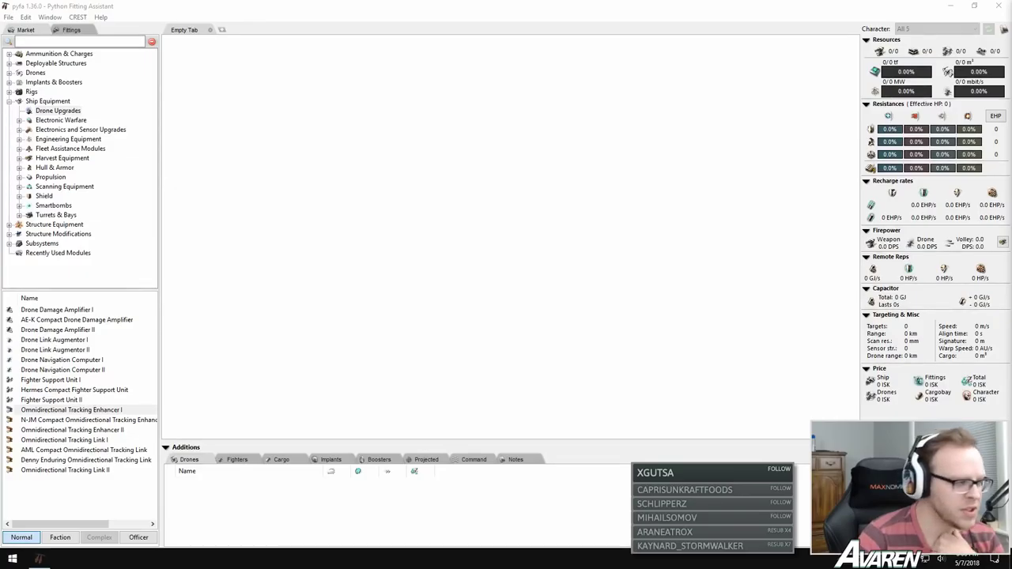
pyautogui.click(56, 103)
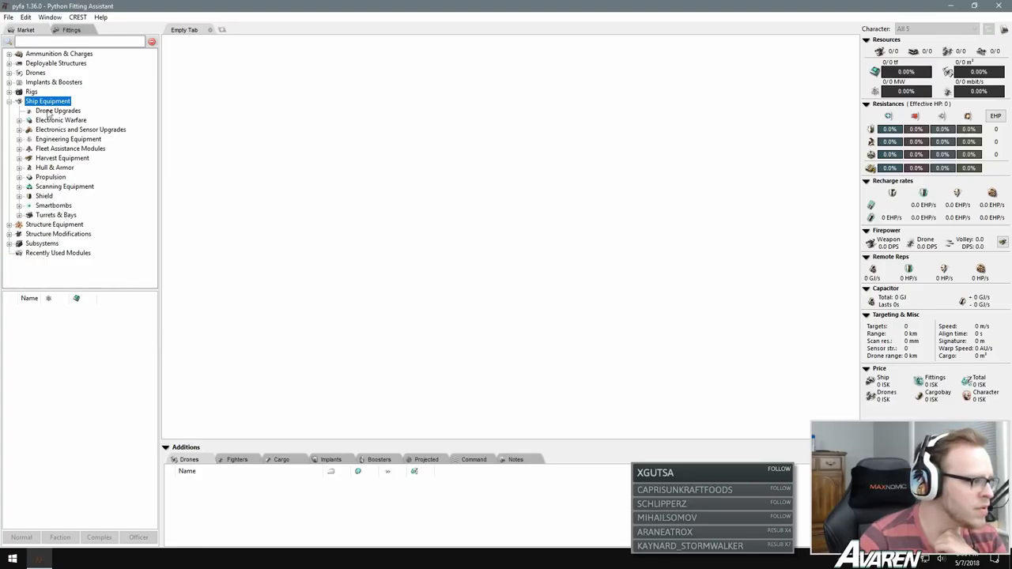
pyautogui.click(10, 92)
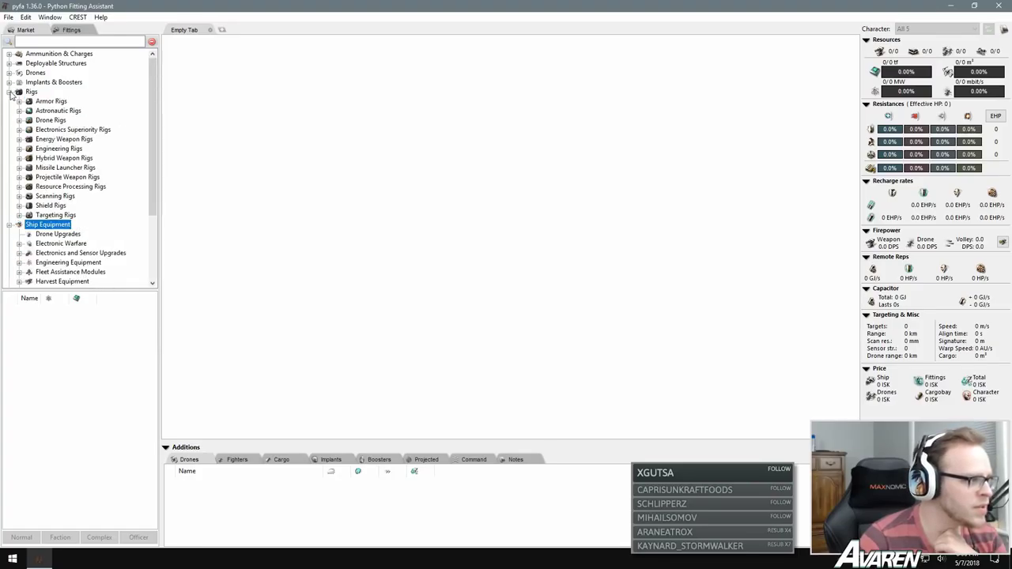
pyautogui.click(9, 92)
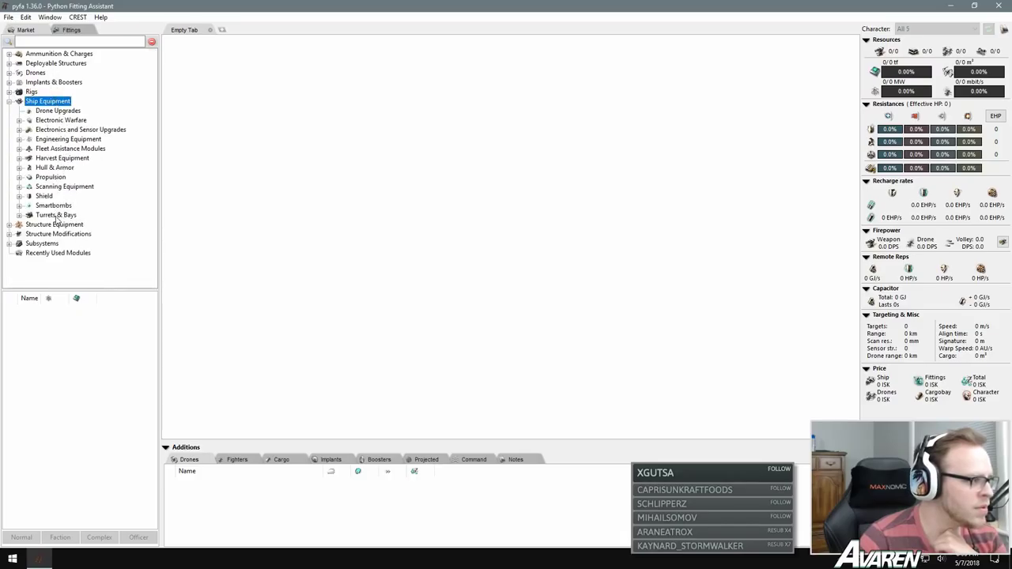
pyautogui.click(44, 54)
pyautogui.click(42, 72)
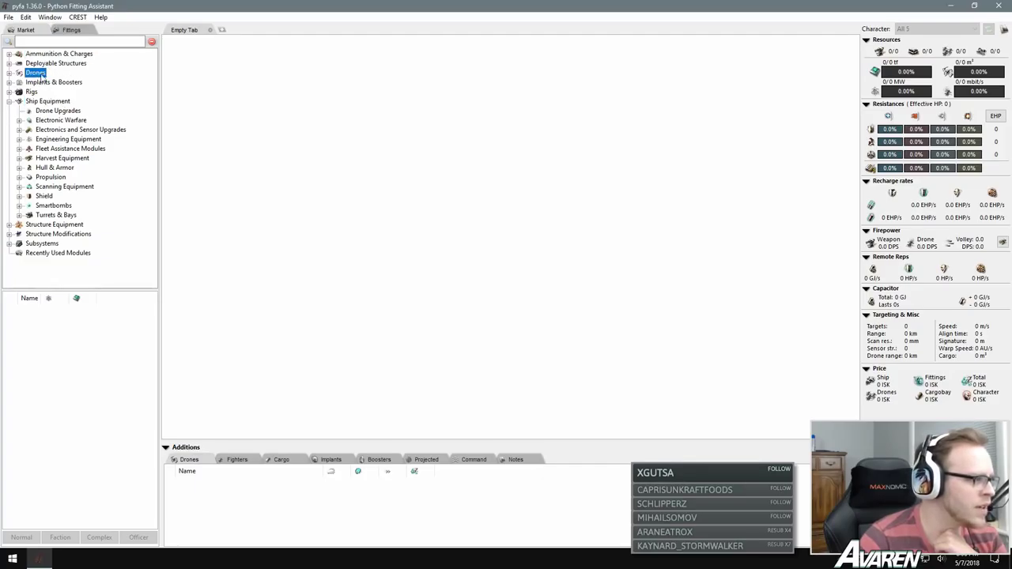
pyautogui.click(51, 55)
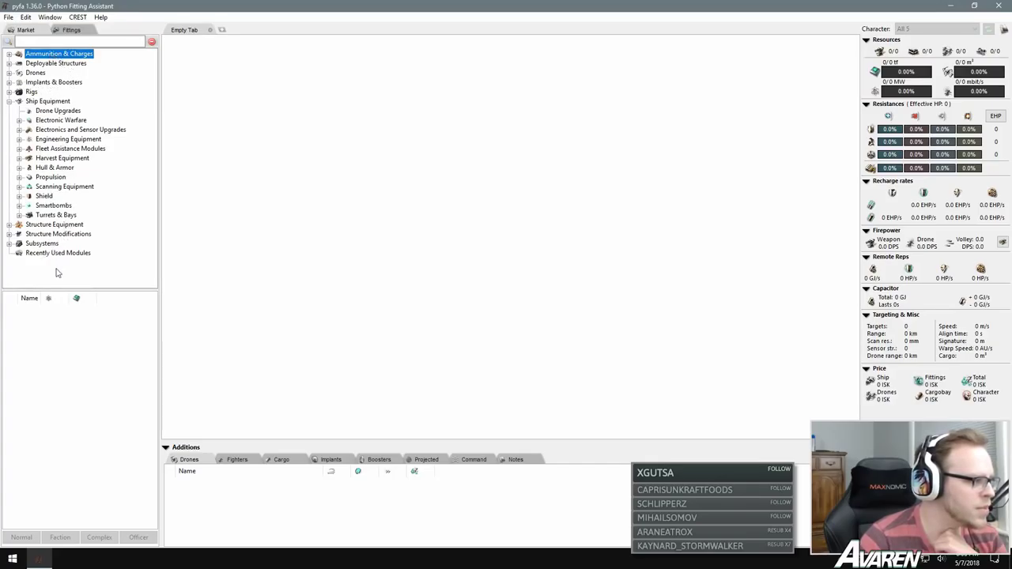
pyautogui.click(46, 245)
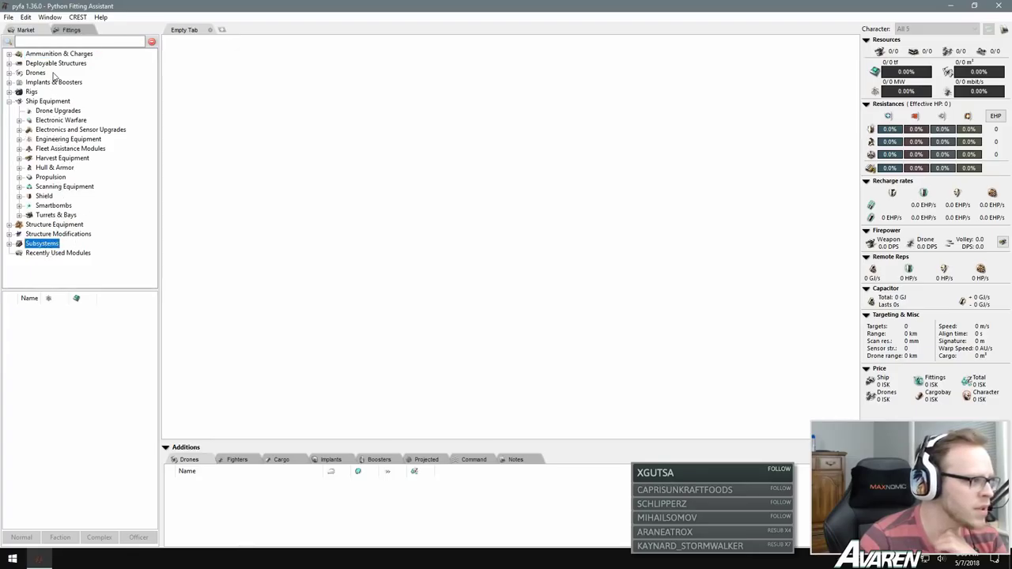
# Step: List the Drone Upgrades modules under Ship Equipment, viewing the faction variants and returning to the normal ones
pyautogui.click(41, 104)
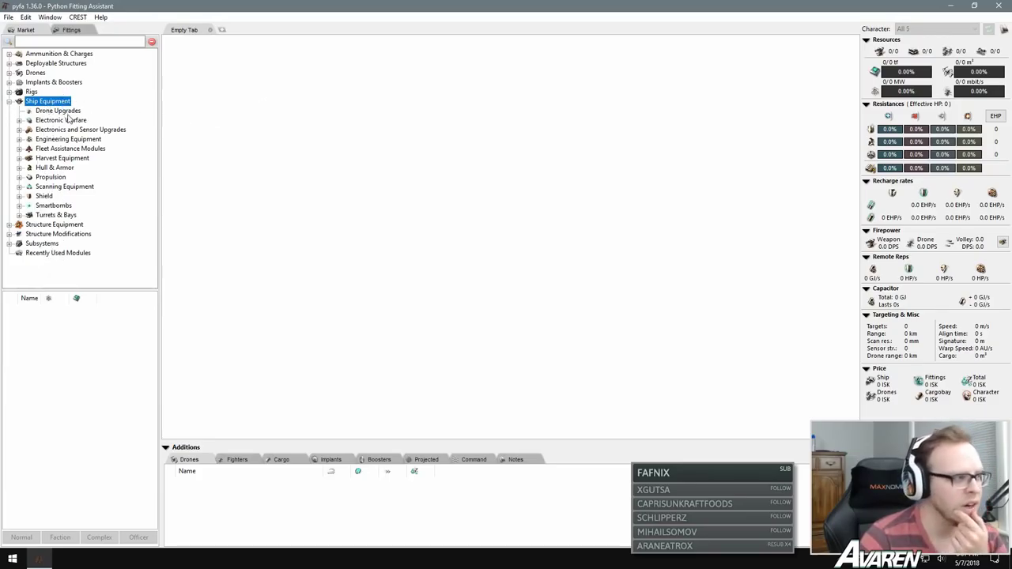
pyautogui.click(56, 113)
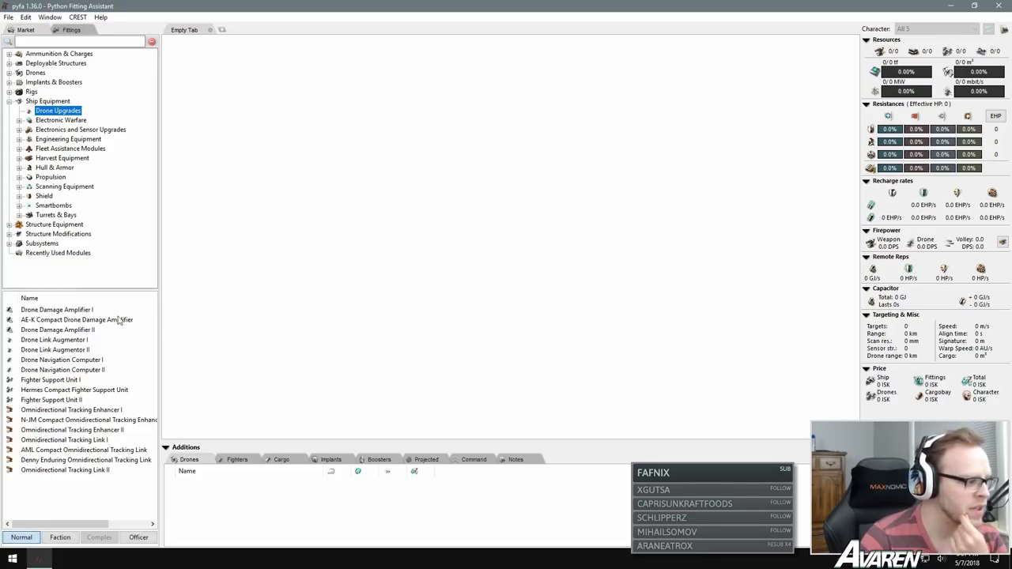
pyautogui.click(61, 538)
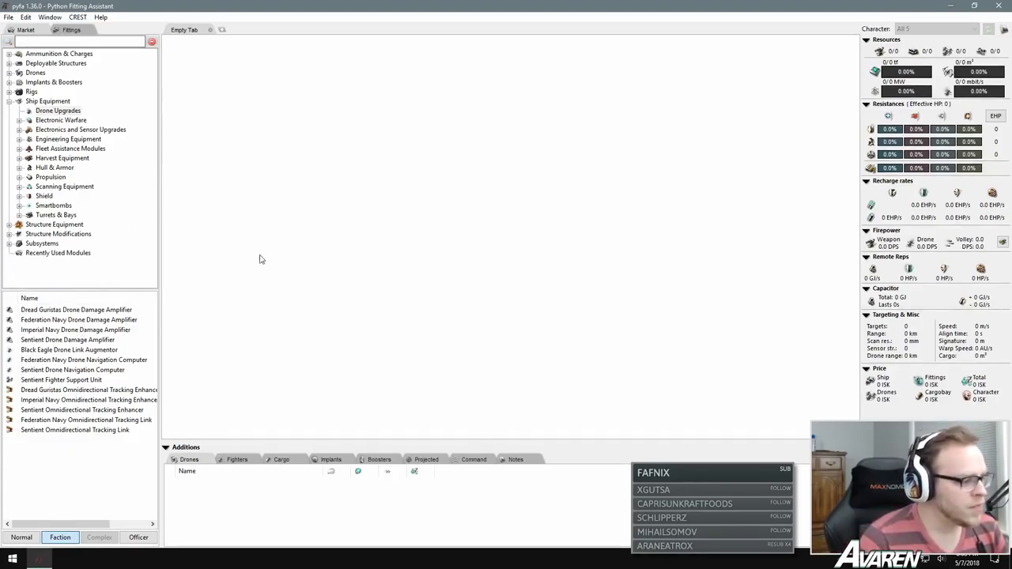
pyautogui.click(21, 538)
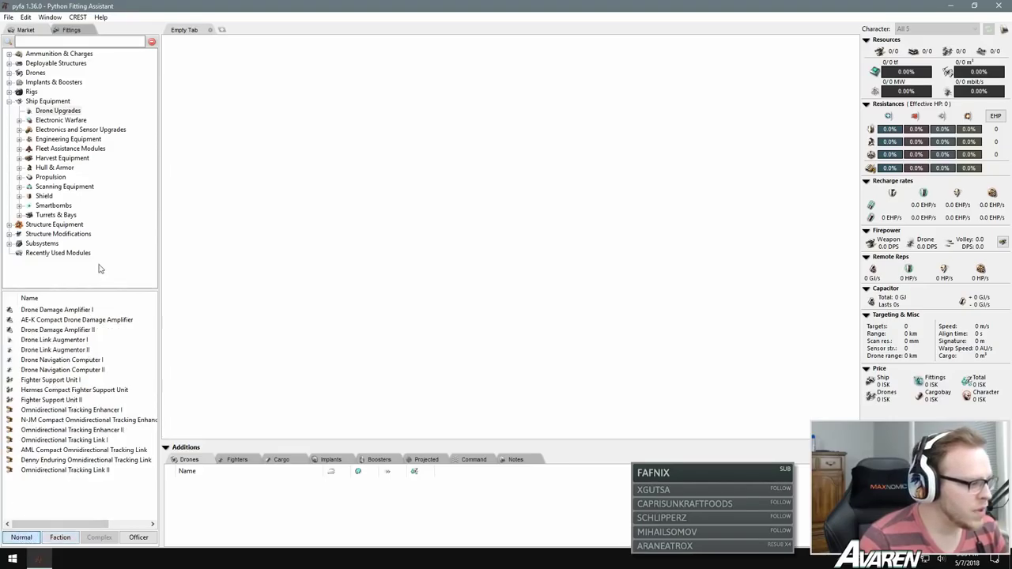
# Step: Open the module stats of Drone Damage Amplifier II and examine its description and attributes
pyautogui.click(80, 329)
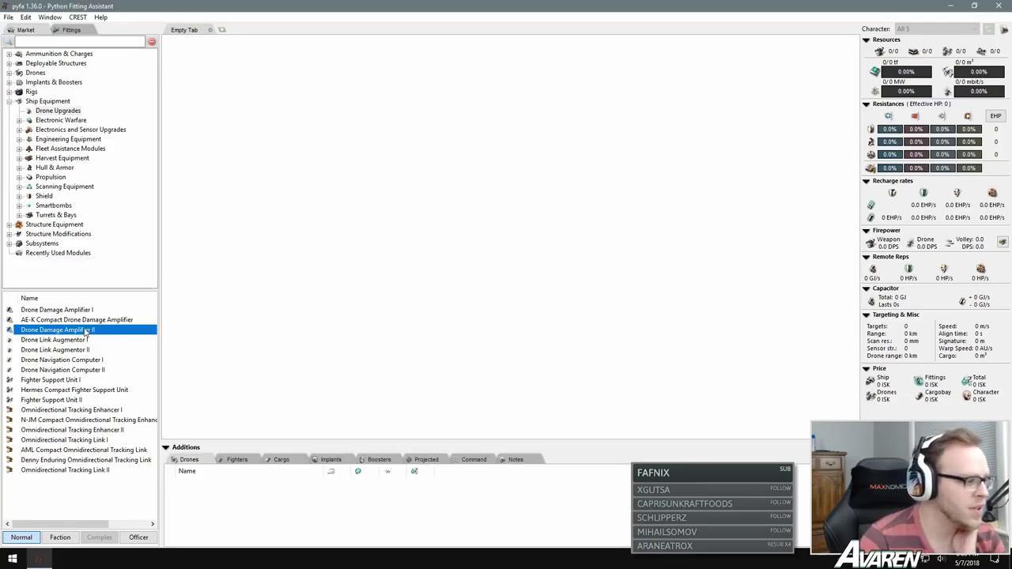
pyautogui.click(76, 310)
pyautogui.click(79, 330)
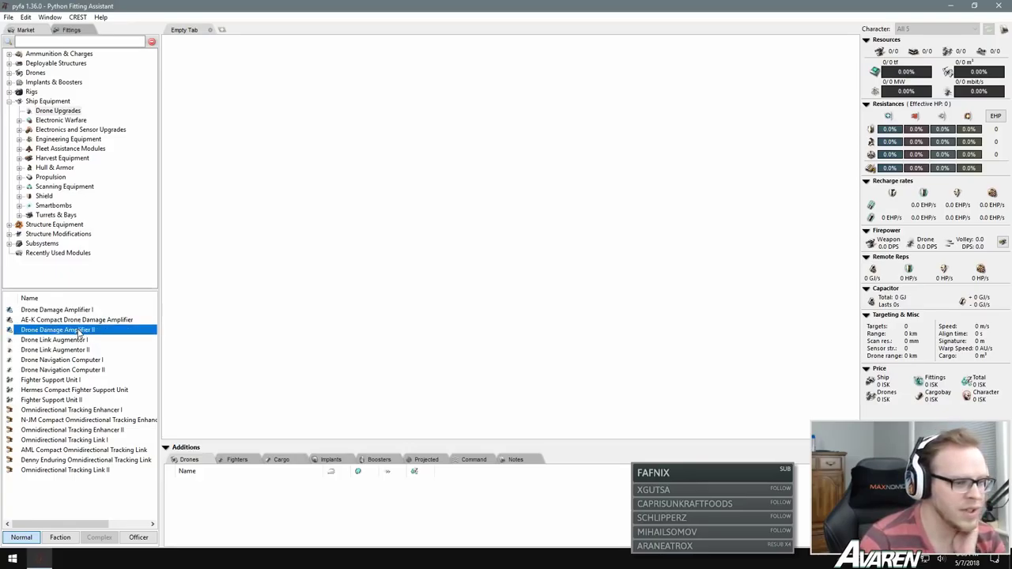
pyautogui.rightClick(93, 332)
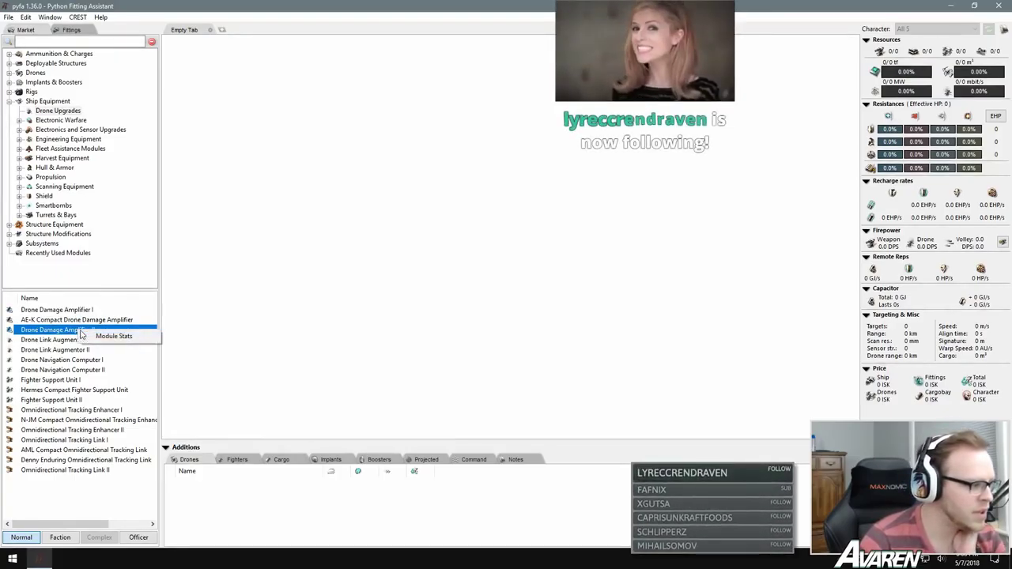
pyautogui.click(111, 336)
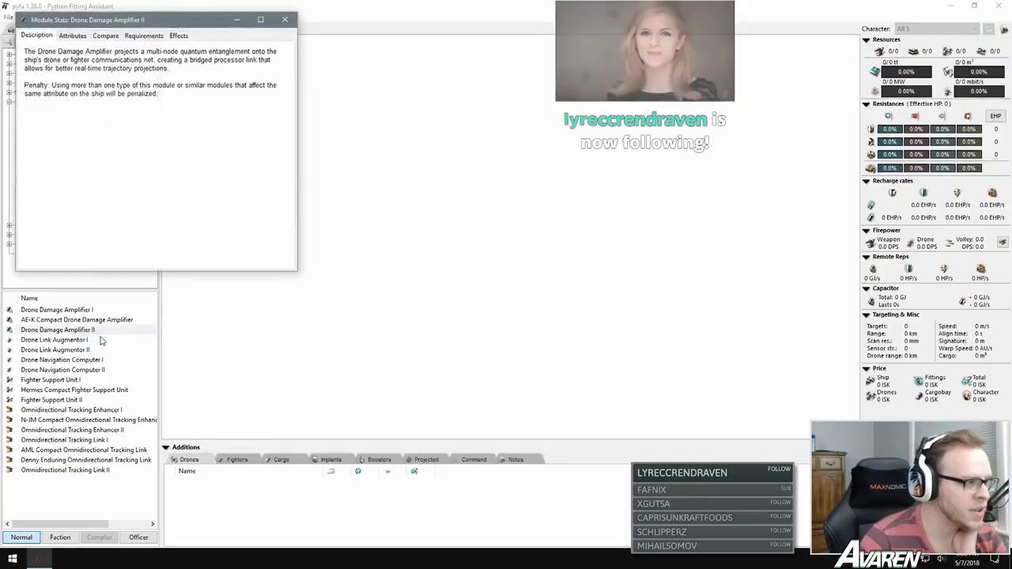
pyautogui.click(72, 36)
pyautogui.click(51, 36)
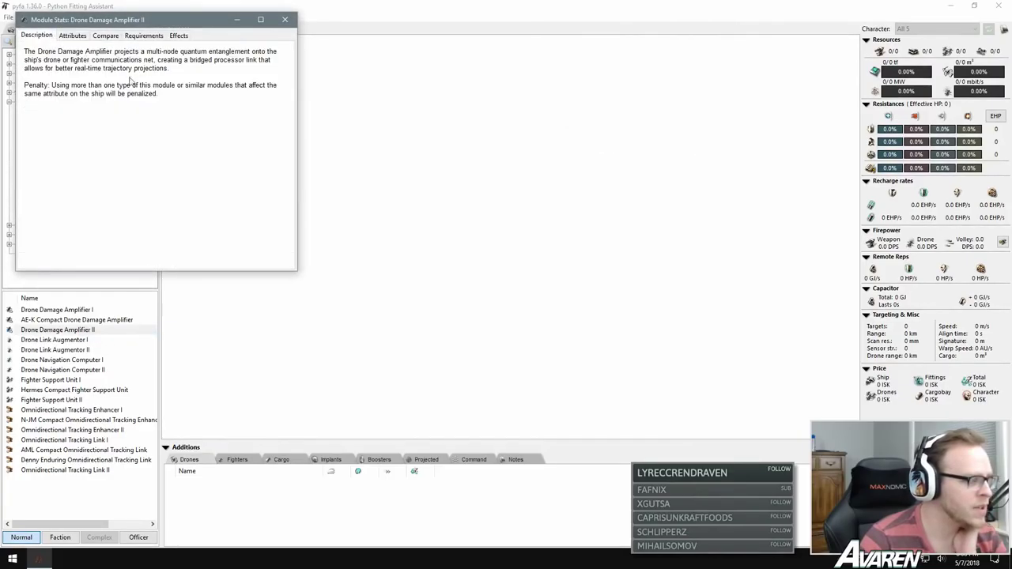
pyautogui.click(73, 36)
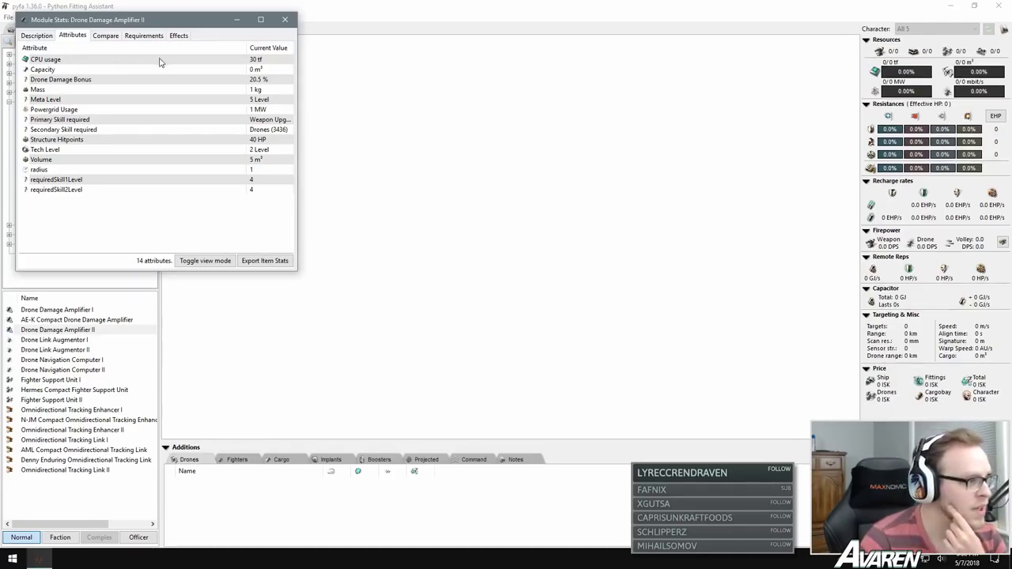
pyautogui.click(69, 61)
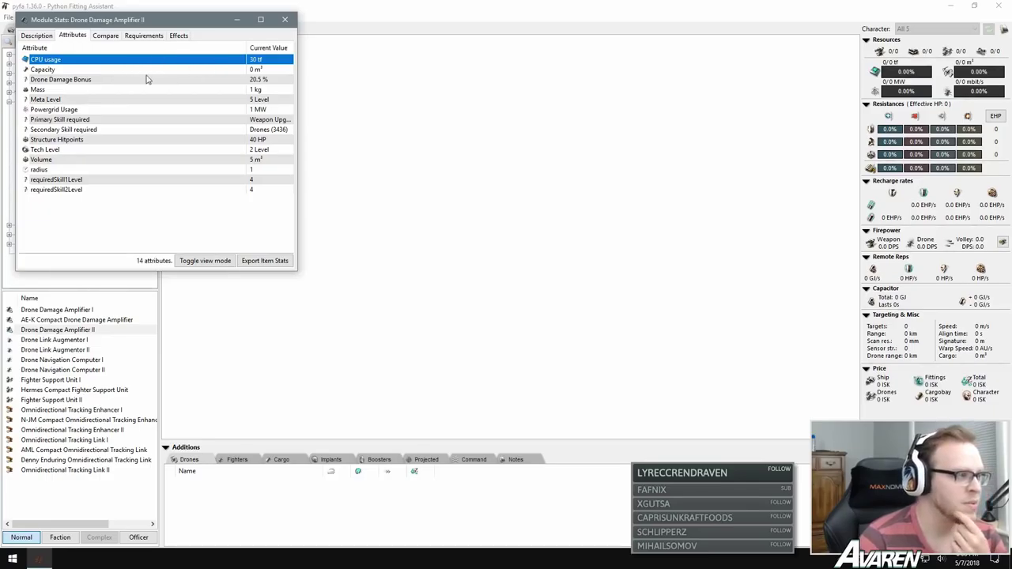
pyautogui.moveTo(117, 24); pyautogui.dragTo(322, 96)
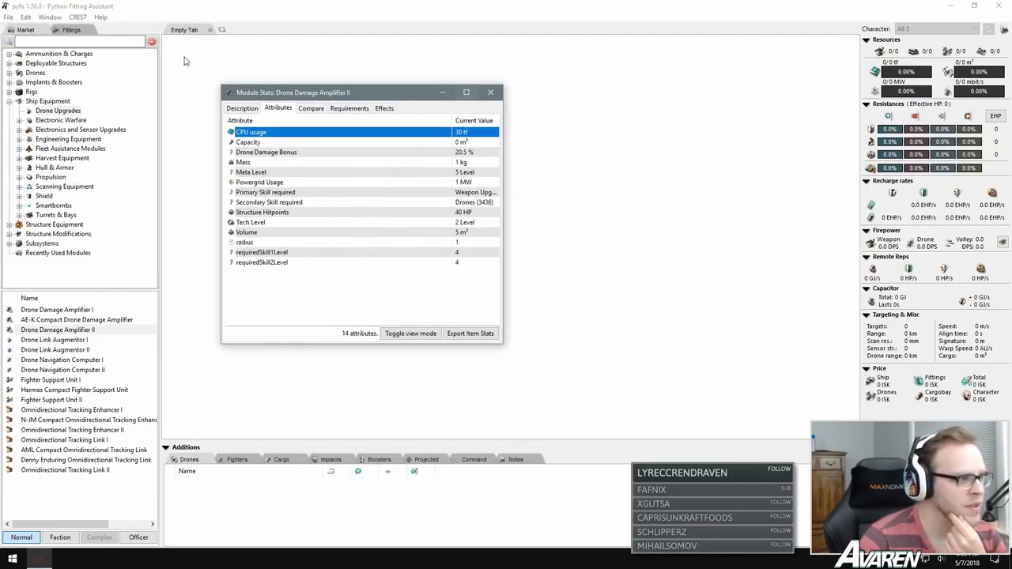
# Step: Find the Ishtar among the ships and create a new fitting for it named "drone mods"
pyautogui.click(70, 30)
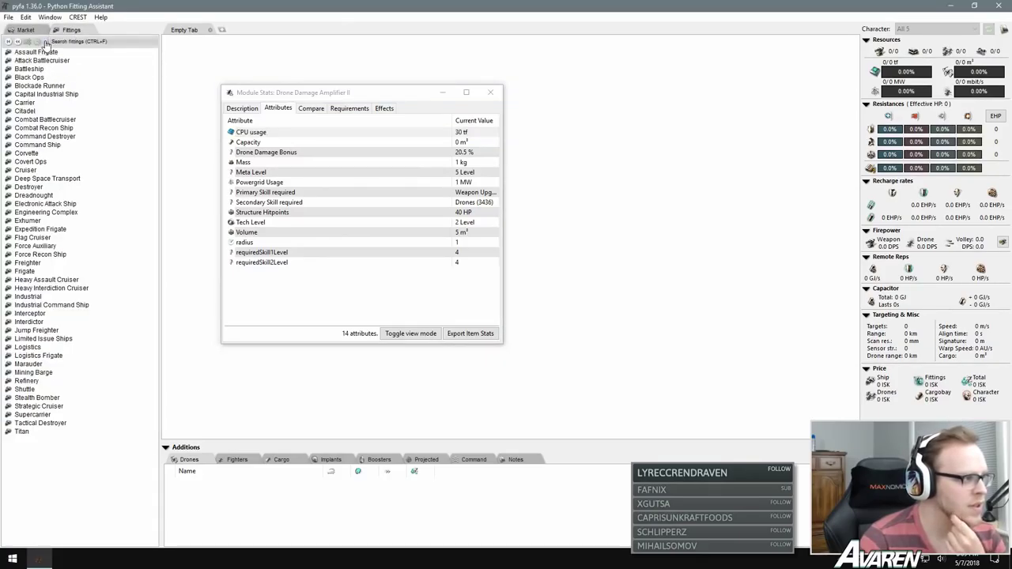
pyautogui.click(46, 41)
pyautogui.write('ishtar')
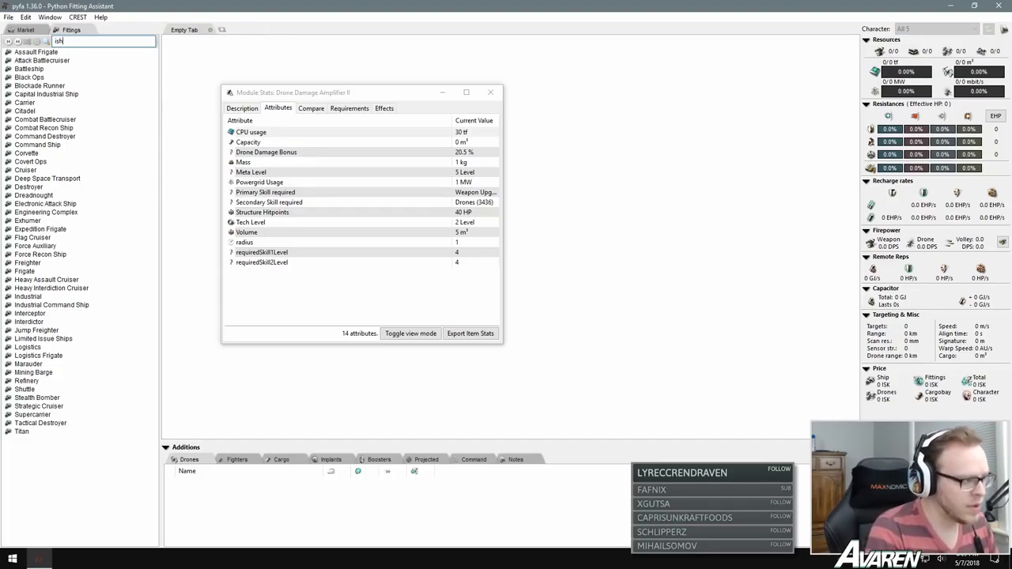
pyautogui.click(150, 58)
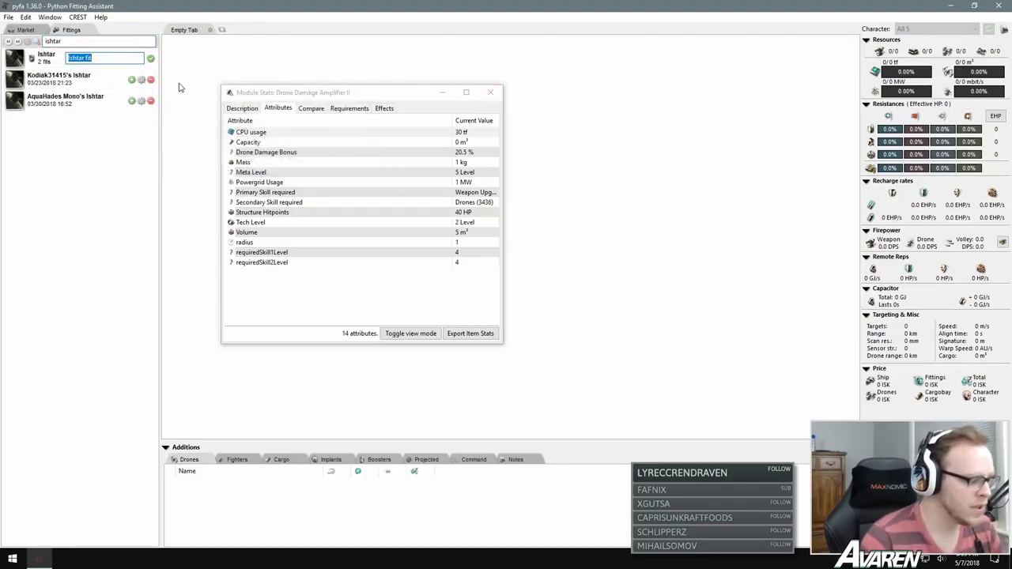
pyautogui.write('drone mods')
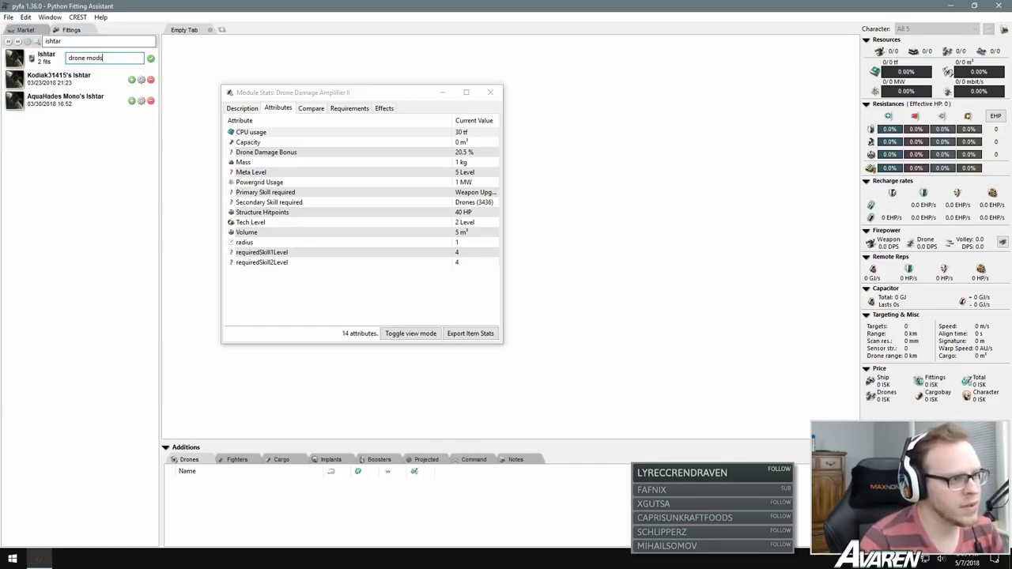
pyautogui.press('Return')
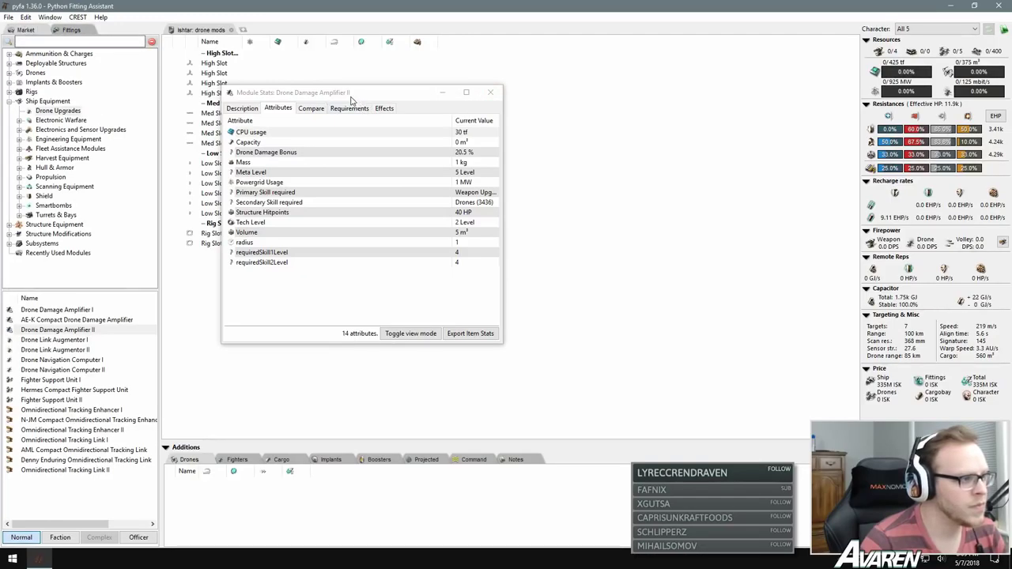
# Step: Examine the Drone Damage Bonus attribute of Drone Damage Amplifier II and close its stats window
pyautogui.moveTo(350, 98); pyautogui.dragTo(246, 149)
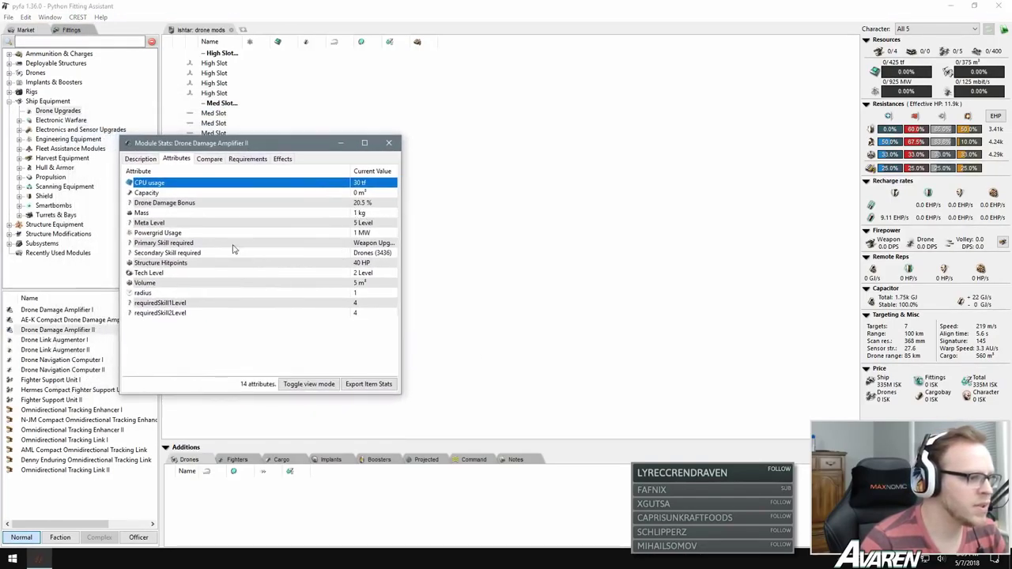
pyautogui.click(233, 204)
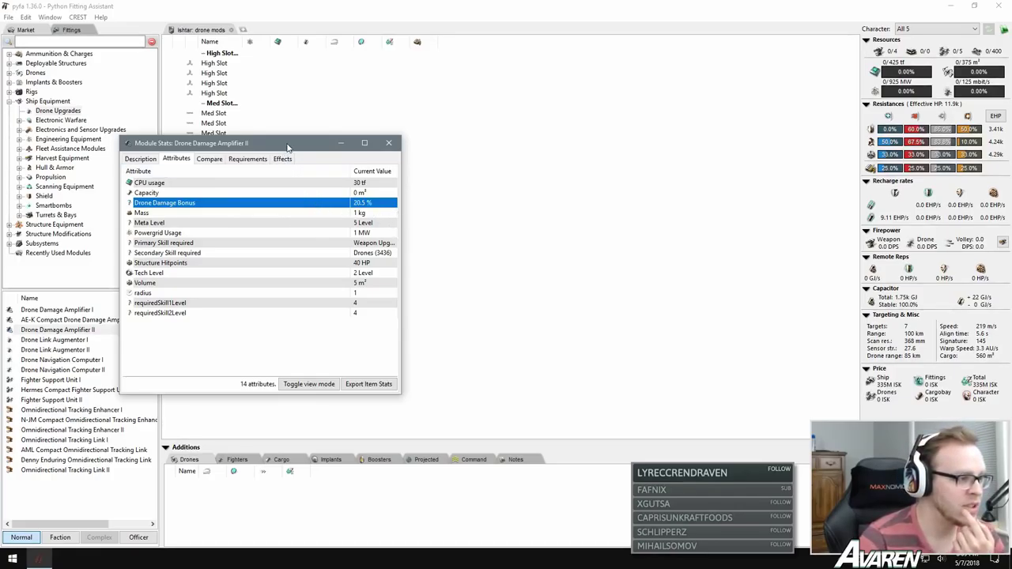
pyautogui.moveTo(286, 146); pyautogui.dragTo(452, 228)
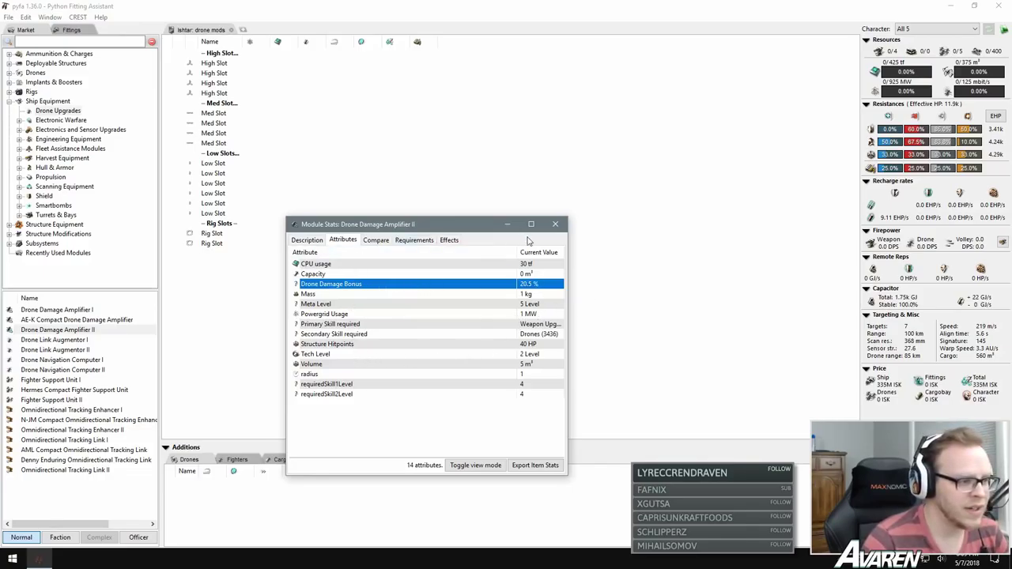
pyautogui.click(555, 224)
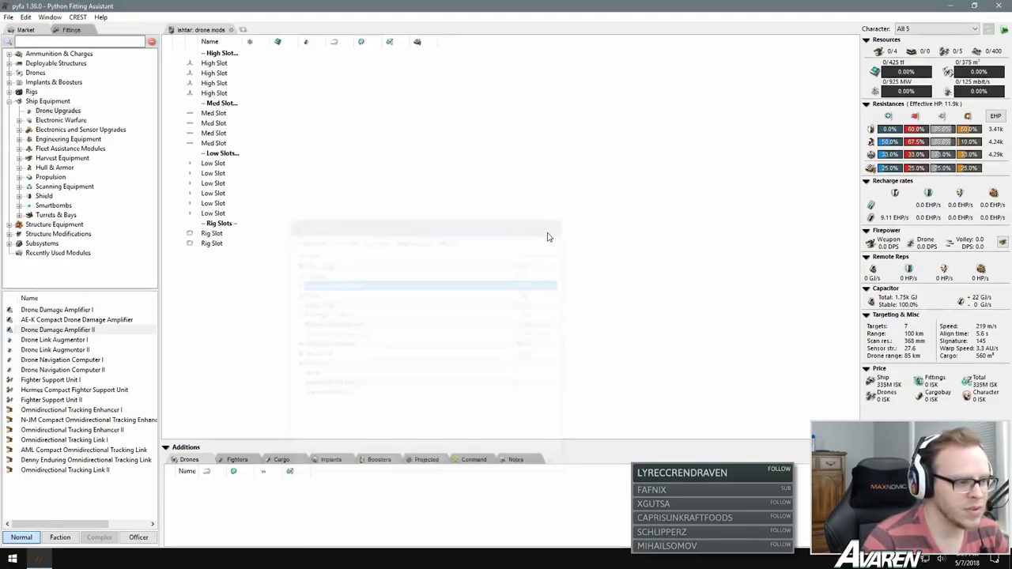
# Step: Search the market for "ogre" and add five Ogre II drones to the Ishtar fitting
pyautogui.click(55, 41)
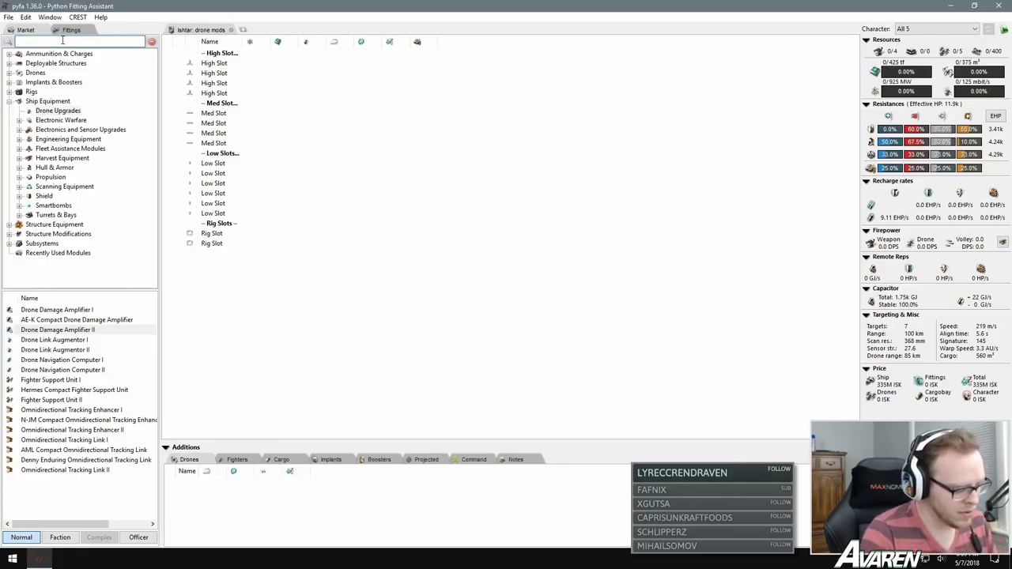
pyautogui.write('ogre')
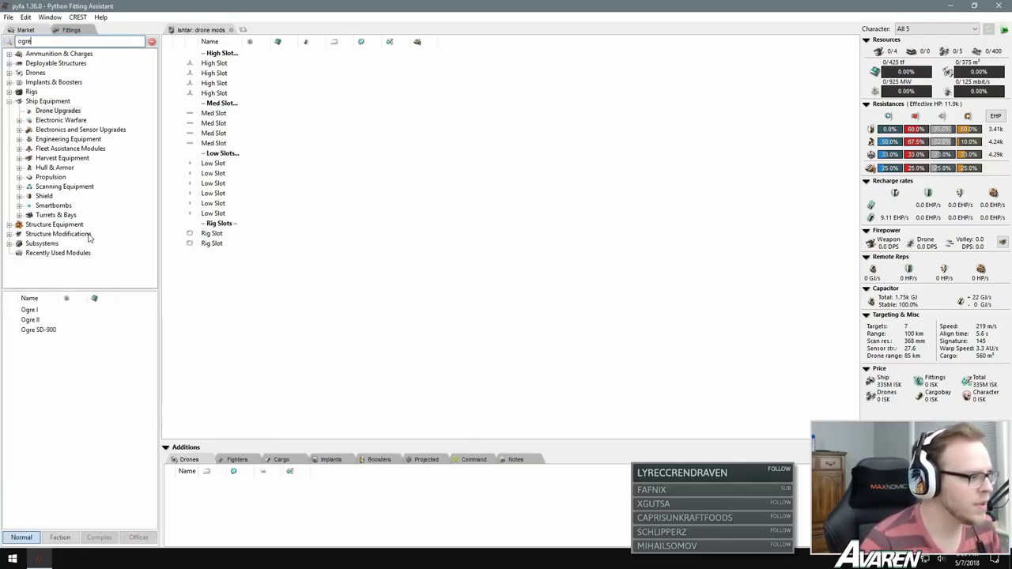
pyautogui.click(36, 321)
pyautogui.rightClick(44, 324)
pyautogui.click(86, 375)
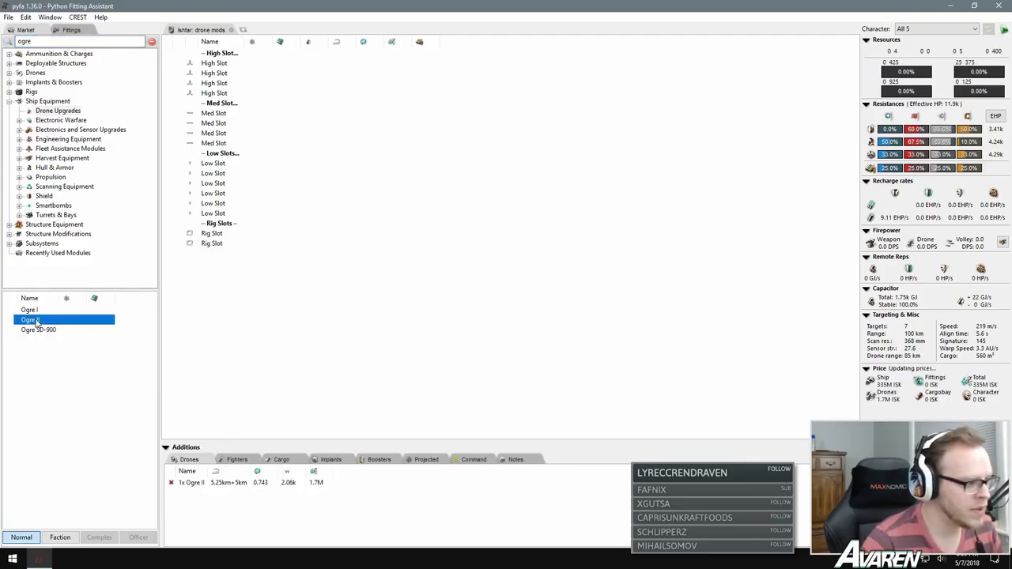
pyautogui.doubleClick(35, 322)
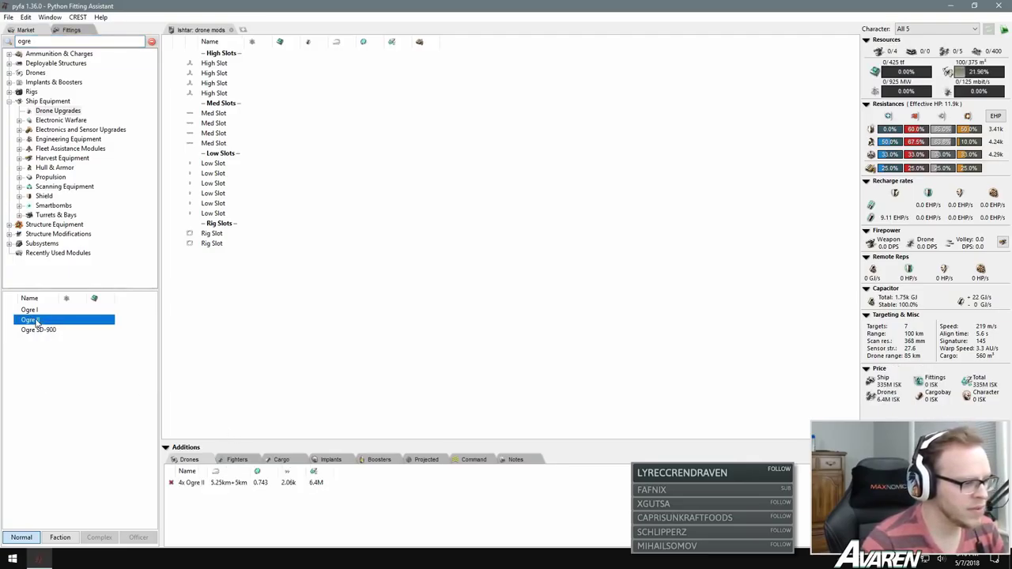
pyautogui.doubleClick(35, 322)
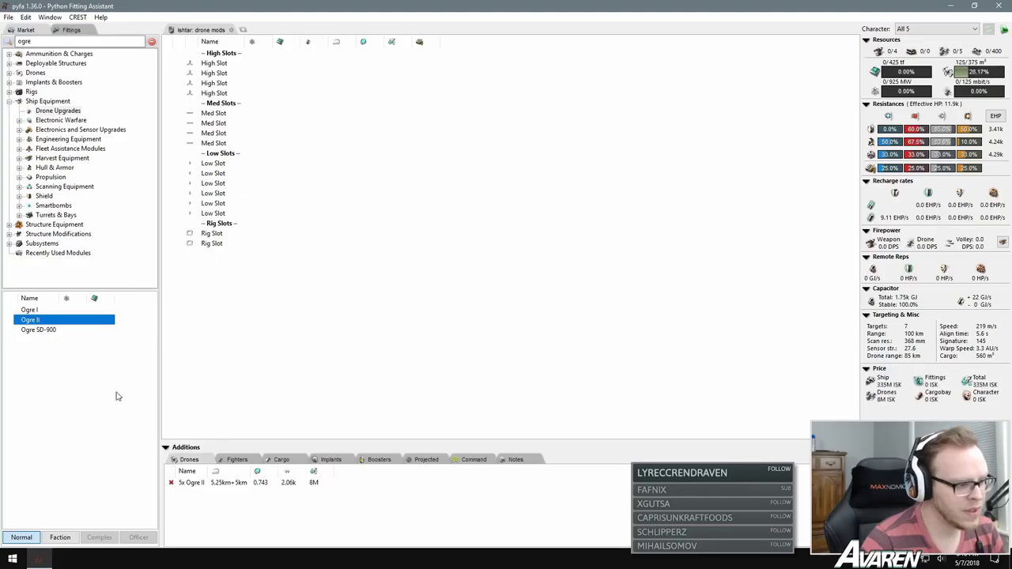
# Step: Activate all five Ogre II drones in the fitting and check the remaining drone bandwidth
pyautogui.click(170, 484)
pyautogui.click(343, 511)
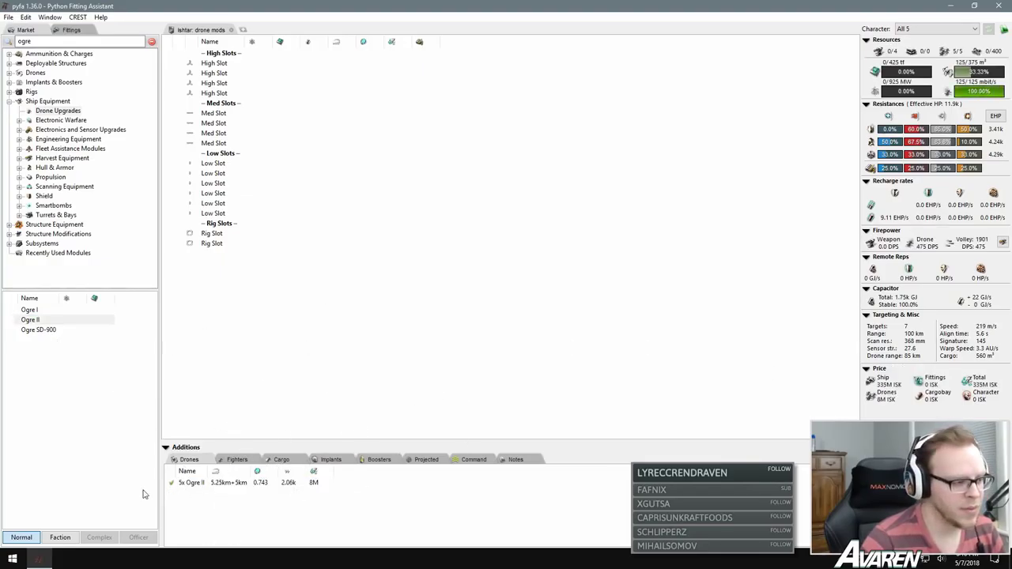
pyautogui.click(171, 483)
pyautogui.click(171, 484)
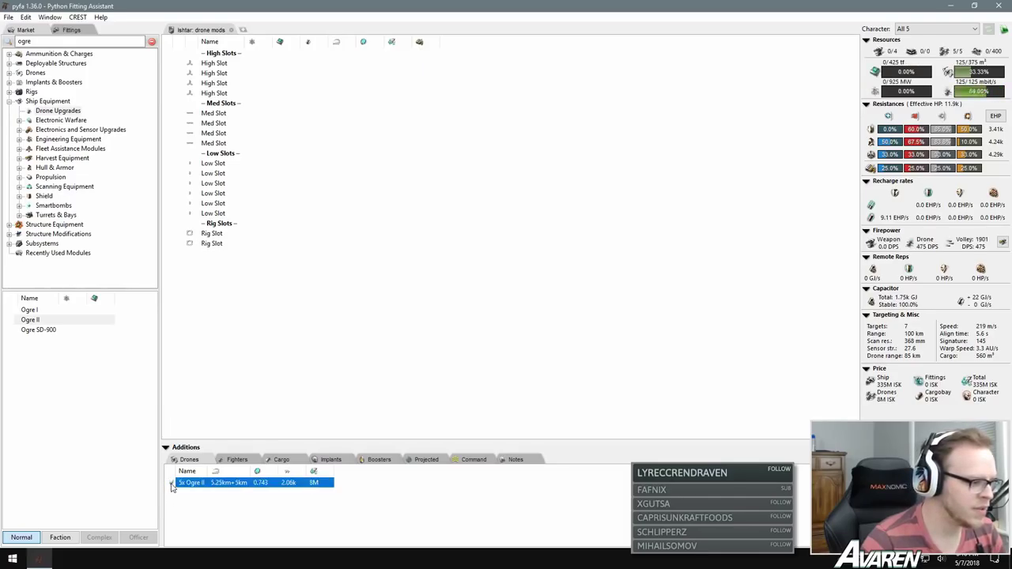
pyautogui.moveTo(980, 95)
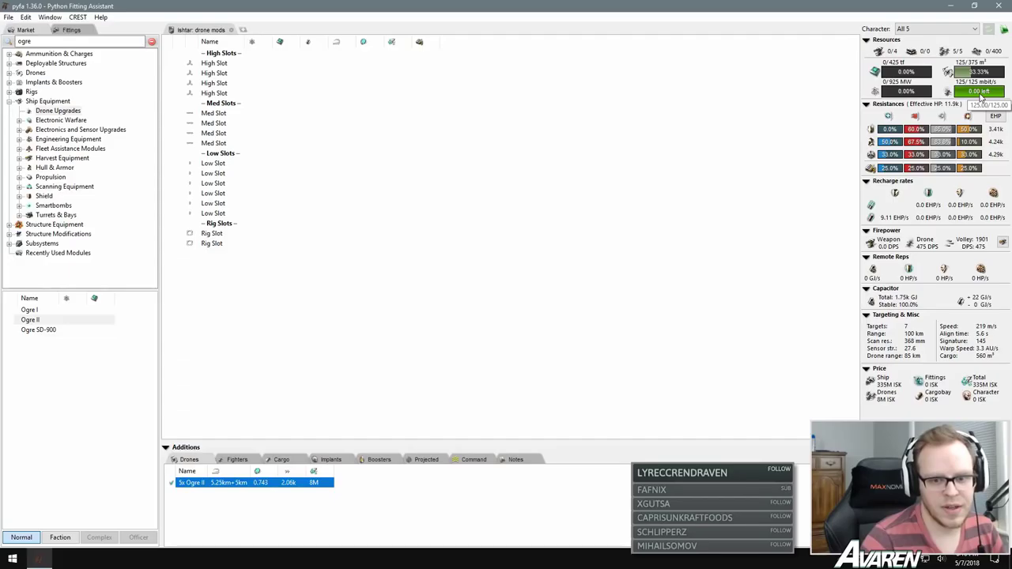
# Step: Browse the Drone Upgrades market group and fit five Drone Damage Amplifier II modules in the Ishtar's low slots
pyautogui.moveTo(983, 70)
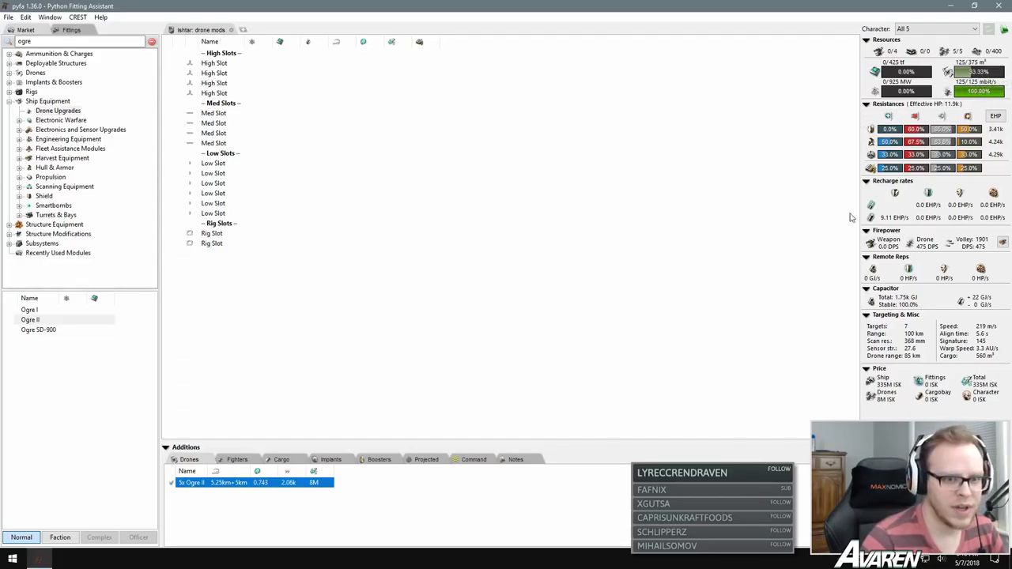
pyautogui.moveTo(927, 251)
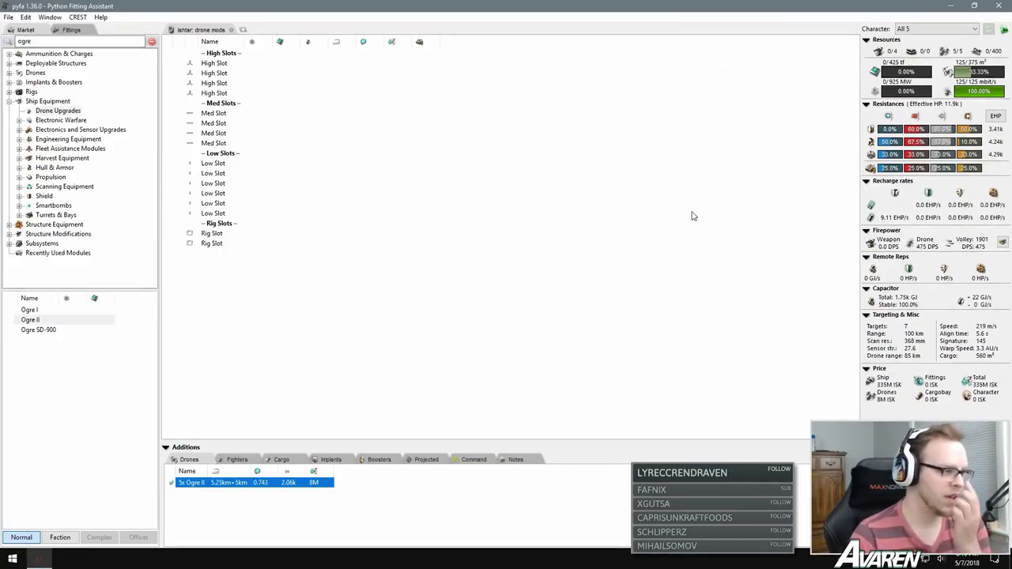
pyautogui.click(53, 113)
pyautogui.click(52, 119)
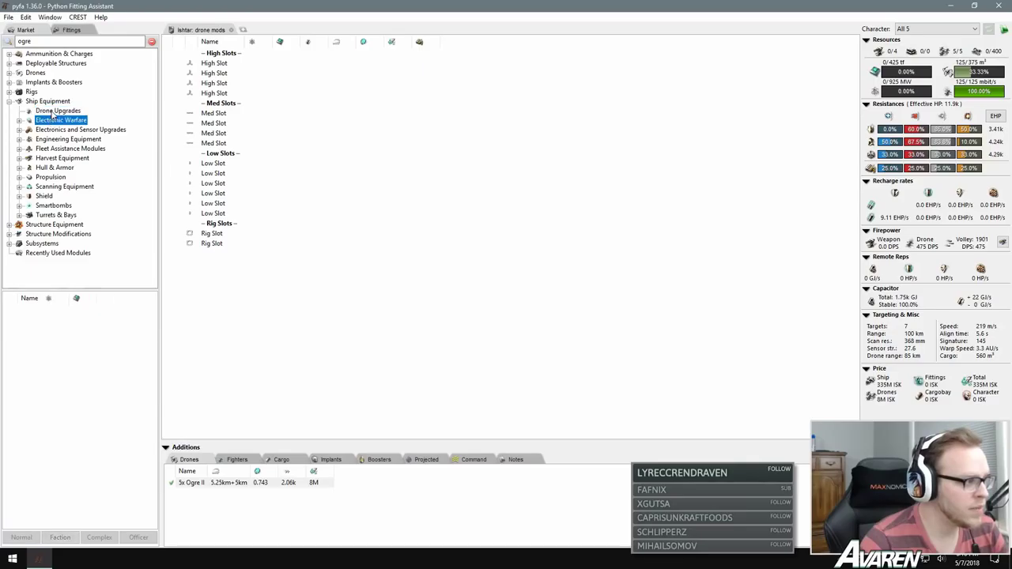
pyautogui.click(56, 111)
pyautogui.click(71, 331)
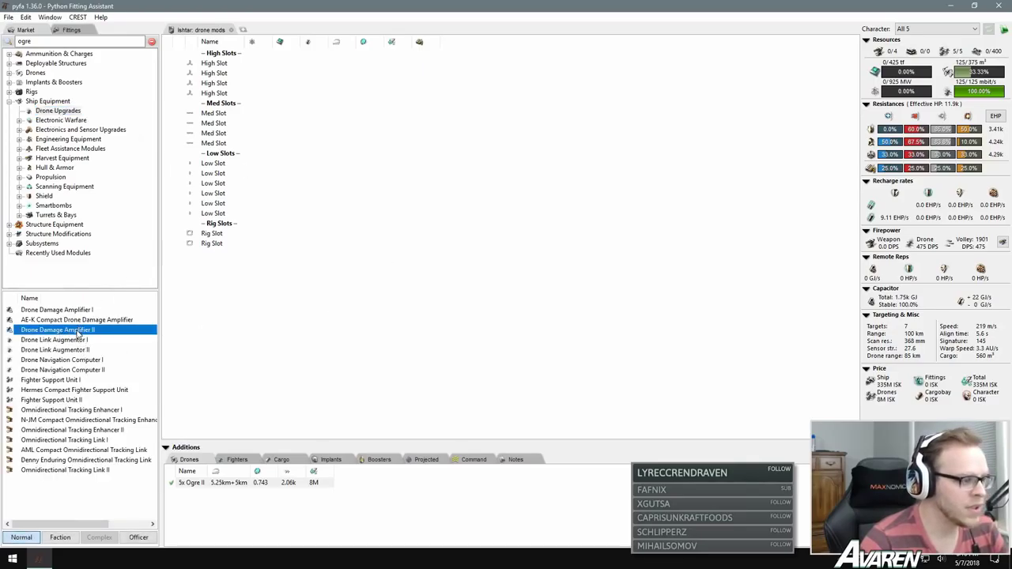
pyautogui.doubleClick(77, 333)
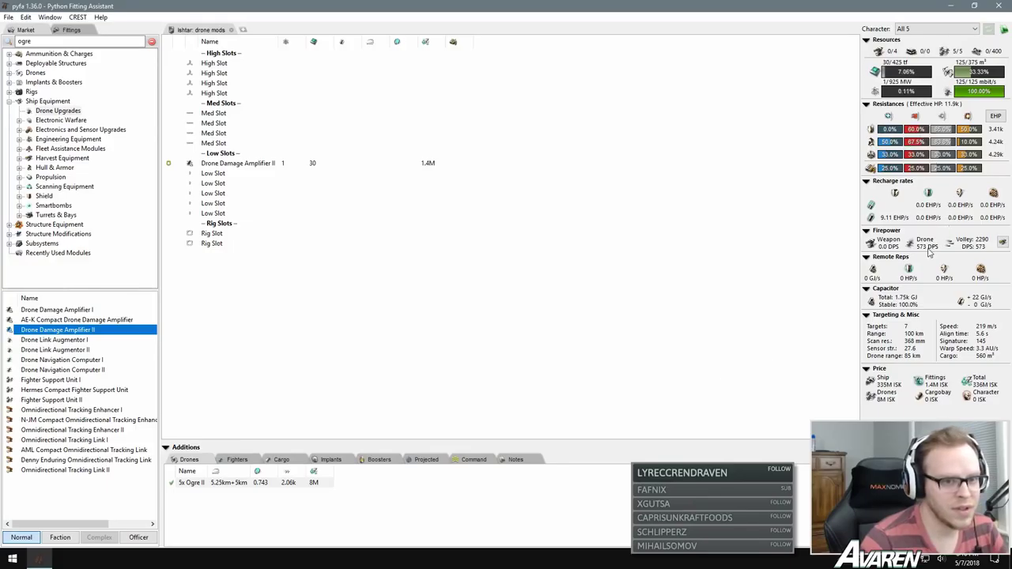
pyautogui.doubleClick(71, 334)
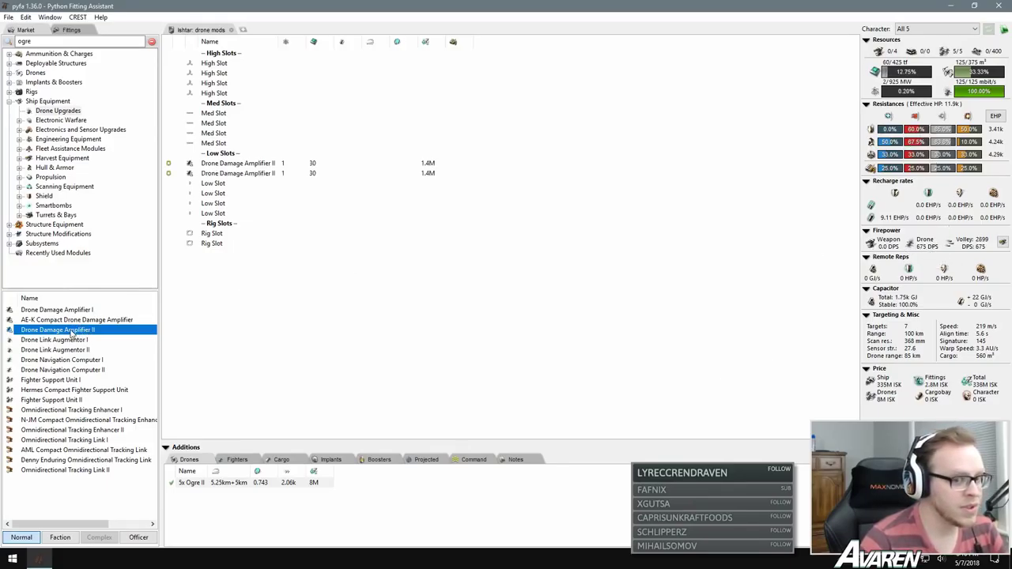
pyautogui.doubleClick(71, 334)
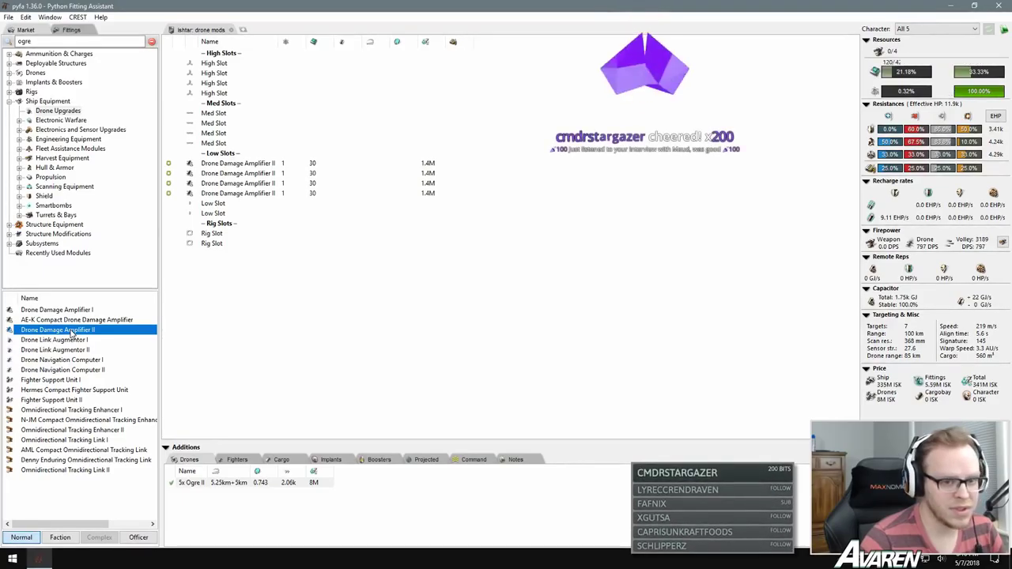
pyautogui.doubleClick(72, 335)
pyautogui.doubleClick(72, 334)
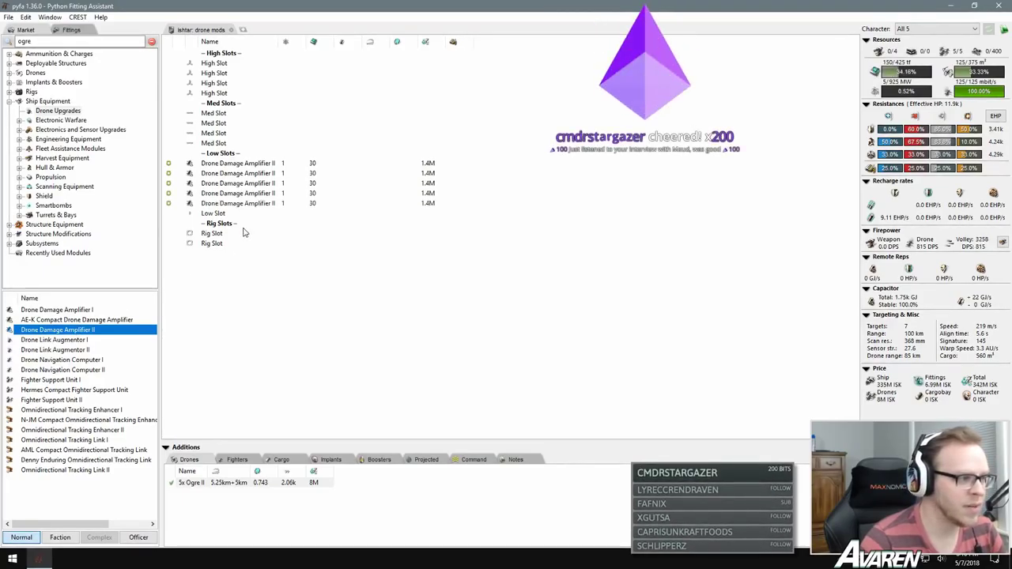
# Step: Remove the fifth Drone Damage Amplifier II from the low slots and check the effect on drone DPS
pyautogui.click(228, 204)
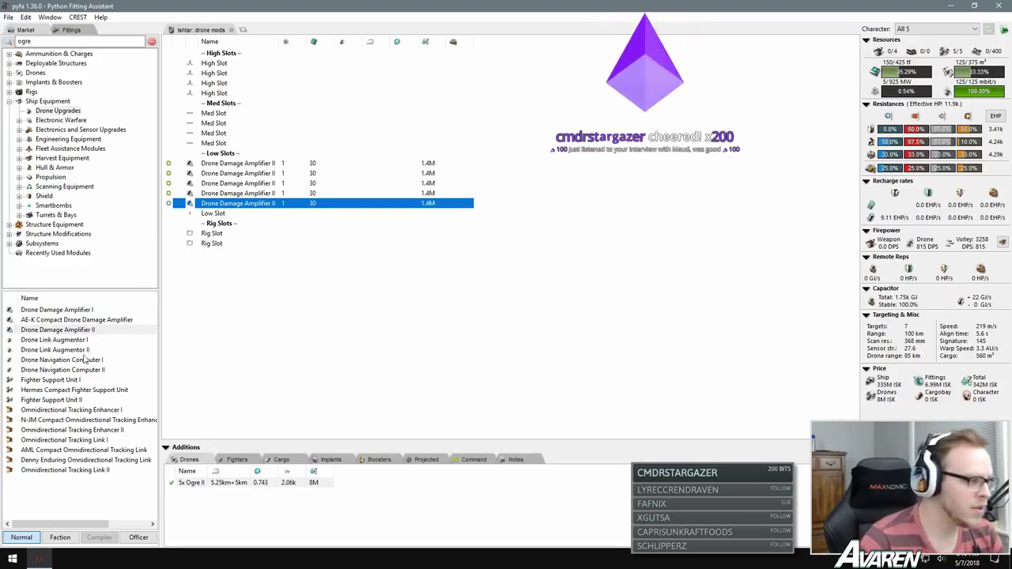
pyautogui.click(70, 332)
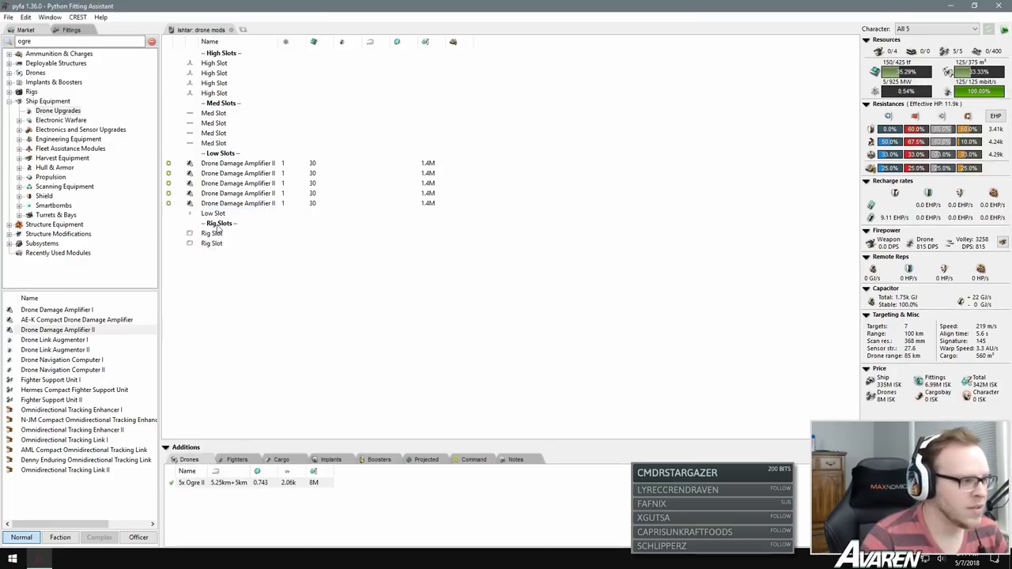
pyautogui.click(235, 204)
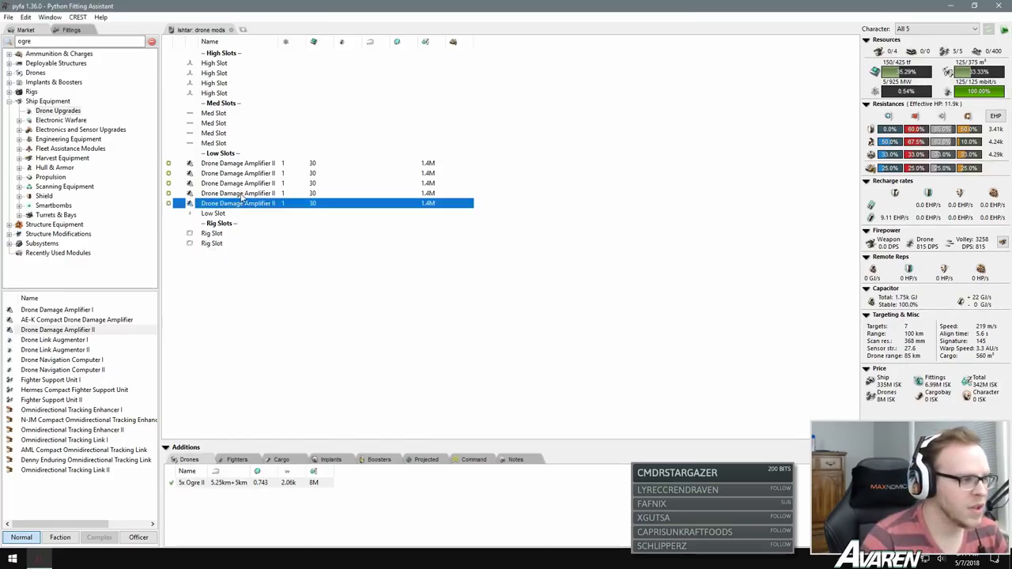
pyautogui.doubleClick(241, 204)
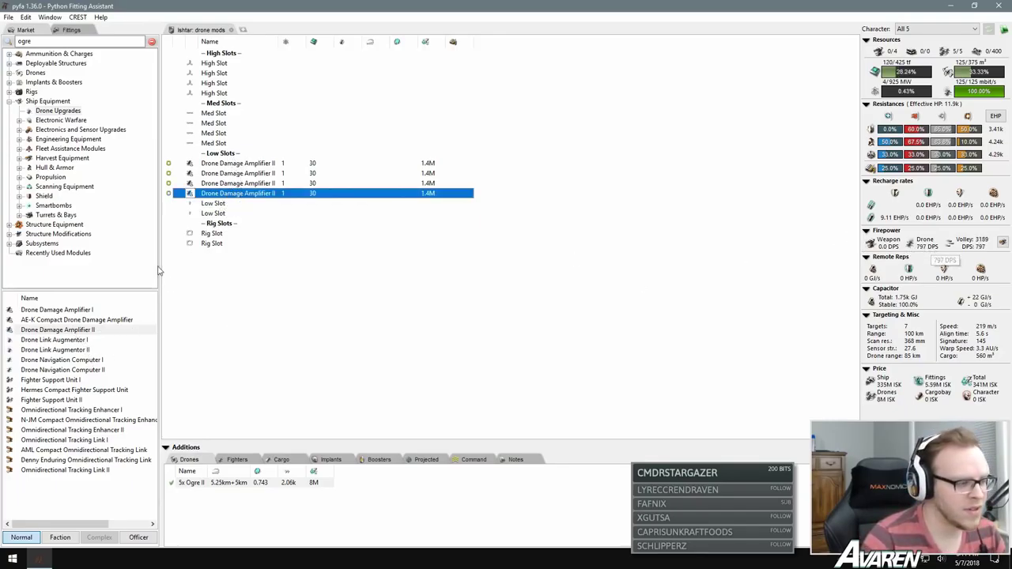
# Step: Fit Drone Damage Amplifier II modules in the remaining empty low slots, comparing drone DPS after each addition
pyautogui.doubleClick(67, 331)
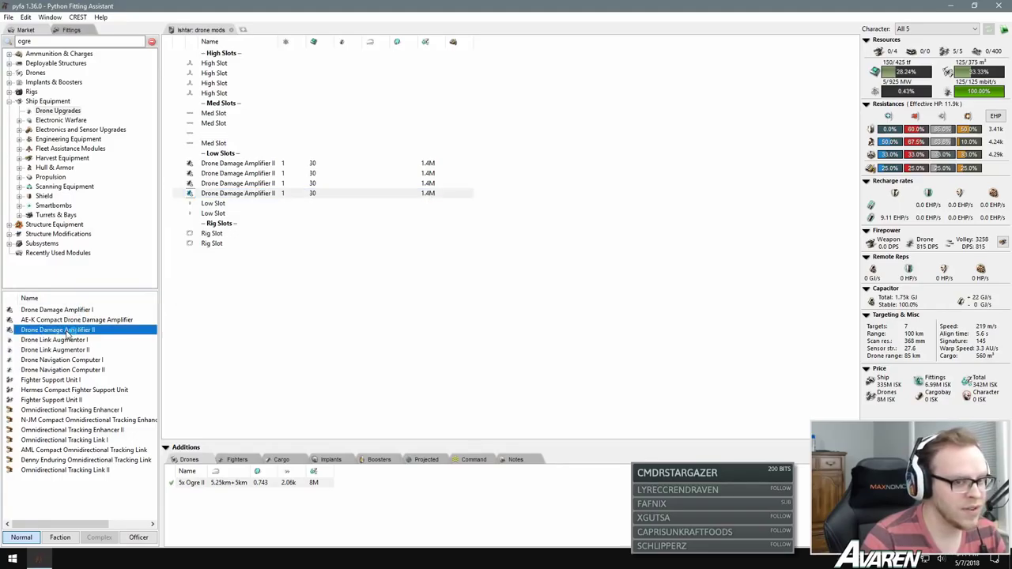
pyautogui.doubleClick(67, 332)
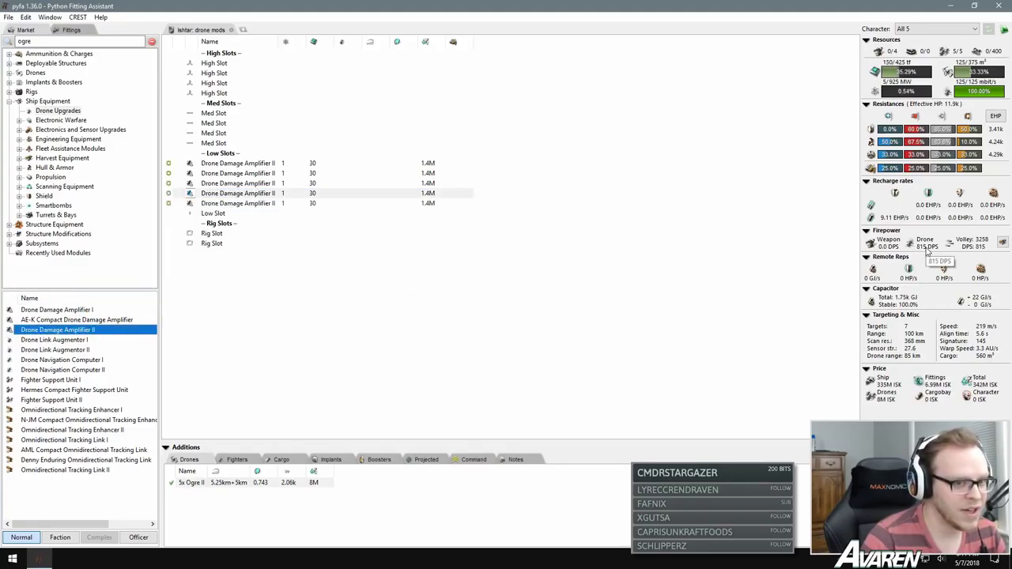
pyautogui.doubleClick(83, 332)
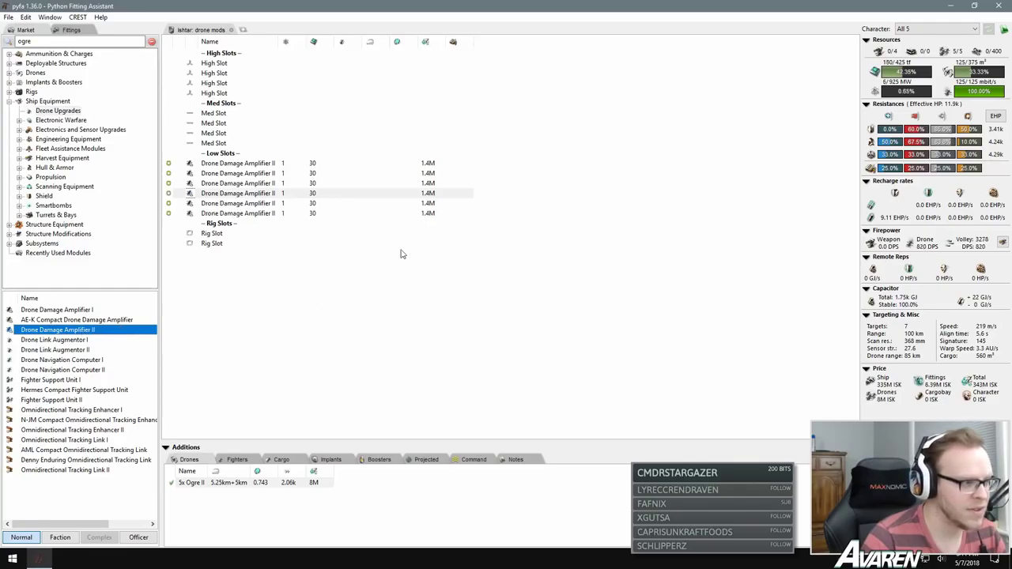
# Step: Remove the sixth Drone Damage Amplifier II and take the fifth one offline
pyautogui.click(238, 215)
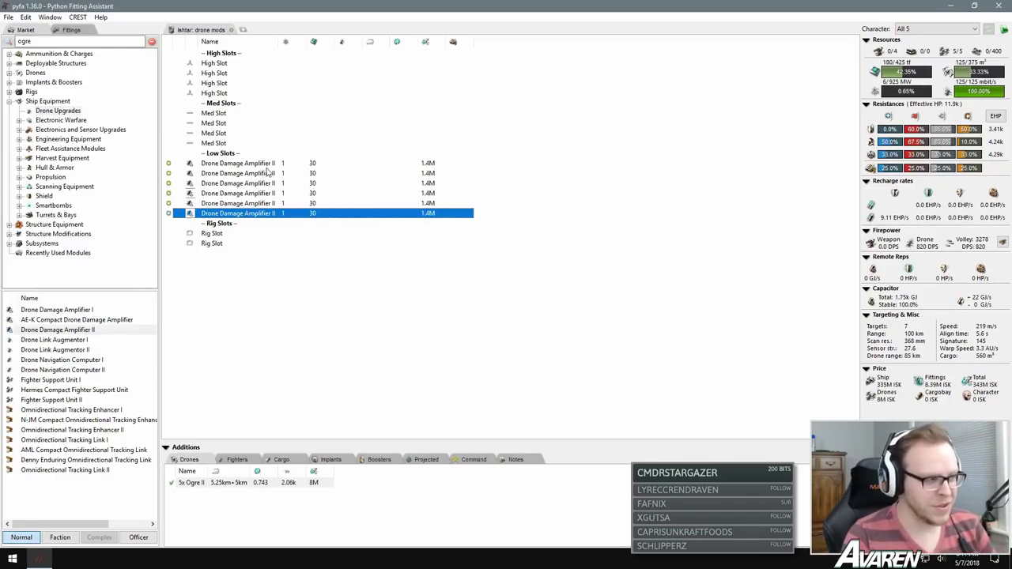
pyautogui.doubleClick(252, 215)
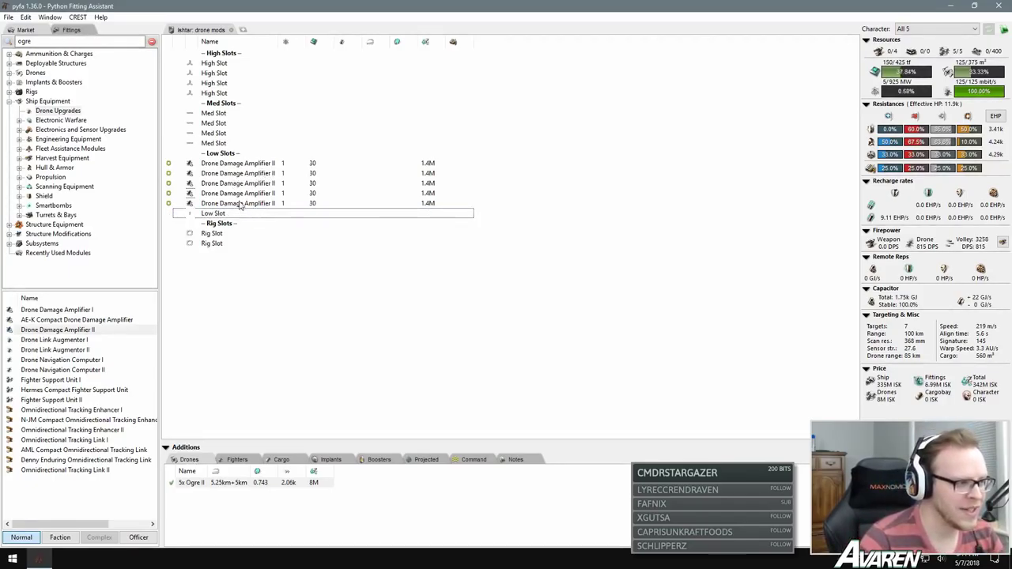
pyautogui.click(242, 203)
pyautogui.click(169, 204)
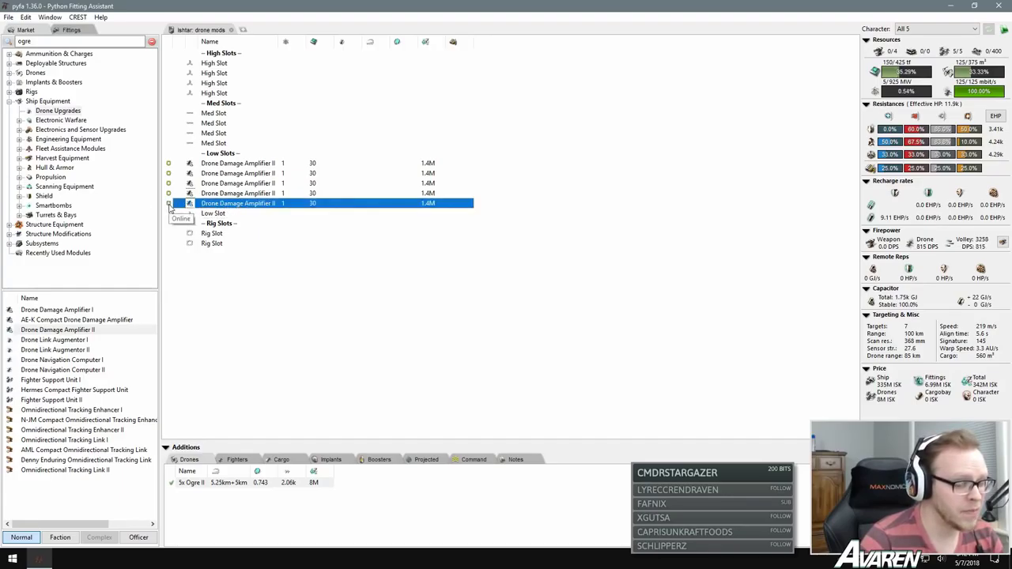
pyautogui.click(170, 204)
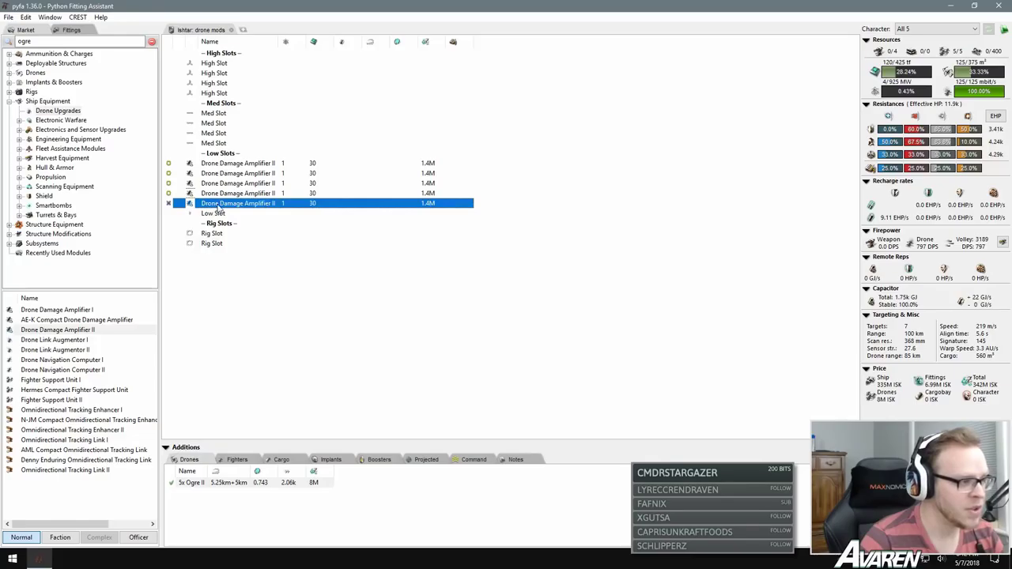
# Step: Remove the fifth and fourth Drone Damage Amplifier II modules, and refit the fourth to compare drone DPS
pyautogui.doubleClick(222, 203)
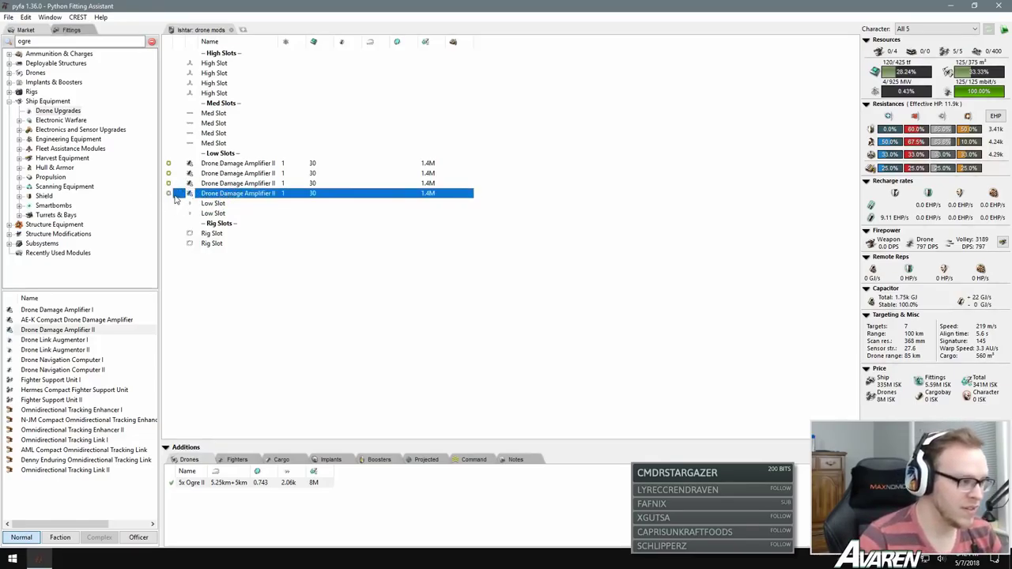
pyautogui.doubleClick(263, 196)
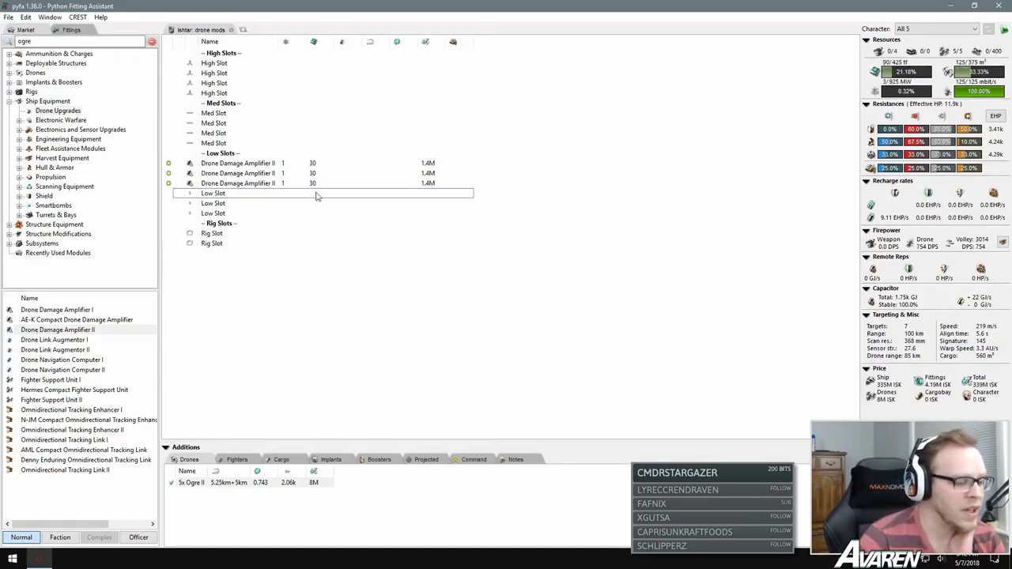
pyautogui.doubleClick(79, 332)
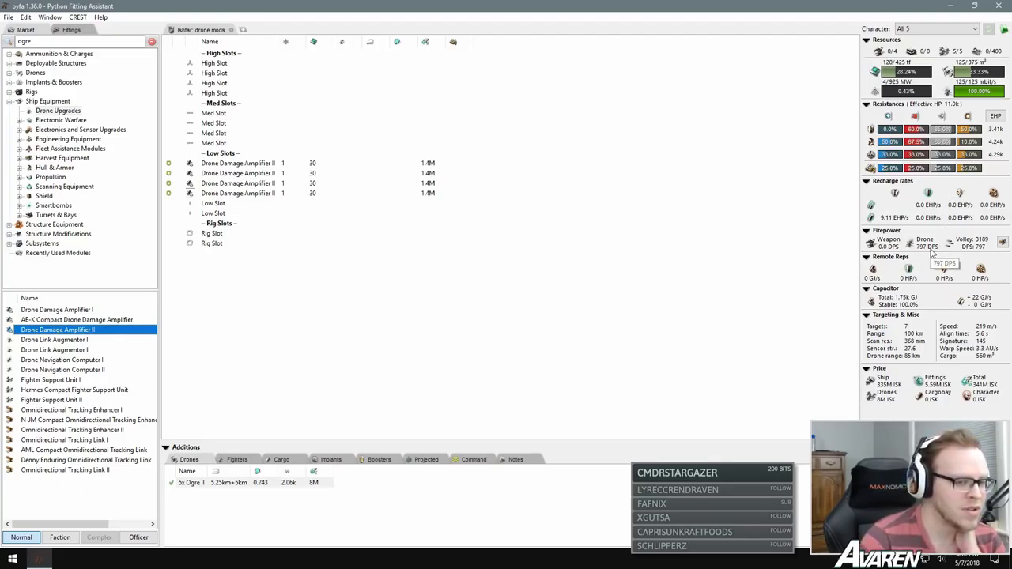
# Step: Examine the Drone Damage Bonus in the fourth fitted Drone Damage Amplifier II's attributes and close its stats window
pyautogui.click(248, 195)
pyautogui.rightClick(248, 194)
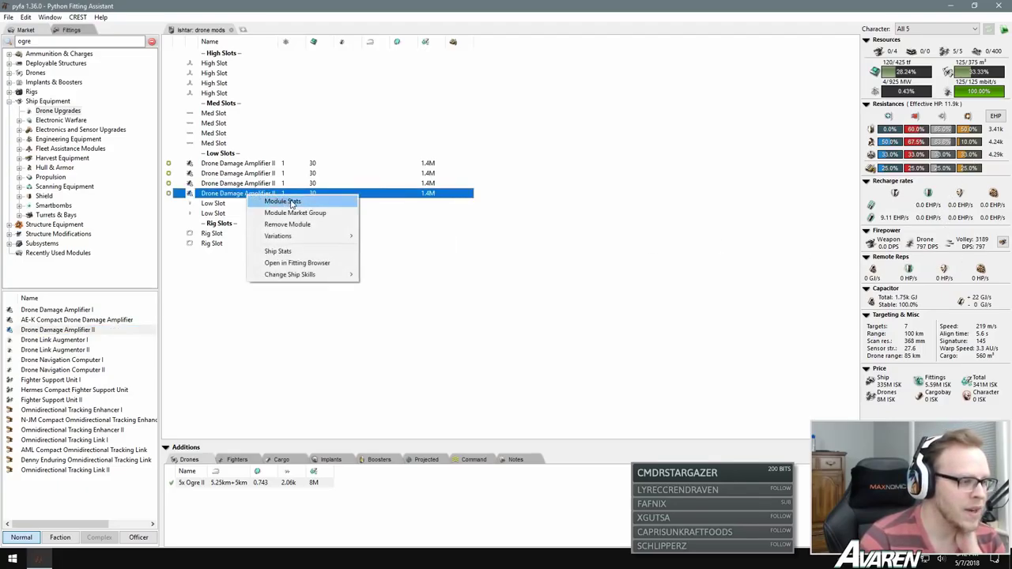
pyautogui.click(292, 202)
pyautogui.click(75, 37)
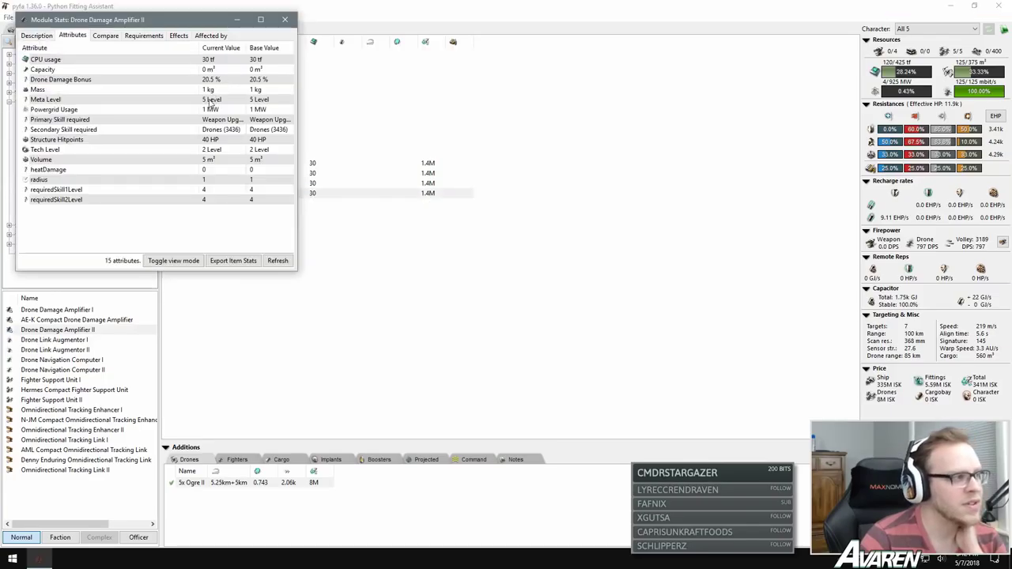
pyautogui.click(223, 81)
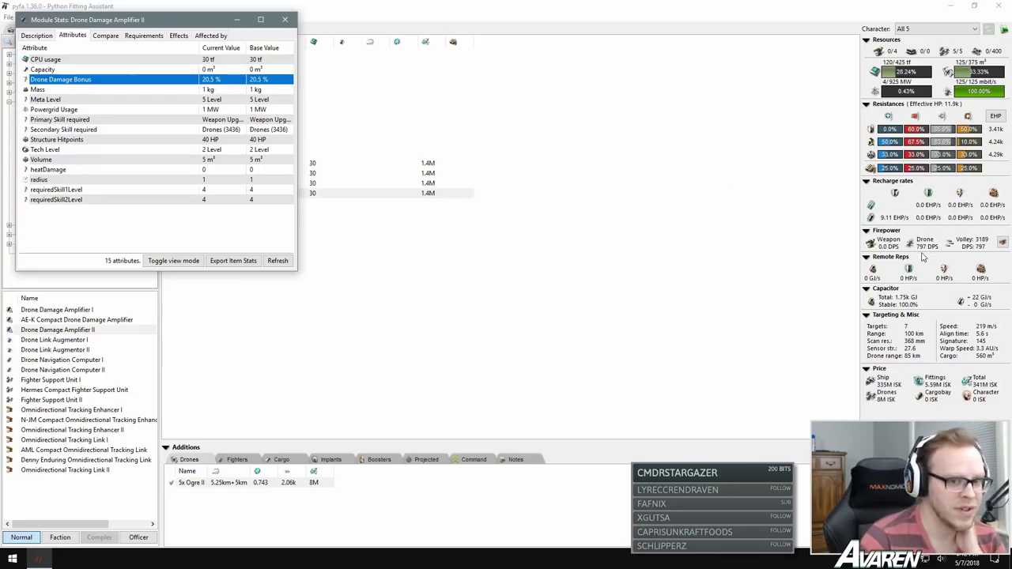
pyautogui.click(285, 19)
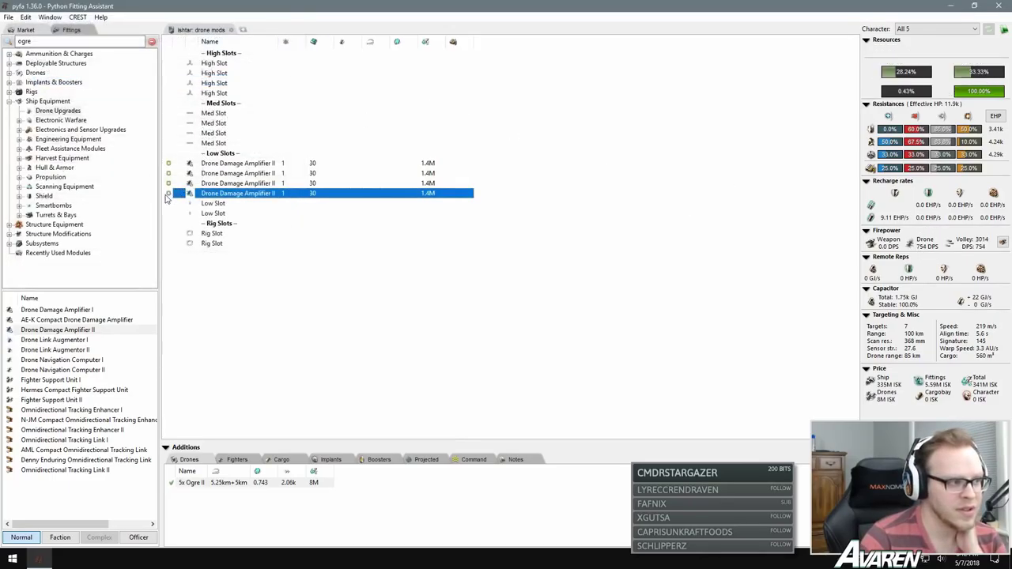
# Step: Take the fourth Drone Damage Amplifier II offline to compare drone DPS, and bring it back online
pyautogui.click(168, 194)
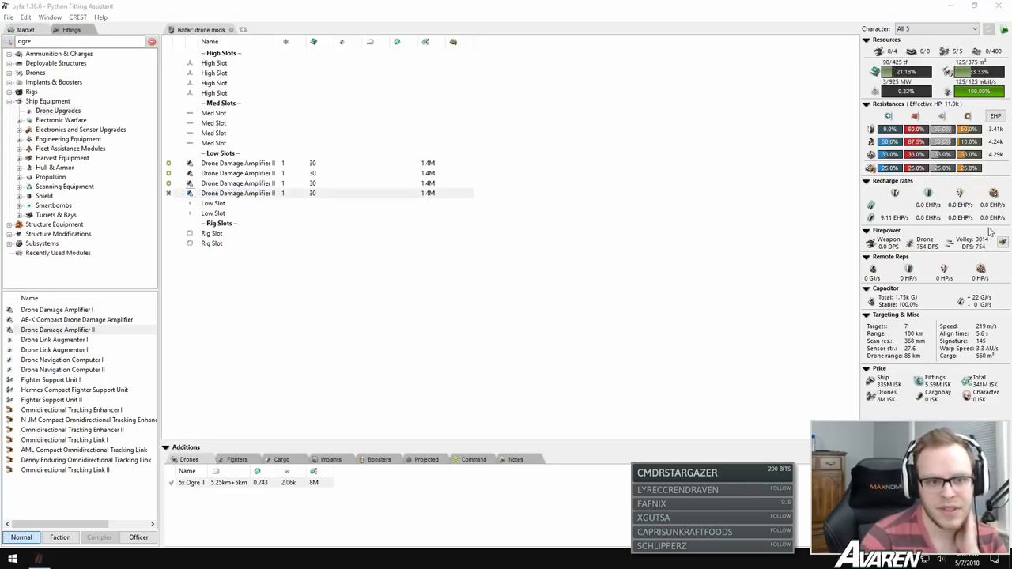
pyautogui.click(171, 196)
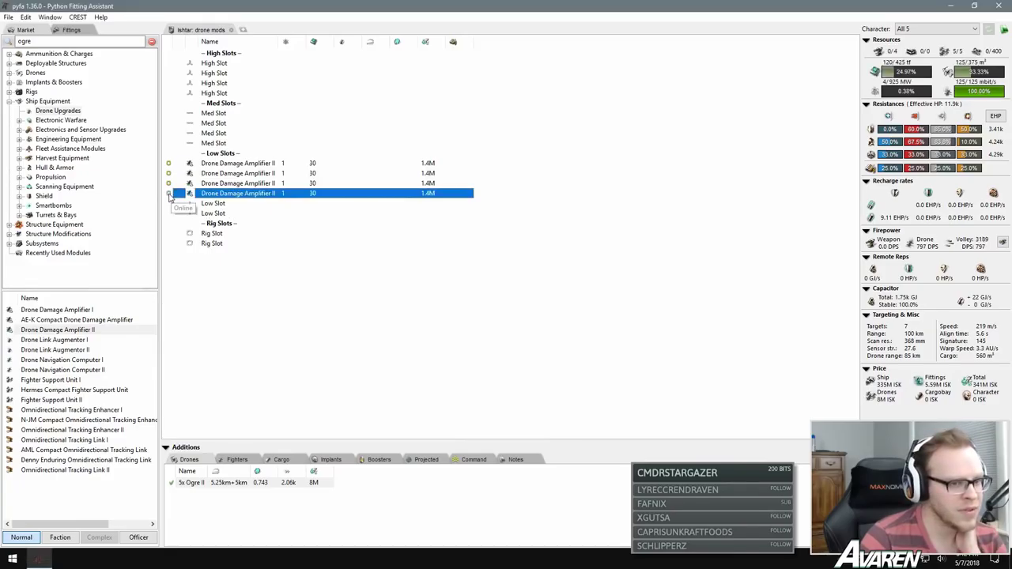
pyautogui.click(294, 315)
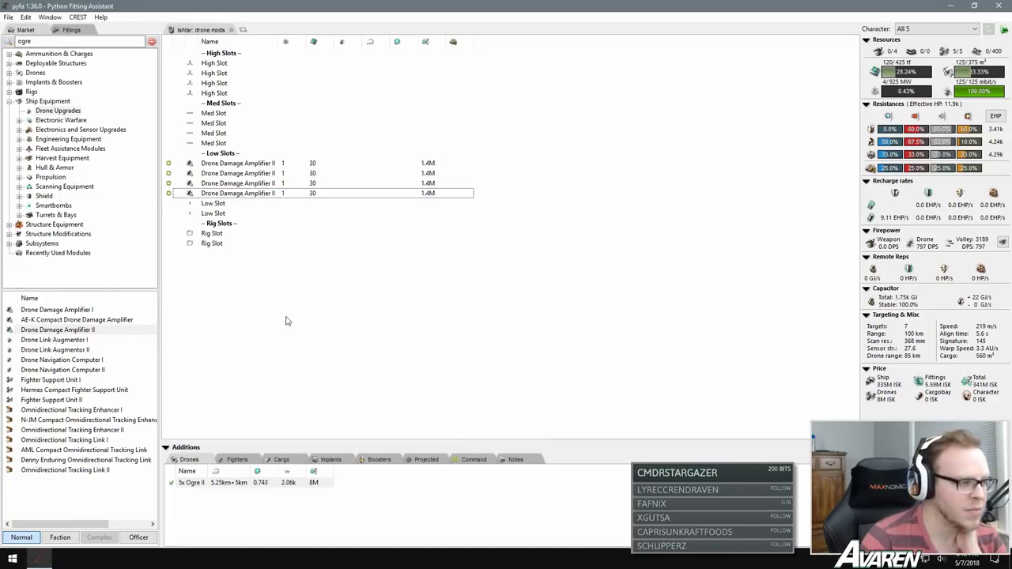
pyautogui.rightClick(254, 297)
pyautogui.click(231, 292)
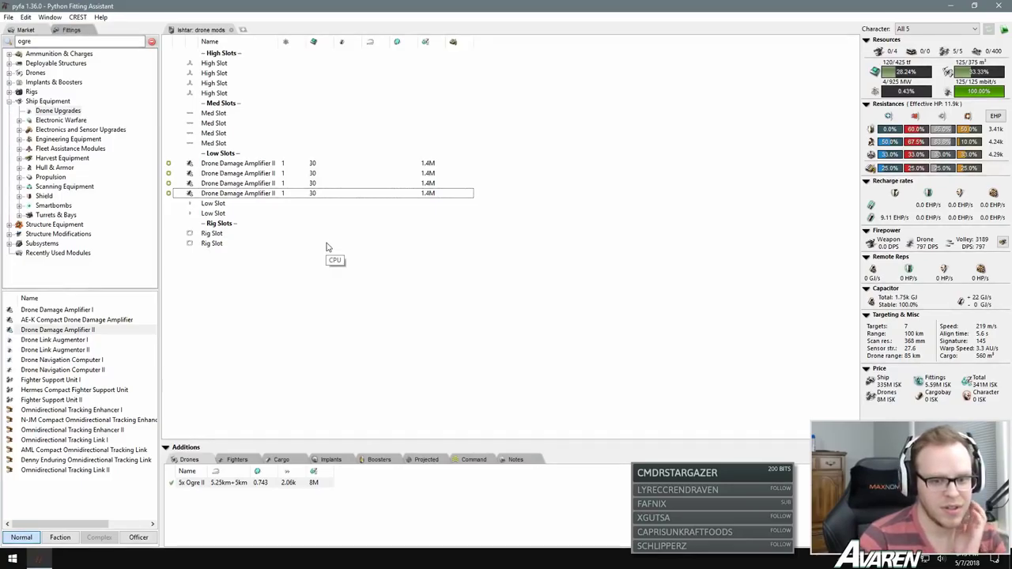
# Step: Remove all the Drone Damage Amplifier II modules from the Ishtar's low slots
pyautogui.click(240, 192)
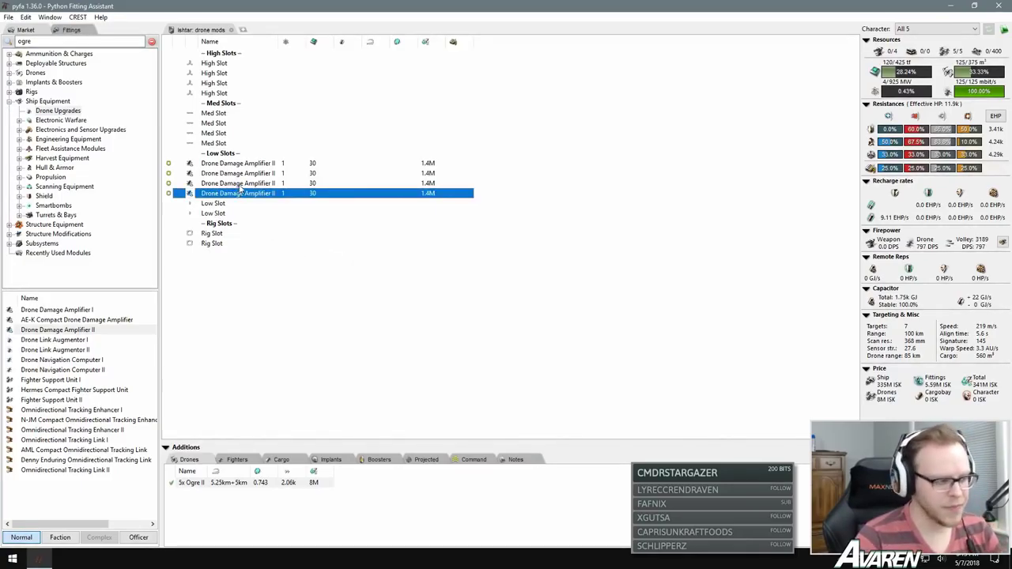
pyautogui.doubleClick(235, 192)
pyautogui.doubleClick(234, 182)
pyautogui.doubleClick(234, 173)
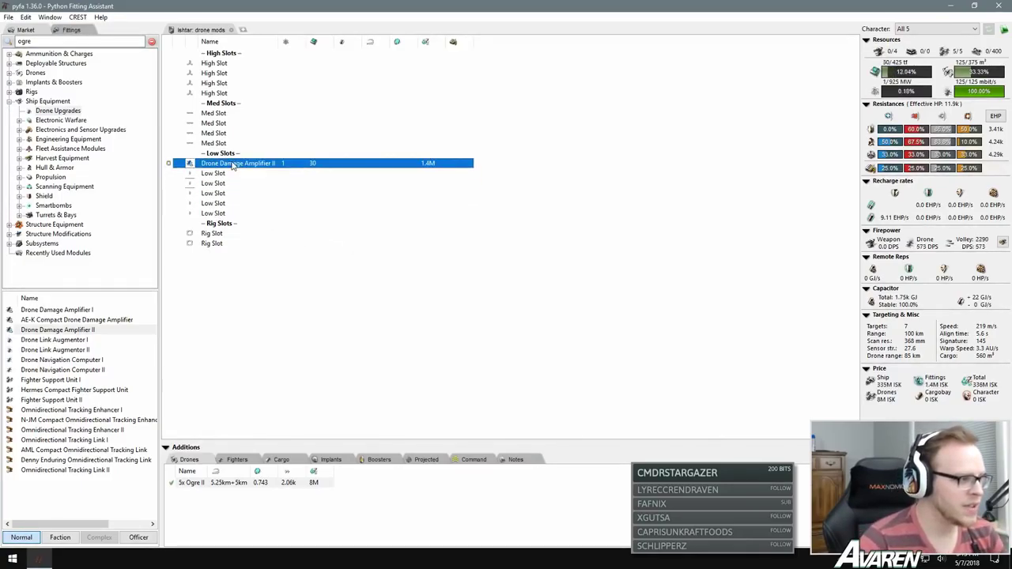
pyautogui.doubleClick(231, 164)
# Step: Fit a Drone Damage Amplifier I, an AE-K Compact Drone Damage Amplifier and a Drone Damage Amplifier II in the Ishtar's low slots
pyautogui.click(101, 320)
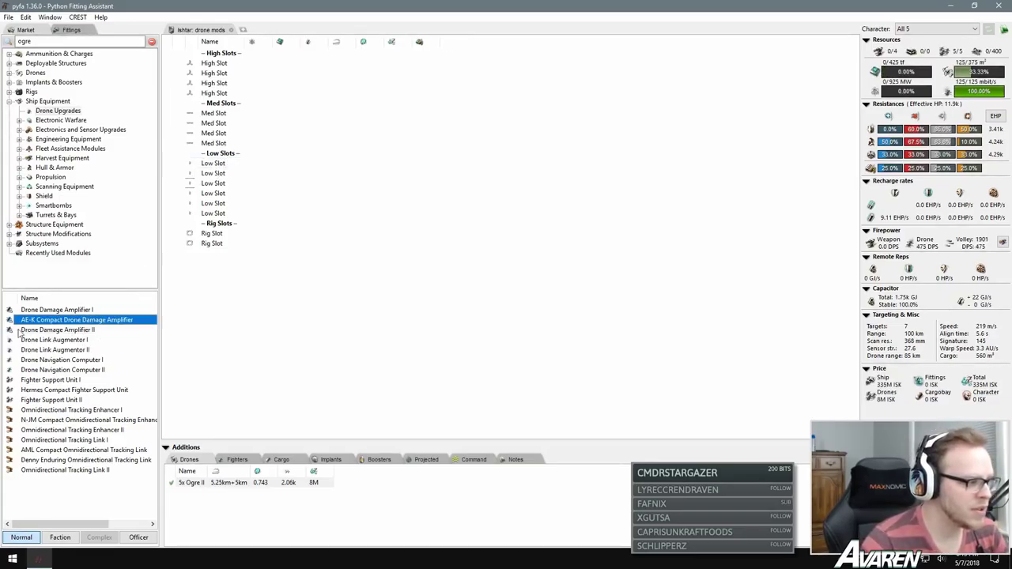
pyautogui.doubleClick(108, 320)
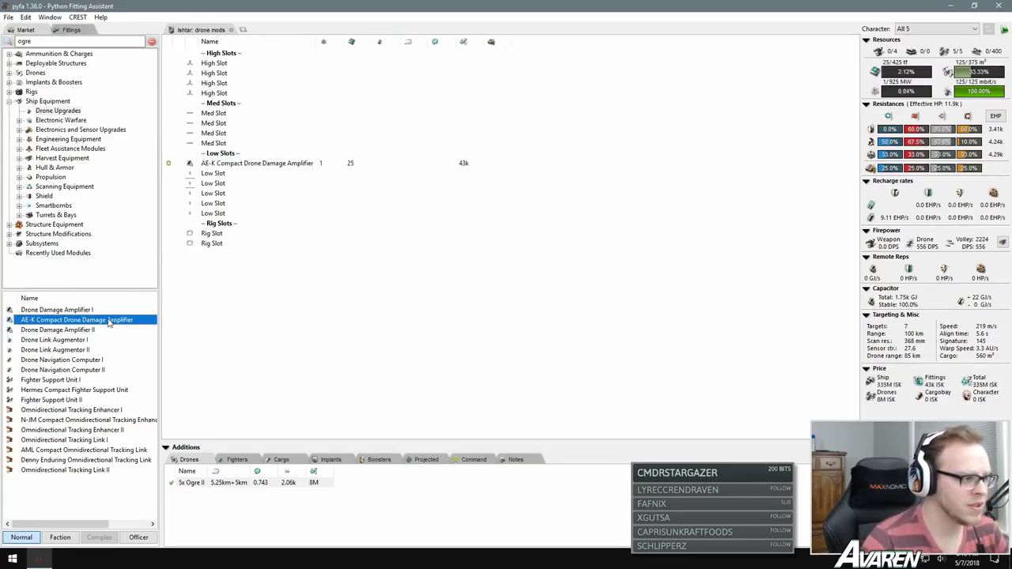
pyautogui.click(77, 310)
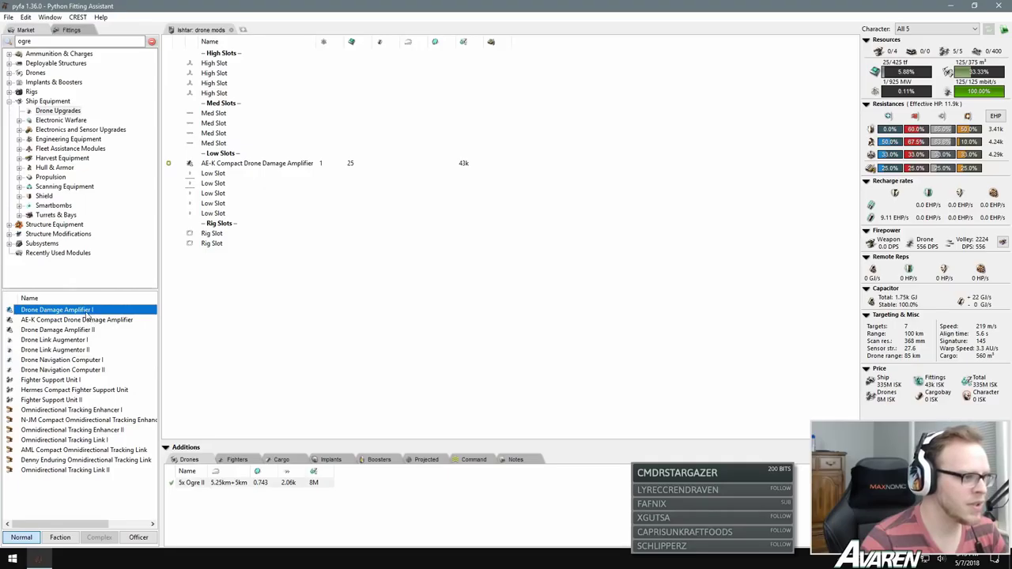
pyautogui.click(239, 168)
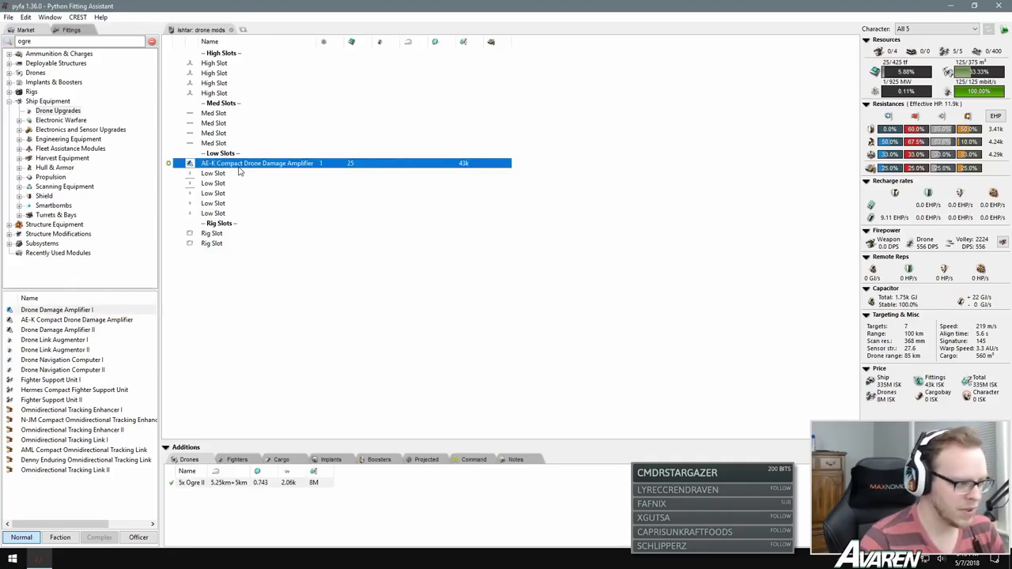
pyautogui.doubleClick(80, 310)
pyautogui.doubleClick(79, 320)
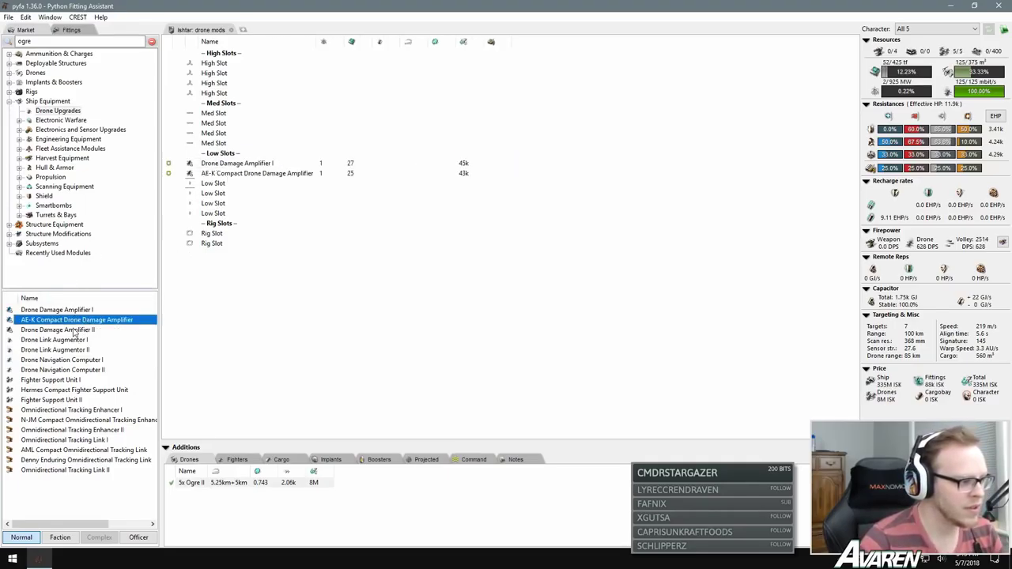
pyautogui.doubleClick(75, 330)
# Step: Examine the Drone Damage Bonus in the fitted Drone Damage Amplifier I's attributes and close its stats window
pyautogui.click(258, 165)
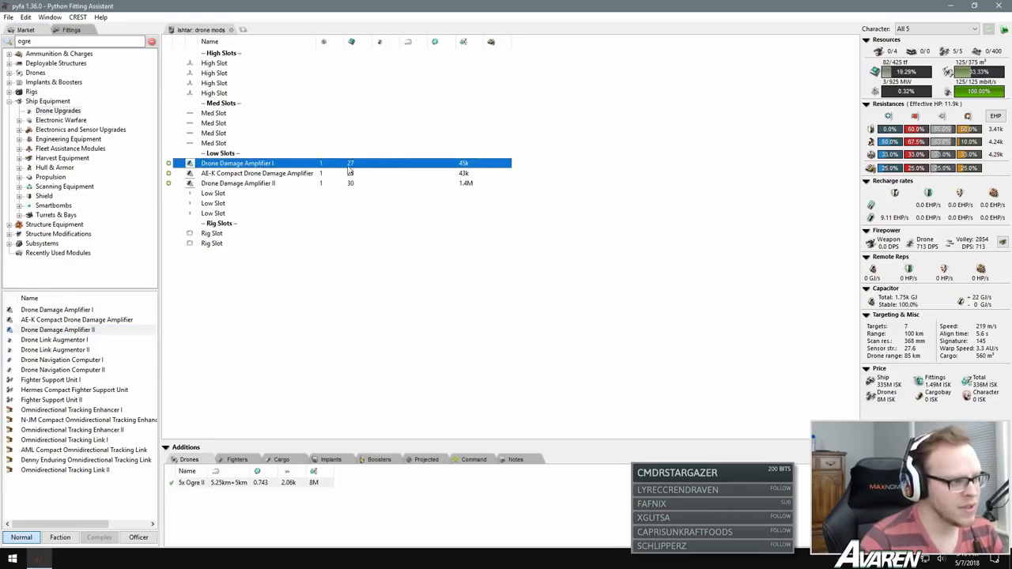
pyautogui.rightClick(242, 166)
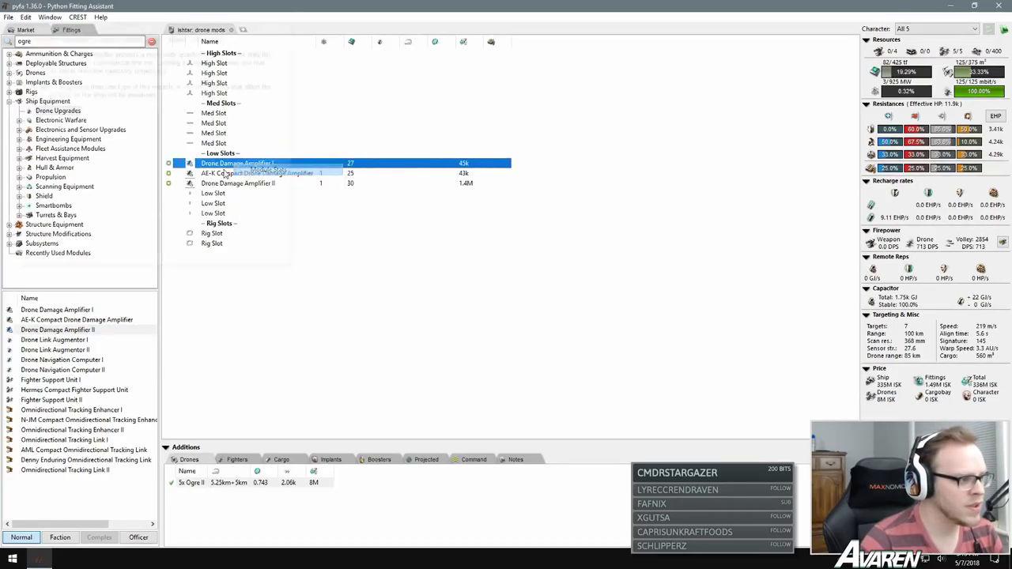
pyautogui.click(235, 154)
pyautogui.click(72, 36)
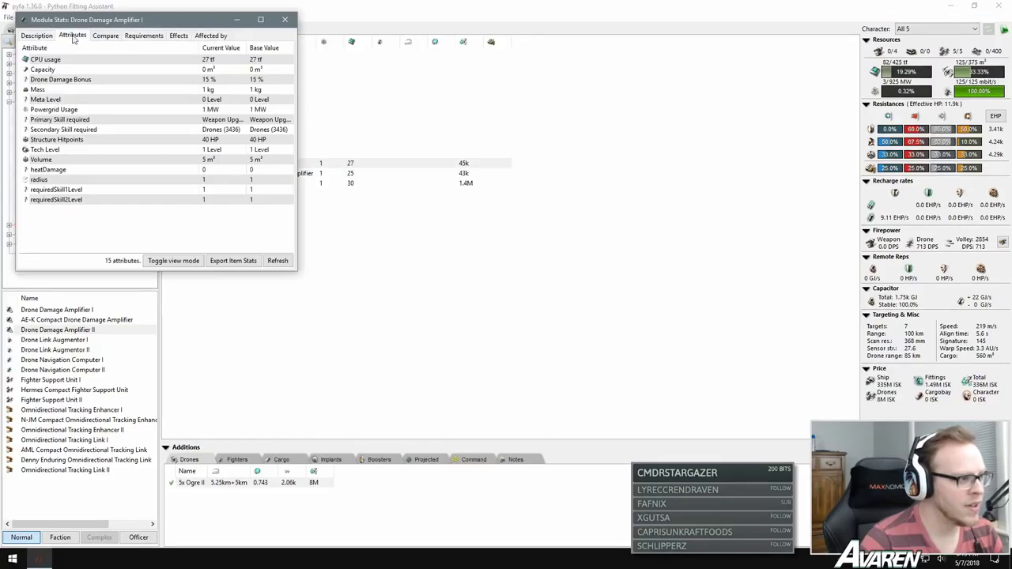
pyautogui.click(221, 80)
pyautogui.click(285, 19)
# Step: Check the attributes of the fitted AE-K Compact Drone Damage Amplifier and close its stats window
pyautogui.rightClick(223, 173)
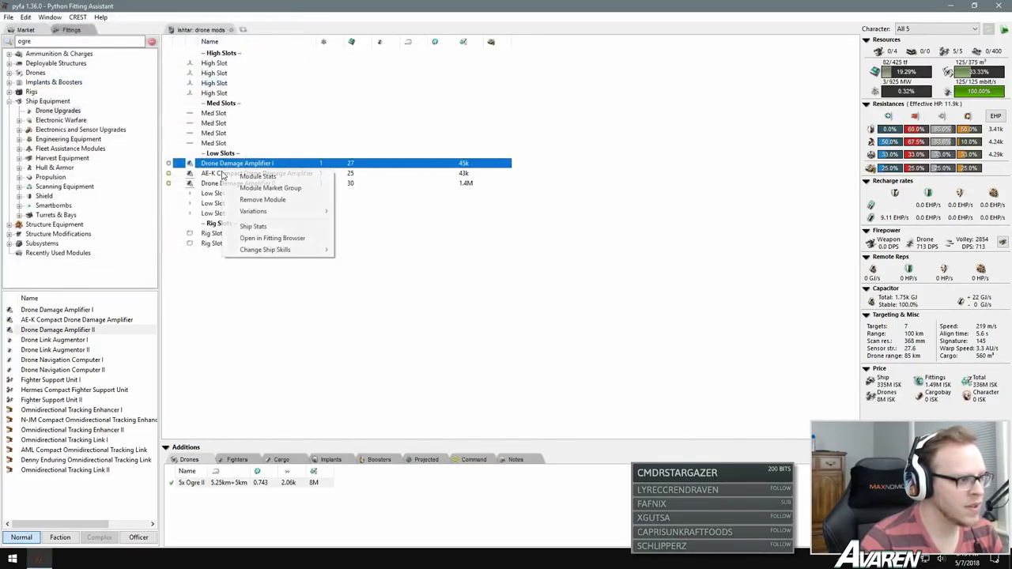
pyautogui.click(257, 175)
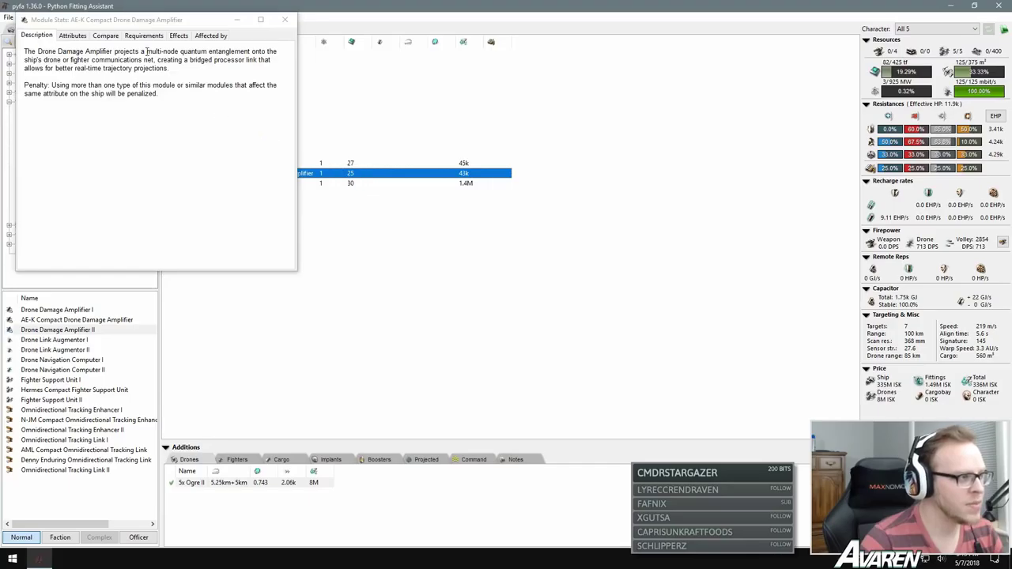
pyautogui.click(105, 36)
pyautogui.click(72, 36)
pyautogui.click(285, 19)
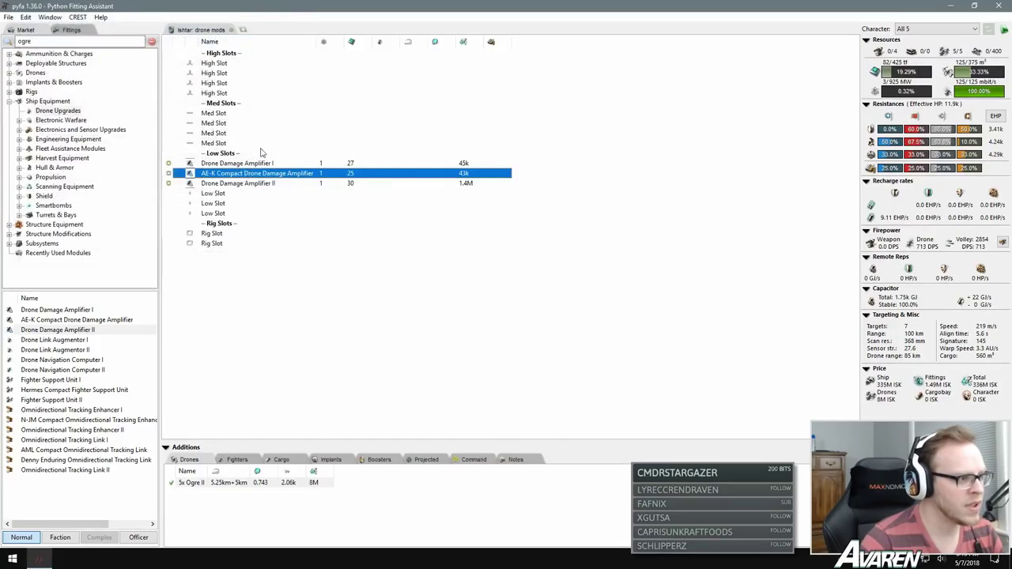
# Step: Check the attributes of the fitted Drone Damage Amplifier II and close its stats window
pyautogui.rightClick(237, 183)
pyautogui.click(261, 188)
pyautogui.click(72, 36)
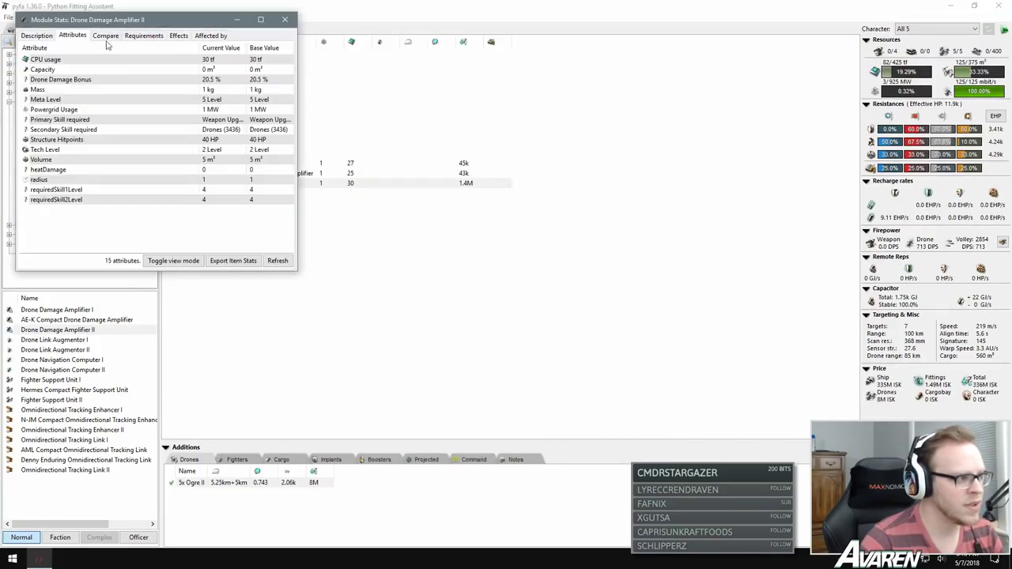
pyautogui.click(285, 20)
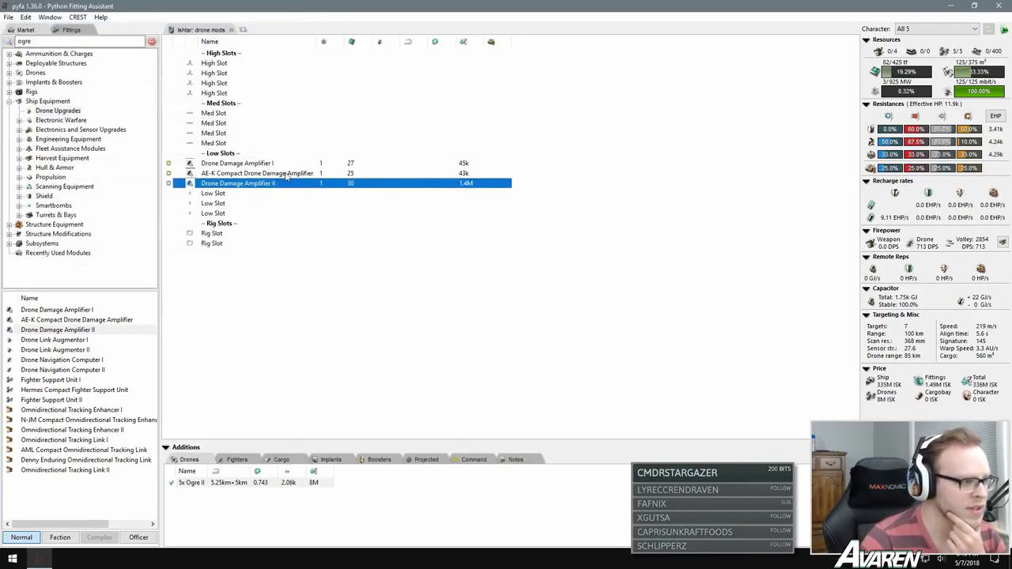
# Step: Compare the CPU usage of the AE-K Compact Drone Damage Amplifier and the Drone Damage Amplifier I in the fitting
pyautogui.click(286, 175)
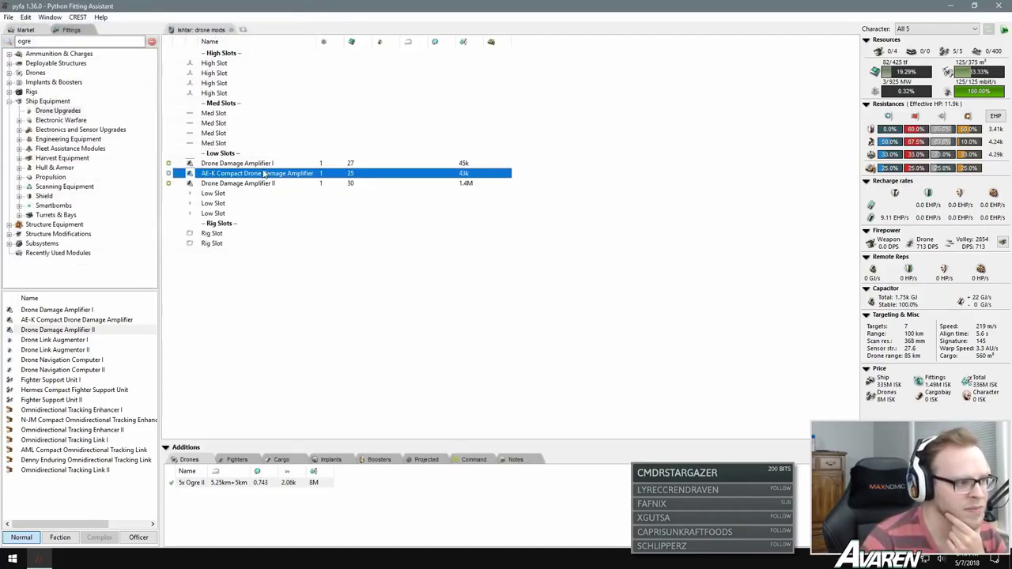
pyautogui.click(255, 166)
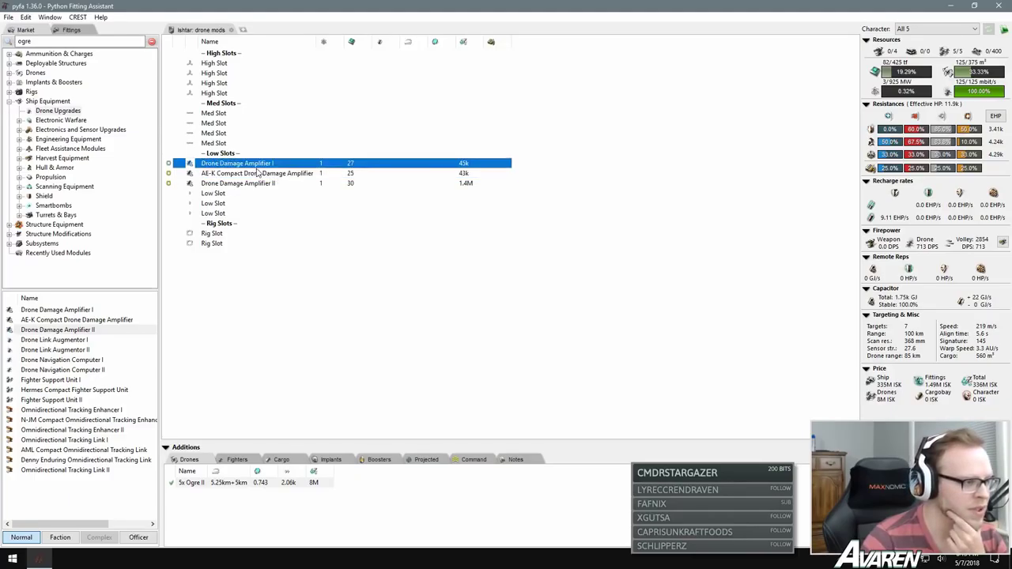
pyautogui.click(271, 176)
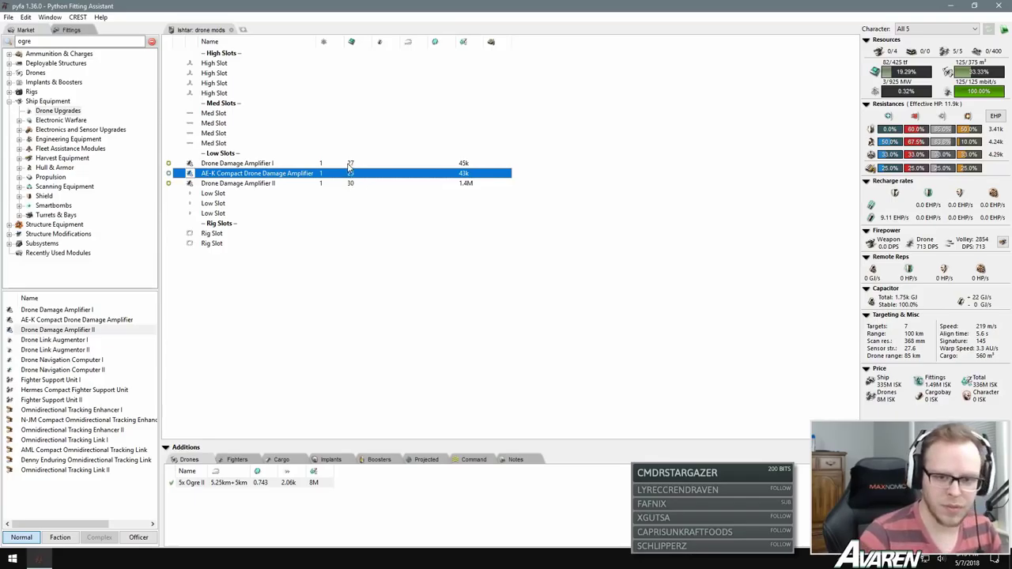
# Step: Remove all three drone damage amplifier variants from the Ishtar's low slots
pyautogui.doubleClick(271, 174)
pyautogui.click(269, 184)
pyautogui.doubleClick(268, 184)
pyautogui.click(270, 165)
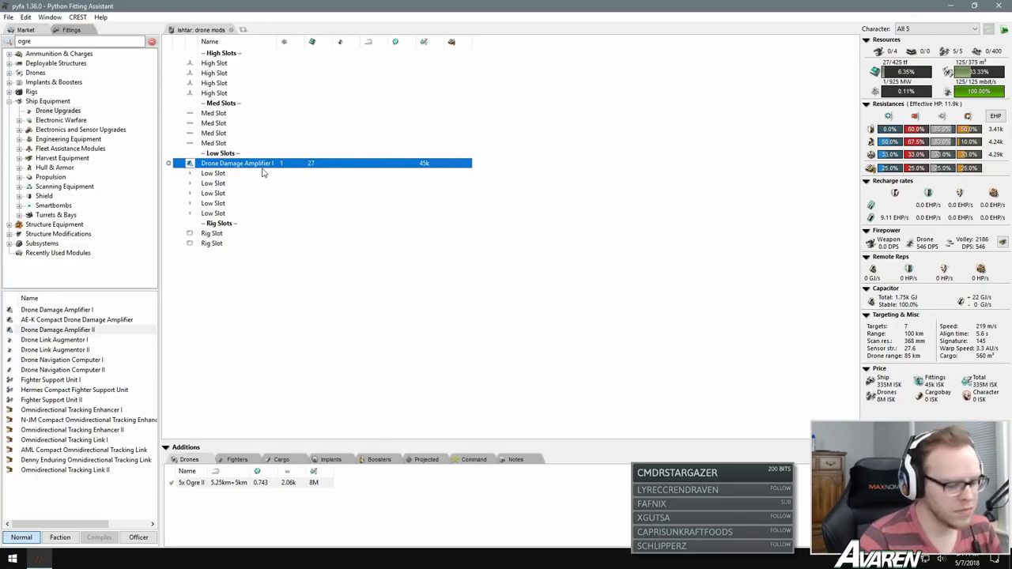
pyautogui.moveTo(264, 173); pyautogui.dragTo(130, 298)
# Step: Fit a Drone Link Augmentor I and a Drone Link Augmentor II in the Ishtar's high slots
pyautogui.click(80, 341)
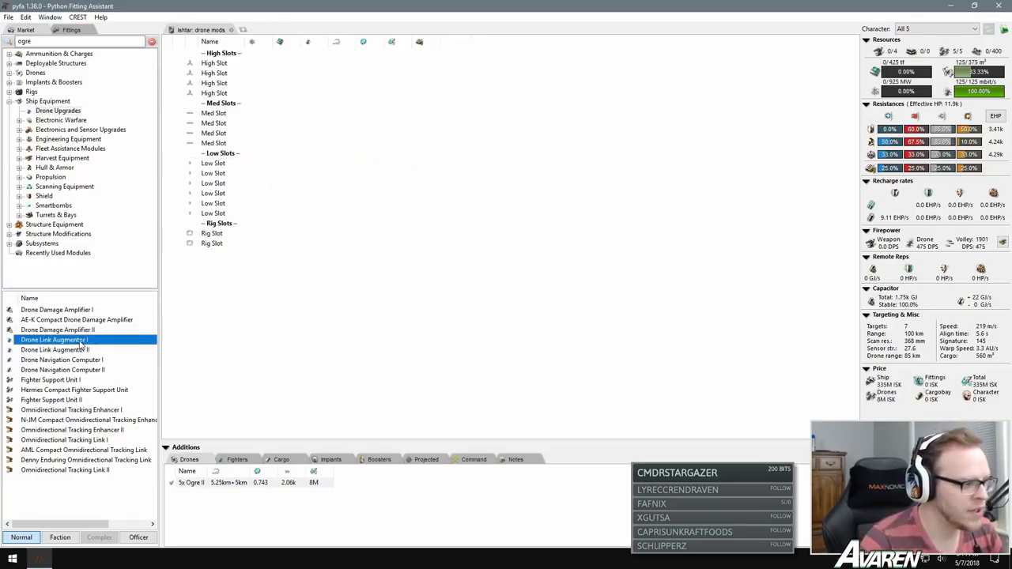
pyautogui.doubleClick(80, 340)
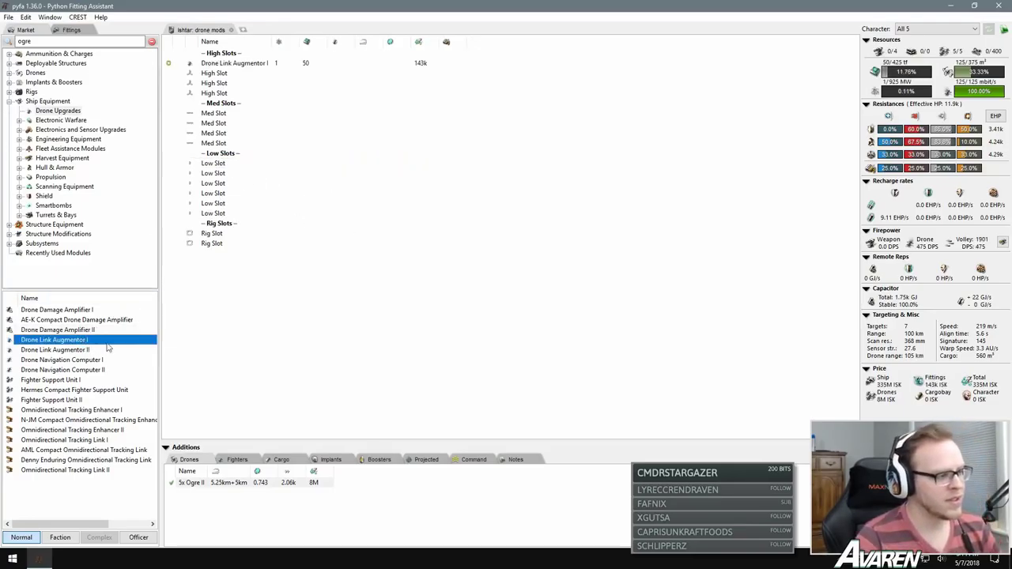
pyautogui.doubleClick(91, 350)
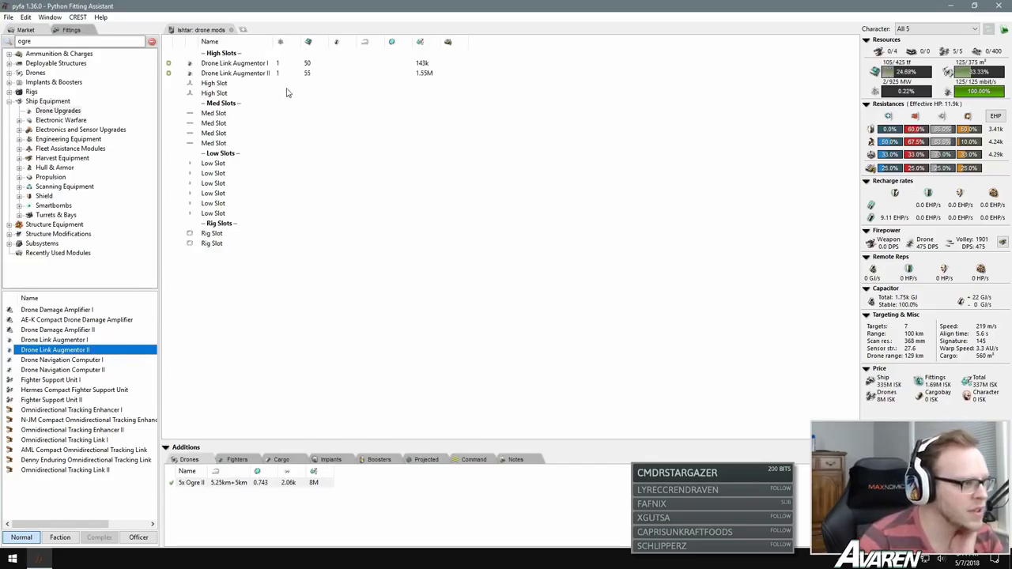
# Step: Check the skill requirements of the fitted Drone Link Augmentor II and close its stats window
pyautogui.click(308, 73)
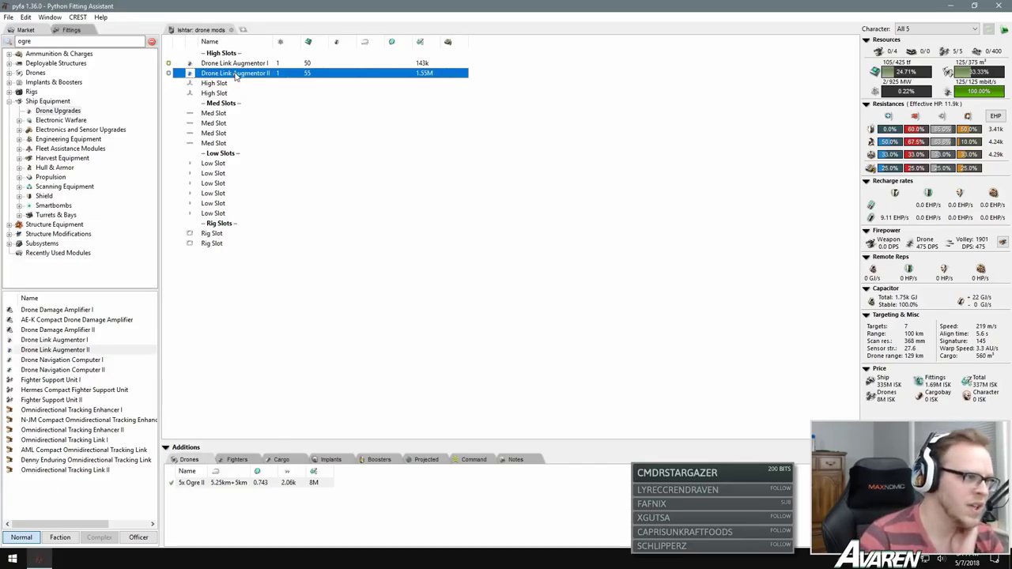
pyautogui.rightClick(237, 75)
pyautogui.click(261, 79)
pyautogui.click(143, 36)
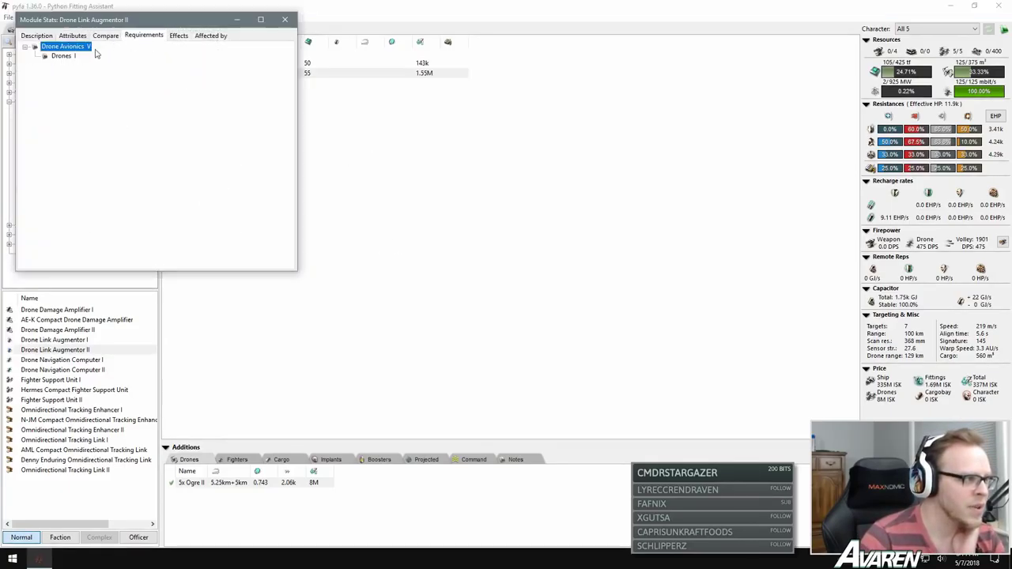
pyautogui.click(285, 19)
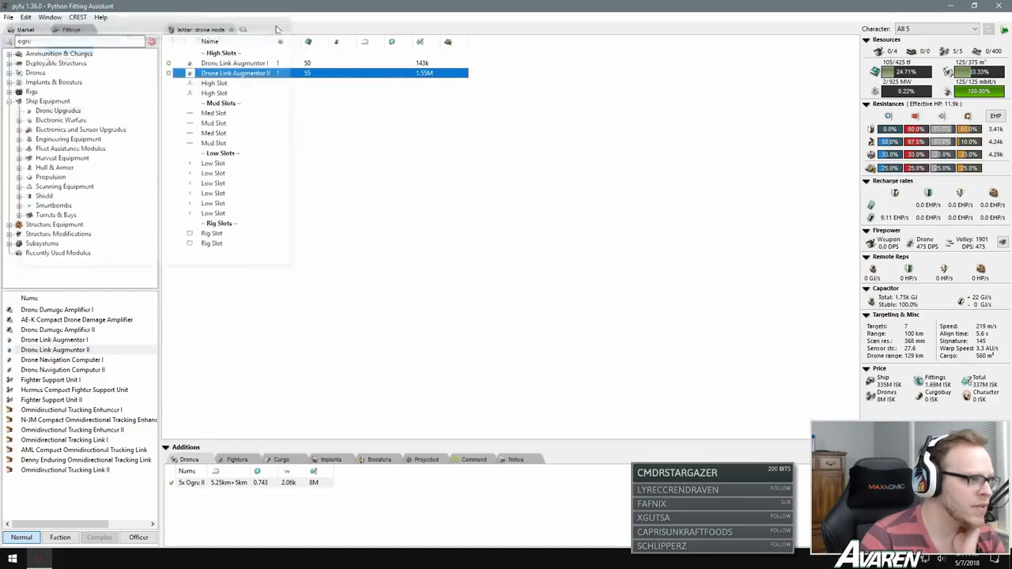
# Step: Check the skill requirements of the fitted Drone Link Augmentor I and close its stats window
pyautogui.rightClick(247, 64)
pyautogui.click(248, 68)
pyautogui.click(143, 35)
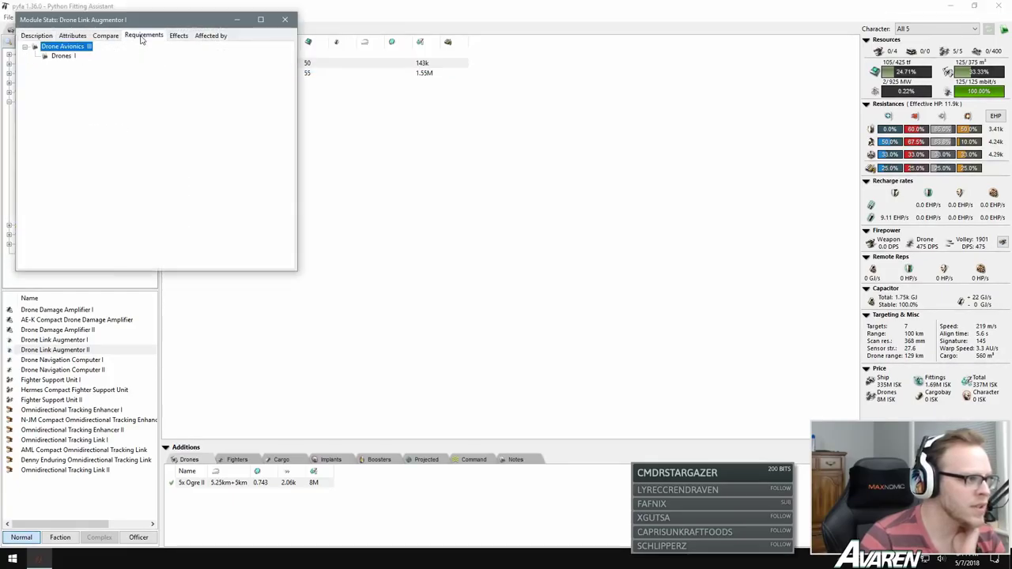
pyautogui.click(285, 19)
# Step: Take the Drone Link Augmentor II offline to compare drone range, and remove both augmentors from the high slots
pyautogui.click(202, 73)
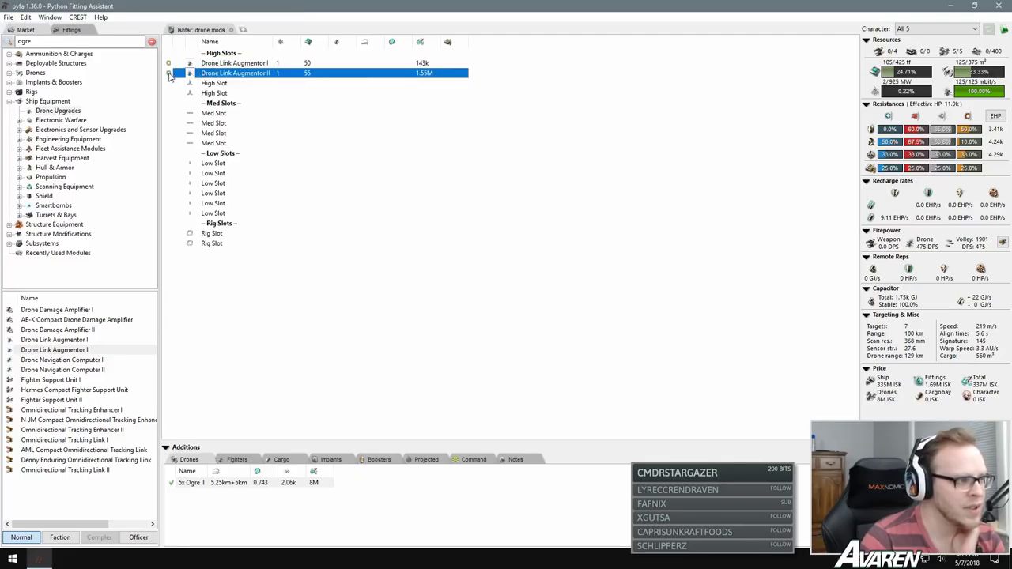
pyautogui.click(168, 73)
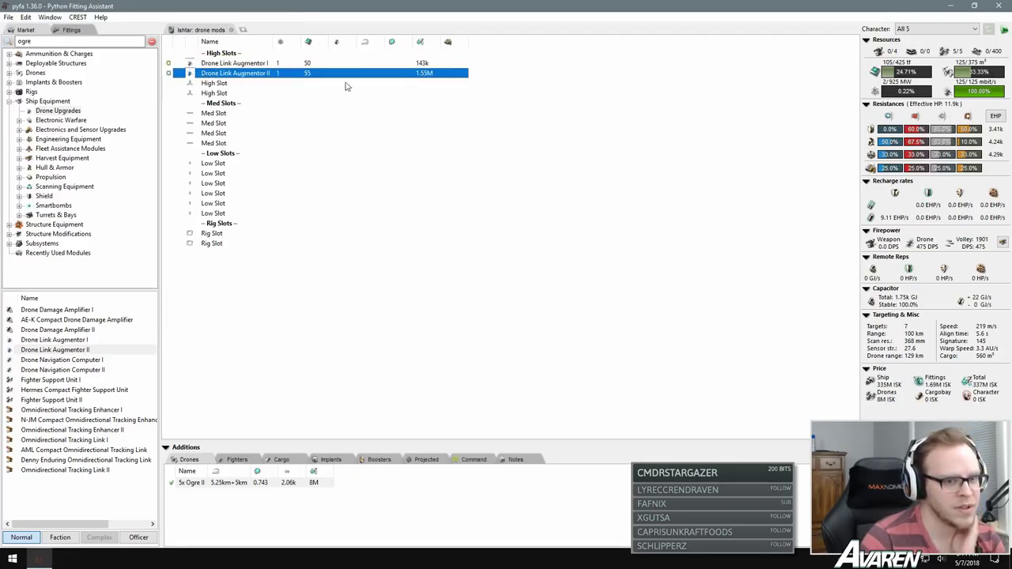
pyautogui.click(169, 74)
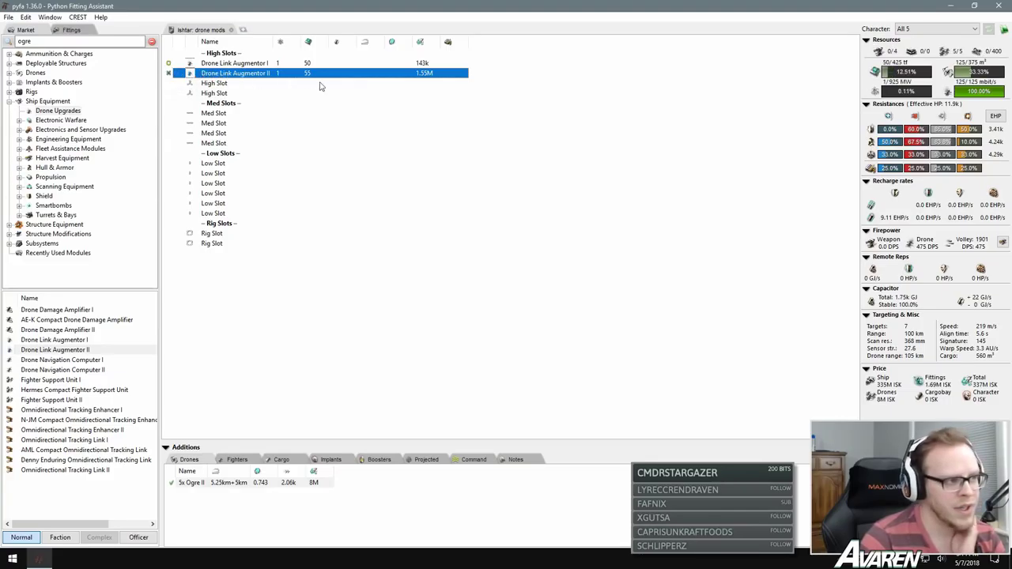
pyautogui.keyDown('shift'); pyautogui.click(240, 64); pyautogui.keyUp('shift')
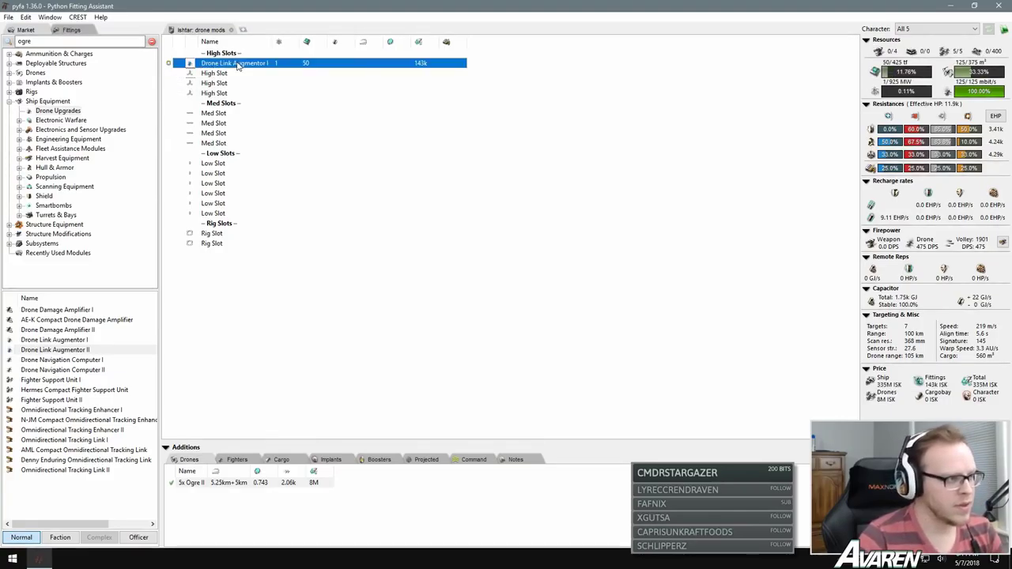
pyautogui.press('Delete')
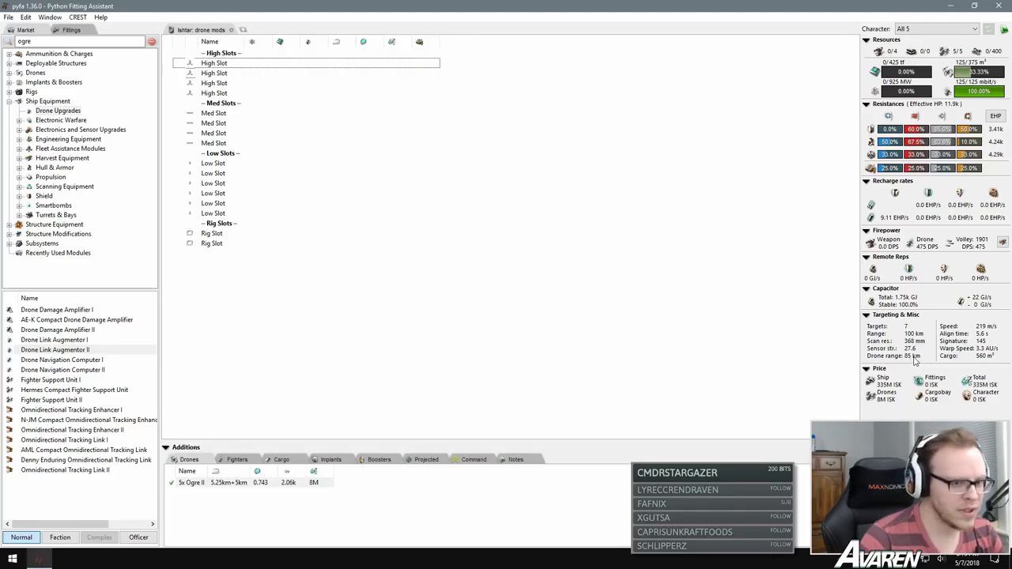
# Step: Check the Ishtar's base drone range, and refit a Drone Link Augmentor I in a high slot to compare the range
pyautogui.moveTo(914, 358)
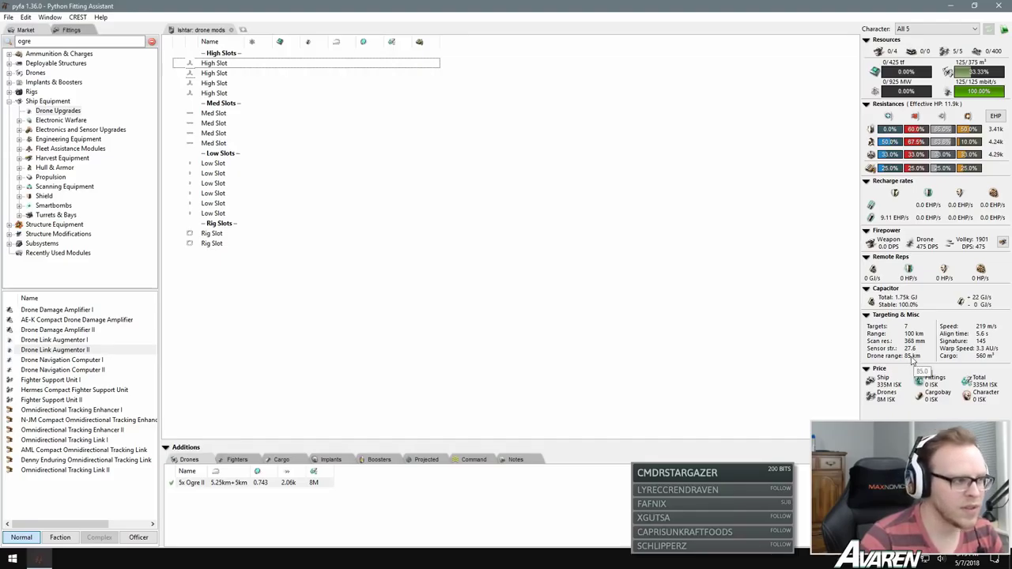
pyautogui.doubleClick(60, 341)
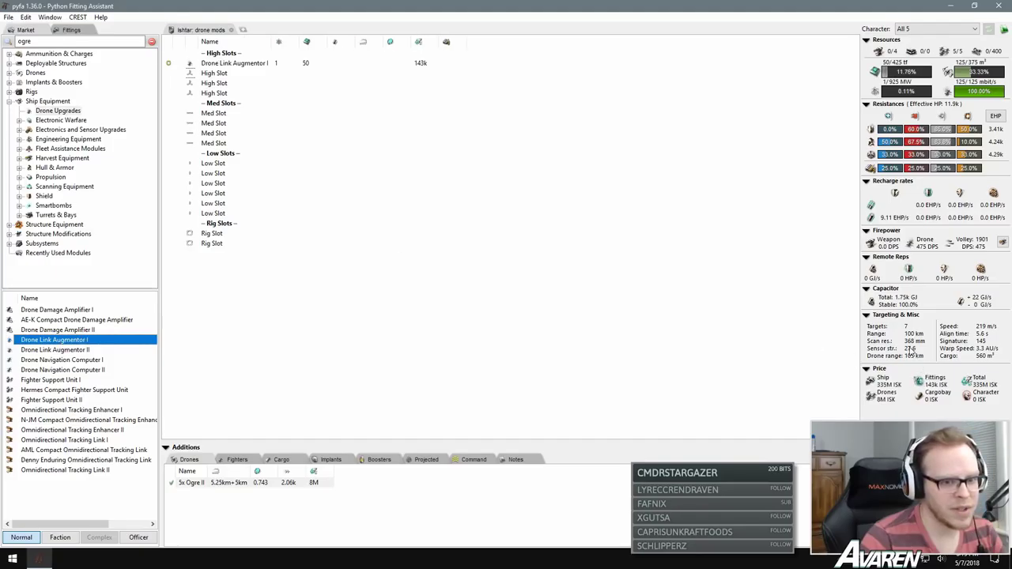
pyautogui.moveTo(913, 361)
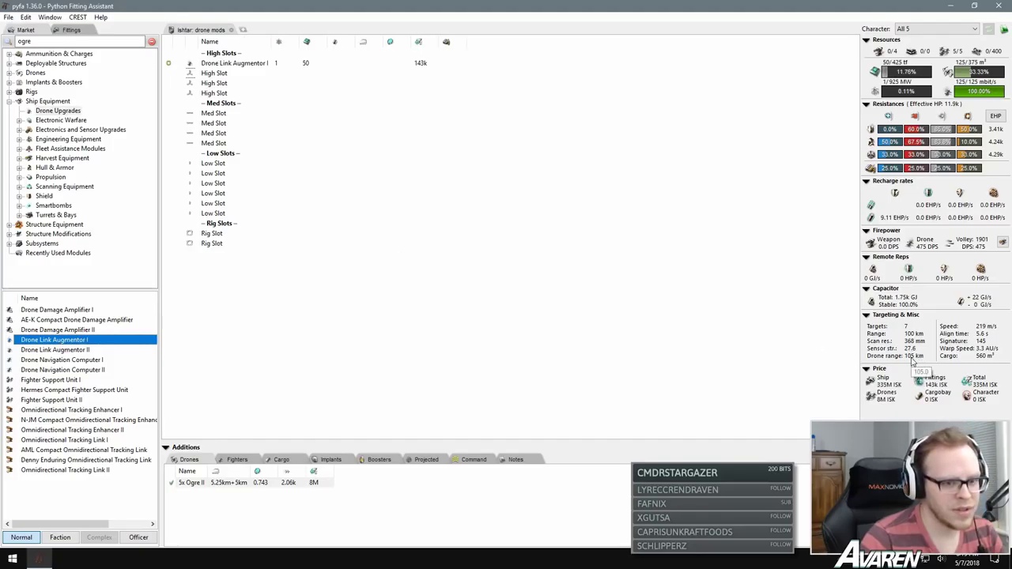
# Step: Examine the Drone Control Range Bonus in the Drone Link Augmentor I's attributes and close its stats window
pyautogui.rightClick(230, 63)
pyautogui.click(245, 71)
pyautogui.click(71, 35)
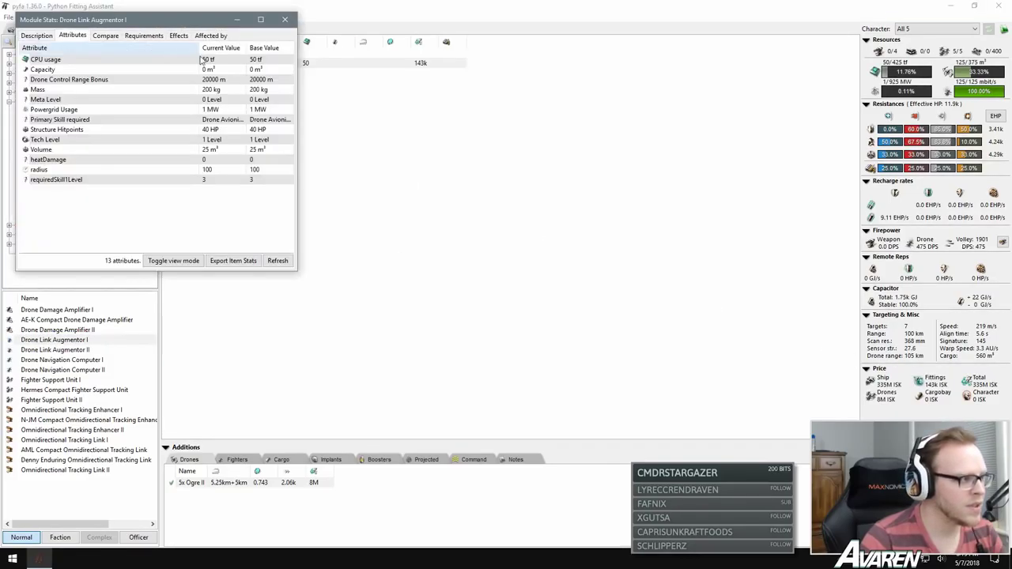
pyautogui.click(130, 80)
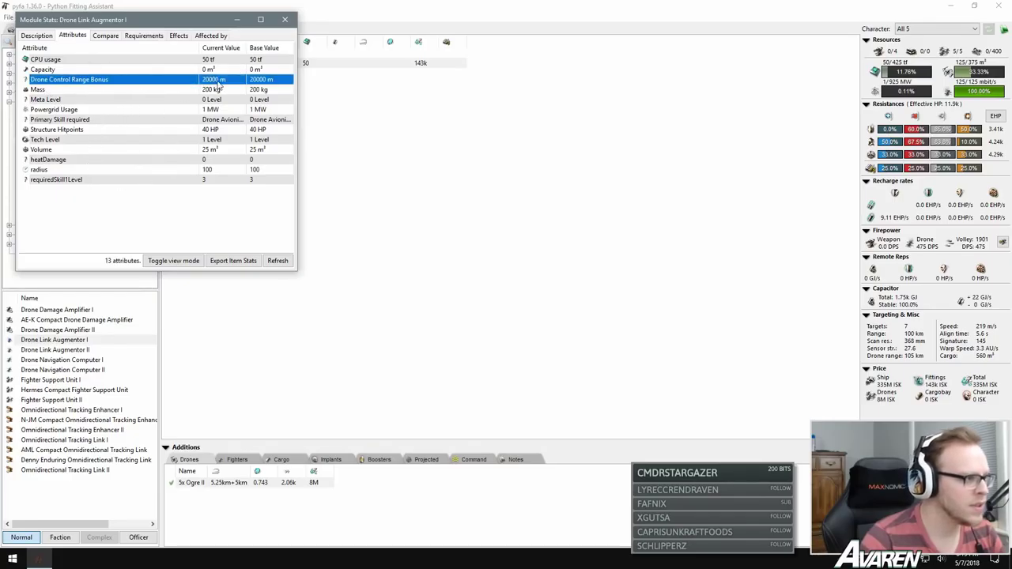
pyautogui.click(285, 19)
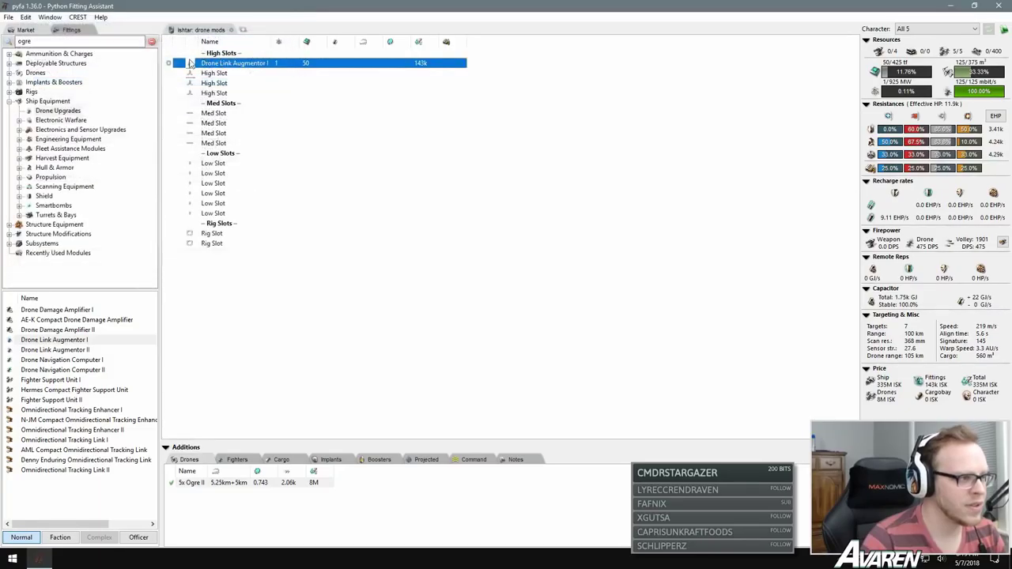
# Step: Toggle the fitted Drone Link Augmentor I's state, and fit two more Drone Link Augmentor I modules in the high slots
pyautogui.click(170, 65)
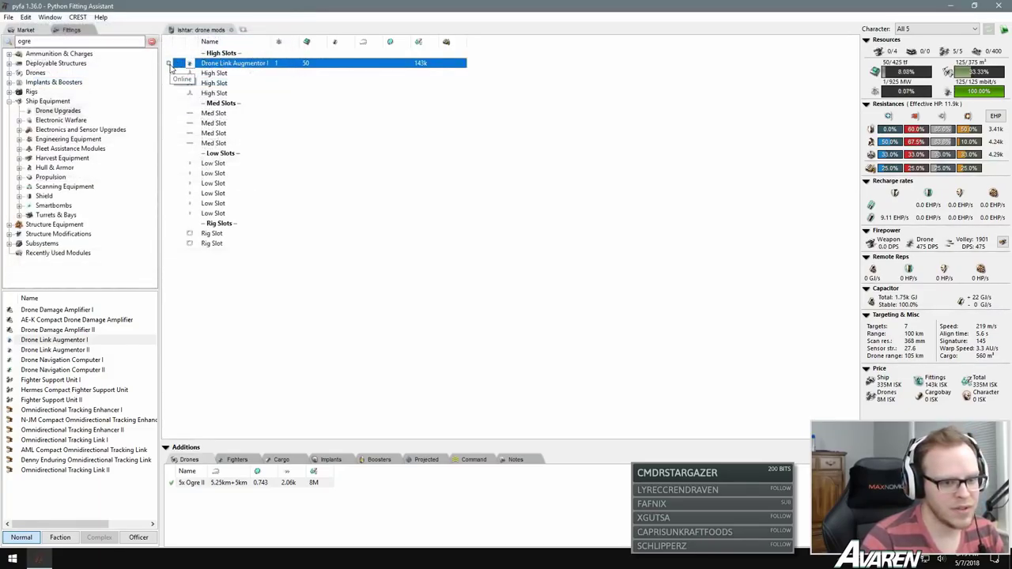
pyautogui.click(170, 66)
pyautogui.doubleClick(54, 339)
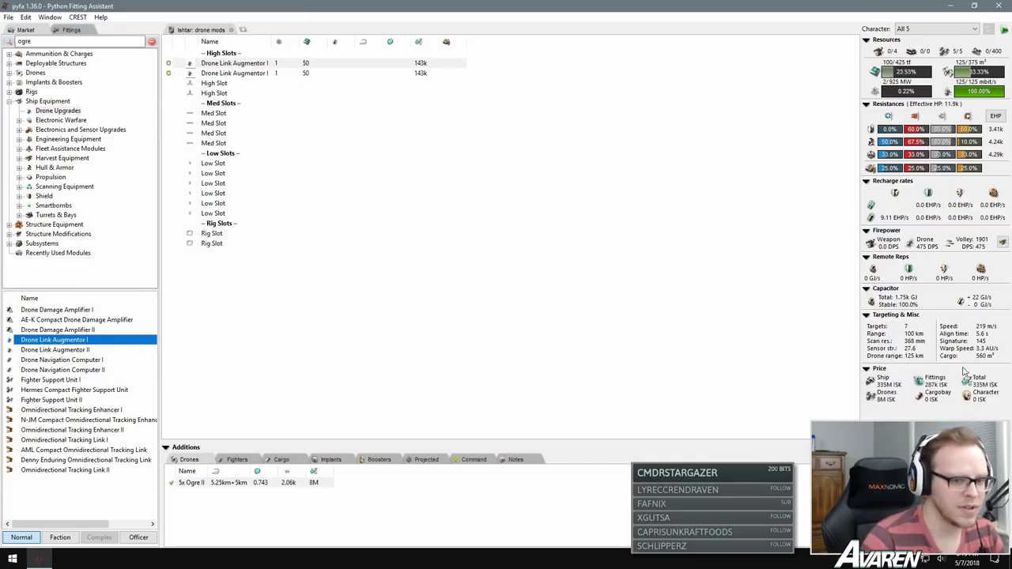
pyautogui.doubleClick(62, 342)
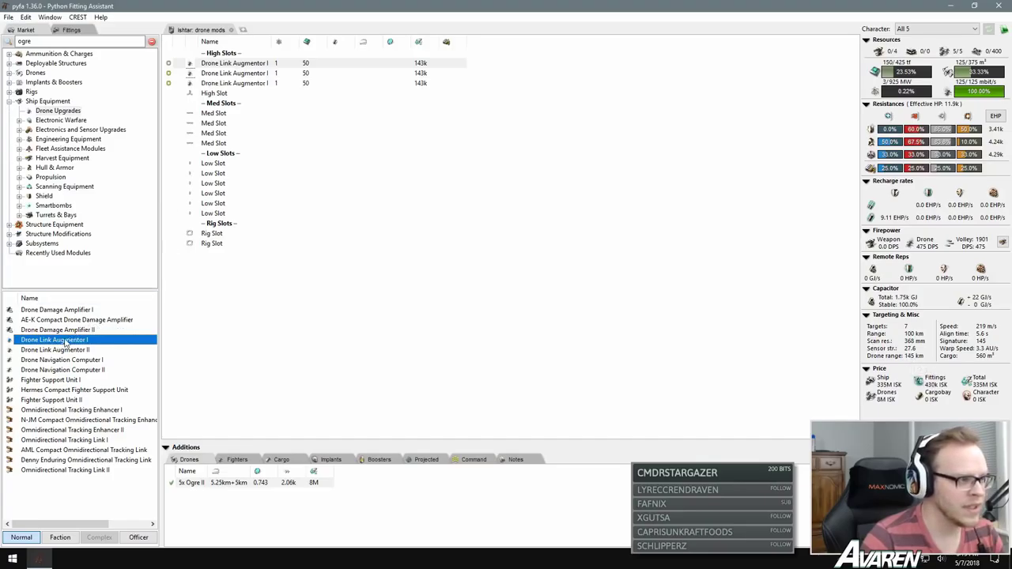
# Step: Remove all three Drone Link Augmentor I modules and fit one Drone Link Augmentor II in a high slot
pyautogui.click(308, 82)
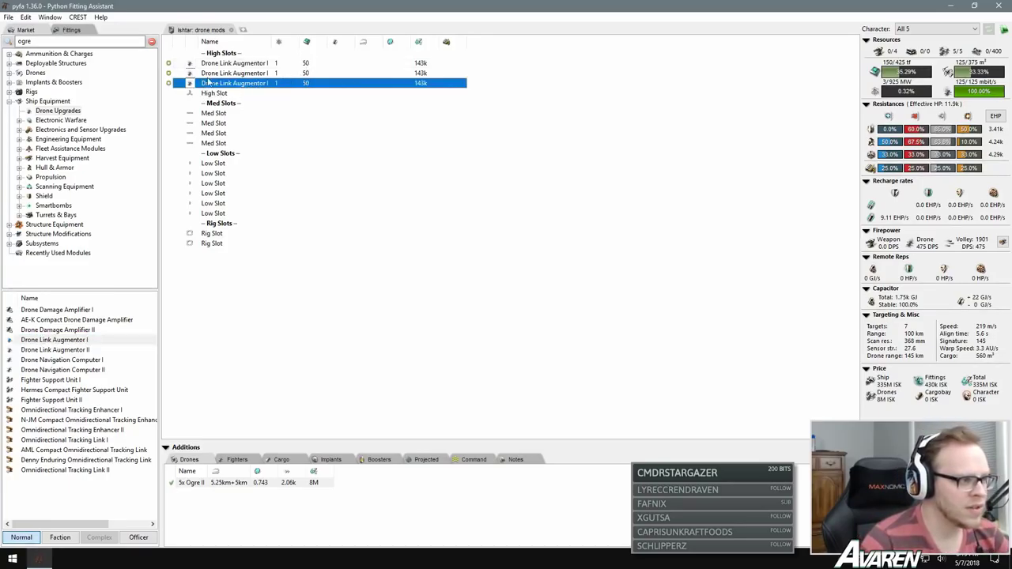
pyautogui.click(309, 65)
pyautogui.click(308, 83)
pyautogui.press('Delete')
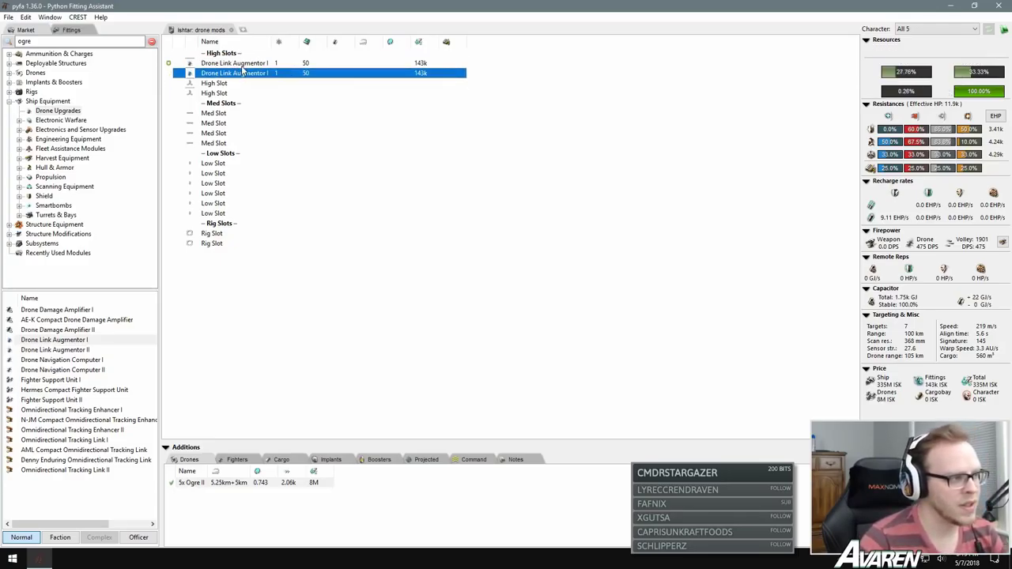
pyautogui.press('Delete')
pyautogui.press('Delete')
pyautogui.doubleClick(81, 351)
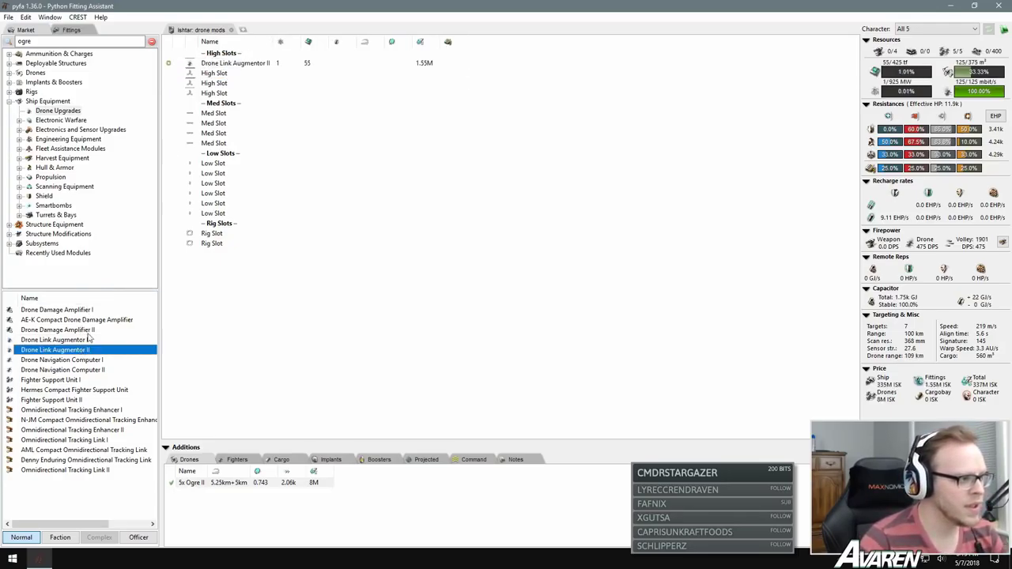
# Step: Examine the Drone Control Range Bonus in the fitted Drone Link Augmentor II's attributes and close its stats window
pyautogui.click(237, 65)
pyautogui.rightClick(234, 67)
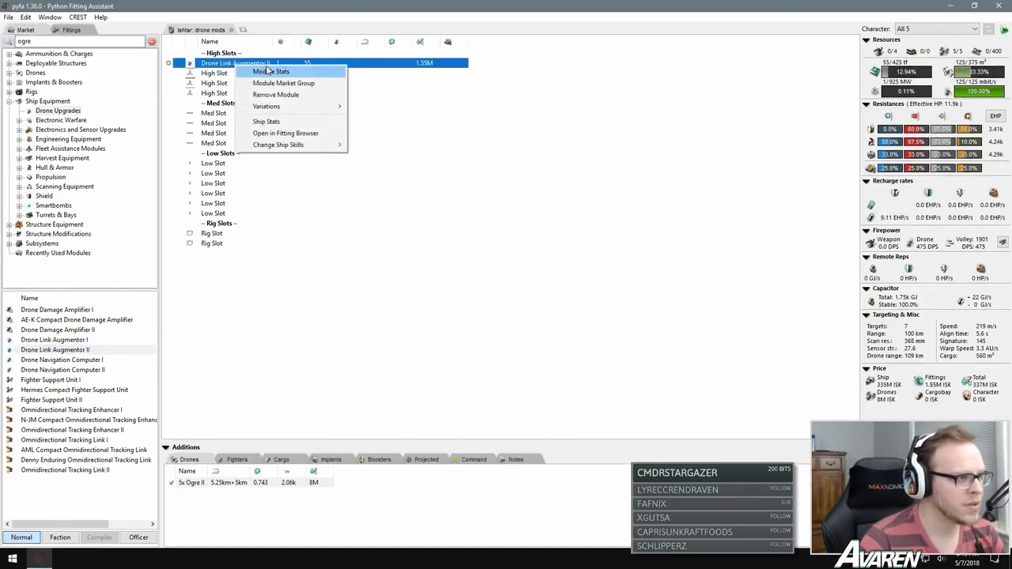
pyautogui.click(269, 71)
pyautogui.click(212, 80)
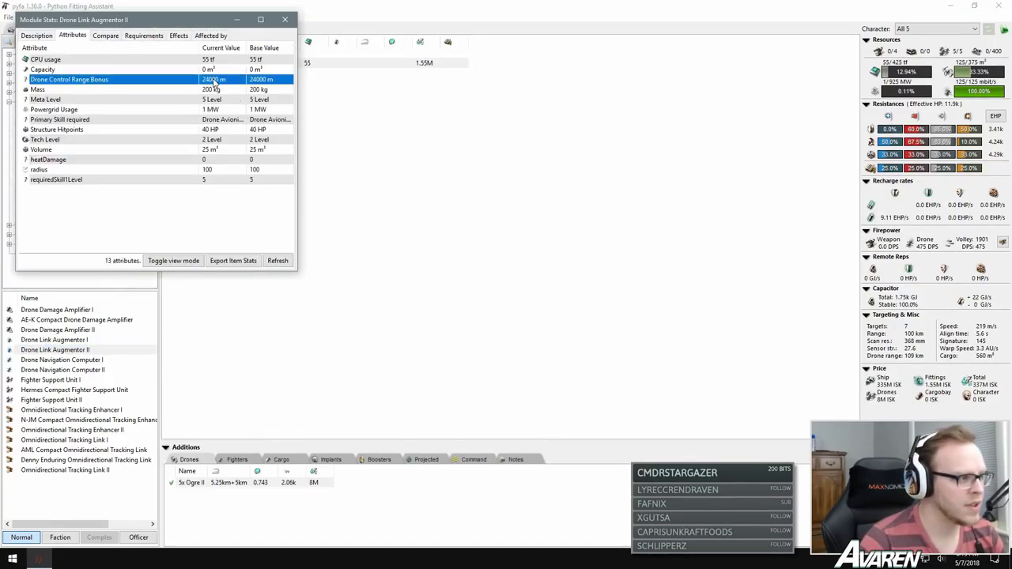
pyautogui.click(284, 19)
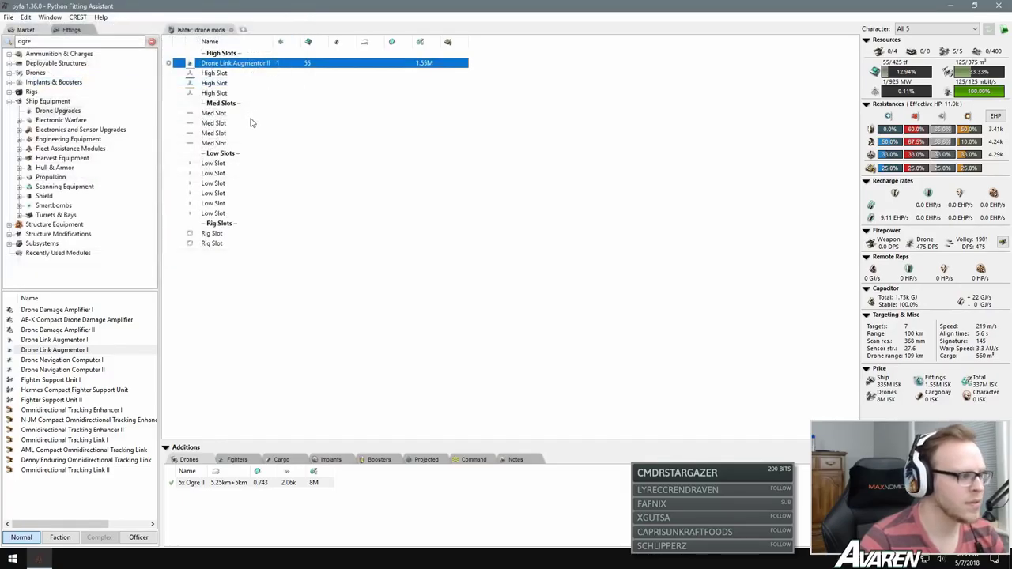
# Step: Replace the Drone Link Augmentor II with a Drone Link Augmentor I and check the ship's drone range
pyautogui.doubleClick(229, 67)
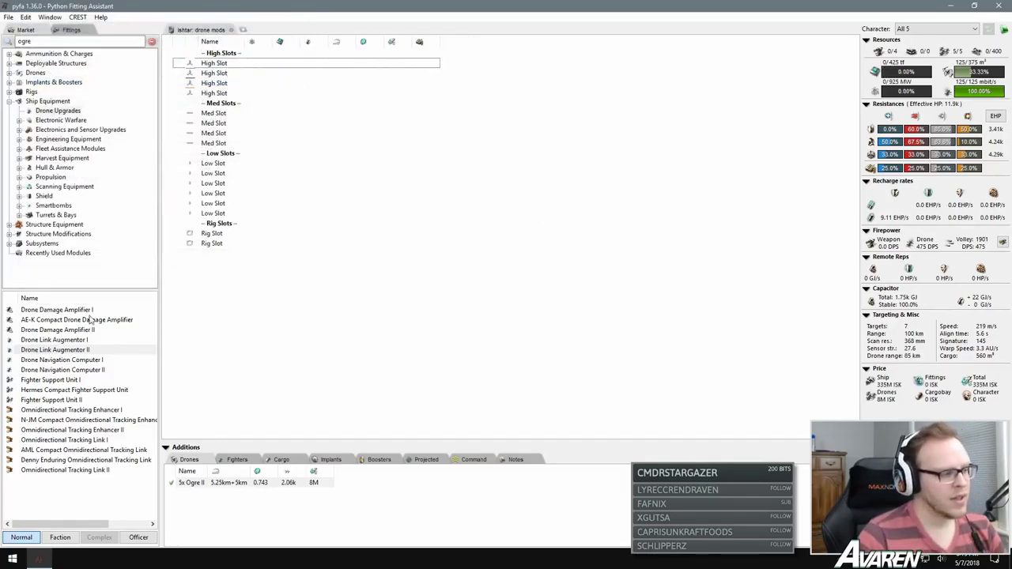
pyautogui.click(87, 350)
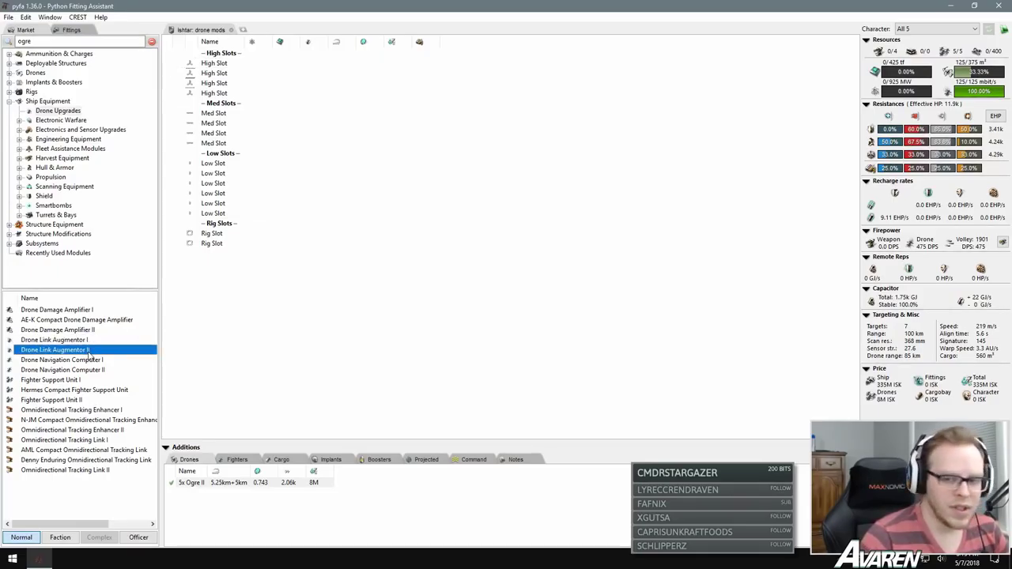
pyautogui.click(92, 342)
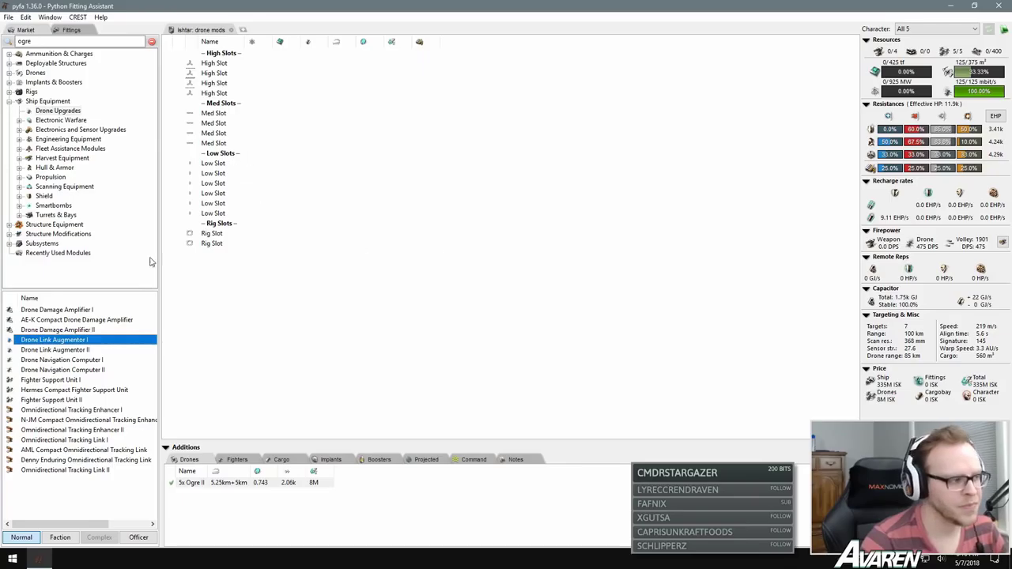
pyautogui.doubleClick(80, 342)
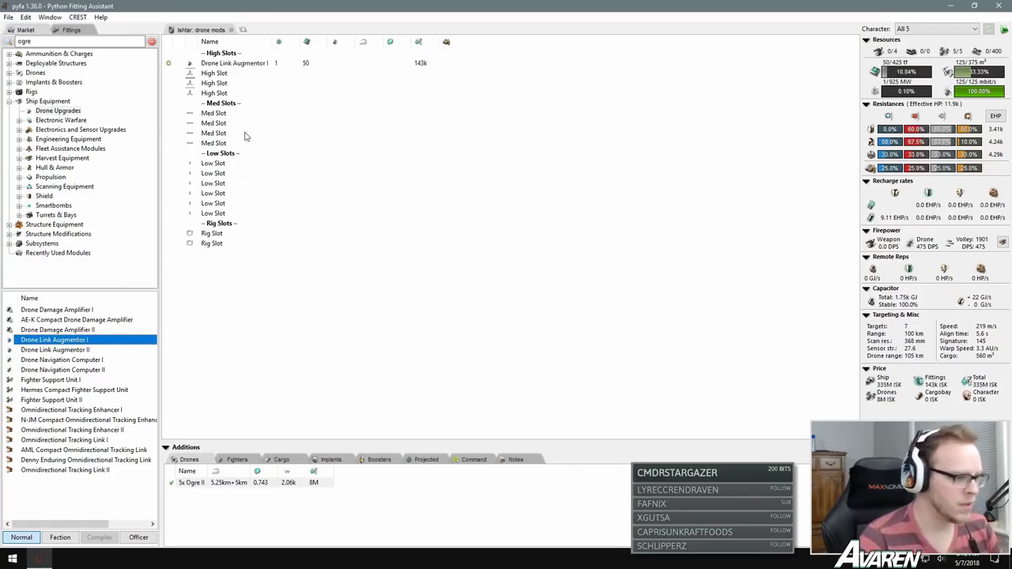
pyautogui.click(243, 67)
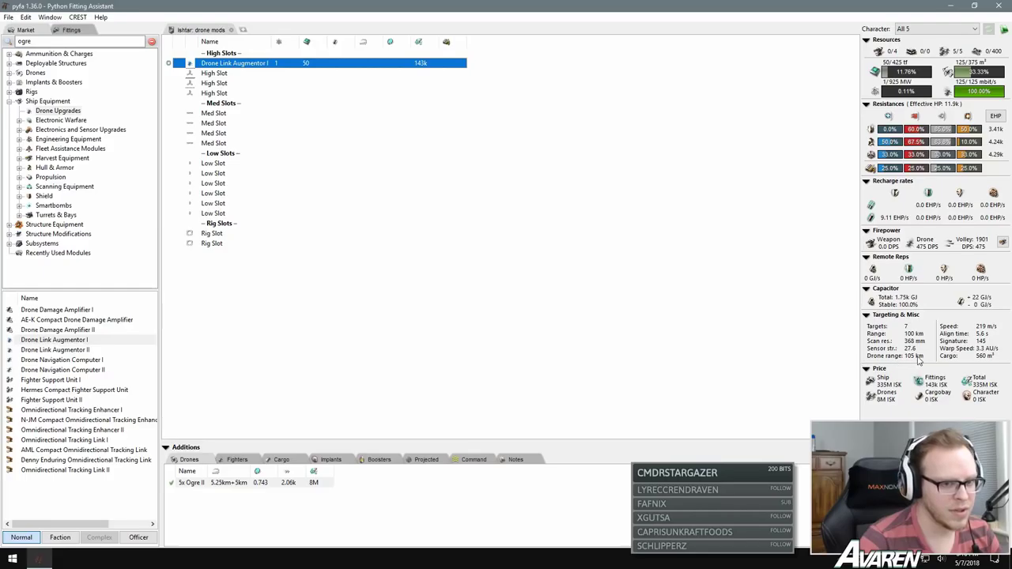
pyautogui.moveTo(919, 359)
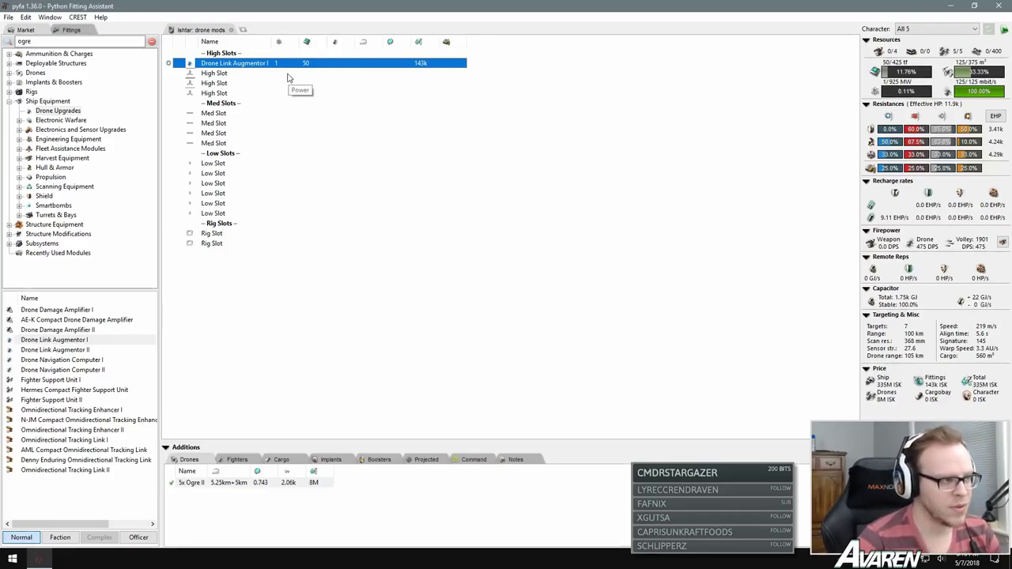
# Step: Remove the Drone Link Augmentor I and fit a Drone Navigation Computer I in a med slot
pyautogui.press('Delete')
pyautogui.click(223, 63)
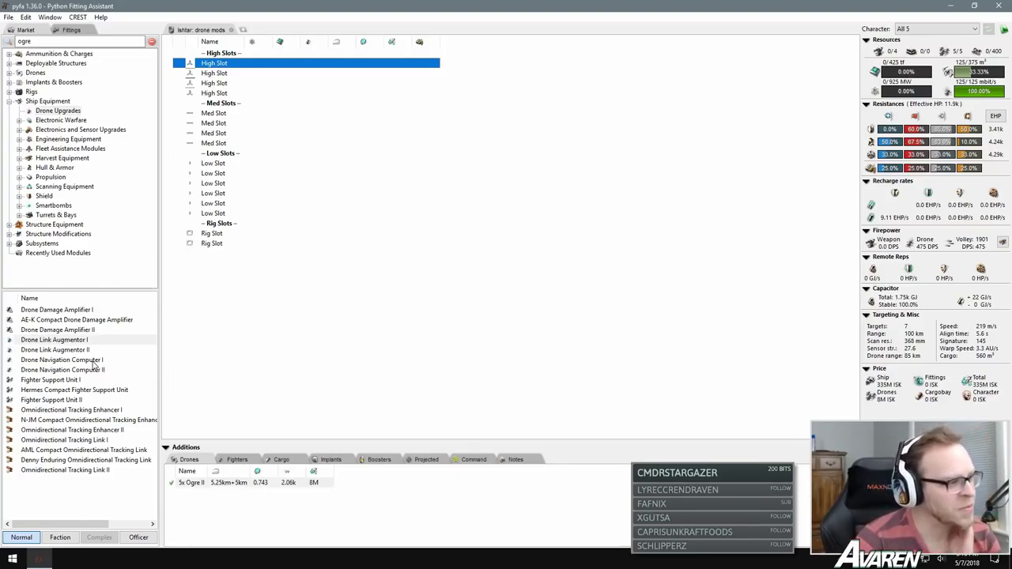
pyautogui.click(73, 361)
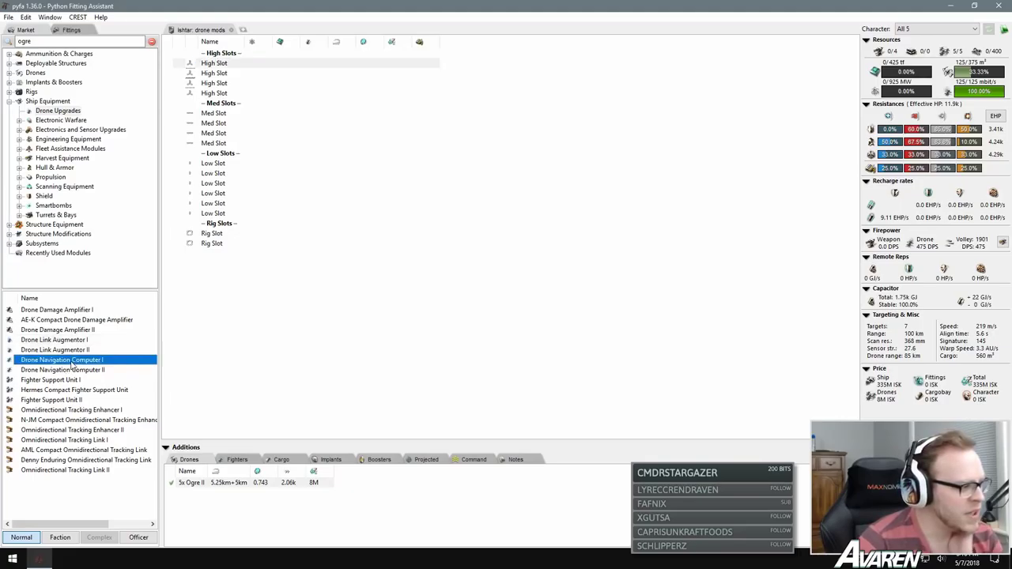
pyautogui.doubleClick(86, 362)
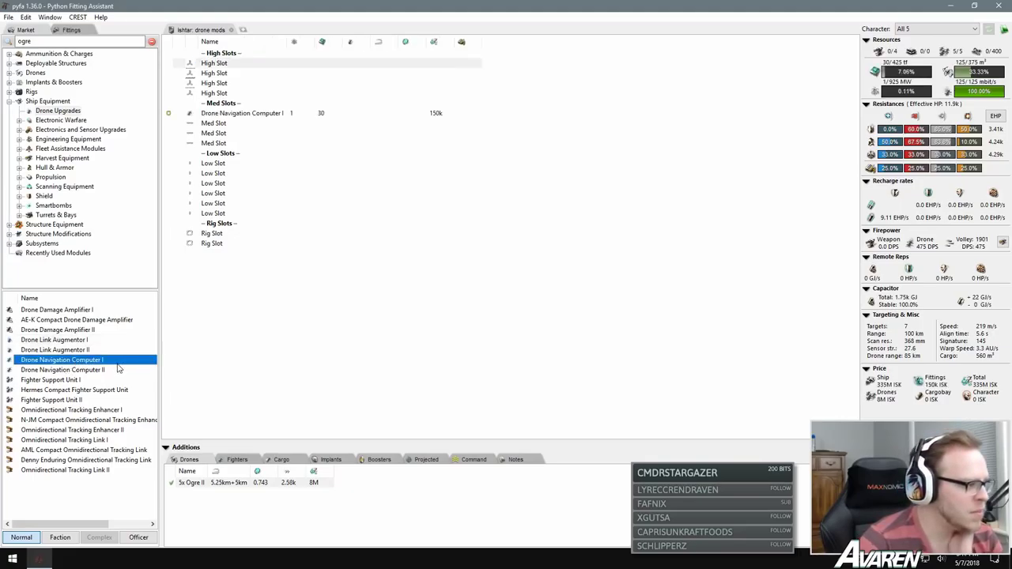
# Step: Read the fitted Drone Navigation Computer I's description and examine the Maximum Velocity Bonus in its attributes
pyautogui.rightClick(233, 113)
pyautogui.click(268, 184)
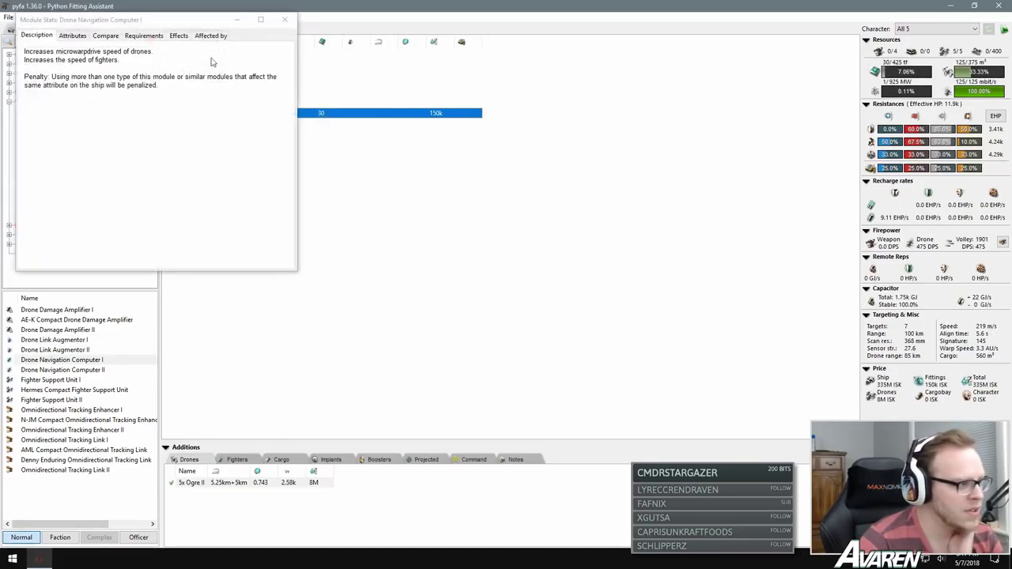
pyautogui.click(72, 36)
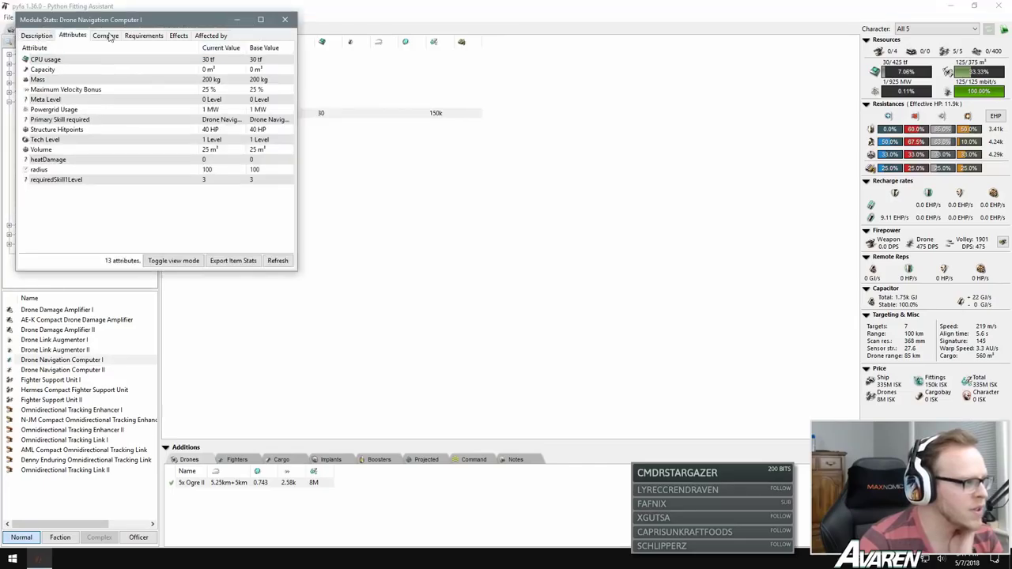
pyautogui.click(82, 92)
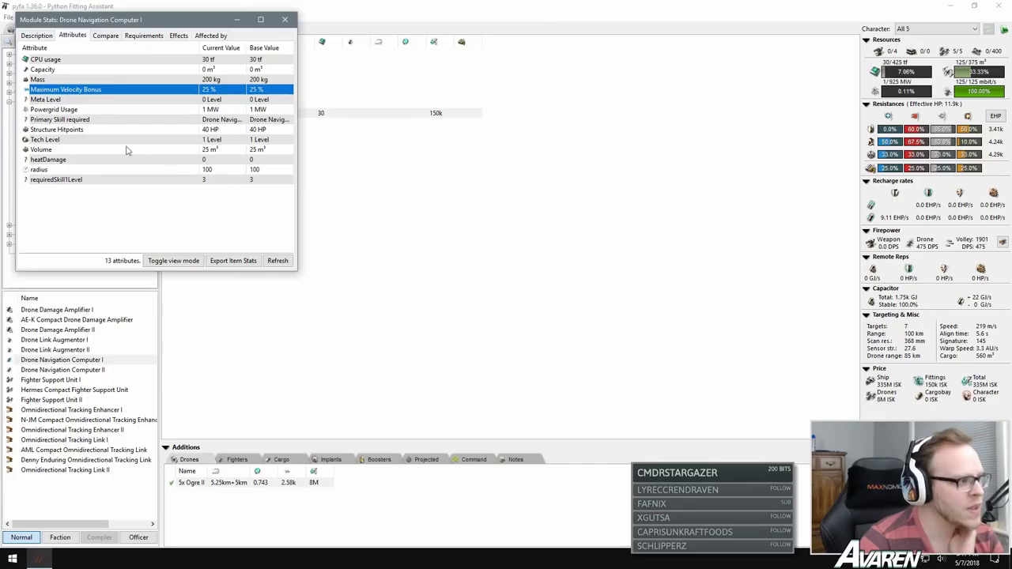
pyautogui.click(38, 37)
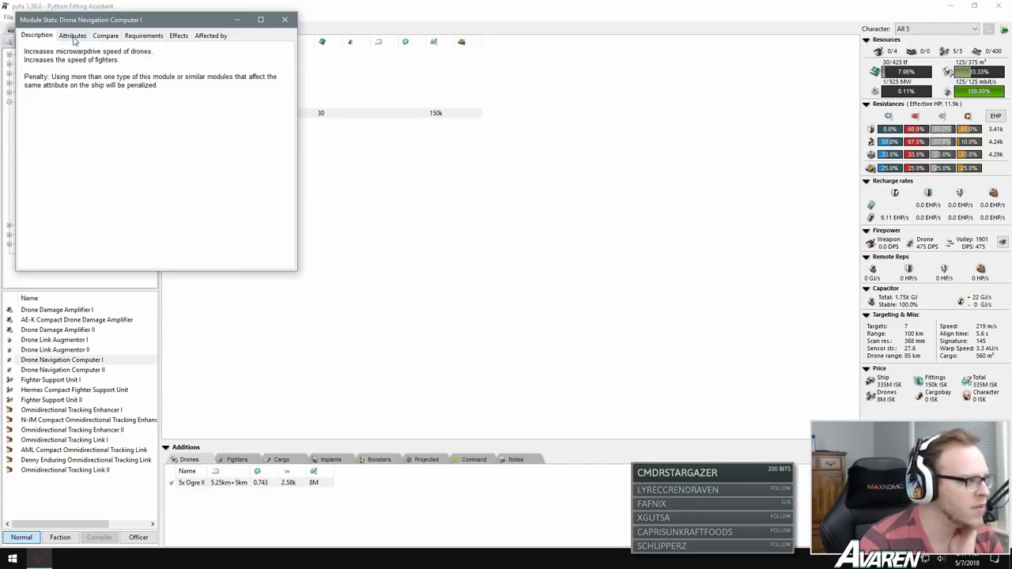
pyautogui.click(73, 38)
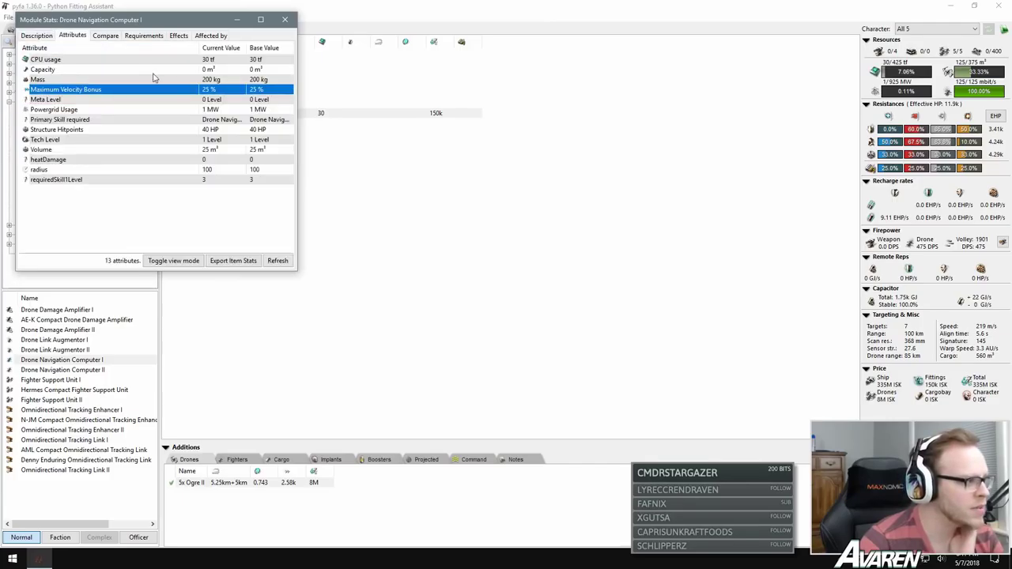
pyautogui.click(225, 80)
pyautogui.click(225, 89)
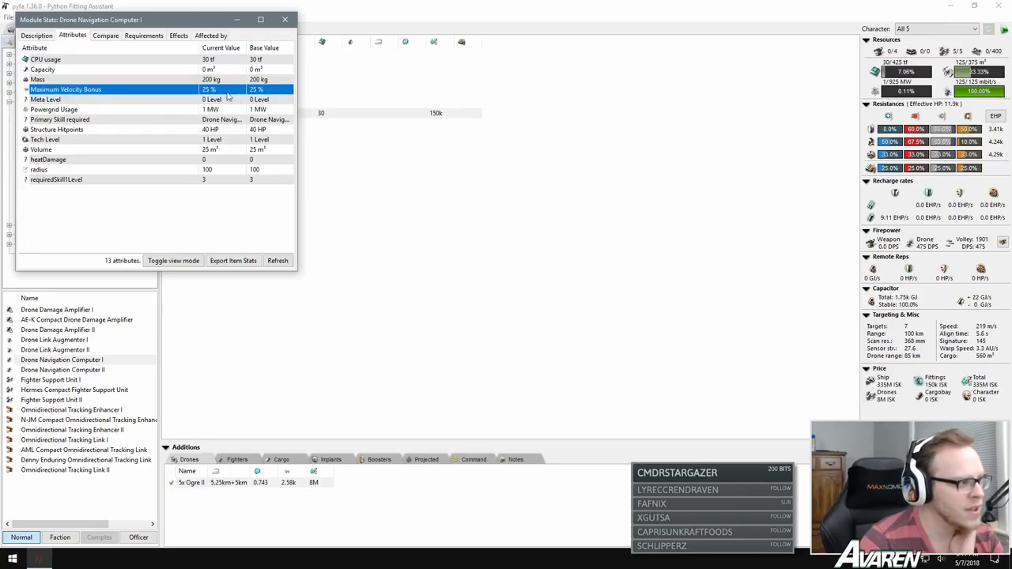
# Step: Compare the Ogre II drones' speed with the Drone Navigation Computer I offline and online
pyautogui.click(291, 483)
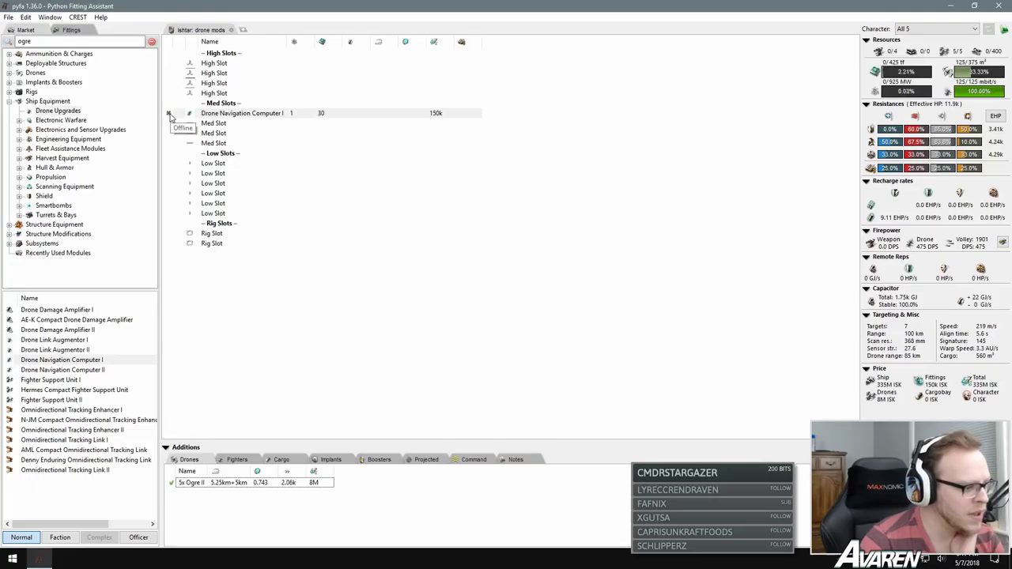
pyautogui.click(169, 114)
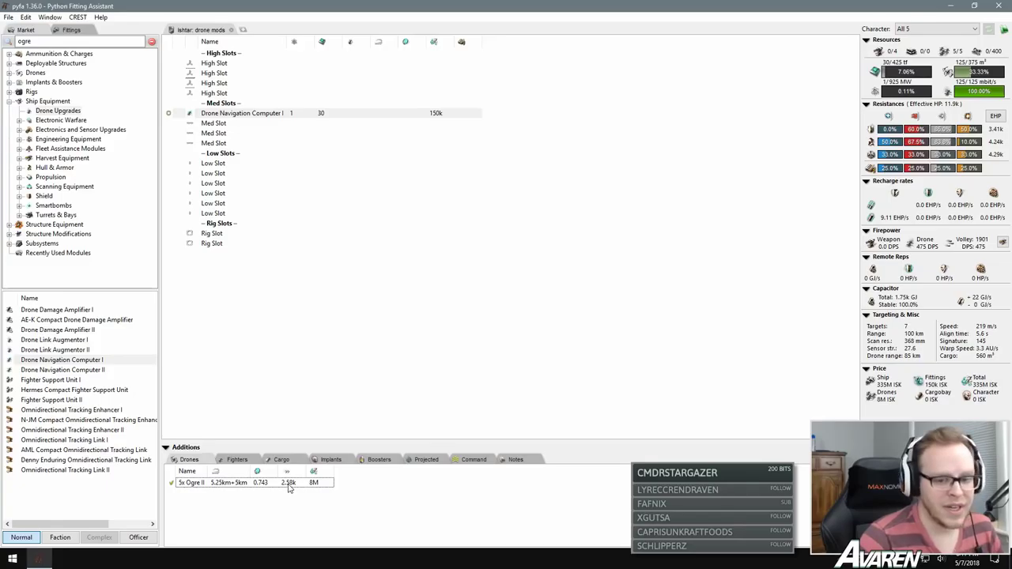
pyautogui.click(222, 484)
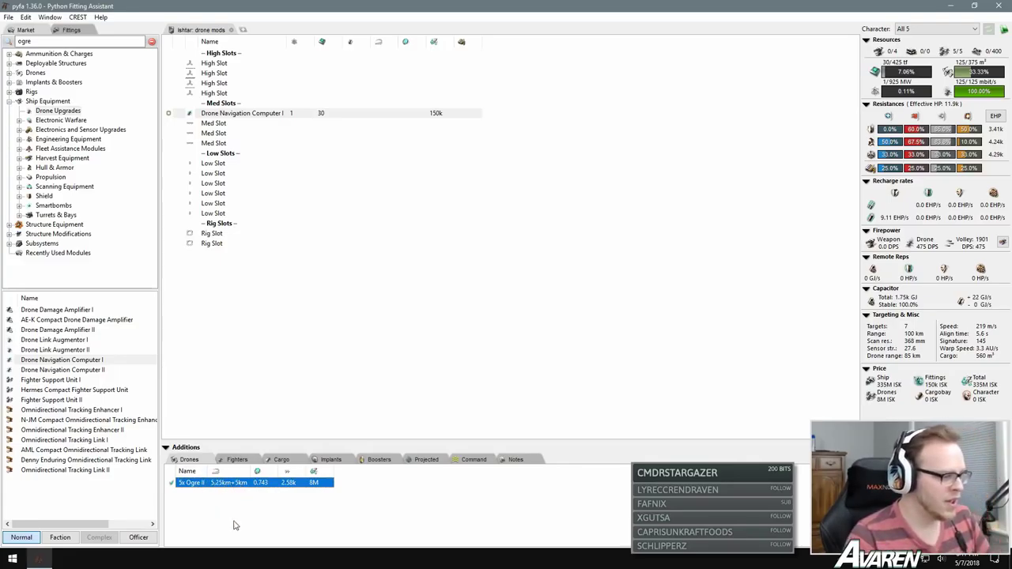
pyautogui.click(291, 503)
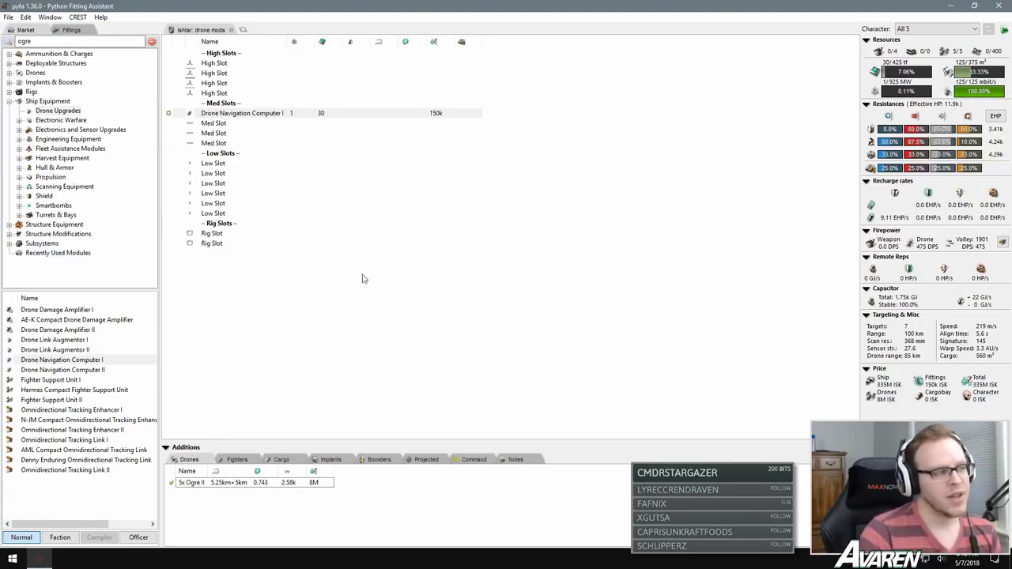
# Step: Move the Drone Navigation Computer I from the first med slot to the second
pyautogui.click(240, 113)
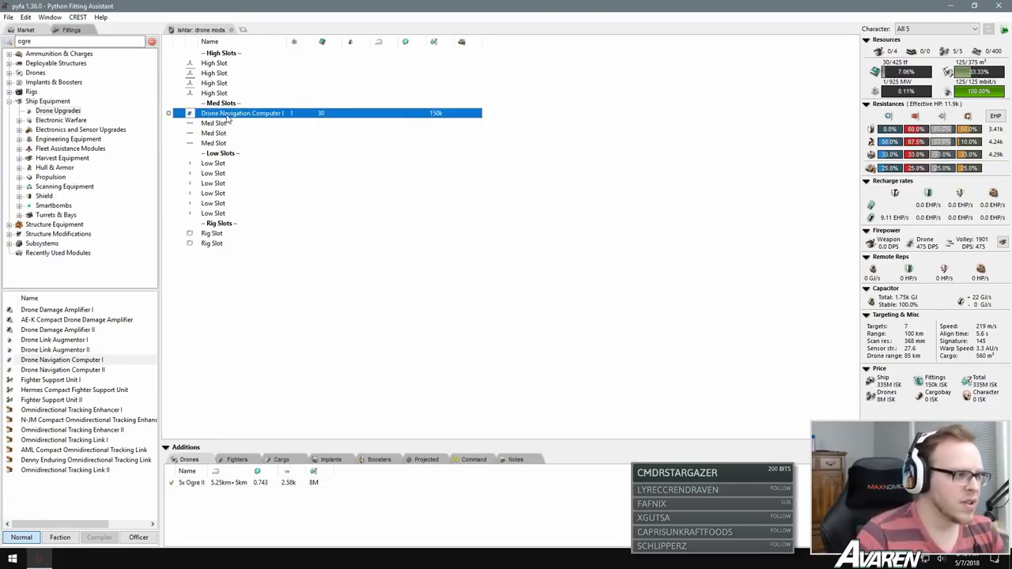
pyautogui.click(219, 124)
pyautogui.click(216, 119)
pyautogui.moveTo(216, 118); pyautogui.dragTo(220, 128)
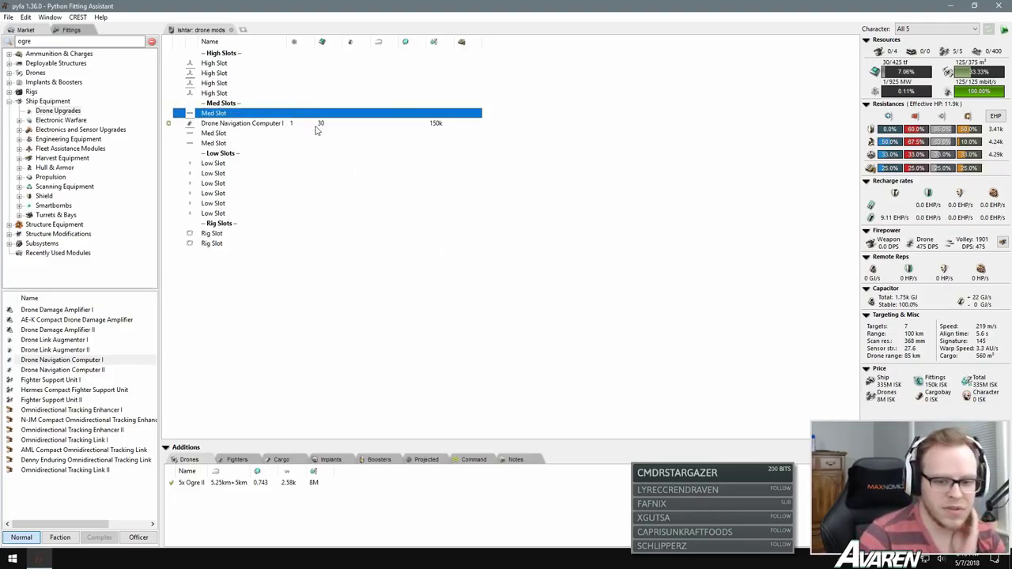
# Step: Replace the Drone Navigation Computer I with four Drone Navigation Computer II modules, filling all med slots
pyautogui.click(249, 124)
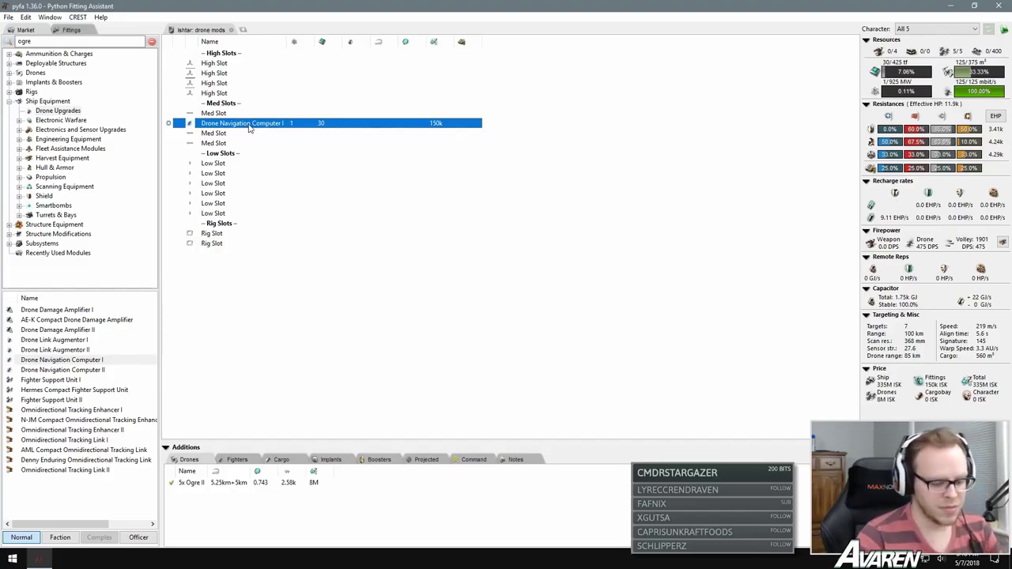
pyautogui.press('Delete')
pyautogui.click(90, 371)
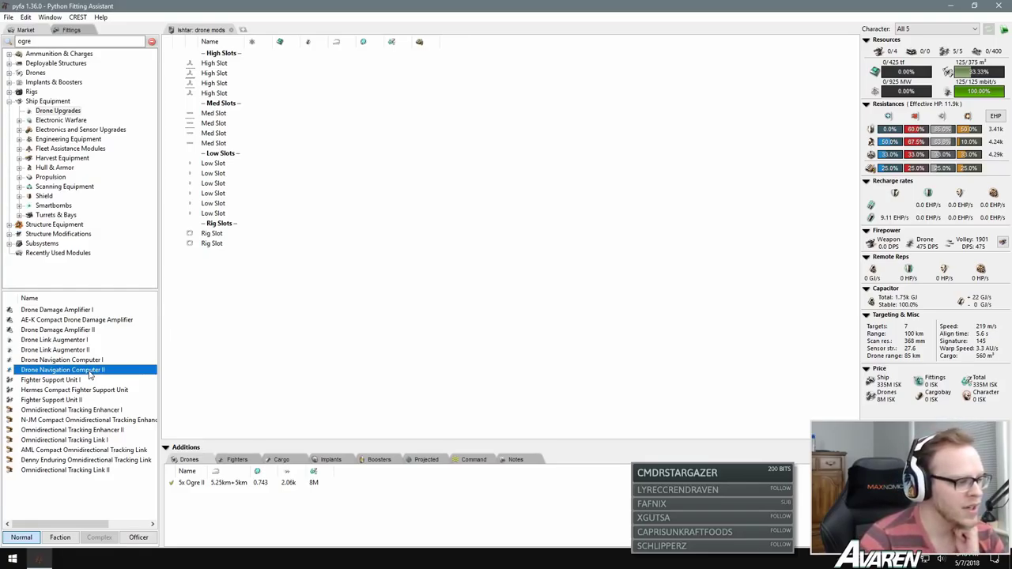
pyautogui.doubleClick(89, 372)
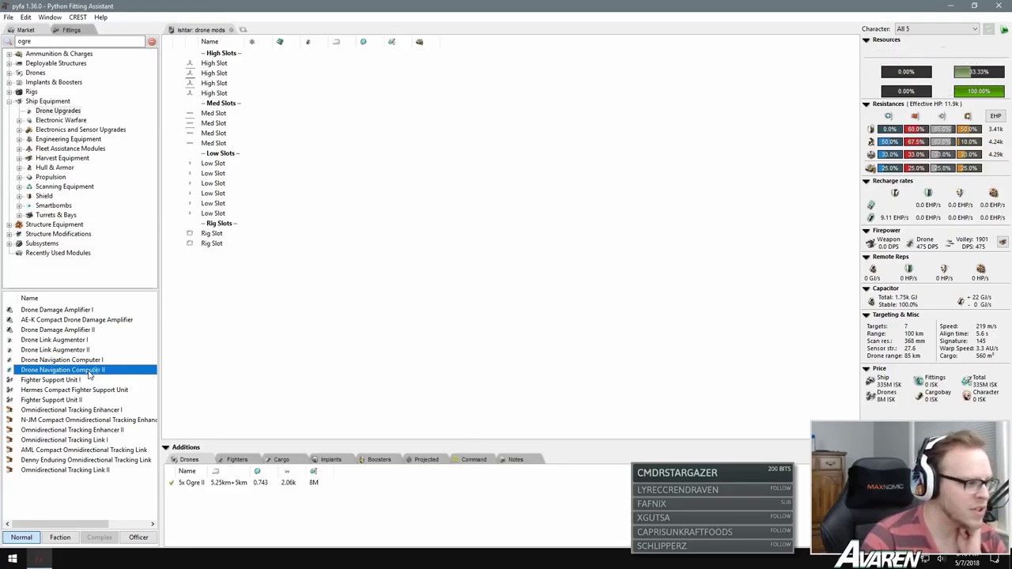
pyautogui.doubleClick(90, 371)
pyautogui.doubleClick(90, 371)
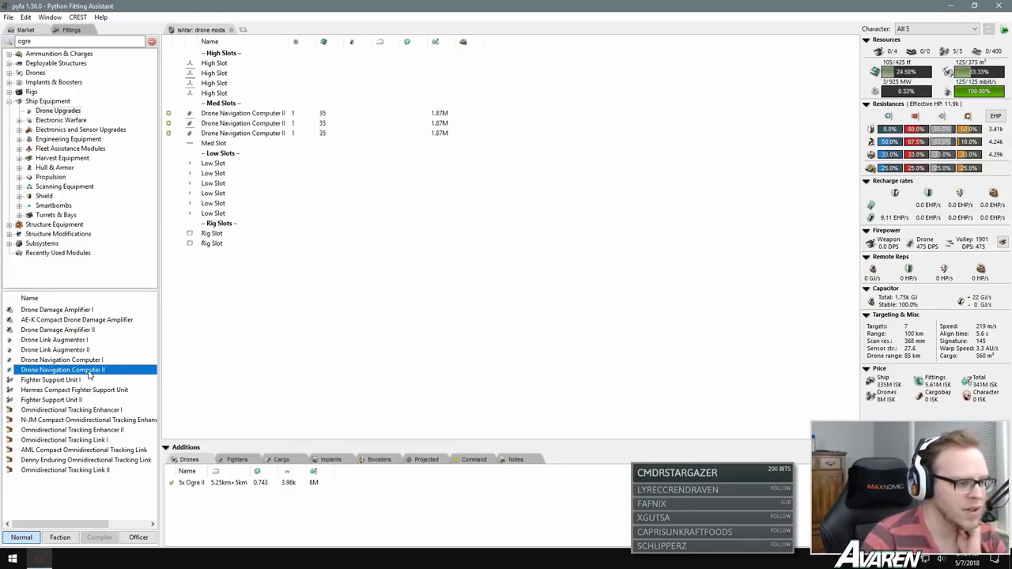
pyautogui.doubleClick(89, 373)
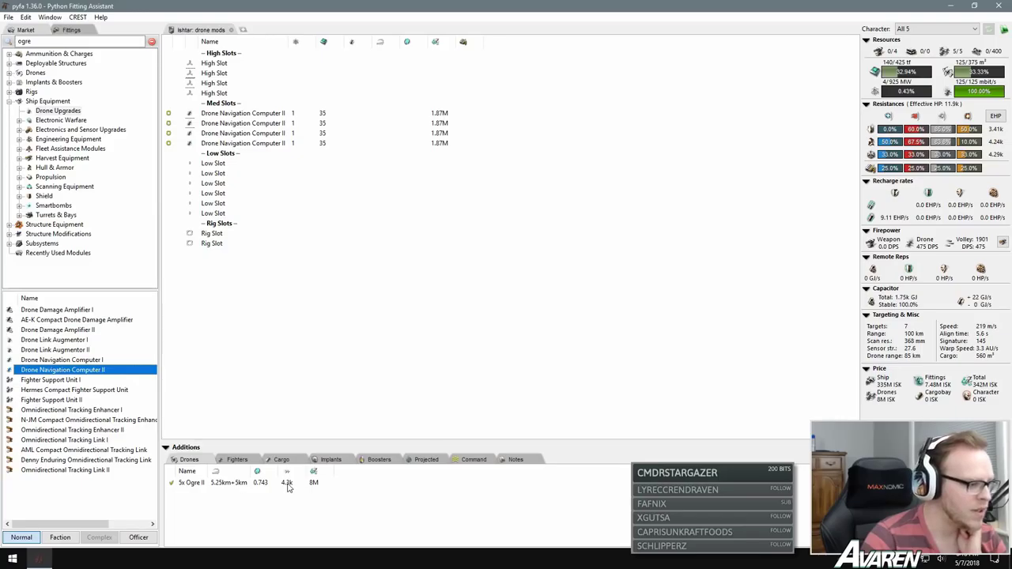
# Step: Remove all four Drone Navigation Computer II modules from the Ishtar's med slots
pyautogui.click(252, 142)
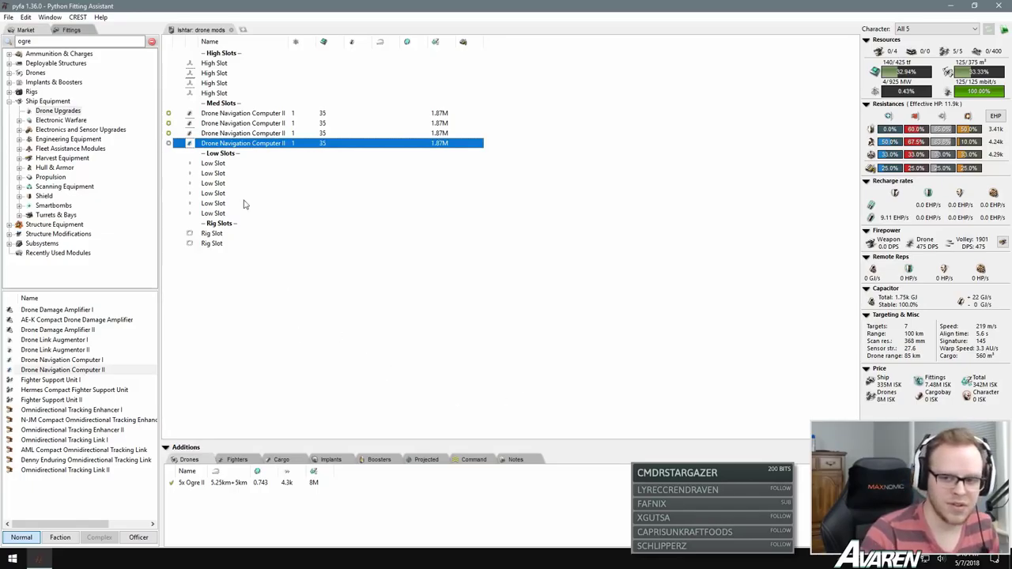
pyautogui.keyDown('shift'); pyautogui.click(265, 116); pyautogui.keyUp('shift')
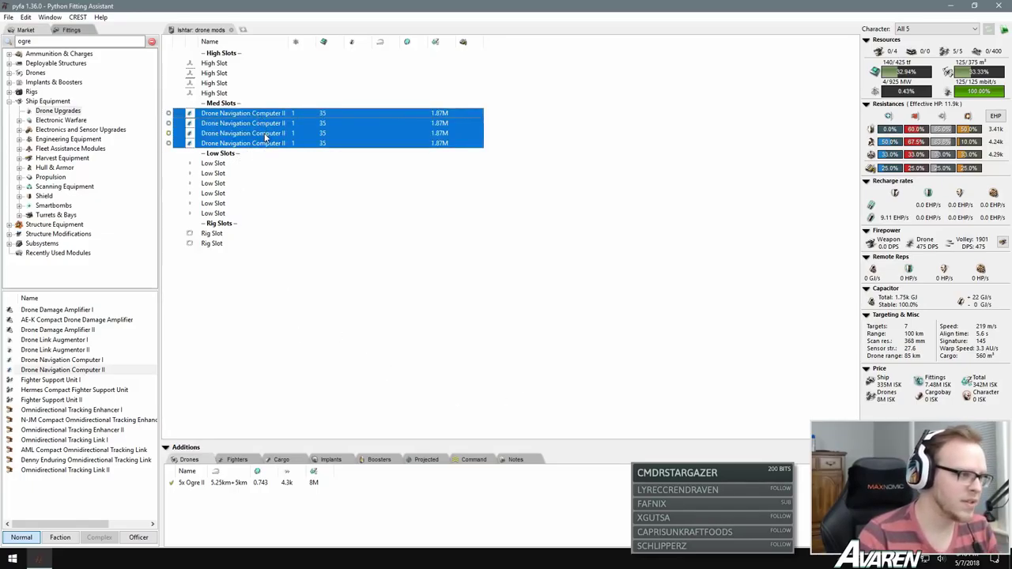
pyautogui.press('Delete')
# Step: Look over the Fighter Support Unit variants in the Drone Upgrades module list
pyautogui.click(101, 360)
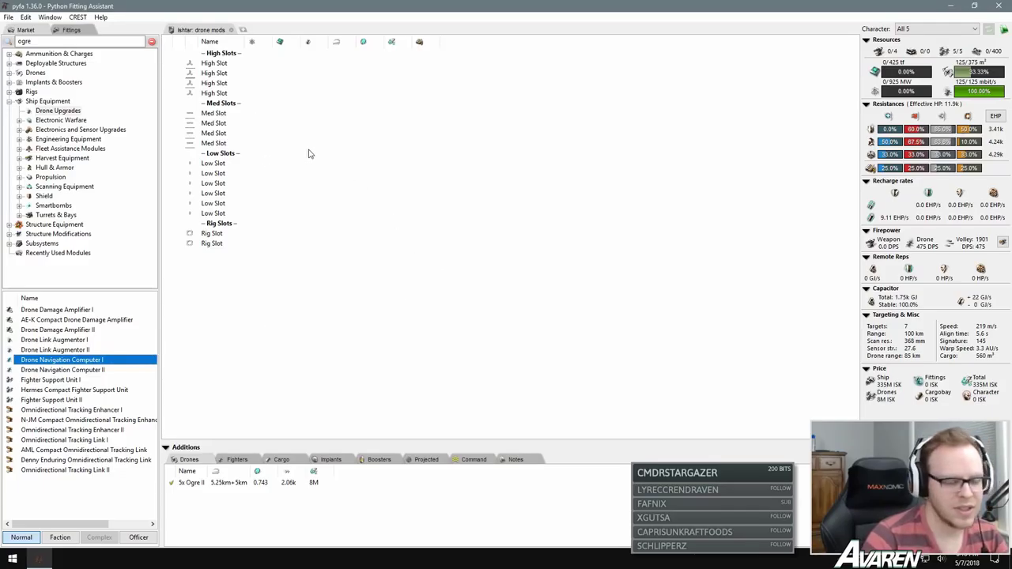
pyautogui.click(68, 381)
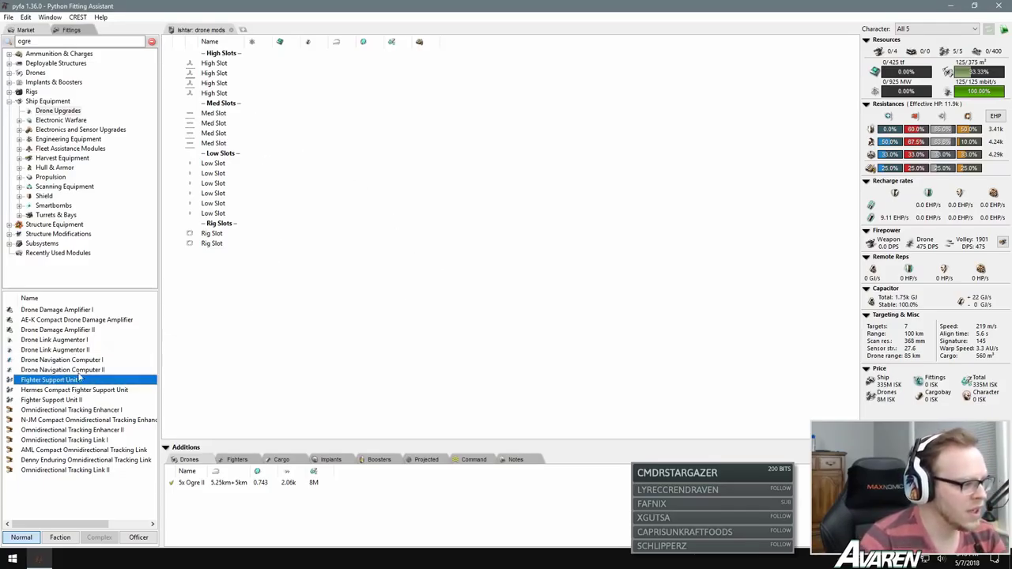
pyautogui.click(69, 403)
pyautogui.click(68, 382)
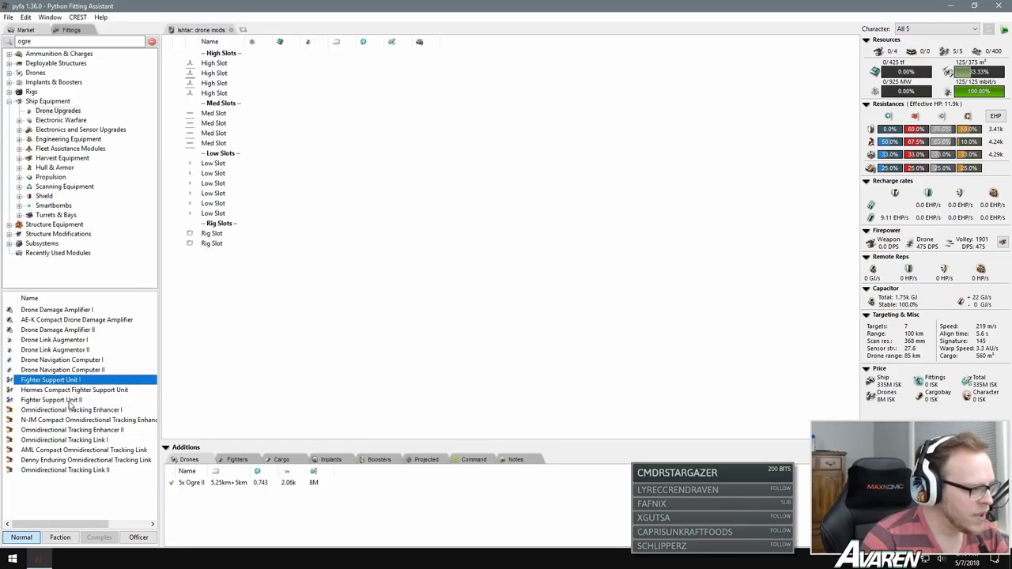
pyautogui.click(71, 405)
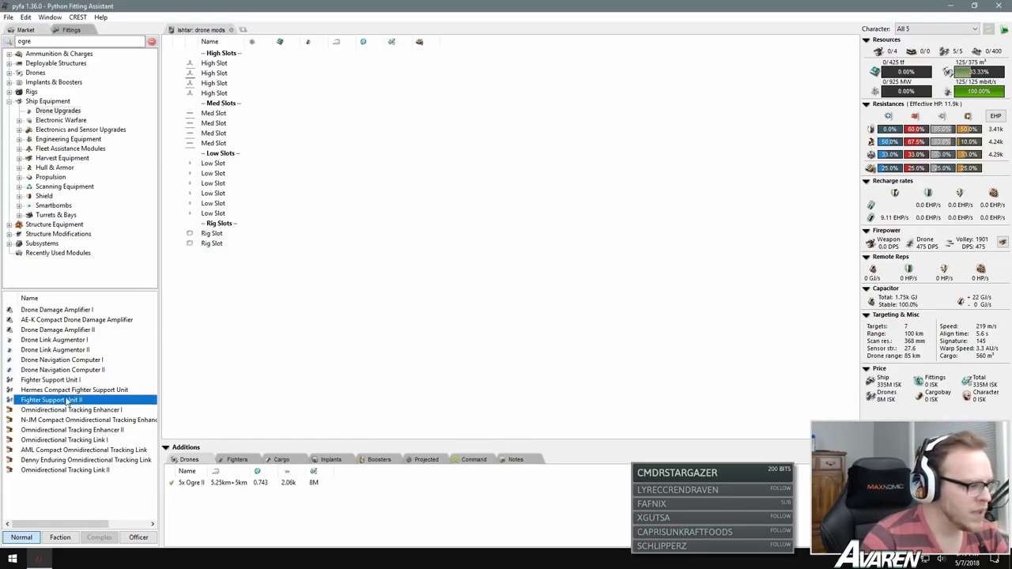
pyautogui.click(68, 383)
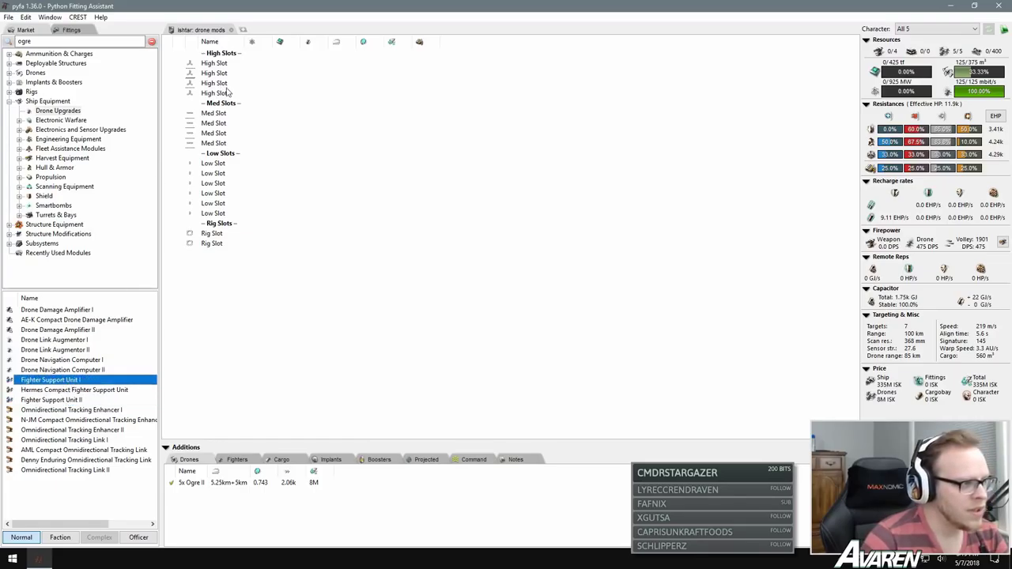
# Step: Open an additional fitting tab, search the ships for "nid" and create a Nidhoggur fit named "pyfatest"
pyautogui.click(242, 30)
pyautogui.click(71, 30)
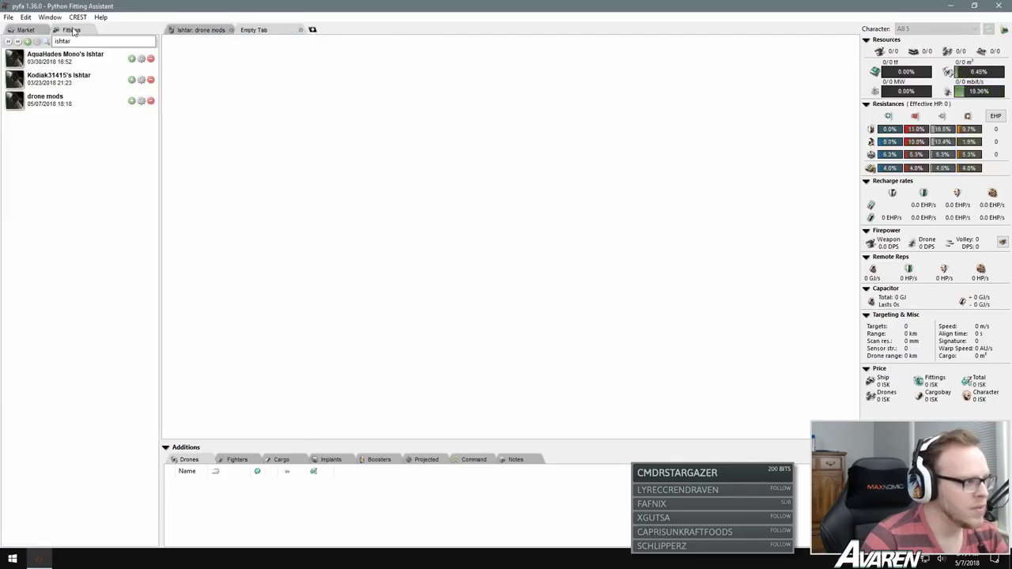
pyautogui.write('ndho')
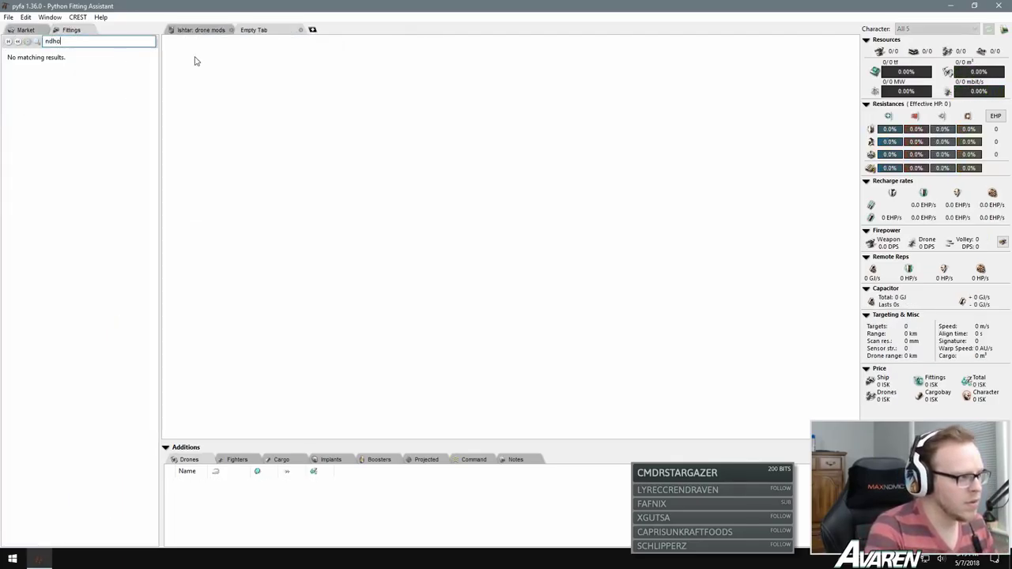
pyautogui.press('BackSpace')
pyautogui.write('id')
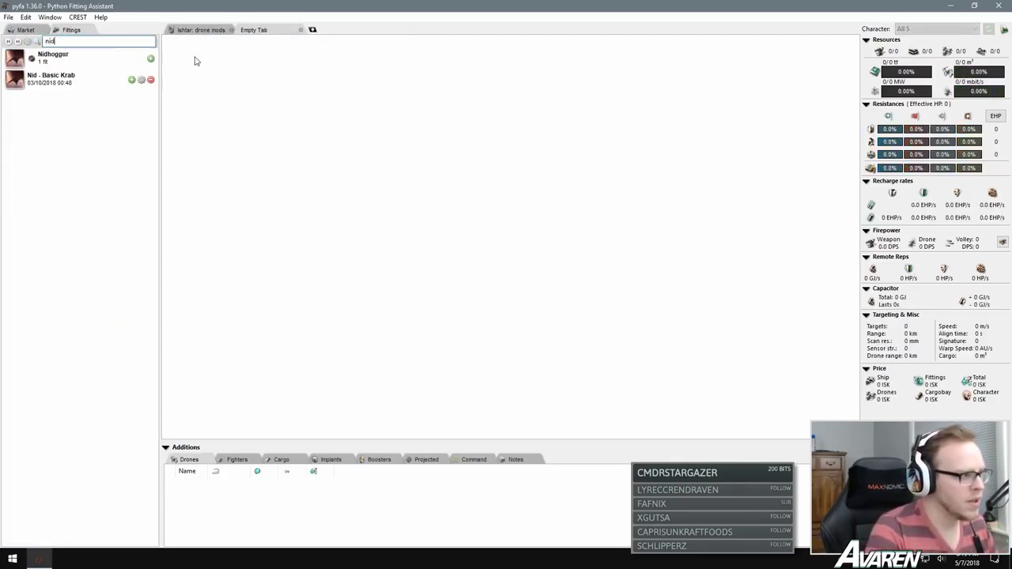
pyautogui.click(151, 60)
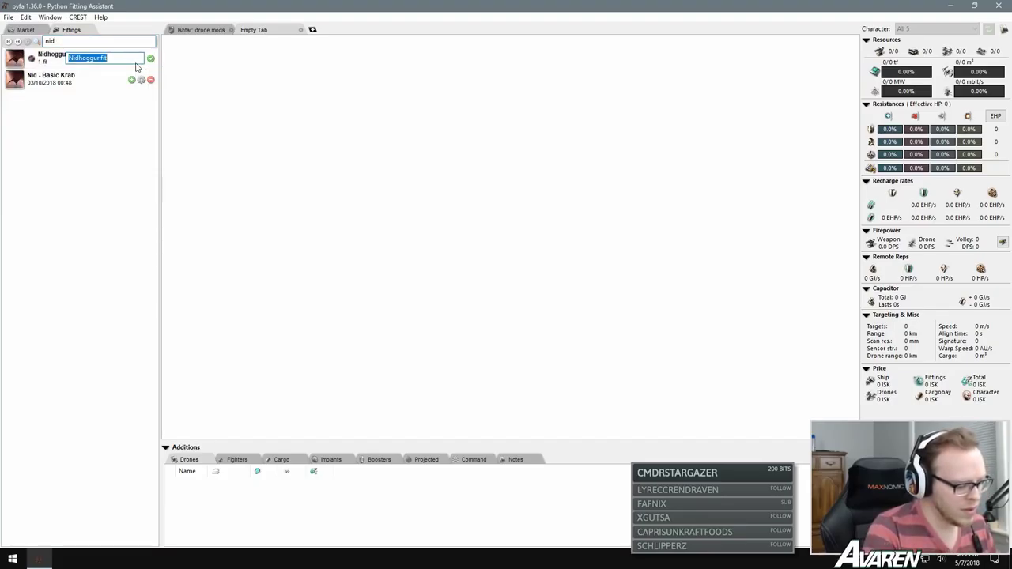
pyautogui.write('pyd')
pyautogui.press('Return')
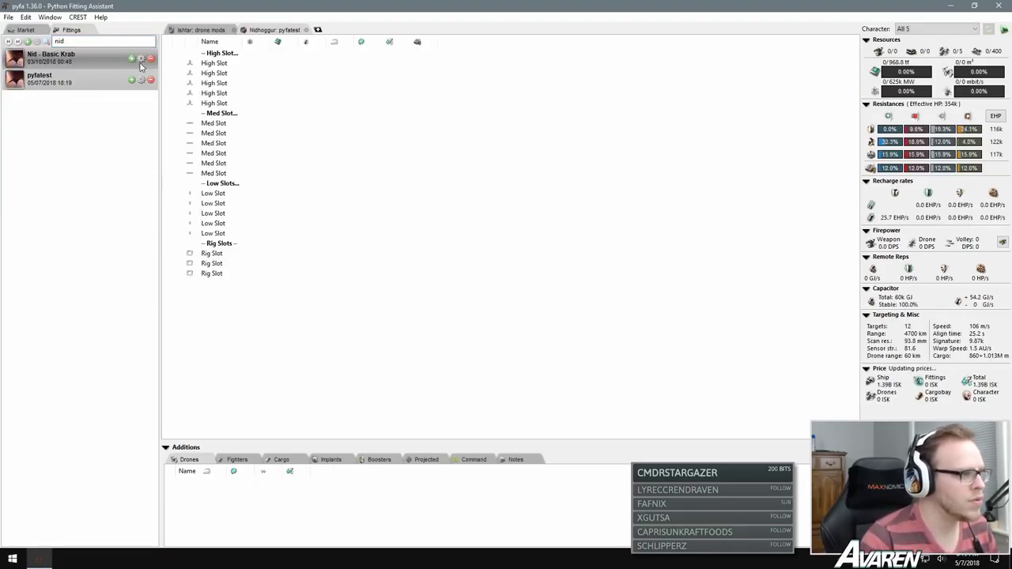
# Step: Fit a Fighter Support Unit I to the Nidhoggur's first high slot and read the fitting restriction in its description
pyautogui.doubleClick(73, 380)
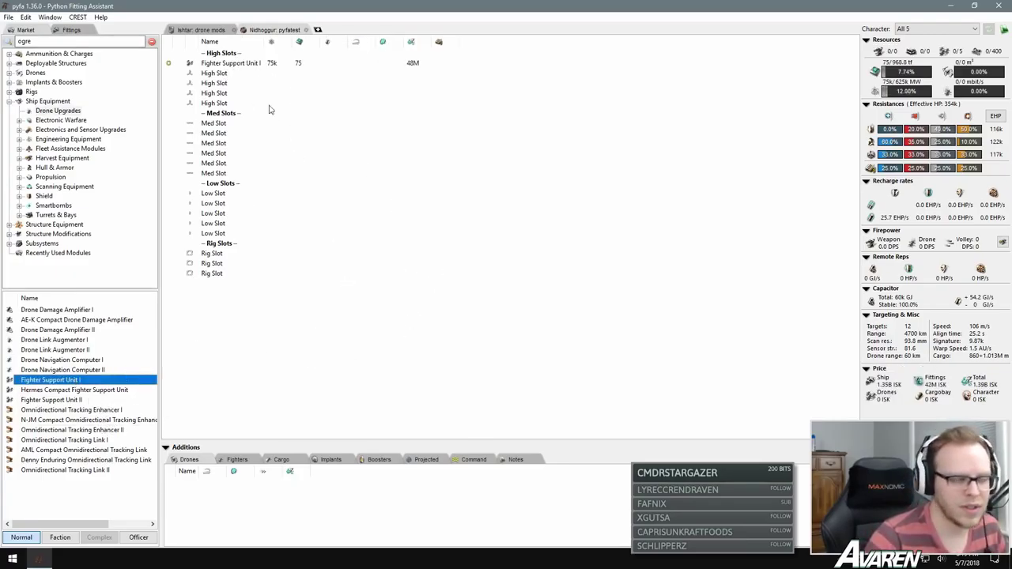
pyautogui.click(250, 64)
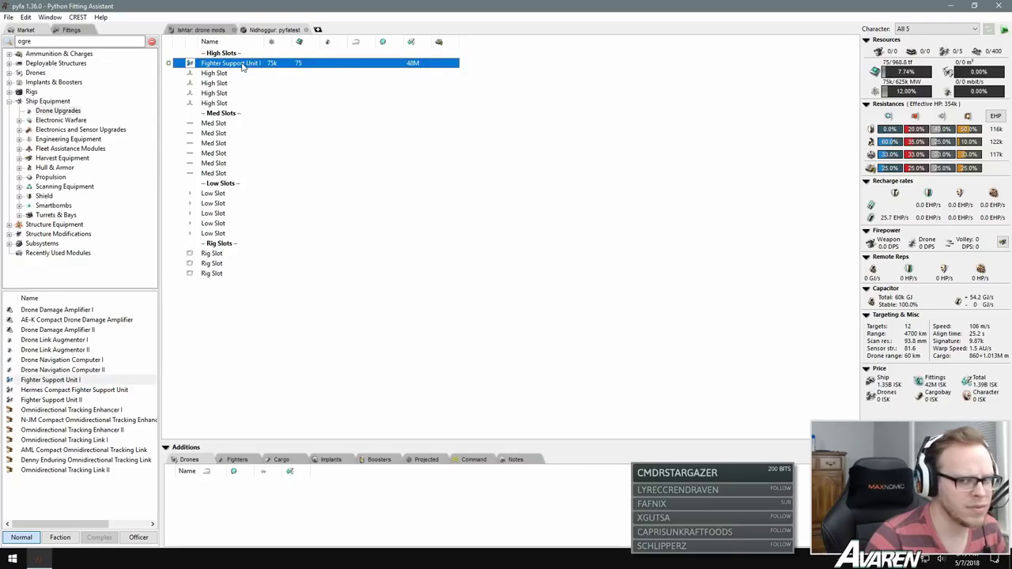
pyautogui.rightClick(243, 67)
pyautogui.click(267, 342)
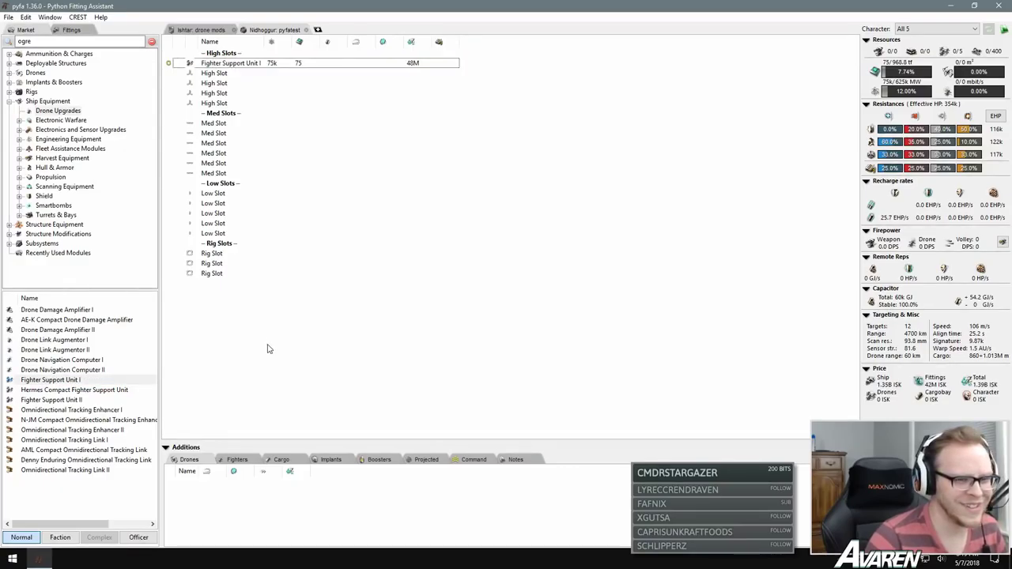
pyautogui.rightClick(239, 67)
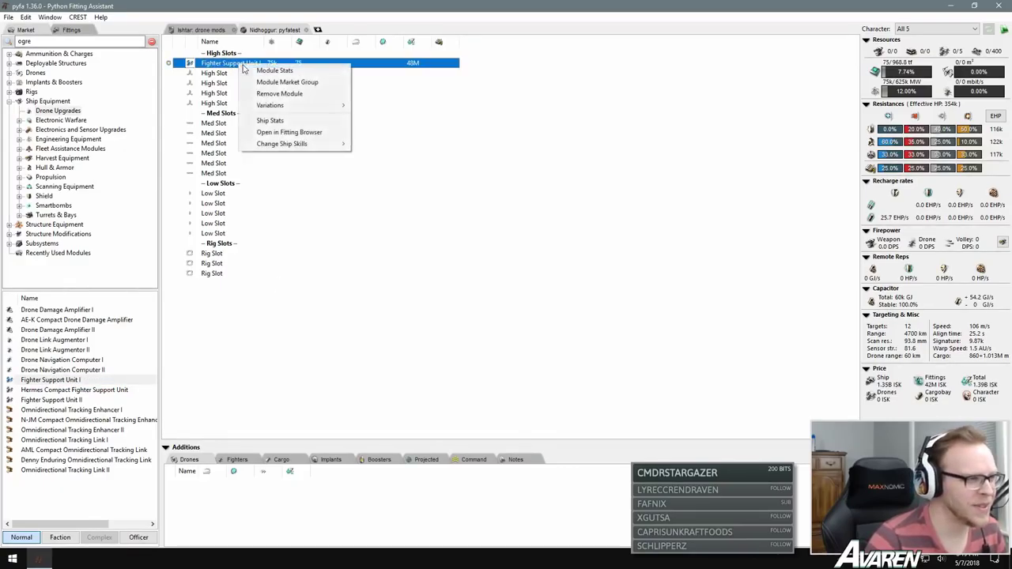
pyautogui.click(265, 72)
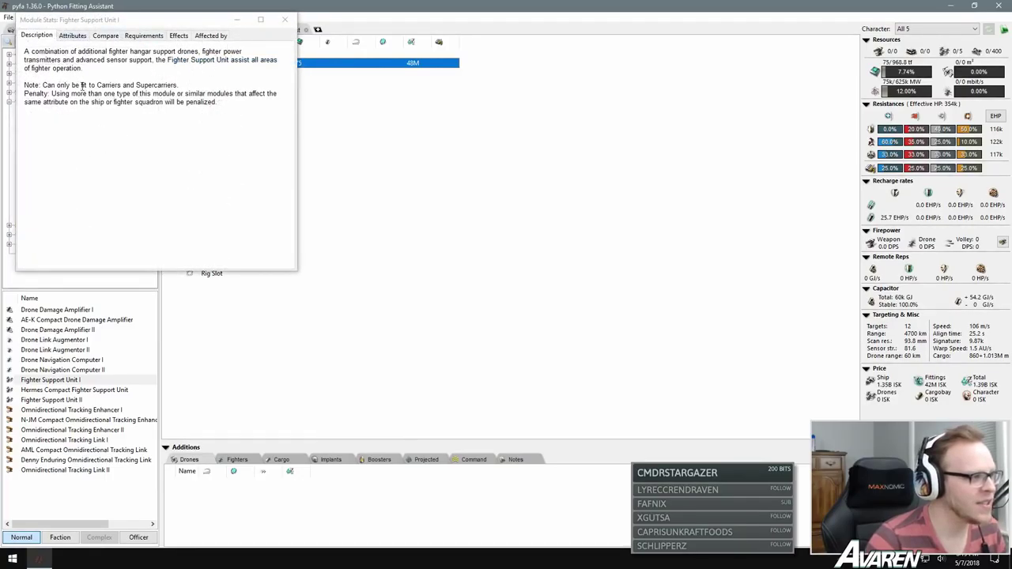
pyautogui.moveTo(83, 87)
pyautogui.mouseDown()
pyautogui.moveTo(184, 87)
pyautogui.moveTo(88, 95)
pyautogui.moveTo(80, 85)
pyautogui.mouseUp()
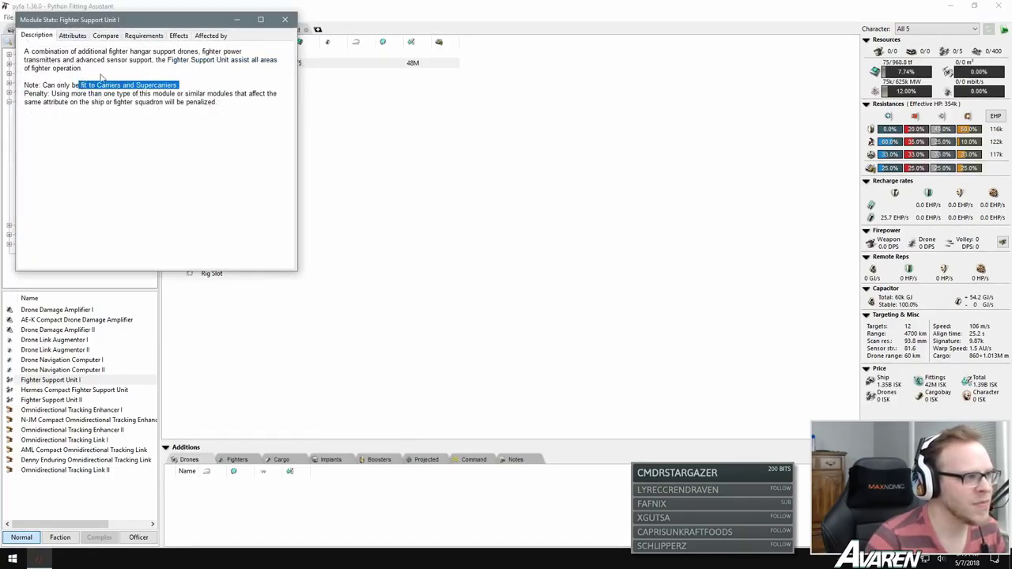
pyautogui.click(101, 77)
# Step: Examine the Fighter Support Unit I's attributes for the fighter ROF, shield, shield recharge and velocity bonuses
pyautogui.click(73, 35)
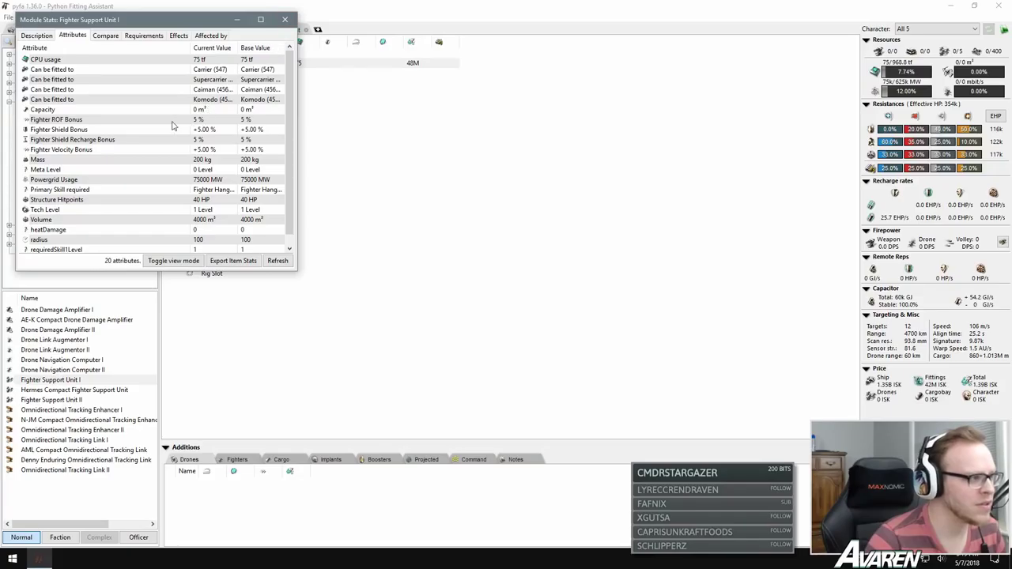
pyautogui.click(97, 120)
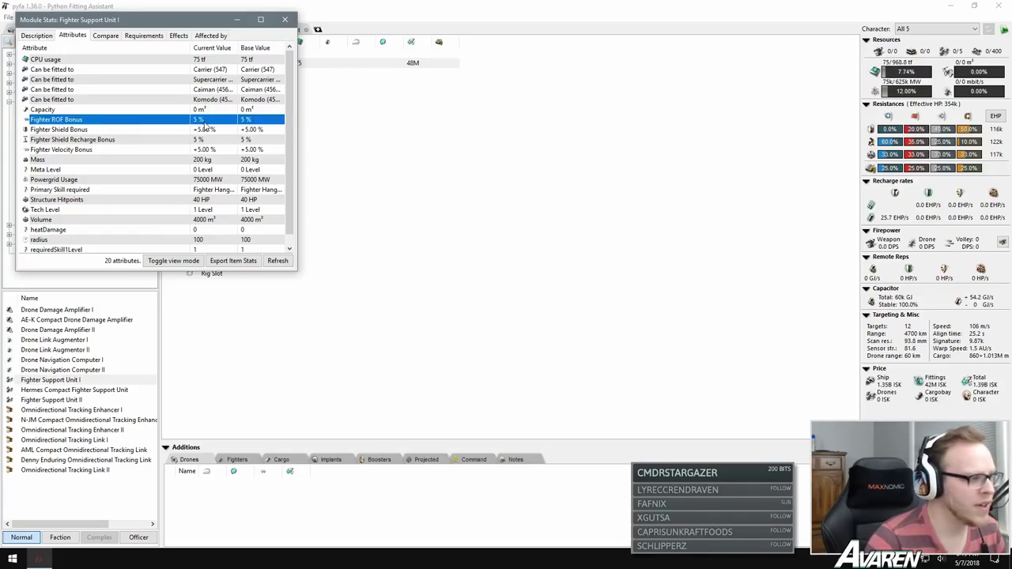
pyautogui.click(206, 130)
pyautogui.click(212, 140)
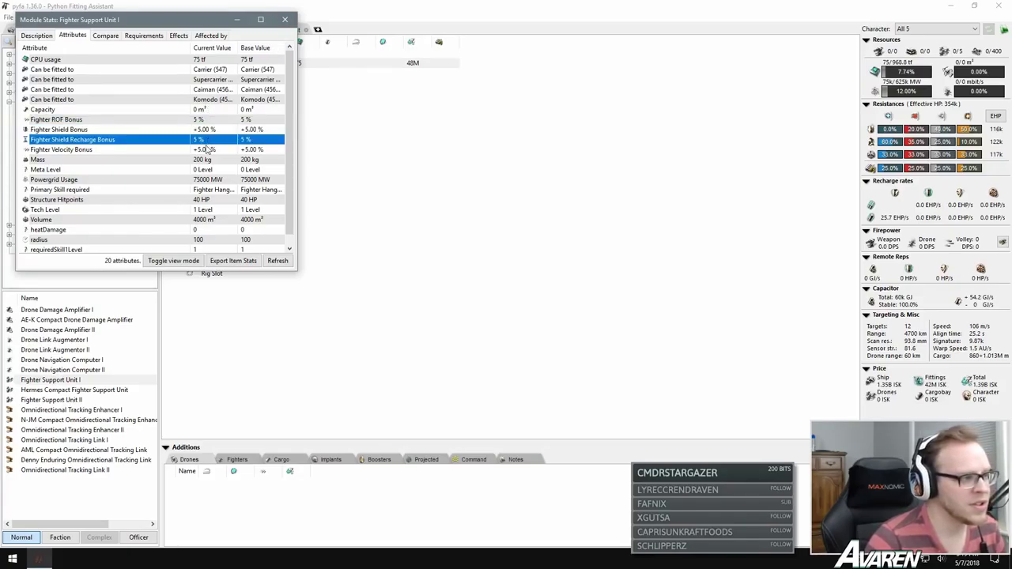
pyautogui.click(207, 149)
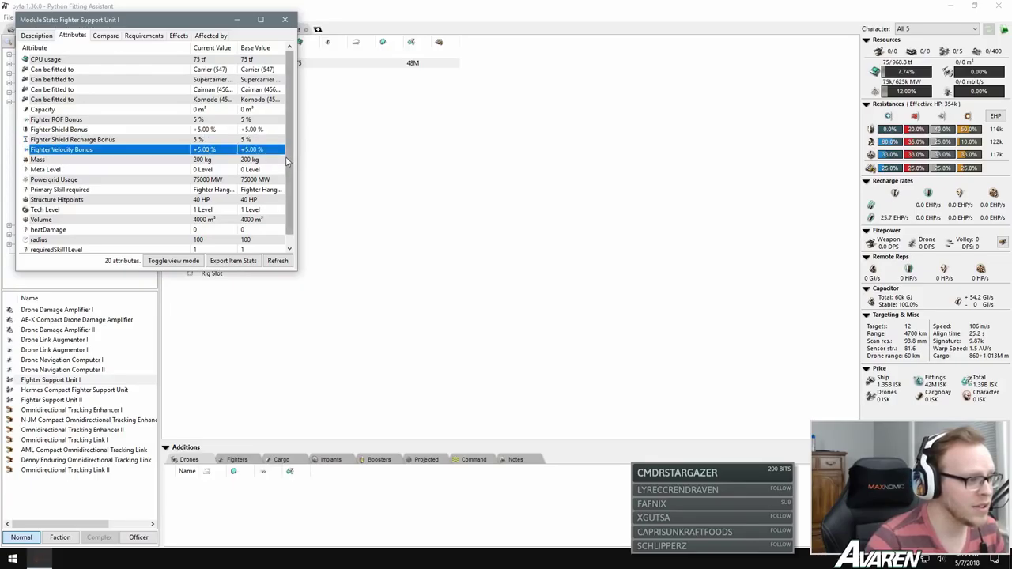
pyautogui.moveTo(287, 161); pyautogui.dragTo(287, 161)
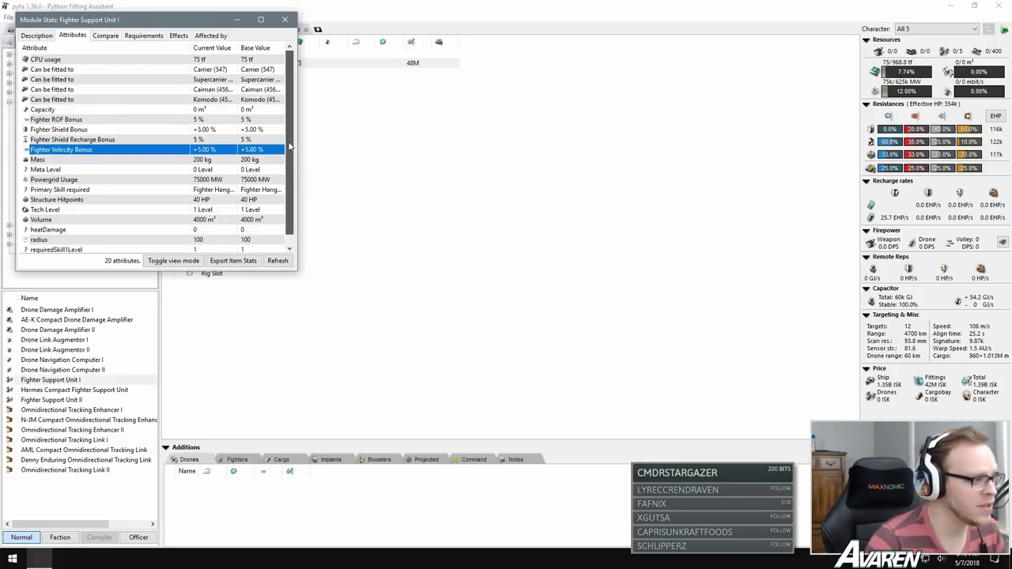
pyautogui.click(211, 130)
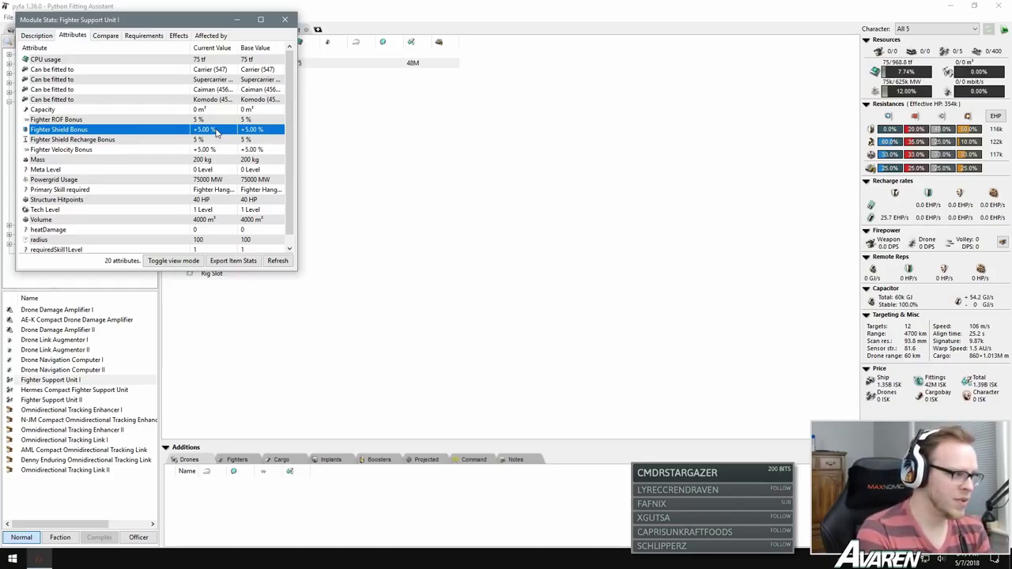
pyautogui.scroll(-1, 216, 132)
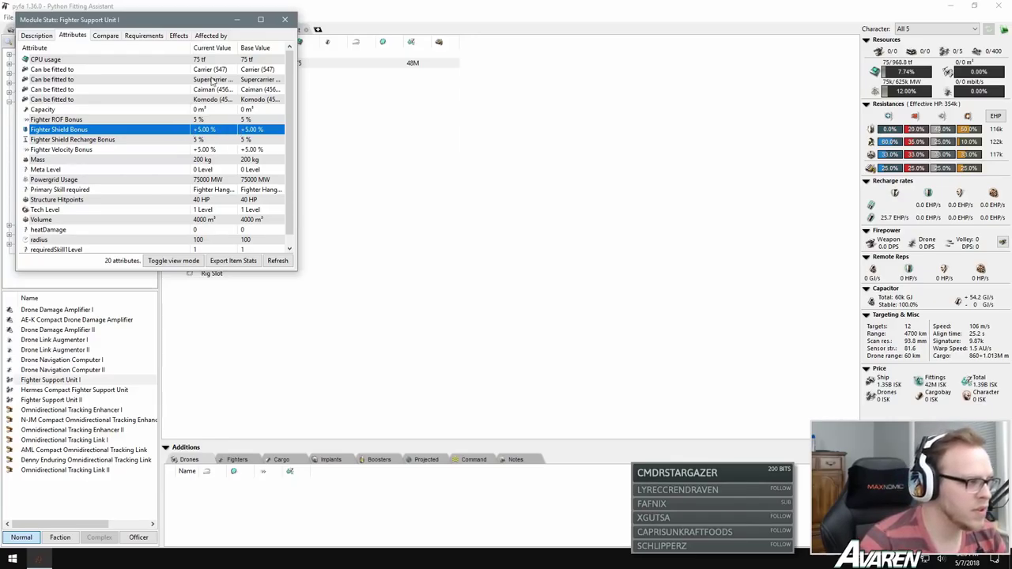
pyautogui.click(204, 142)
pyautogui.click(204, 150)
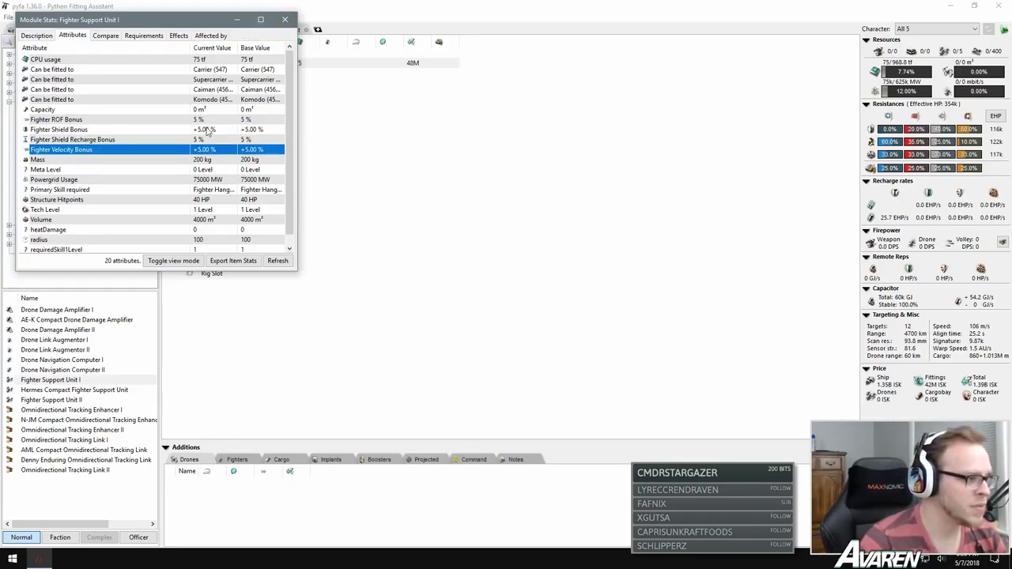
pyautogui.click(208, 129)
pyautogui.click(206, 118)
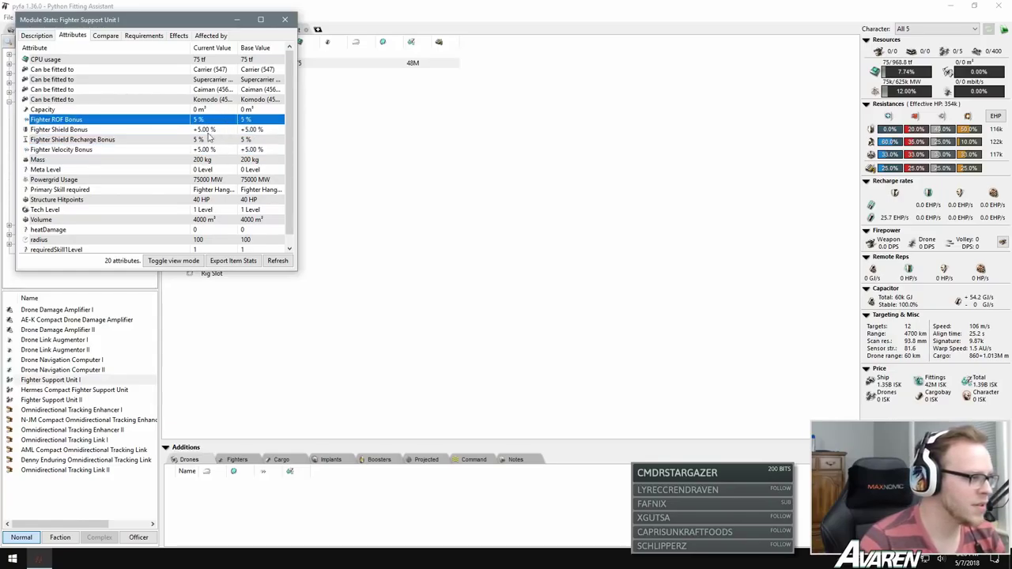
pyautogui.scroll(-1, 241, 158)
pyautogui.scroll(1, 241, 161)
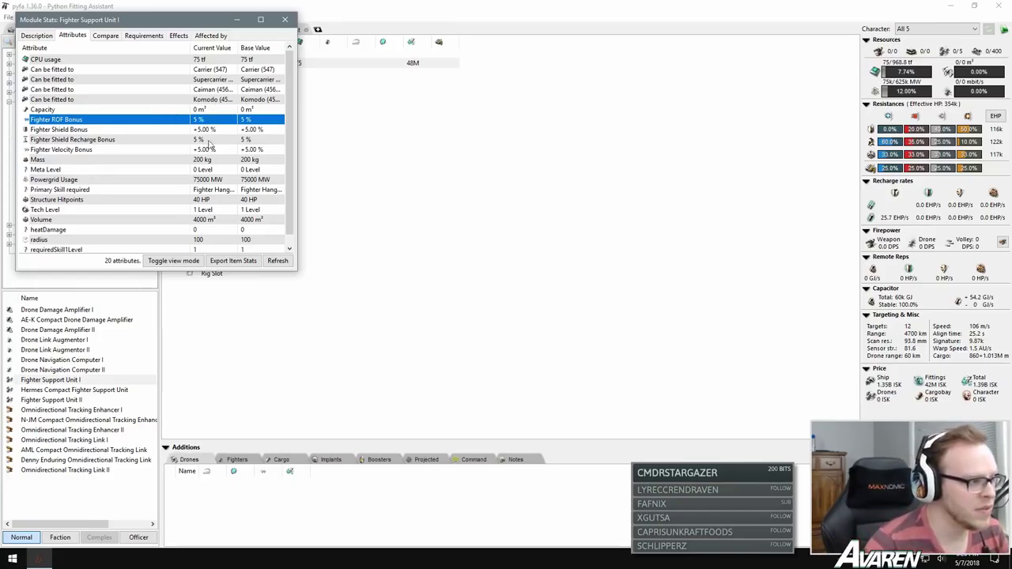
pyautogui.click(285, 20)
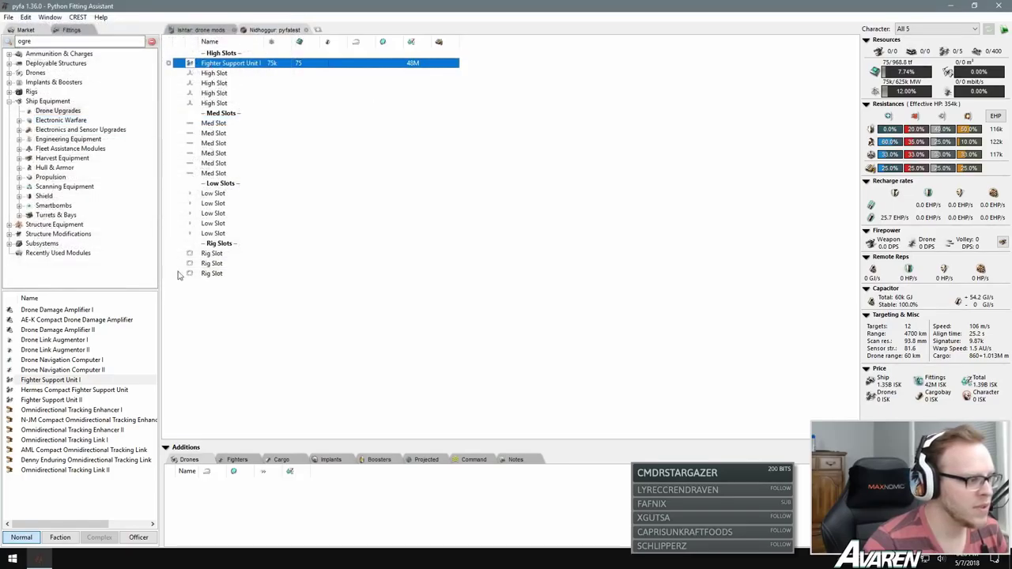
# Step: Fit a Hermes Compact Fighter Support Unit and a Fighter Support Unit II, and check the Fighter Support Unit II's attributes
pyautogui.doubleClick(67, 390)
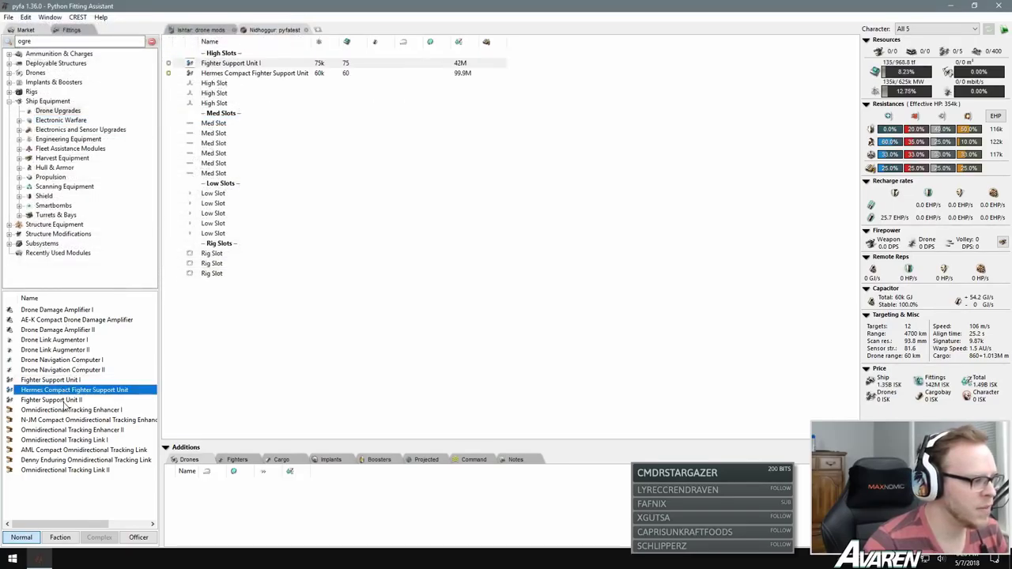
pyautogui.doubleClick(65, 400)
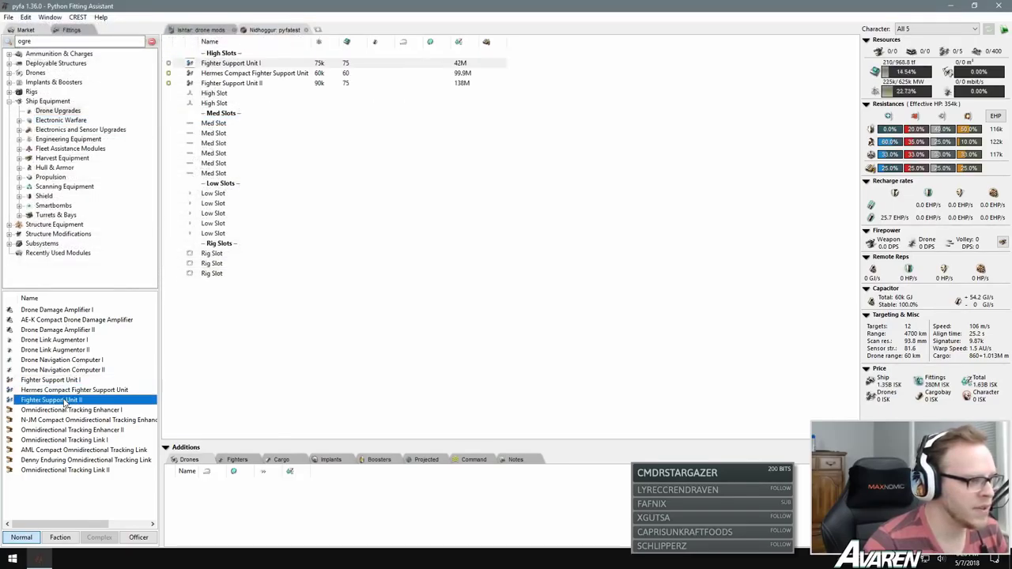
pyautogui.rightClick(251, 85)
pyautogui.click(276, 91)
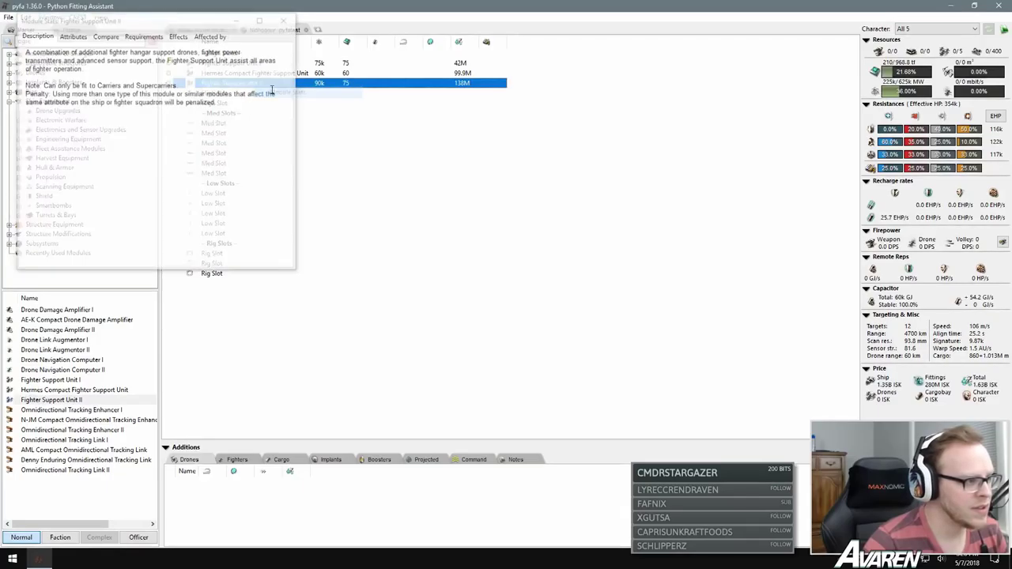
pyautogui.click(74, 36)
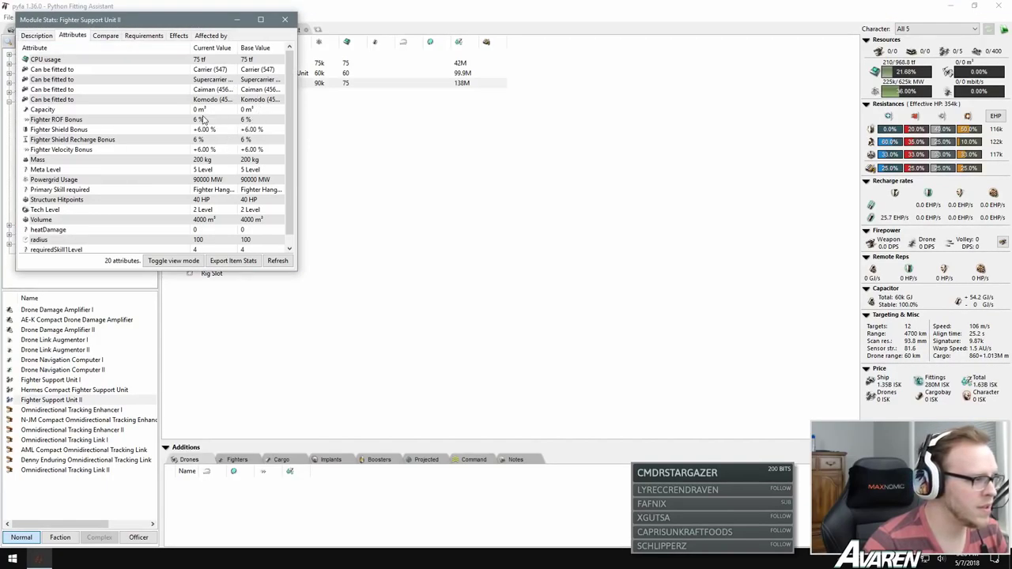
pyautogui.click(285, 19)
# Step: Check the stats of the Fighter Support Unit I and the attributes of the Hermes Compact Fighter Support Unit for comparison
pyautogui.rightClick(266, 63)
pyautogui.click(281, 70)
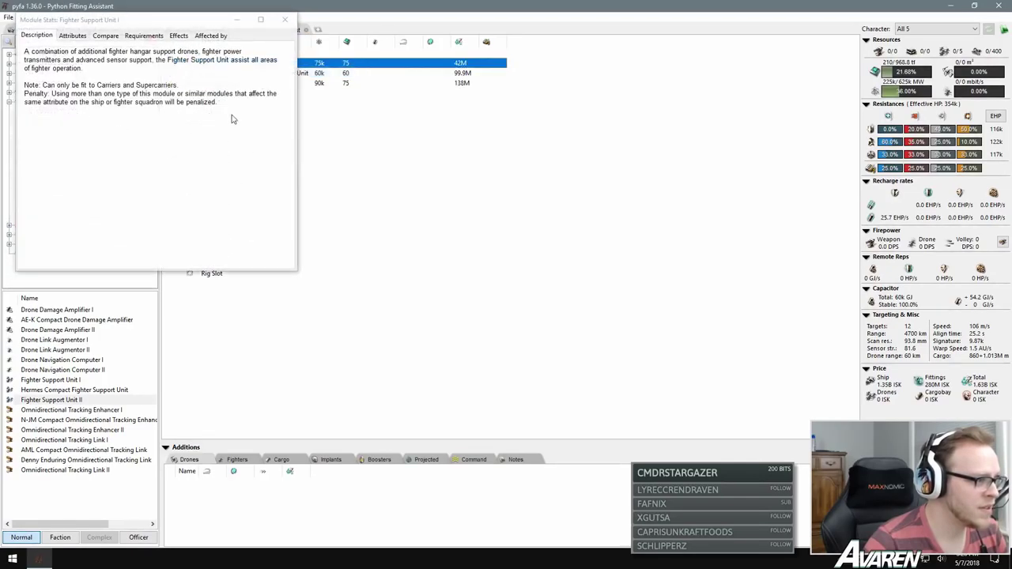
pyautogui.click(285, 19)
pyautogui.rightClick(254, 76)
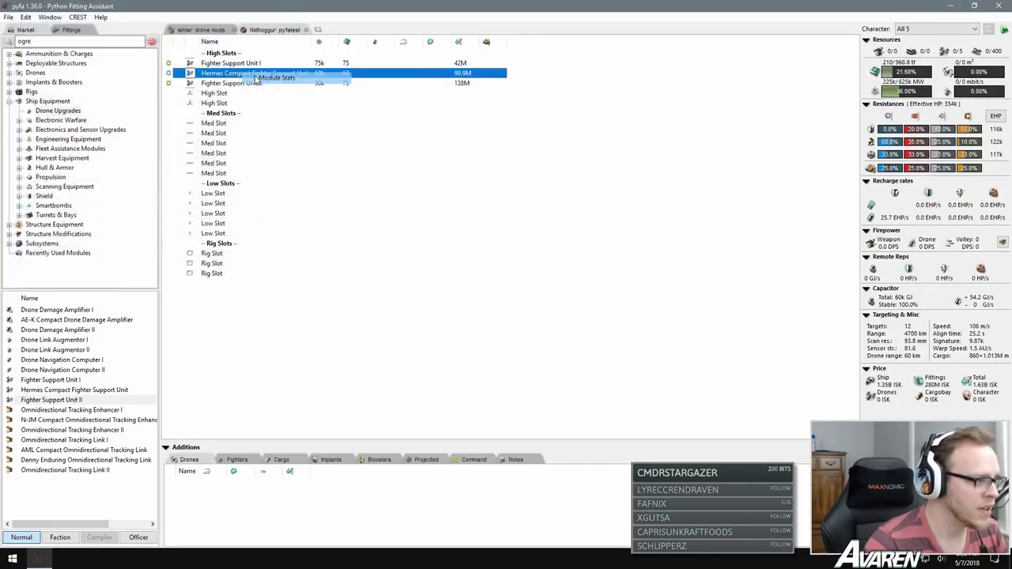
pyautogui.click(273, 78)
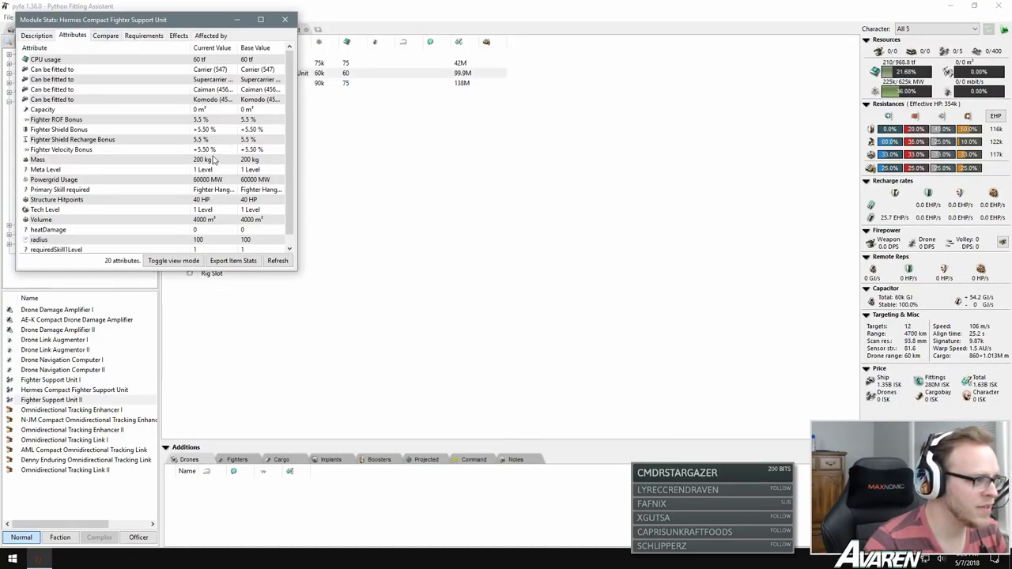
pyautogui.click(284, 19)
# Step: Compare the prices of the three fighter support units fitted to the Nidhoggur
pyautogui.click(245, 83)
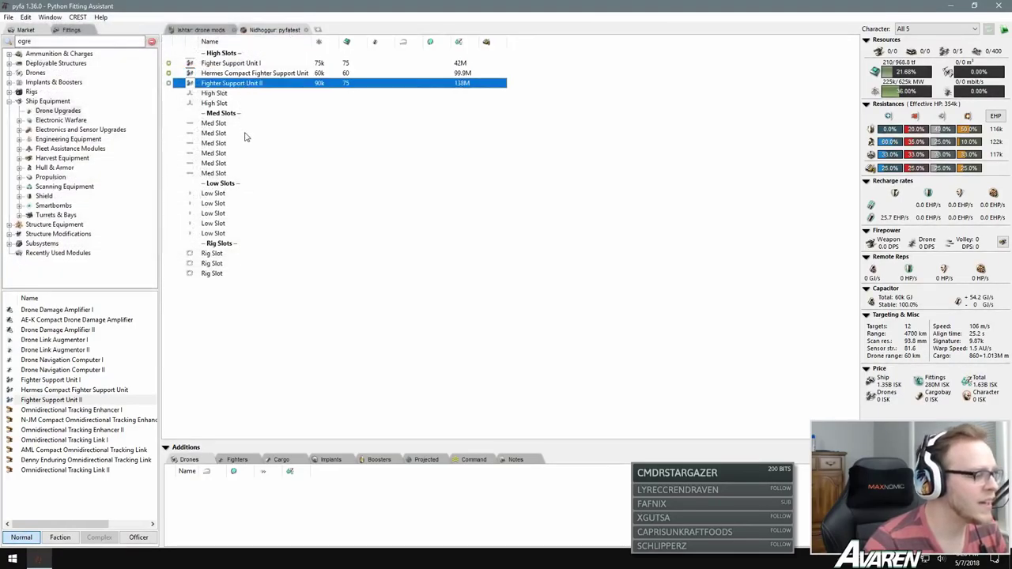
pyautogui.click(465, 65)
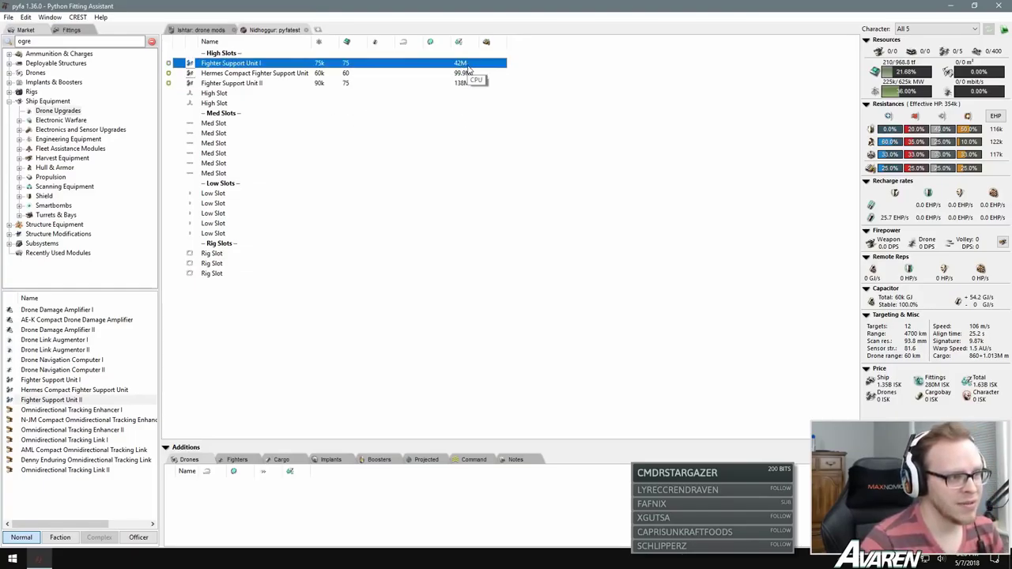
pyautogui.click(470, 82)
pyautogui.click(466, 63)
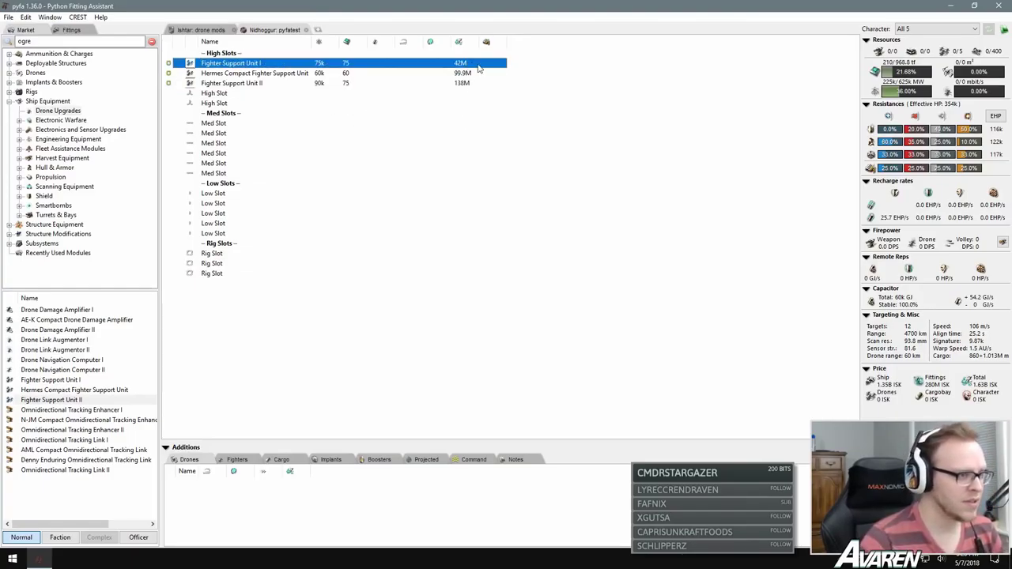
# Step: Remove the Fighter Support Unit II, the Hermes Compact Fighter Support Unit and the Fighter Support Unit I from the Nidhoggur's high slots
pyautogui.click(242, 83)
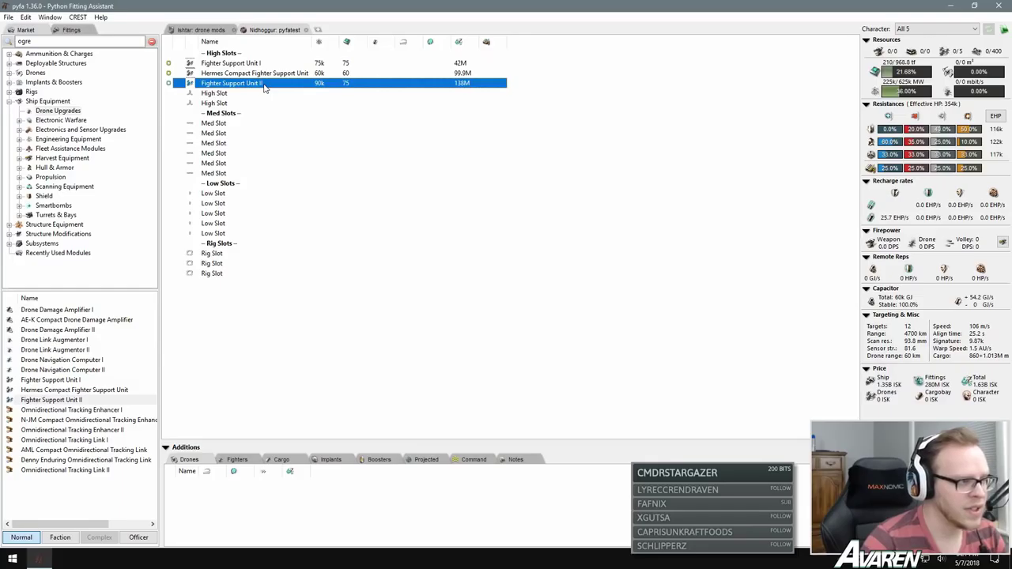
pyautogui.press('Delete')
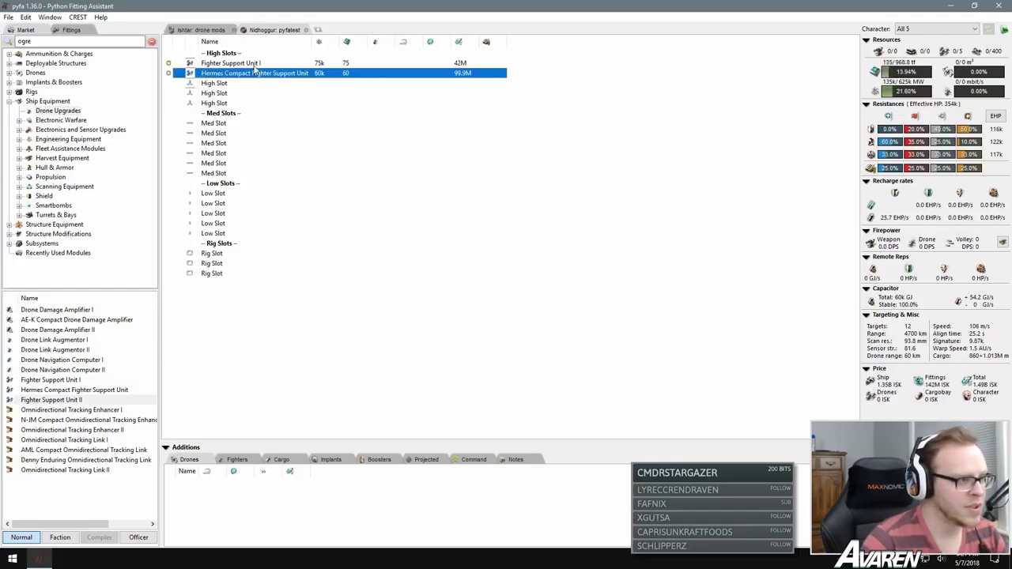
pyautogui.click(227, 64)
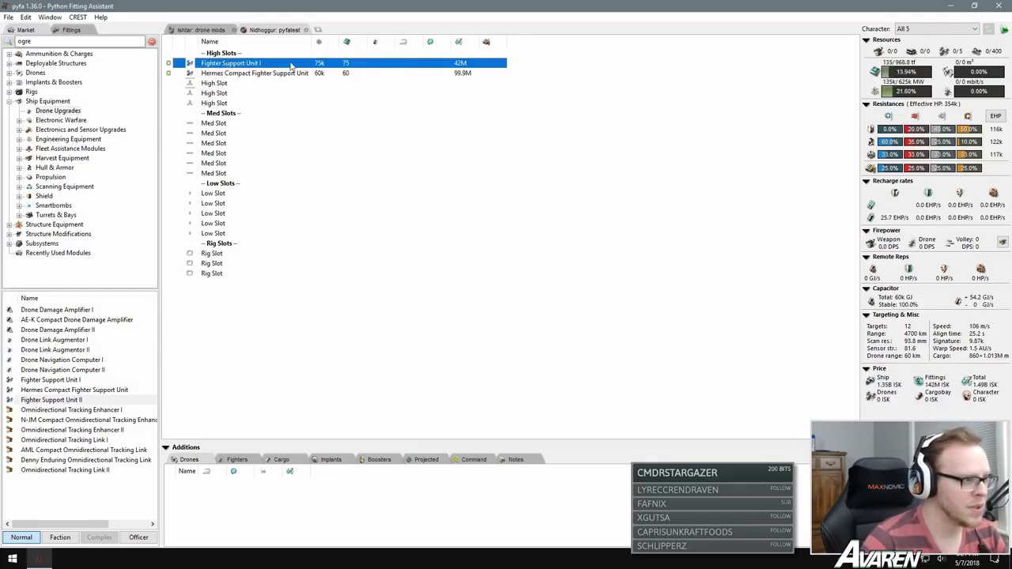
pyautogui.click(262, 74)
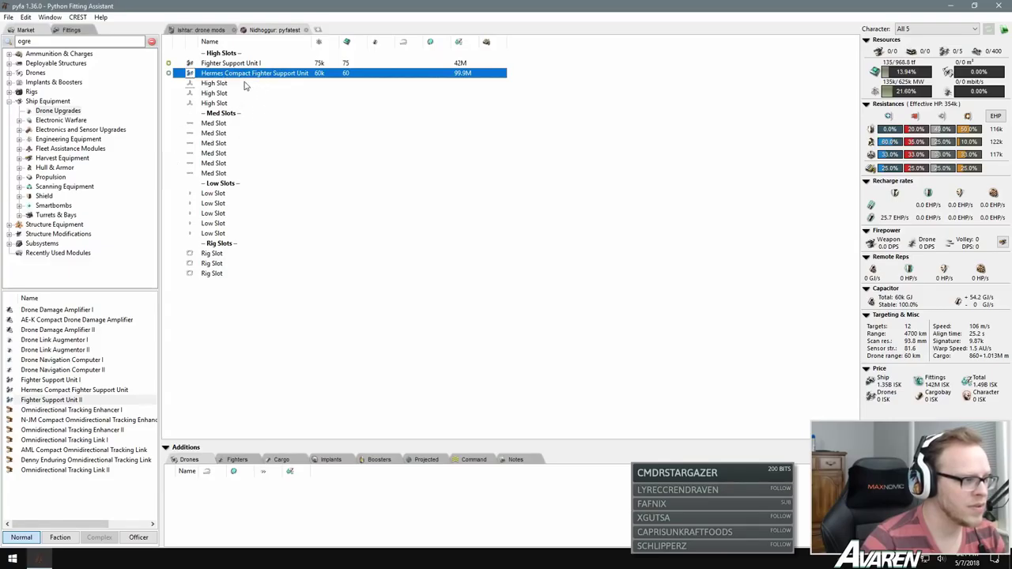
pyautogui.press('Delete')
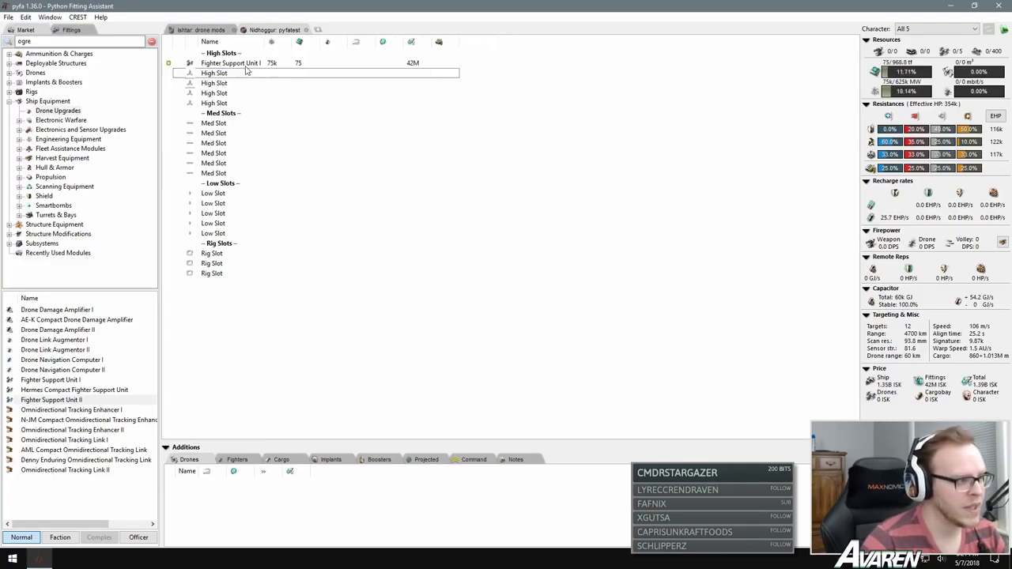
pyautogui.press('Delete')
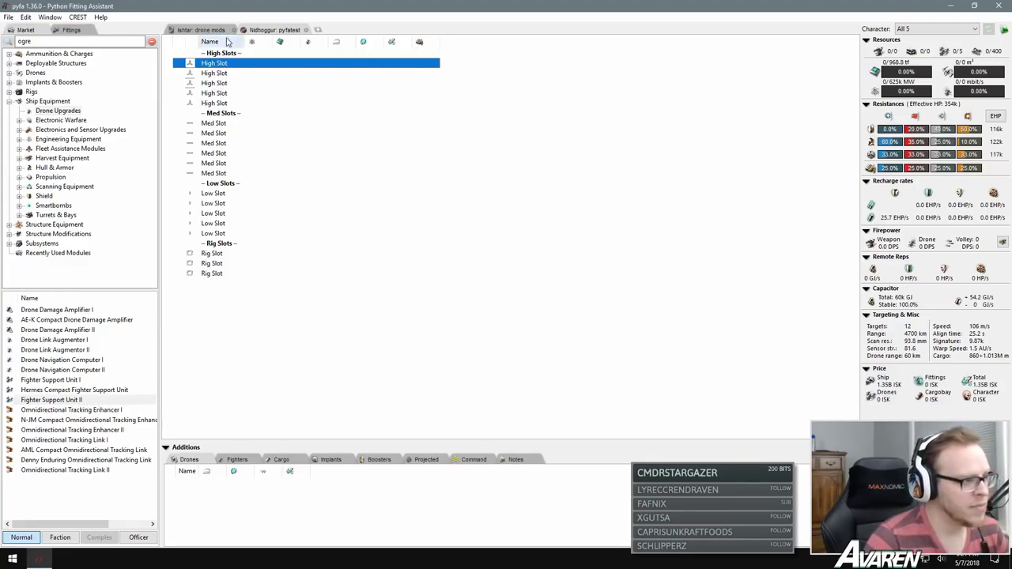
# Step: Return to the Ishtar "drone mods" fit and fit an Omnidirectional Tracking Enhancer I to its first low slot
pyautogui.click(200, 30)
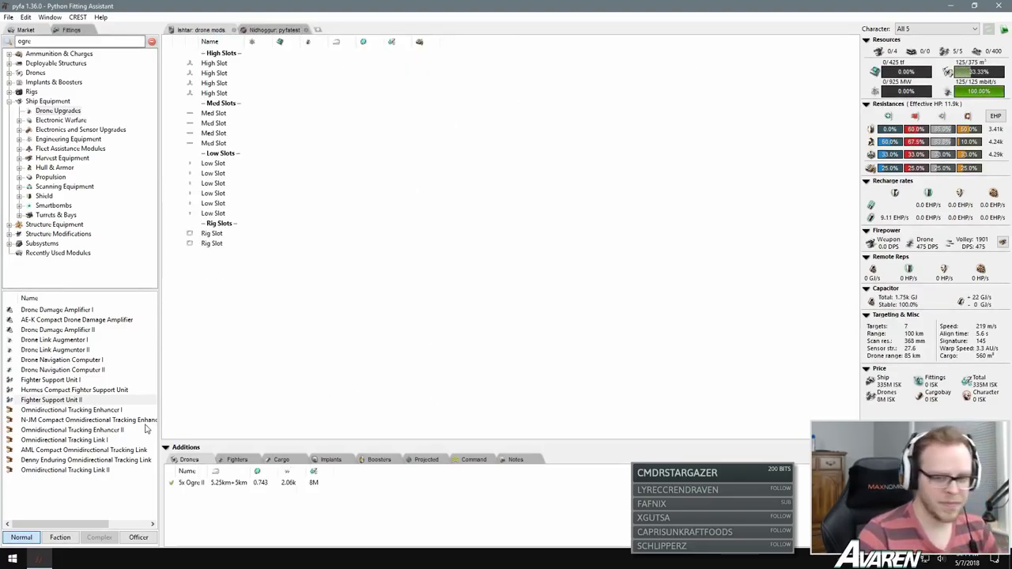
pyautogui.click(89, 471)
pyautogui.click(88, 412)
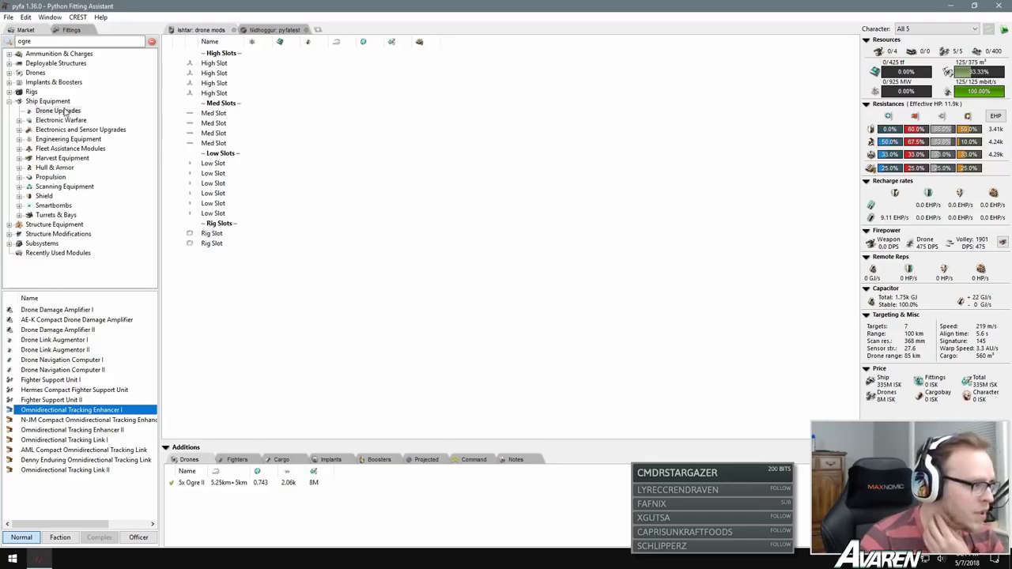
pyautogui.doubleClick(79, 412)
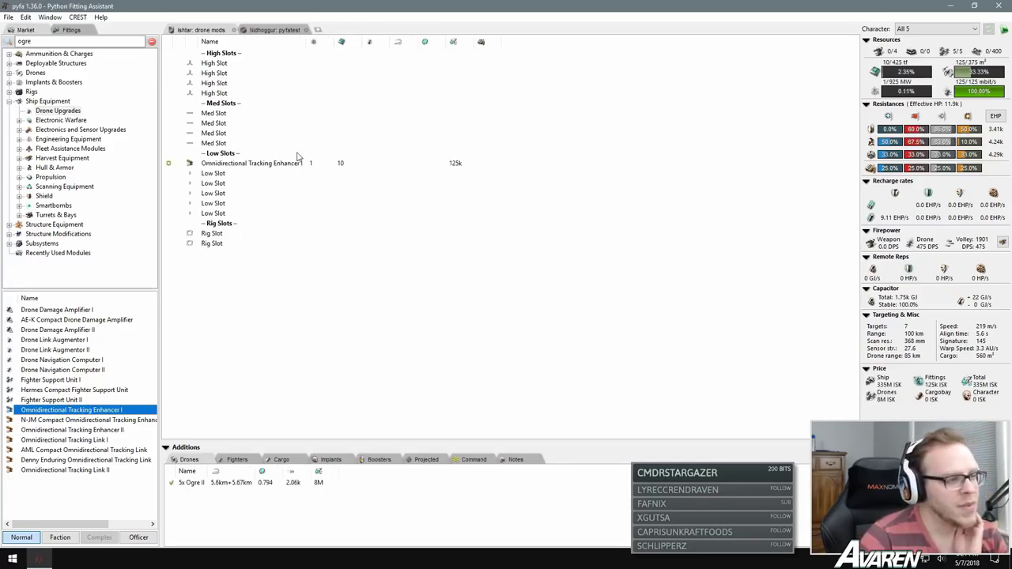
# Step: Read the Omnidirectional Tracking Enhancer I's description, covering its effects on drones and on fighter weapons
pyautogui.rightClick(281, 165)
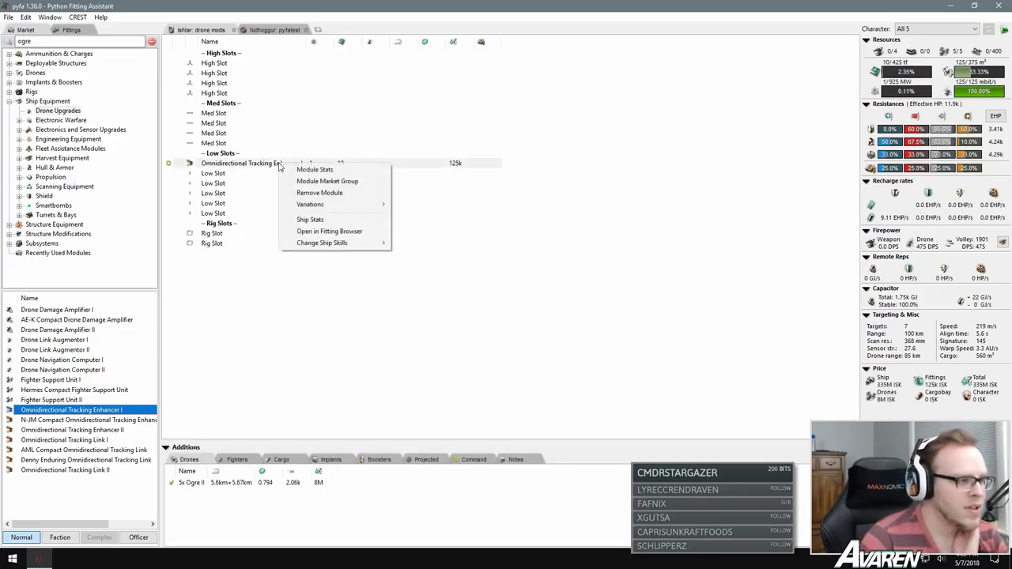
pyautogui.click(312, 170)
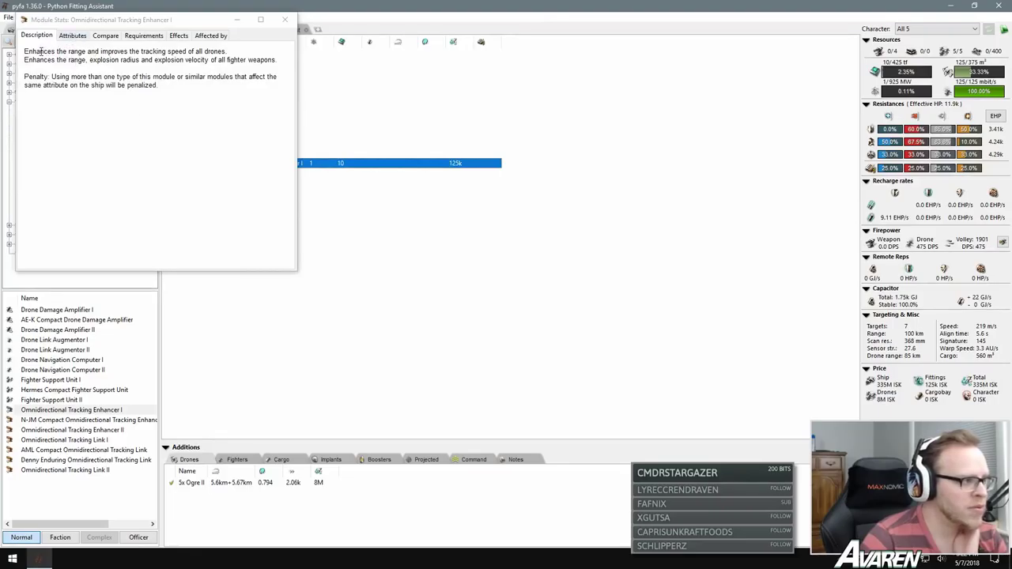
pyautogui.moveTo(41, 51); pyautogui.dragTo(234, 53)
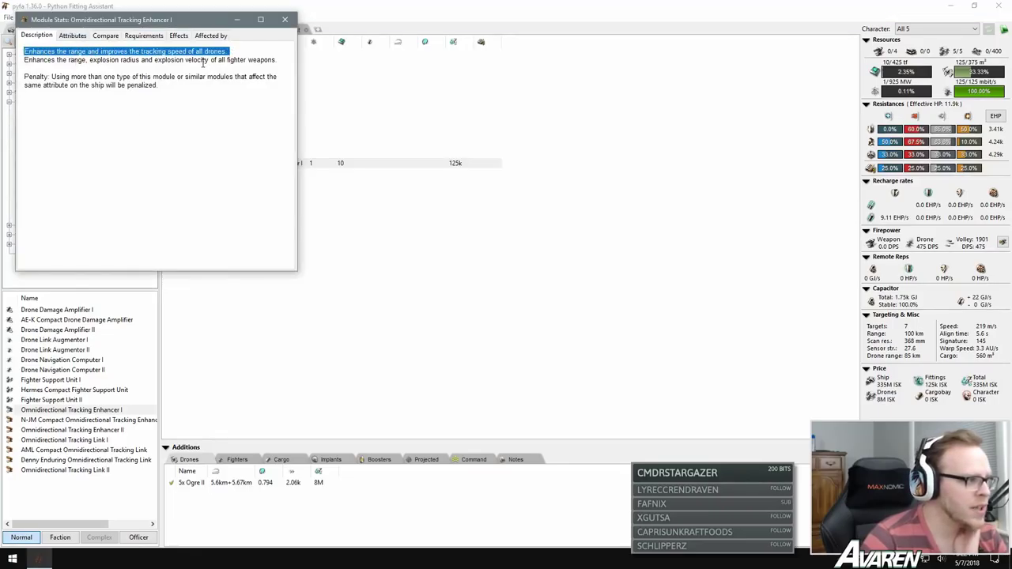
pyautogui.click(203, 64)
pyautogui.moveTo(28, 60)
pyautogui.mouseDown()
pyautogui.moveTo(215, 60)
pyautogui.moveTo(24, 50)
pyautogui.mouseUp()
pyautogui.click(178, 60)
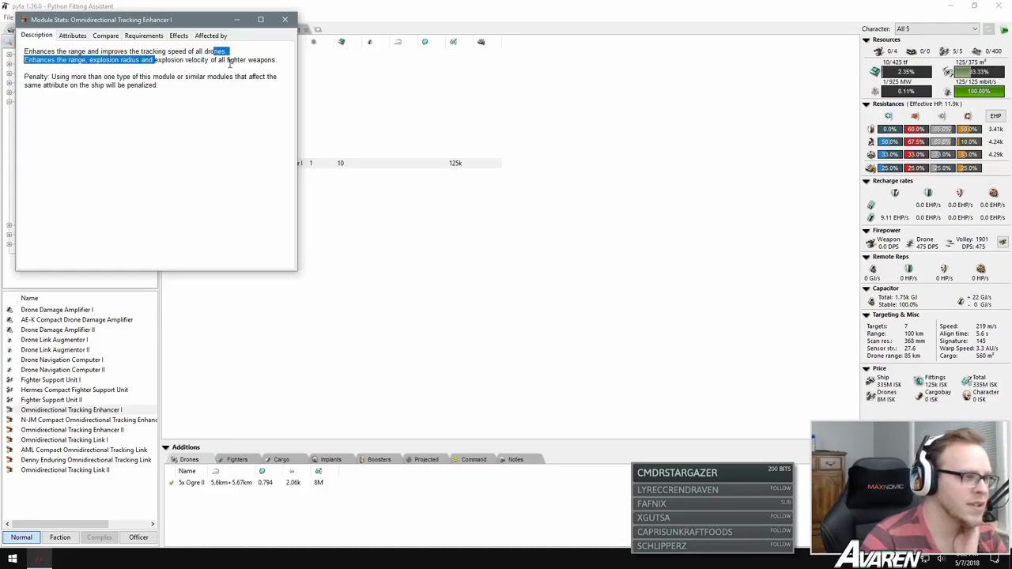
pyautogui.click(229, 62)
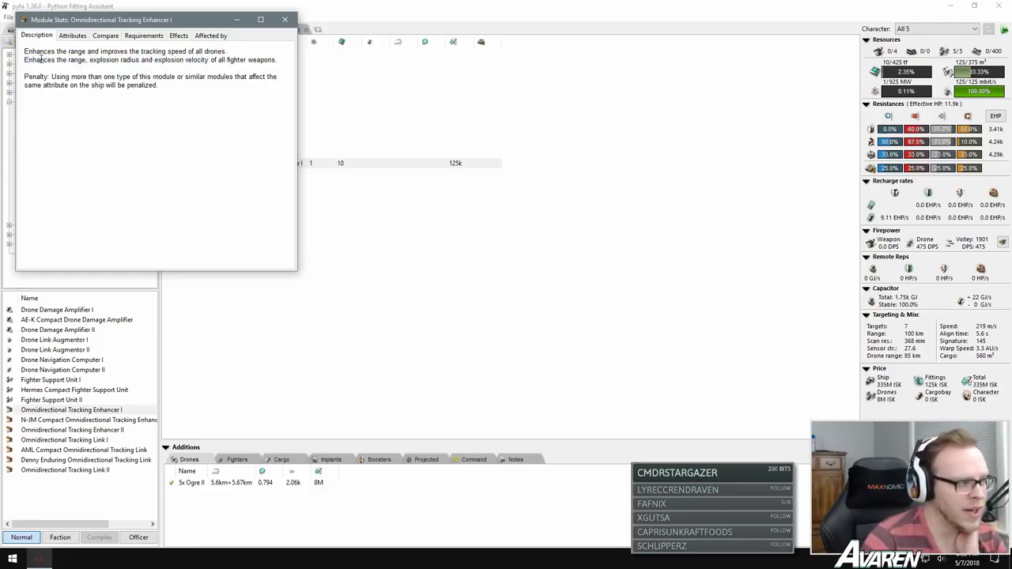
pyautogui.moveTo(228, 60); pyautogui.dragTo(274, 60)
pyautogui.click(222, 60)
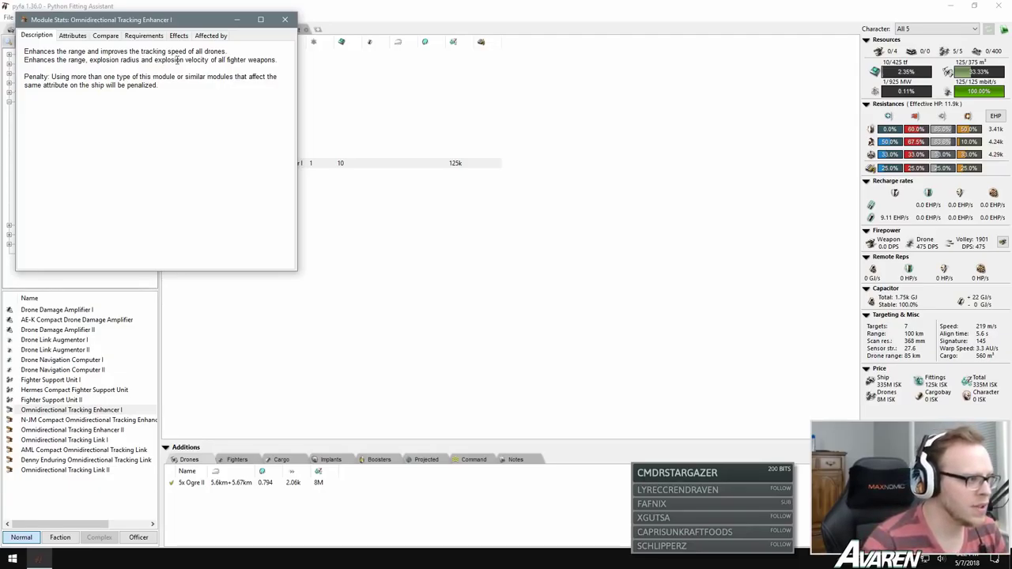
pyautogui.moveTo(208, 61); pyautogui.dragTo(179, 69)
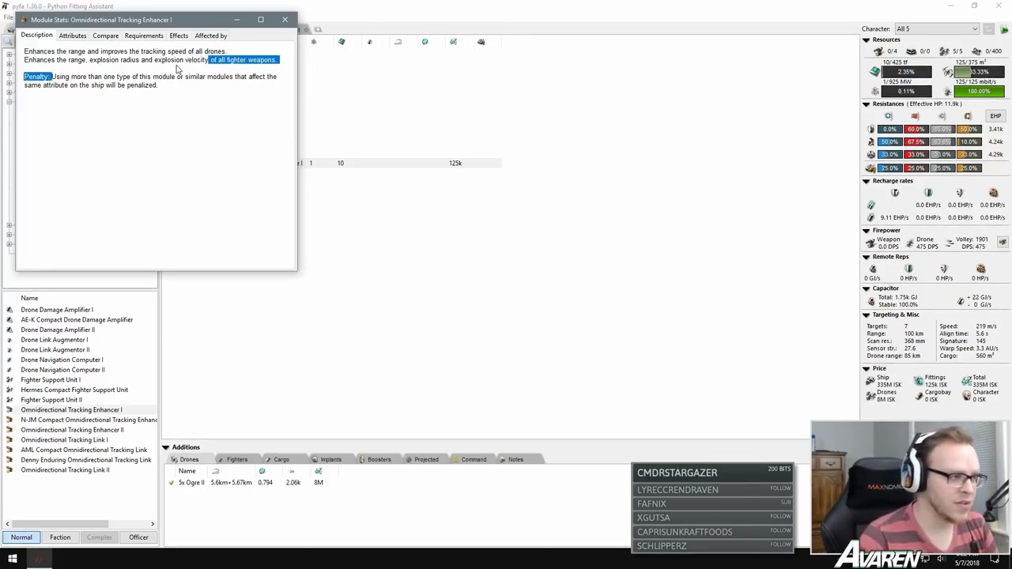
pyautogui.click(228, 61)
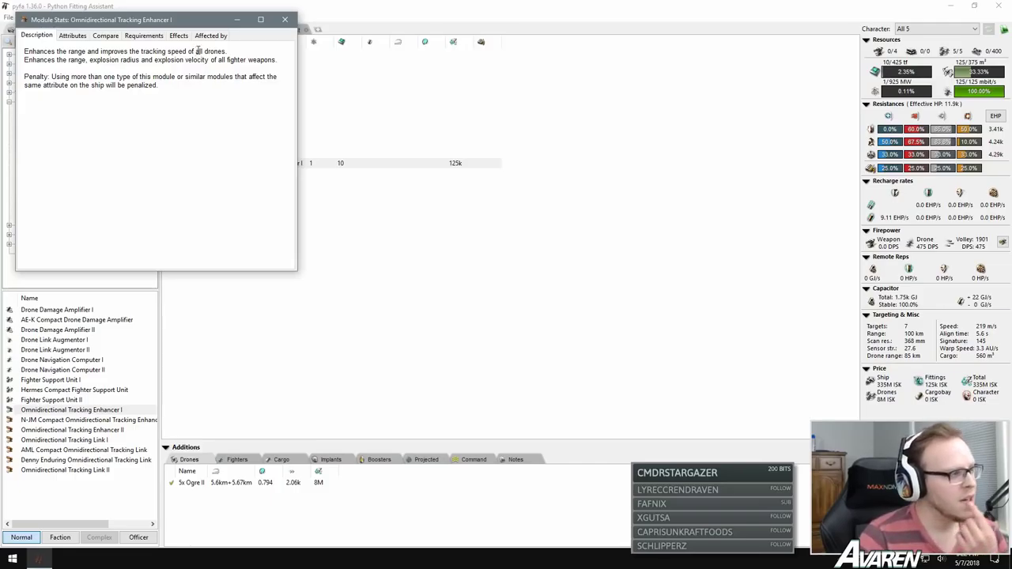
# Step: Examine the Omnidirectional Tracking Enhancer I's attributes for the explosion radius, explosion velocity, falloff and optimal range bonuses
pyautogui.click(79, 36)
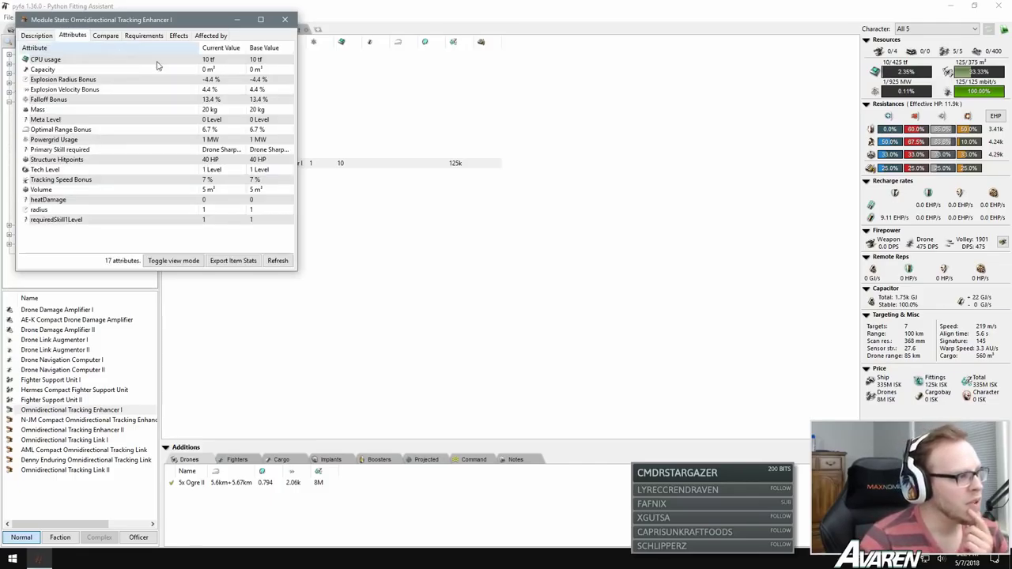
pyautogui.click(211, 81)
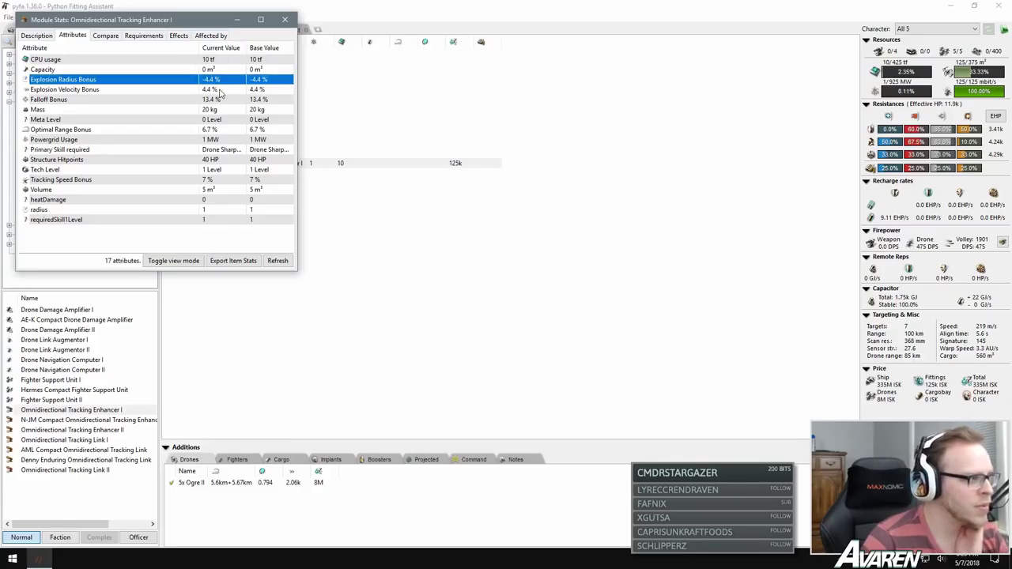
pyautogui.click(221, 90)
pyautogui.click(222, 82)
pyautogui.click(225, 91)
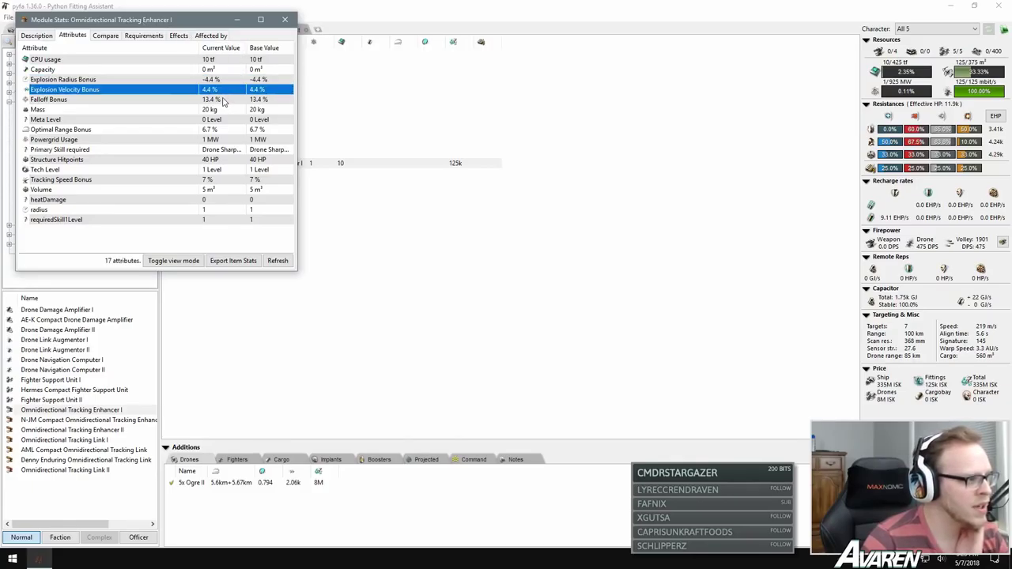
pyautogui.click(224, 101)
pyautogui.click(212, 128)
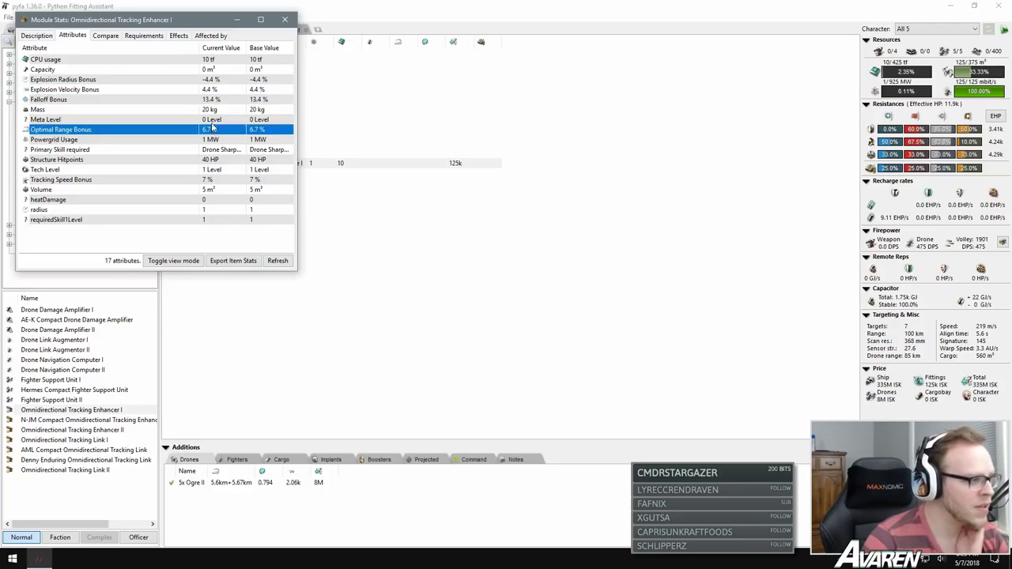
pyautogui.click(212, 100)
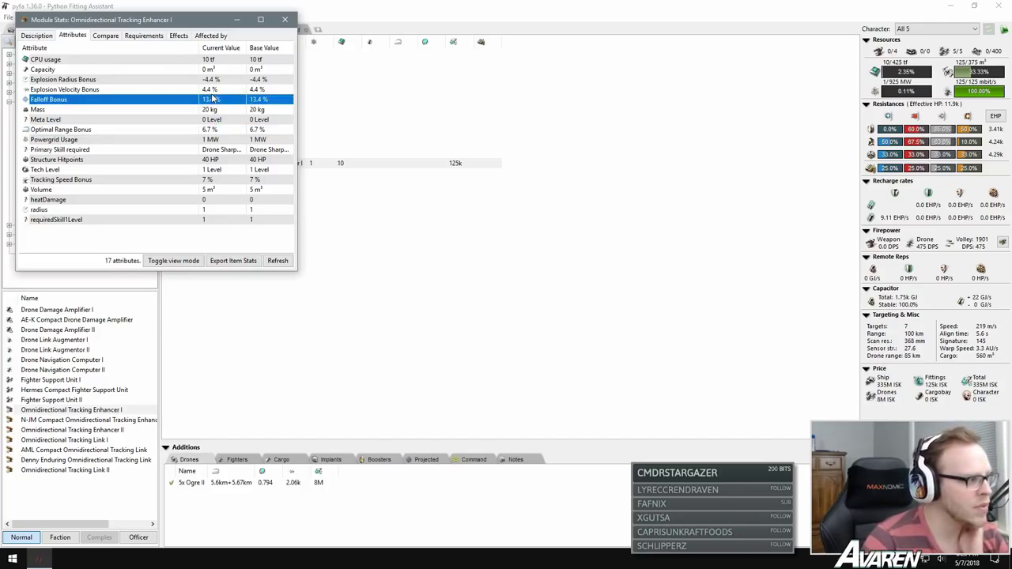
pyautogui.click(285, 20)
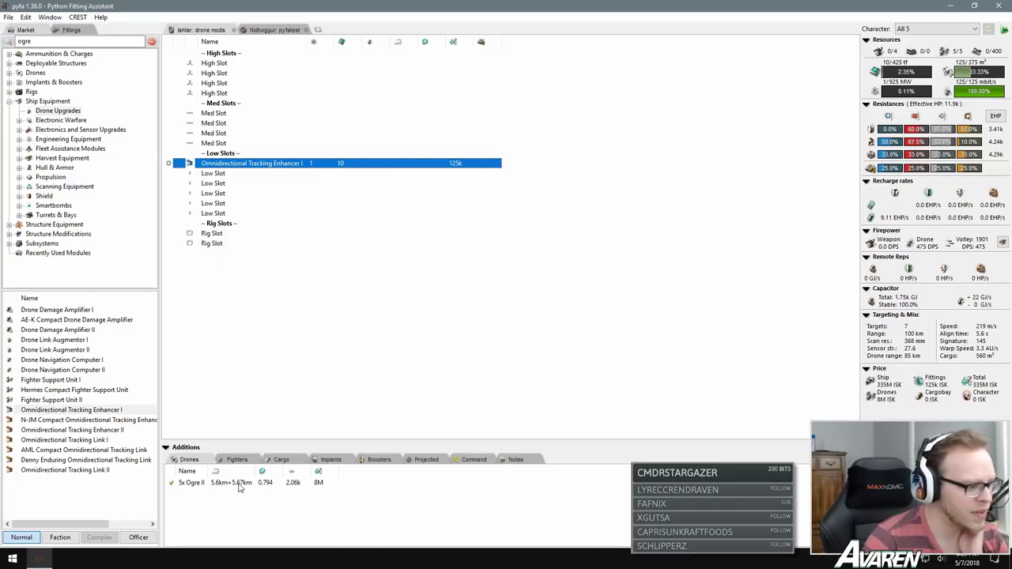
# Step: Toggle the Omnidirectional Tracking Enhancer I offline and online to compare the Ogre IIs' range and tracking, and remove it from the Ishtar
pyautogui.click(170, 166)
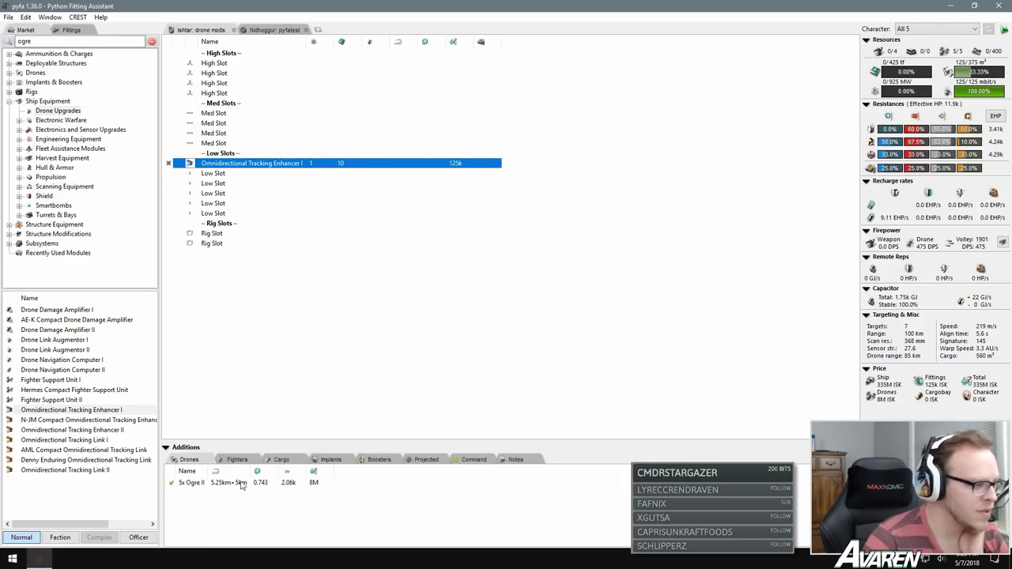
pyautogui.click(170, 165)
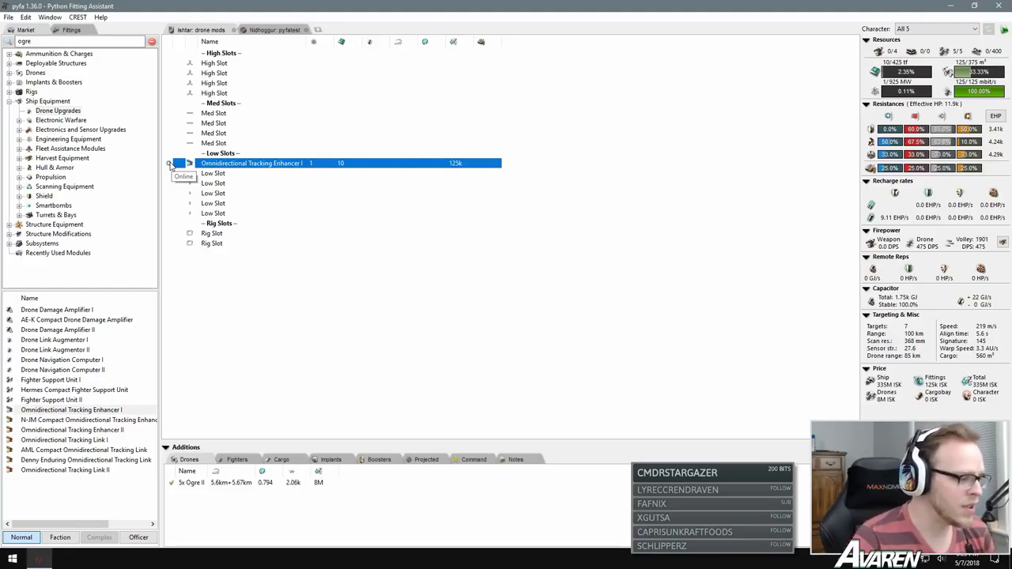
pyautogui.doubleClick(224, 164)
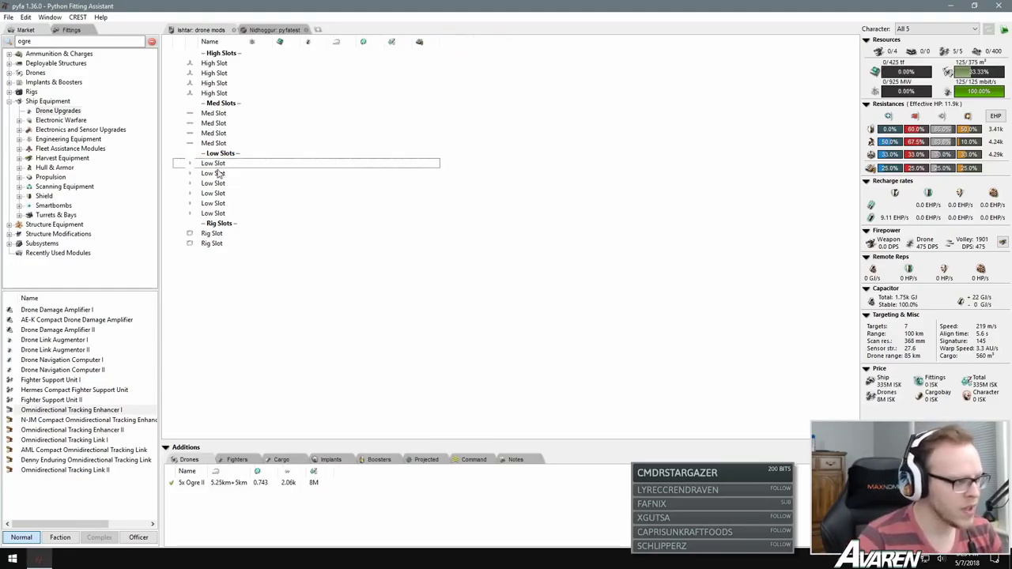
# Step: Fit an Omnidirectional Tracking Enhancer I, an N-JM Compact Omnidirectional Tracking Enhancer and an Omnidirectional Tracking Enhancer II to the Ishtar's low slots
pyautogui.click(75, 411)
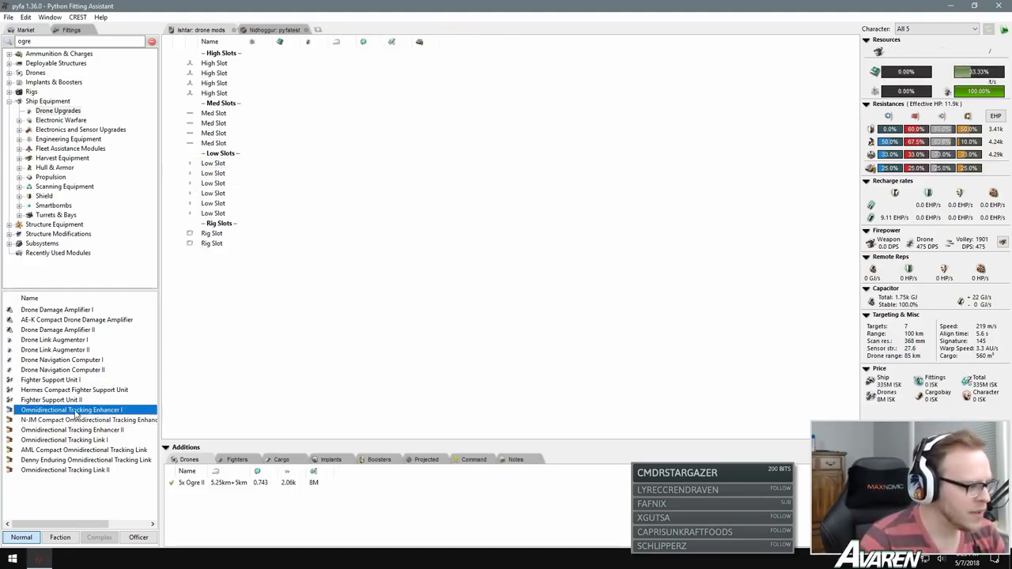
pyautogui.doubleClick(75, 411)
pyautogui.doubleClick(75, 419)
pyautogui.doubleClick(77, 430)
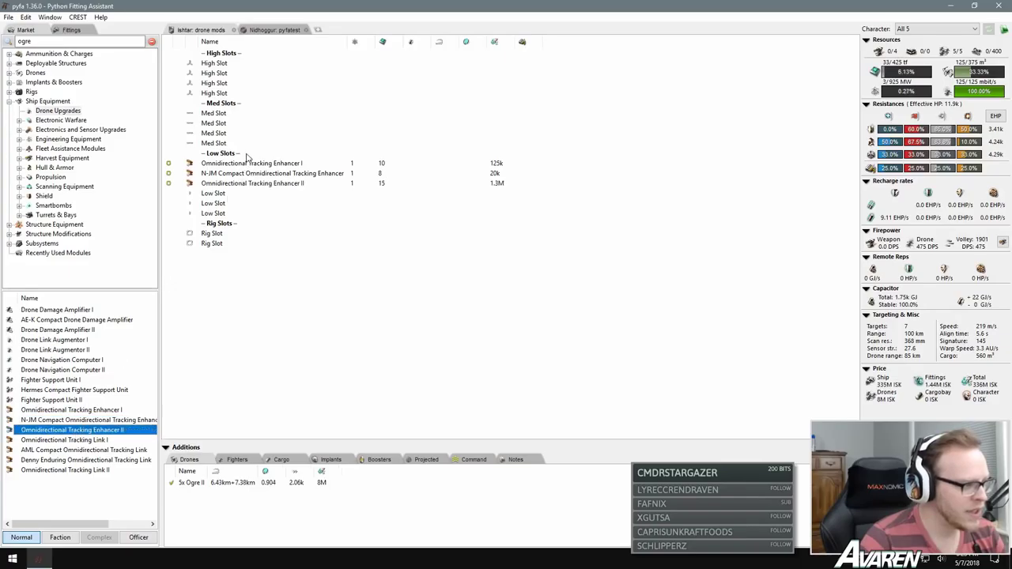
pyautogui.click(278, 164)
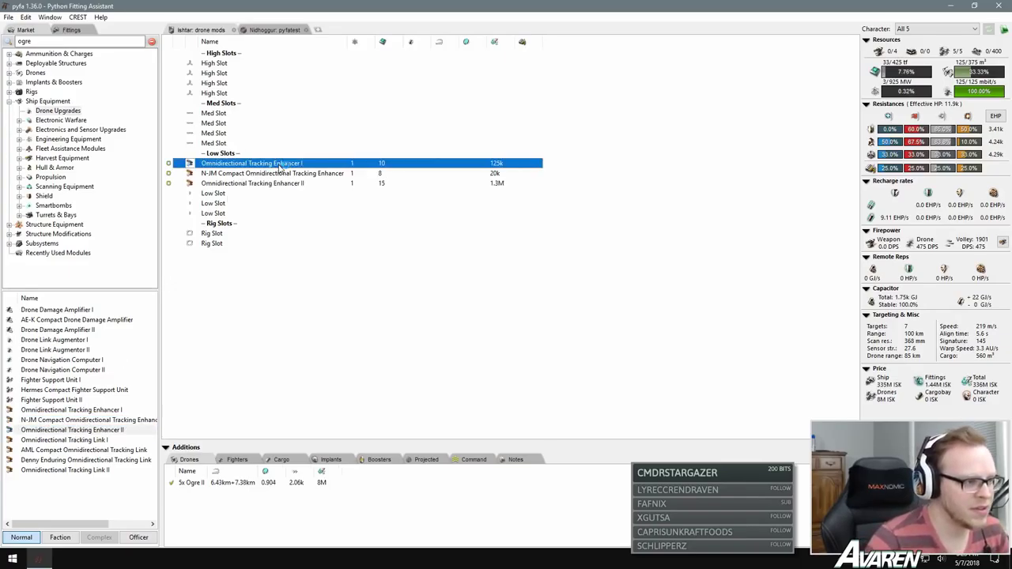
# Step: Compare the CPU cost and price of the three fitted omnidirectional tracking enhancers
pyautogui.click(297, 177)
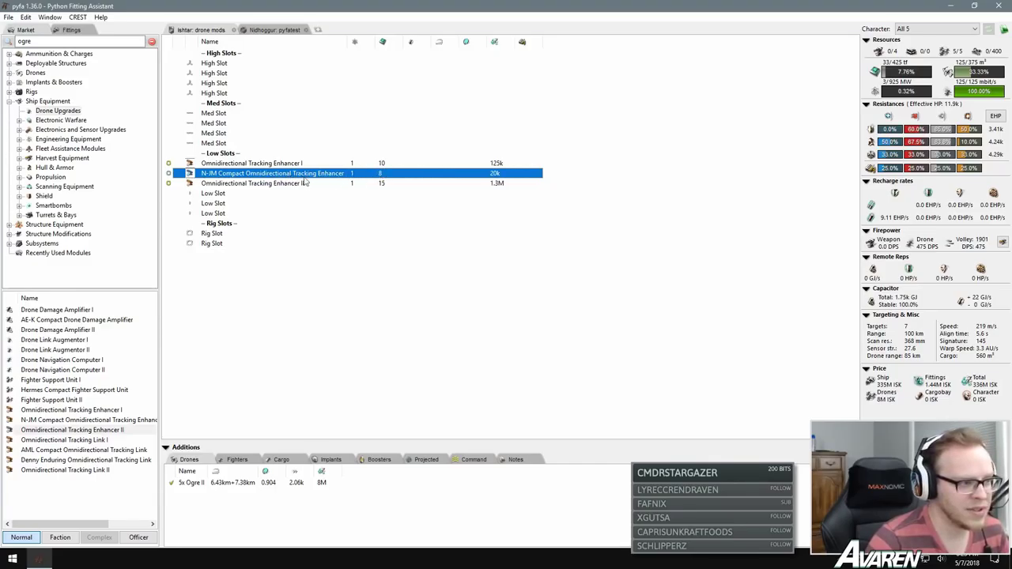
pyautogui.click(264, 184)
pyautogui.click(268, 164)
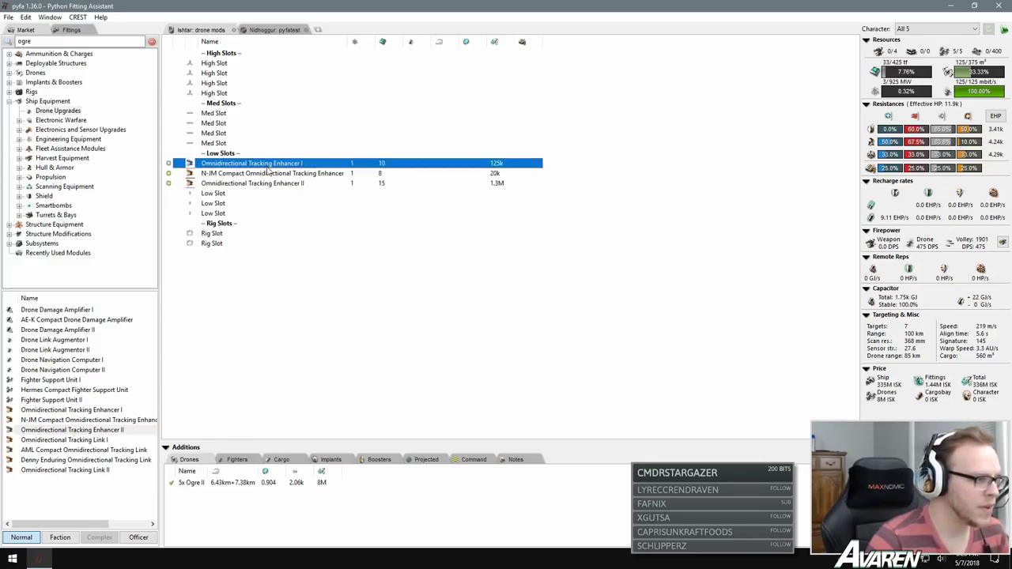
pyautogui.click(269, 175)
pyautogui.click(267, 185)
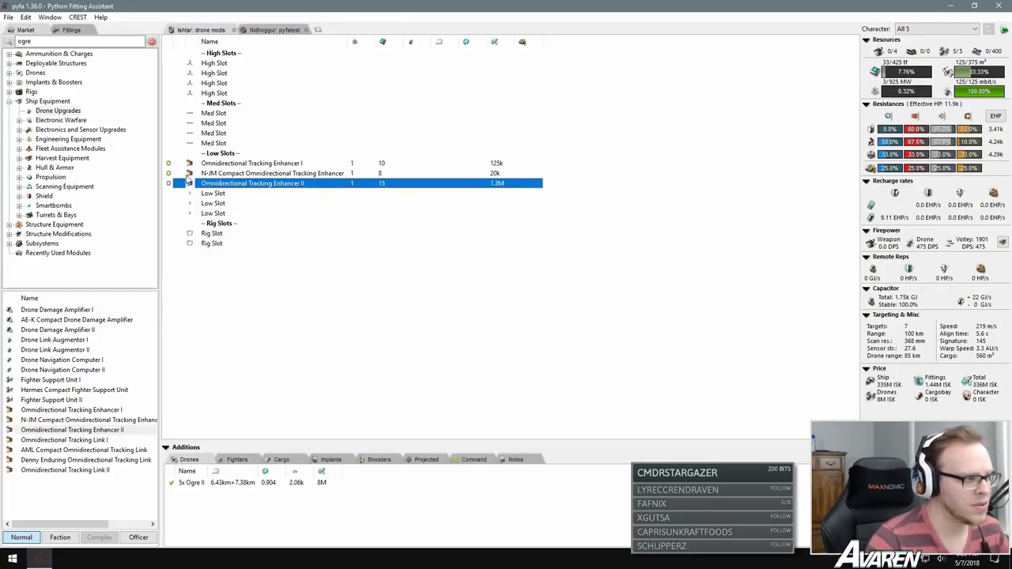
# Step: Compare the Ogre IIs' range and tracking with only the Omnidirectional Tracking Enhancer II online, then with only the Enhancer I online
pyautogui.click(187, 174)
pyautogui.click(168, 164)
pyautogui.click(169, 164)
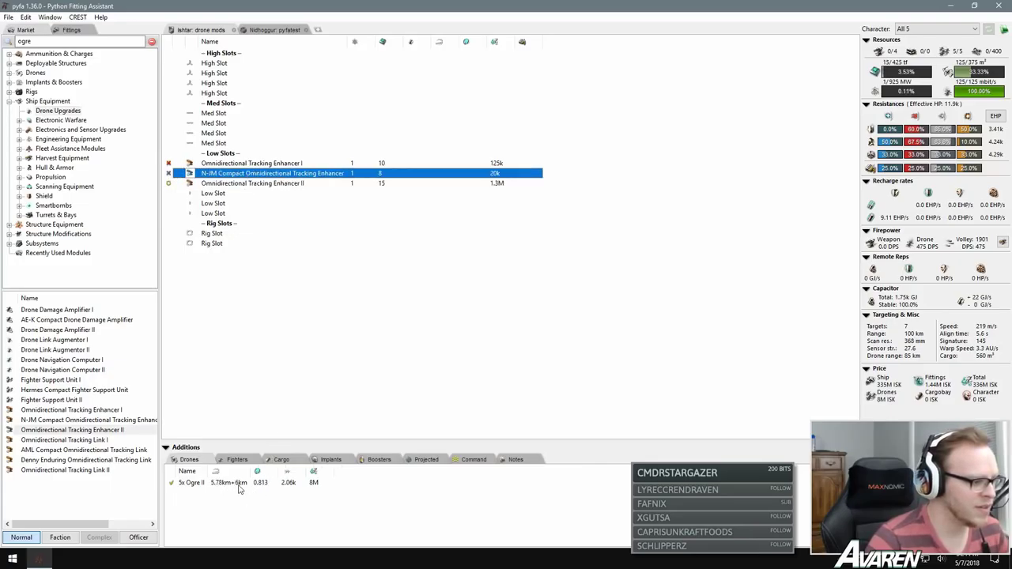
pyautogui.click(168, 184)
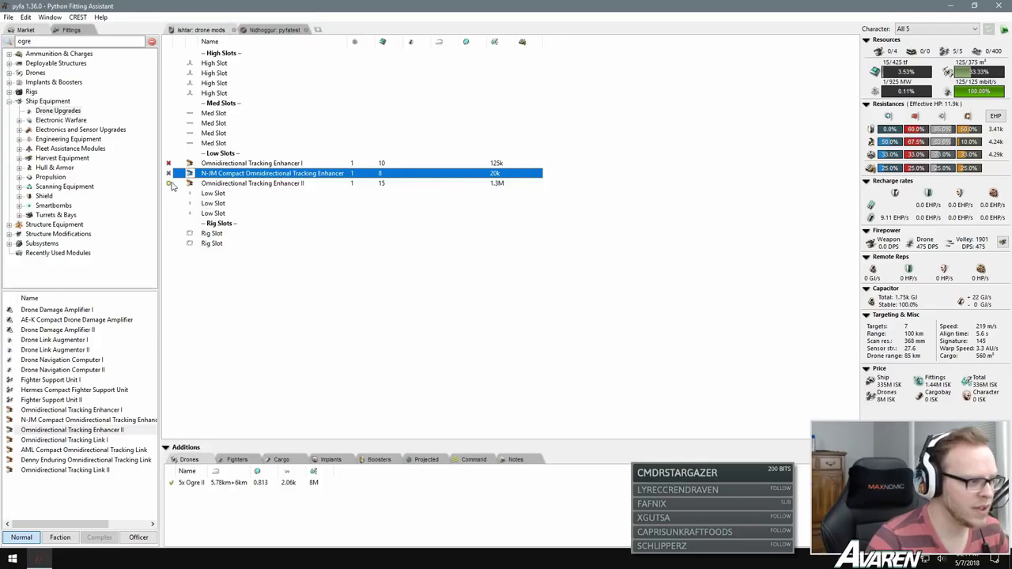
pyautogui.click(168, 163)
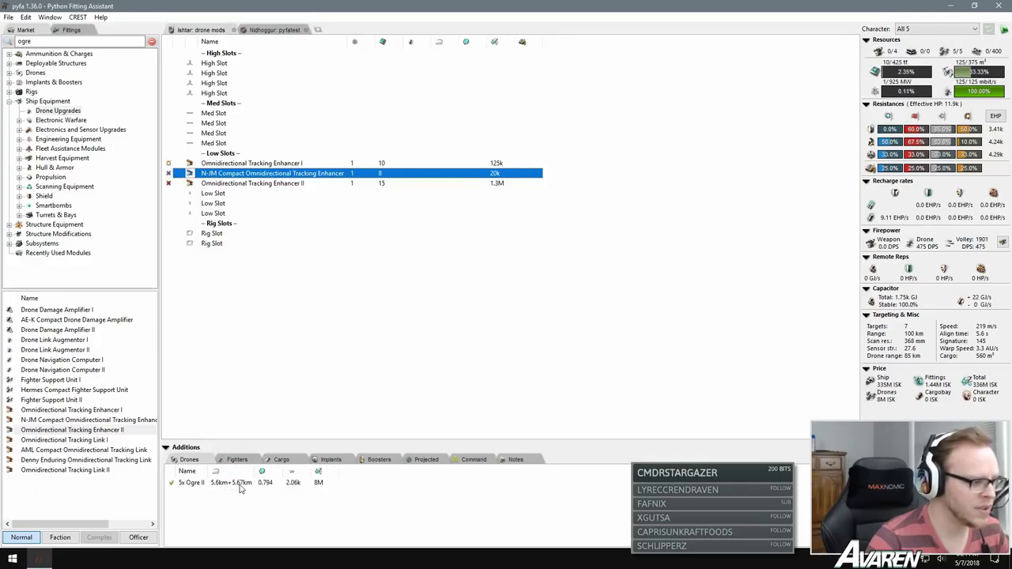
# Step: Remove all three omnidirectional tracking enhancers from the Ishtar's low slots
pyautogui.click(231, 164)
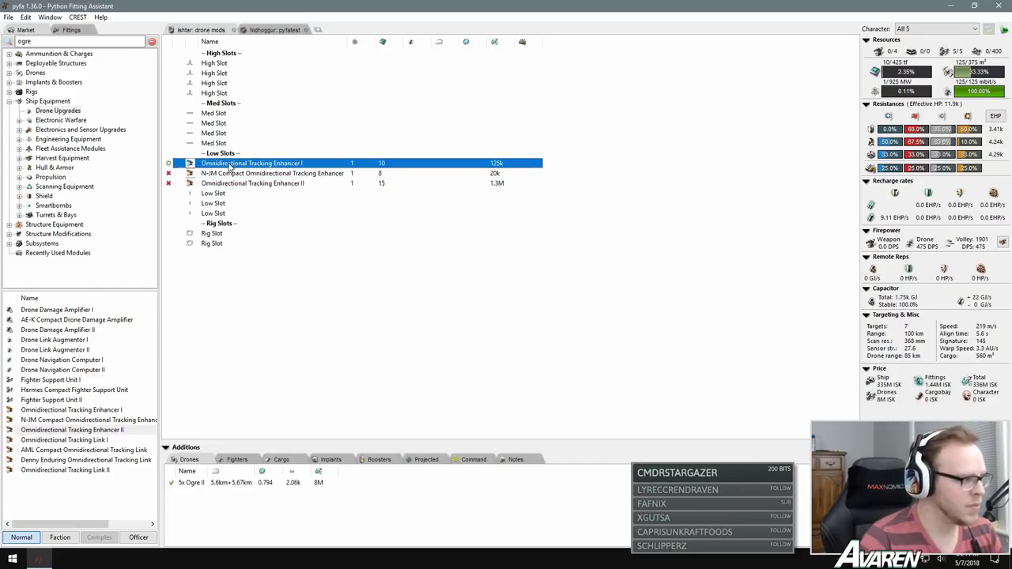
pyautogui.press('Delete')
pyautogui.press('Delete')
pyautogui.press('Delete')
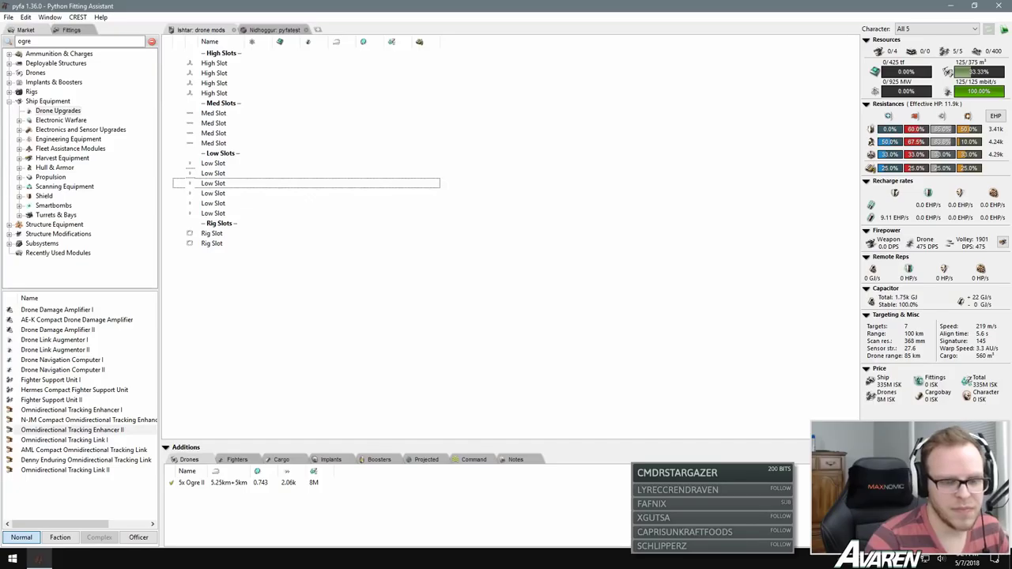
# Step: Fit an Omnidirectional Tracking Link I to the Ishtar's first med slot
pyautogui.click(79, 469)
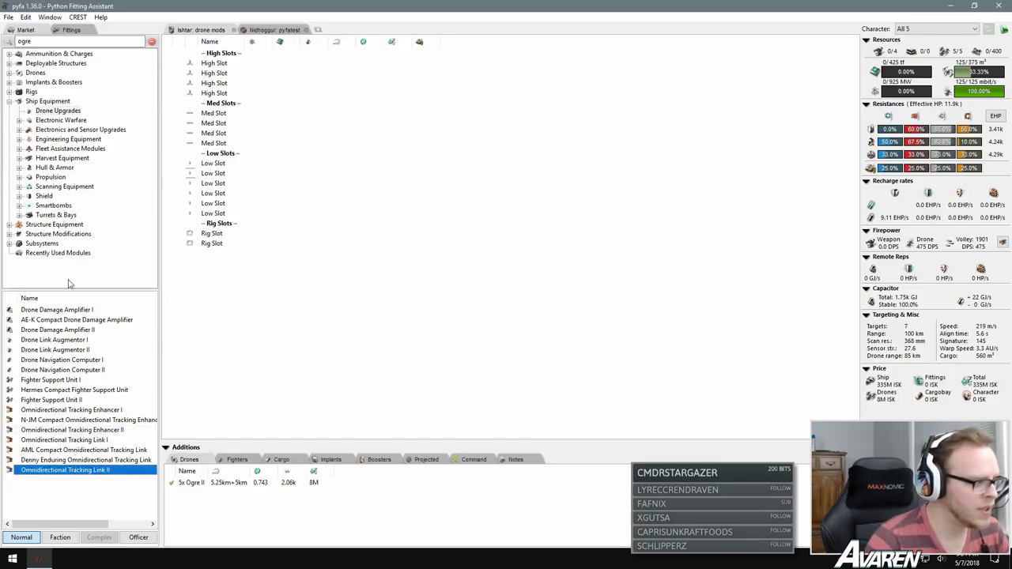
pyautogui.click(63, 440)
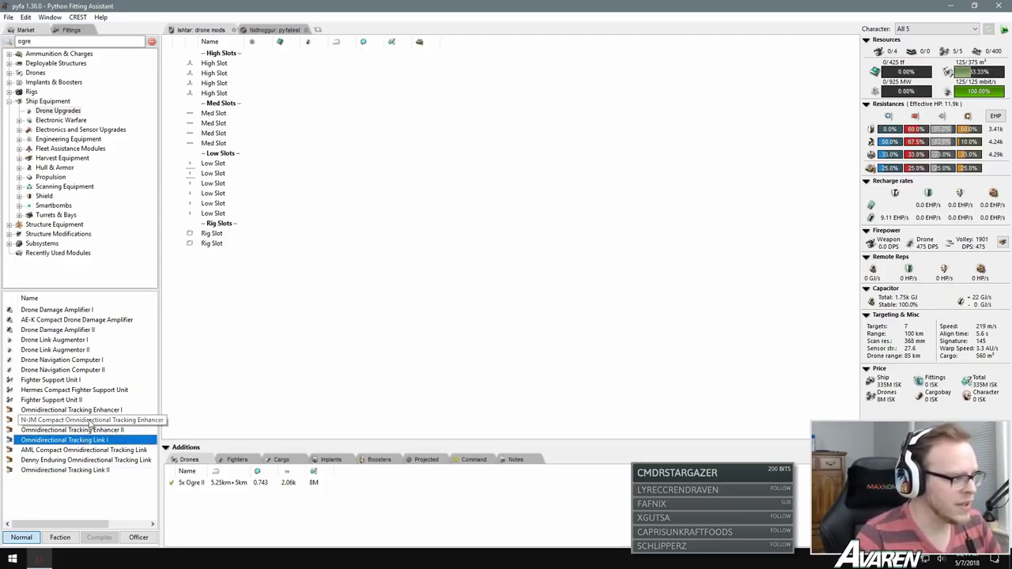
pyautogui.click(66, 410)
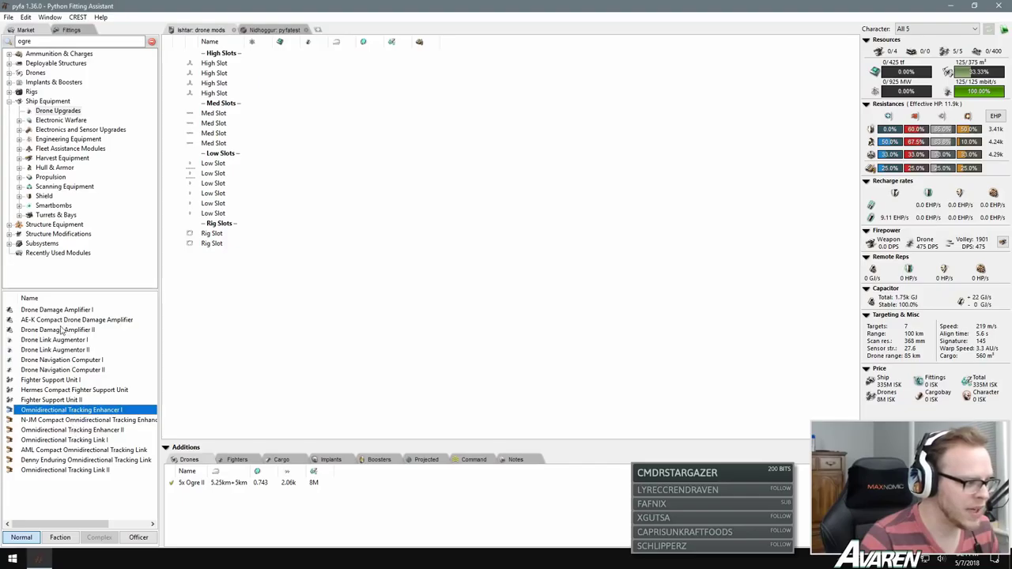
pyautogui.click(75, 452)
pyautogui.click(71, 441)
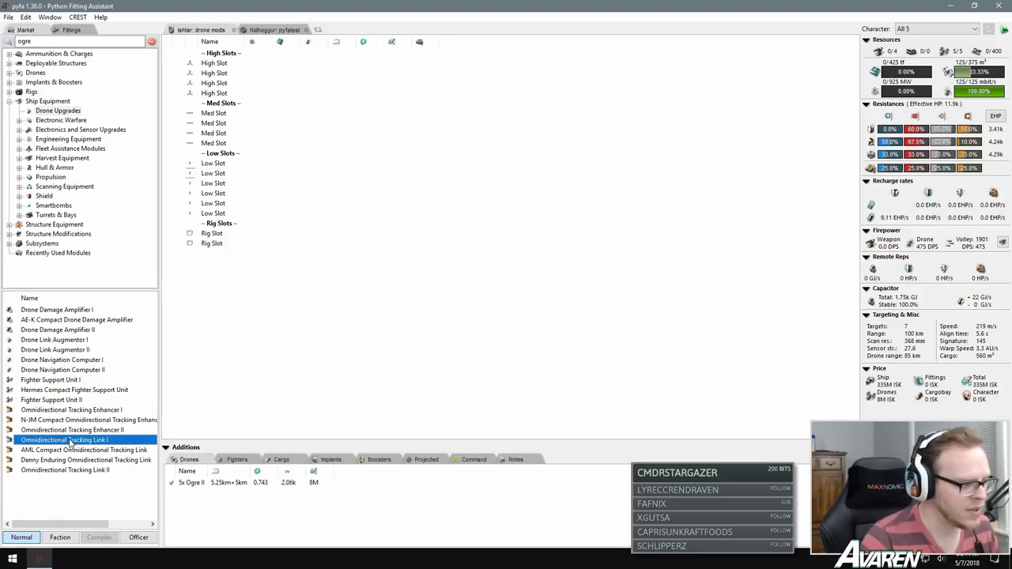
pyautogui.doubleClick(69, 441)
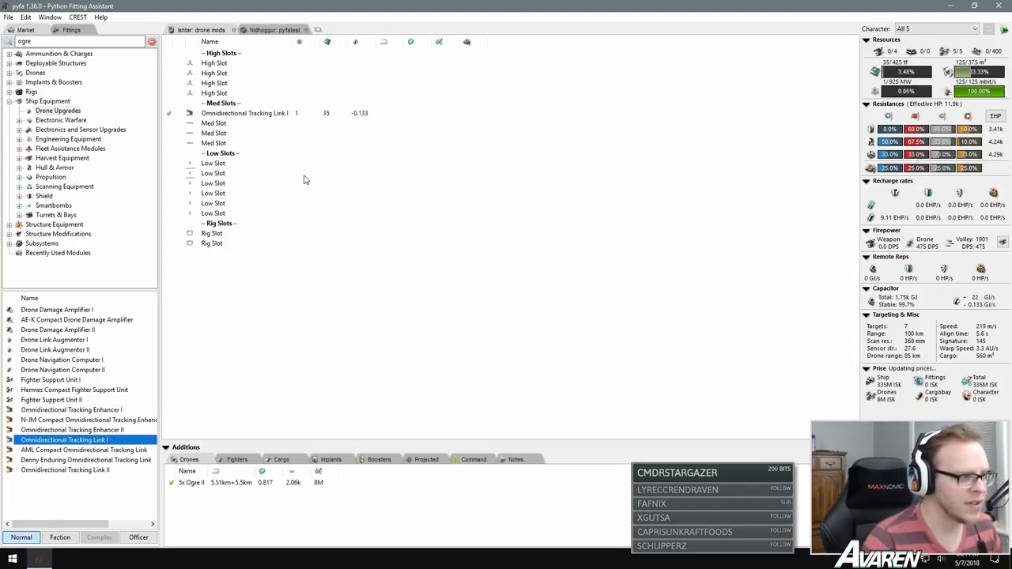
# Step: Check which script charges the Omnidirectional Tracking Link I accepts, without loading one
pyautogui.click(258, 116)
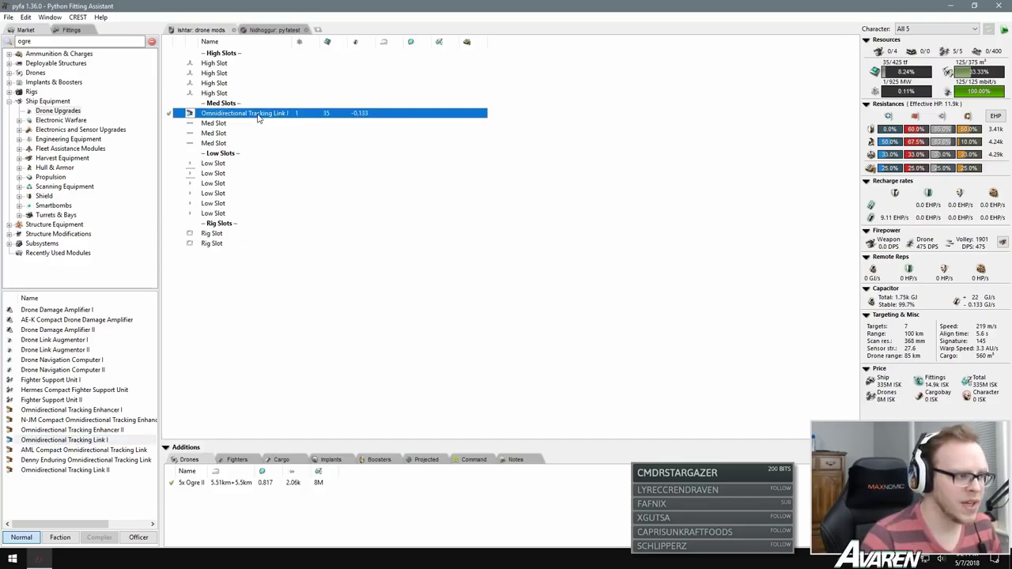
pyautogui.rightClick(258, 116)
pyautogui.moveTo(302, 124)
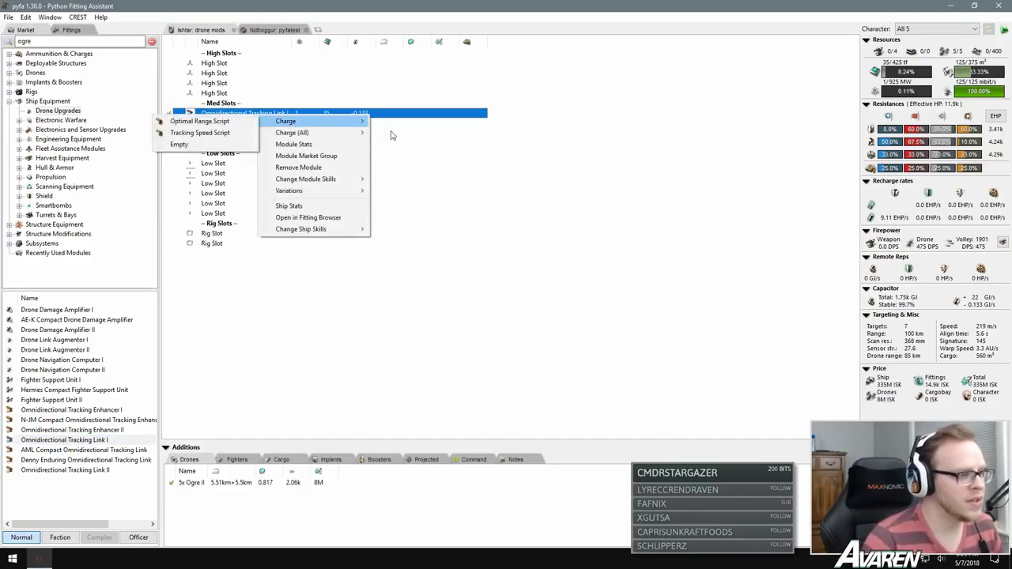
pyautogui.click(453, 283)
pyautogui.click(241, 114)
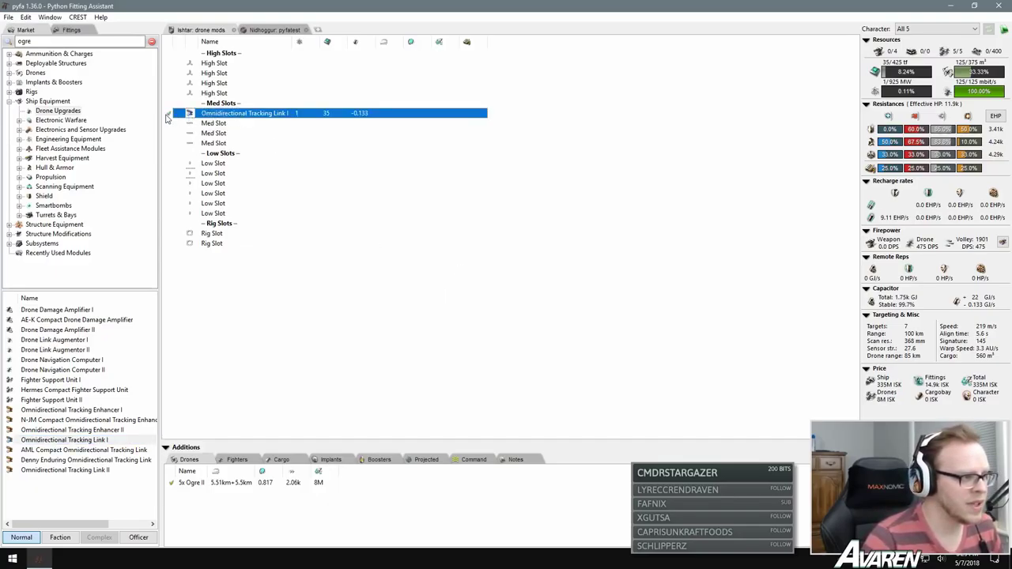
pyautogui.rightClick(238, 116)
pyautogui.click(228, 351)
pyautogui.click(229, 352)
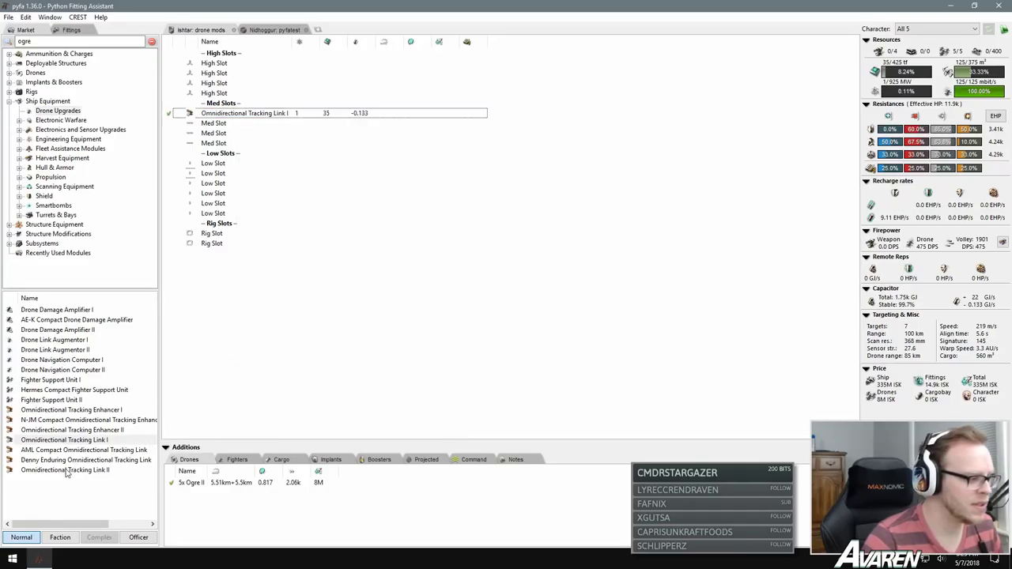
# Step: Toggle the Omnidirectional Tracking Link I's activation state and check its capacitor use, leaving it active
pyautogui.click(229, 116)
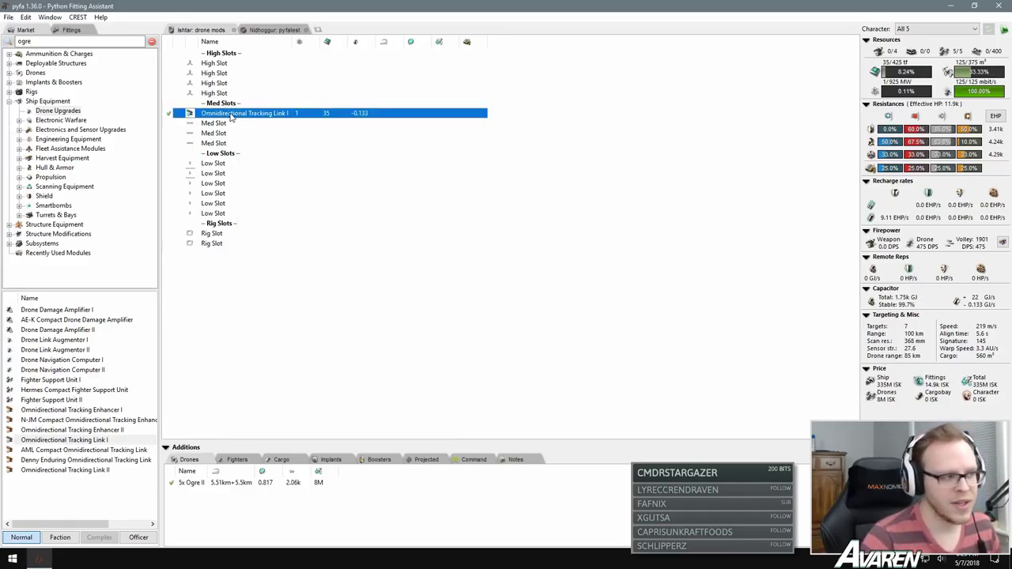
pyautogui.click(169, 115)
pyautogui.click(169, 115)
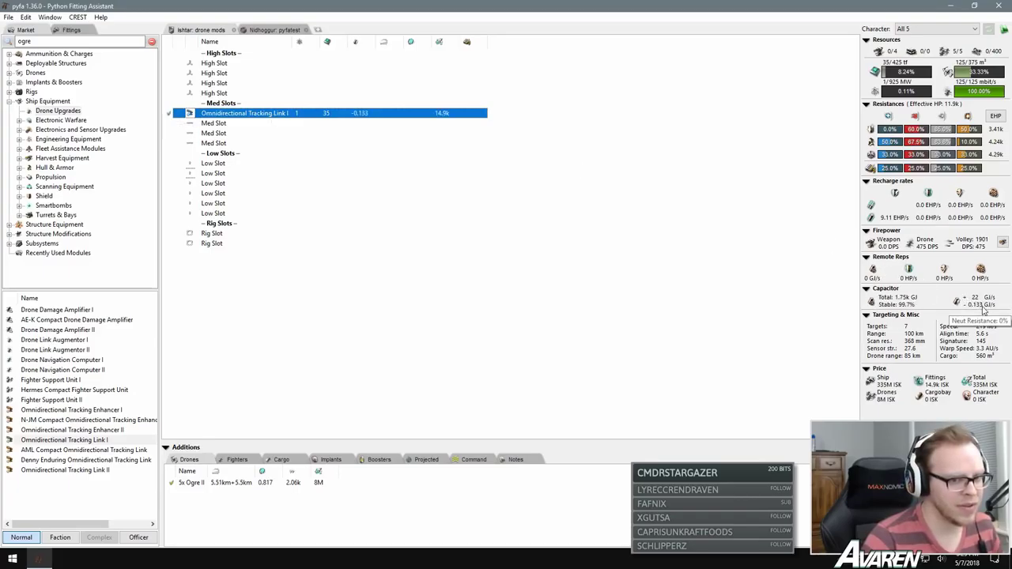
pyautogui.click(171, 116)
pyautogui.click(171, 115)
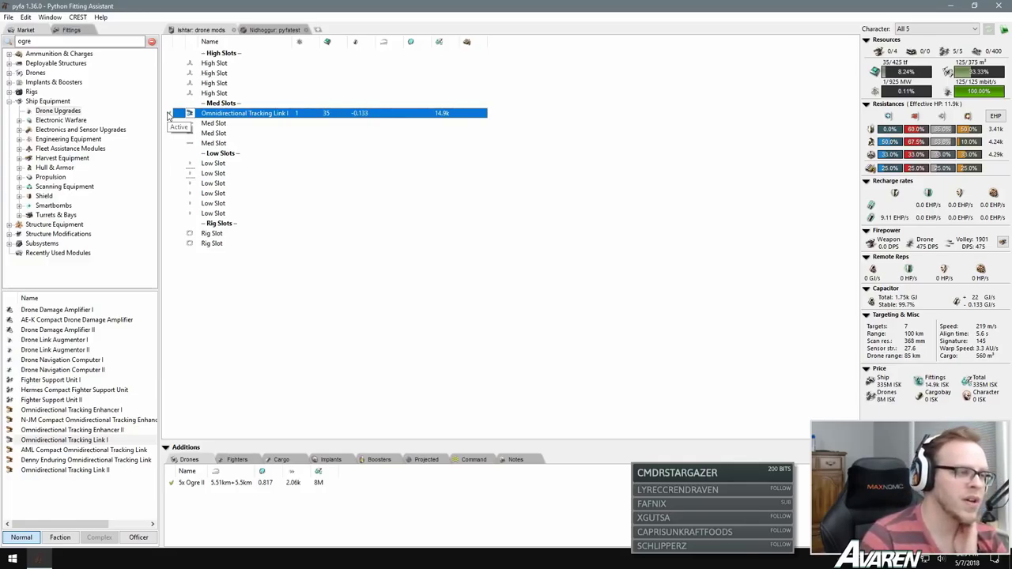
# Step: Load an Optimal Range Script into the Omnidirectional Tracking Link I
pyautogui.rightClick(229, 116)
pyautogui.moveTo(267, 124)
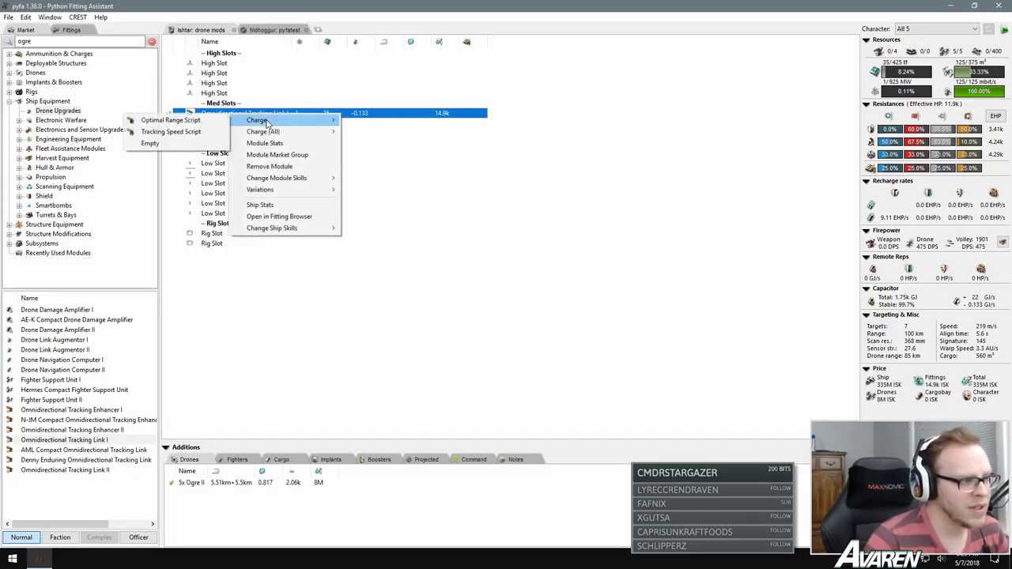
pyautogui.click(170, 121)
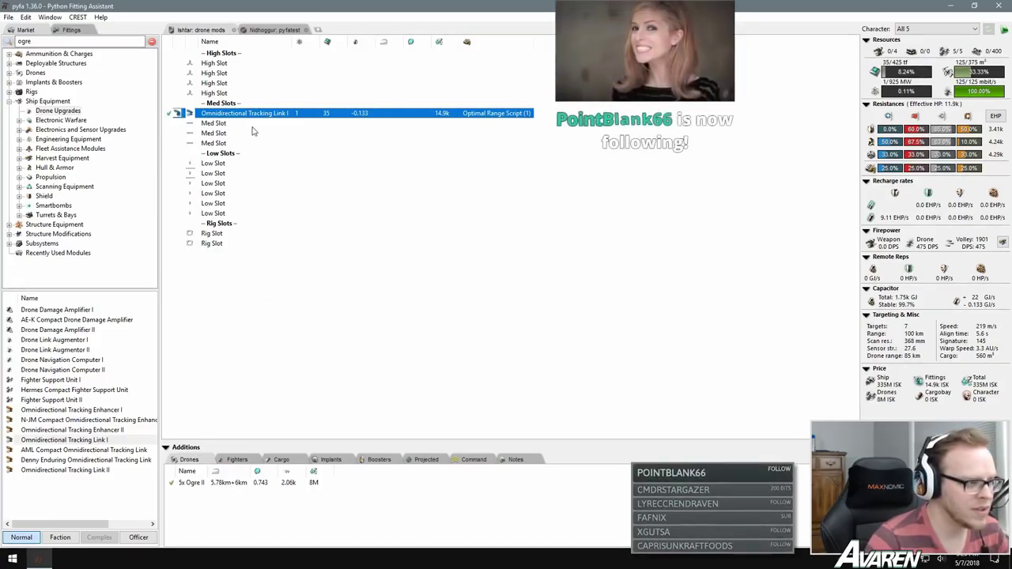
# Step: Replace the link's charge with a Tracking Speed Script and check the Ogre IIs' range and tracking speed
pyautogui.rightClick(239, 116)
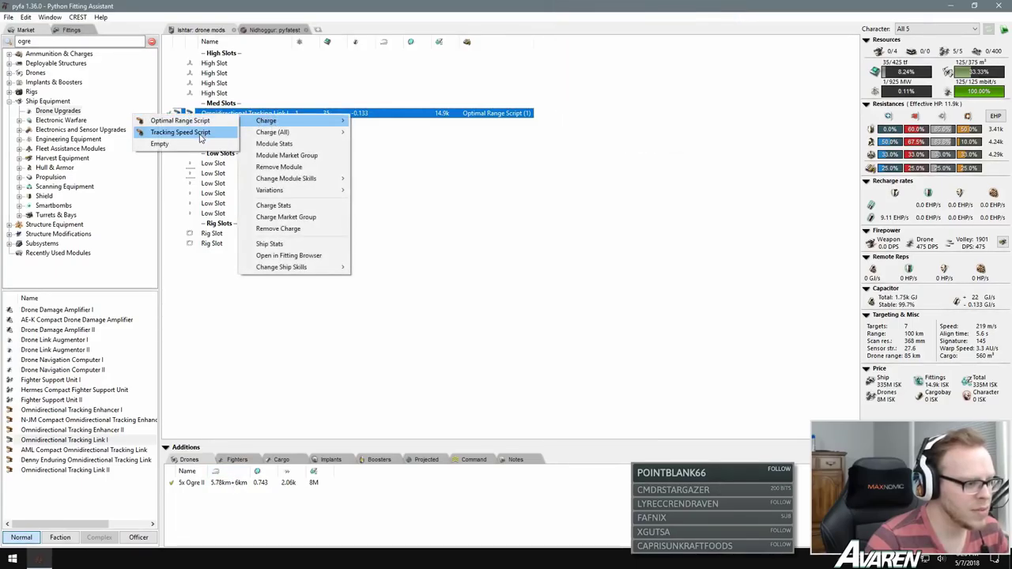
pyautogui.click(201, 133)
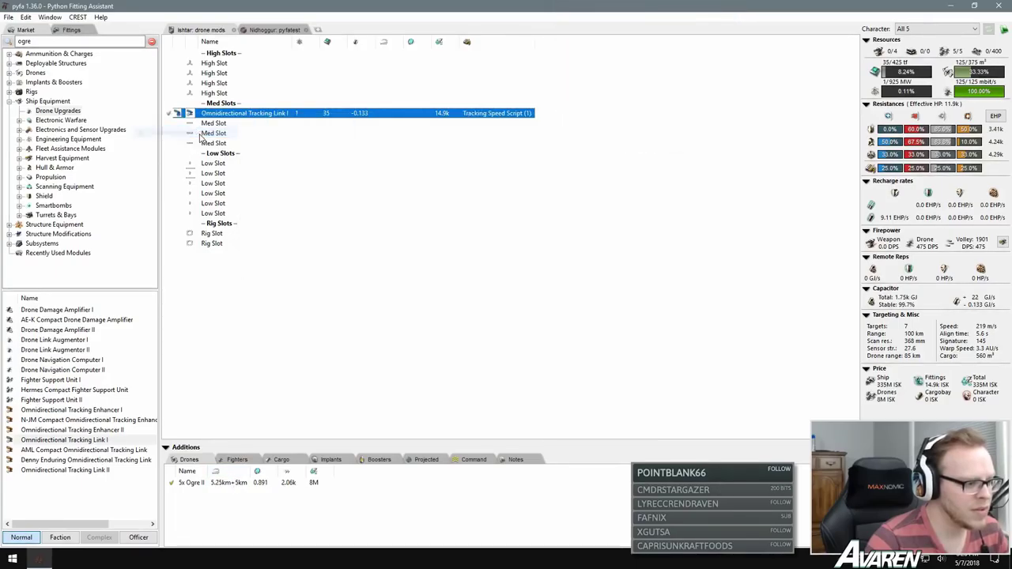
pyautogui.click(226, 489)
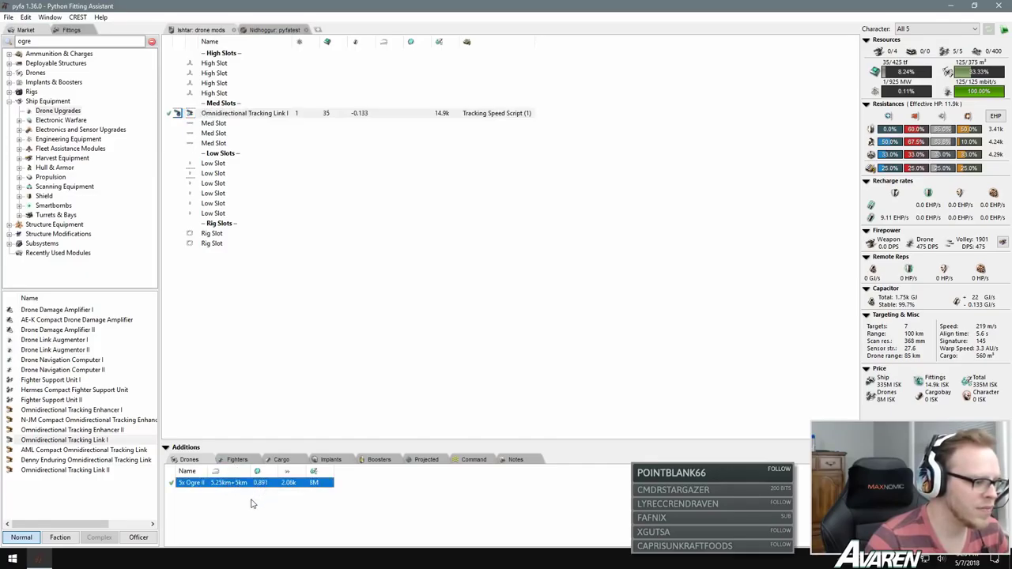
pyautogui.click(252, 501)
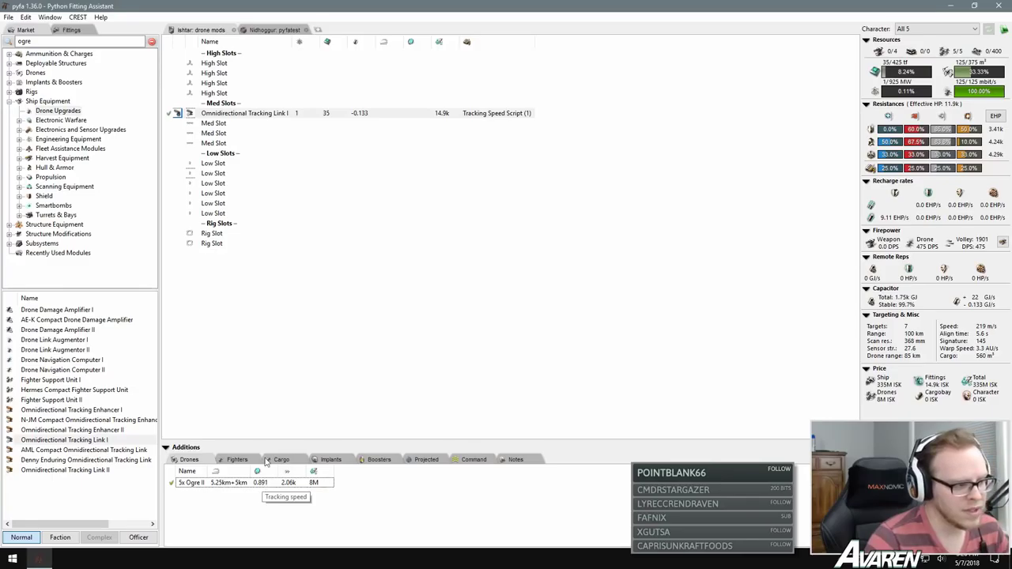
# Step: Unload the script from the Omnidirectional Tracking Link I and remove the module from the Ishtar
pyautogui.click(177, 113)
pyautogui.click(175, 114)
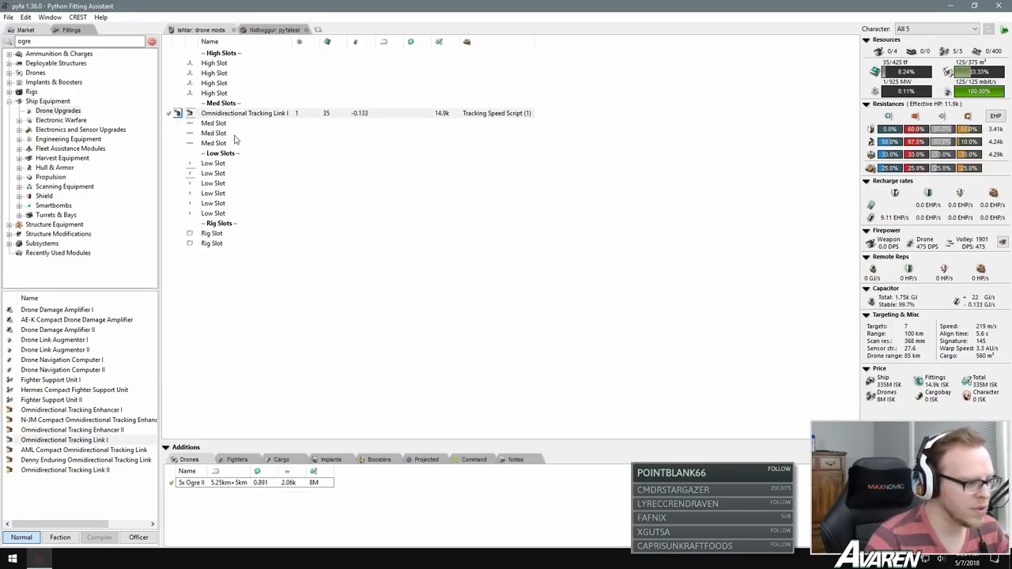
pyautogui.rightClick(257, 113)
pyautogui.moveTo(290, 124)
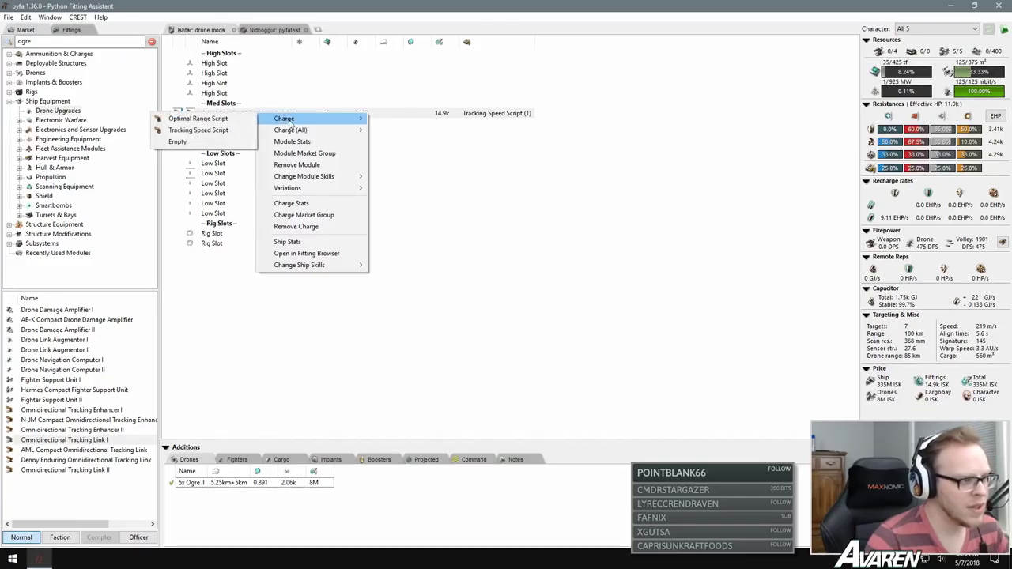
pyautogui.click(210, 143)
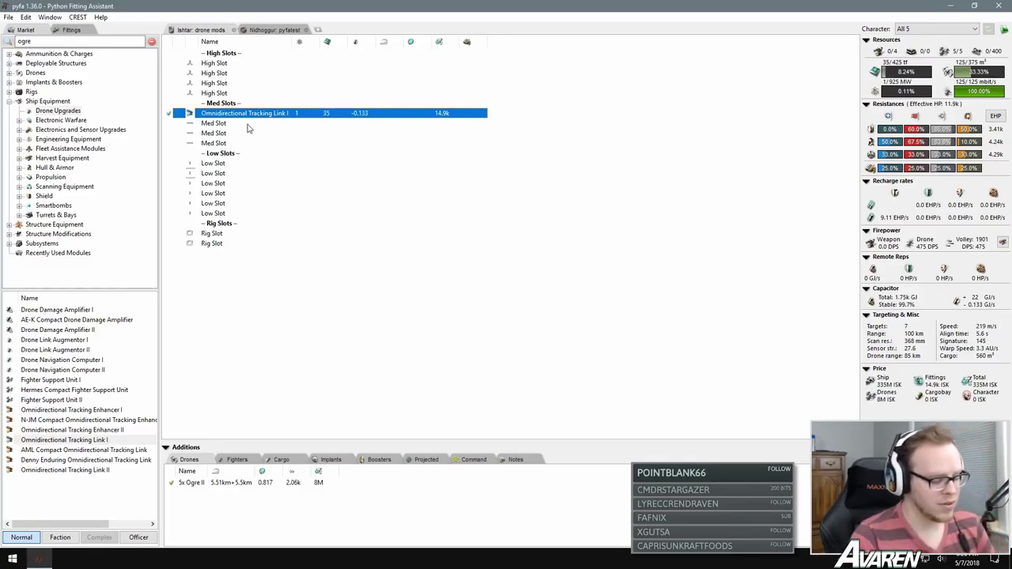
pyautogui.press('Delete')
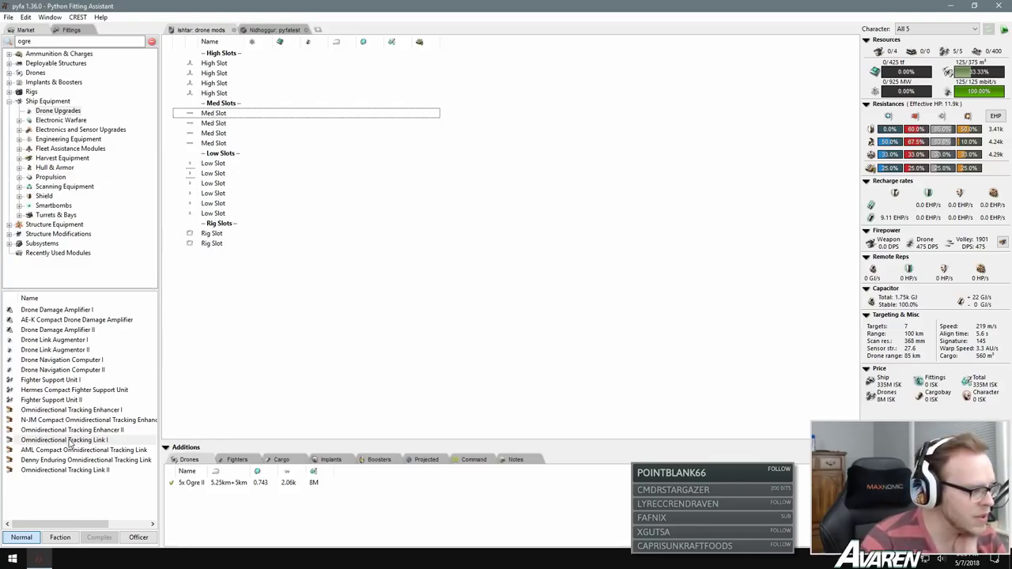
# Step: Fit an Omnidirectional Tracking Link II to the first med slot and compare its overheated and active states
pyautogui.doubleClick(75, 470)
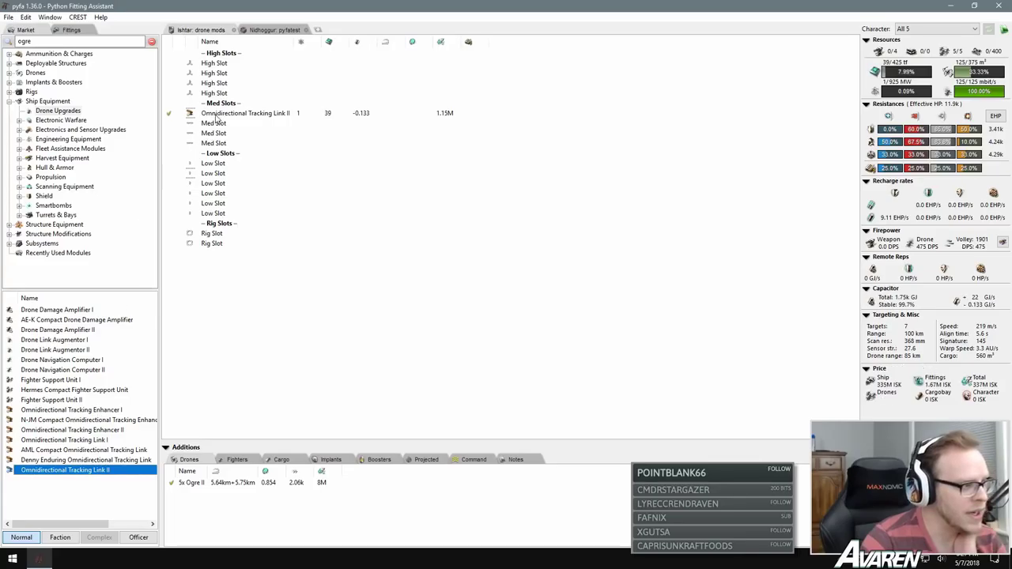
pyautogui.click(169, 115)
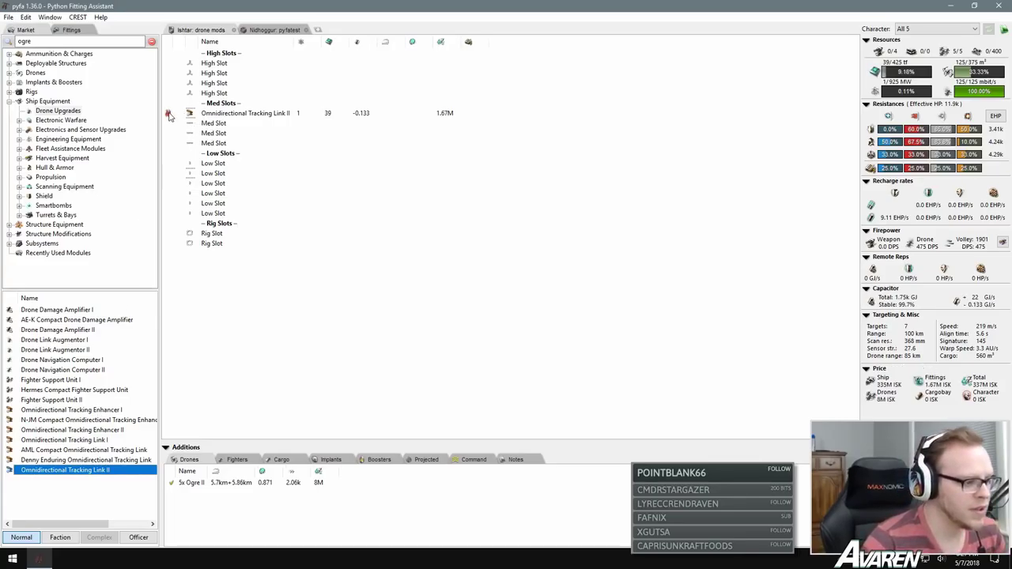
pyautogui.click(168, 113)
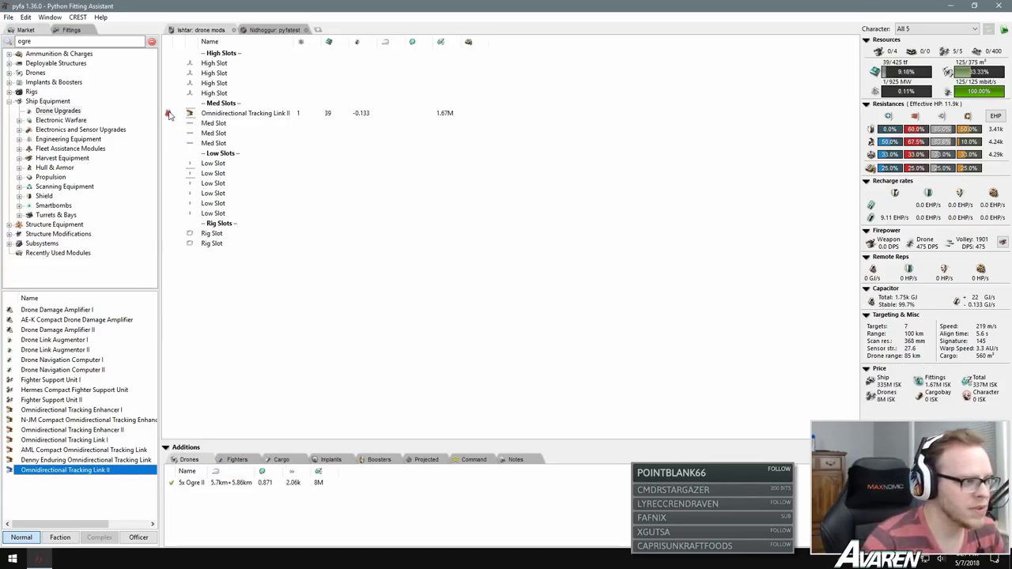
# Step: Fit a Denny Enduring Omnidirectional Tracking Link alongside the Omnidirectional Tracking Link II
pyautogui.click(83, 440)
pyautogui.click(88, 449)
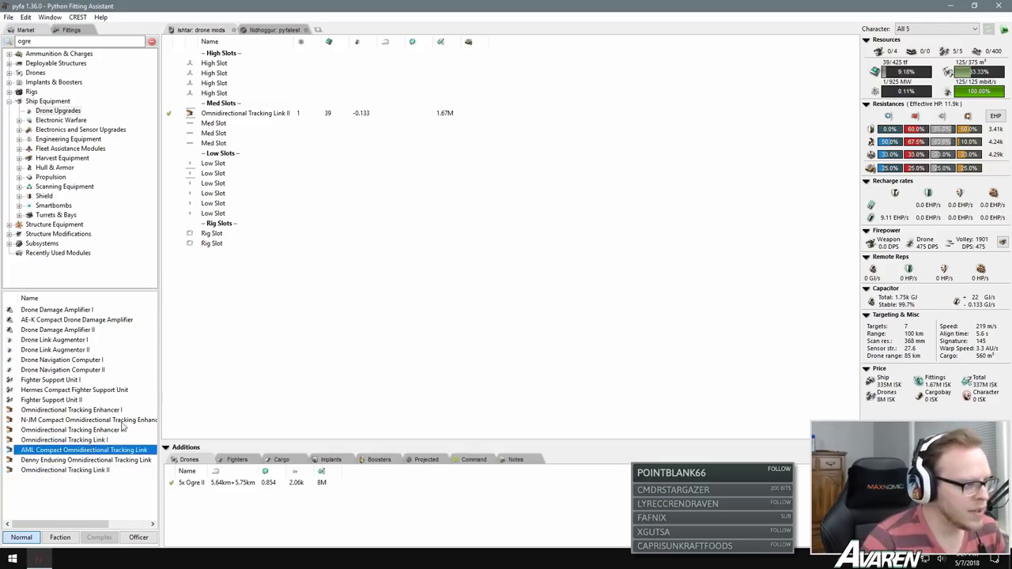
pyautogui.click(91, 461)
pyautogui.doubleClick(91, 461)
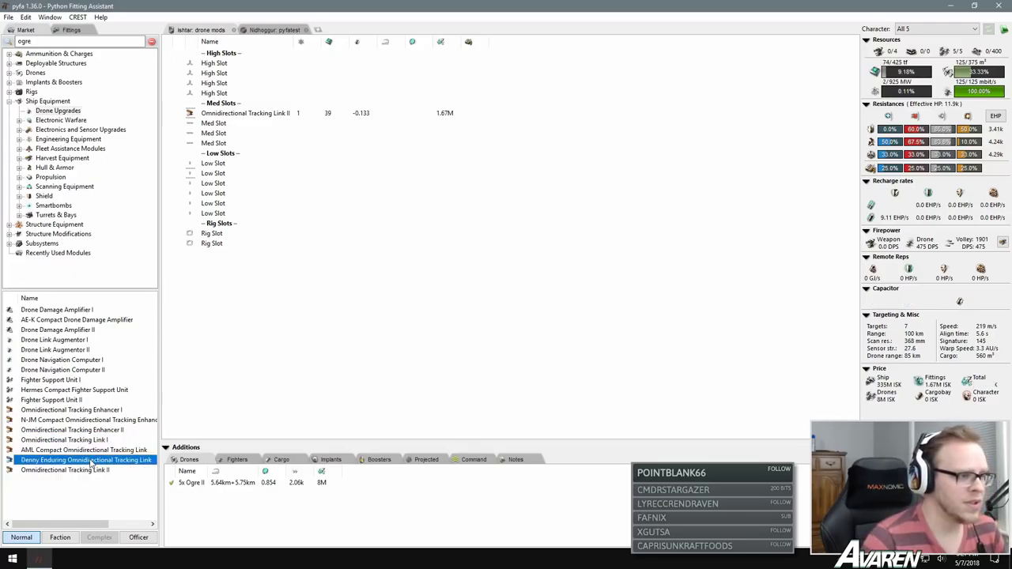
# Step: Check the Denny Enduring link's capacitor usage and fit another Omnidirectional Tracking Link II in the third med slot
pyautogui.click(409, 126)
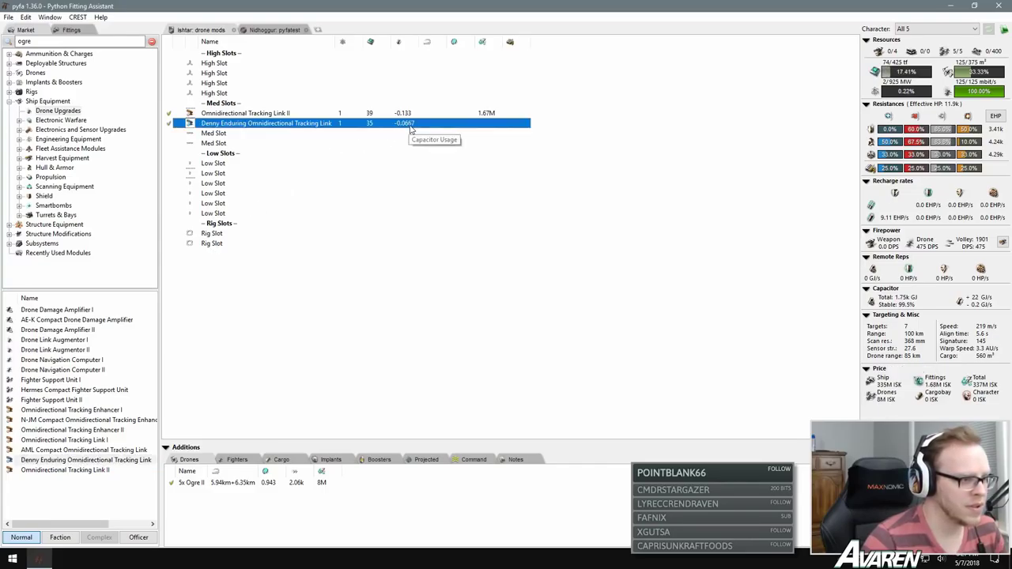
pyautogui.doubleClick(89, 471)
pyautogui.click(263, 135)
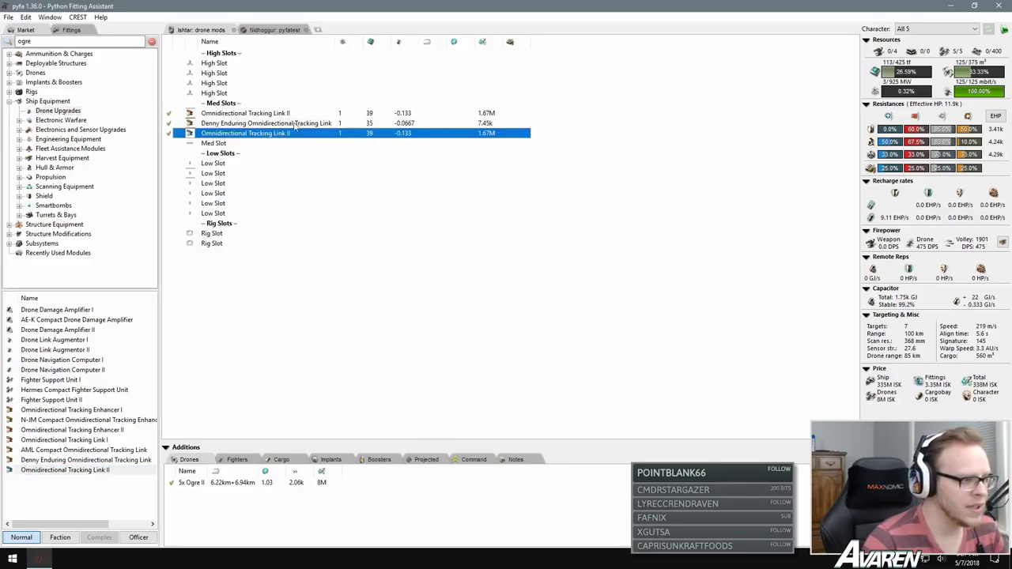
# Step: Remove all the omnidirectional tracking links from the Ishtar's med slots
pyautogui.press('Delete')
pyautogui.press('Delete')
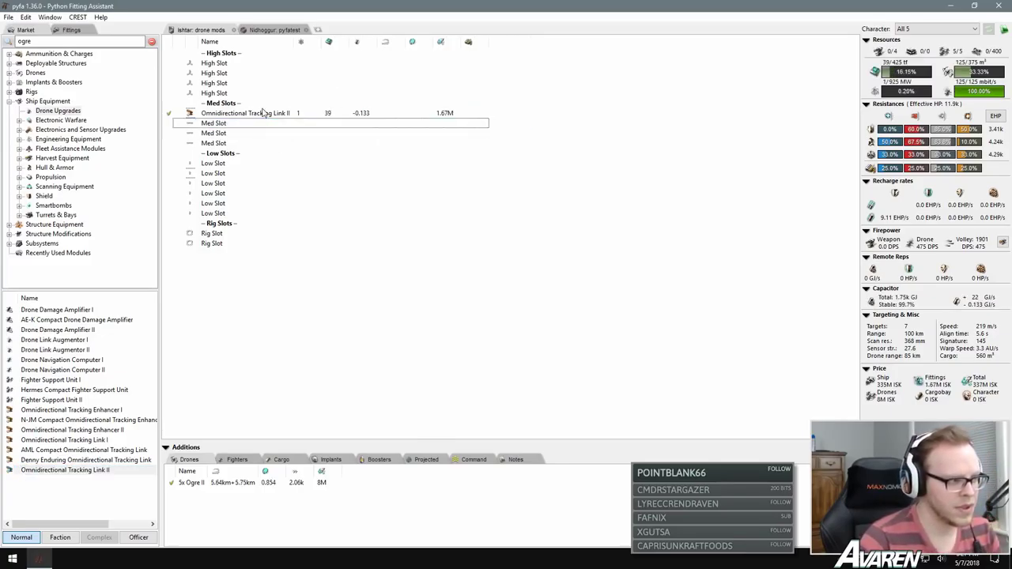
pyautogui.click(262, 113)
pyautogui.press('Delete')
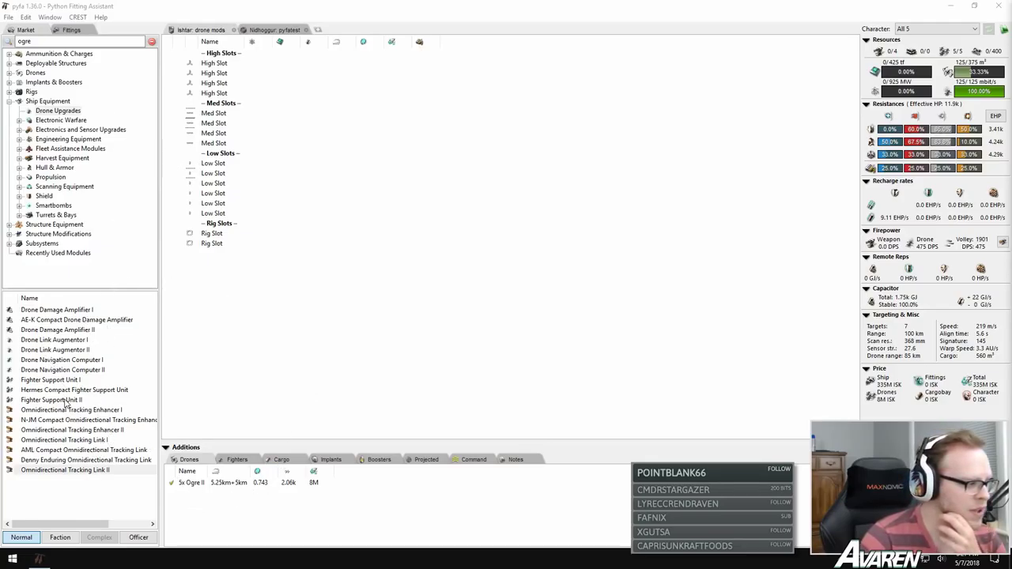
# Step: Review the drone upgrade modules from damage amplifiers through link augmentors, navigation computers and fighter support units to omnidirectional tracking modules
pyautogui.click(50, 312)
pyautogui.click(65, 331)
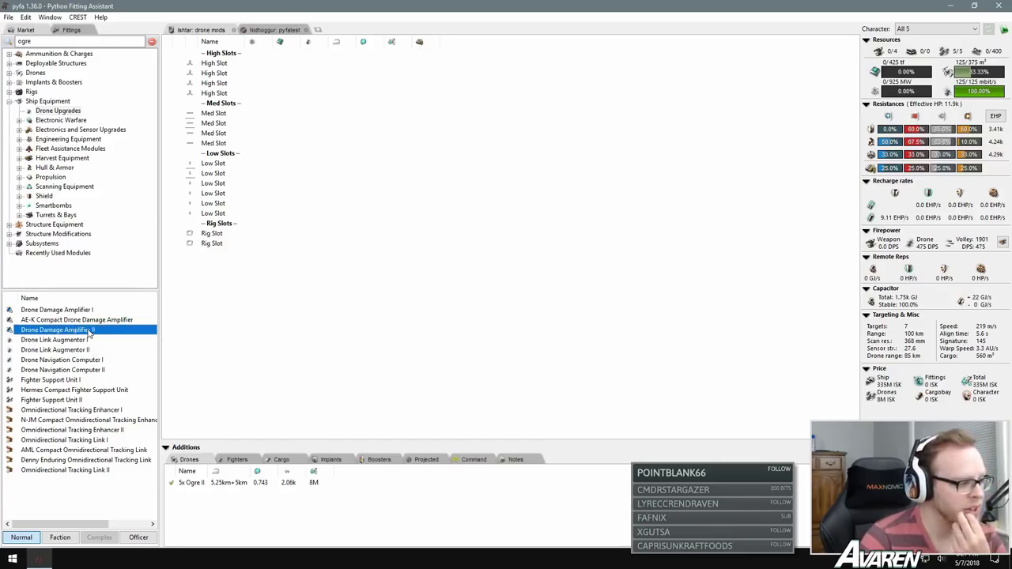
pyautogui.click(88, 341)
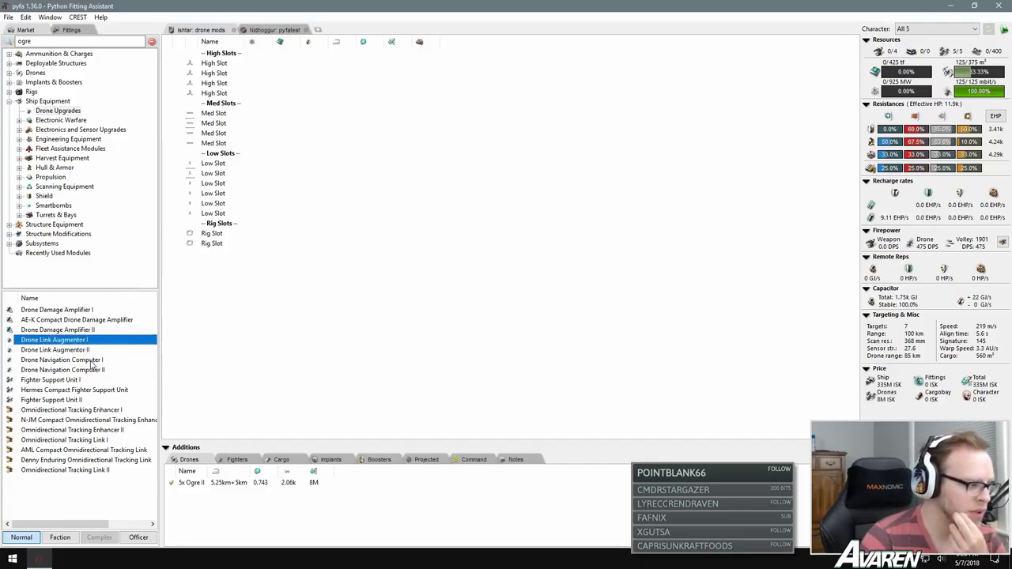
pyautogui.click(88, 361)
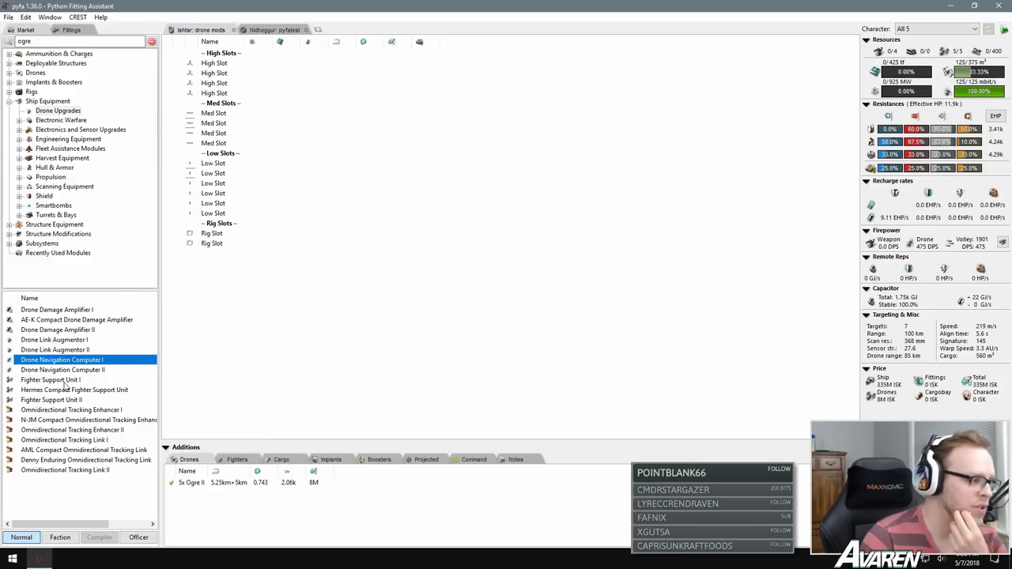
pyautogui.click(65, 381)
pyautogui.click(68, 399)
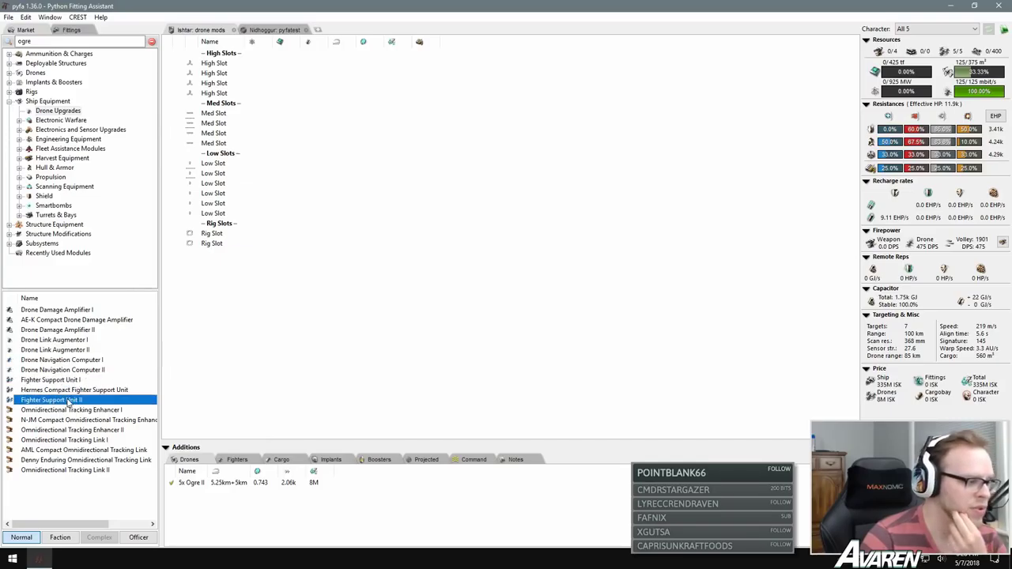
pyautogui.click(77, 410)
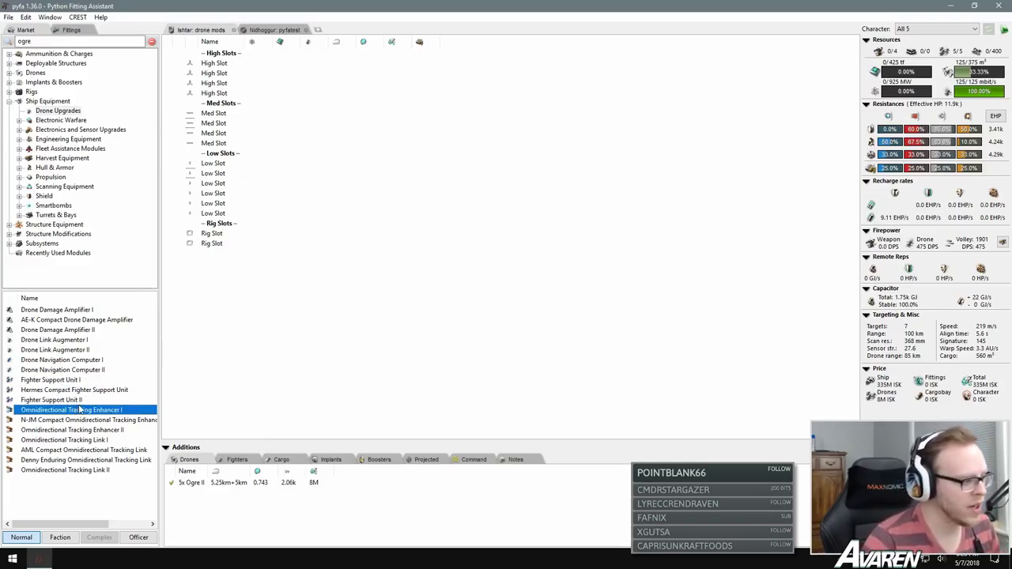
pyautogui.click(100, 471)
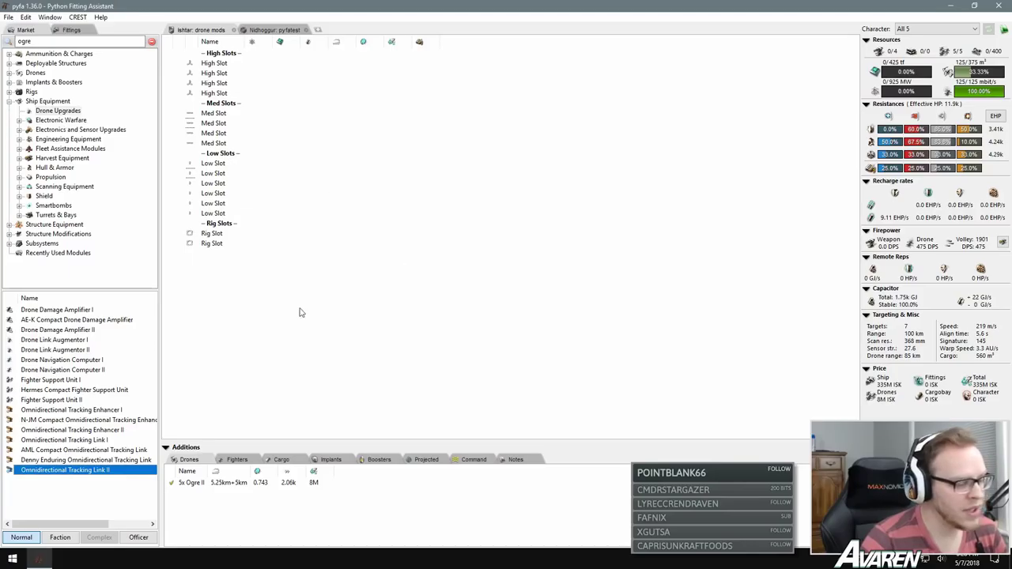
# Step: Expand the Electronic Warfare category and list its Burst Projectors
pyautogui.click(20, 123)
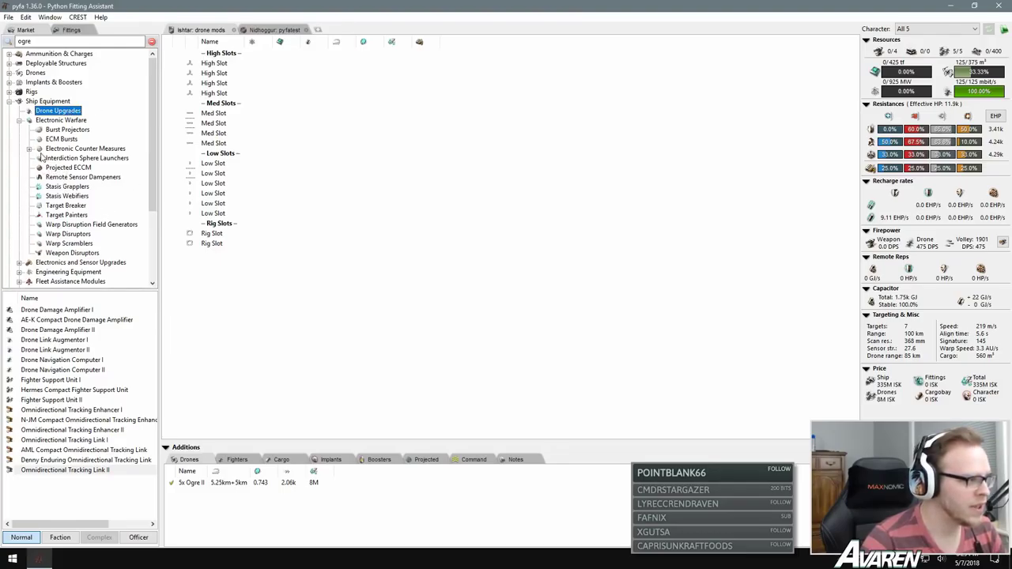
pyautogui.click(29, 148)
pyautogui.click(28, 148)
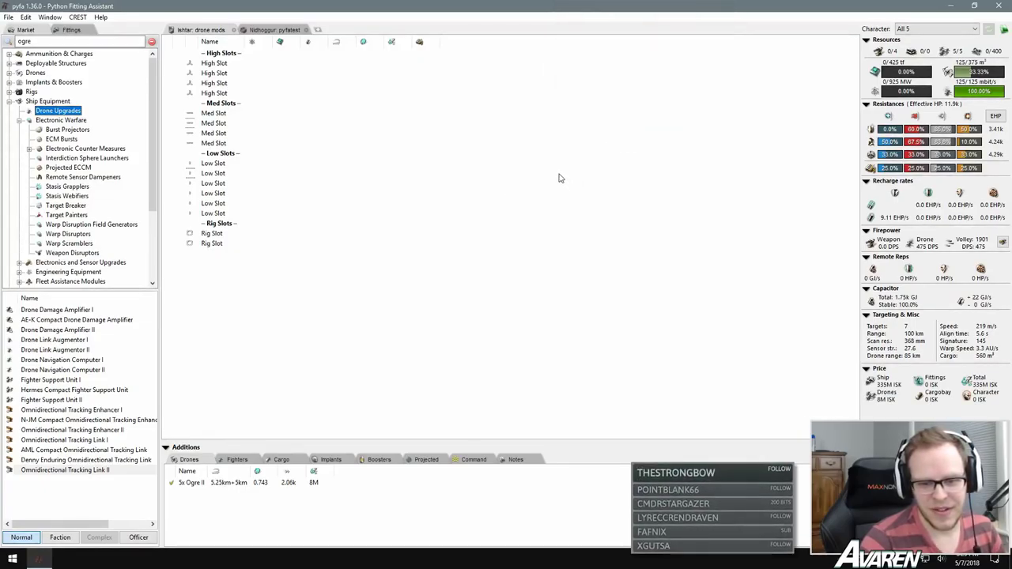
pyautogui.click(65, 129)
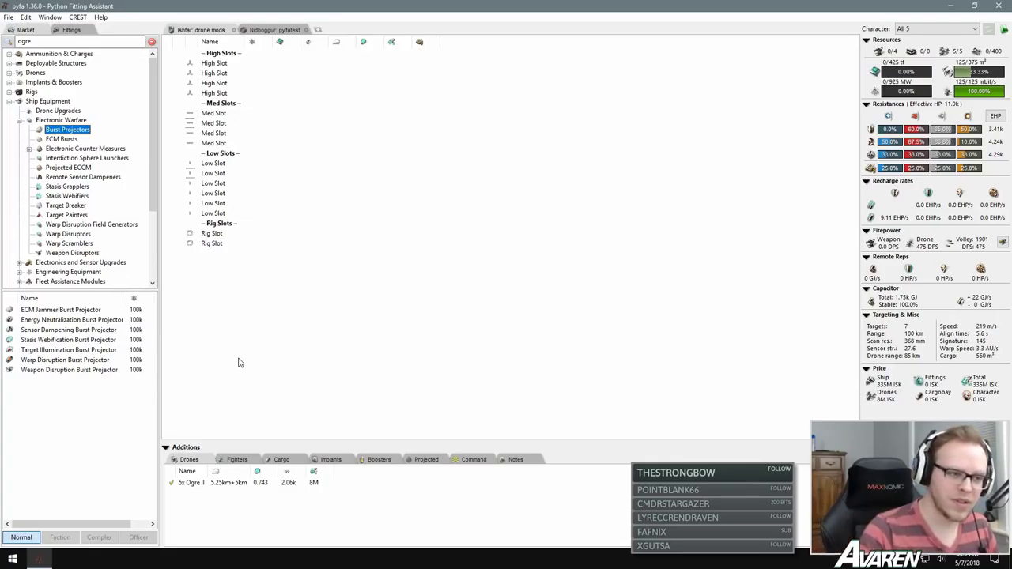
# Step: Go through the burst projectors one by one, from ECM Jammer to Weapon Disruption, and return to Warp Disruption
pyautogui.click(67, 311)
pyautogui.click(77, 320)
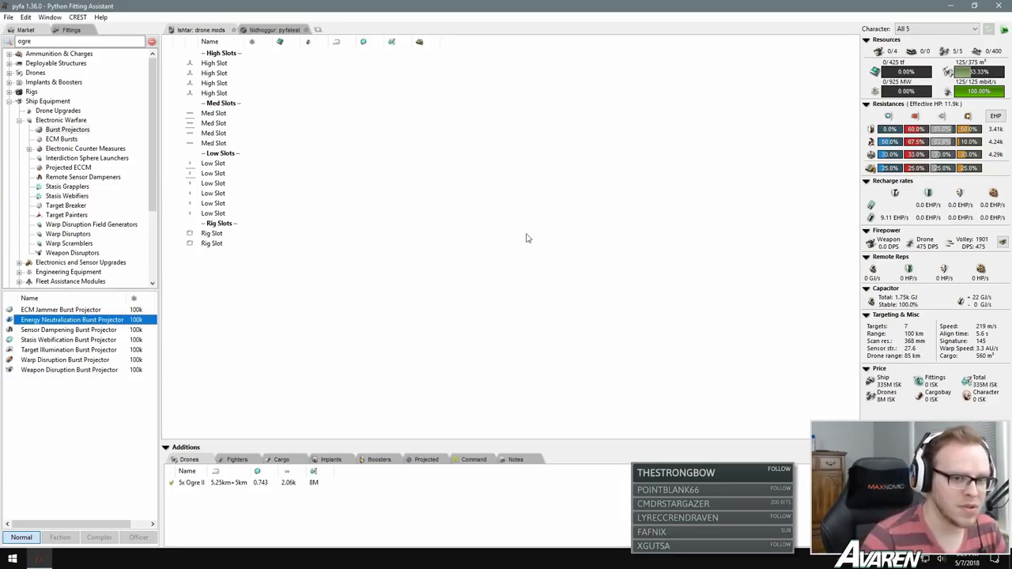
pyautogui.click(80, 331)
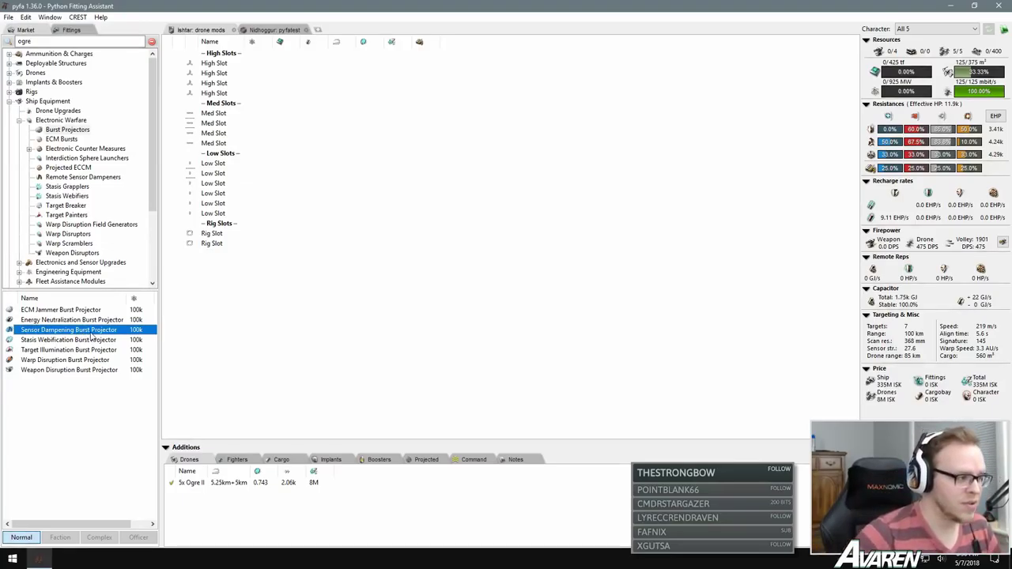
pyautogui.click(92, 341)
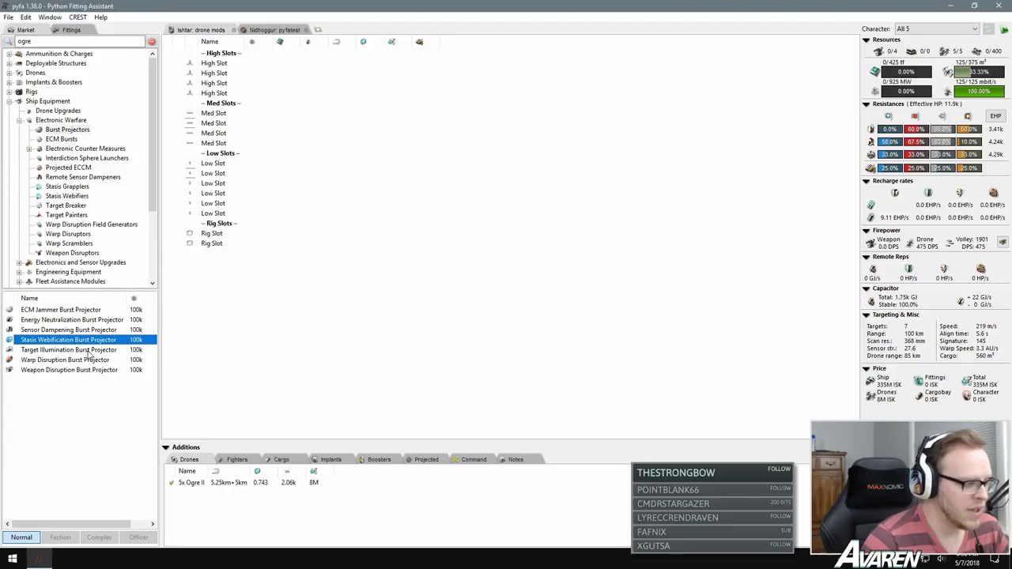
pyautogui.click(93, 350)
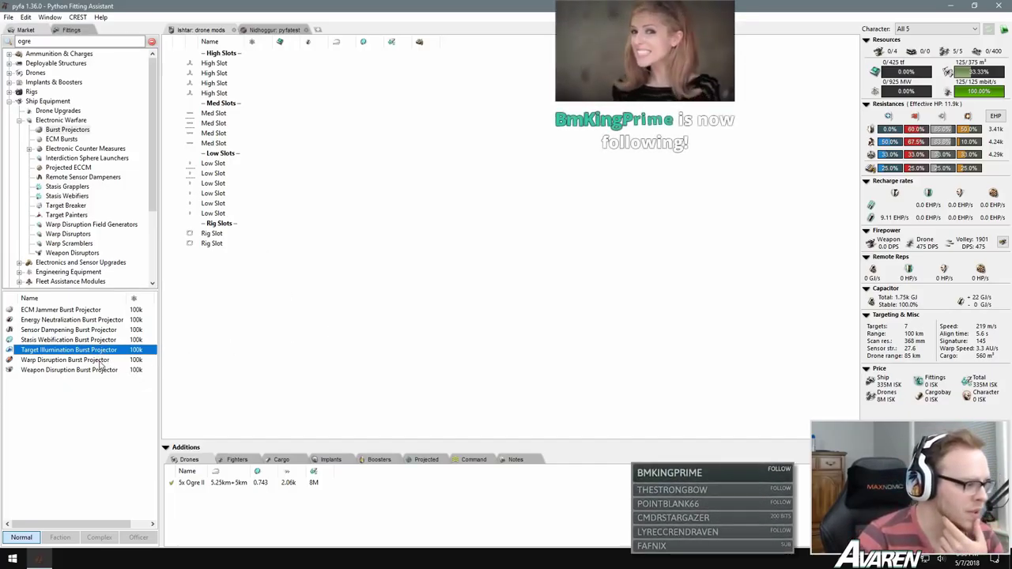
pyautogui.click(103, 361)
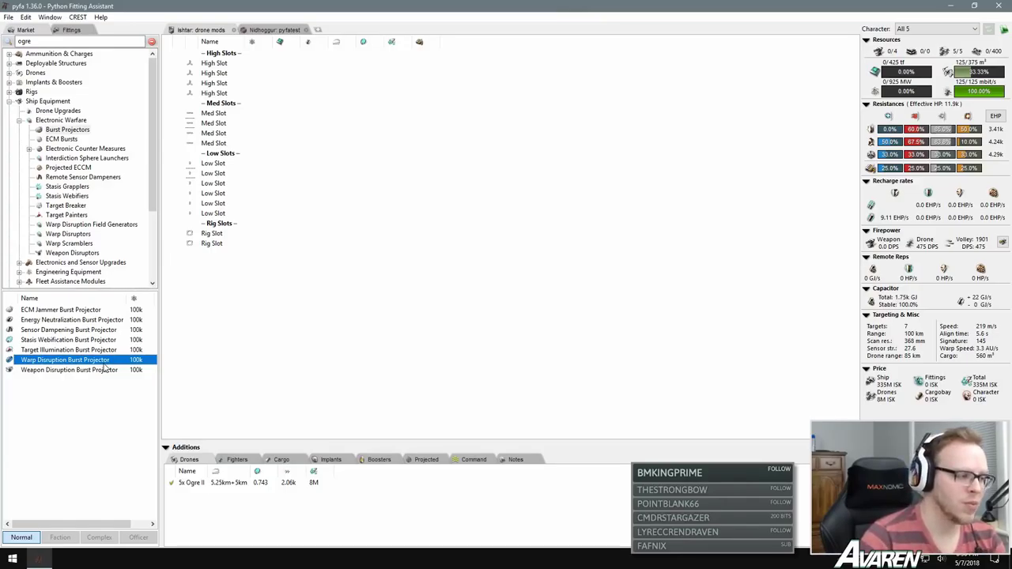
pyautogui.click(92, 370)
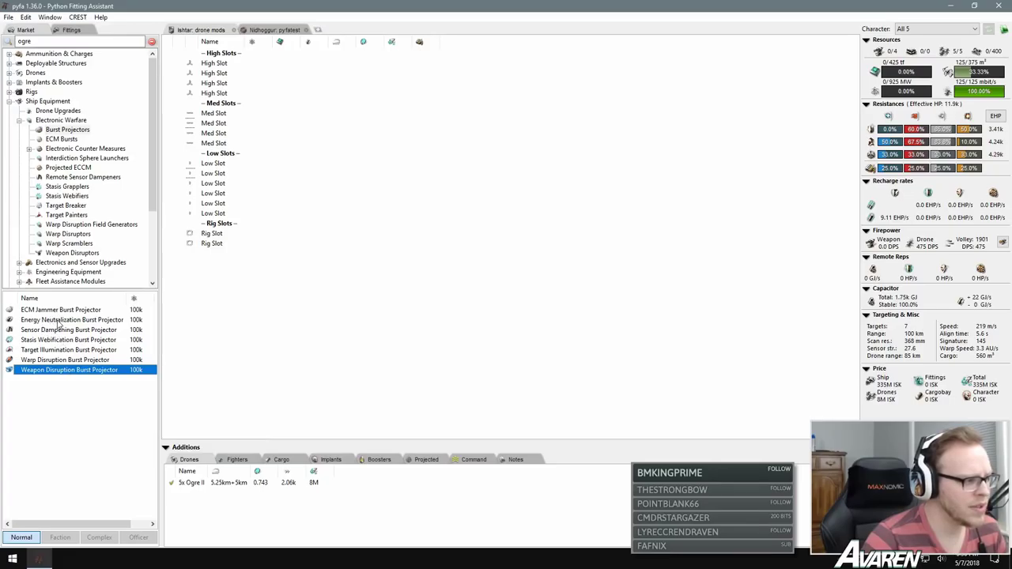
pyautogui.click(58, 361)
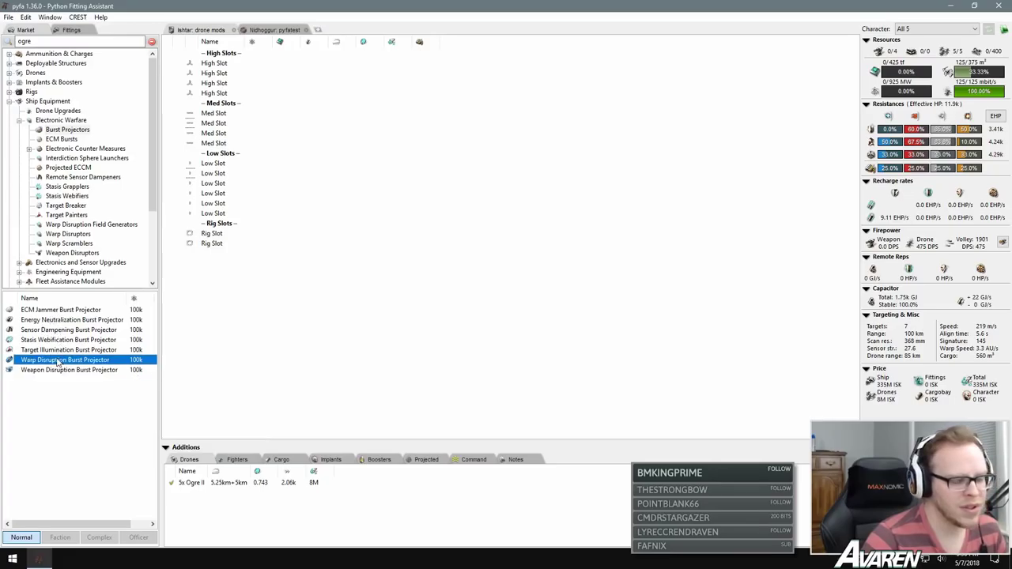
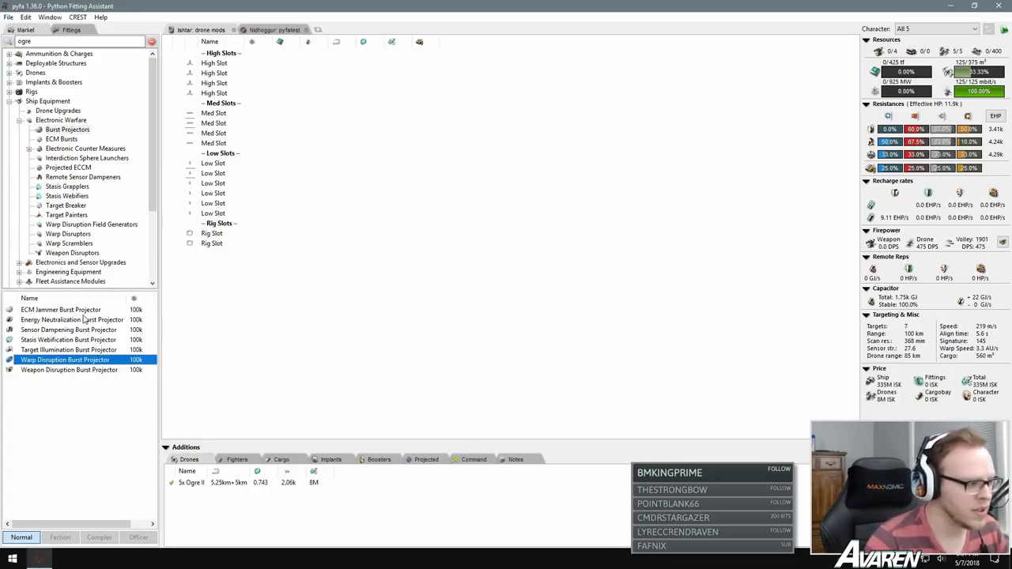
# Step: Examine the Stasis Webification Burst Projector's description and attributes in its module stats, including area range, duration and velocity bonus
pyautogui.rightClick(78, 339)
pyautogui.click(104, 344)
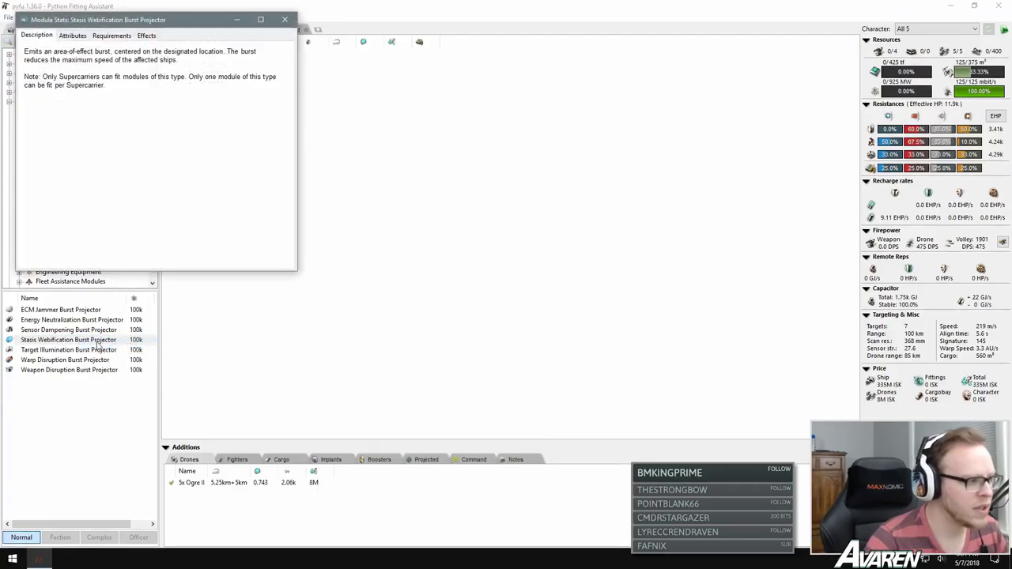
pyautogui.click(76, 38)
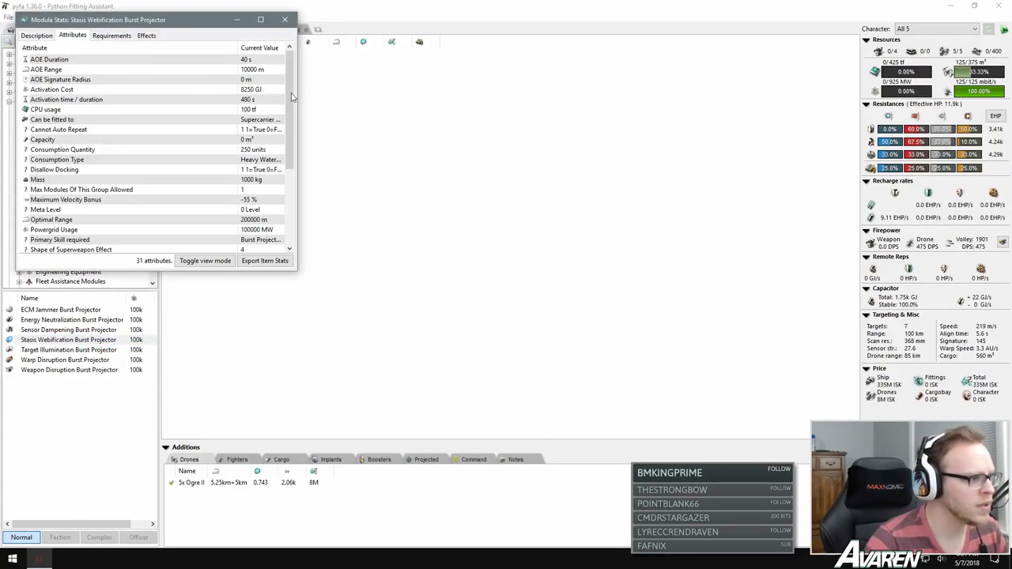
pyautogui.moveTo(292, 111)
pyautogui.mouseDown()
pyautogui.moveTo(292, 189)
pyautogui.moveTo(292, 111)
pyautogui.mouseUp()
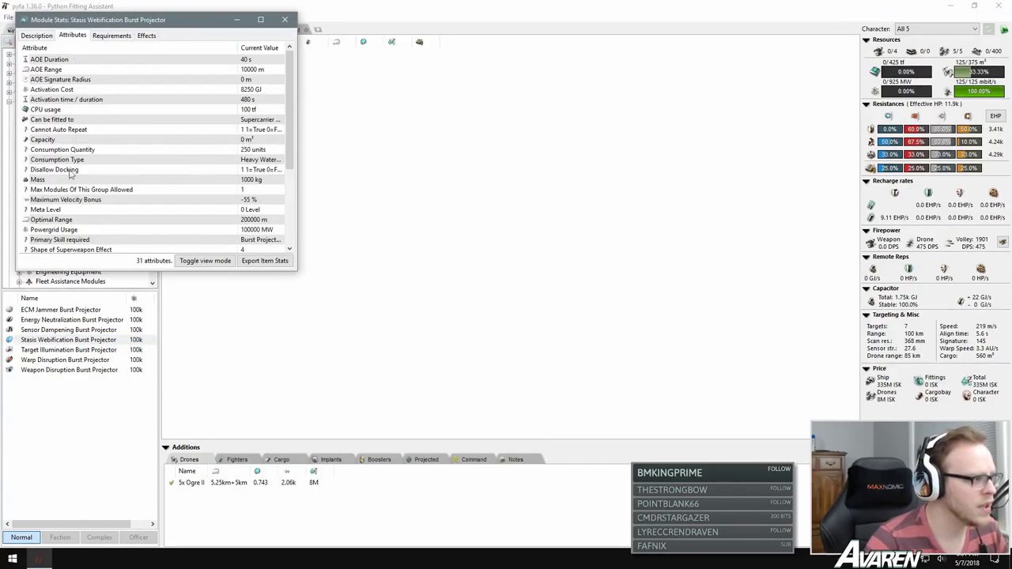
pyautogui.scroll(-2, 79, 155)
pyautogui.scroll(-2, 90, 177)
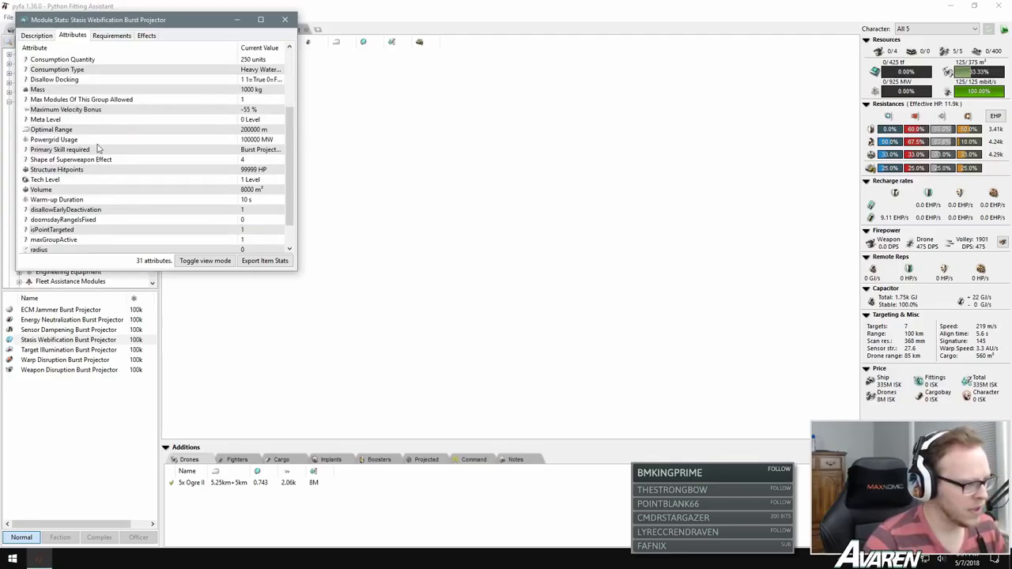
pyautogui.scroll(-1, 98, 192)
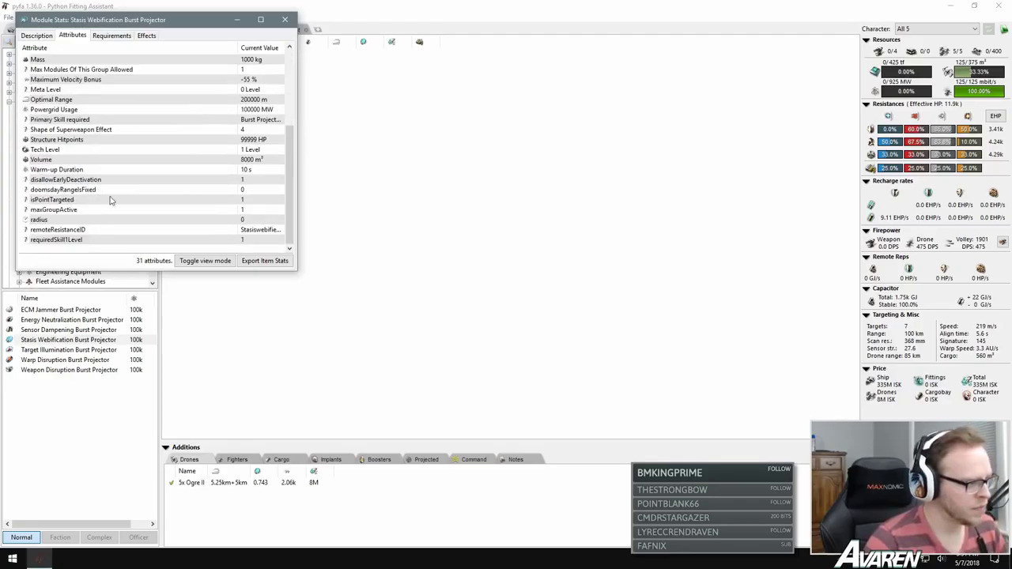
pyautogui.scroll(1, 117, 174)
pyautogui.scroll(3, 117, 174)
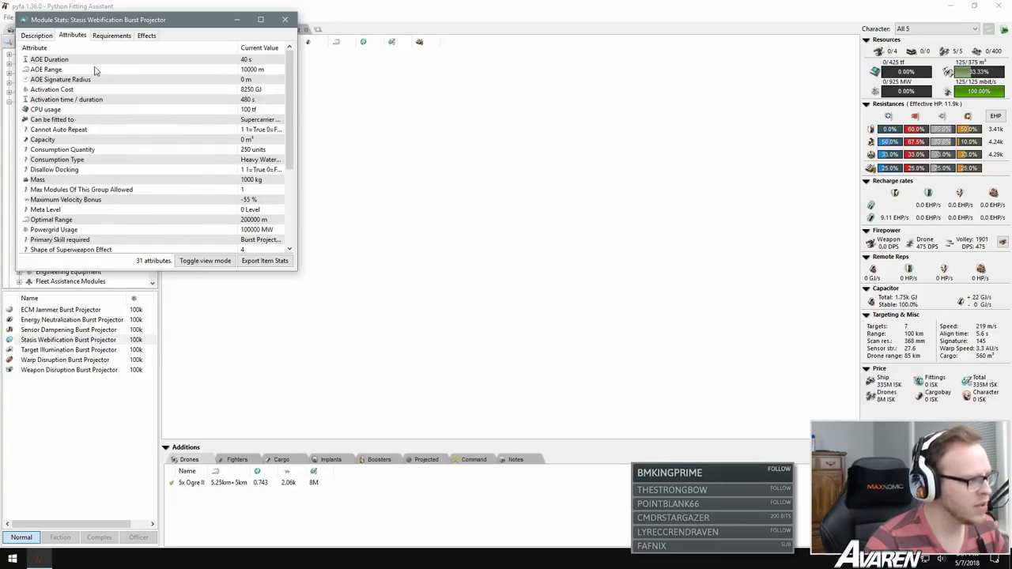
pyautogui.click(33, 36)
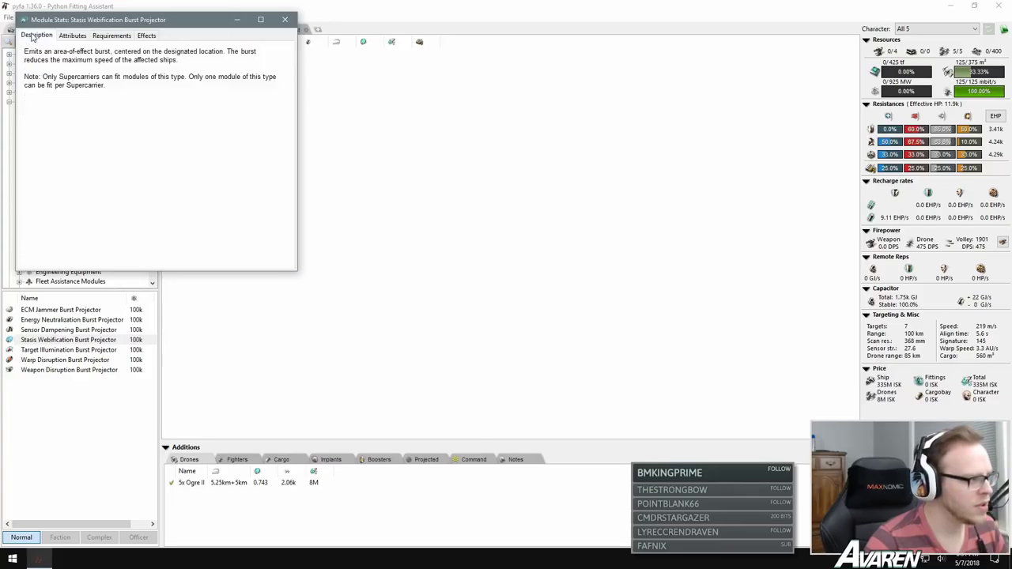
pyautogui.click(292, 21)
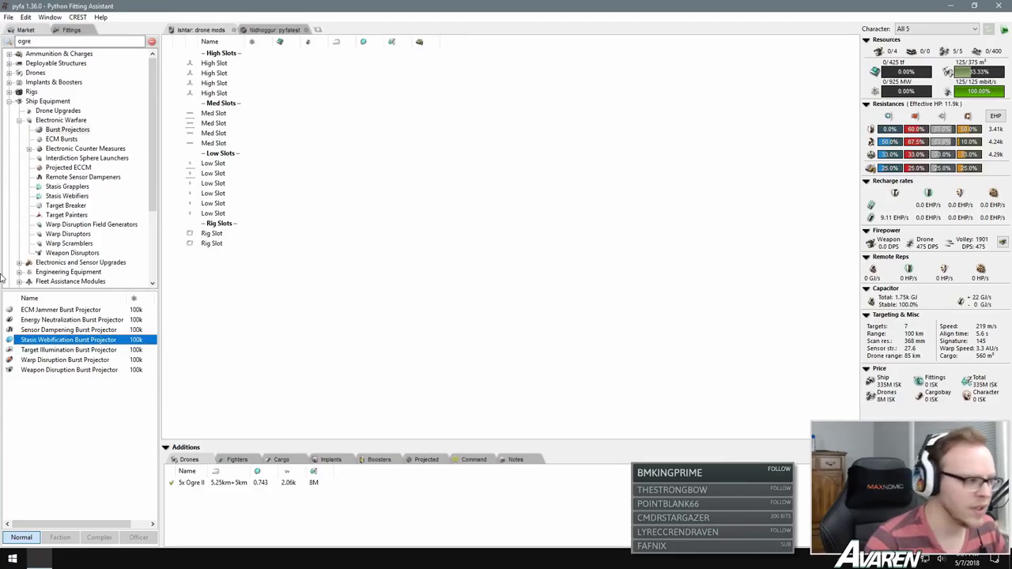
# Step: Revisit the ECM Jammer, Target Illumination and Warp Disruption projectors, and try to fit the Energy Neutralization Burst Projector on the Ishtar
pyautogui.click(57, 313)
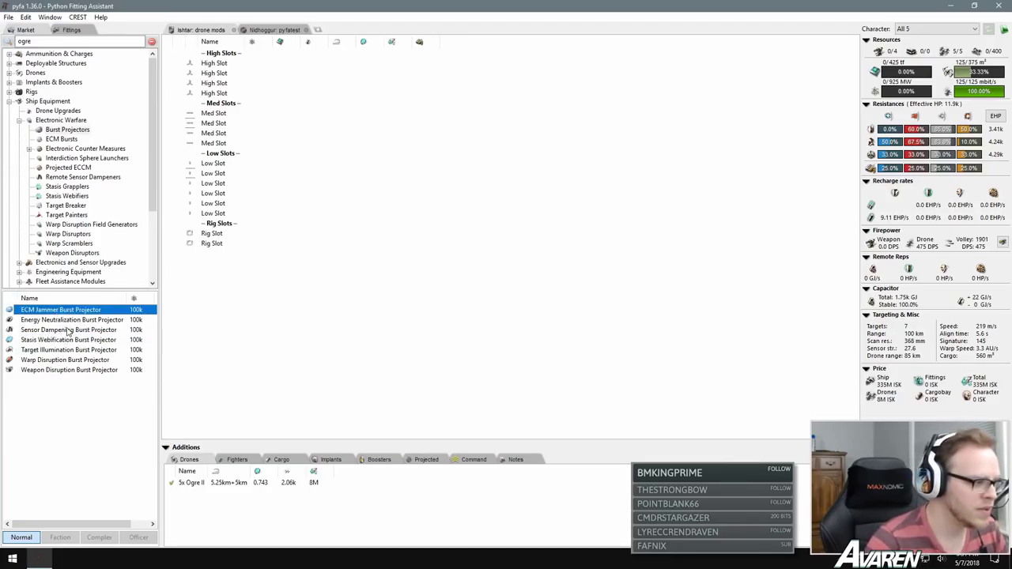
pyautogui.click(67, 324)
pyautogui.click(69, 350)
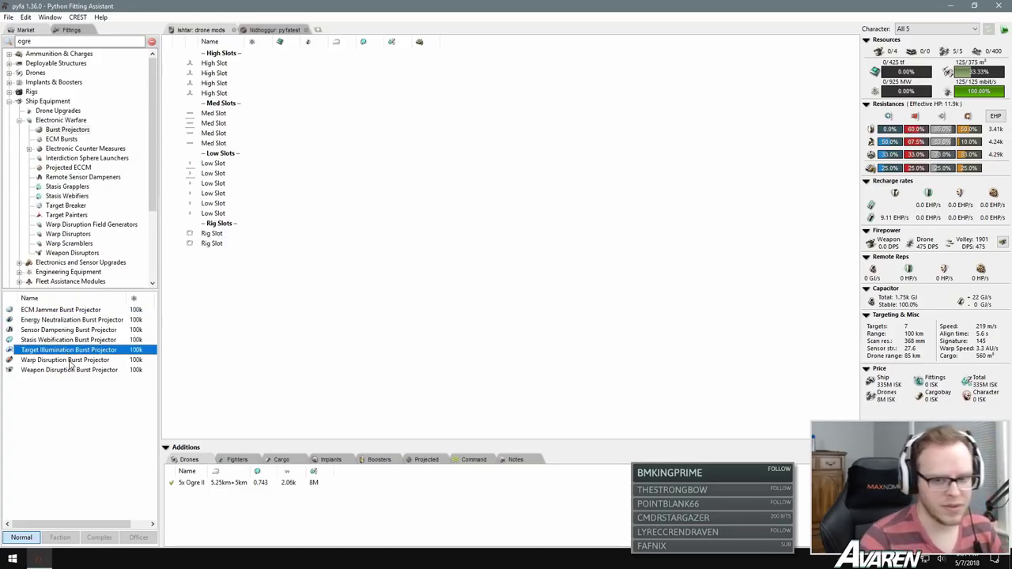
pyautogui.click(70, 360)
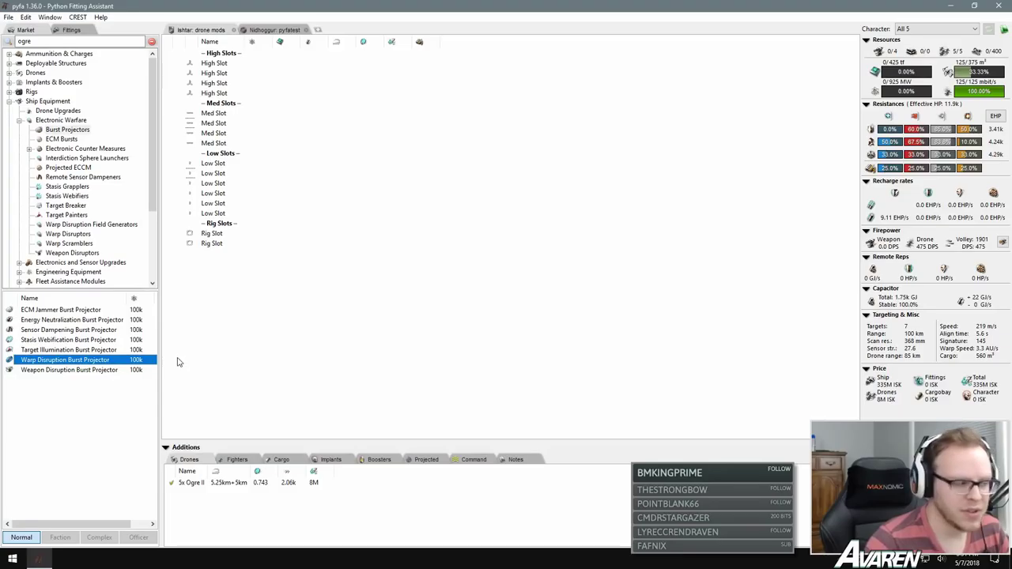
pyautogui.click(59, 312)
pyautogui.click(63, 350)
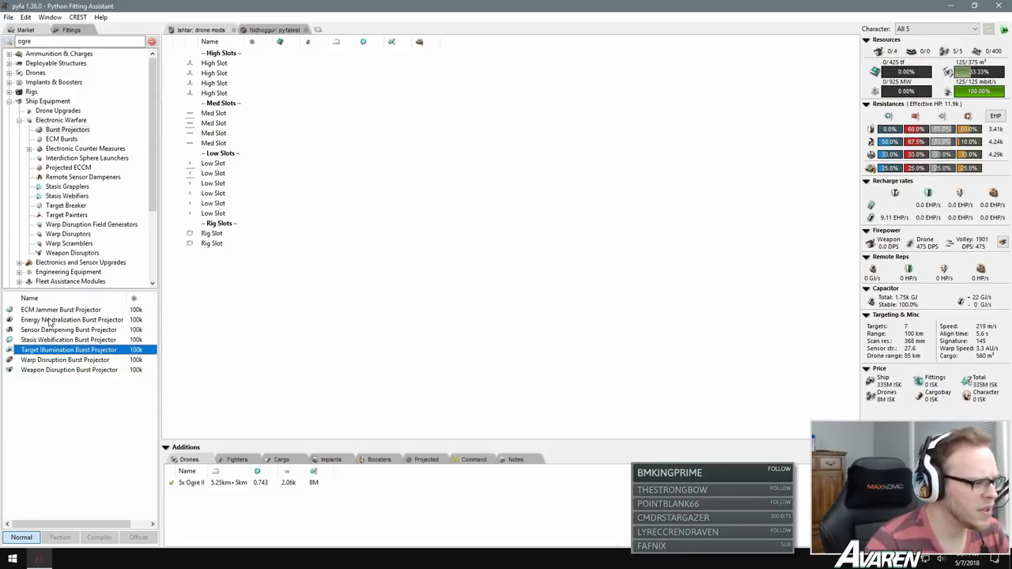
pyautogui.click(49, 320)
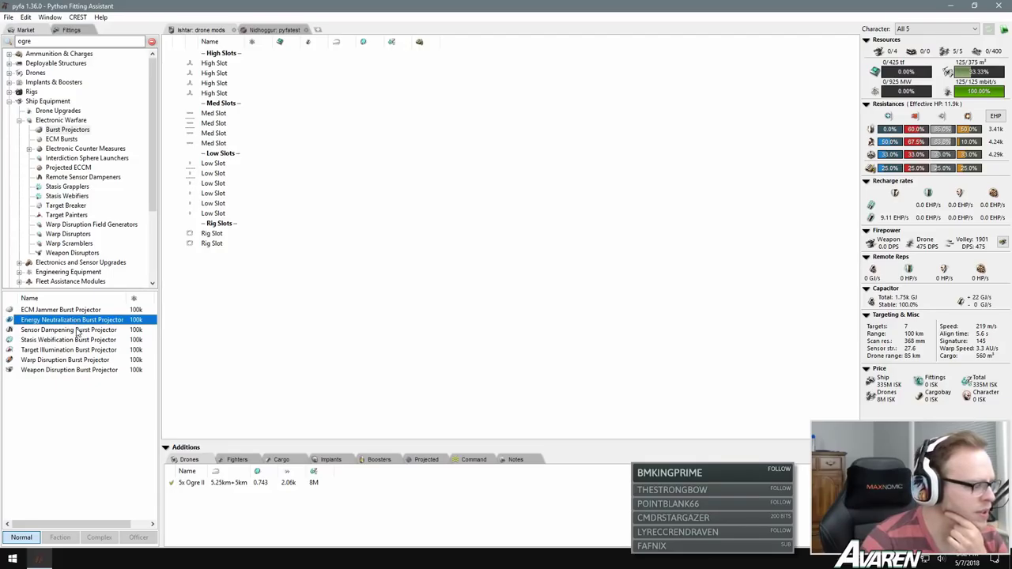
pyautogui.moveTo(79, 321); pyautogui.dragTo(215, 331)
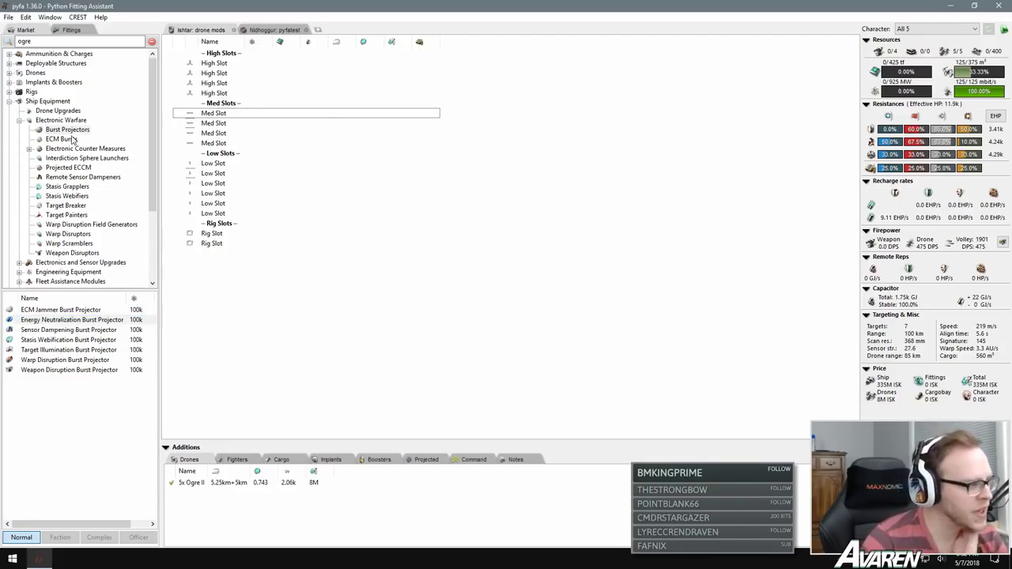
# Step: Revisit the Sensor Dampening, Warp Disruption and ECM Jammer burst projectors in the module list
pyautogui.click(77, 330)
pyautogui.click(79, 359)
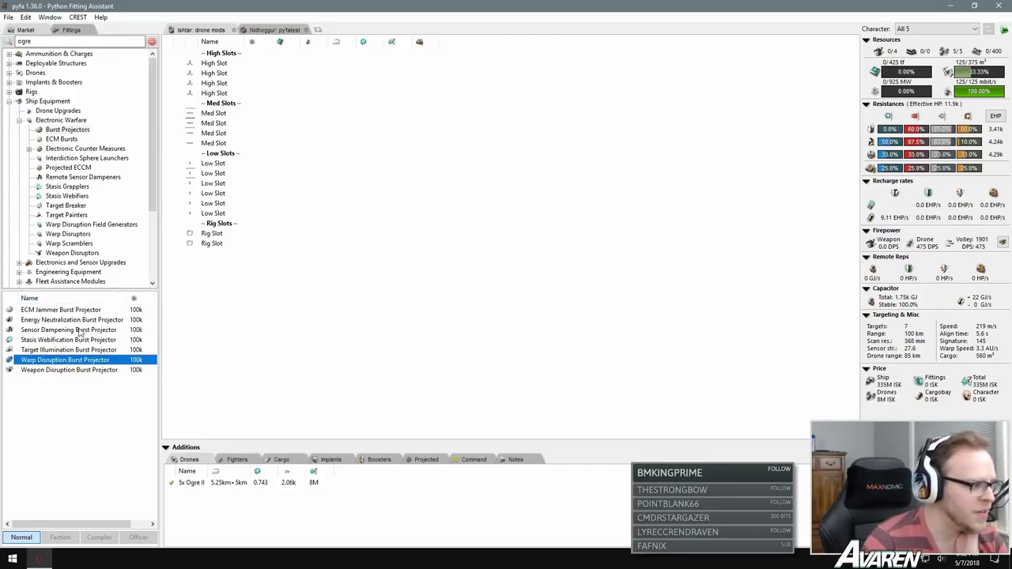
pyautogui.click(86, 311)
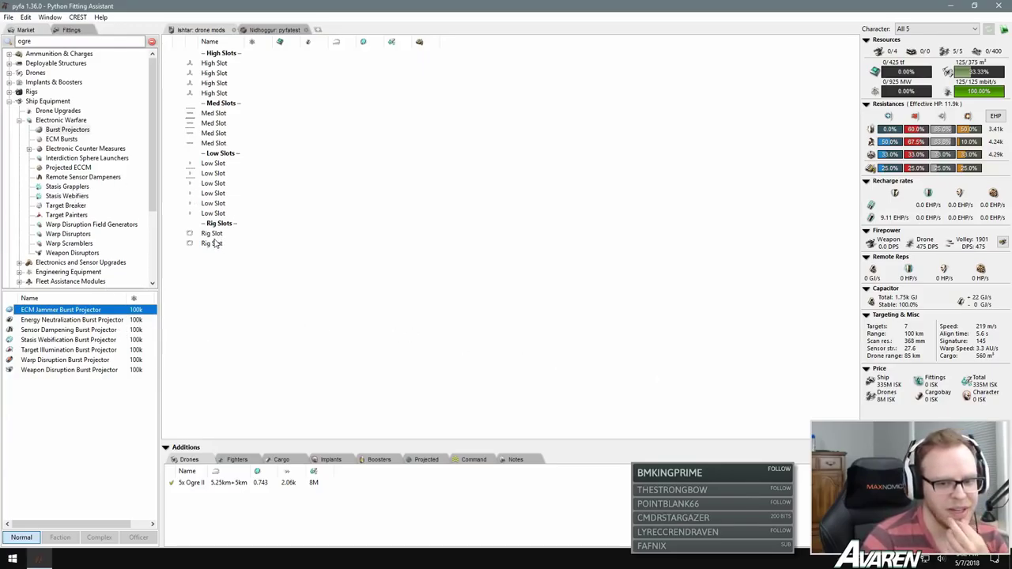
# Step: List the ECM Bursts modules and compare the burst jammer variants, from Burst Jammer I to Burst Jammer II
pyautogui.click(63, 139)
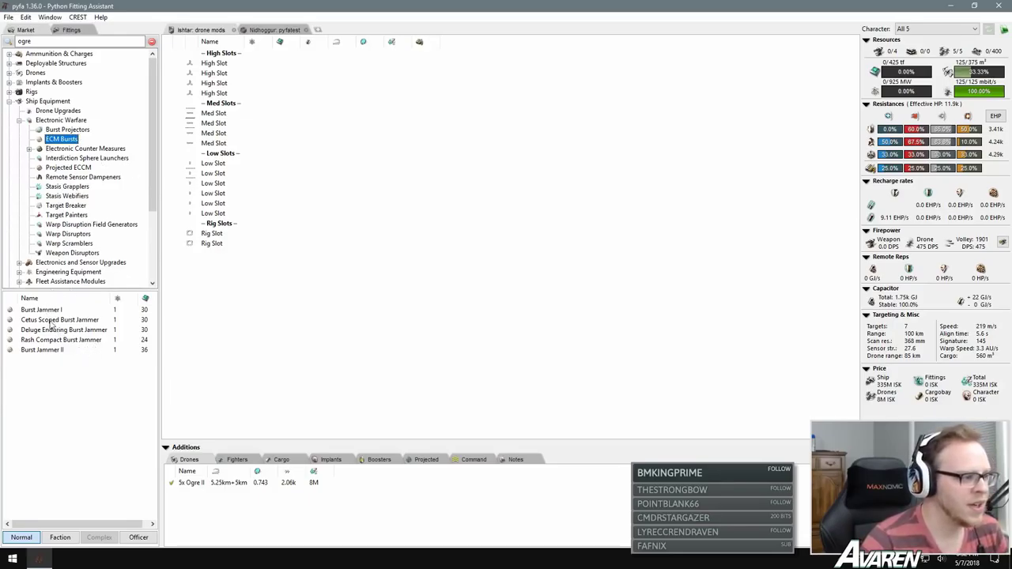
pyautogui.click(50, 353)
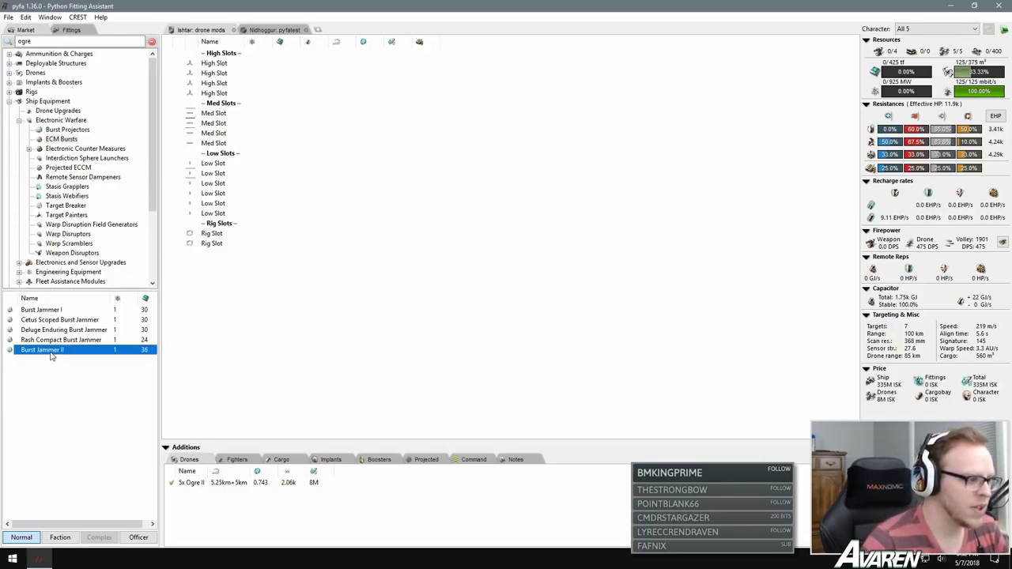
pyautogui.click(59, 310)
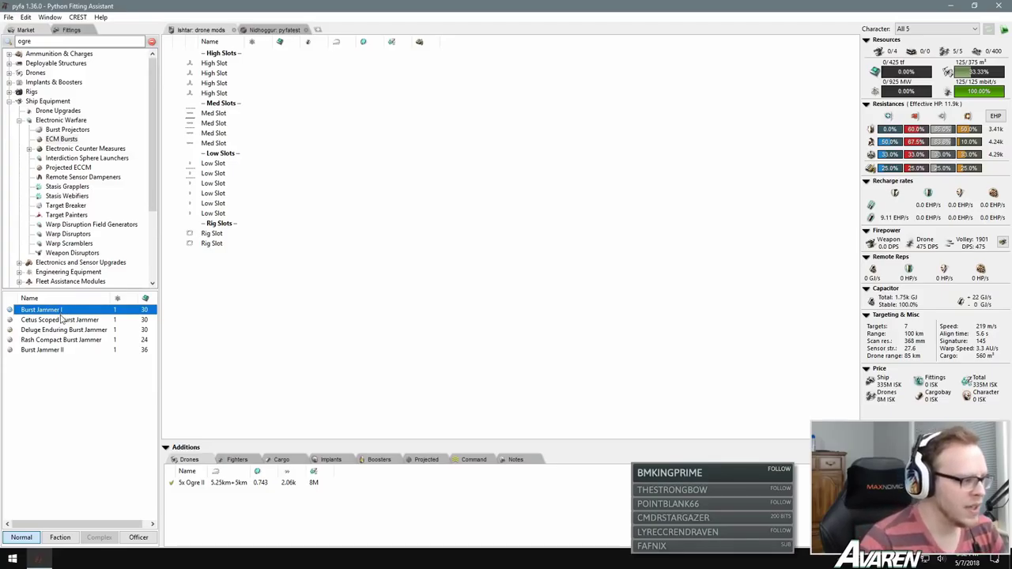
pyautogui.click(65, 332)
pyautogui.click(64, 351)
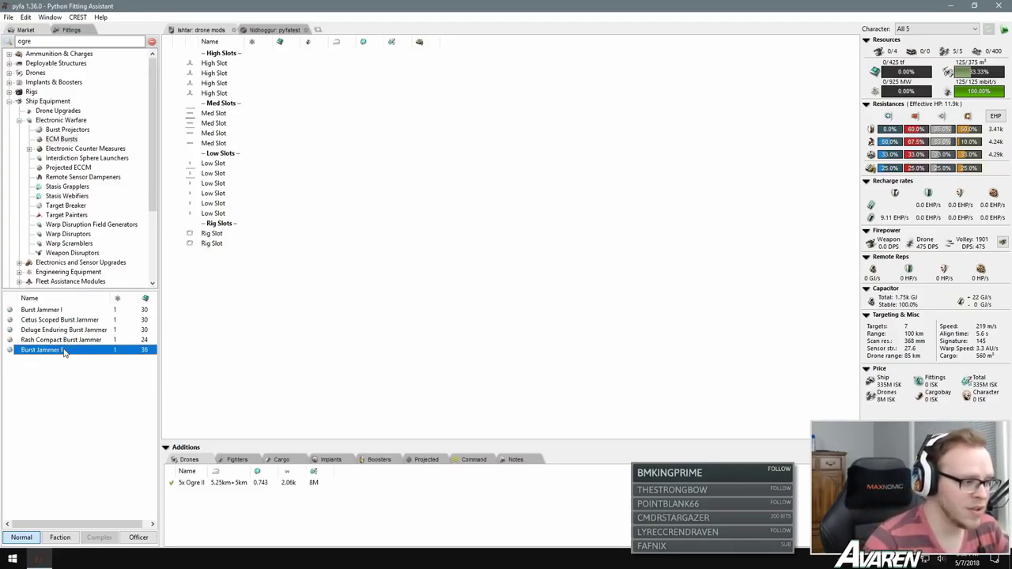
pyautogui.click(60, 311)
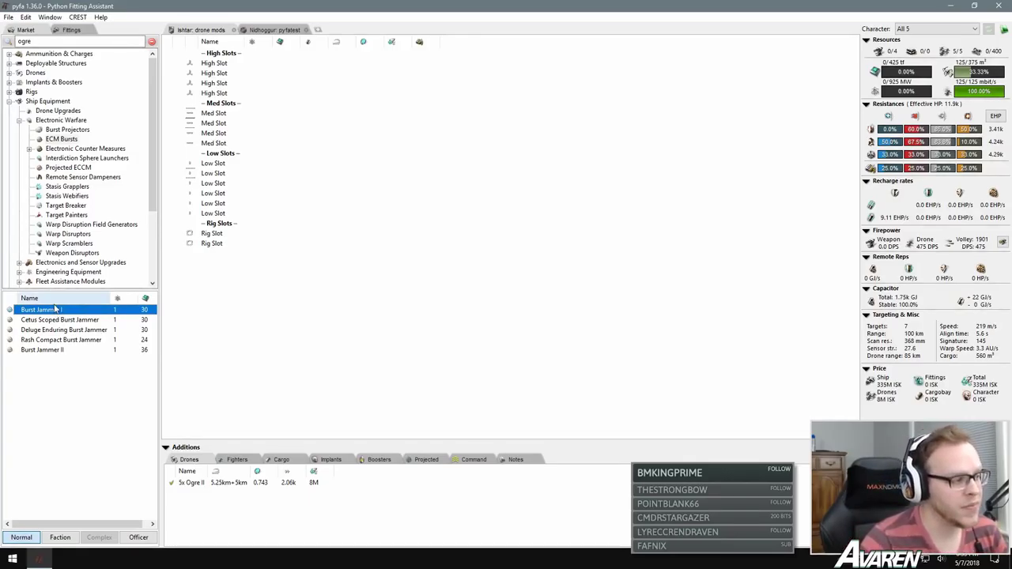
# Step: Examine Burst Jammer I's description and attributes in its module stats, including activation cost, duration and ECM burst radius
pyautogui.rightClick(55, 311)
pyautogui.click(87, 313)
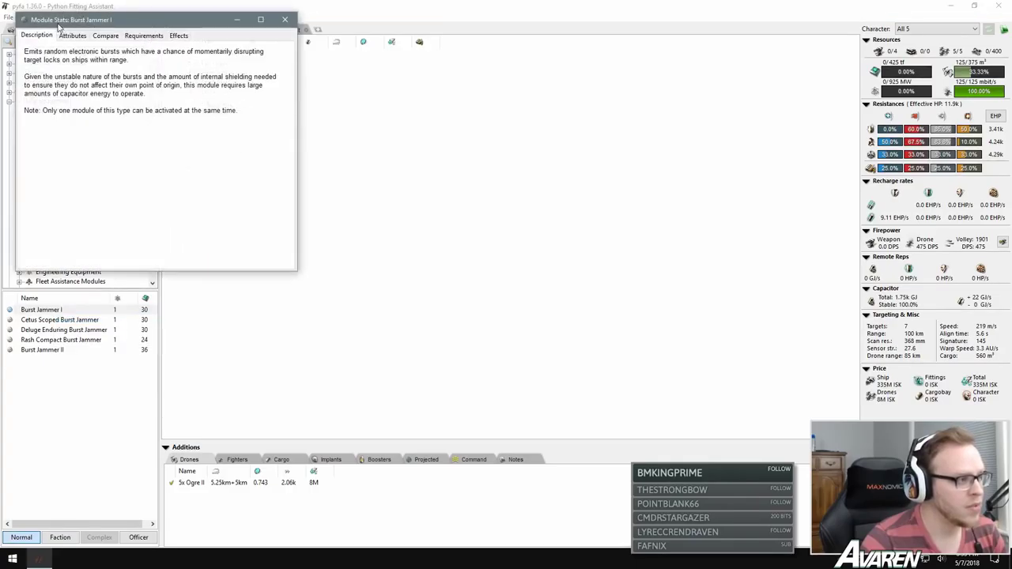
pyautogui.click(72, 36)
pyautogui.scroll(-1, 287, 115)
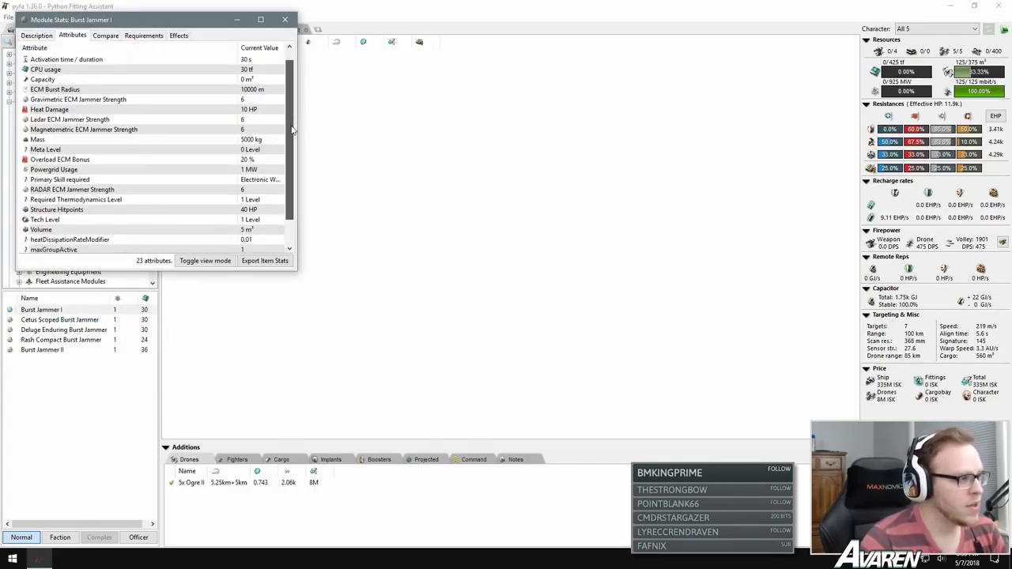
pyautogui.scroll(1, 269, 116)
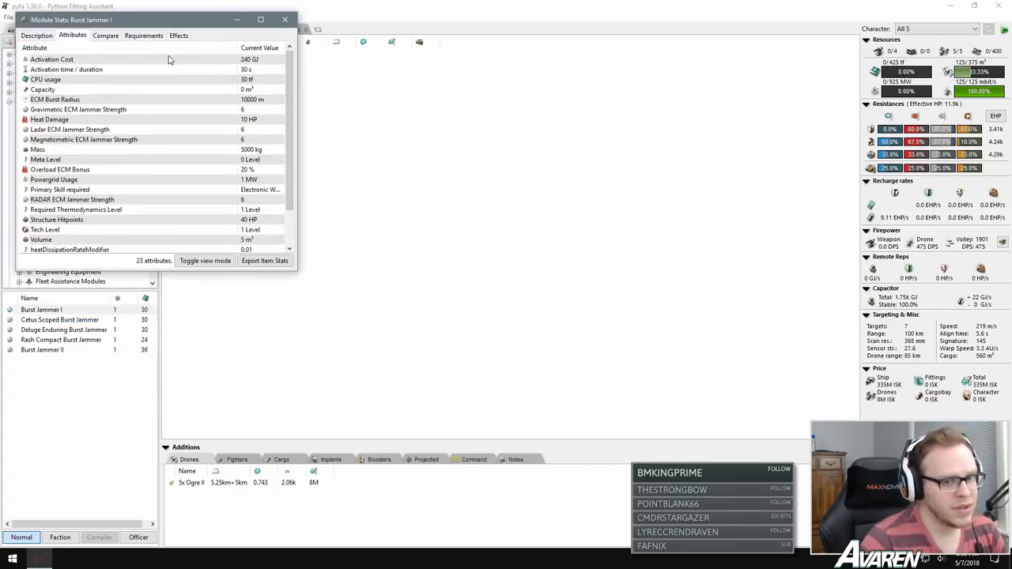
pyautogui.click(108, 61)
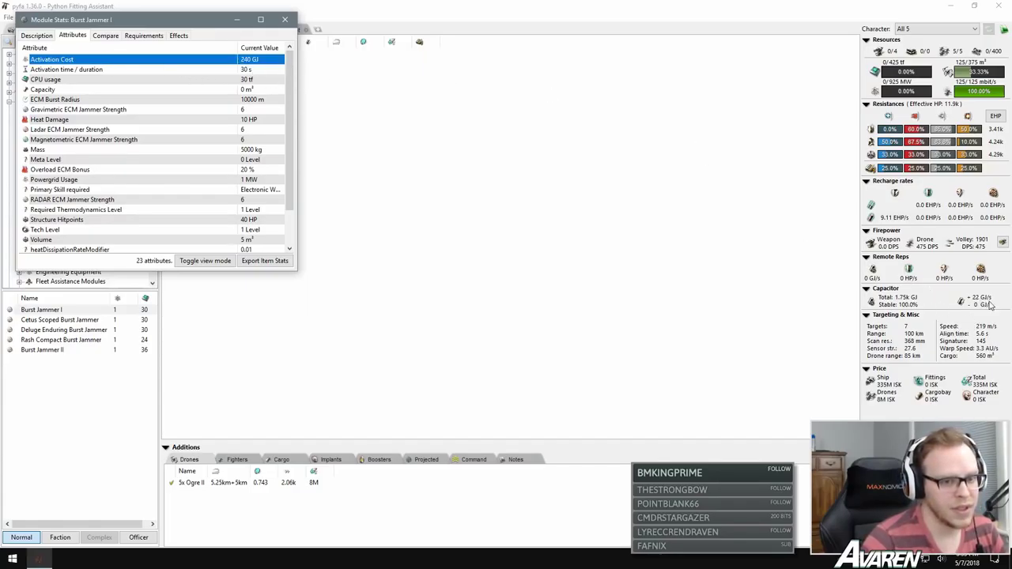
pyautogui.moveTo(167, 11); pyautogui.dragTo(253, 100)
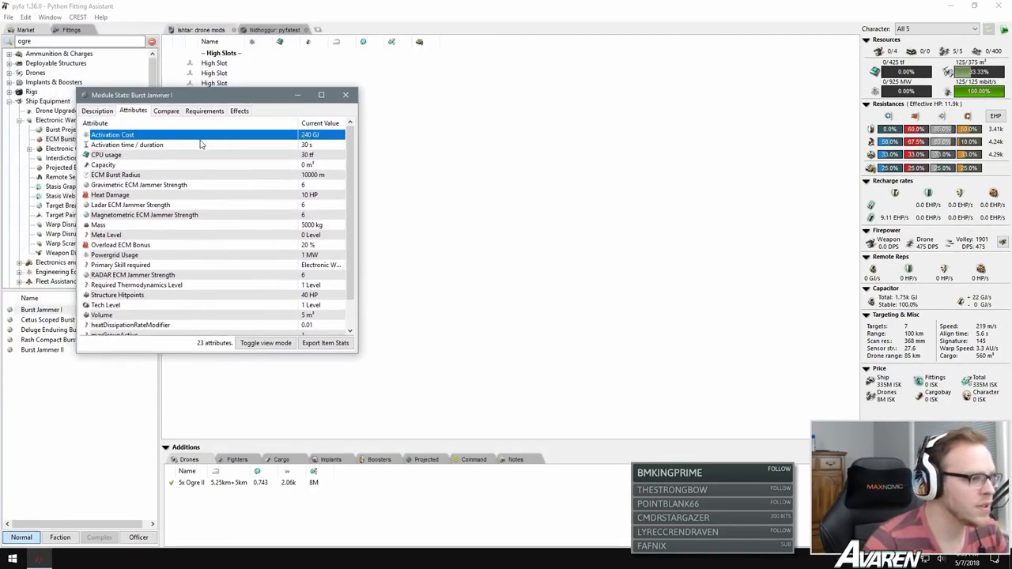
pyautogui.click(163, 145)
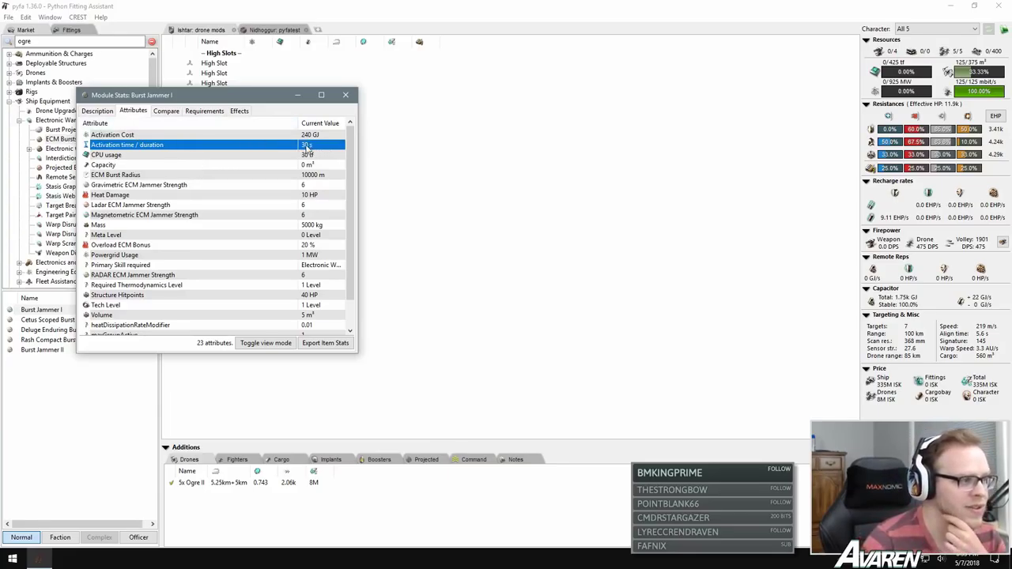
pyautogui.click(209, 176)
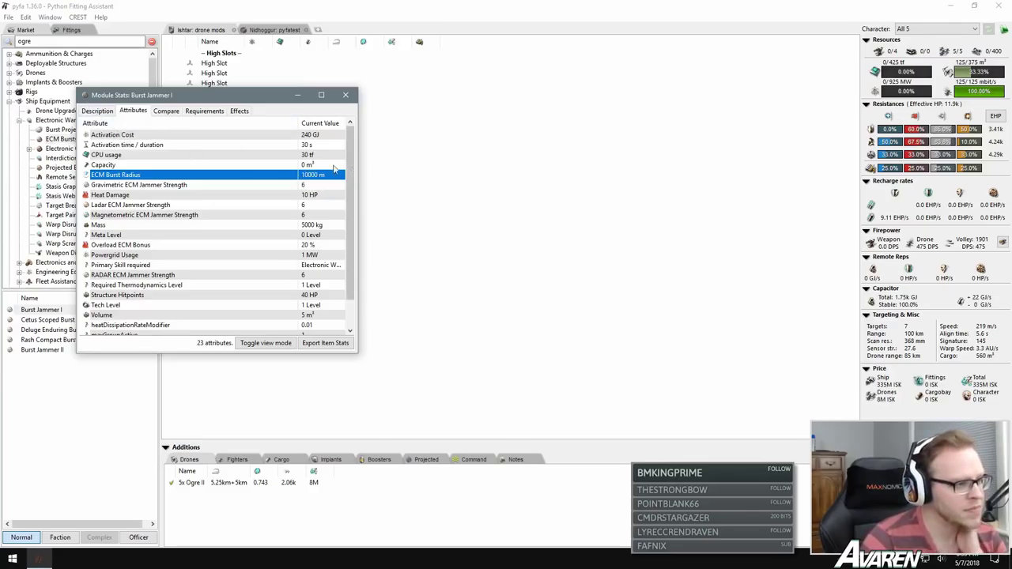
pyautogui.click(346, 95)
# Step: Inspect the ECM burst radius among Burst Jammer II's attributes in its module stats
pyautogui.rightClick(54, 350)
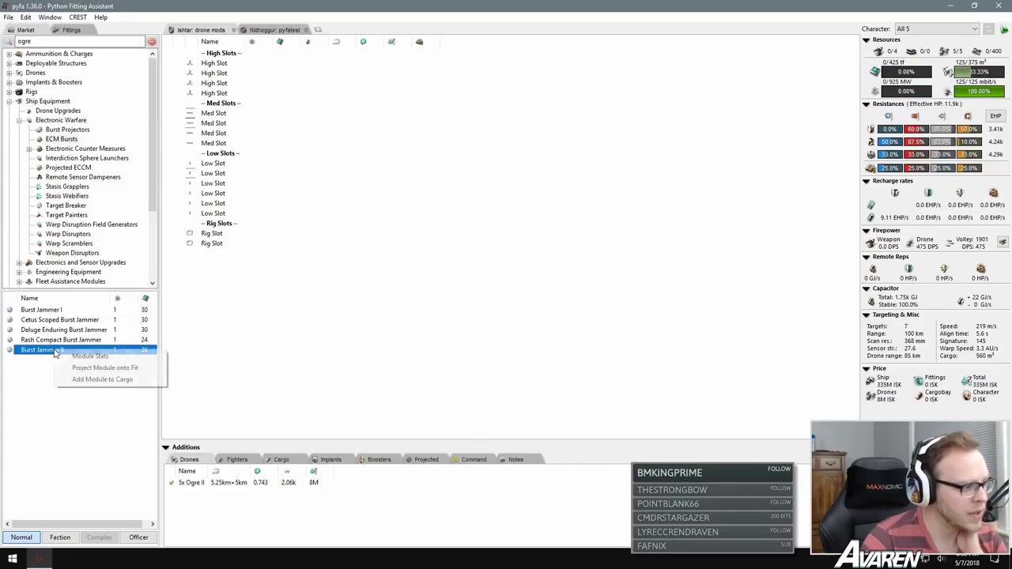
pyautogui.click(91, 357)
pyautogui.click(77, 34)
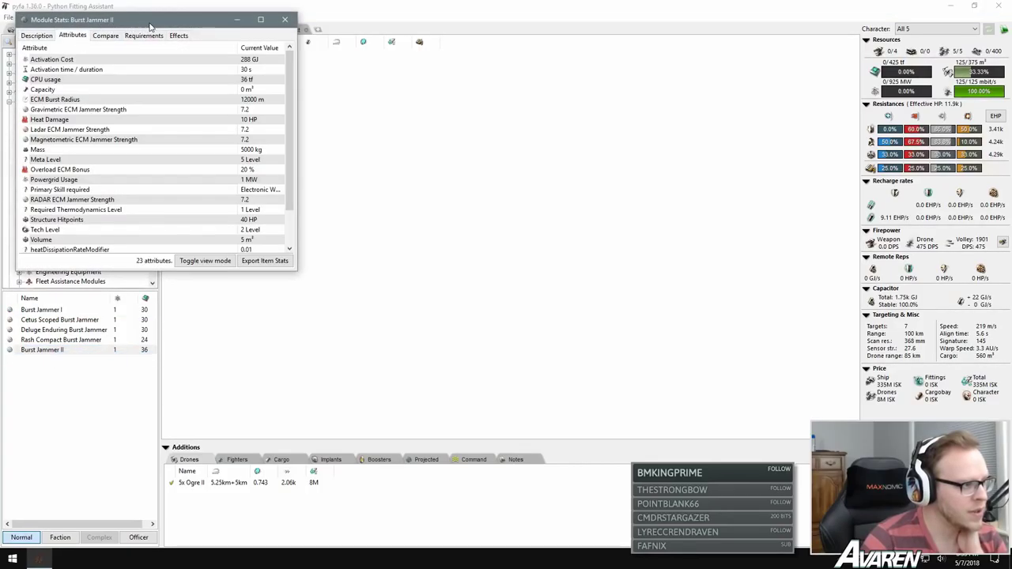
pyautogui.moveTo(151, 23); pyautogui.dragTo(219, 99)
pyautogui.click(326, 171)
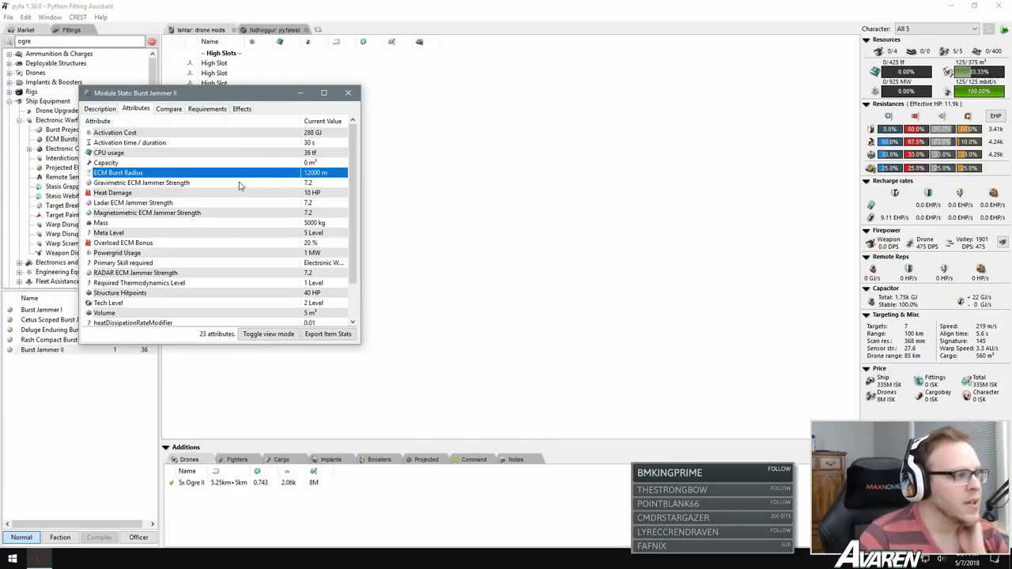
# Step: Examine Burst Jammer II's gravimetric, ladar, magnetometric and RADAR ECM jammer strengths, and close its module stats
pyautogui.click(190, 184)
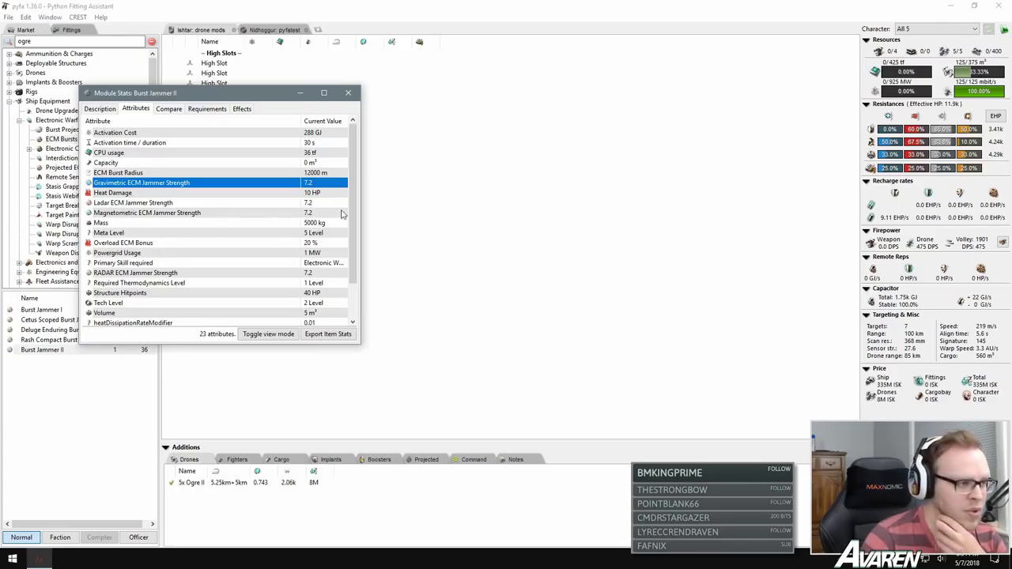
pyautogui.click(278, 204)
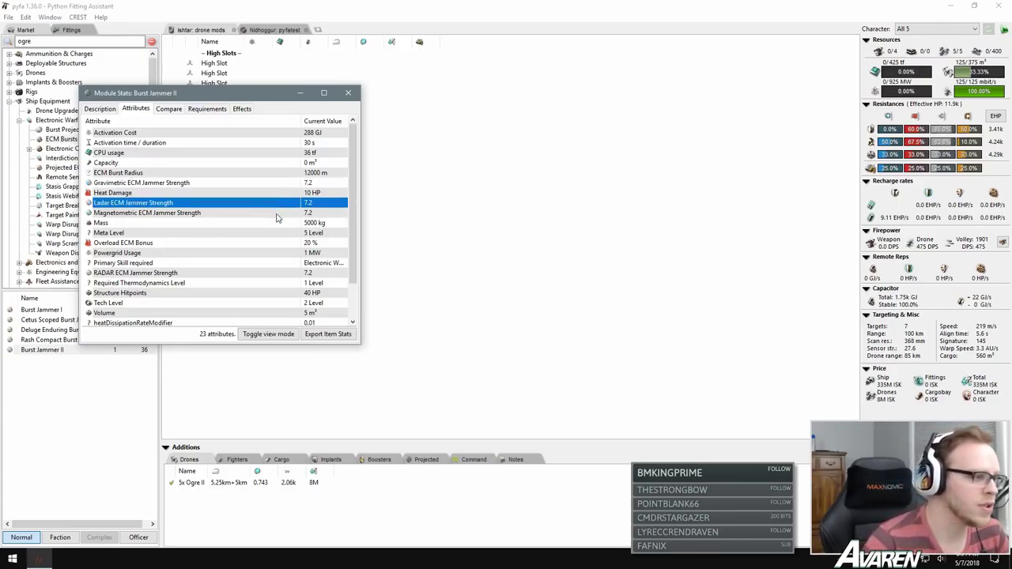
pyautogui.click(278, 214)
pyautogui.click(251, 204)
pyautogui.click(161, 184)
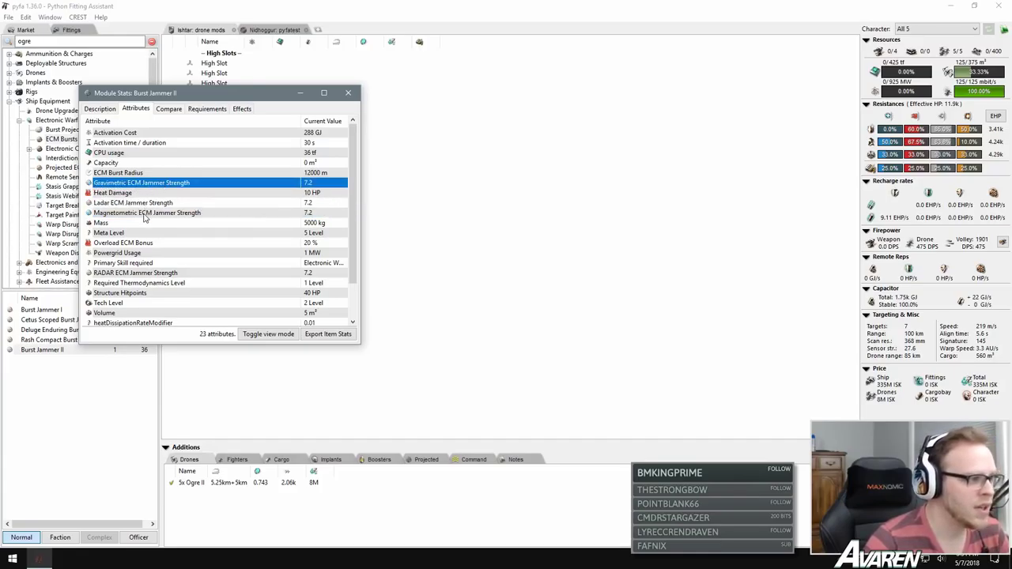
pyautogui.click(145, 214)
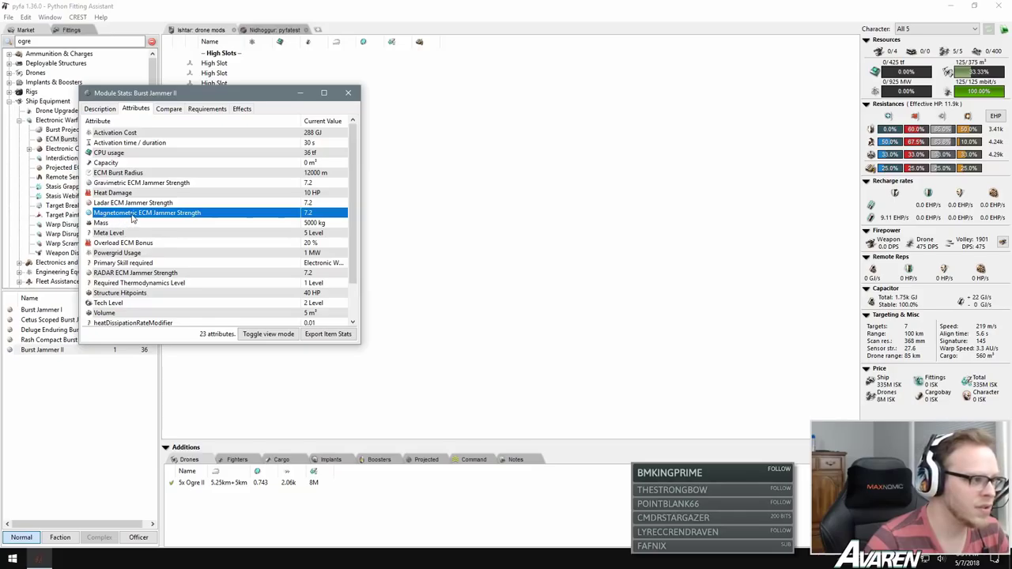
pyautogui.click(138, 204)
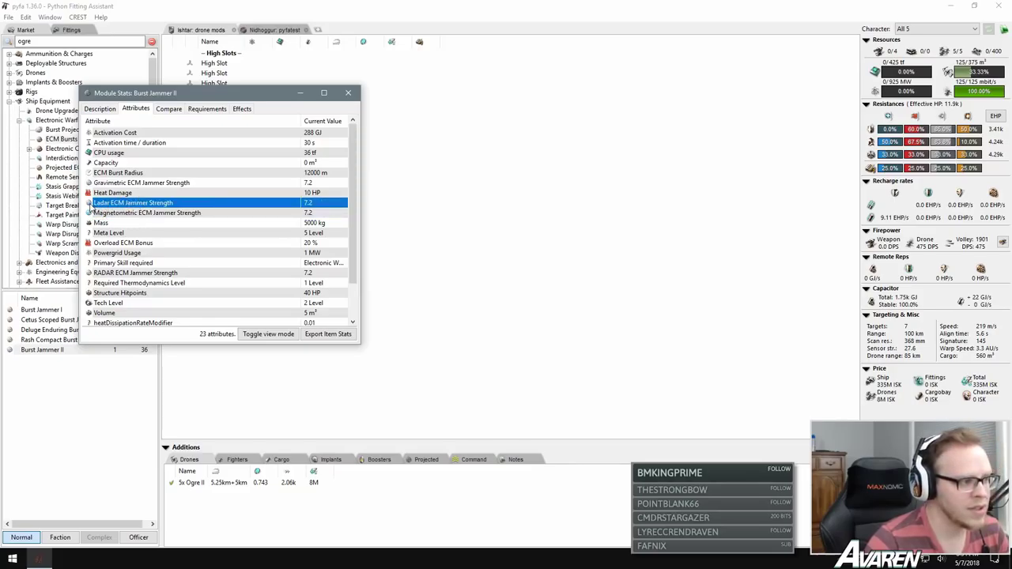
pyautogui.click(144, 274)
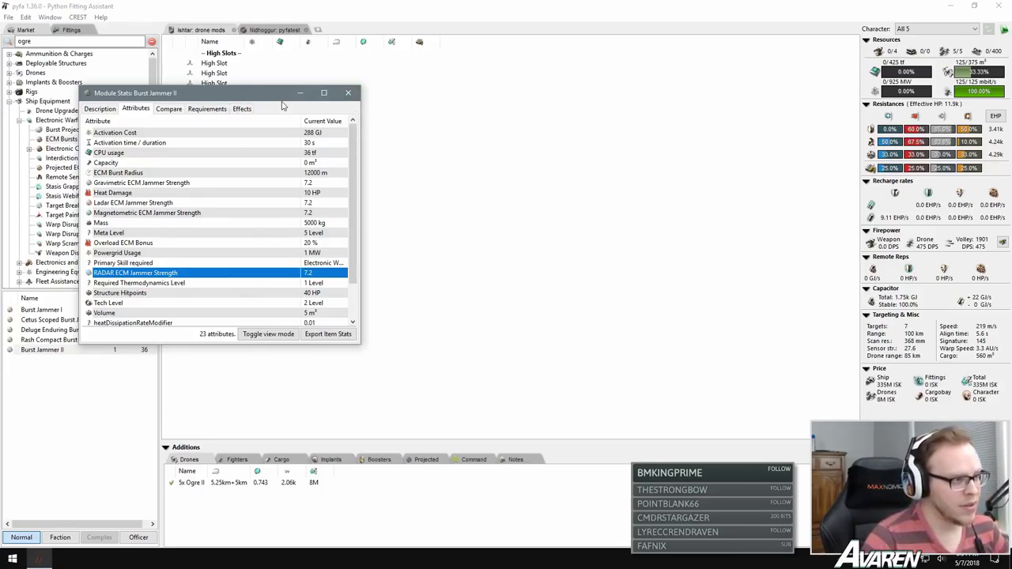
pyautogui.click(348, 92)
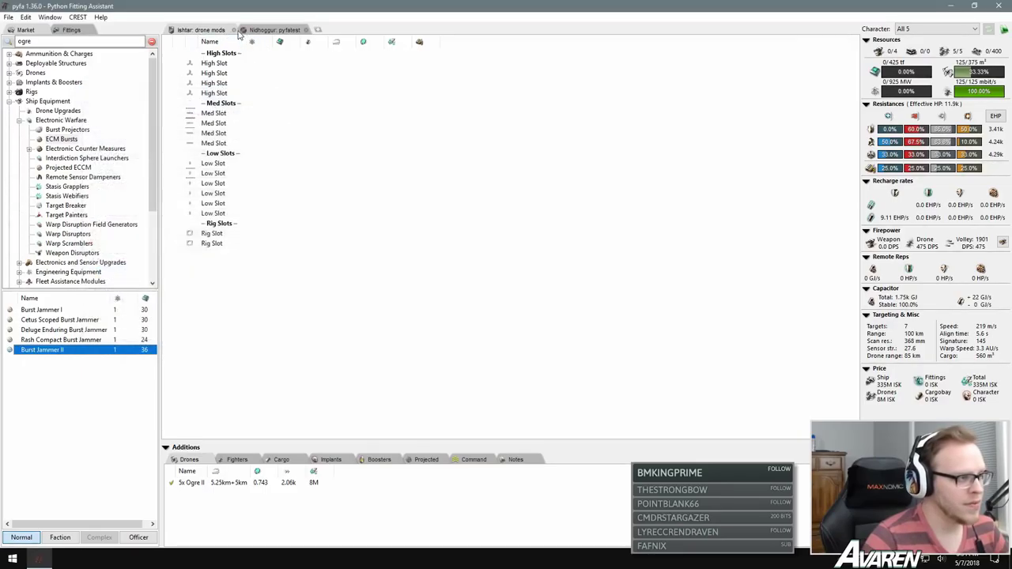
# Step: Bring up the saved ship fittings browser to look for another ship
pyautogui.click(71, 30)
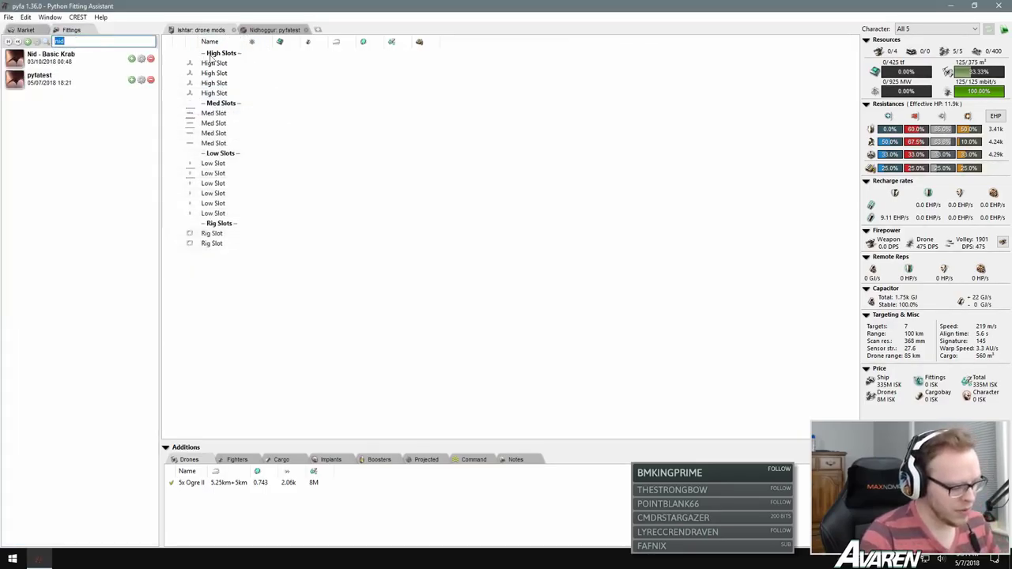
# Step: Open the plain Machariel fit dated 09/21/2017 and remove its Centum A-Type Energized Kinetic Membrane
pyautogui.write('machariel')
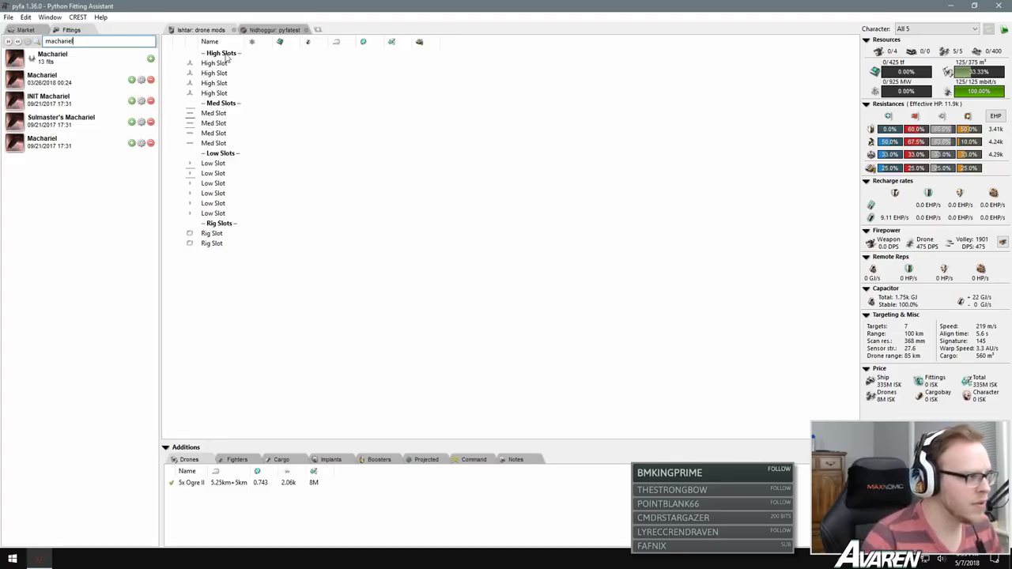
pyautogui.click(68, 142)
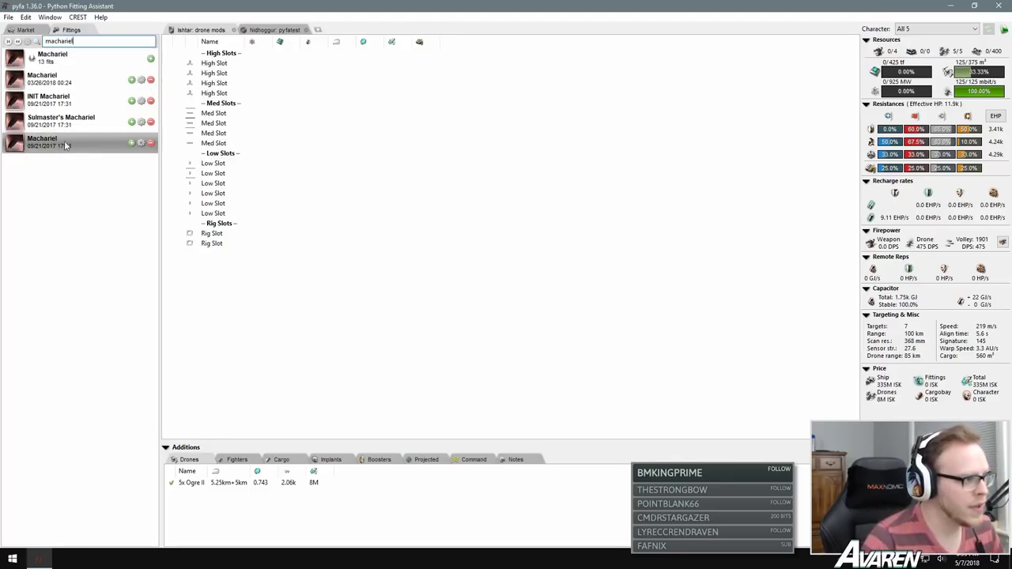
pyautogui.click(247, 273)
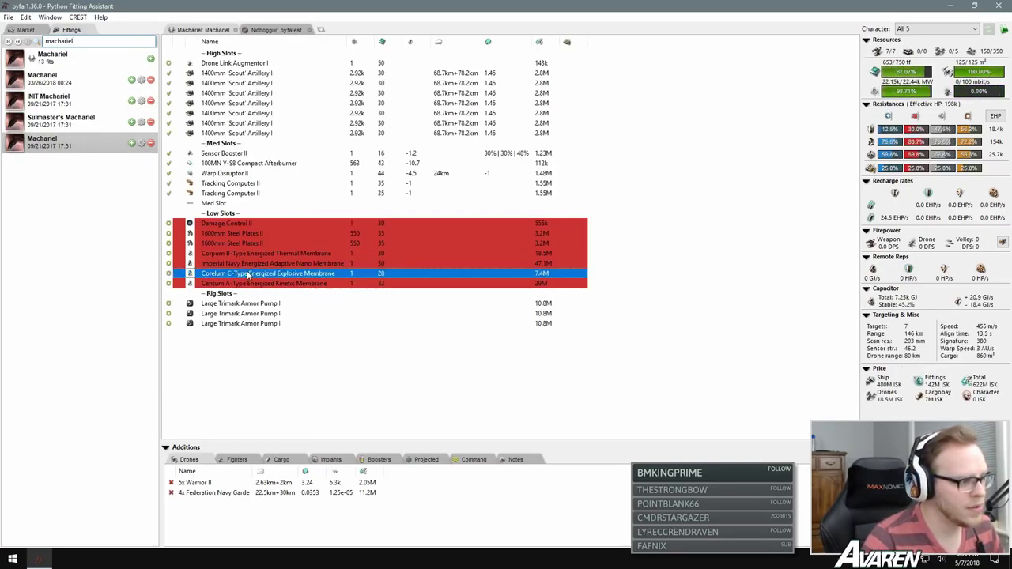
pyautogui.click(246, 283)
pyautogui.doubleClick(246, 283)
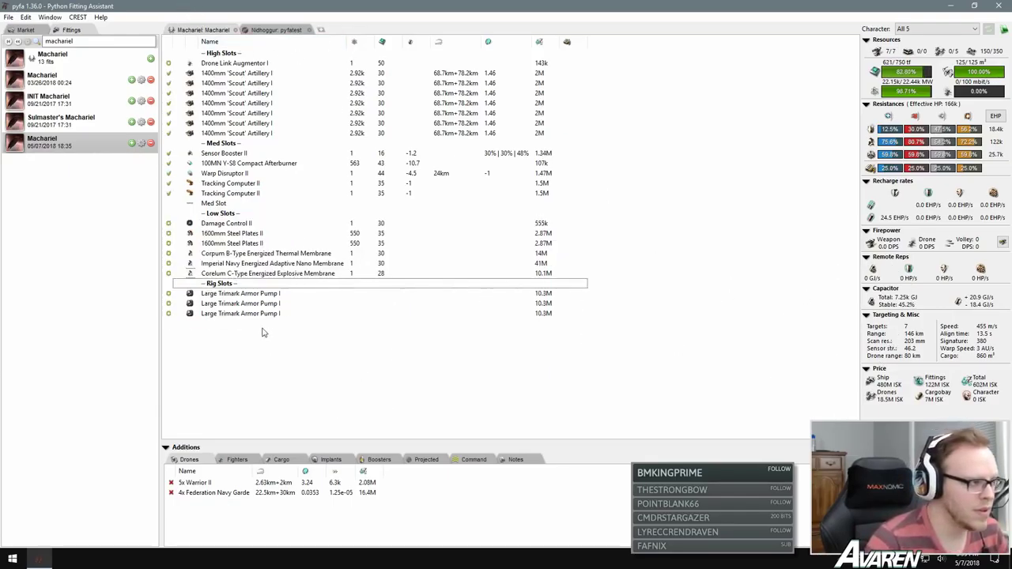
# Step: Review the Machariel's racial battleship and role bonuses in its ship stats, and close them
pyautogui.rightClick(337, 355)
pyautogui.click(351, 358)
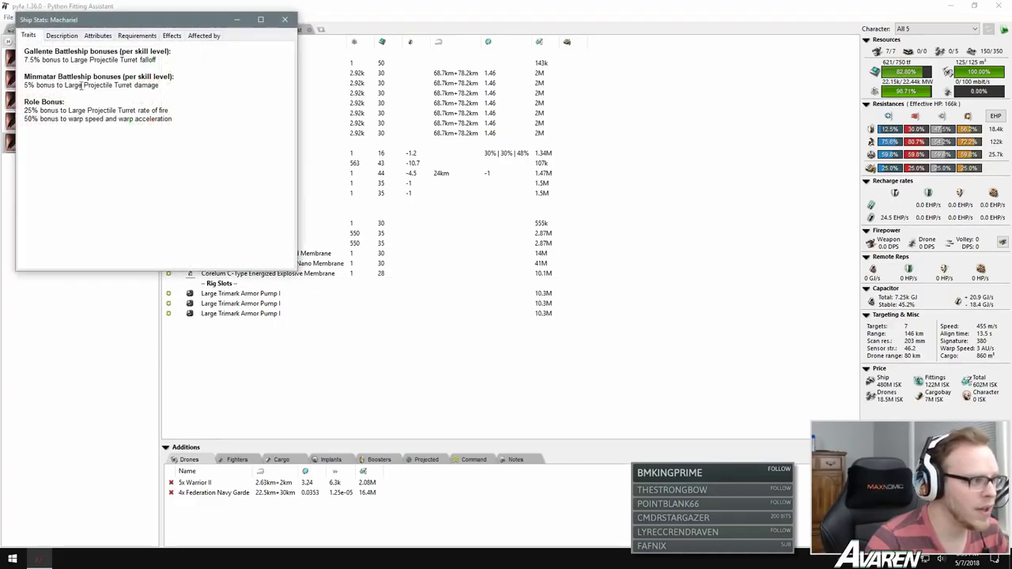
pyautogui.moveTo(156, 85); pyautogui.dragTo(37, 50)
pyautogui.click(28, 77)
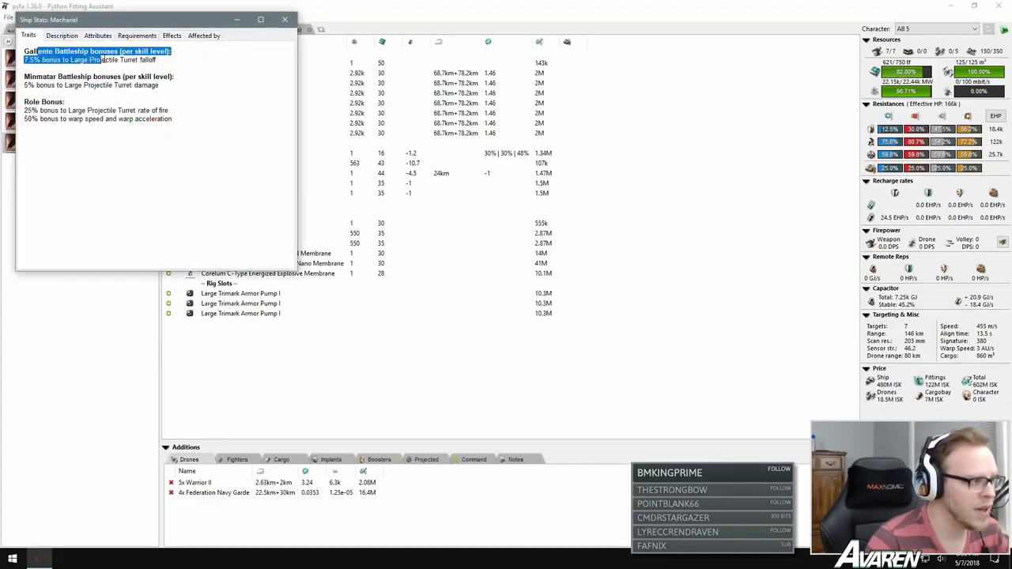
pyautogui.click(285, 19)
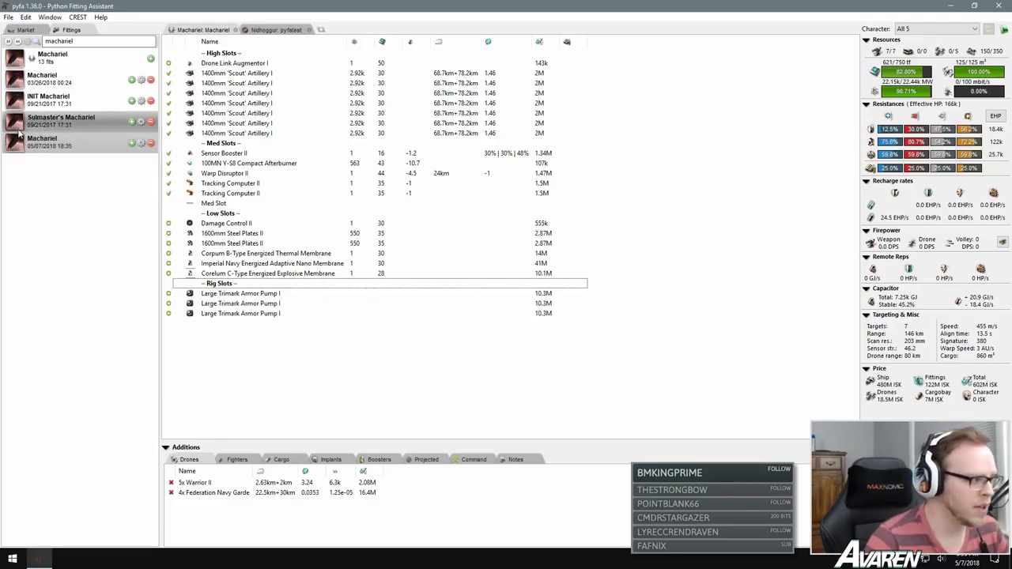
pyautogui.moveTo(20, 152)
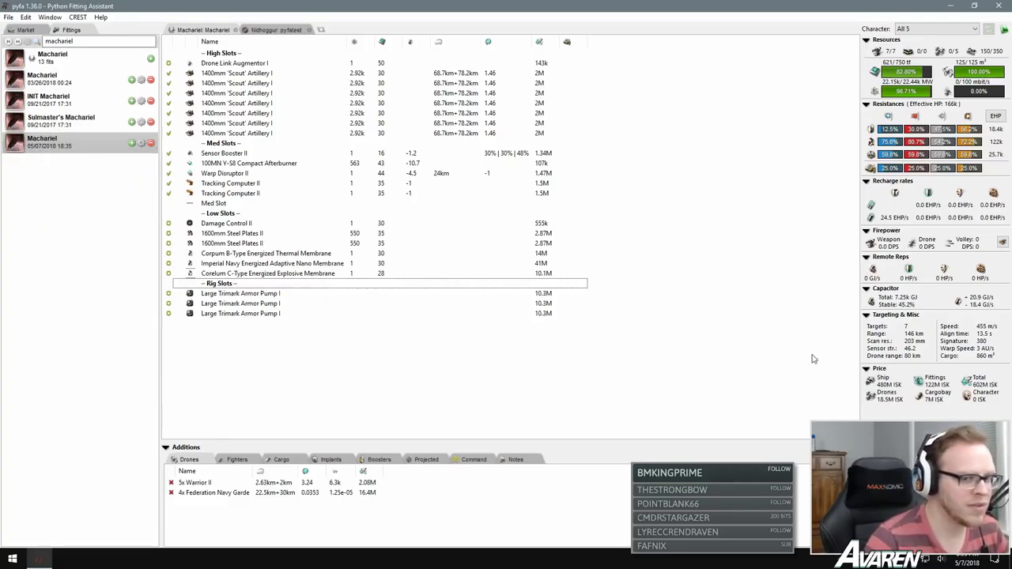
pyautogui.moveTo(912, 355)
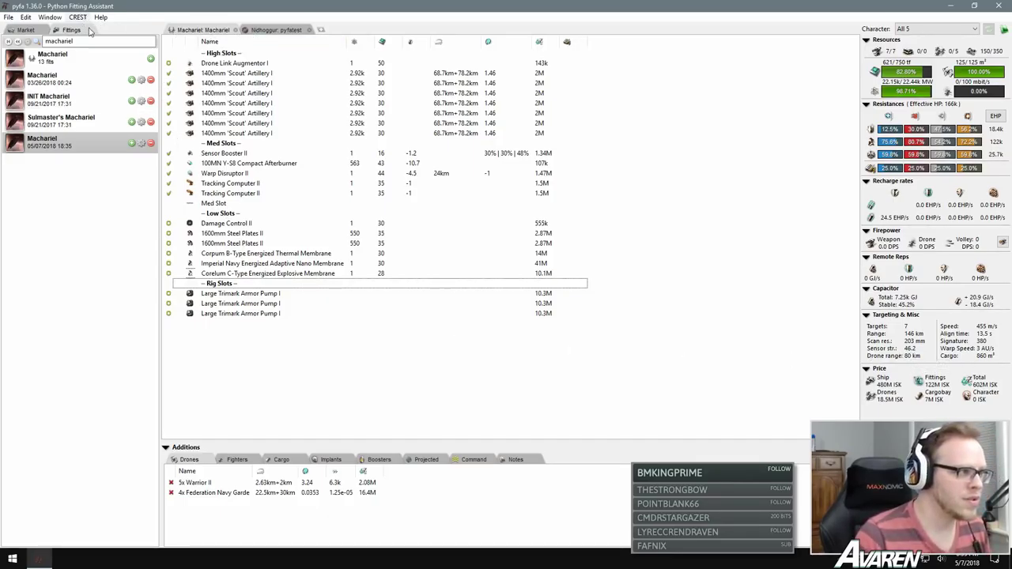
# Step: Find Burst Jammer II among the market's ECM Bursts and show its module attributes
pyautogui.click(25, 29)
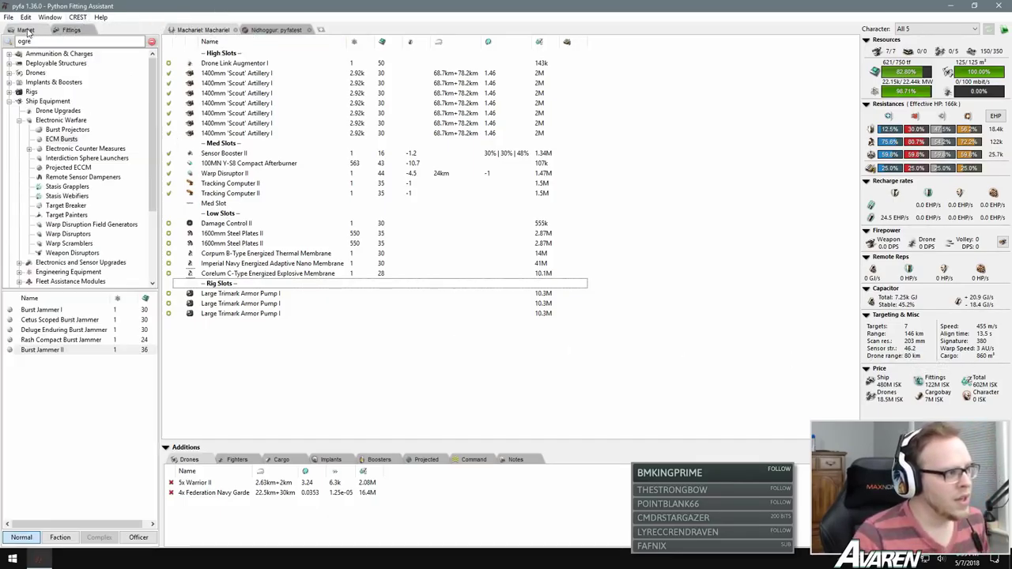
pyautogui.click(60, 353)
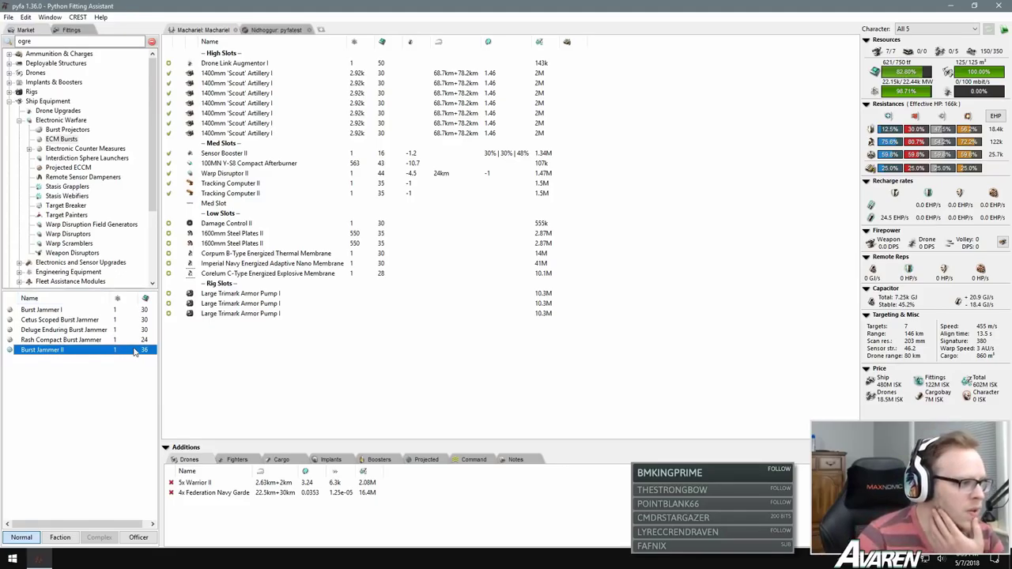
pyautogui.rightClick(88, 358)
pyautogui.click(94, 356)
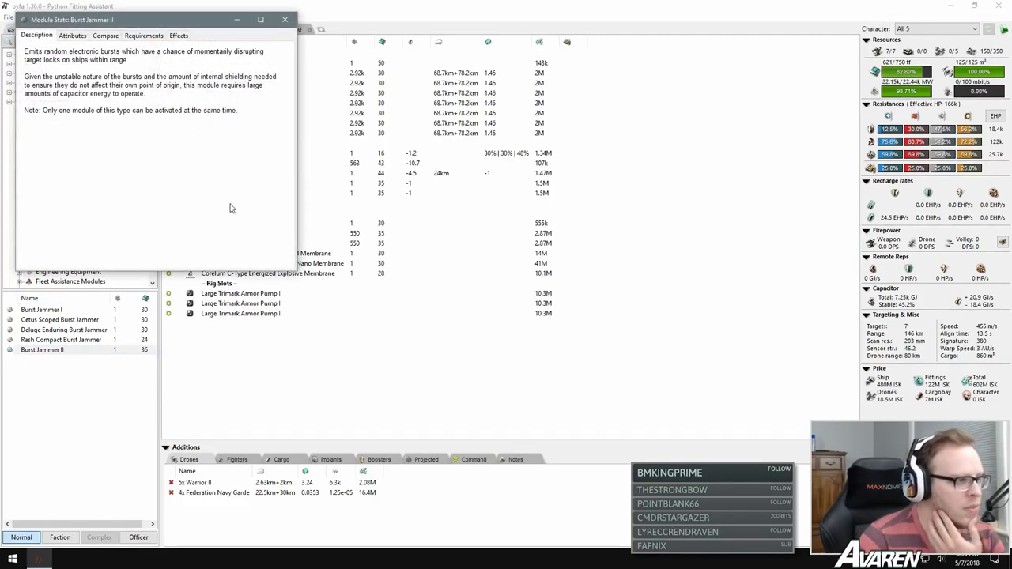
pyautogui.click(80, 35)
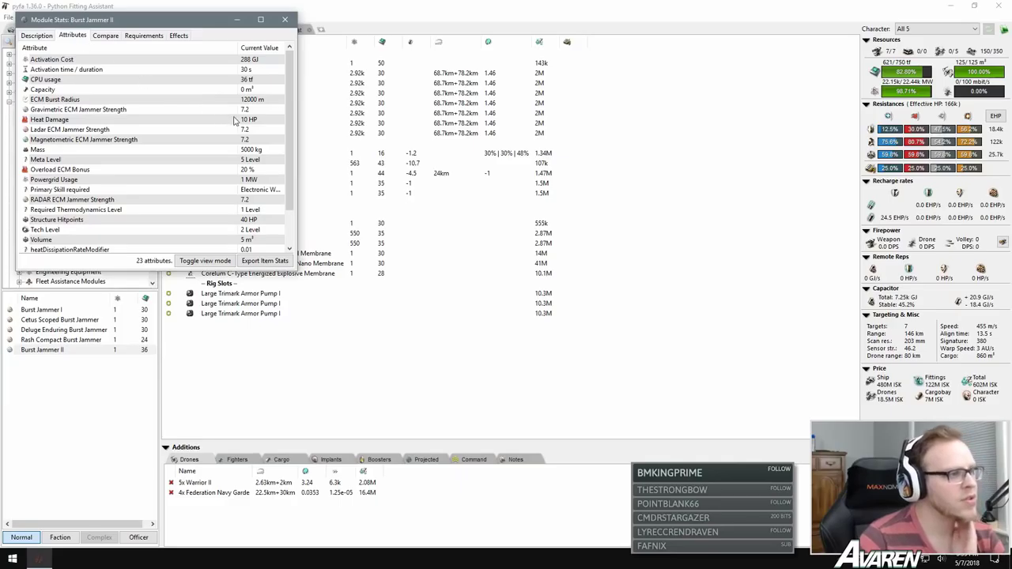
# Step: Examine Burst Jammer II's Gravimetric, Ladar, Magnetometric and RADAR ECM jammer strengths
pyautogui.click(144, 111)
pyautogui.click(141, 132)
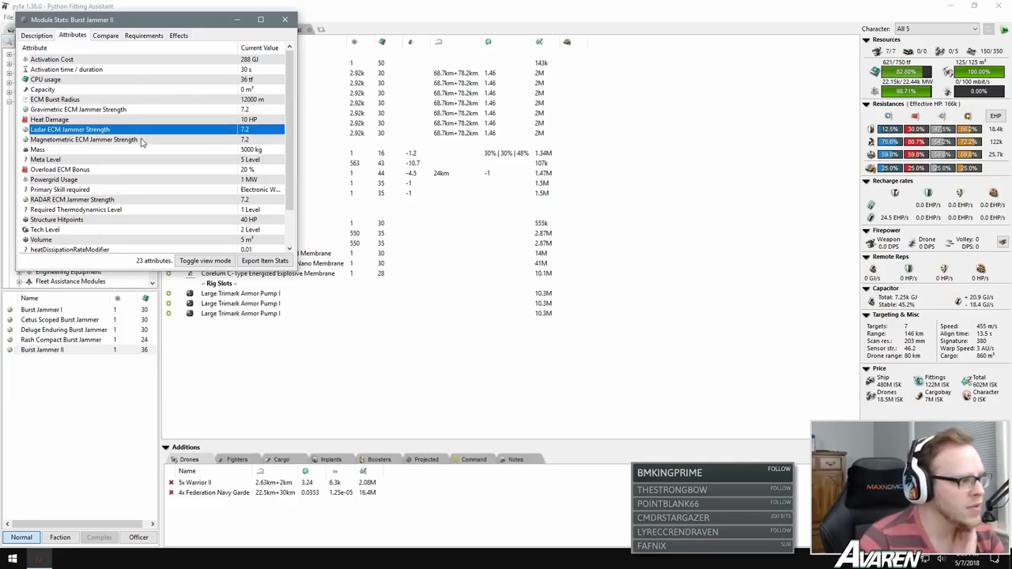
pyautogui.click(141, 140)
pyautogui.click(144, 201)
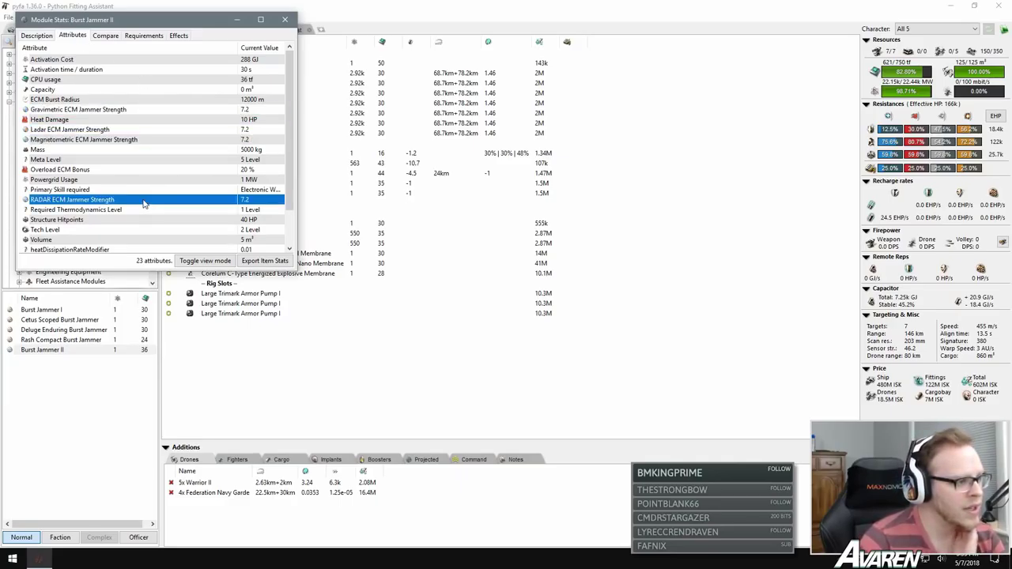
pyautogui.click(252, 112)
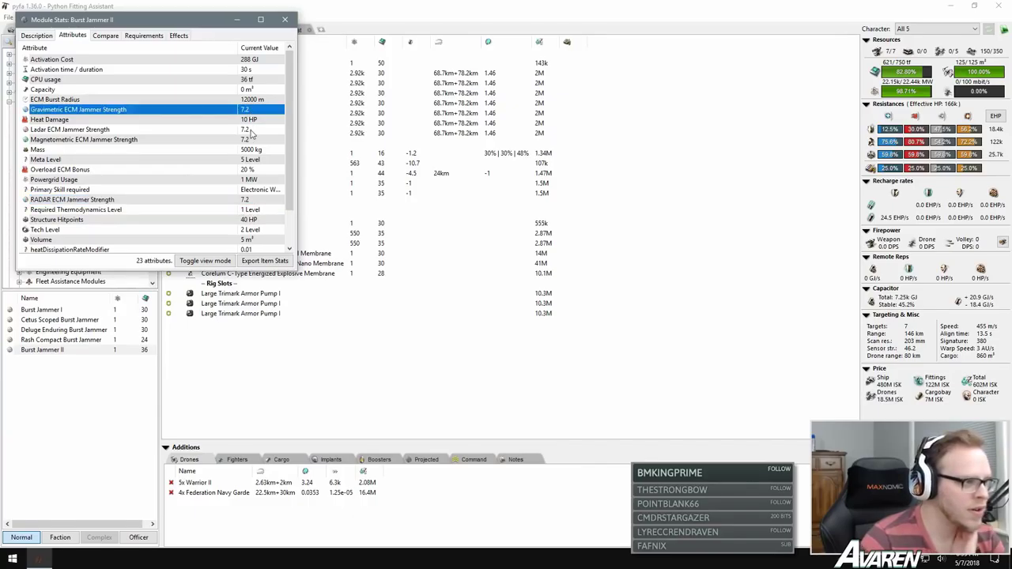
pyautogui.click(252, 132)
pyautogui.click(254, 140)
pyautogui.click(254, 132)
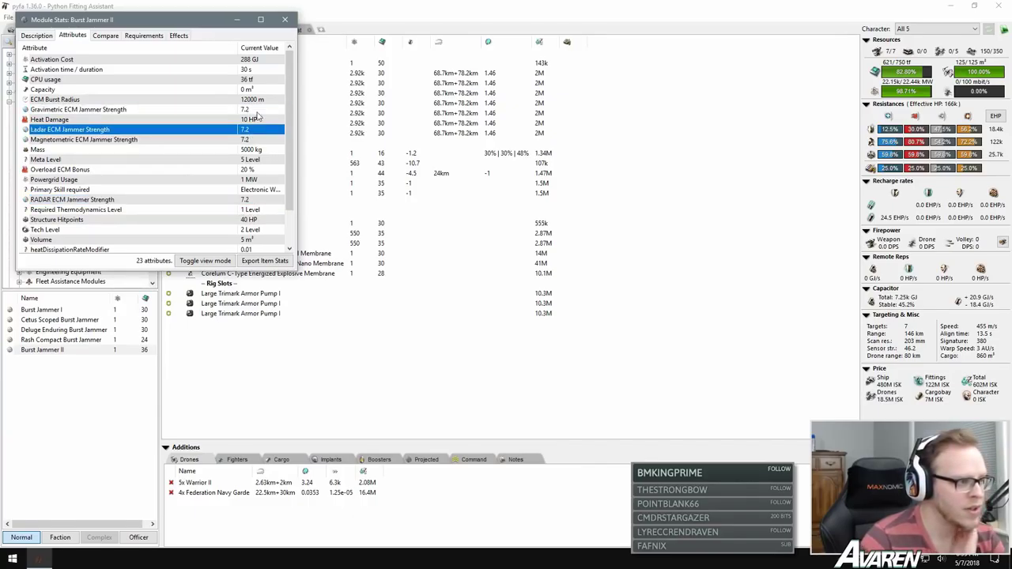
pyautogui.click(259, 110)
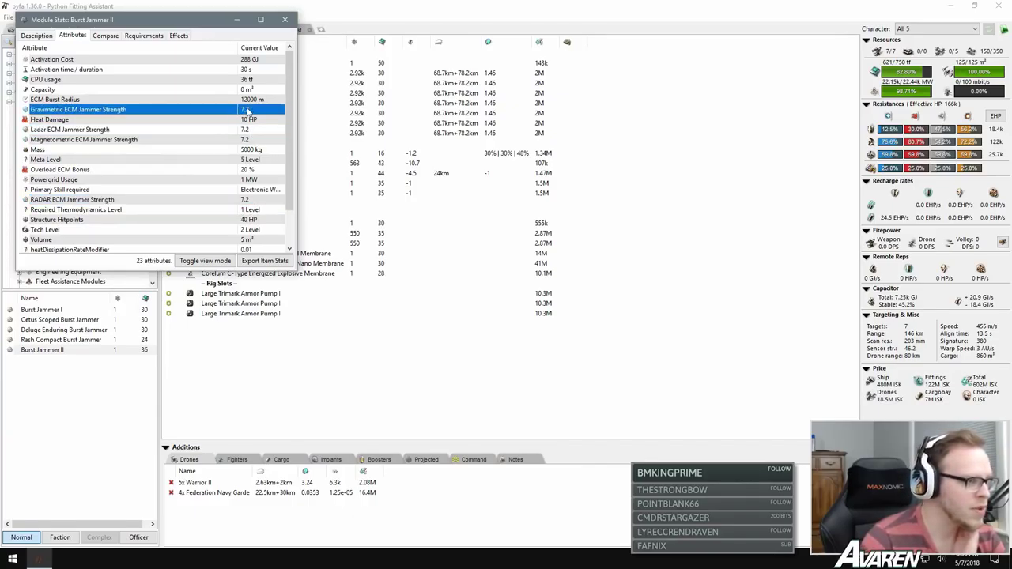
pyautogui.click(239, 131)
pyautogui.click(197, 142)
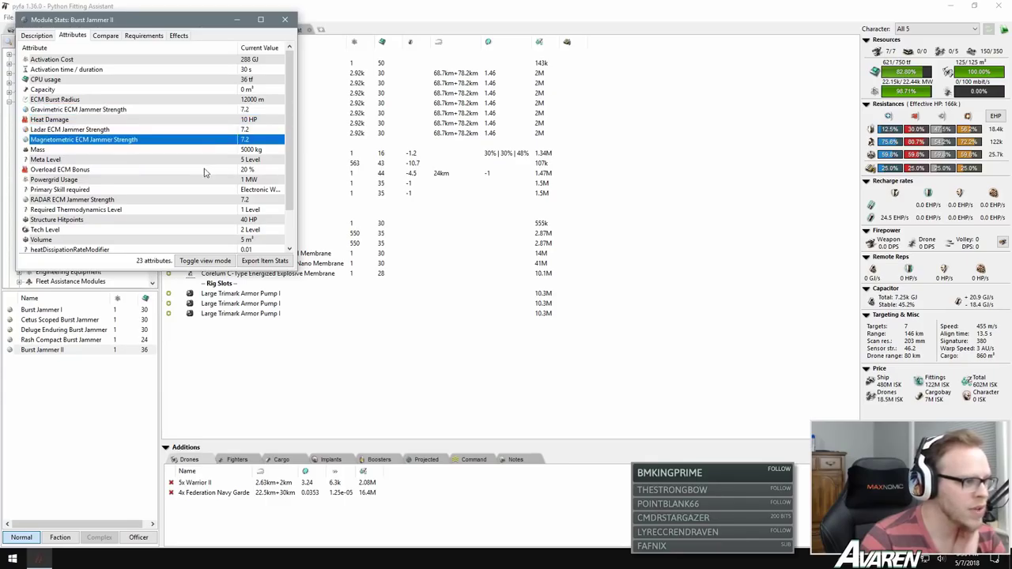
pyautogui.click(197, 202)
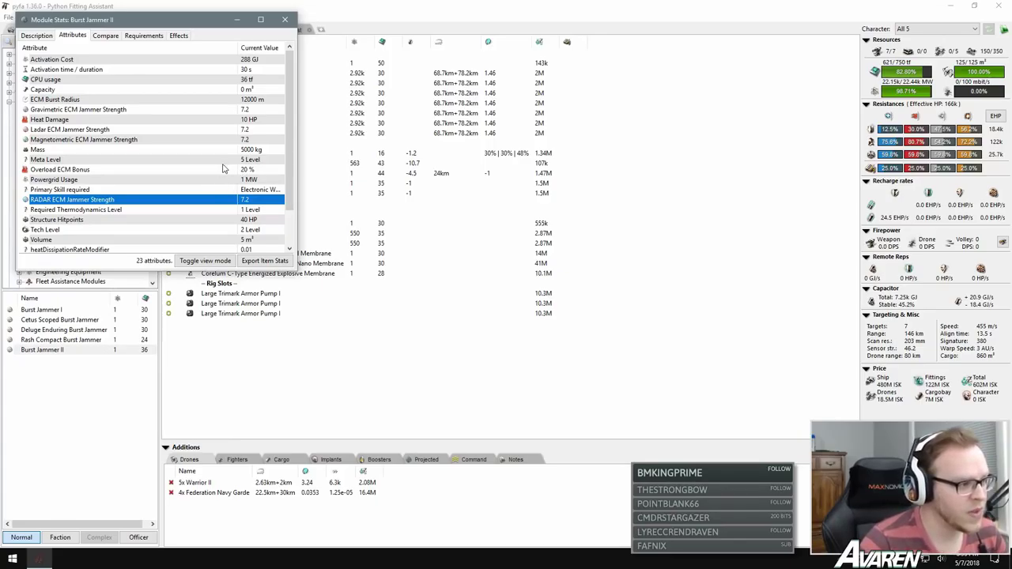
# Step: Look through the rest of Burst Jammer II's attribute list and close its stats
pyautogui.scroll(-1, 224, 172)
pyautogui.scroll(1, 225, 174)
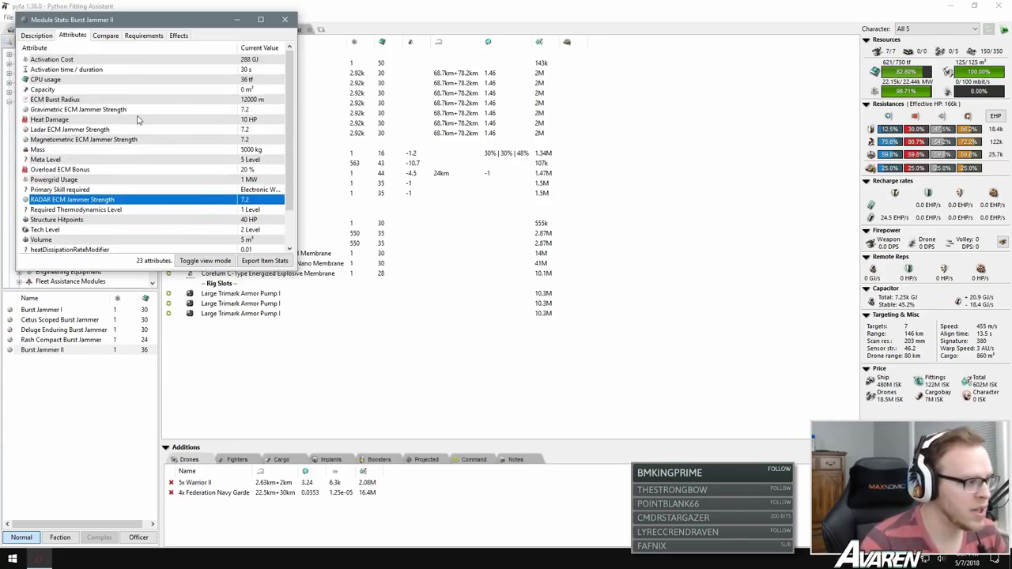
pyautogui.scroll(-1, 166, 163)
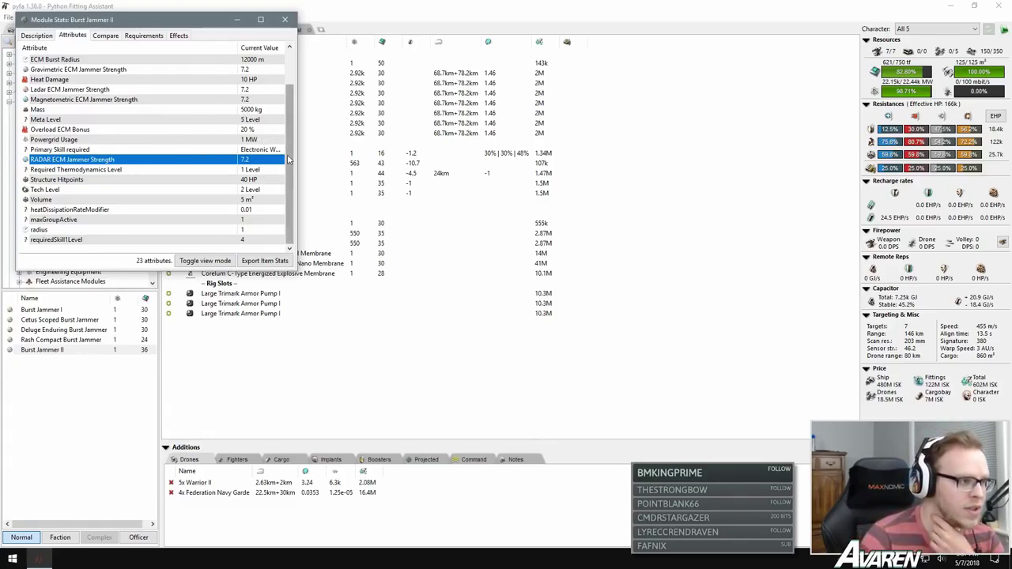
pyautogui.scroll(1, 292, 134)
pyautogui.scroll(-1, 292, 134)
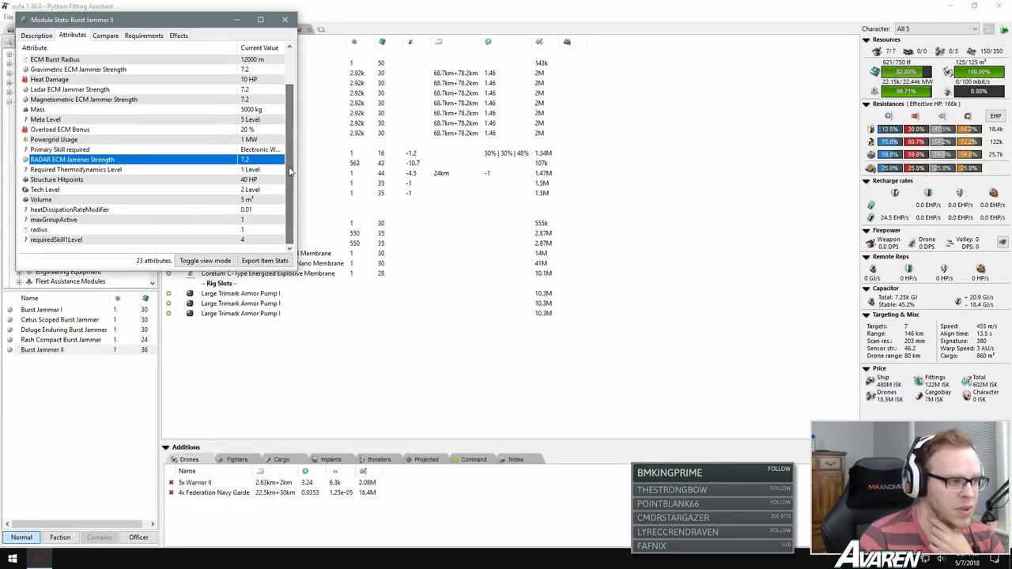
pyautogui.click(285, 19)
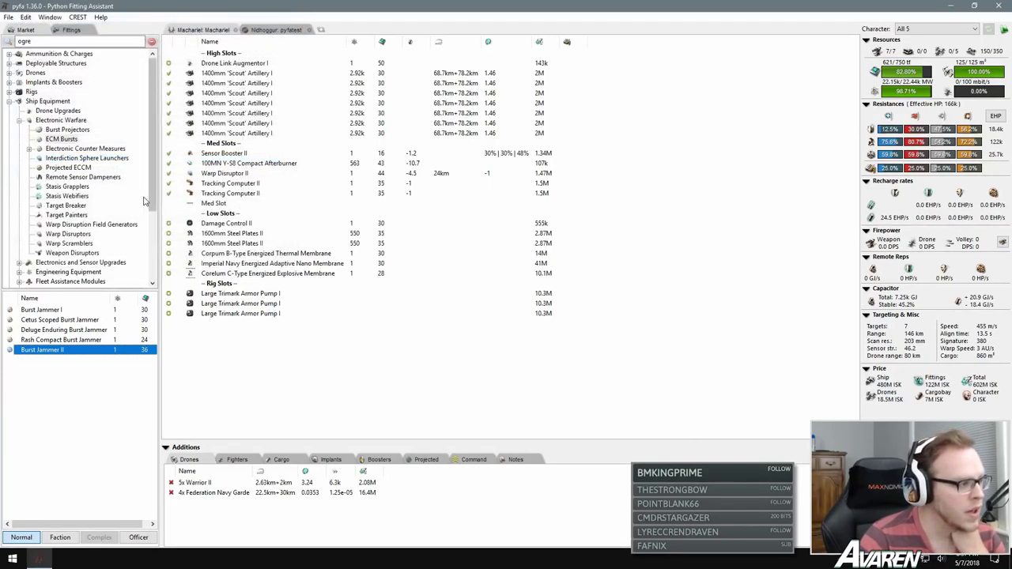
# Step: Check the ECM Burst Radius of the Cetus Scoped Burst Jammer in its attributes, and close the stats
pyautogui.click(53, 311)
pyautogui.click(73, 321)
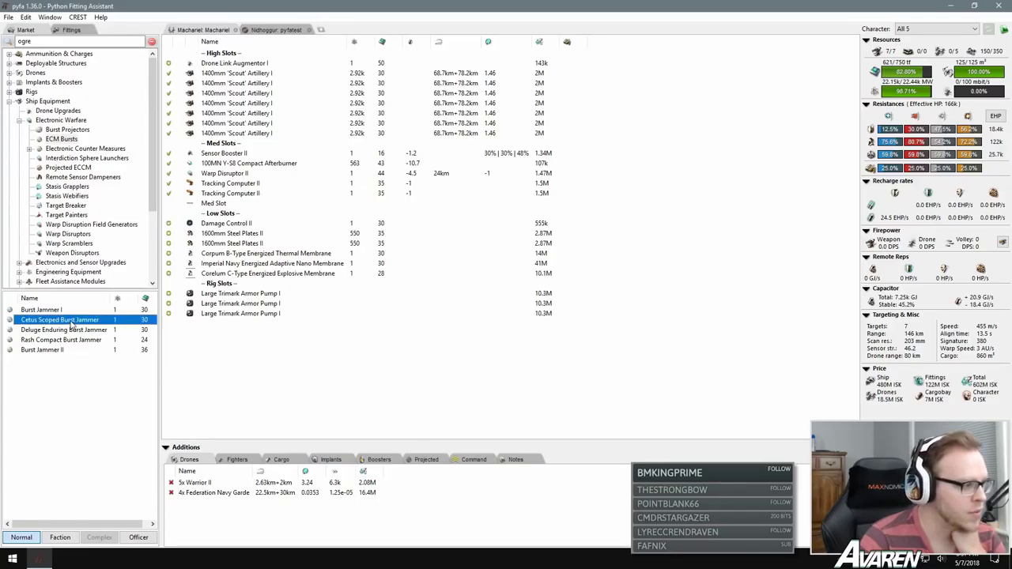
pyautogui.rightClick(59, 318)
pyautogui.click(86, 328)
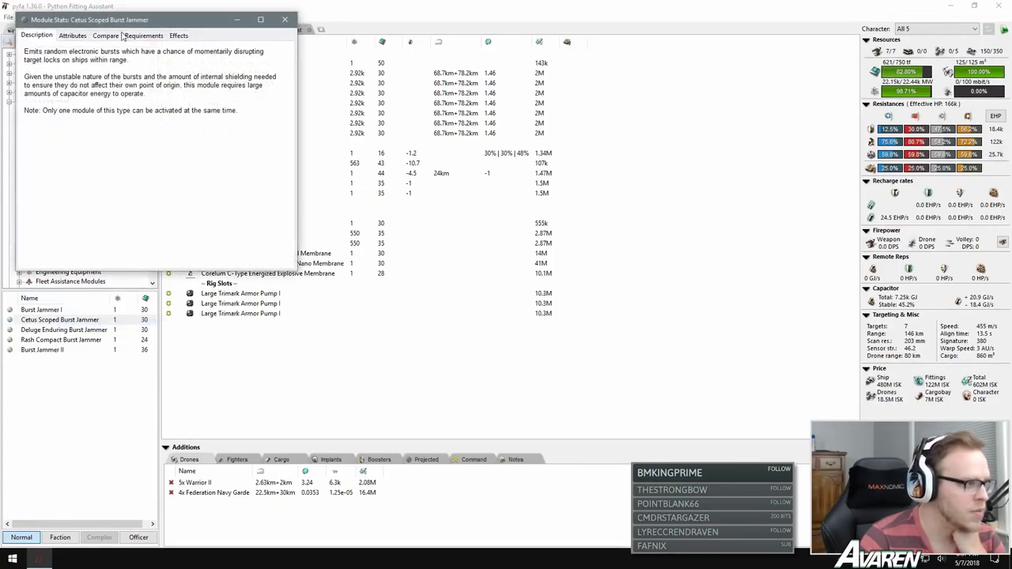
pyautogui.click(82, 36)
pyautogui.click(261, 100)
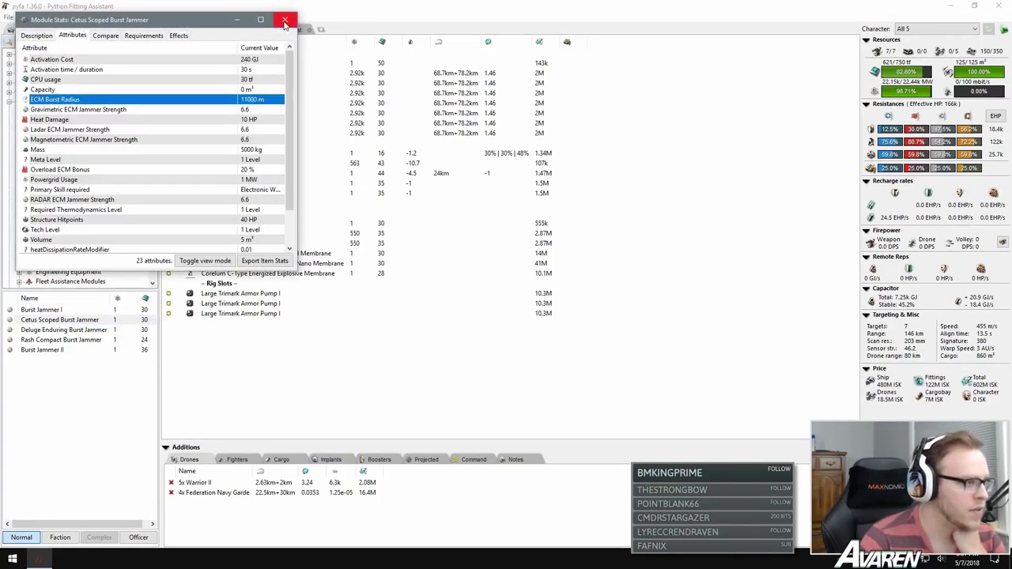
pyautogui.click(286, 22)
# Step: Check the ECM Burst Radius of the Deluge Enduring Burst Jammer in its attributes, and close the stats
pyautogui.click(70, 312)
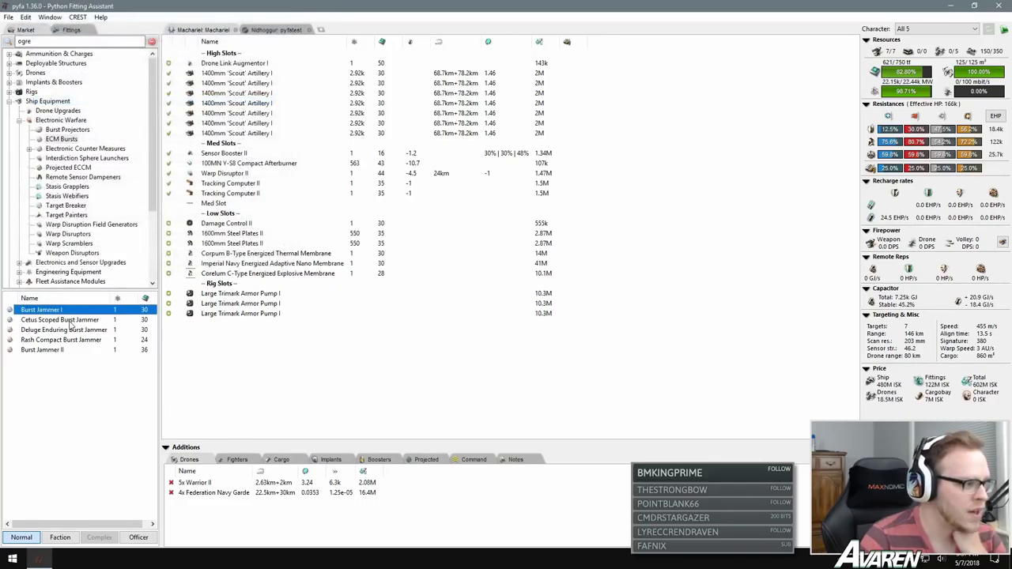
pyautogui.click(71, 330)
pyautogui.rightClick(71, 332)
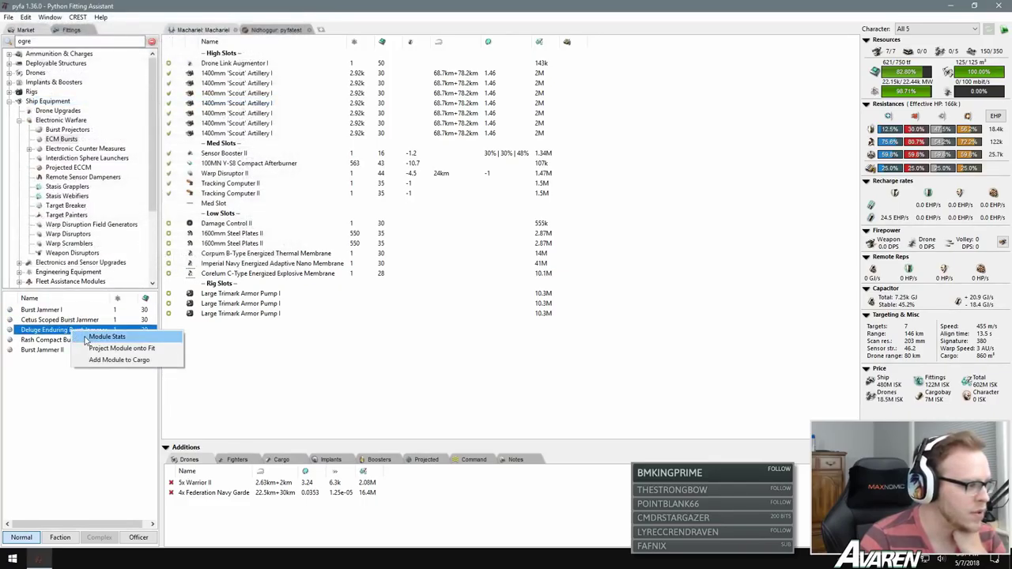
pyautogui.click(95, 338)
pyautogui.click(72, 36)
pyautogui.click(263, 100)
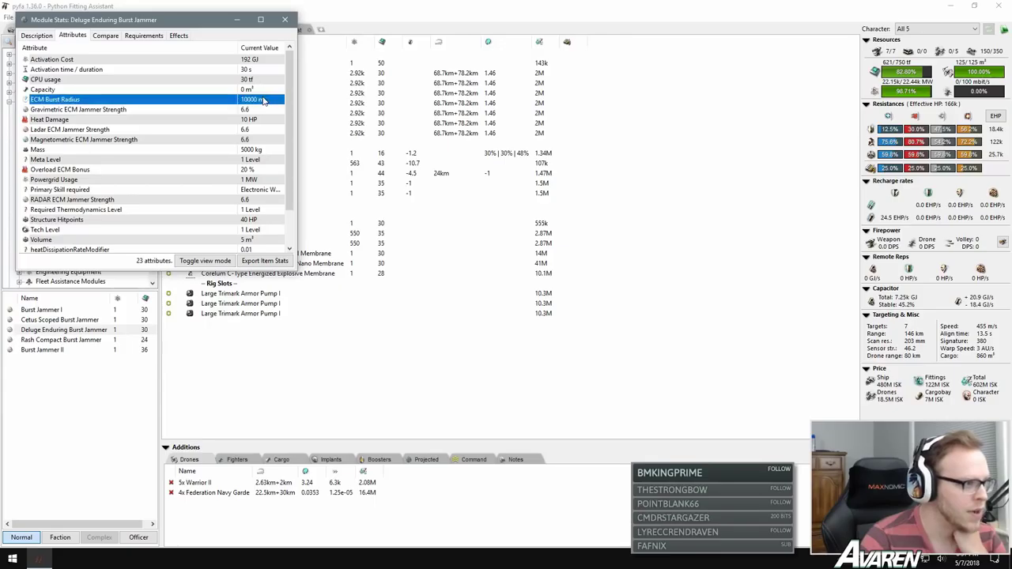
pyautogui.click(284, 19)
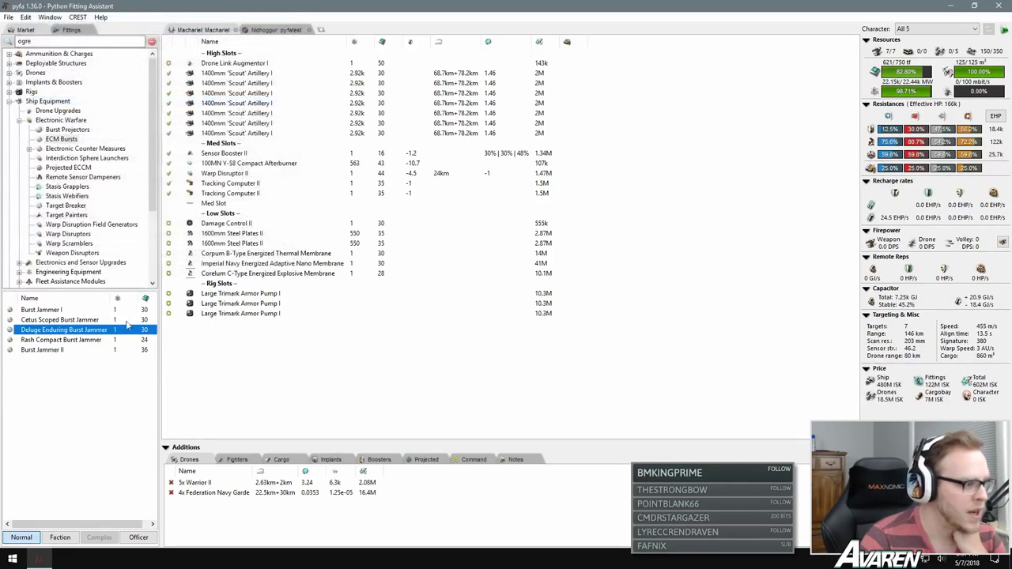
# Step: Go through the Cetus Scoped, Deluge Enduring, Rash Compact and Burst Jammer II entries to compare their CPU needs
pyautogui.click(60, 320)
pyautogui.click(63, 329)
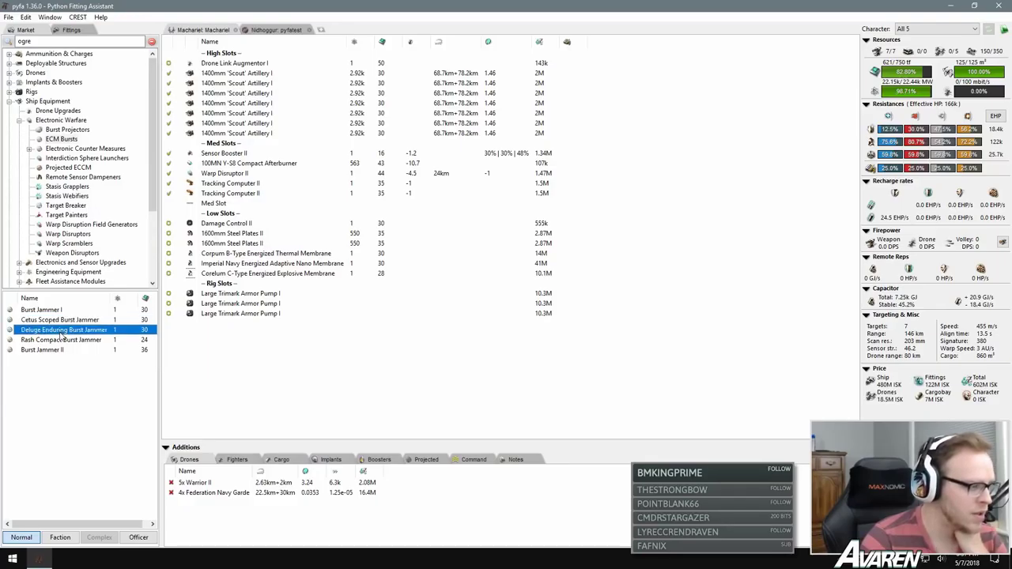
pyautogui.click(81, 340)
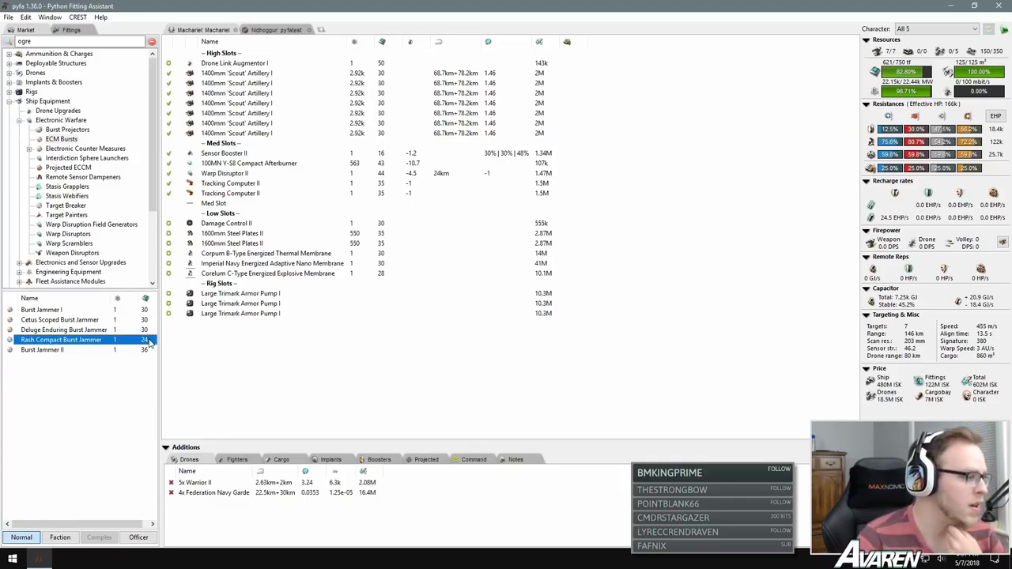
pyautogui.click(58, 352)
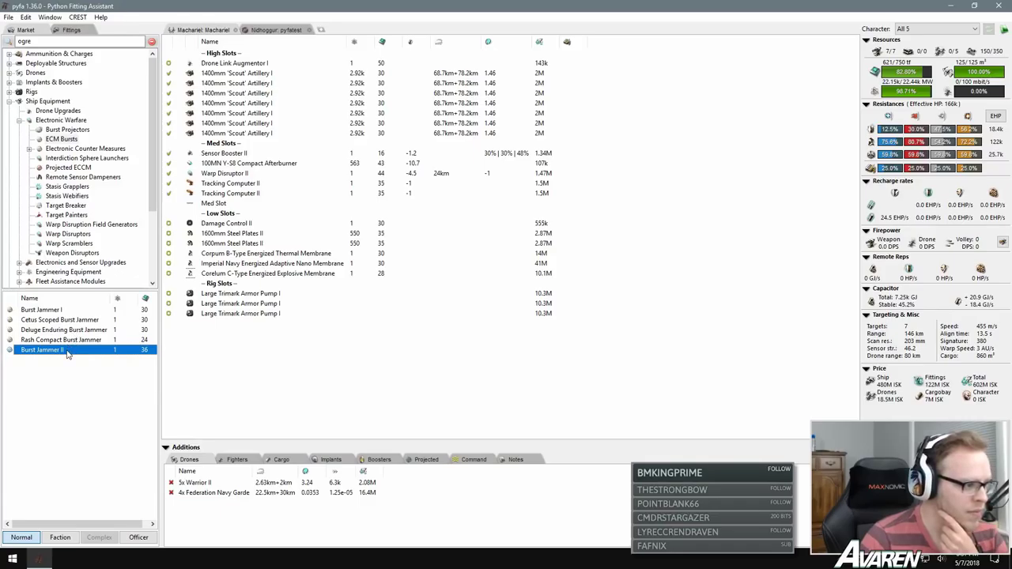
# Step: Check the Activation Cost of the Deluge Enduring Burst Jammer in its attributes, and close the stats
pyautogui.rightClick(61, 332)
pyautogui.click(84, 336)
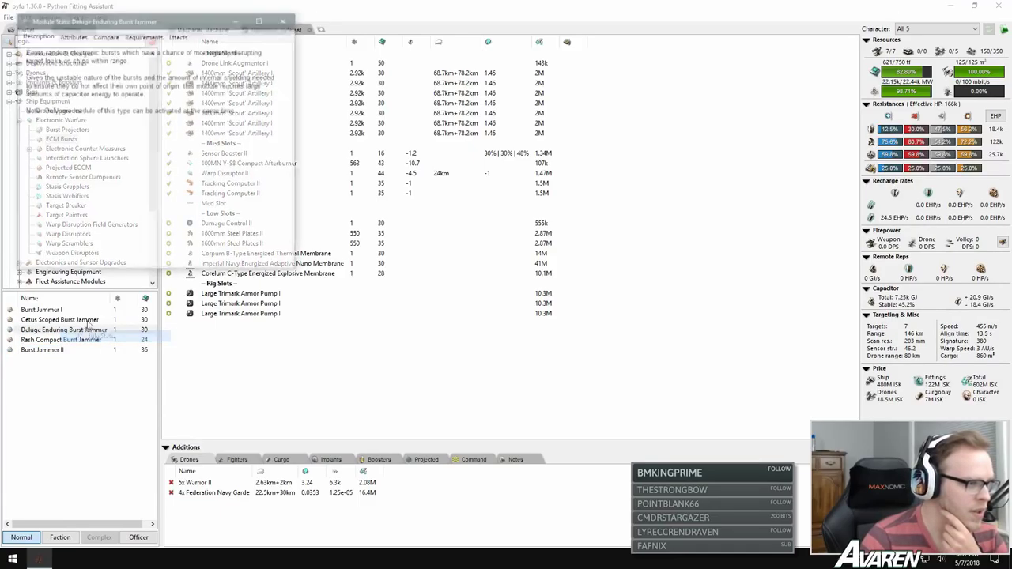
pyautogui.click(72, 35)
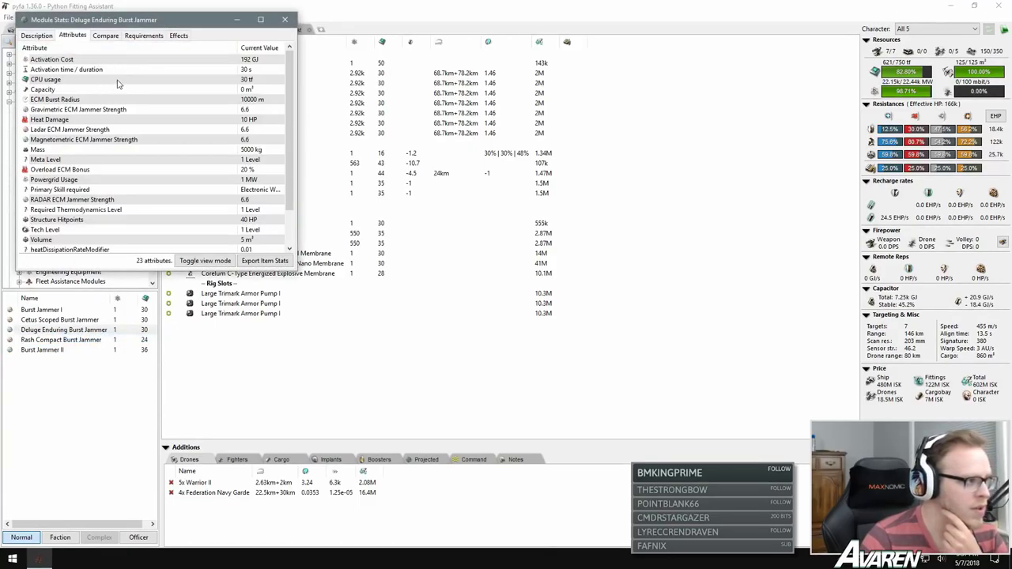
pyautogui.click(250, 64)
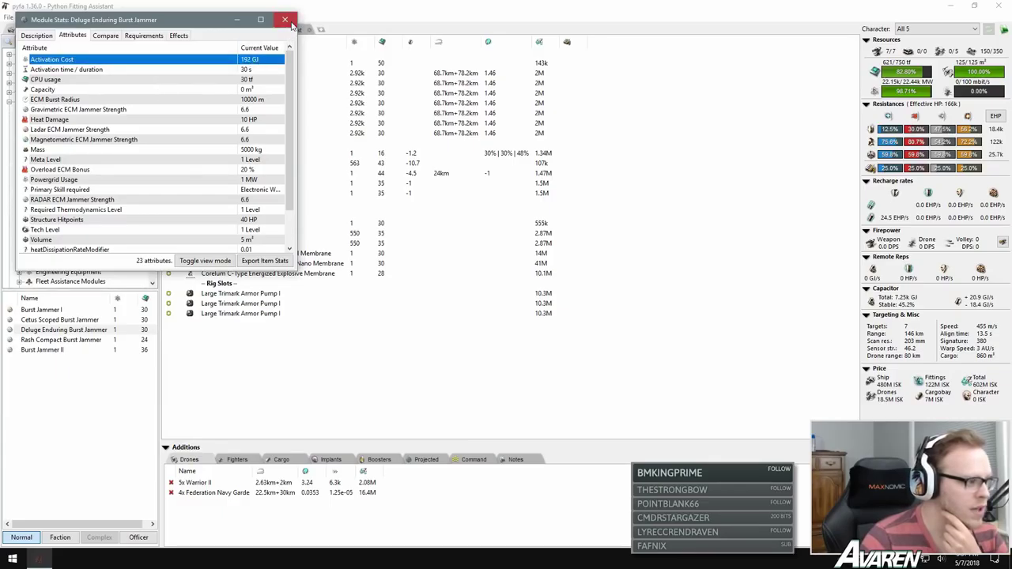
pyautogui.click(284, 19)
# Step: Check the Activation Cost of Burst Jammer II in its attributes, and close the stats
pyautogui.rightClick(66, 350)
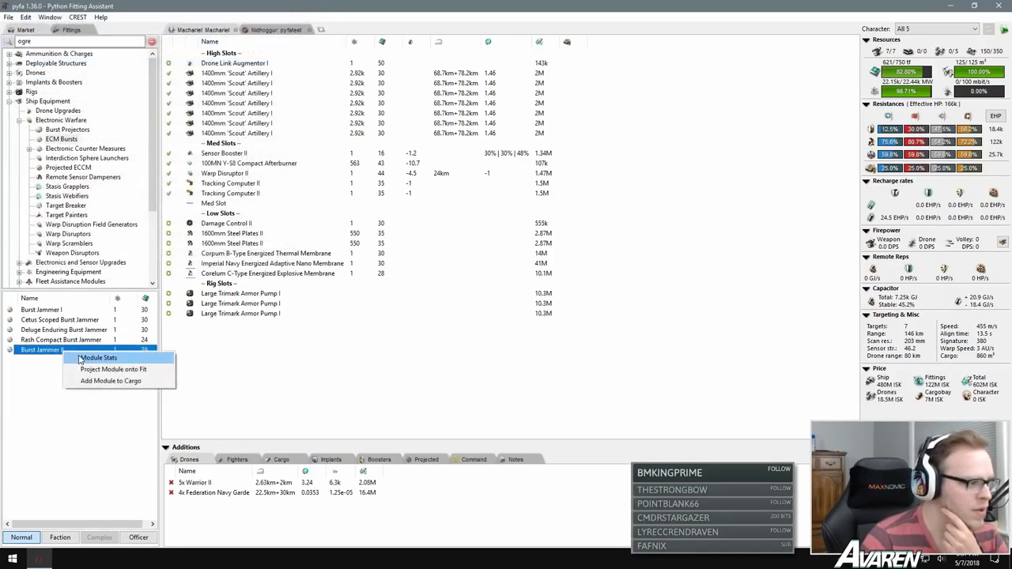
pyautogui.click(83, 356)
pyautogui.click(76, 37)
pyautogui.click(242, 63)
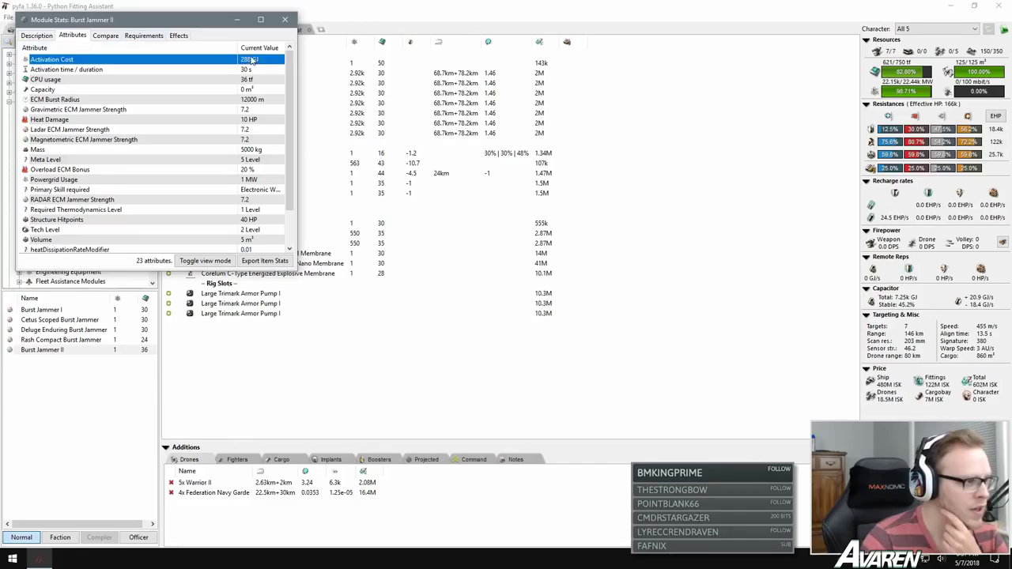
pyautogui.click(284, 19)
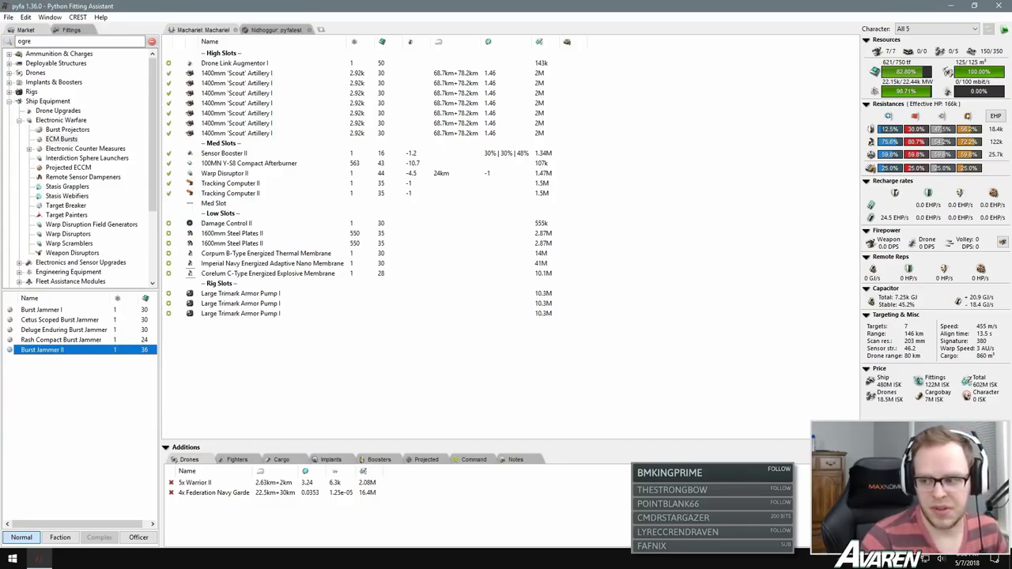
# Step: Expand Electronic Counter Measures and browse its Gravimetric, Ladar, Magnetometric and Radar jammer groups
pyautogui.click(30, 148)
pyautogui.click(74, 149)
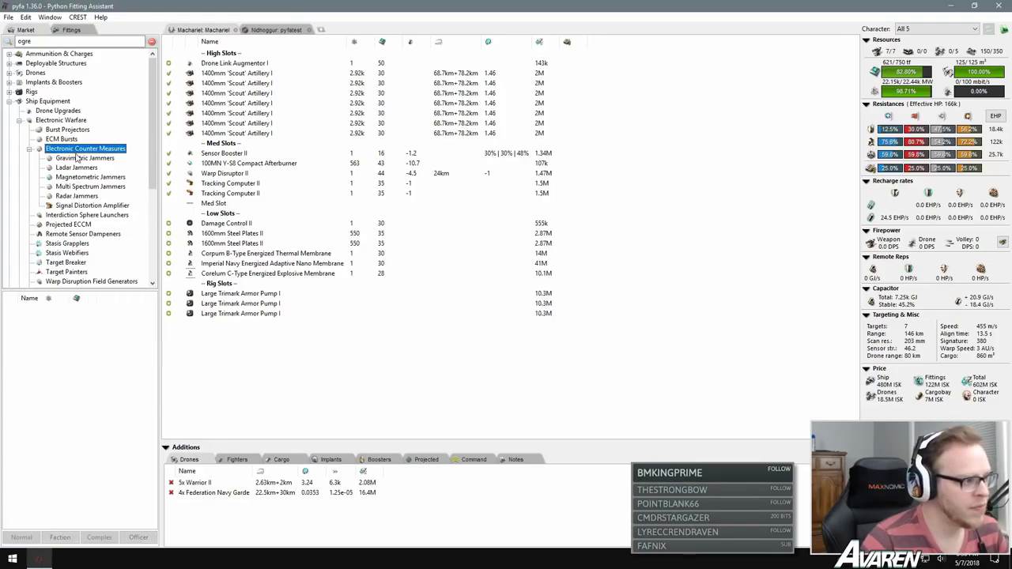
pyautogui.click(76, 159)
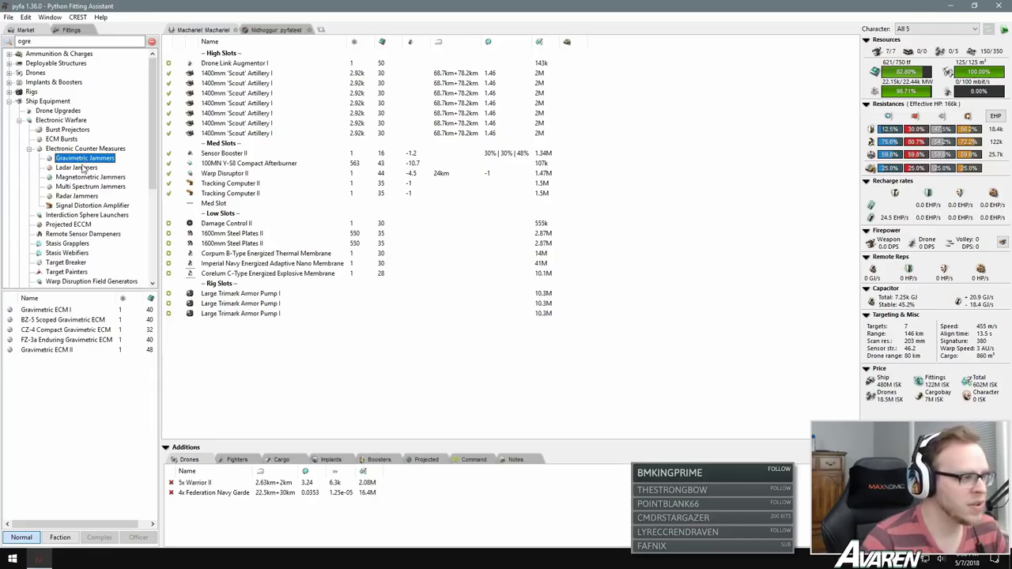
pyautogui.click(82, 168)
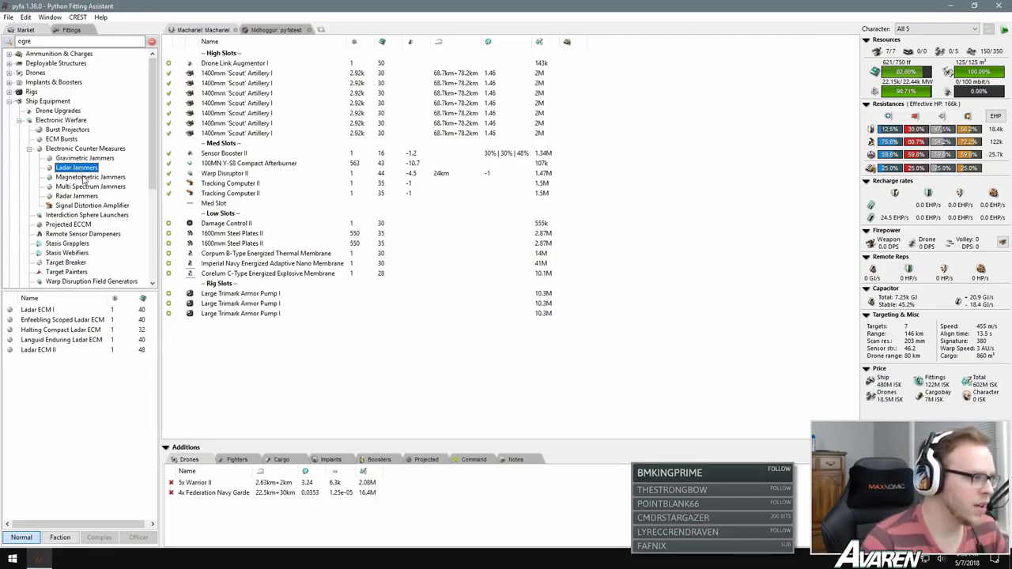
pyautogui.click(84, 177)
pyautogui.click(84, 196)
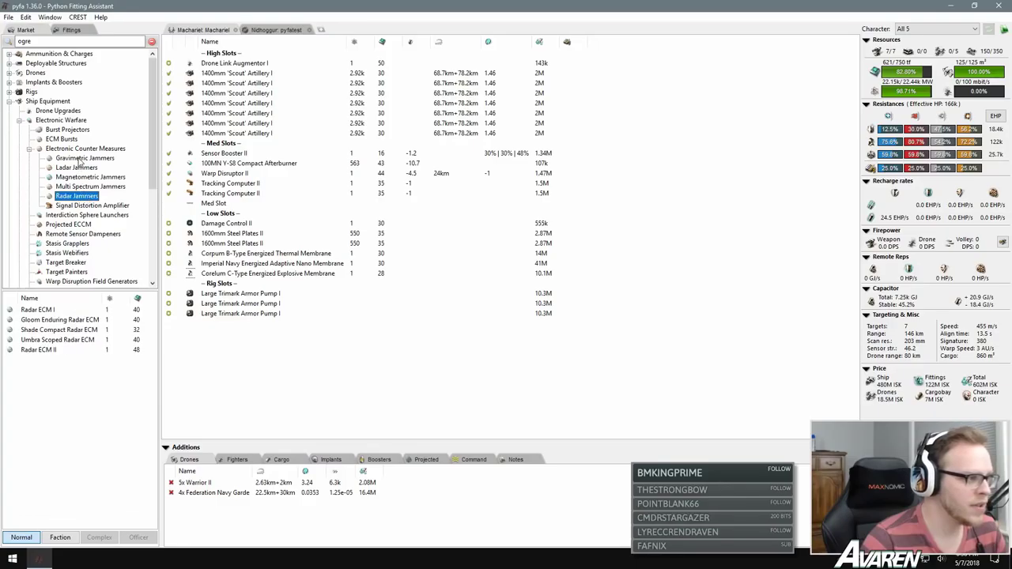
# Step: Examine the Effectiveness Falloff and Optimal Range of Gravimetric ECM I in its attributes
pyautogui.click(81, 159)
pyautogui.rightClick(47, 311)
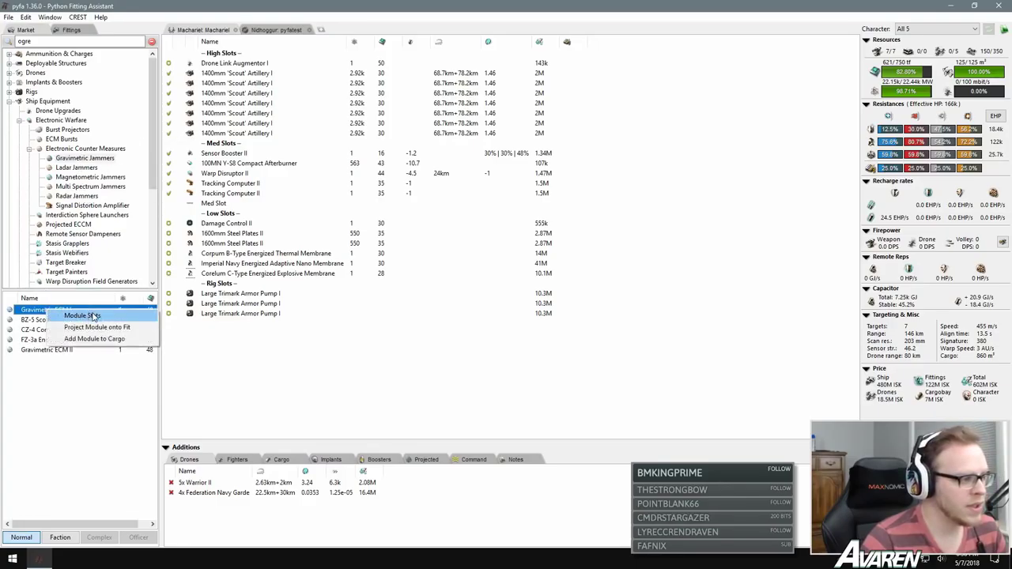
pyautogui.click(82, 315)
pyautogui.click(73, 36)
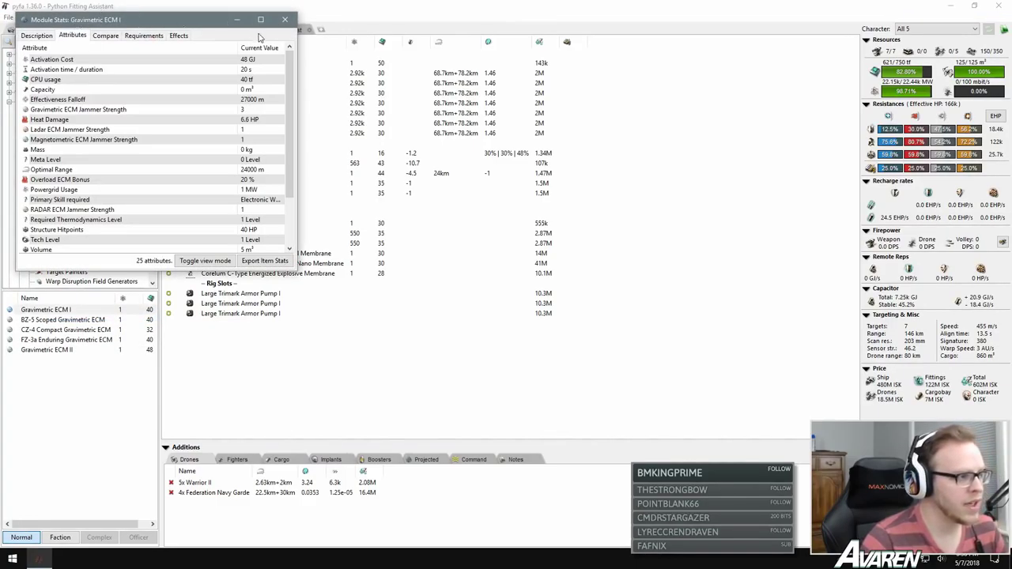
pyautogui.click(121, 100)
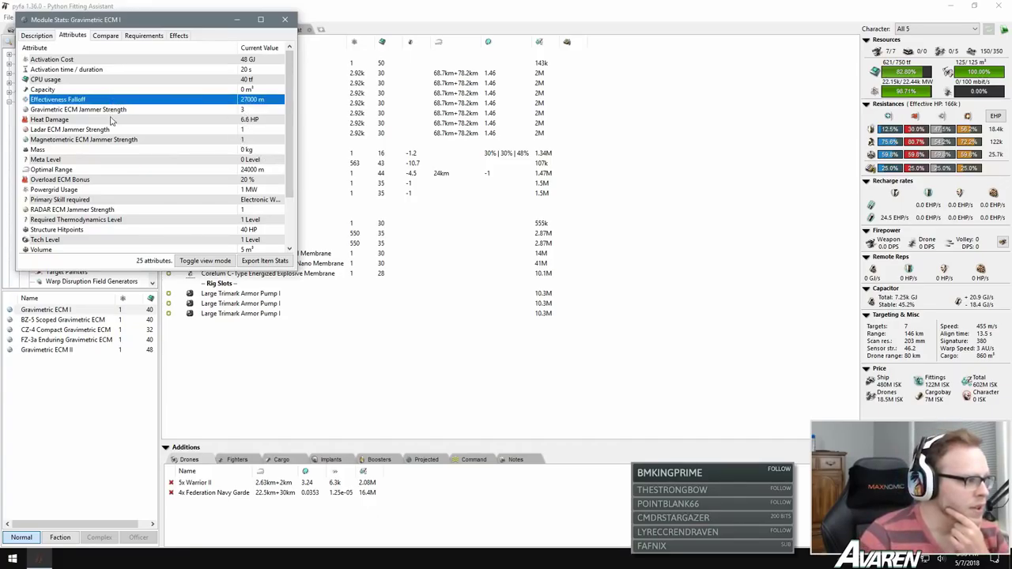
pyautogui.scroll(-1, 111, 127)
pyautogui.click(97, 142)
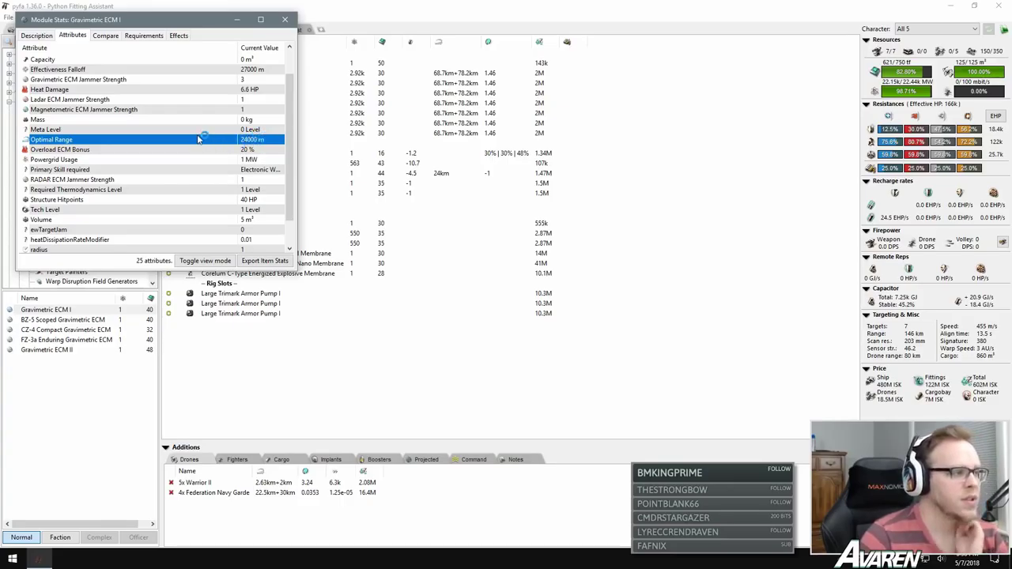
pyautogui.scroll(1, 197, 139)
pyautogui.click(118, 101)
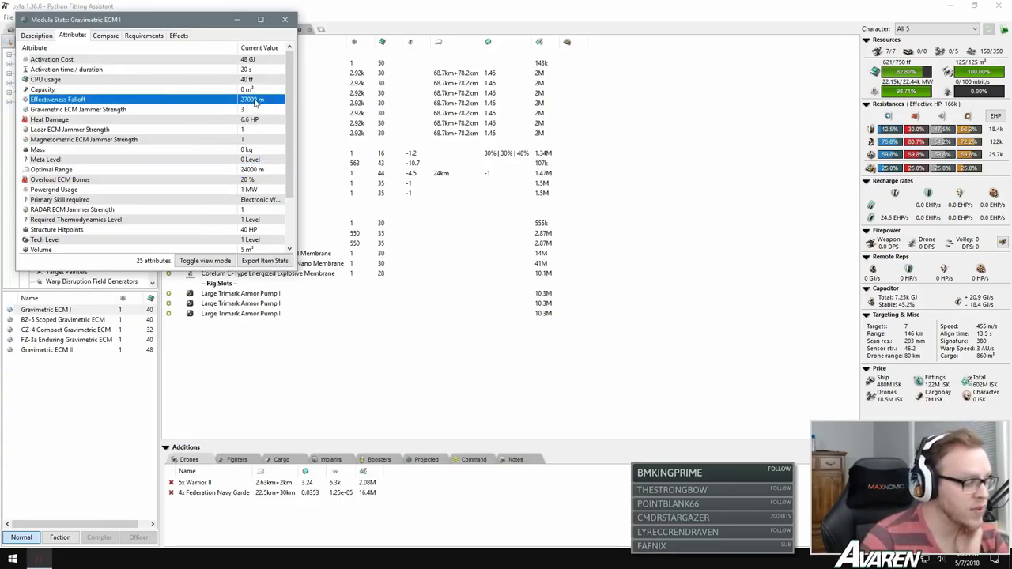
pyautogui.click(159, 173)
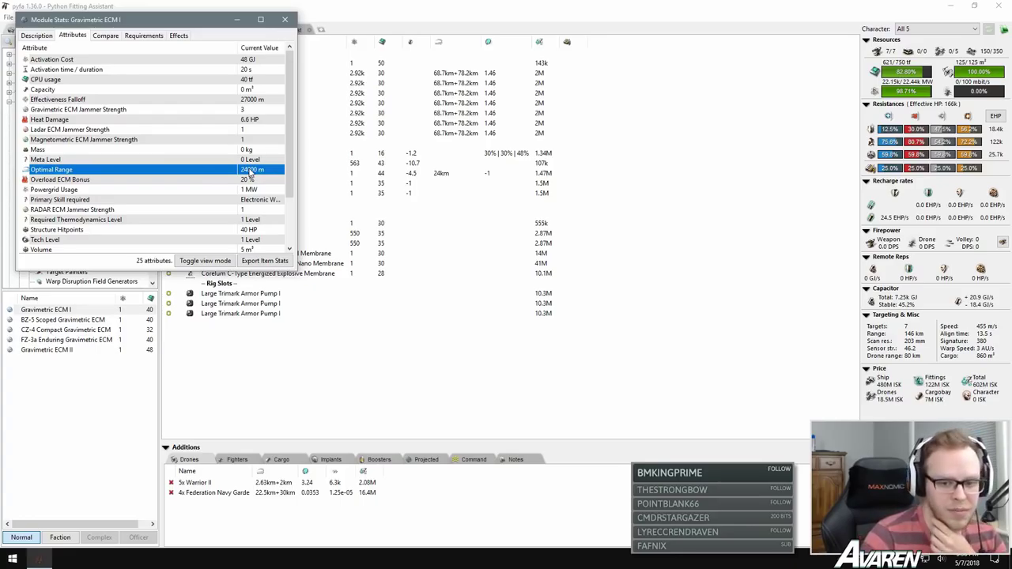
# Step: Compare Gravimetric ECM I's Gravimetric jammer strength with its Ladar, Magnetometric and RADAR strengths
pyautogui.scroll(-2, 210, 173)
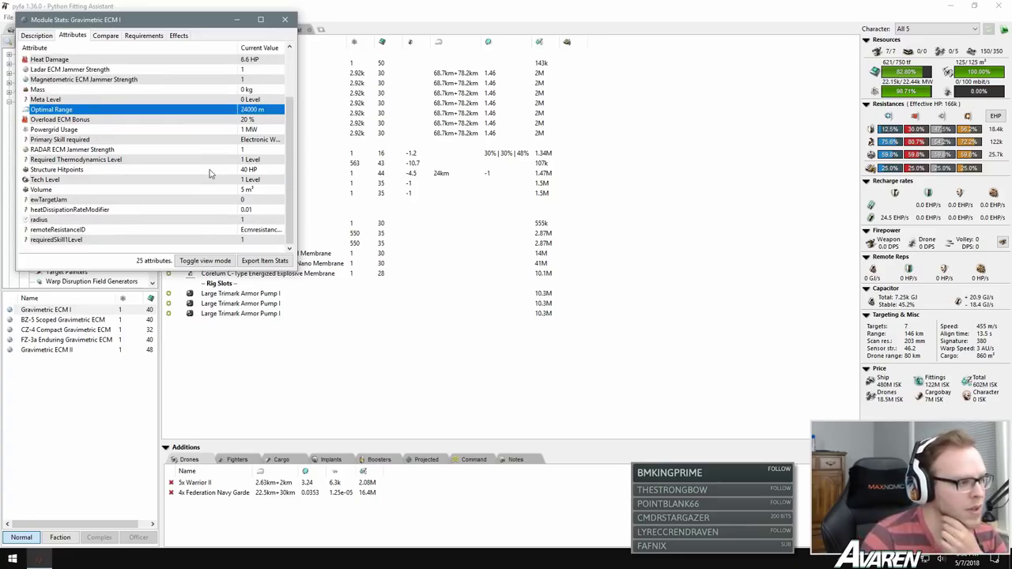
pyautogui.scroll(2, 209, 177)
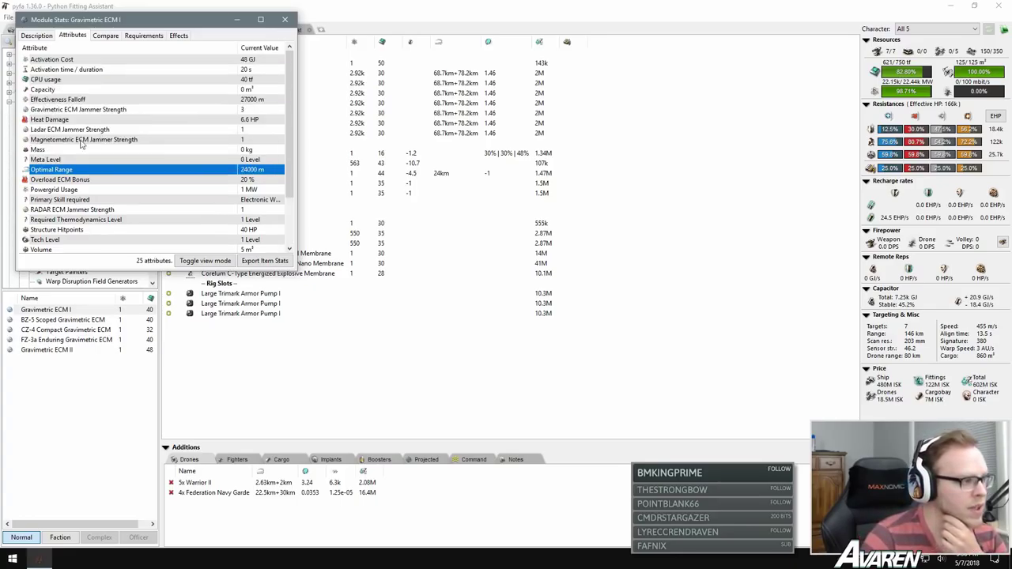
pyautogui.click(88, 110)
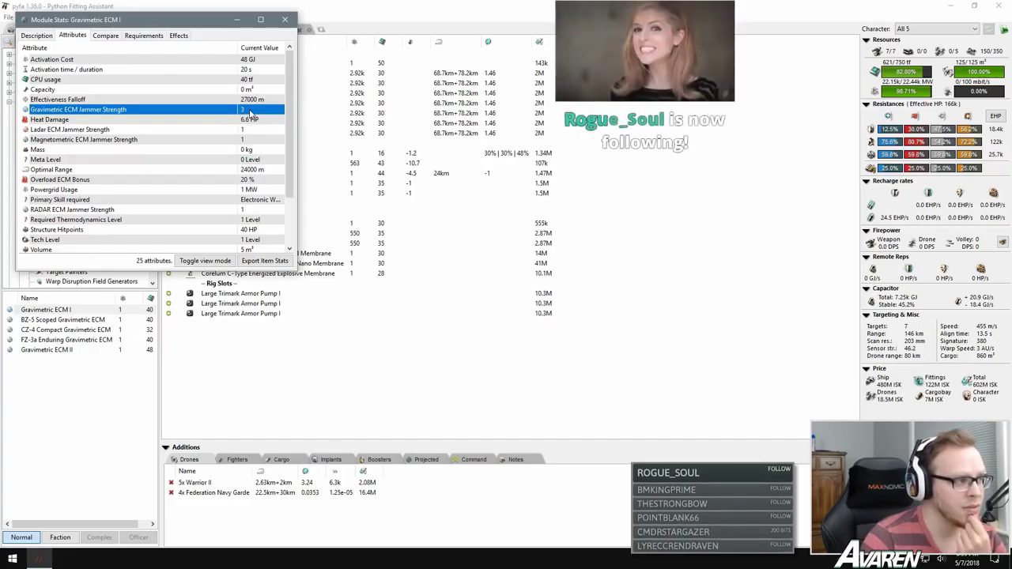
pyautogui.click(222, 139)
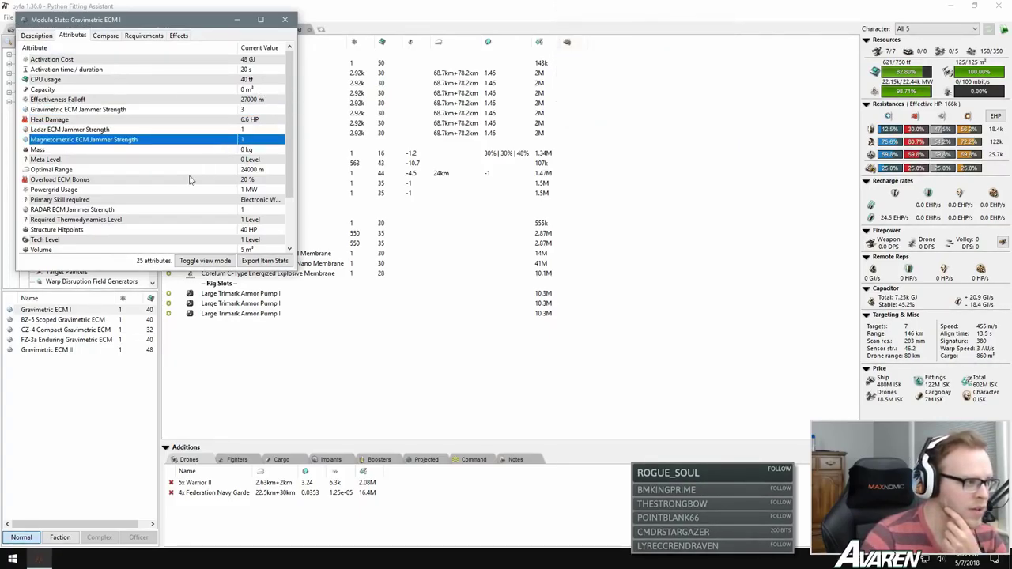
pyautogui.click(145, 210)
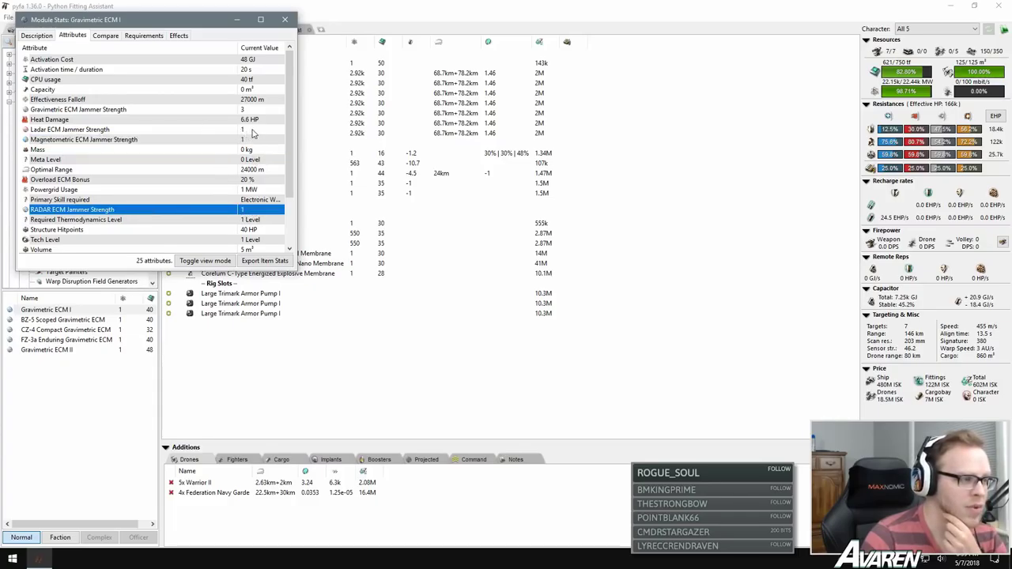
pyautogui.click(121, 111)
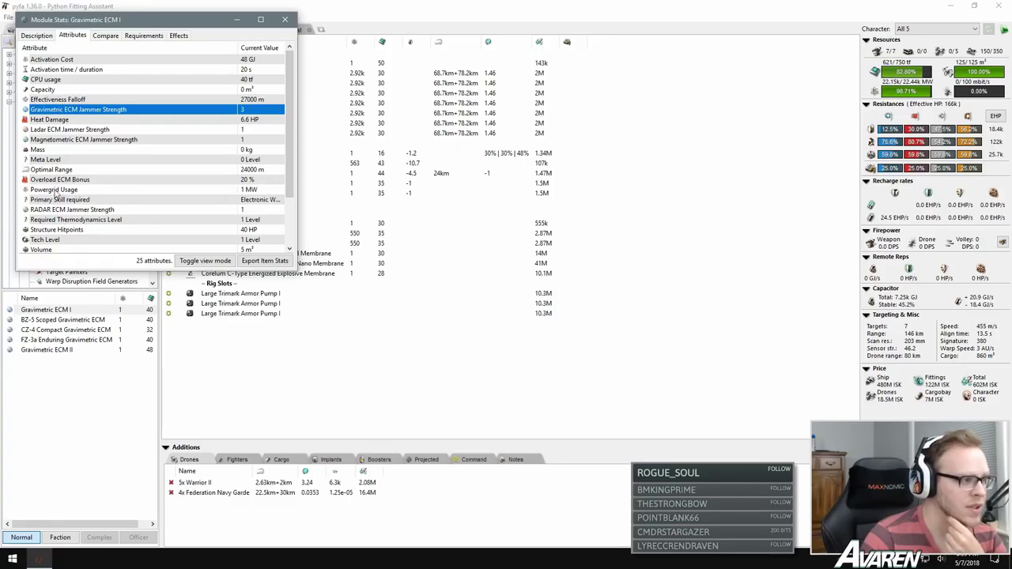
# Step: Check Gravimetric ECM I's Overload ECM Bonus and its remaining attributes, and close the stats
pyautogui.moveTo(286, 128)
pyautogui.mouseDown()
pyautogui.moveTo(286, 175)
pyautogui.moveTo(286, 128)
pyautogui.mouseUp()
pyautogui.click(172, 181)
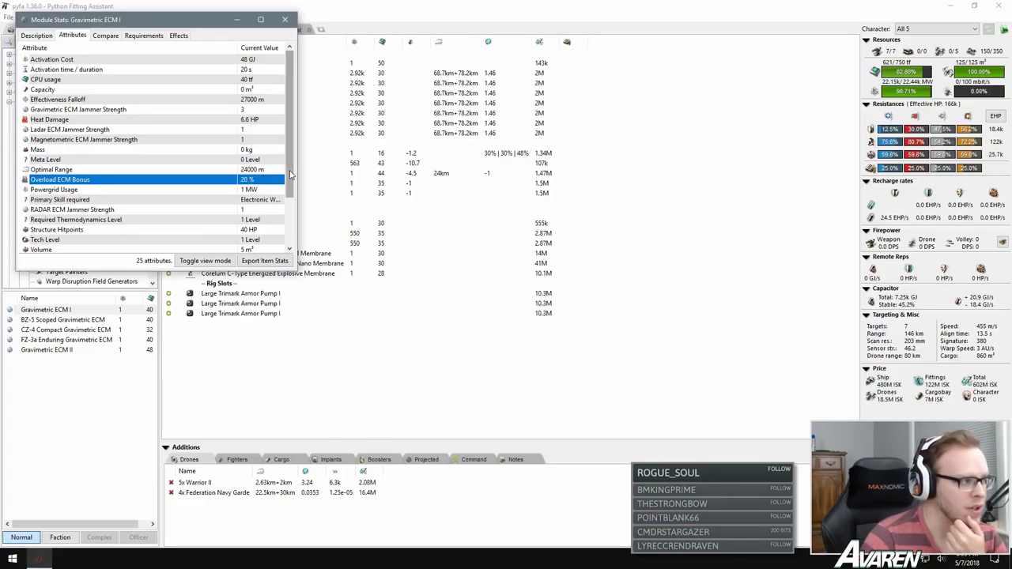
pyautogui.moveTo(291, 111)
pyautogui.mouseDown()
pyautogui.moveTo(291, 158)
pyautogui.moveTo(295, 111)
pyautogui.mouseUp()
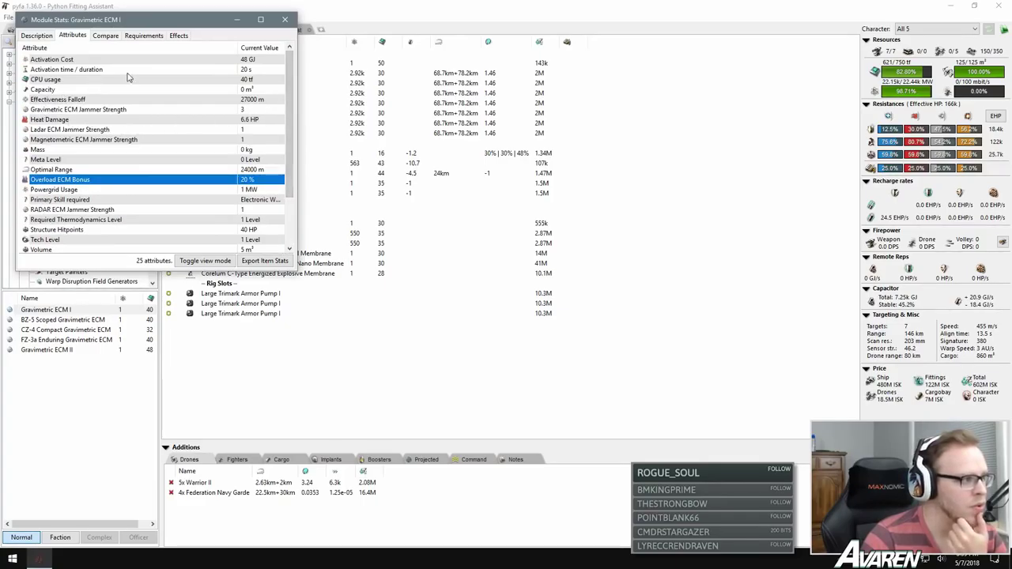
pyautogui.scroll(-2, 284, 107)
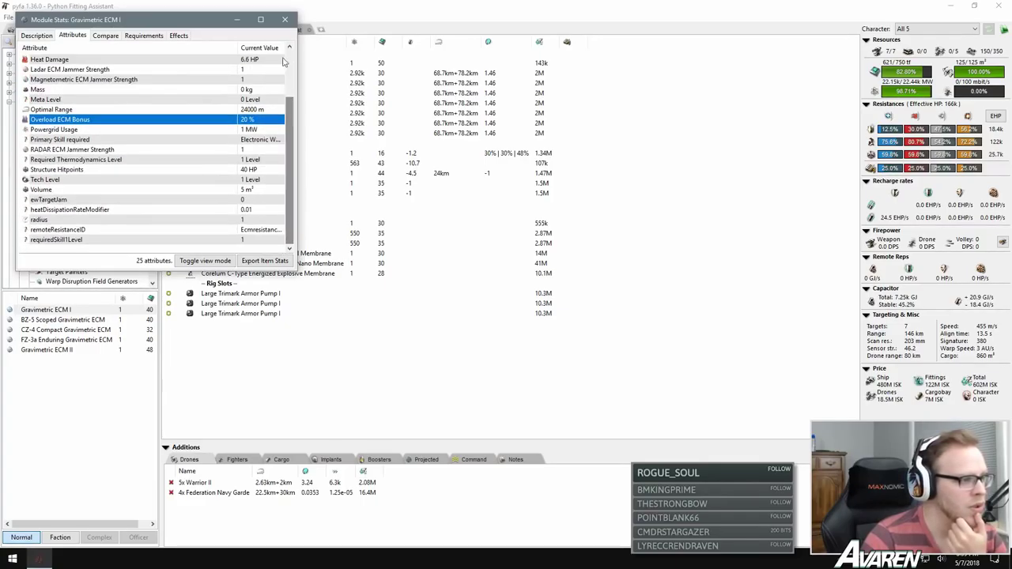
pyautogui.click(284, 19)
# Step: Go through the BZ-5 Scoped, CZ-4 Compact, FZ-3a Enduring and Gravimetric ECM II variants in the module list
pyautogui.click(80, 321)
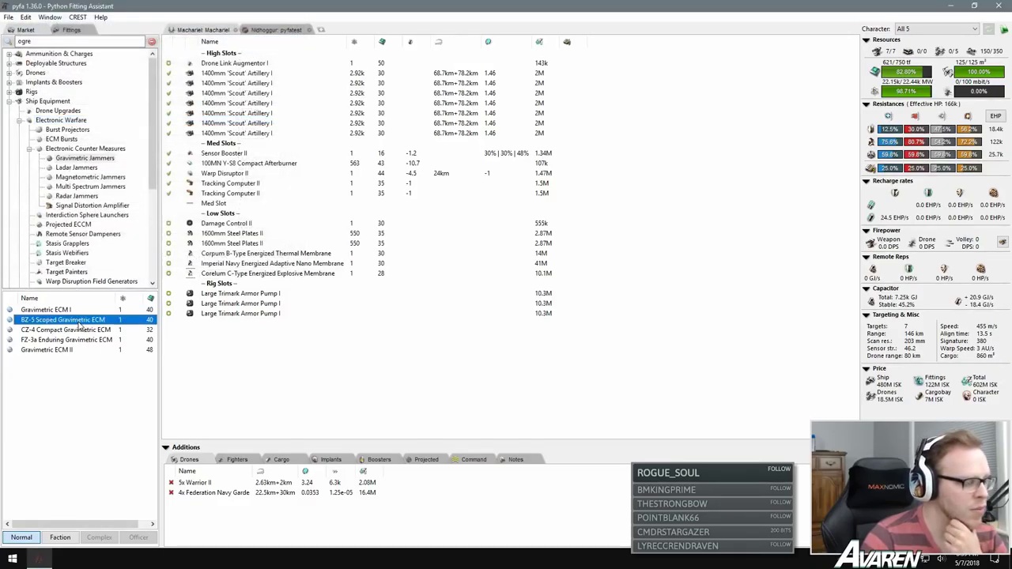
pyautogui.click(80, 330)
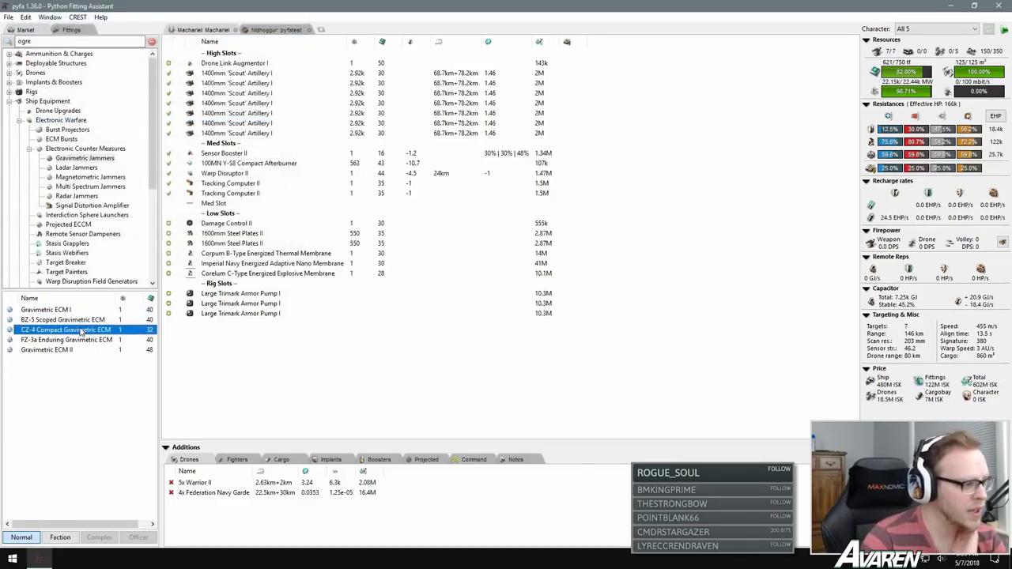
pyautogui.click(79, 340)
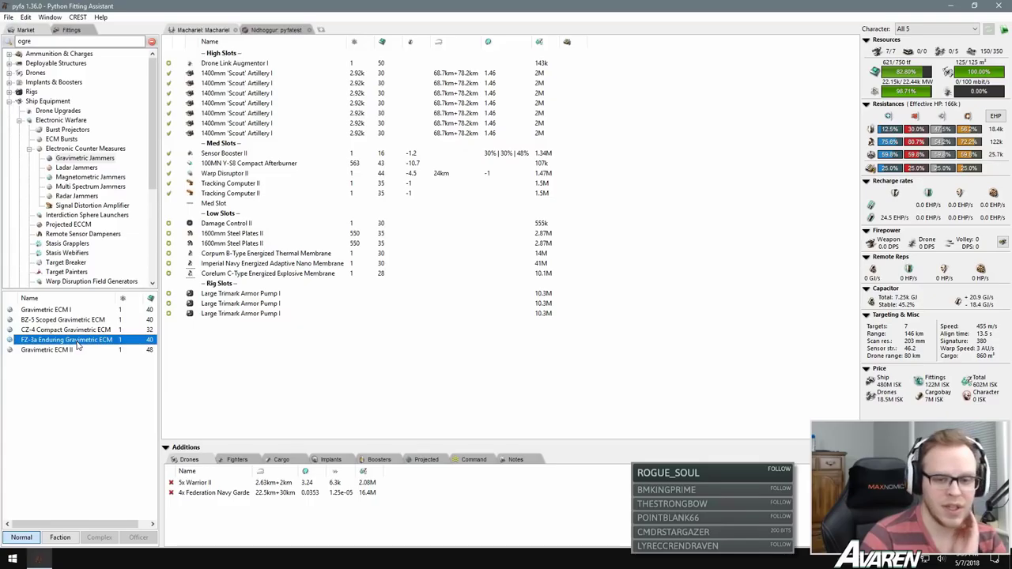
pyautogui.click(70, 350)
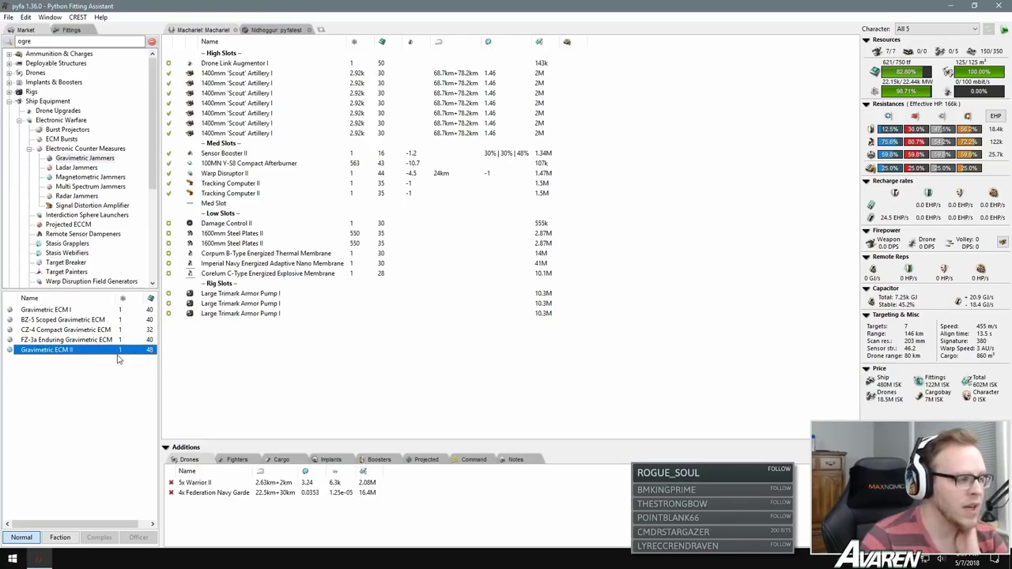
# Step: Display the attributes of Ladar ECM II from the Ladar Jammers group
pyautogui.click(79, 167)
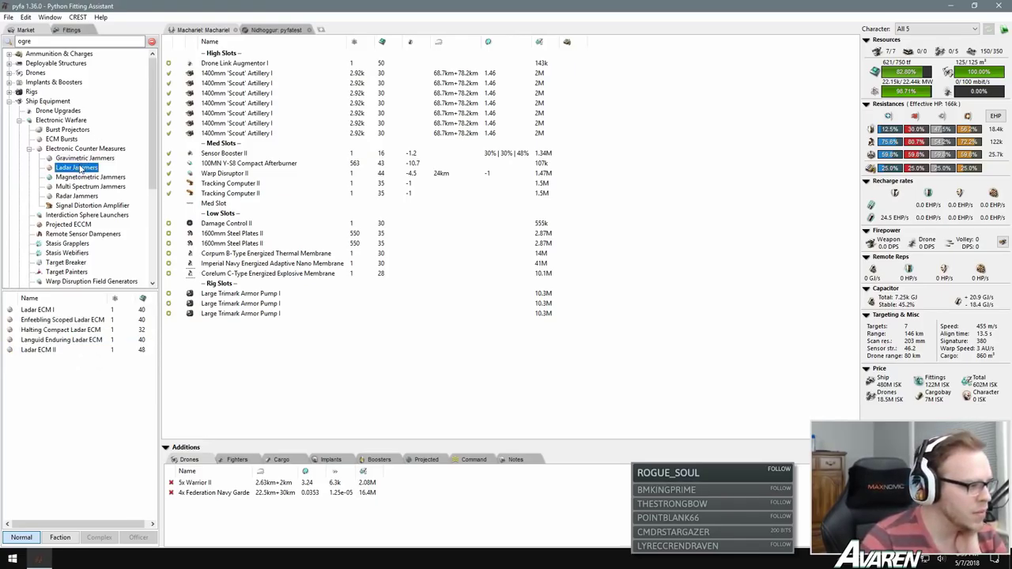
pyautogui.rightClick(47, 349)
pyautogui.click(79, 356)
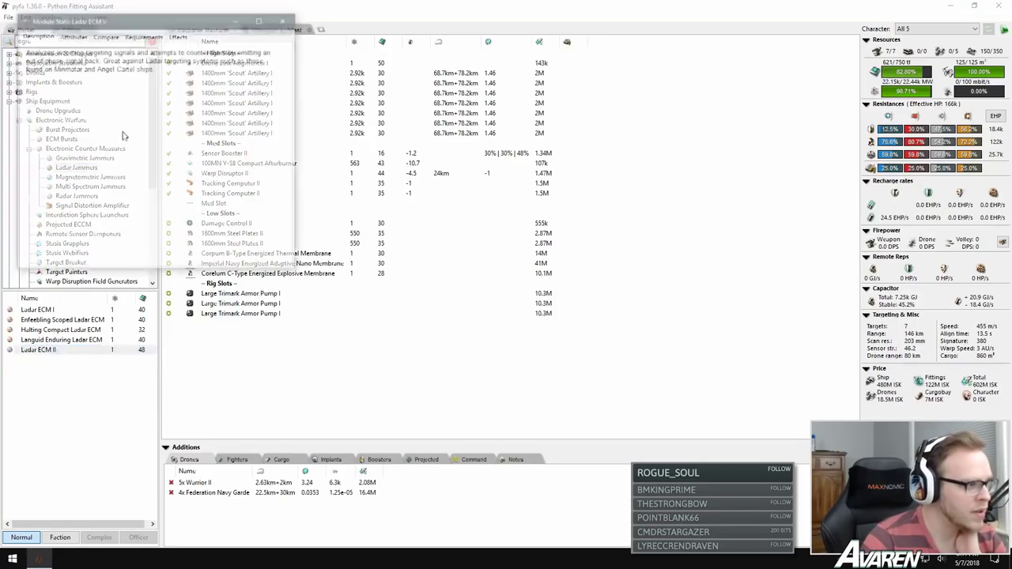
pyautogui.click(77, 37)
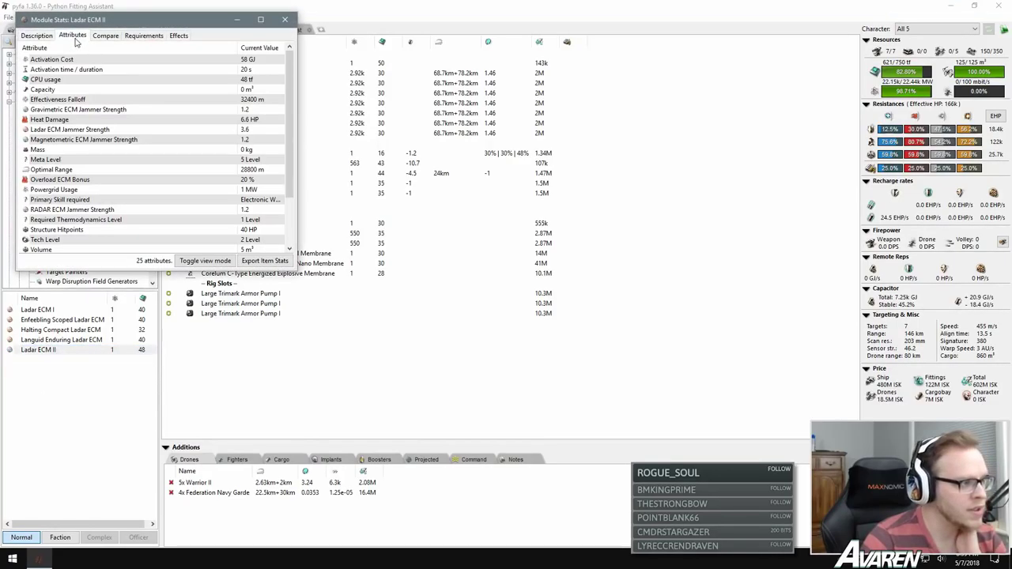
# Step: Compare Ladar ECM II's Ladar jammer strength with its Gravimetric, Magnetometric and RADAR strengths, check the remaining attributes, and close the stats
pyautogui.click(87, 129)
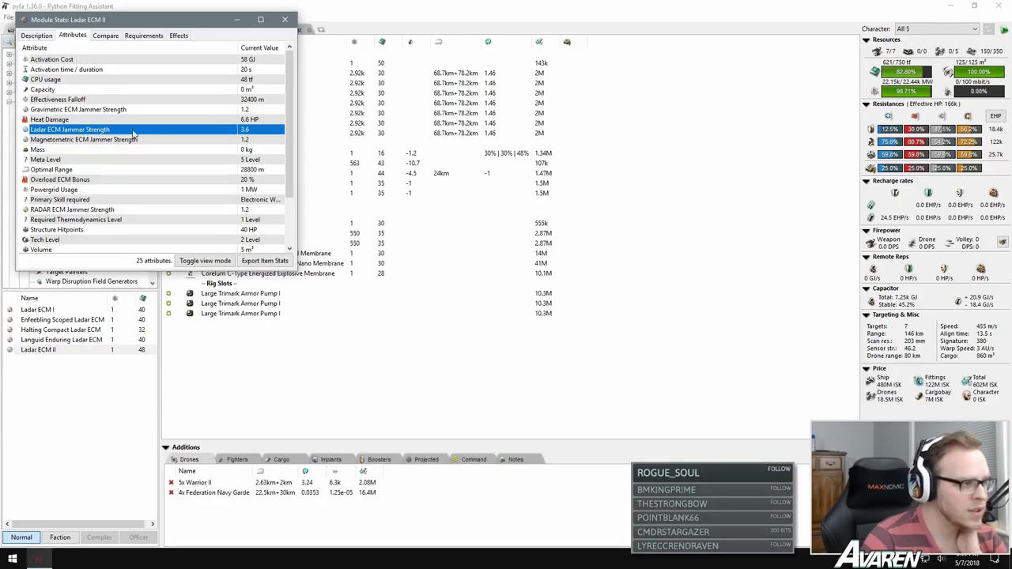
pyautogui.click(256, 111)
pyautogui.click(253, 140)
pyautogui.click(251, 210)
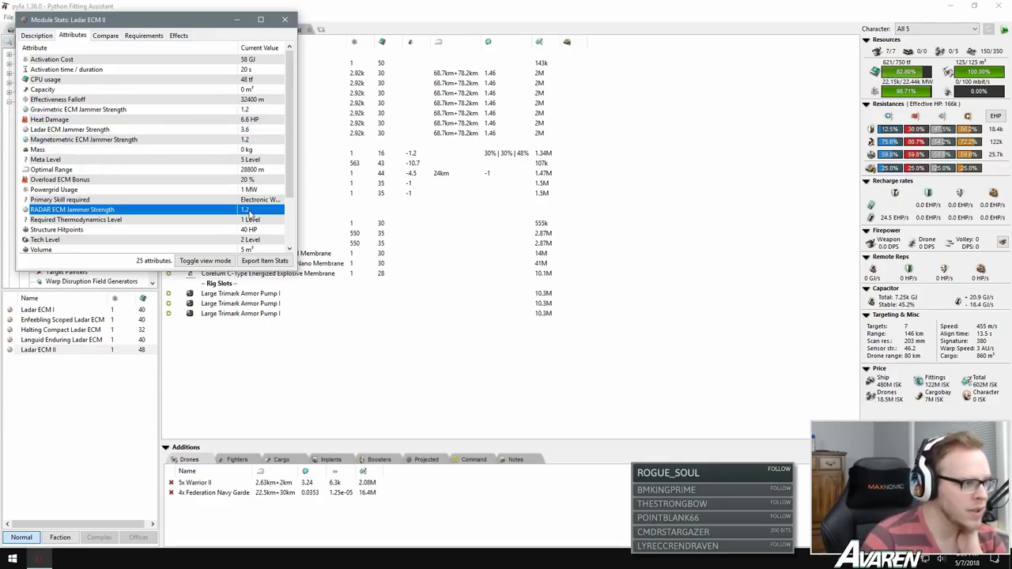
pyautogui.scroll(-2, 207, 188)
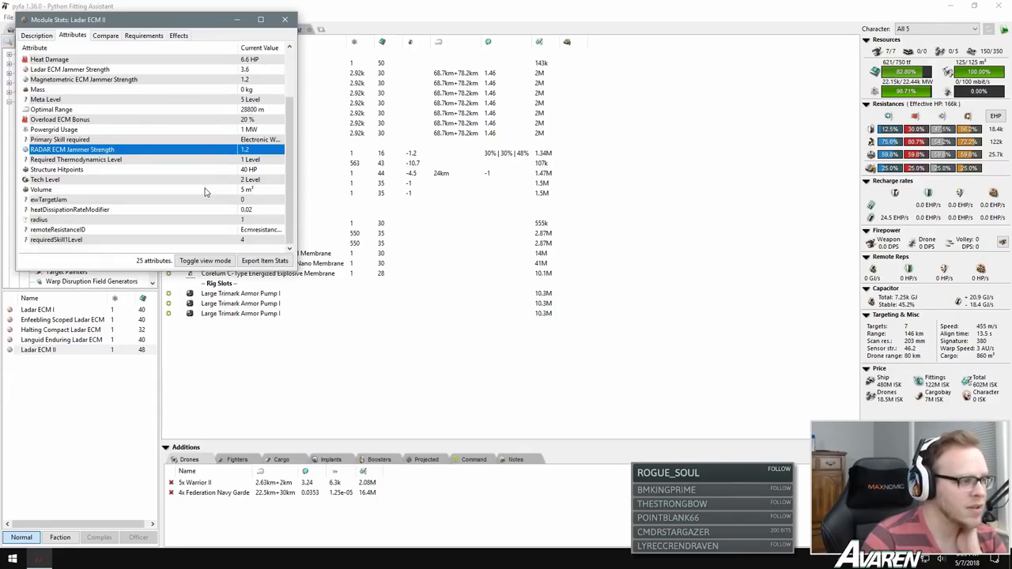
pyautogui.scroll(2, 204, 192)
pyautogui.click(285, 19)
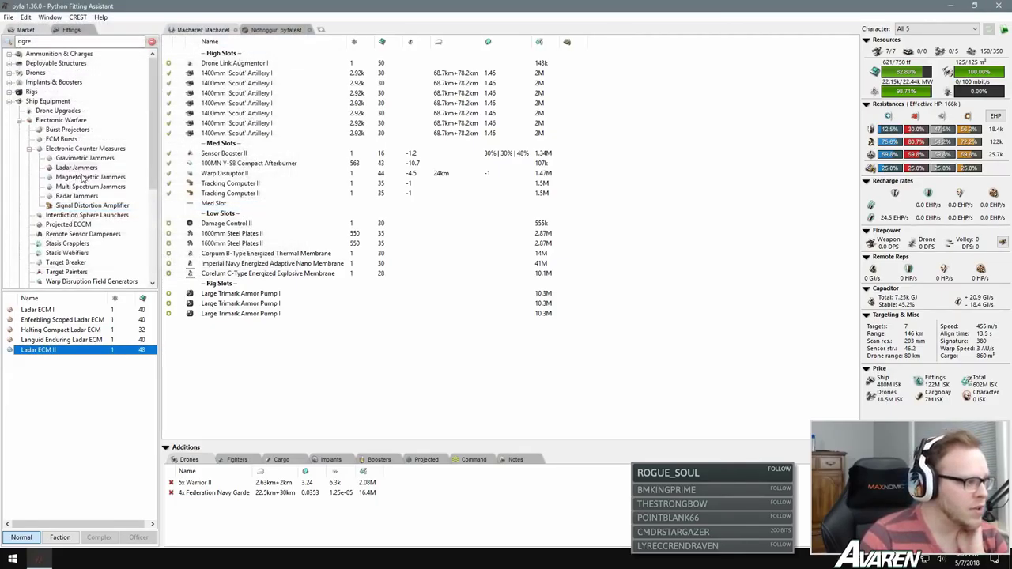
# Step: Browse the module variants in the Magnetometric, Radar, Ladar and Gravimetric Jammers groups
pyautogui.click(83, 179)
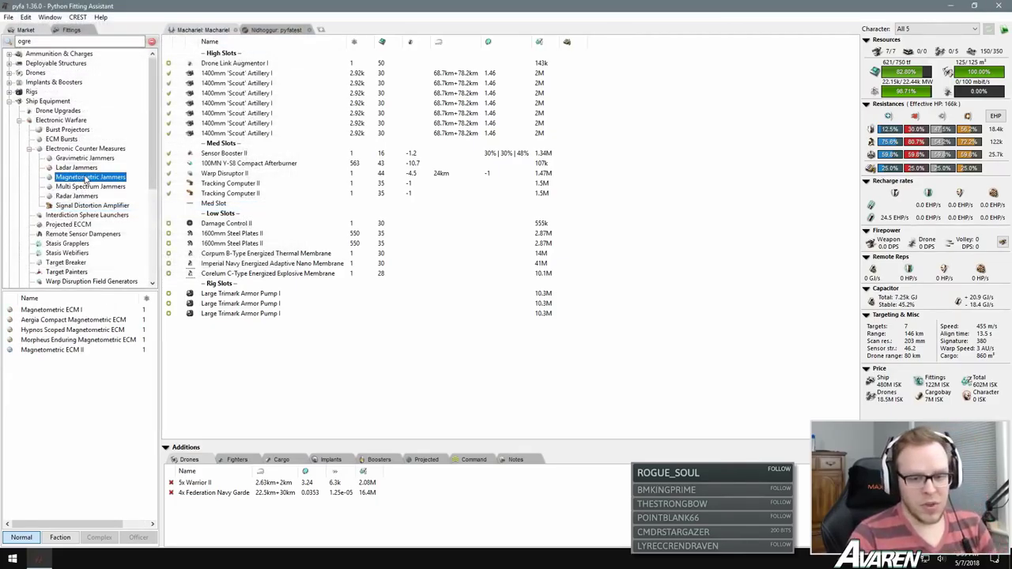
pyautogui.click(84, 196)
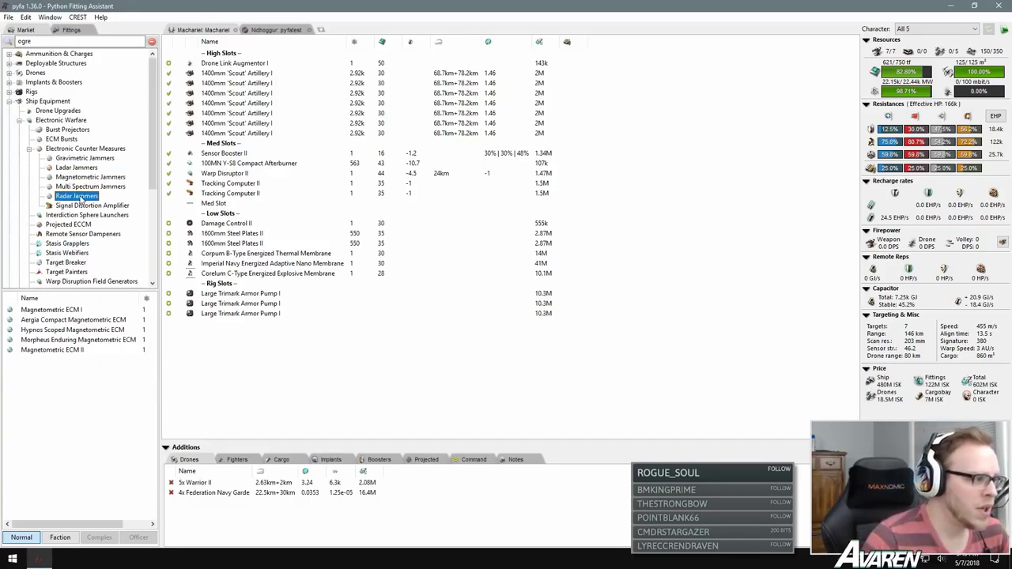
pyautogui.click(85, 177)
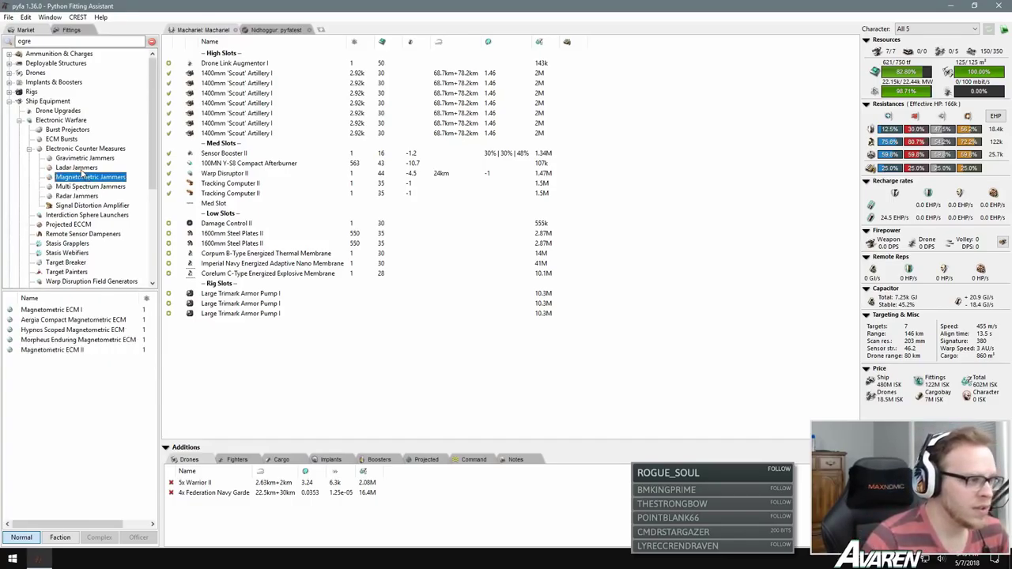
pyautogui.click(80, 168)
pyautogui.click(85, 159)
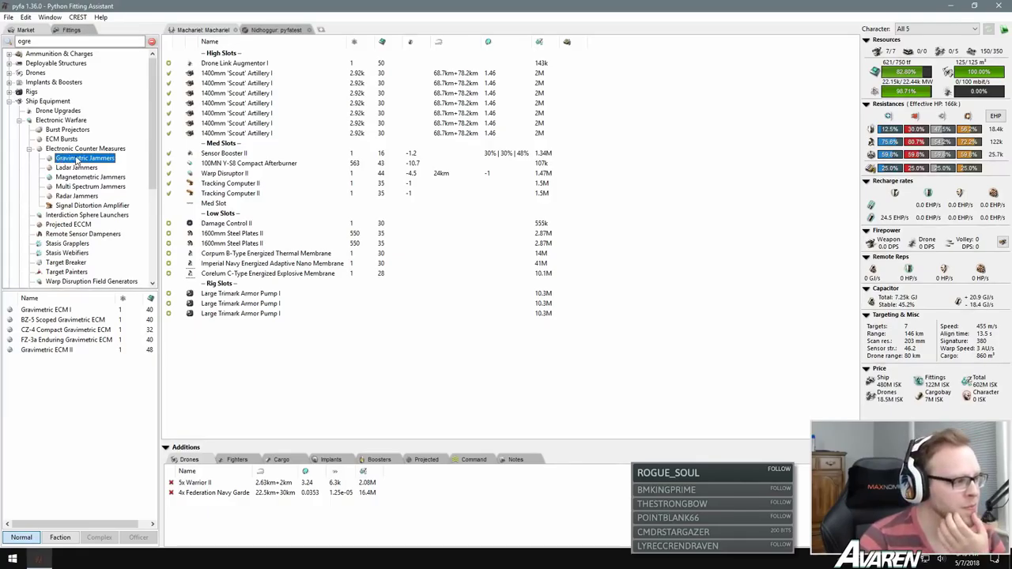
# Step: View Multispectral ECM II's description and attributes from the Multi Spectrum Jammers group, and close the stats
pyautogui.click(84, 188)
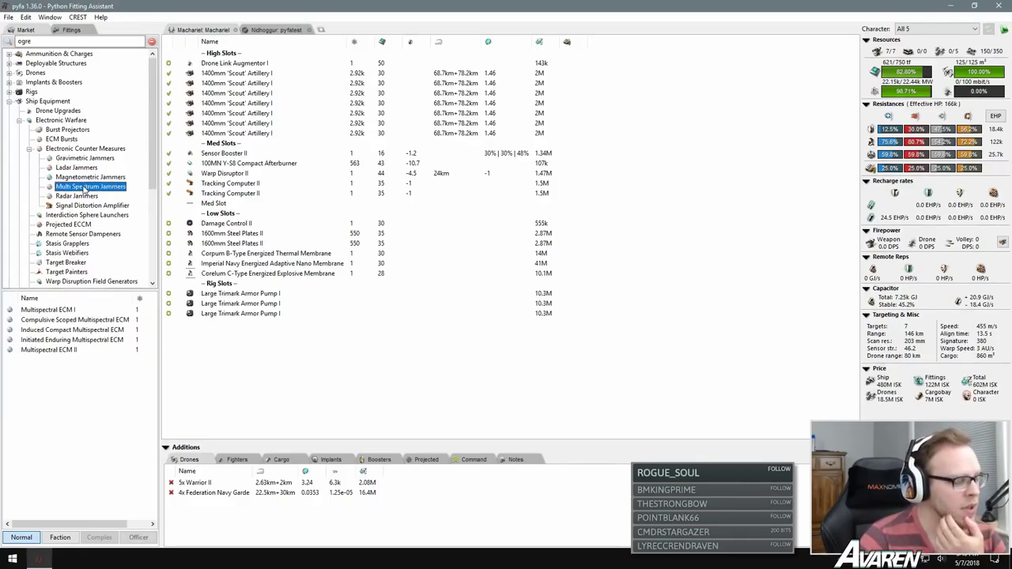
pyautogui.rightClick(53, 350)
pyautogui.click(80, 356)
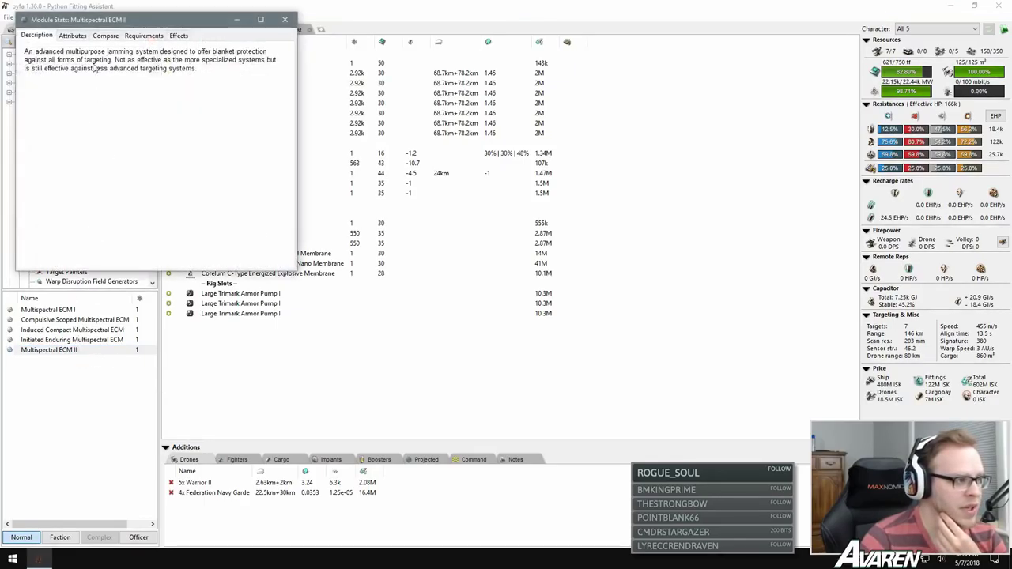
pyautogui.click(72, 36)
pyautogui.click(285, 19)
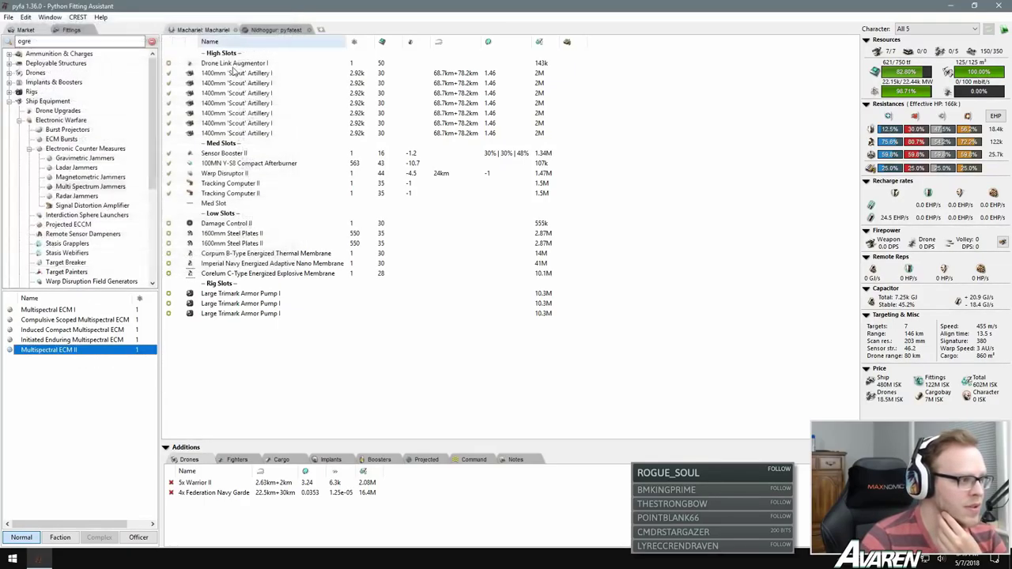
# Step: Check Radar ECM II's RADAR ECM Jammer Strength against its other attributes, and close the stats
pyautogui.click(76, 196)
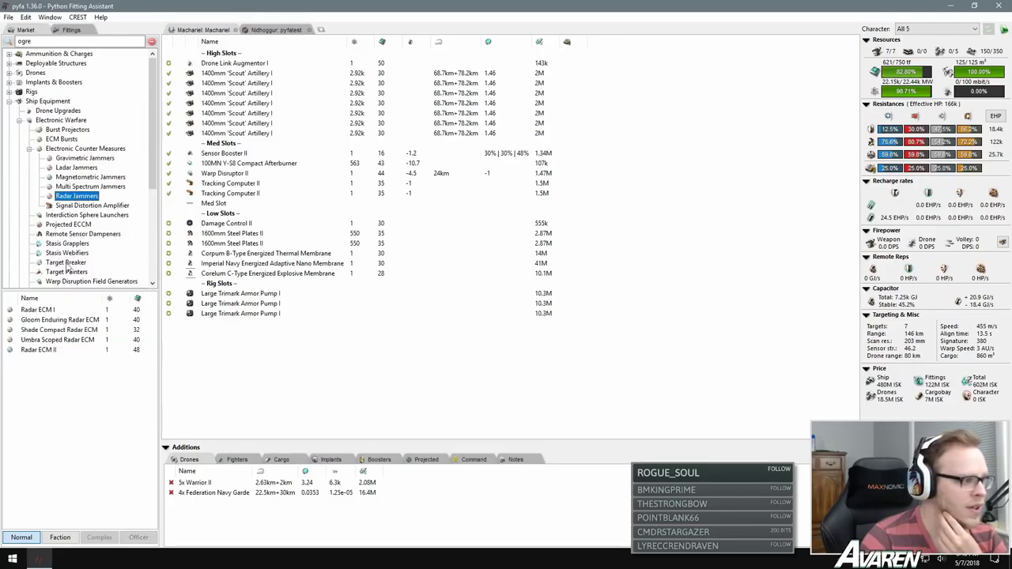
pyautogui.rightClick(61, 353)
pyautogui.click(63, 359)
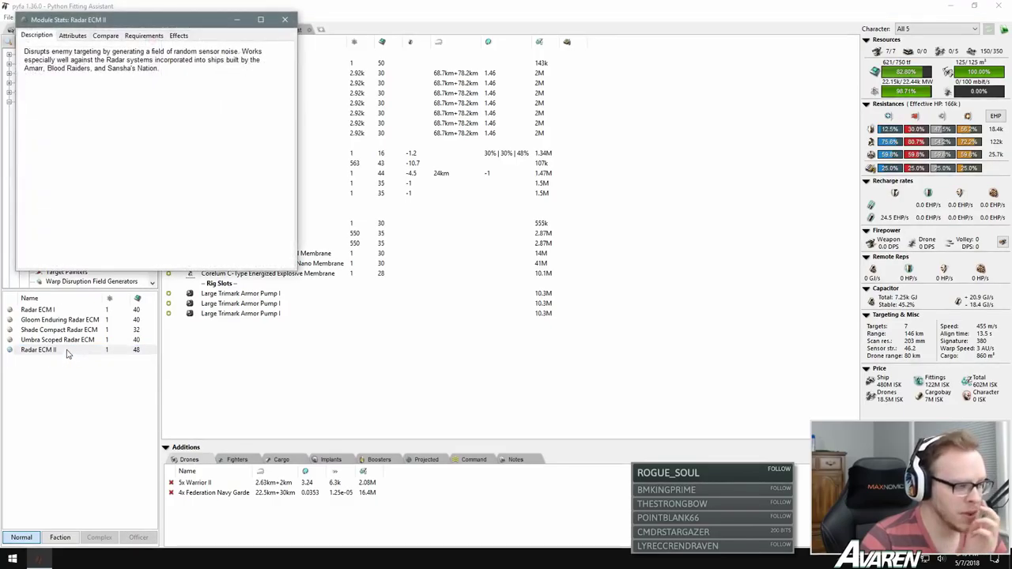
pyautogui.click(73, 35)
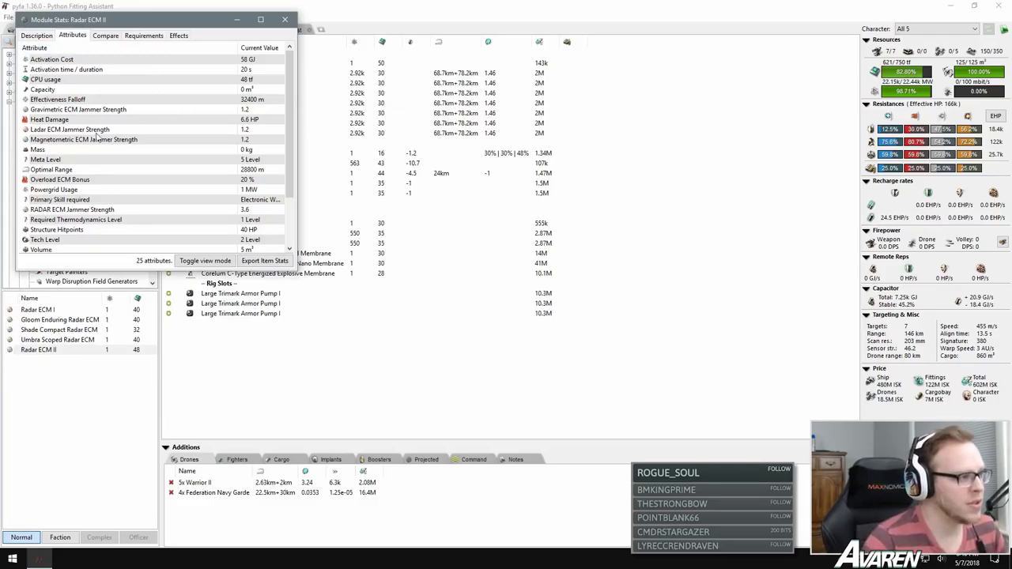
pyautogui.click(247, 210)
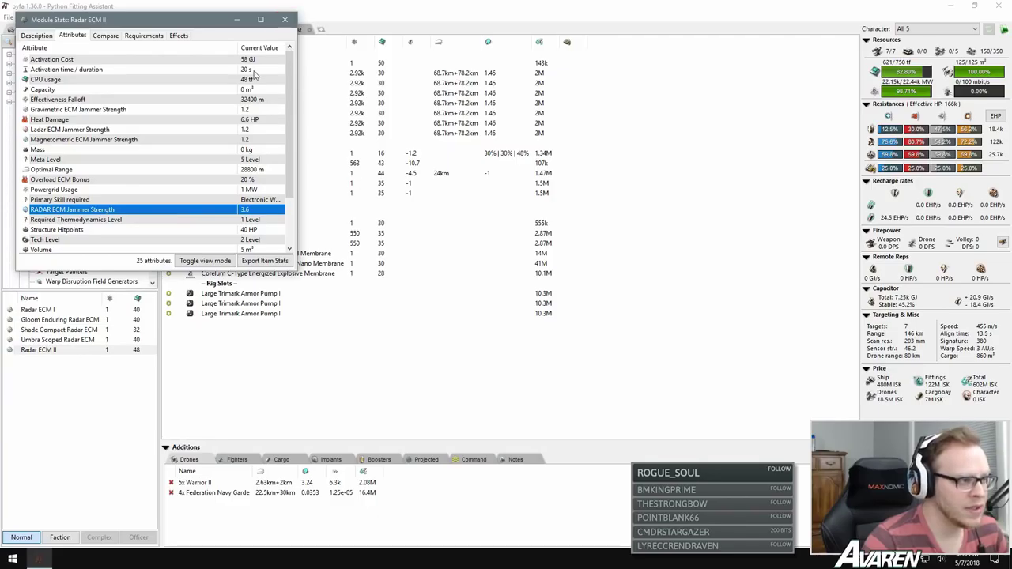
pyautogui.click(286, 20)
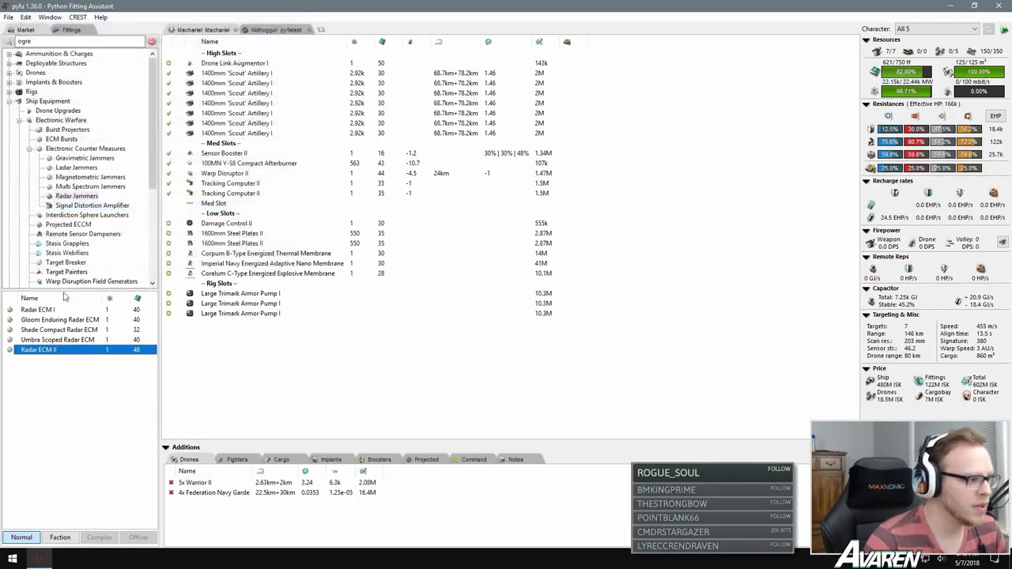
# Step: Compare Multispectral ECM II's RADAR, Magnetometric, Ladar and Gravimetric jammer strengths in its module stats, and close them
pyautogui.click(90, 185)
pyautogui.rightClick(70, 350)
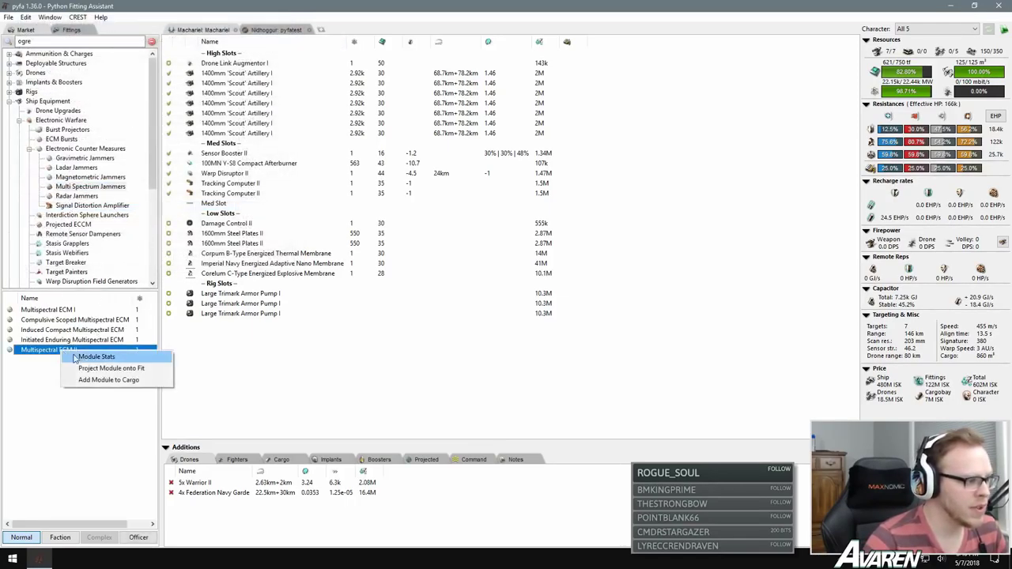
pyautogui.click(87, 355)
pyautogui.click(81, 37)
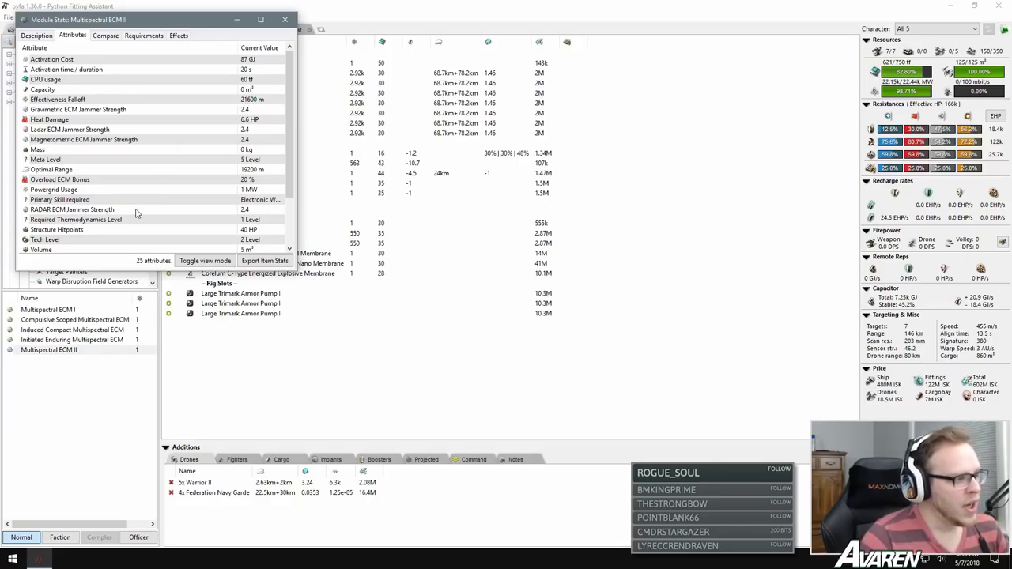
pyautogui.click(255, 211)
pyautogui.click(249, 140)
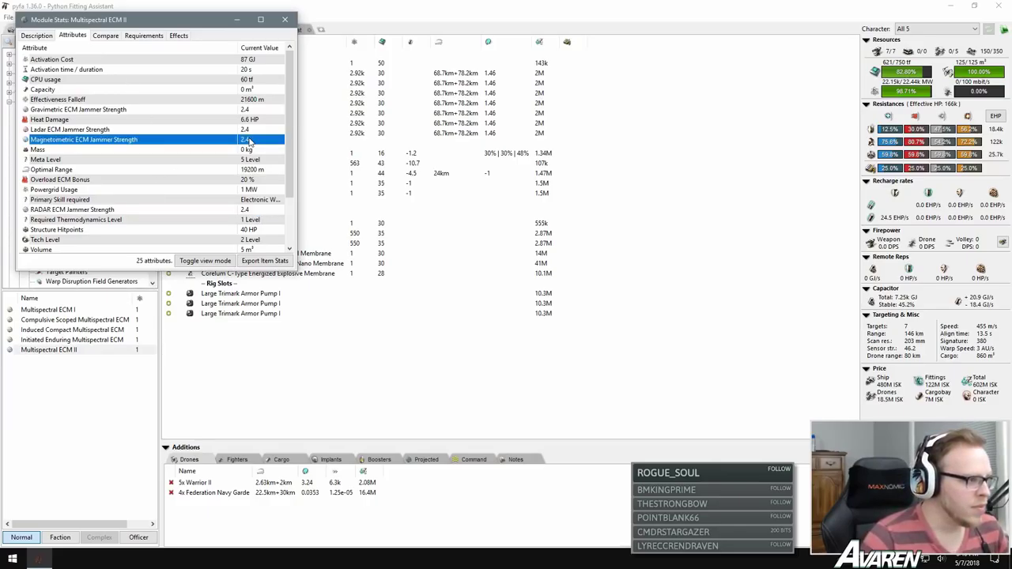
pyautogui.click(250, 130)
pyautogui.click(253, 110)
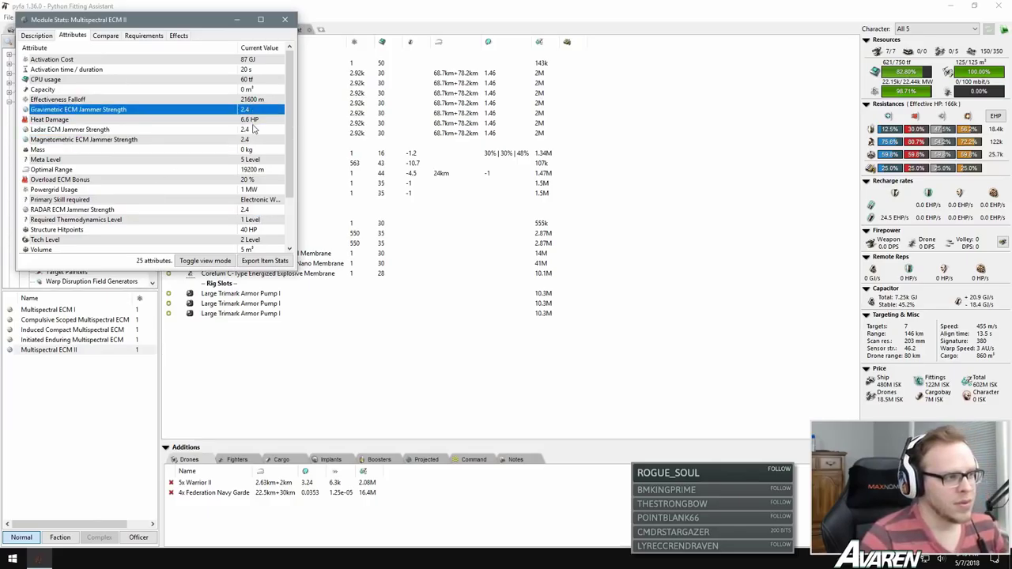
pyautogui.click(253, 130)
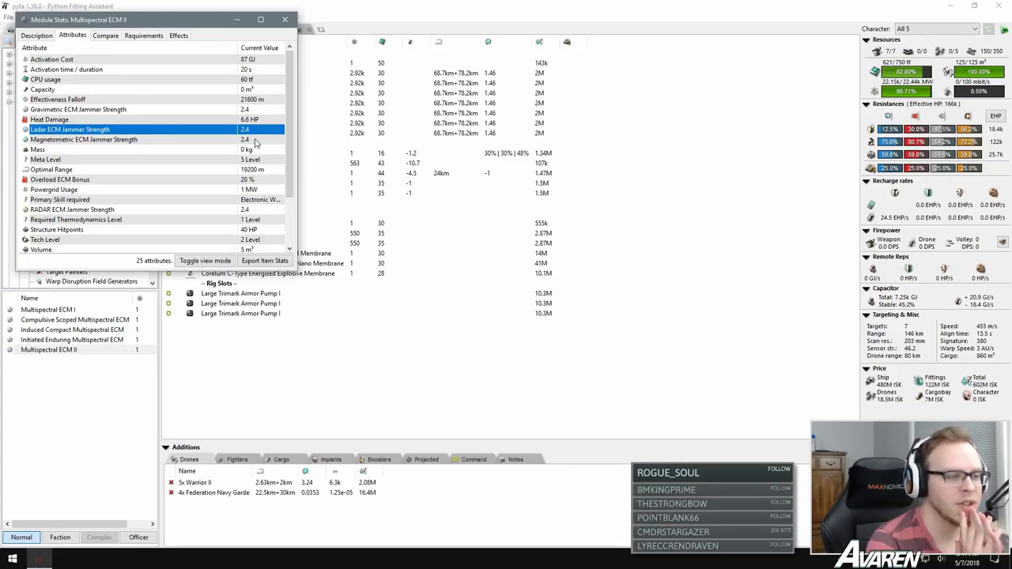
pyautogui.click(286, 20)
# Step: Search the fittings for griffin and create a new Griffin fit, keeping the default name
pyautogui.click(70, 29)
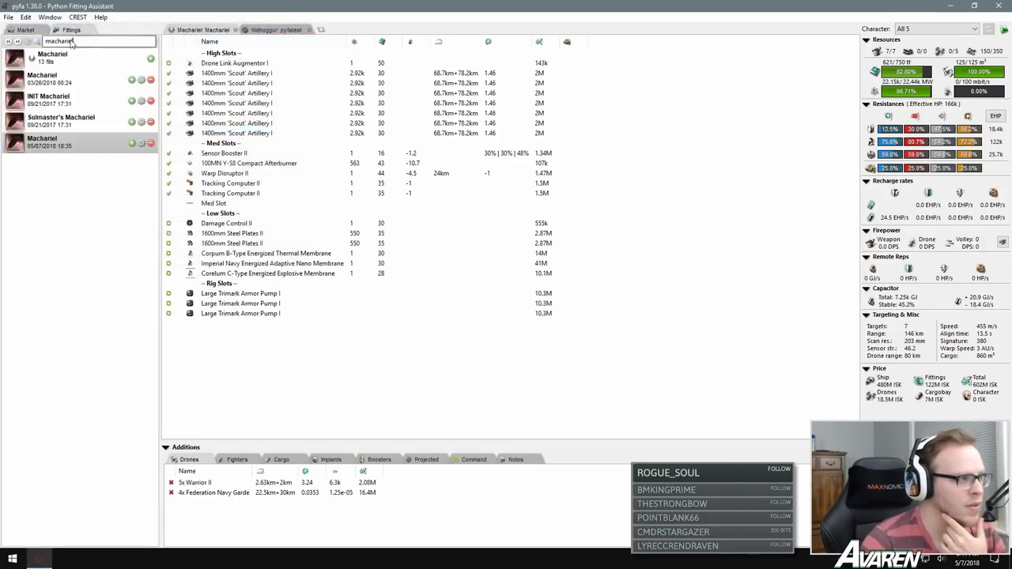
pyautogui.write('griffin')
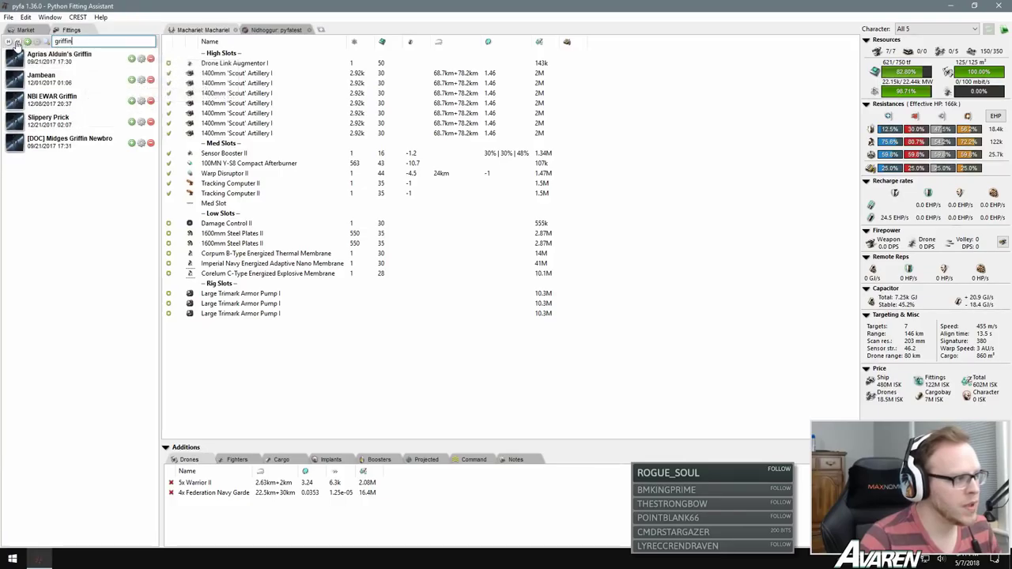
pyautogui.click(132, 59)
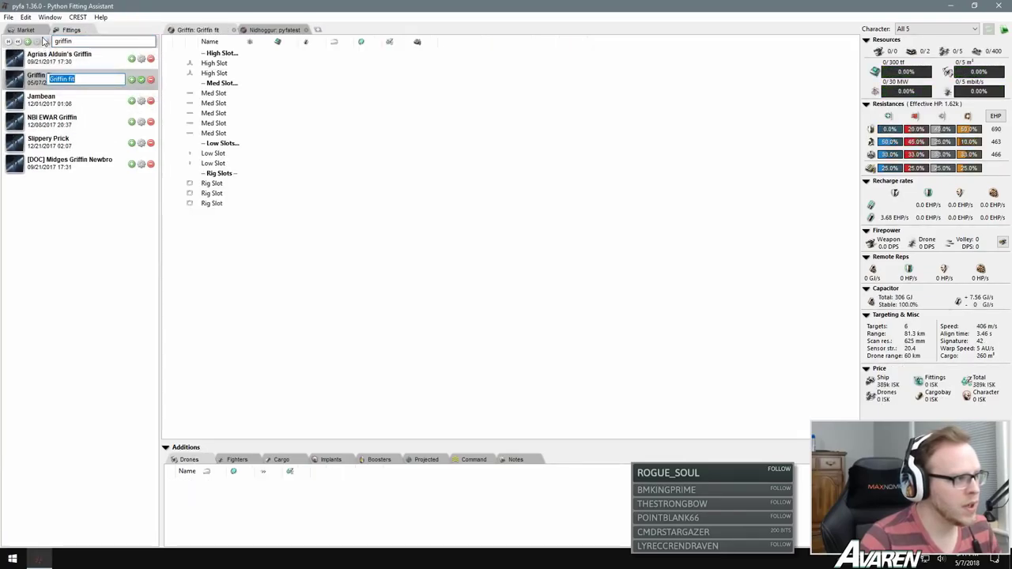
pyautogui.press('Return')
# Step: Fit a Gravimetric ECM II and a Ladar ECM II from the market into the Griffin's med slots
pyautogui.click(27, 17)
pyautogui.click(25, 29)
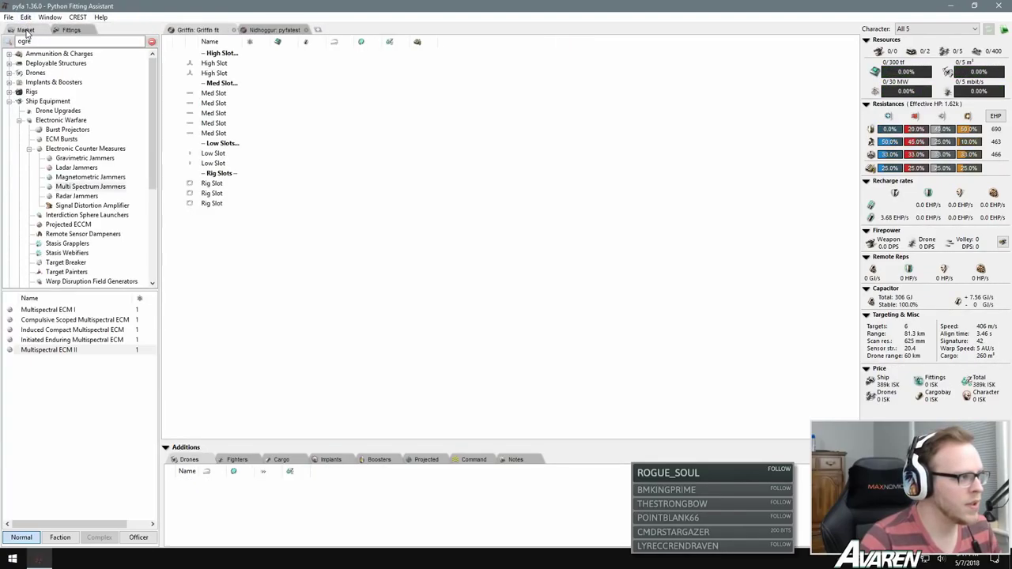
pyautogui.write('ogre')
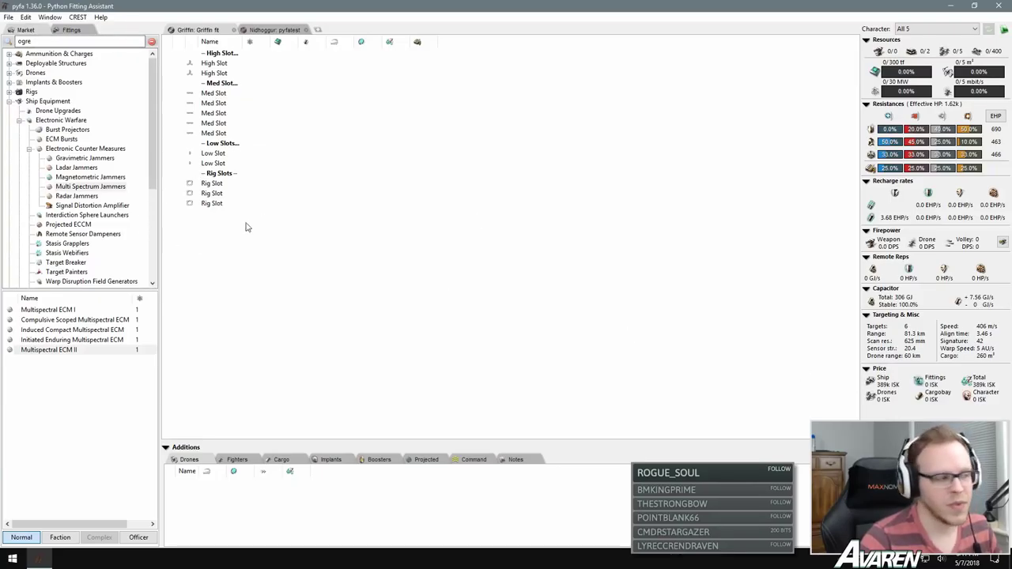
pyautogui.click(73, 162)
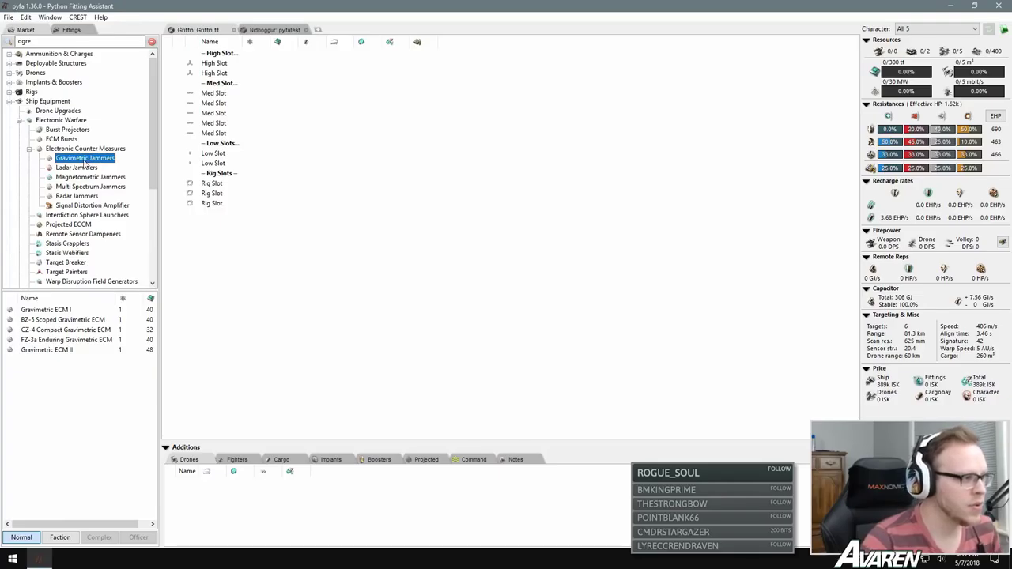
pyautogui.click(190, 94)
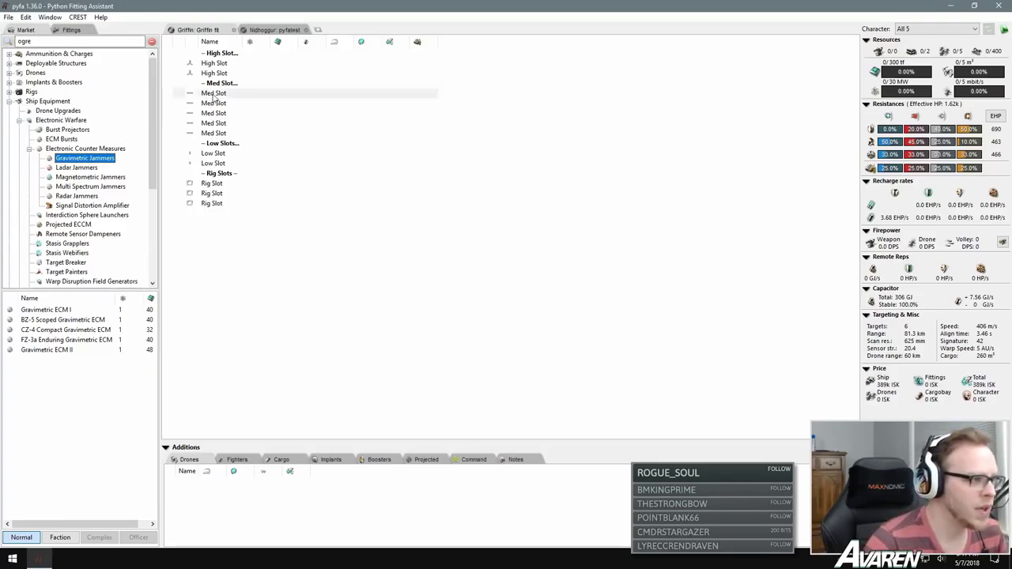
pyautogui.click(86, 161)
pyautogui.doubleClick(64, 353)
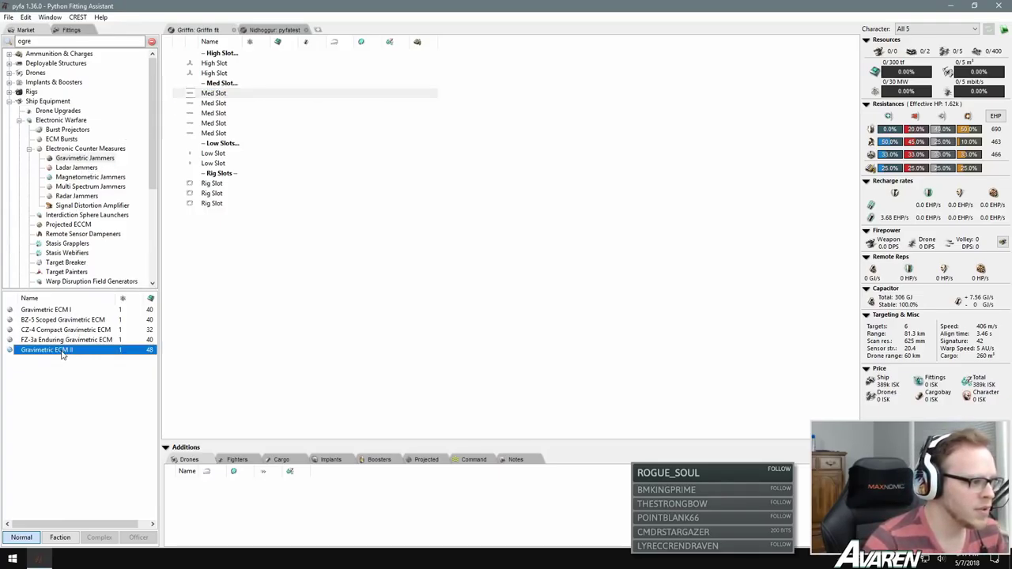
pyautogui.click(73, 168)
pyautogui.doubleClick(55, 350)
# Step: Add a Magnetometric ECM II and a Radar ECM II to the Griffin's med slots
pyautogui.click(87, 177)
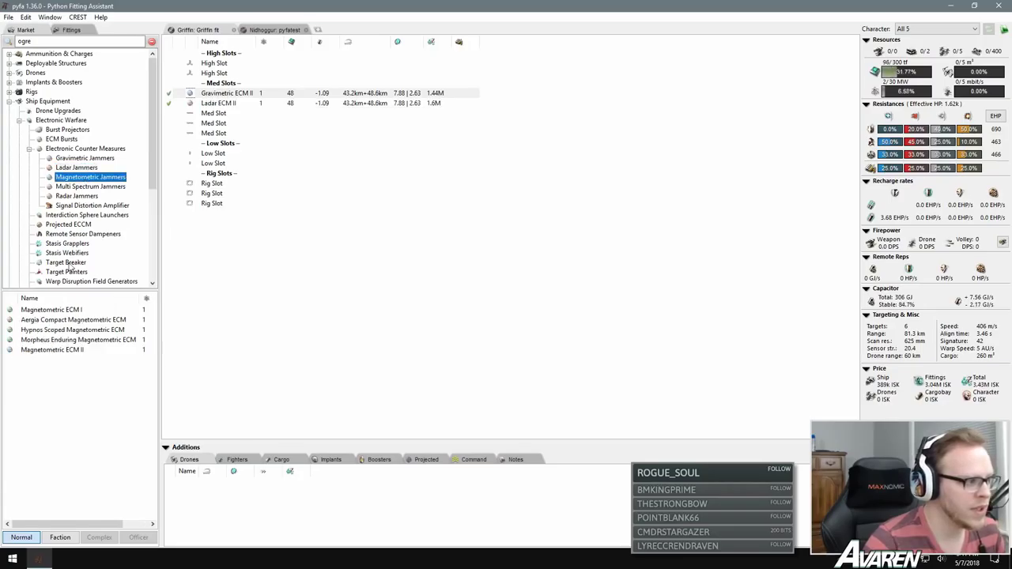
pyautogui.doubleClick(57, 350)
pyautogui.click(79, 196)
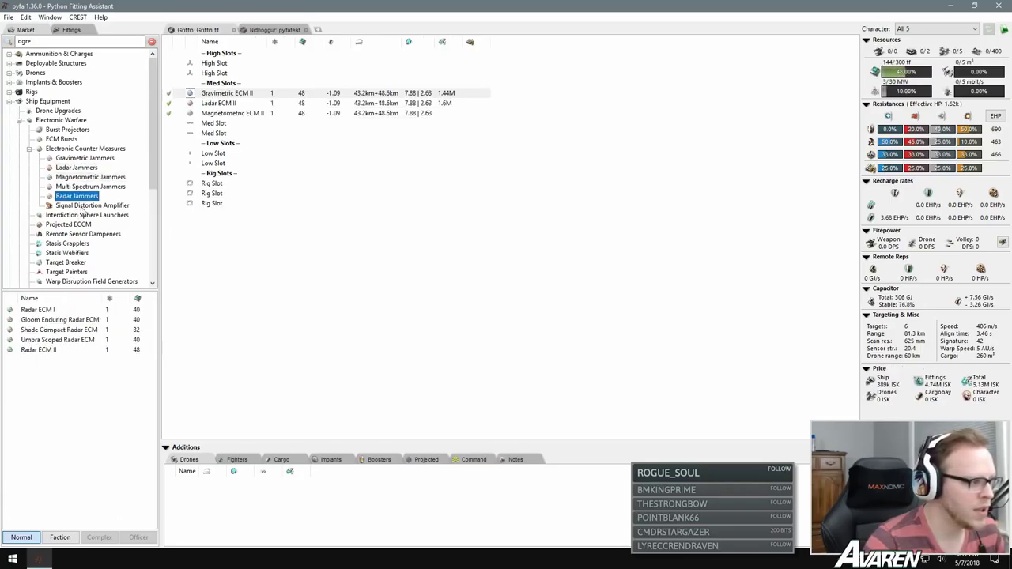
pyautogui.doubleClick(47, 350)
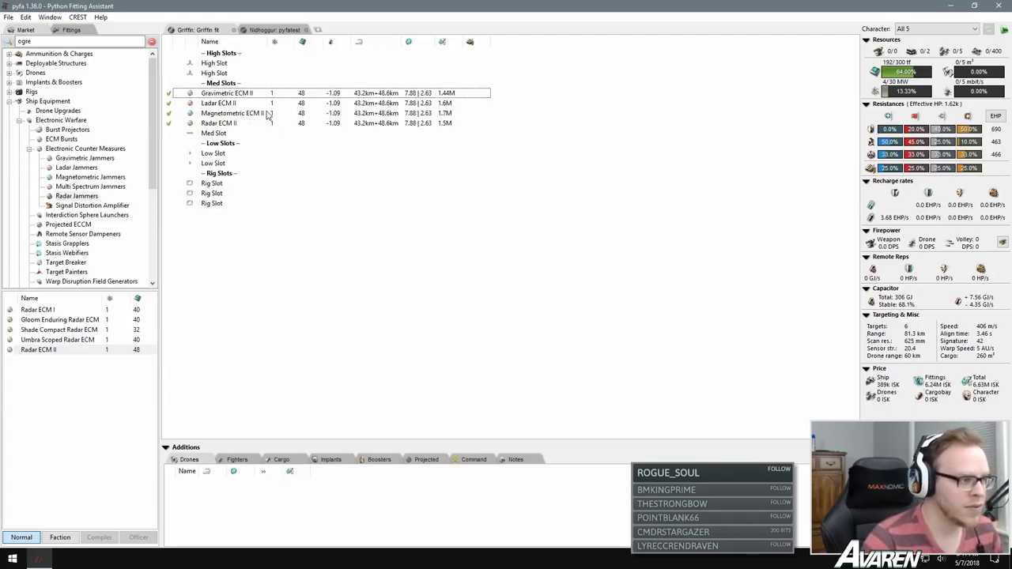
# Step: Go through the four racial ECM II modules fitted to the Griffin and compare their range and jammer strength
pyautogui.click(228, 96)
pyautogui.click(222, 103)
pyautogui.click(225, 113)
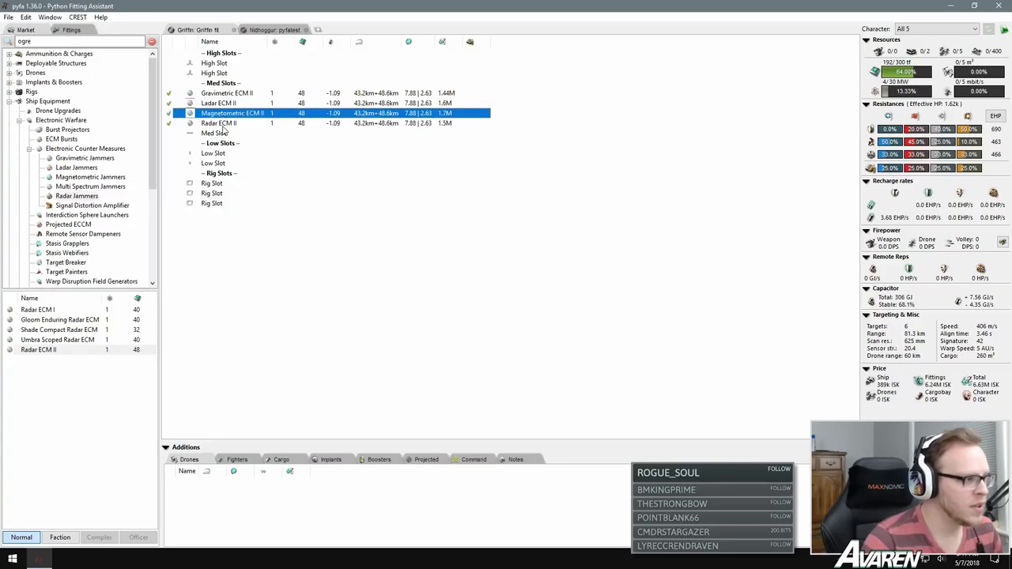
pyautogui.click(225, 123)
pyautogui.click(225, 115)
pyautogui.click(225, 102)
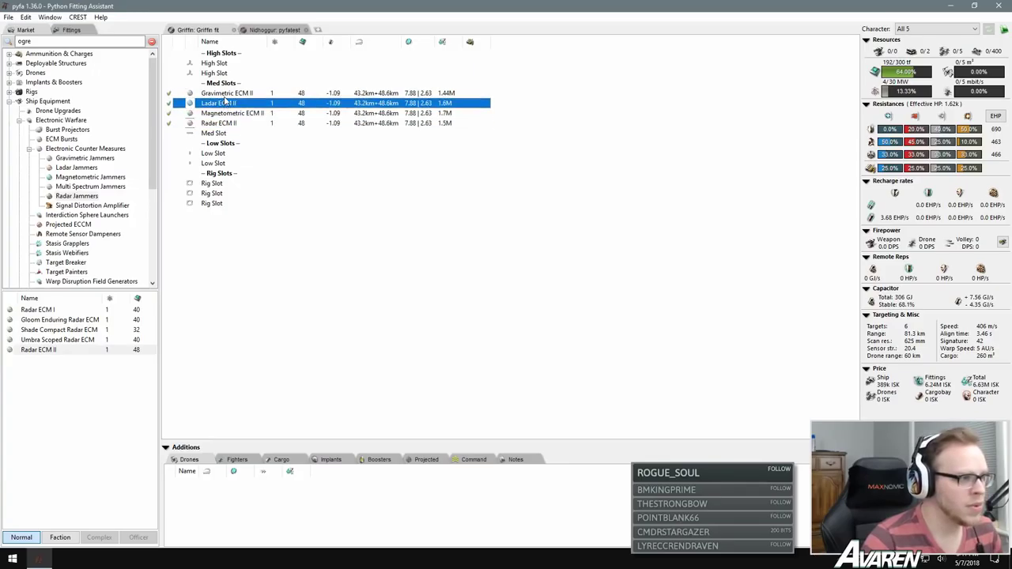
pyautogui.click(227, 94)
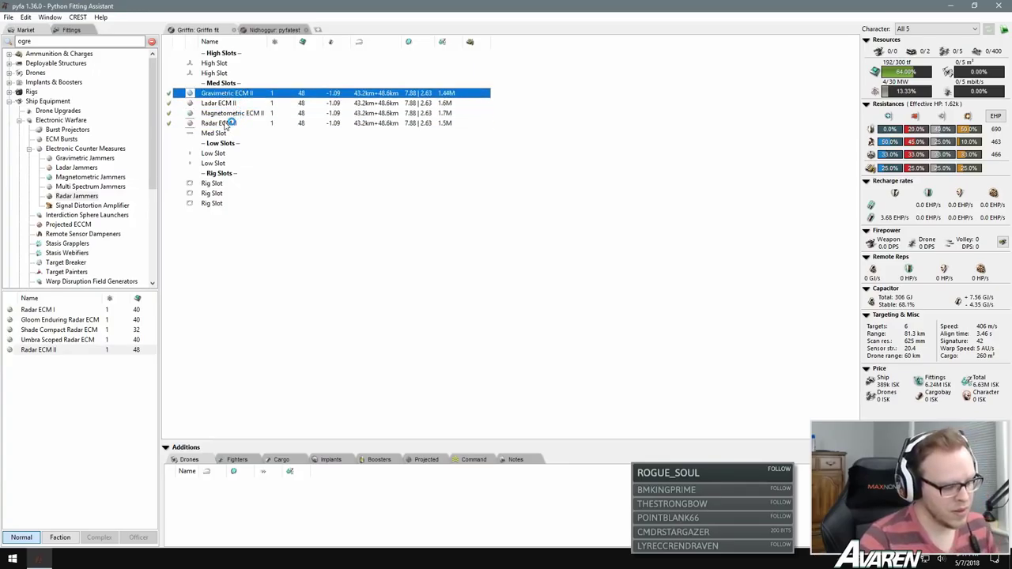
# Step: Remove all four racial ECM II modules from the Griffin's med slots
pyautogui.keyDown('shift'); pyautogui.click(225, 123); pyautogui.keyUp('shift')
pyautogui.press('Delete')
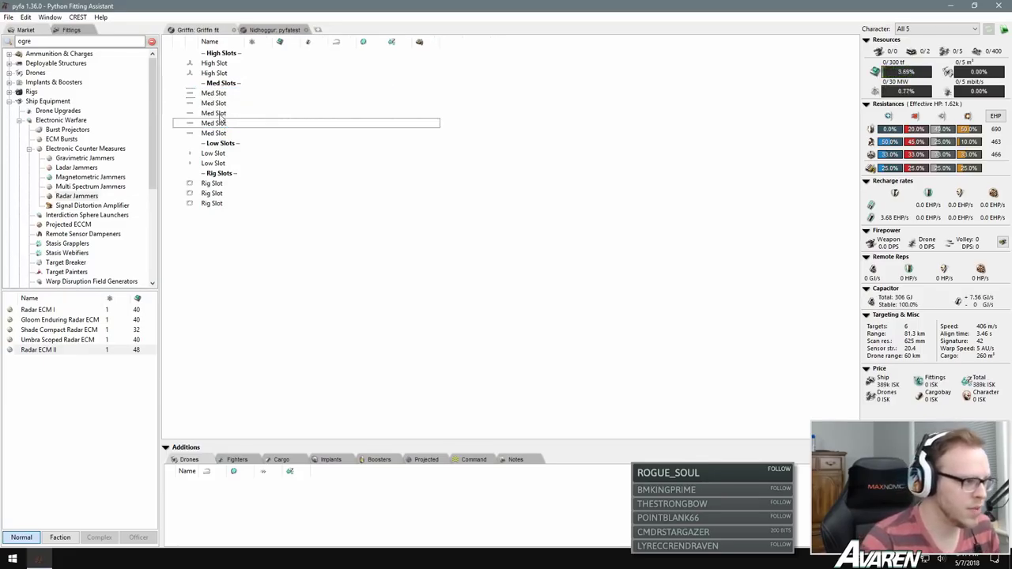
pyautogui.click(220, 104)
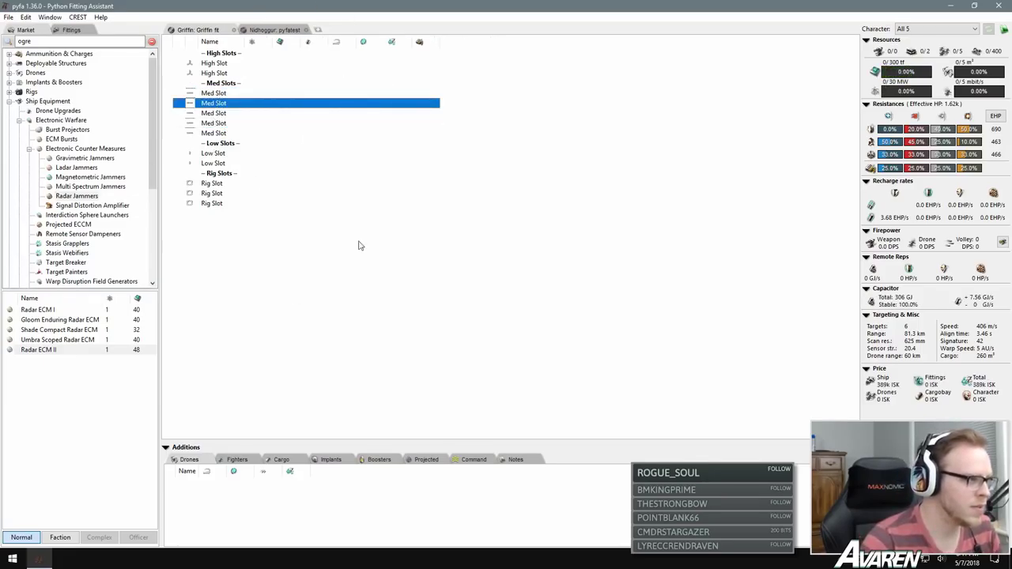
pyautogui.click(215, 95)
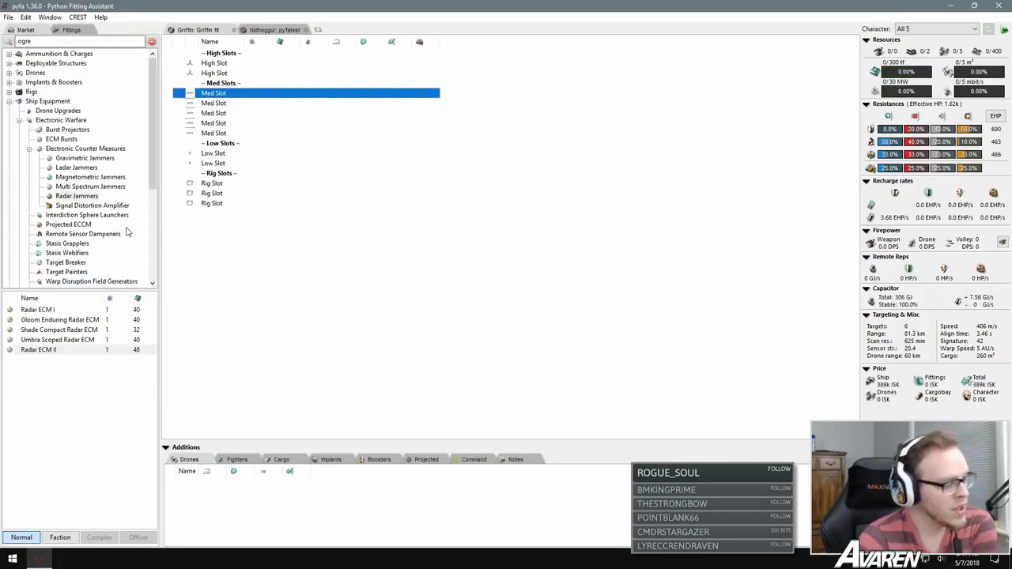
# Step: Fill all five of the Griffin's med slots with Multispectral ECM II modules from the market
pyautogui.click(104, 186)
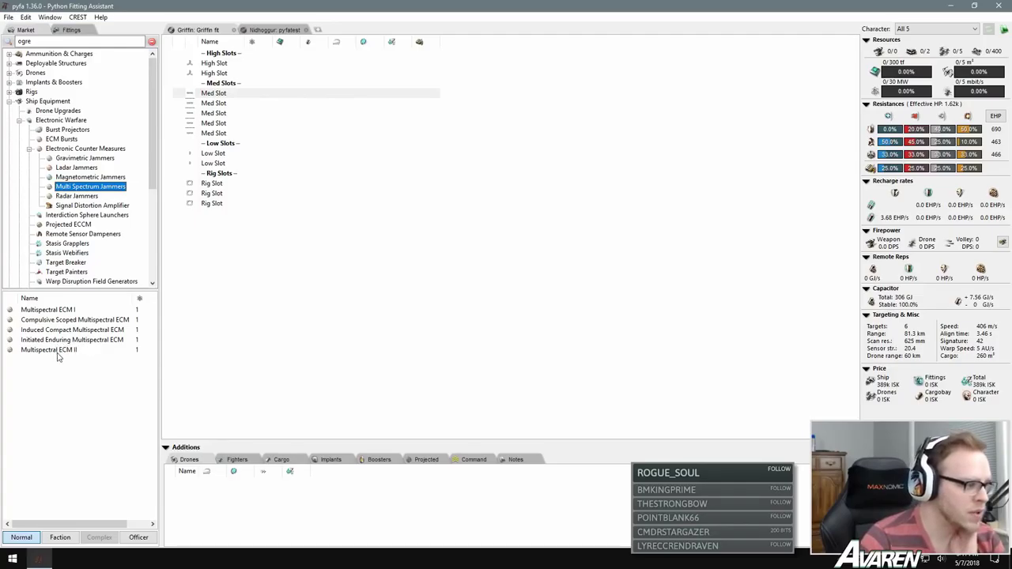
pyautogui.doubleClick(56, 350)
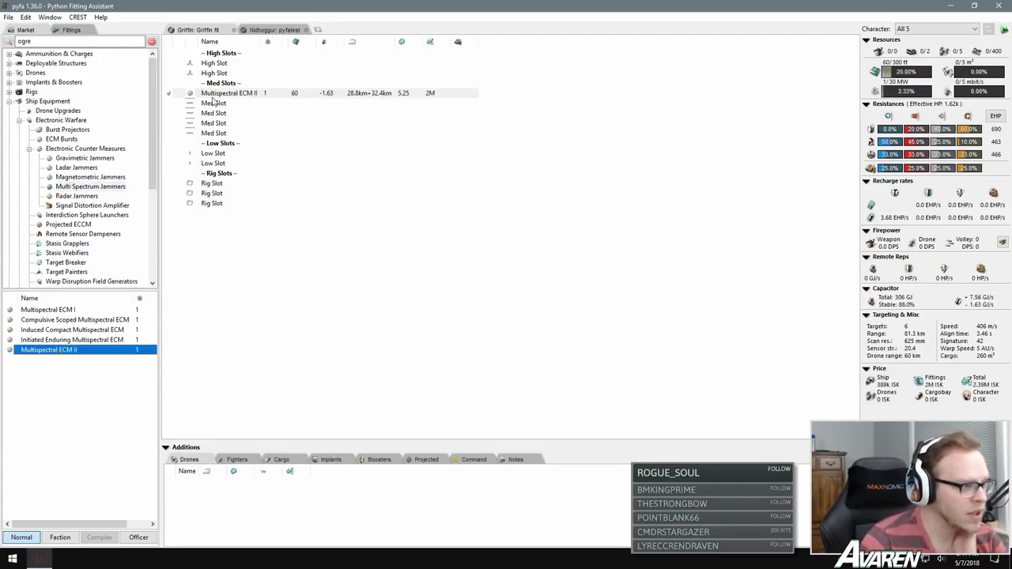
pyautogui.click(253, 97)
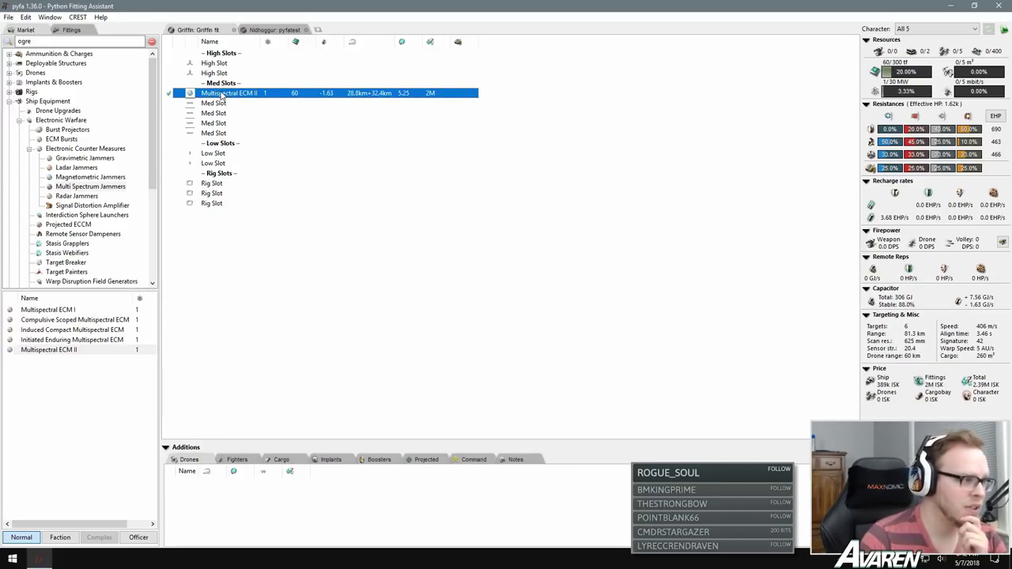
pyautogui.doubleClick(72, 353)
pyautogui.doubleClick(71, 353)
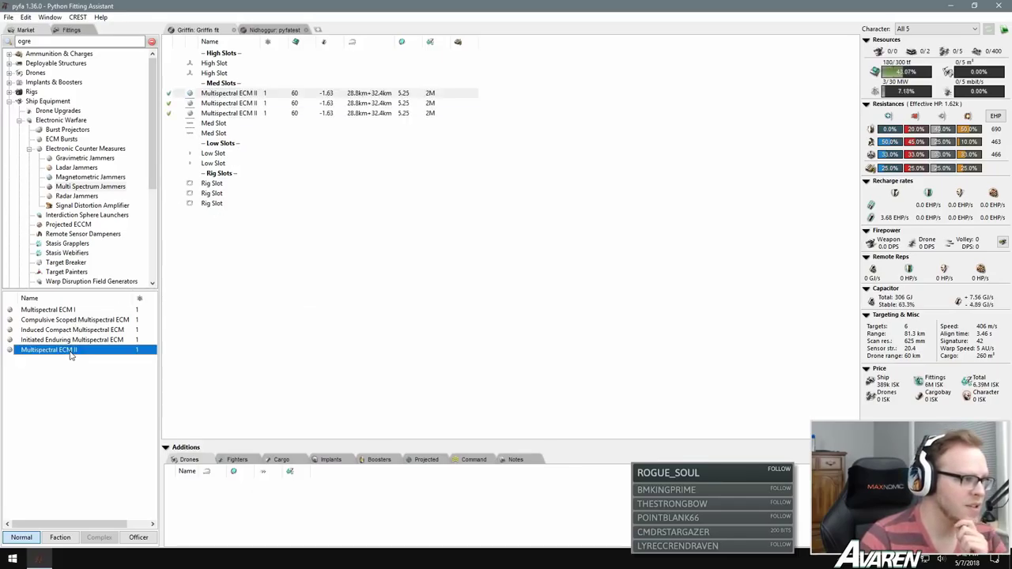
pyautogui.doubleClick(71, 352)
pyautogui.doubleClick(69, 354)
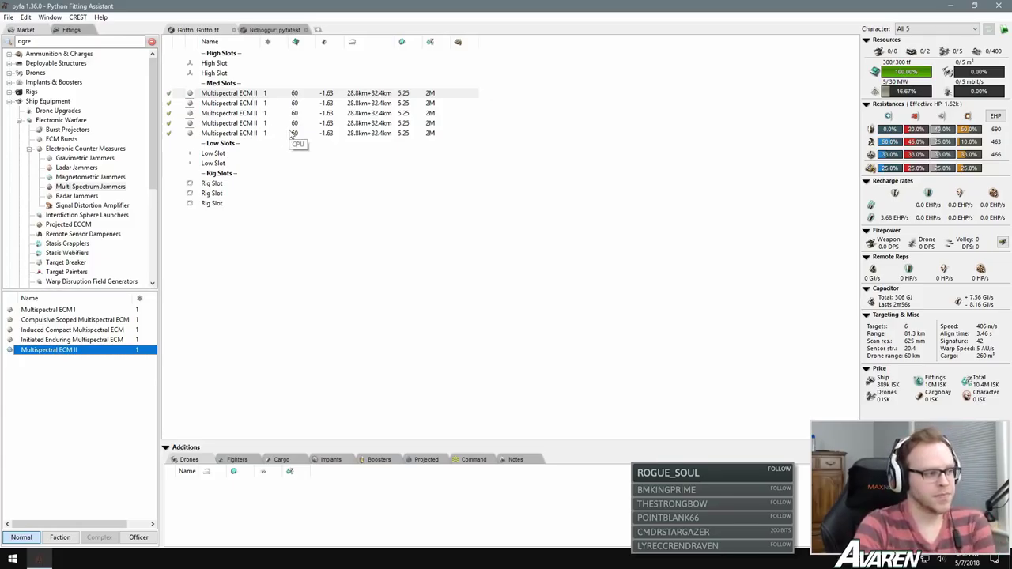
pyautogui.click(232, 134)
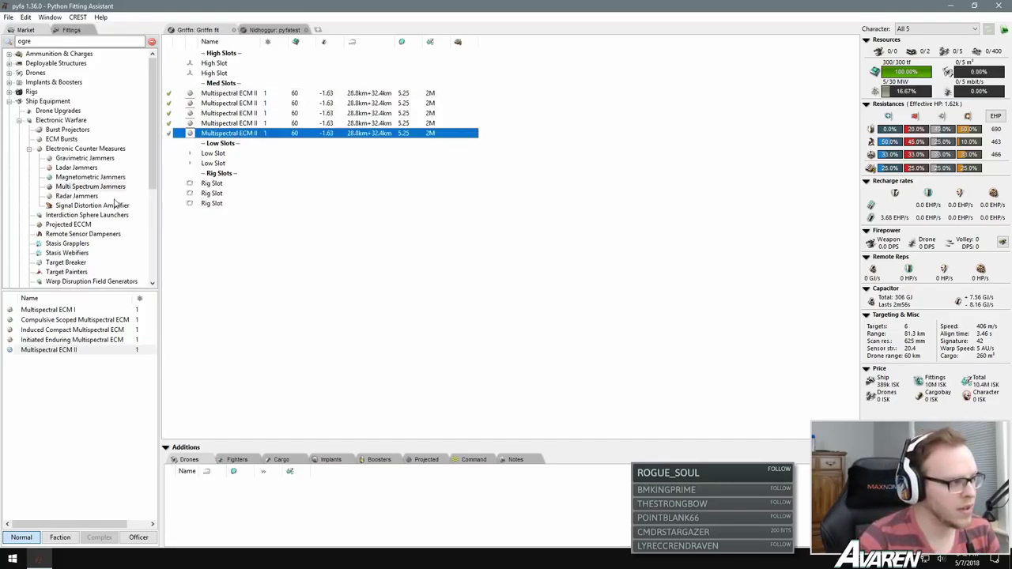
# Step: Examine the module attributes of a fitted Multispectral ECM II, including its jammer strengths and range
pyautogui.click(93, 160)
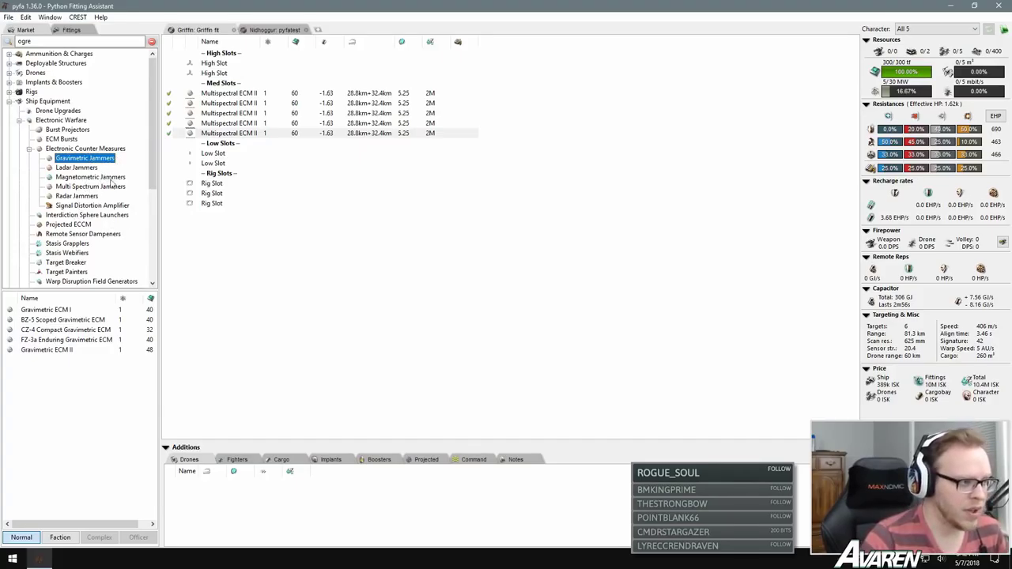
pyautogui.click(248, 103)
pyautogui.click(86, 159)
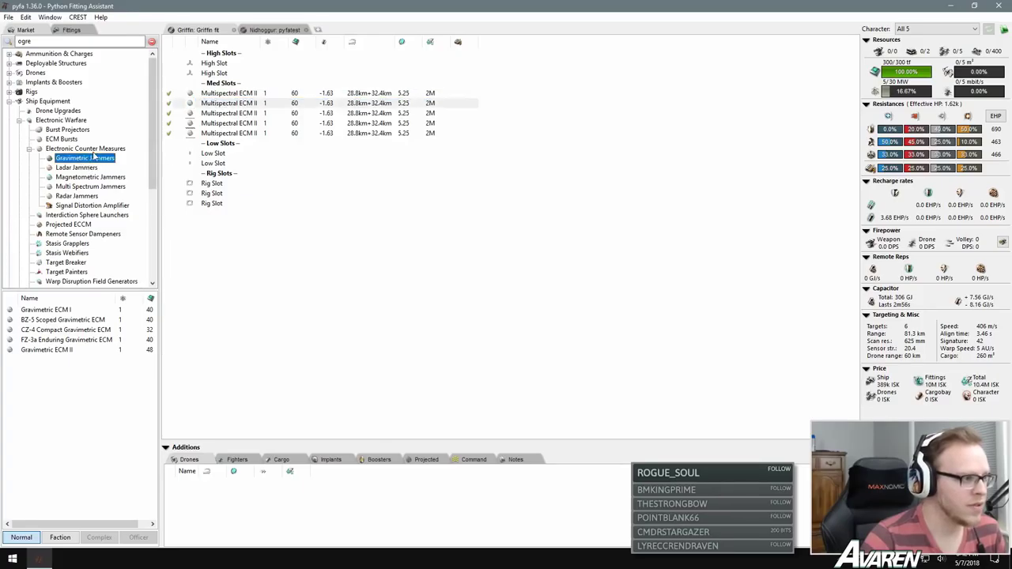
pyautogui.click(236, 104)
pyautogui.rightClick(236, 104)
pyautogui.click(255, 113)
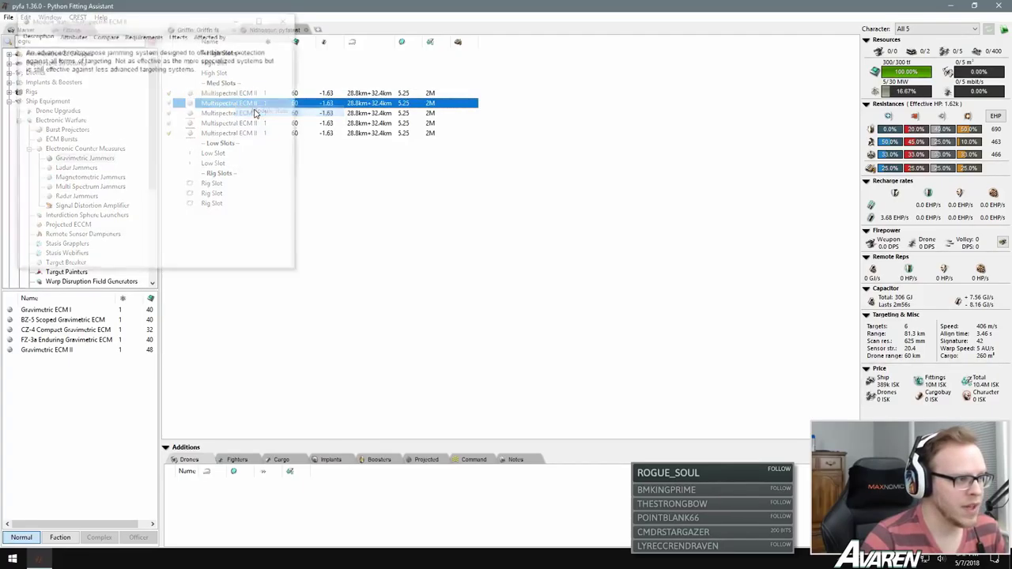
pyautogui.click(71, 36)
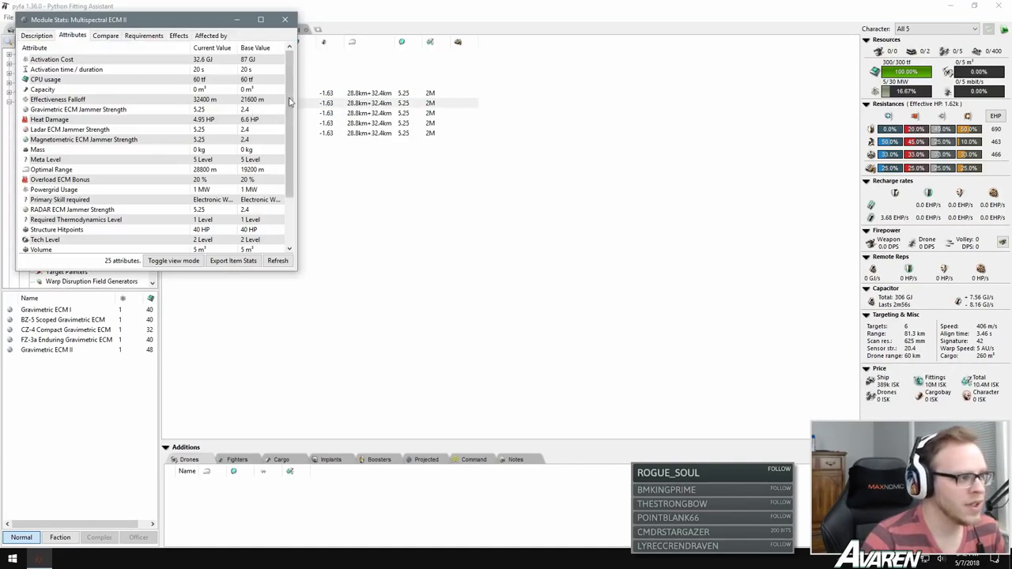
pyautogui.scroll(-2, 261, 119)
pyautogui.scroll(2, 248, 125)
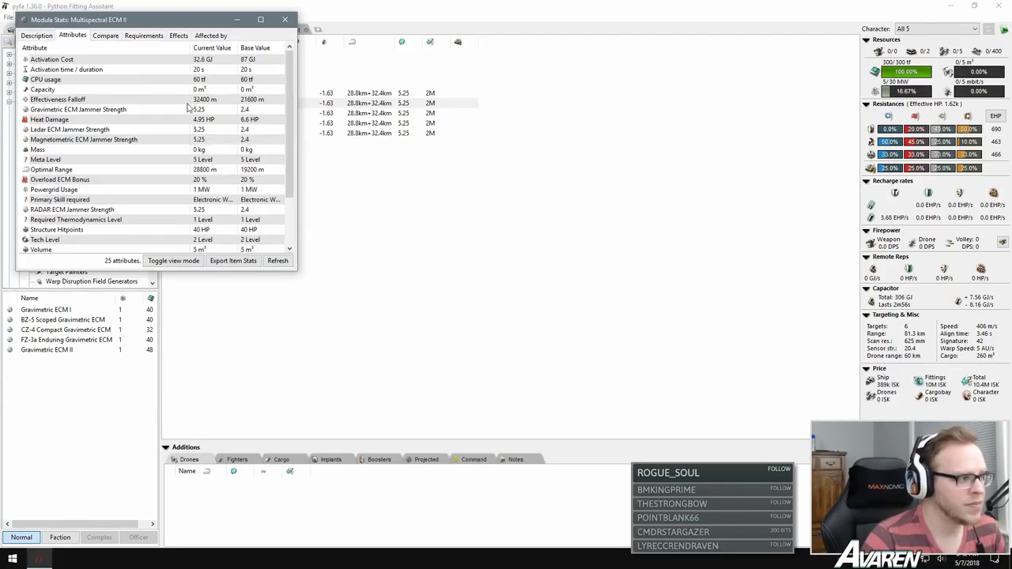
pyautogui.click(285, 18)
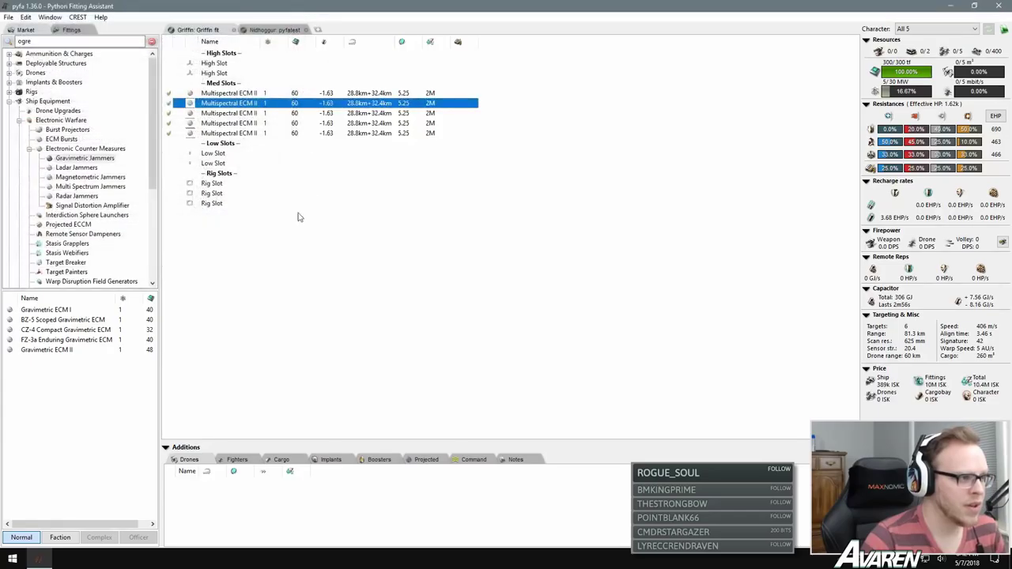
pyautogui.click(268, 234)
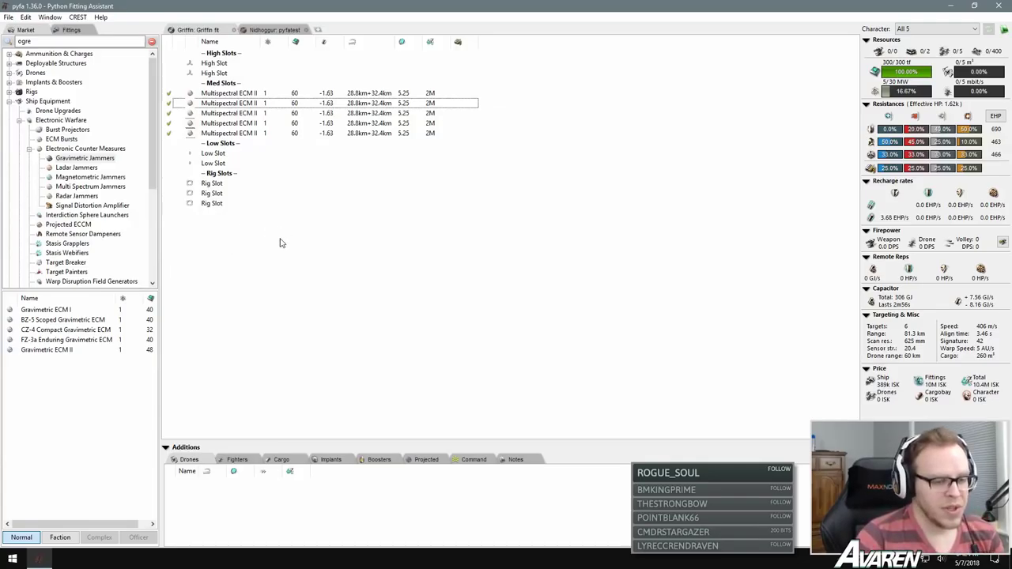
# Step: Remove the Multispectral ECM II modules from the last two med slots, leaving three fitted
pyautogui.click(237, 103)
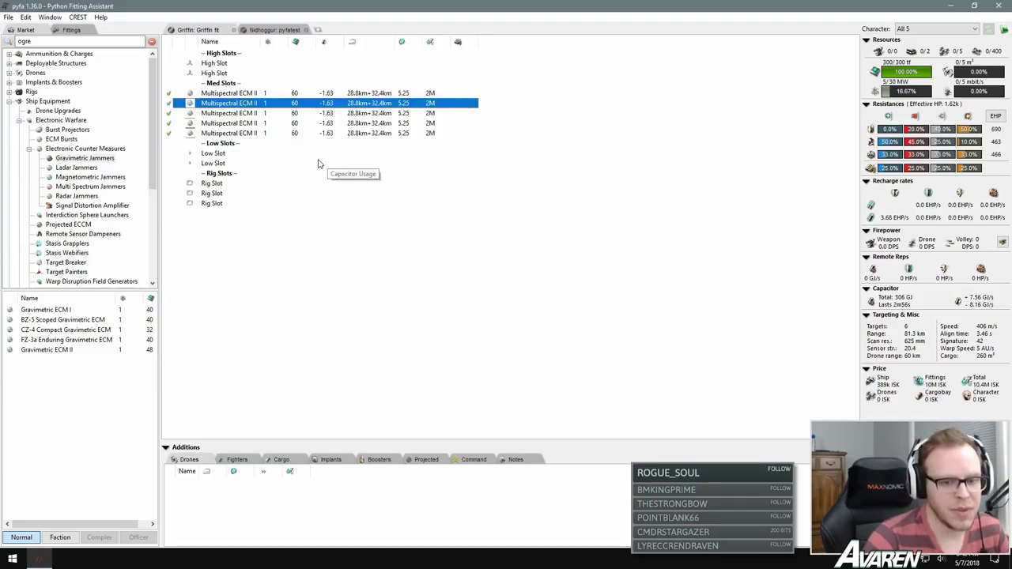
pyautogui.click(239, 114)
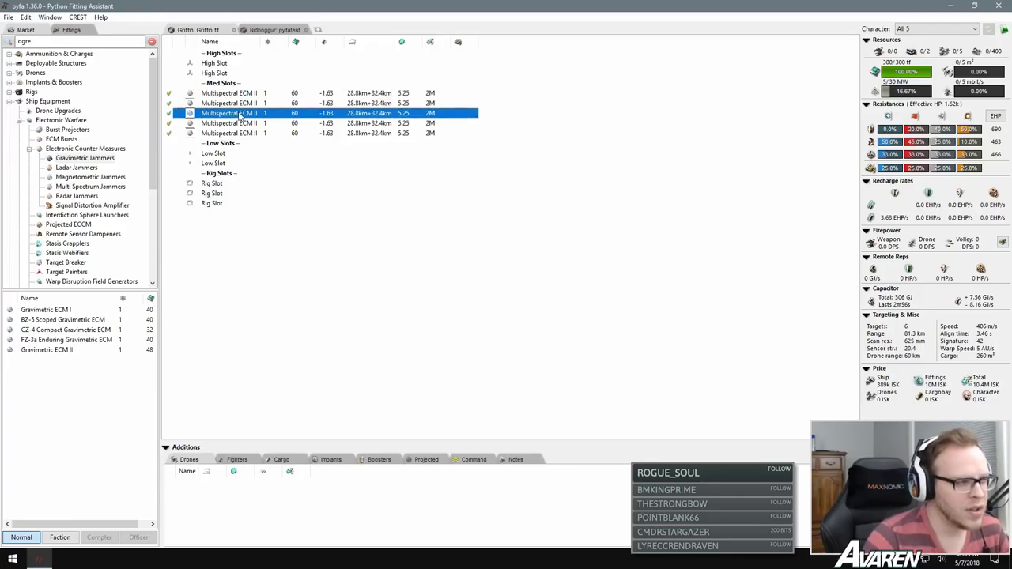
pyautogui.click(246, 123)
pyautogui.click(247, 134)
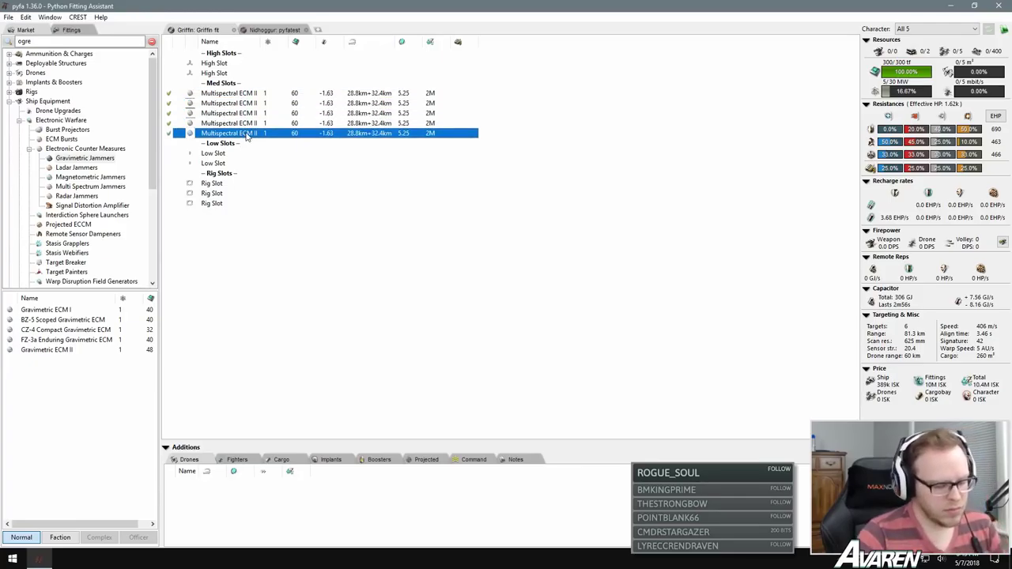
pyautogui.doubleClick(241, 134)
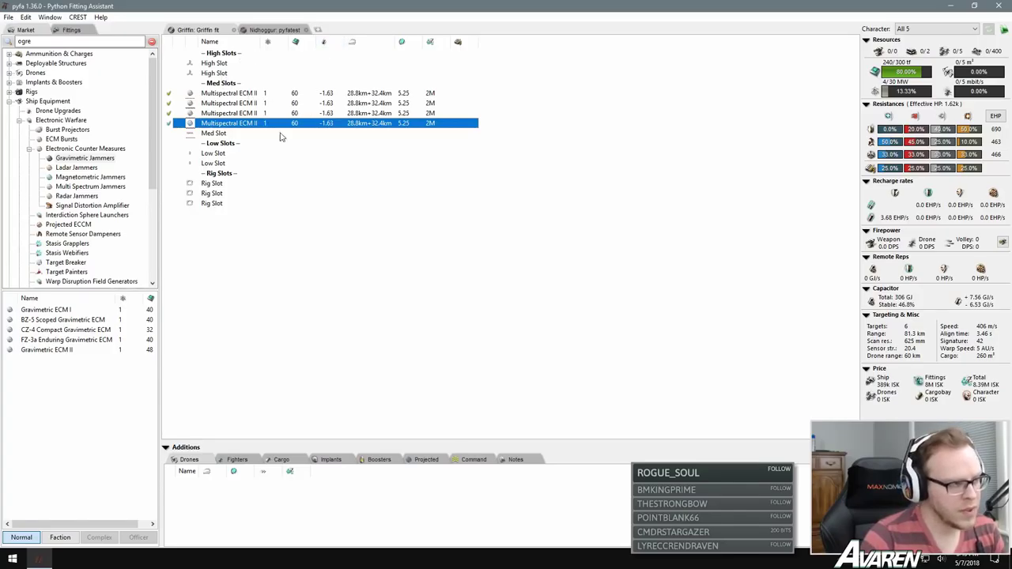
pyautogui.doubleClick(233, 125)
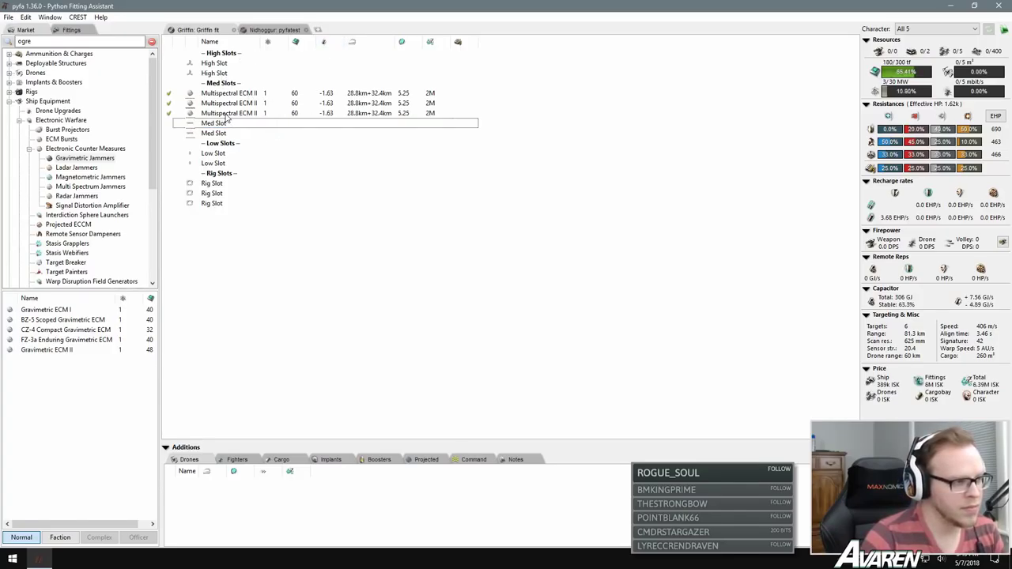
pyautogui.click(228, 115)
# Step: Launch the Windows Calculator to work out jam chances, and return to the Griffin fit in pyfa
pyautogui.press('super')
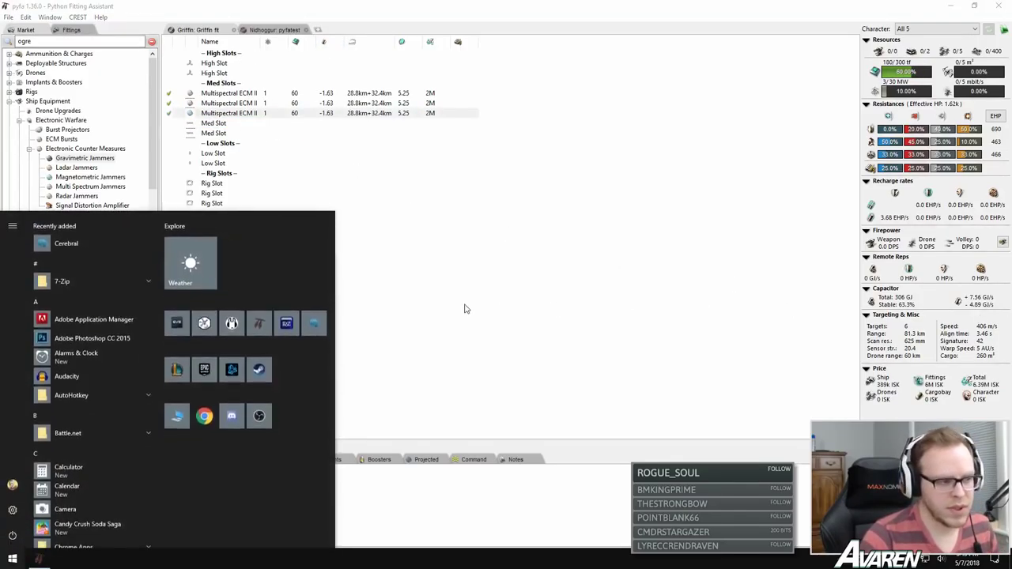
pyautogui.write('calc')
pyautogui.press('Return')
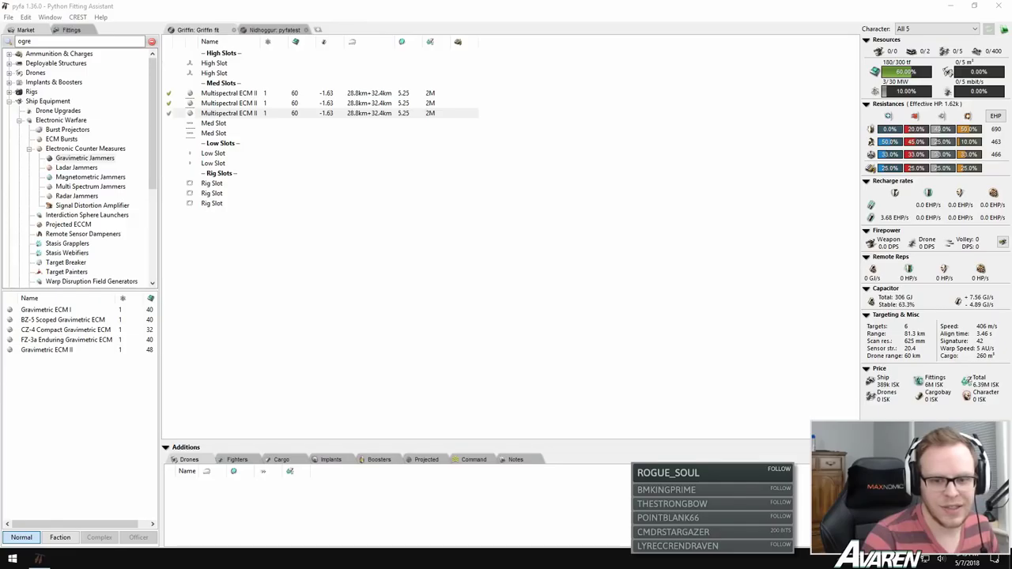
pyautogui.click(332, 113)
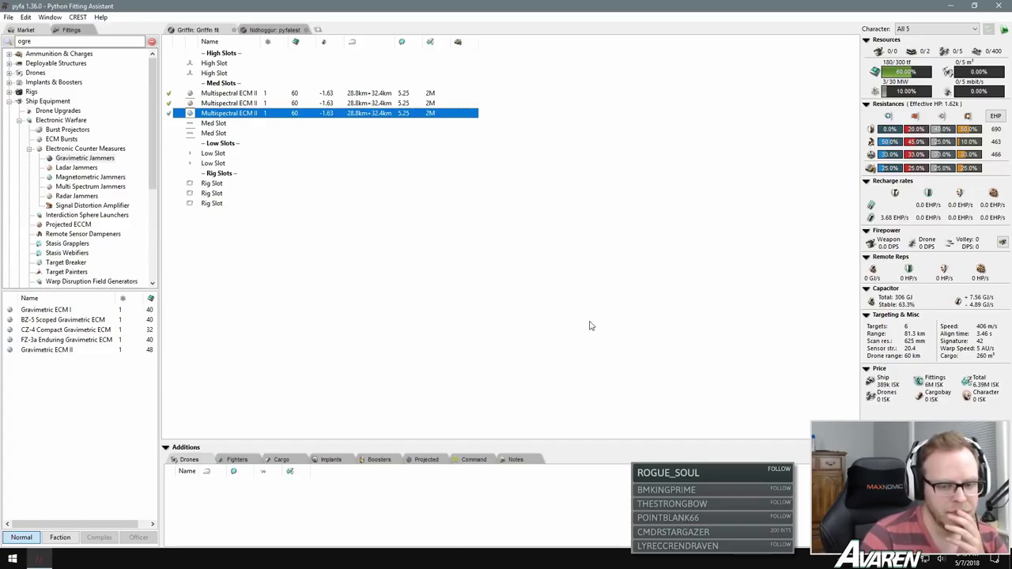
# Step: Remove the three remaining Multispectral ECM II modules so all med slots are empty
pyautogui.click(218, 103)
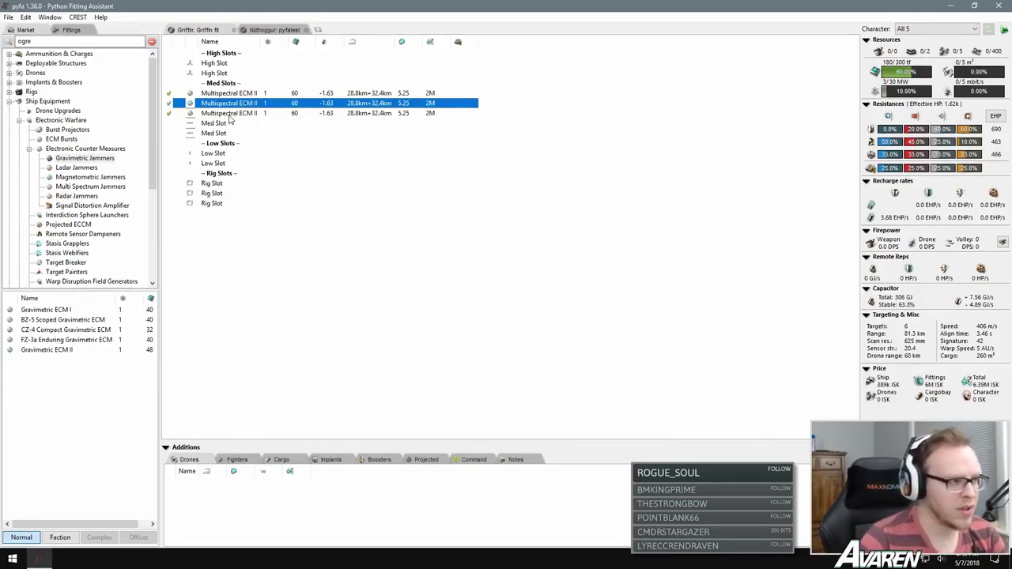
pyautogui.click(228, 114)
pyautogui.press('Up')
pyautogui.press('Up')
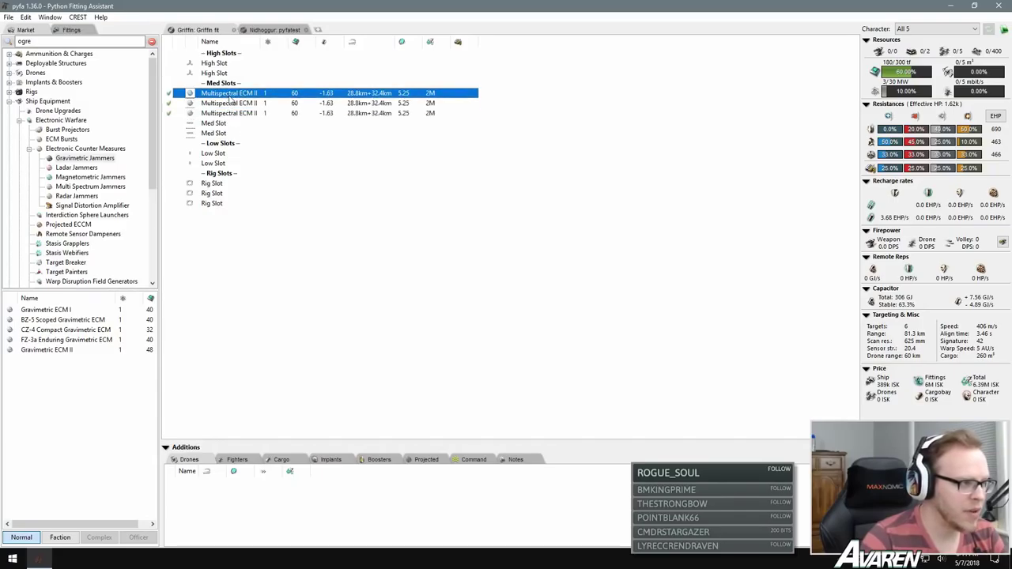
pyautogui.press('Delete')
pyautogui.press('Delete')
pyautogui.click(227, 114)
pyautogui.press('Delete')
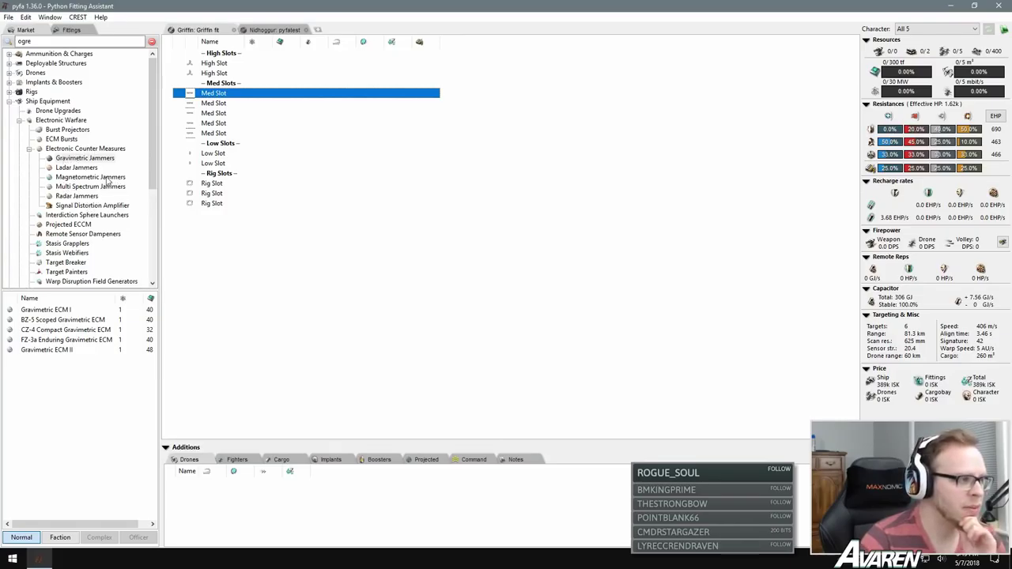
# Step: Look up the ECM range and strength bonuses in the module stats of Signal Distortion Amplifier I
pyautogui.click(75, 207)
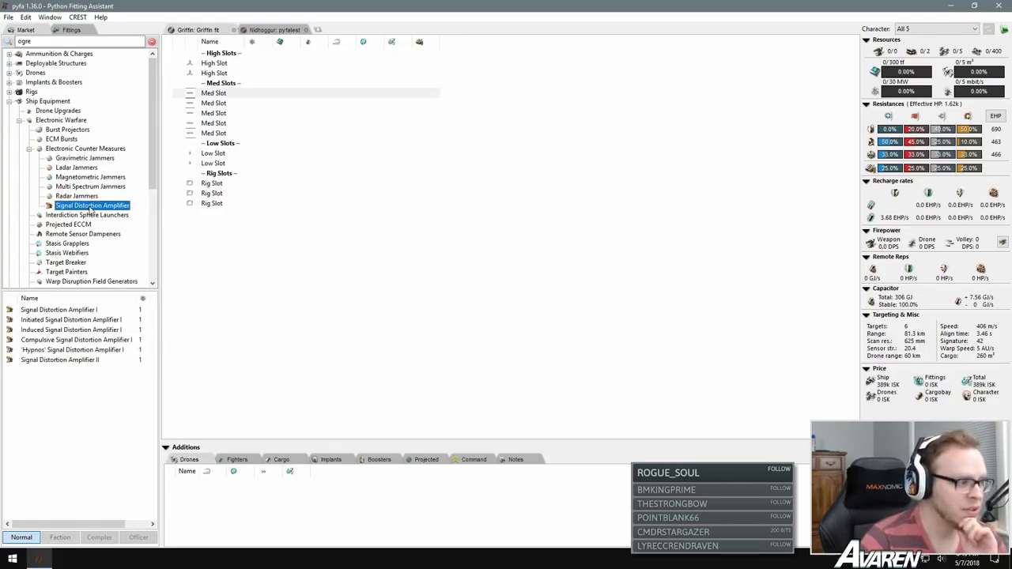
pyautogui.rightClick(73, 313)
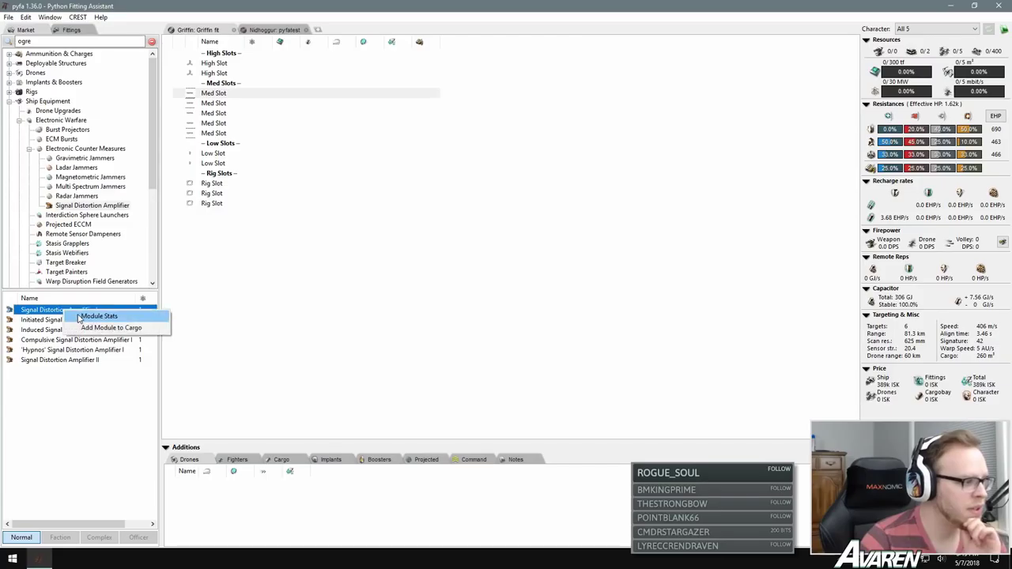
pyautogui.click(79, 317)
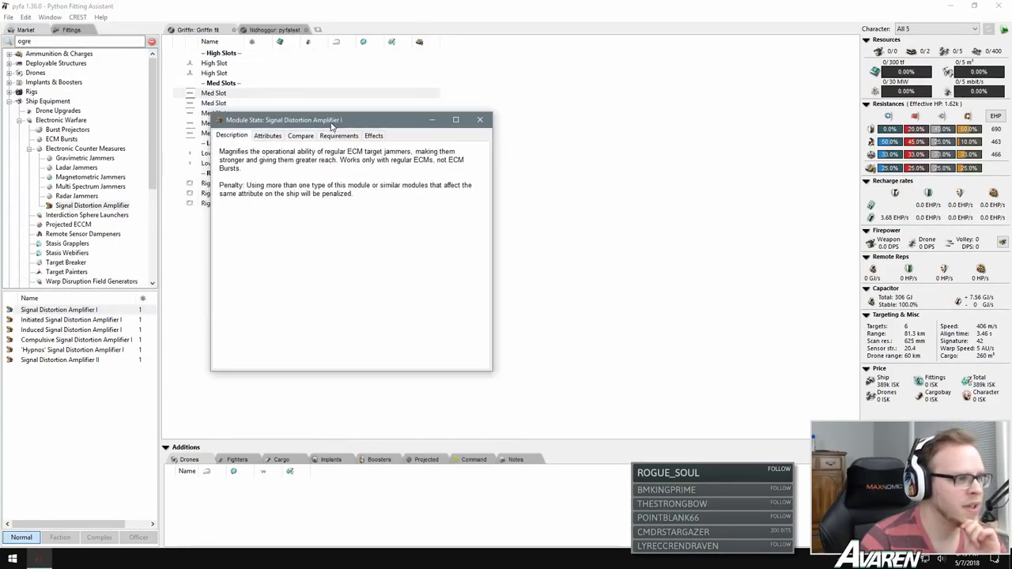
pyautogui.click(269, 136)
pyautogui.click(275, 181)
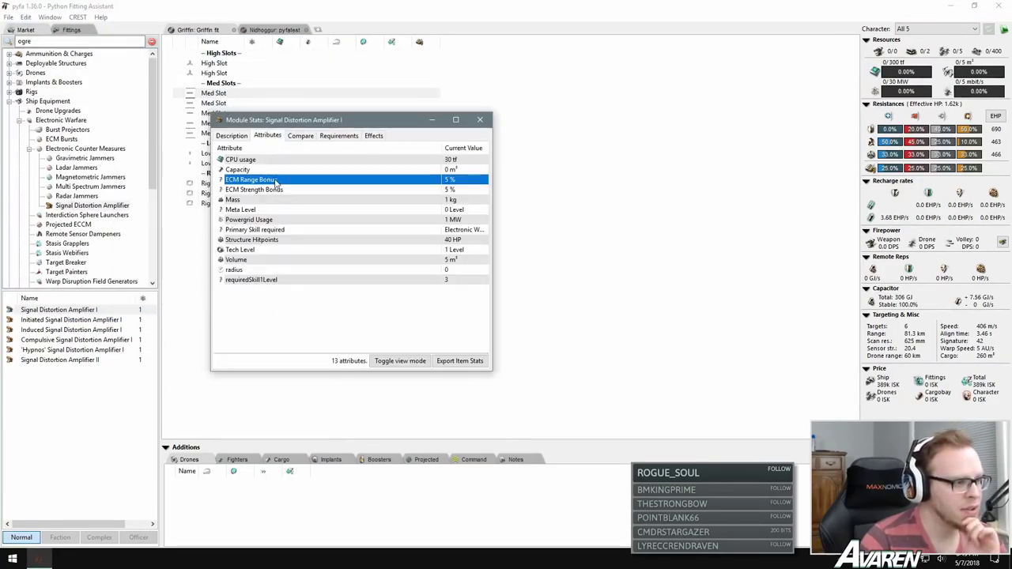
pyautogui.click(284, 192)
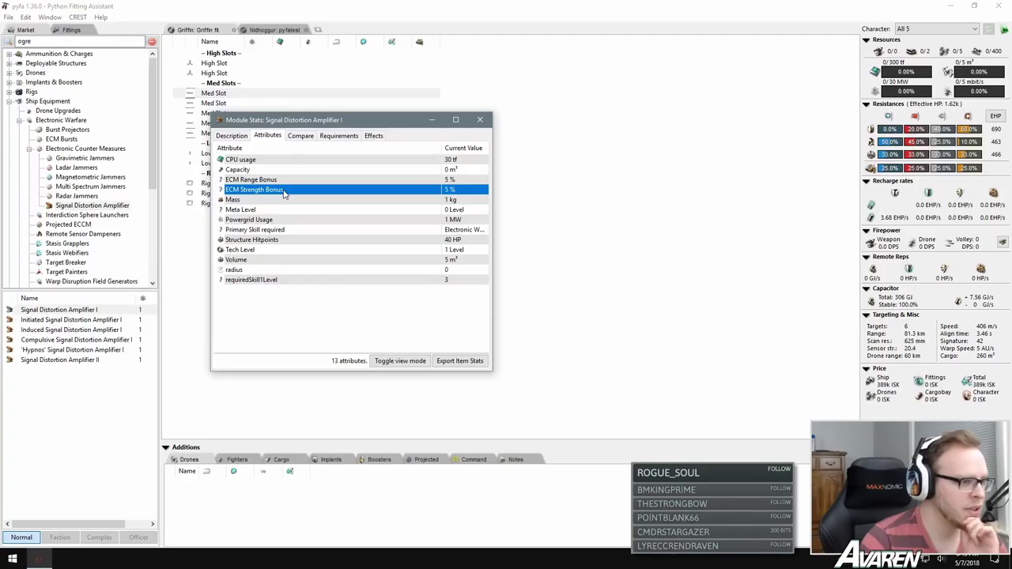
pyautogui.click(480, 119)
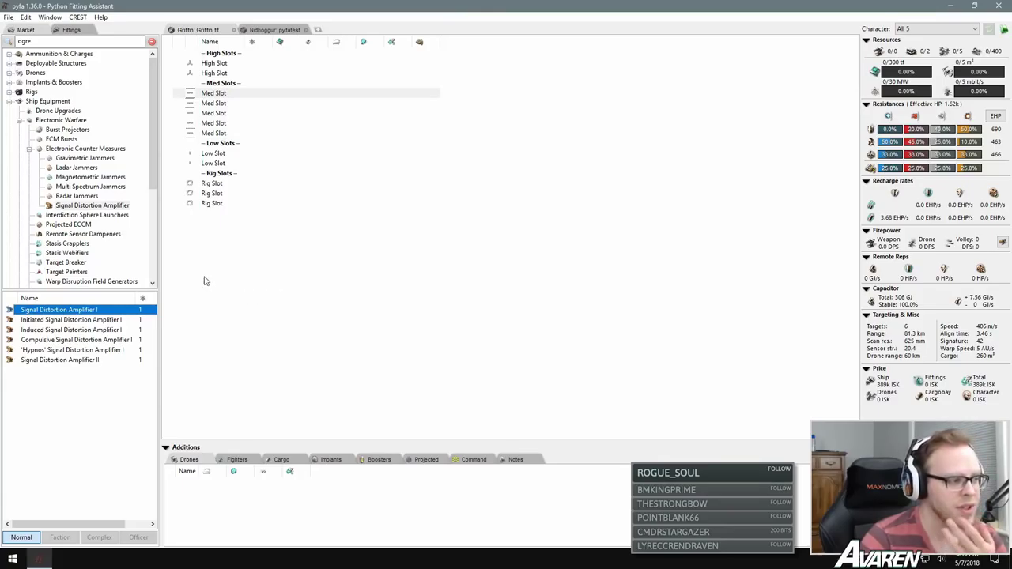
# Step: Fit Signal Distortion Amplifier II modules from the market in the Griffin's low slots
pyautogui.click(79, 361)
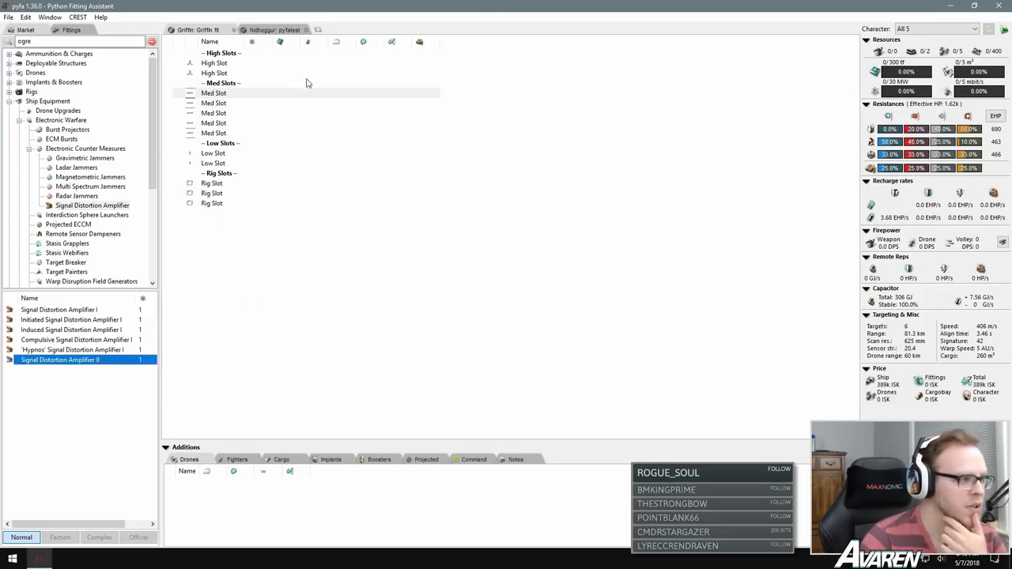
pyautogui.doubleClick(68, 361)
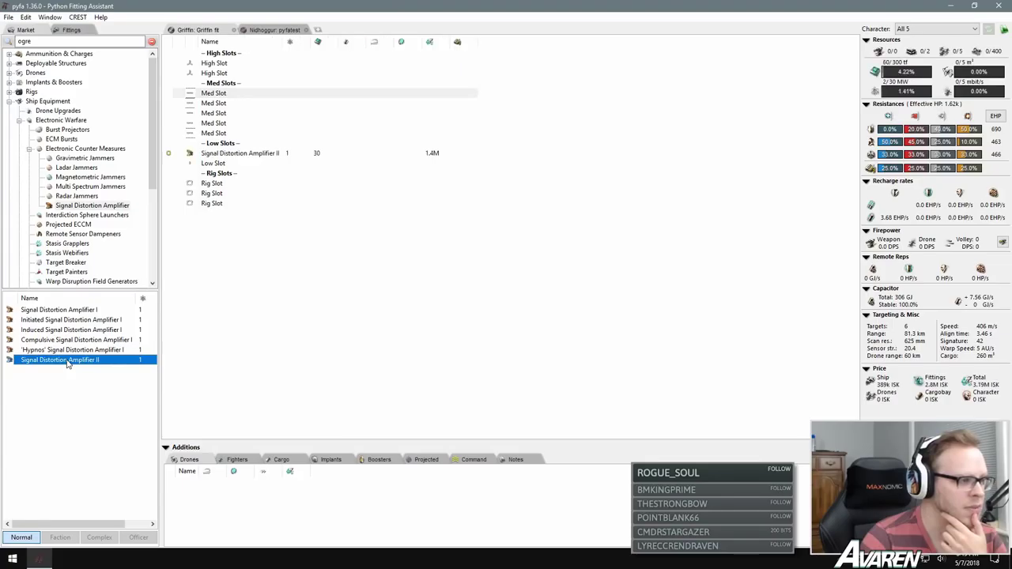
# Step: Fit a second Signal Distortion Amplifier II in the free low slot and a Gravimetric ECM II in a med slot of the Griffin
pyautogui.doubleClick(68, 361)
pyautogui.click(84, 159)
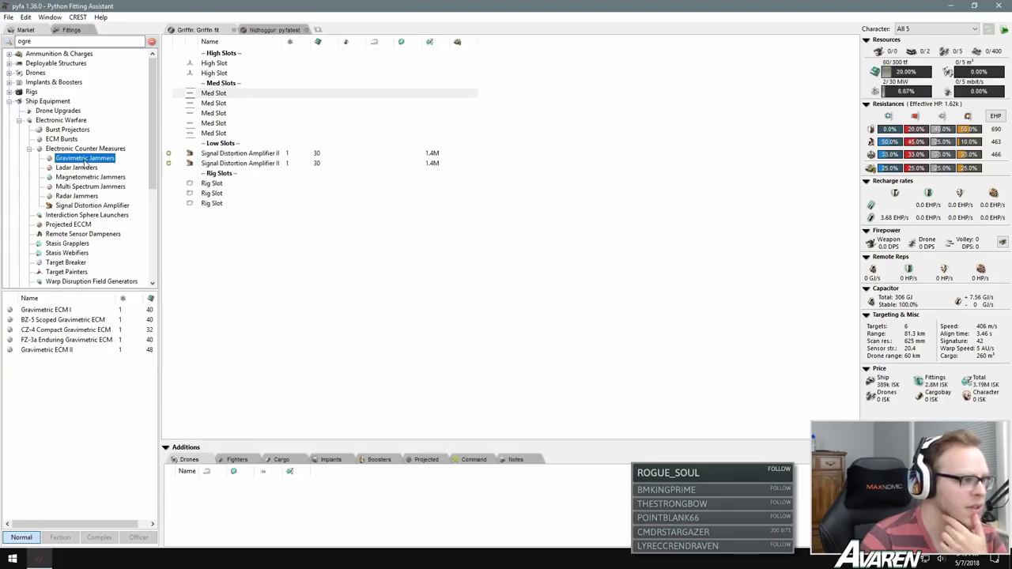
pyautogui.doubleClick(49, 349)
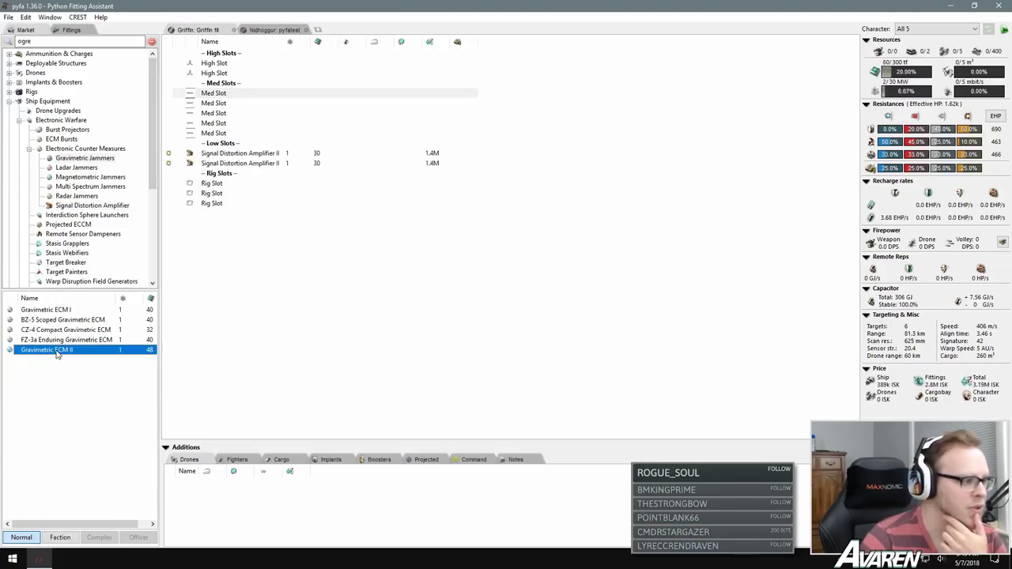
# Step: Take the first Signal Distortion Amplifier II offline and back online to compare the Gravimetric ECM II's range and strength
pyautogui.click(168, 153)
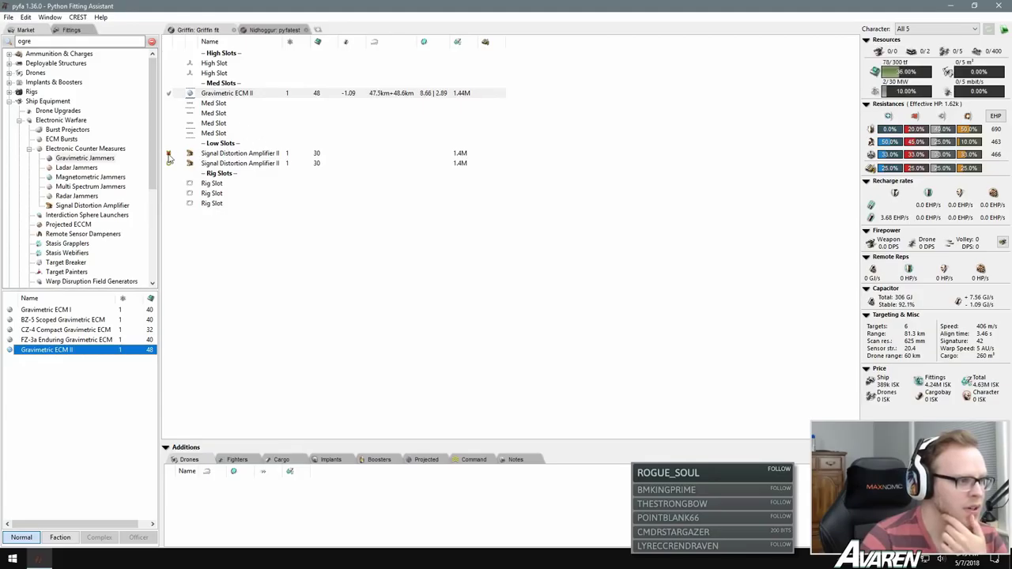
pyautogui.click(168, 154)
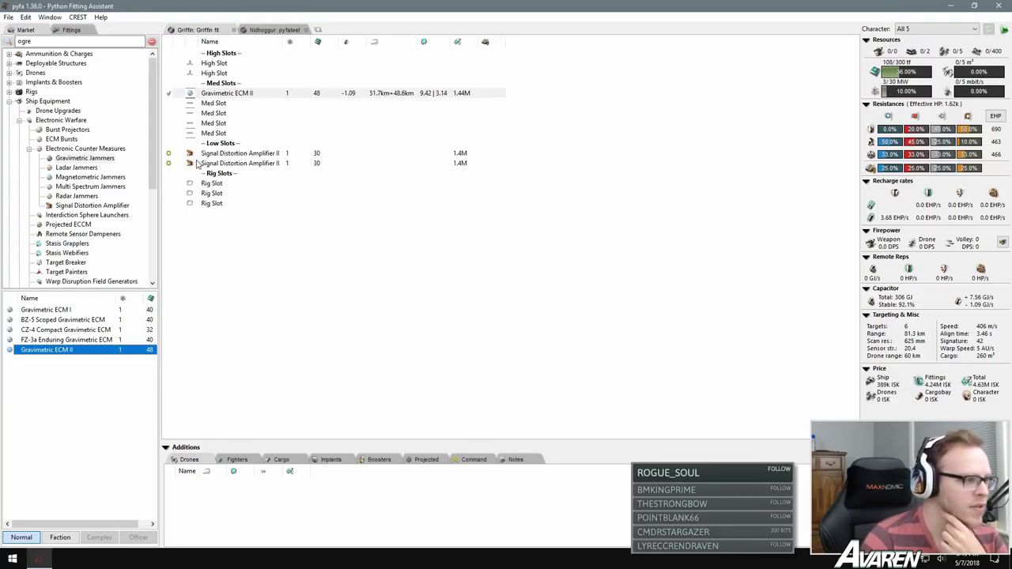
pyautogui.click(226, 153)
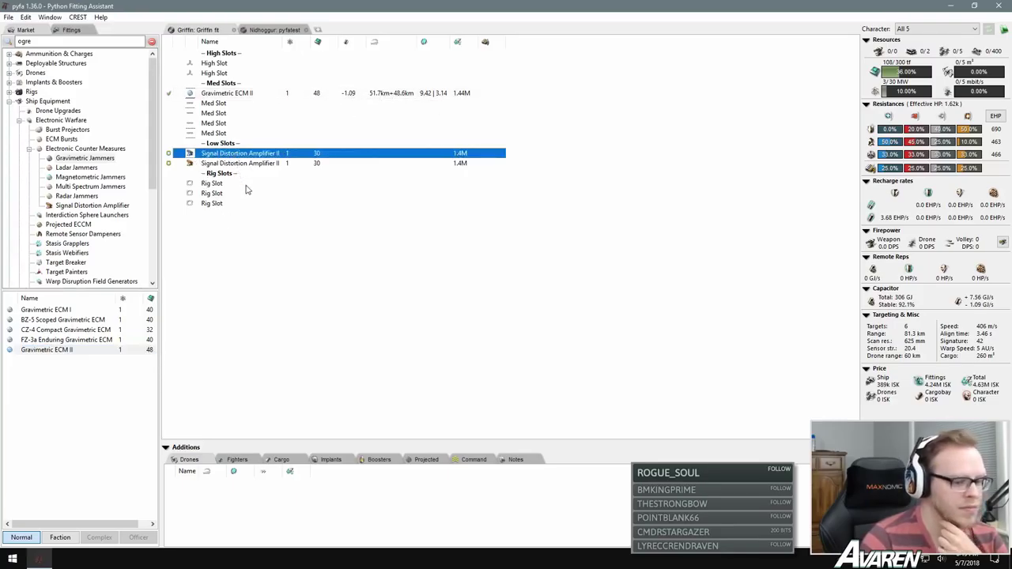
# Step: Remove both Signal Distortion Amplifier II modules and the Gravimetric ECM II so the Griffin fit is empty
pyautogui.click(30, 150)
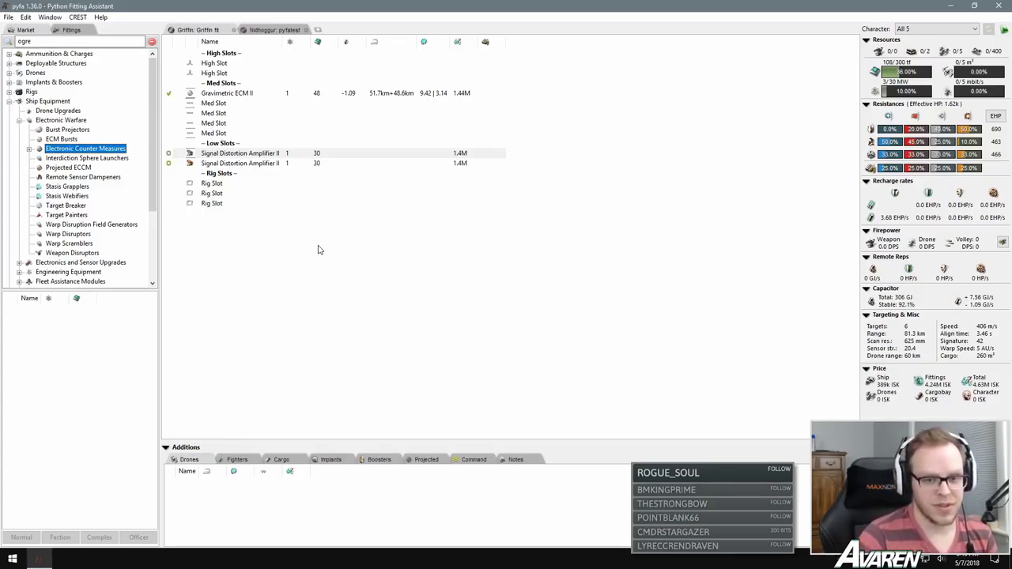
pyautogui.click(241, 146)
pyautogui.click(238, 154)
pyautogui.press('Delete')
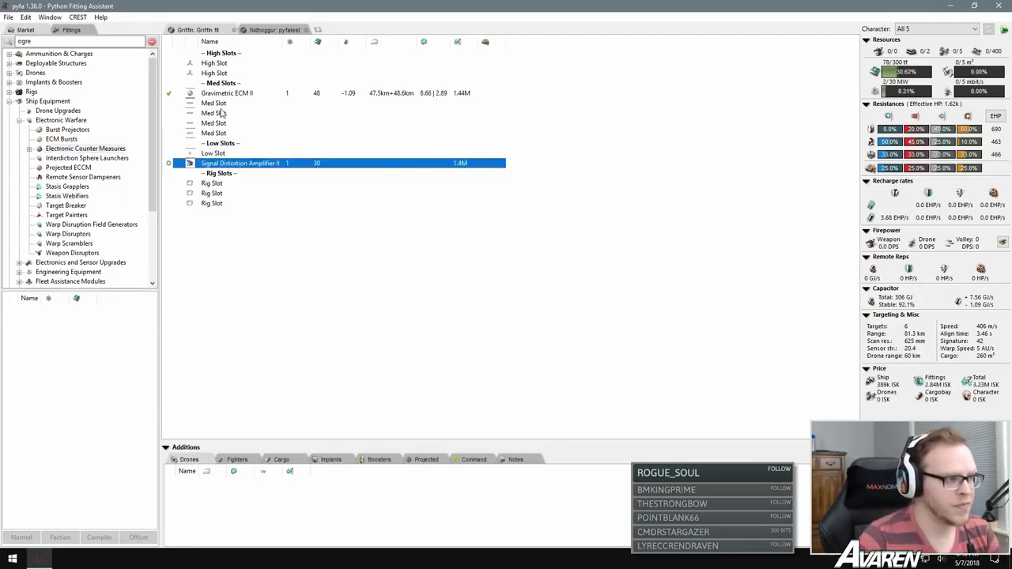
pyautogui.press('Delete')
pyautogui.click(218, 93)
pyautogui.press('Delete')
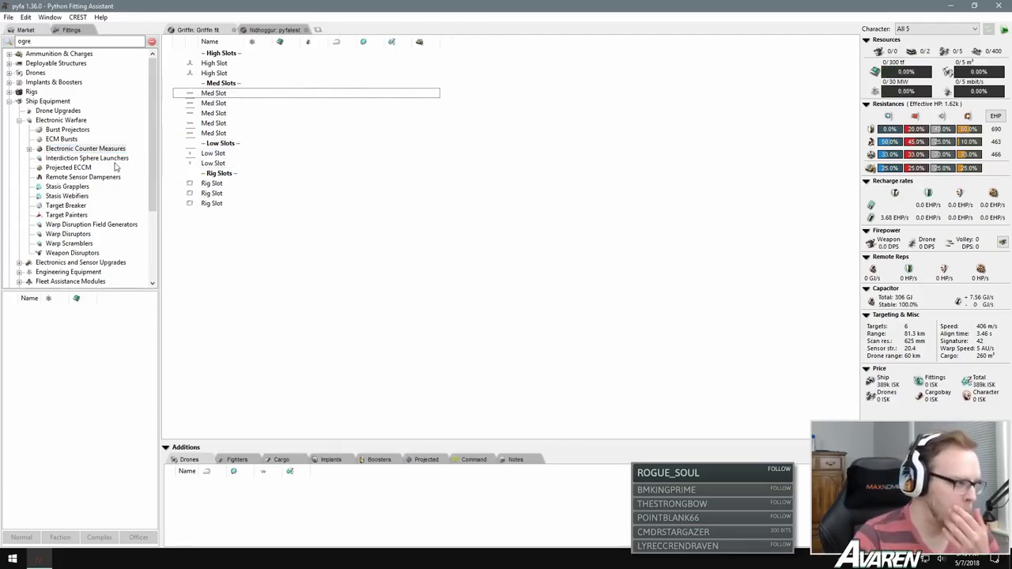
# Step: Look up the attributes of Interdiction Sphere Launcher I in its module stats, including the charge group it is used with
pyautogui.click(98, 158)
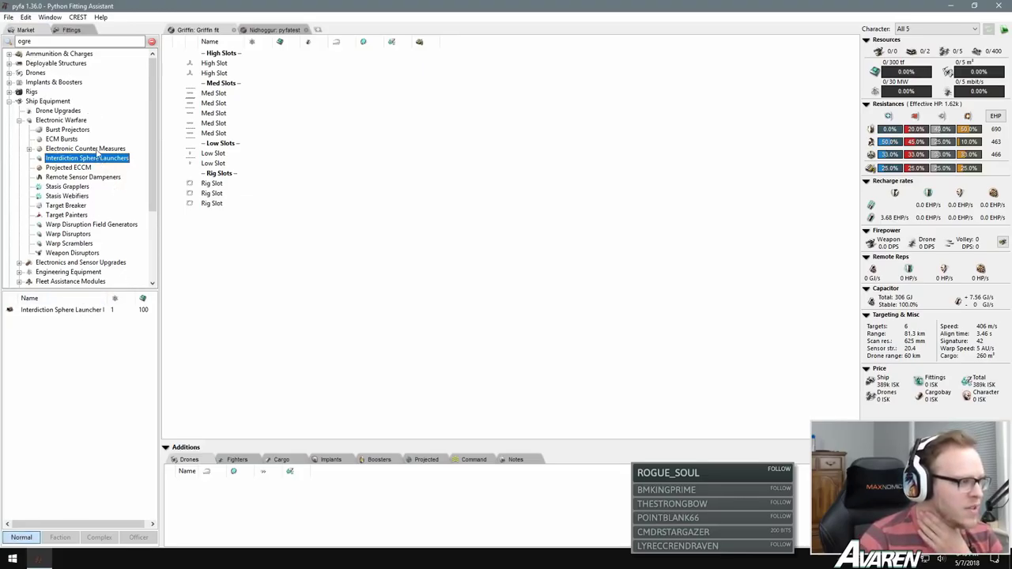
pyautogui.click(77, 313)
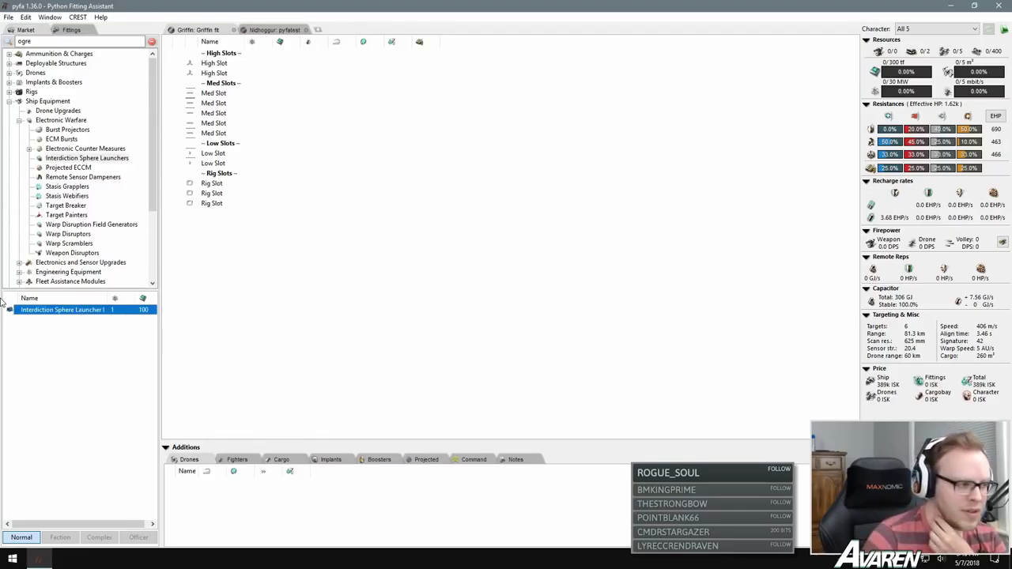
pyautogui.rightClick(77, 312)
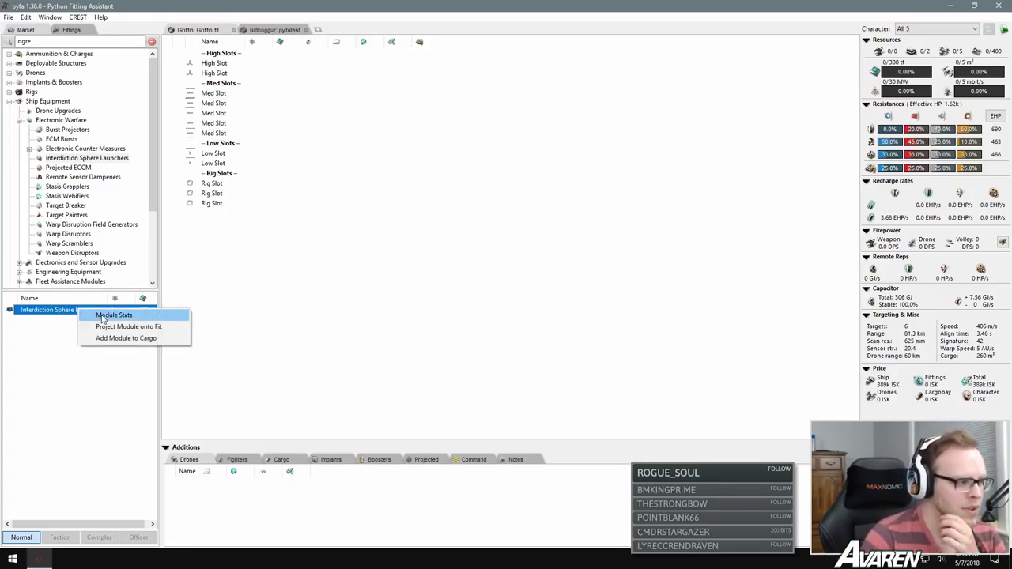
pyautogui.click(99, 313)
pyautogui.click(71, 37)
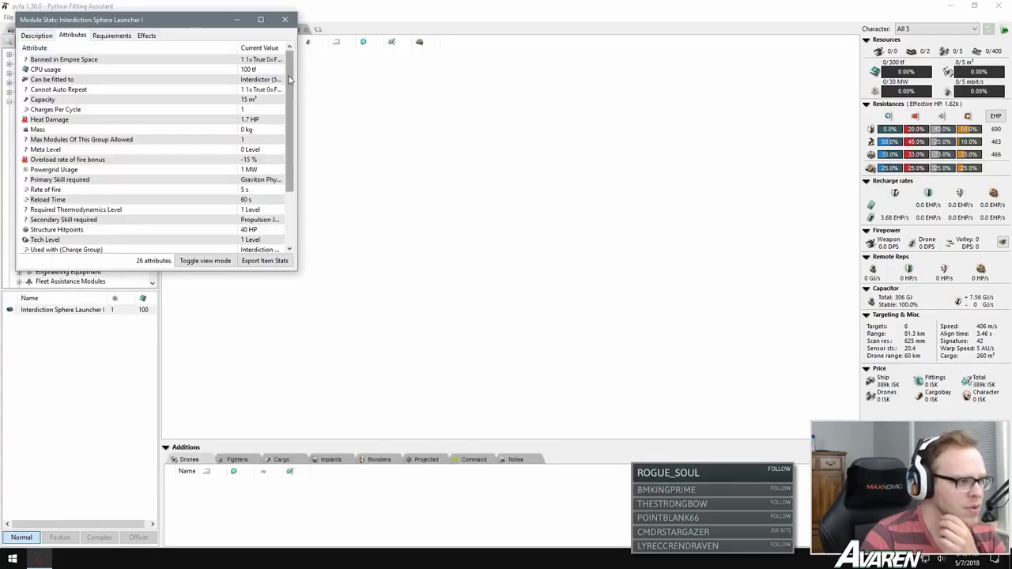
pyautogui.moveTo(291, 79); pyautogui.dragTo(356, 173)
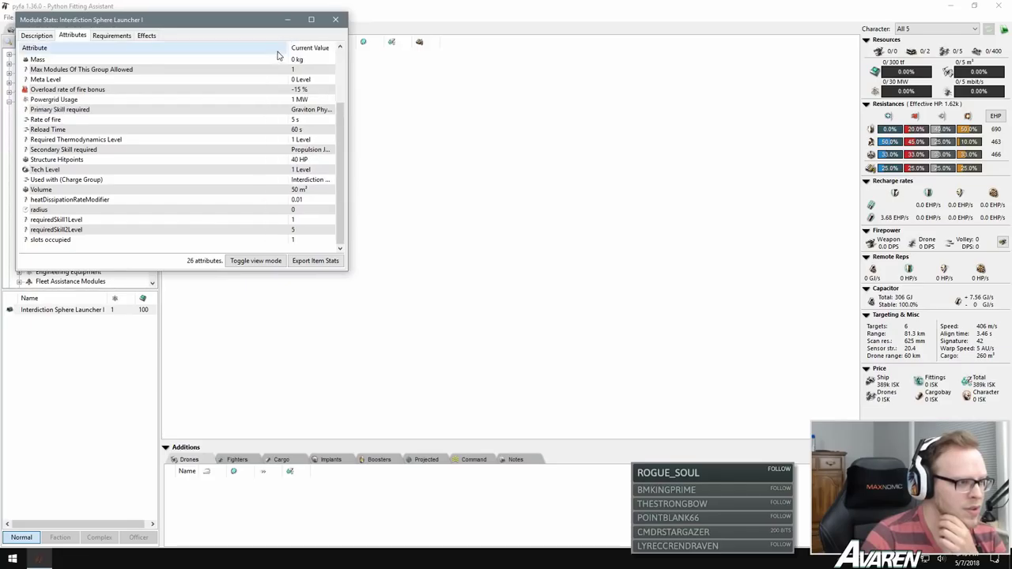
pyautogui.click(313, 180)
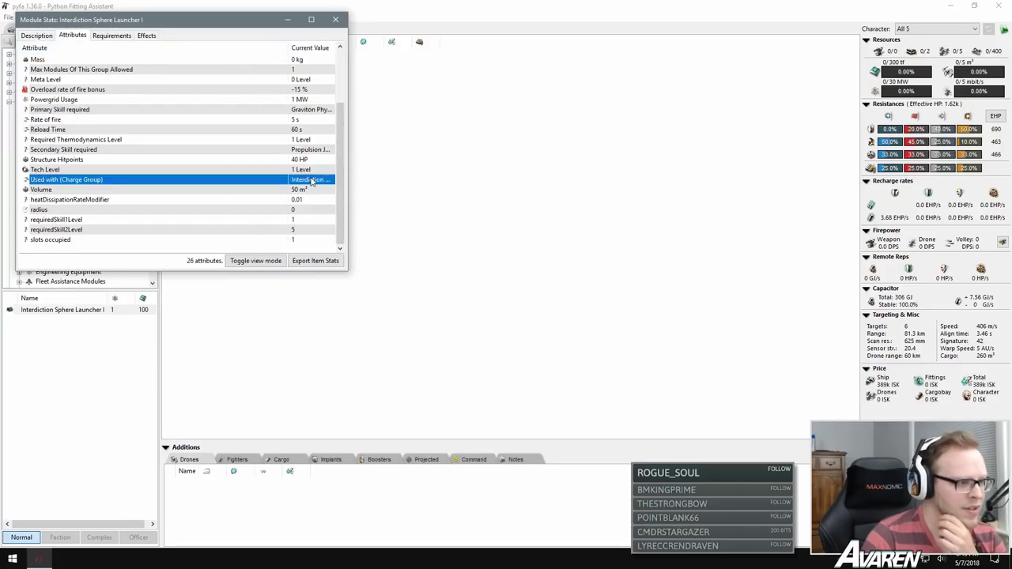
pyautogui.click(336, 19)
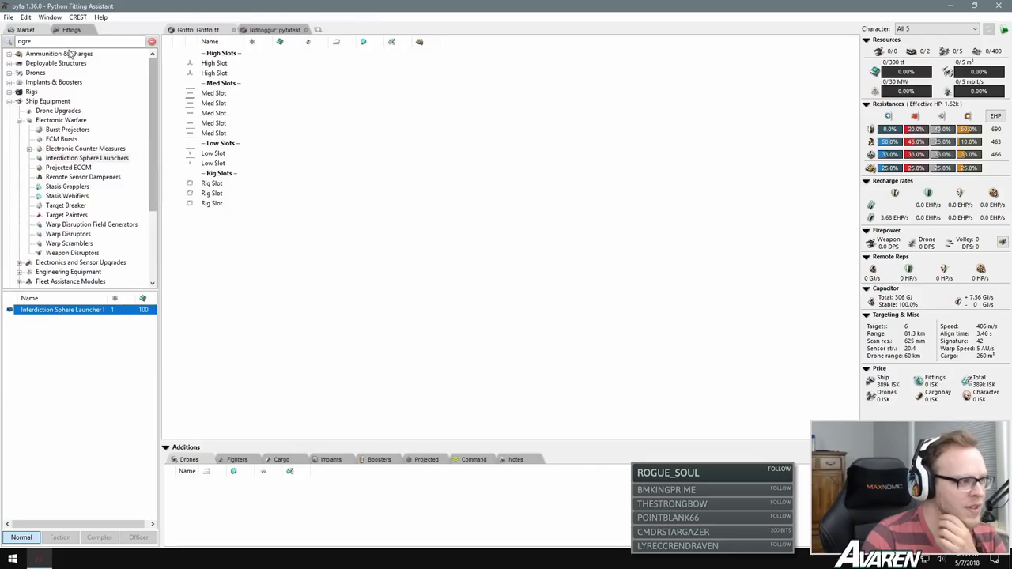
# Step: Search the market for "probe" and pick out the Warp Disrupt Probe in the item list
pyautogui.click(181, 359)
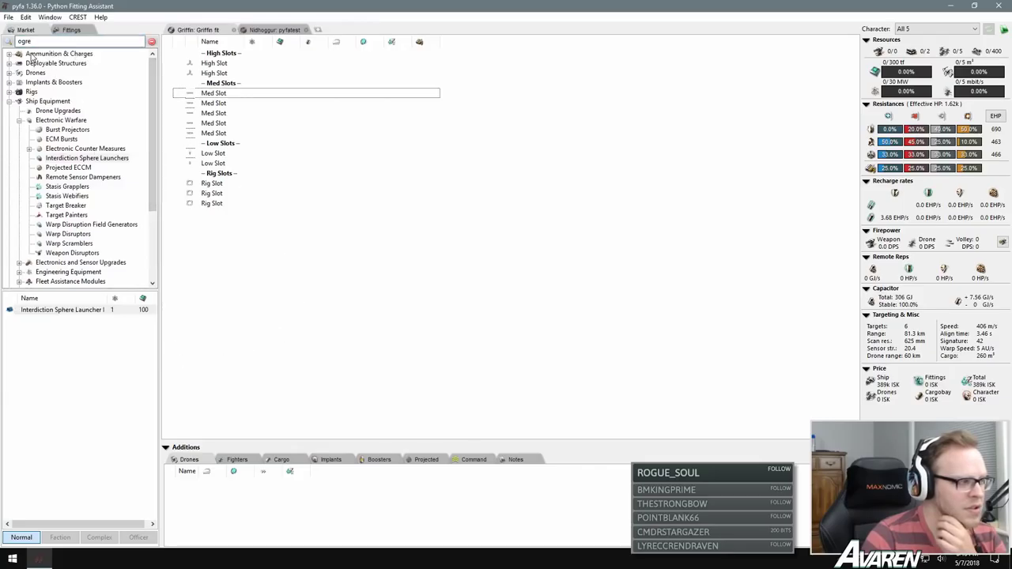
pyautogui.click(98, 310)
pyautogui.doubleClick(24, 41)
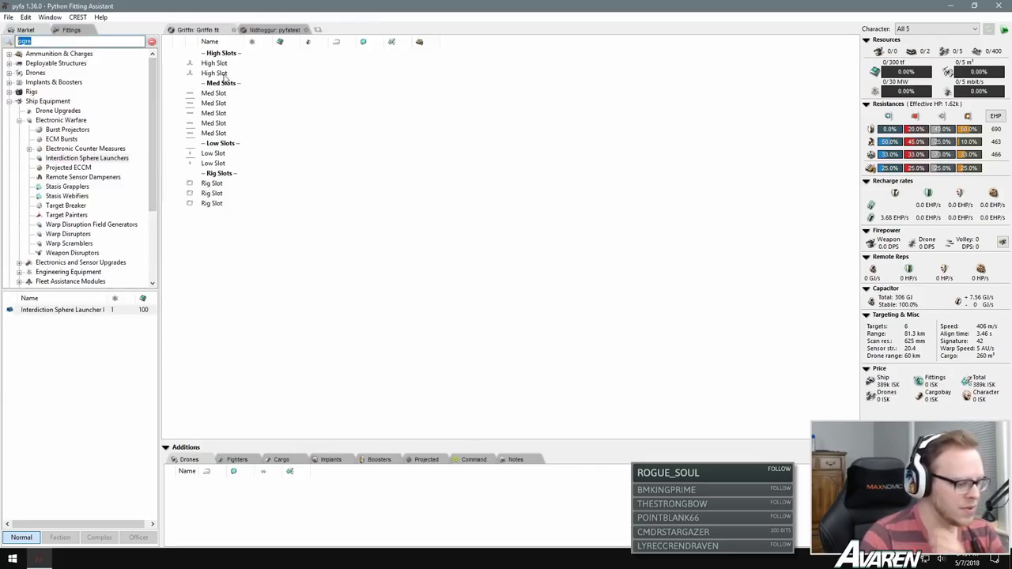
pyautogui.write('probe')
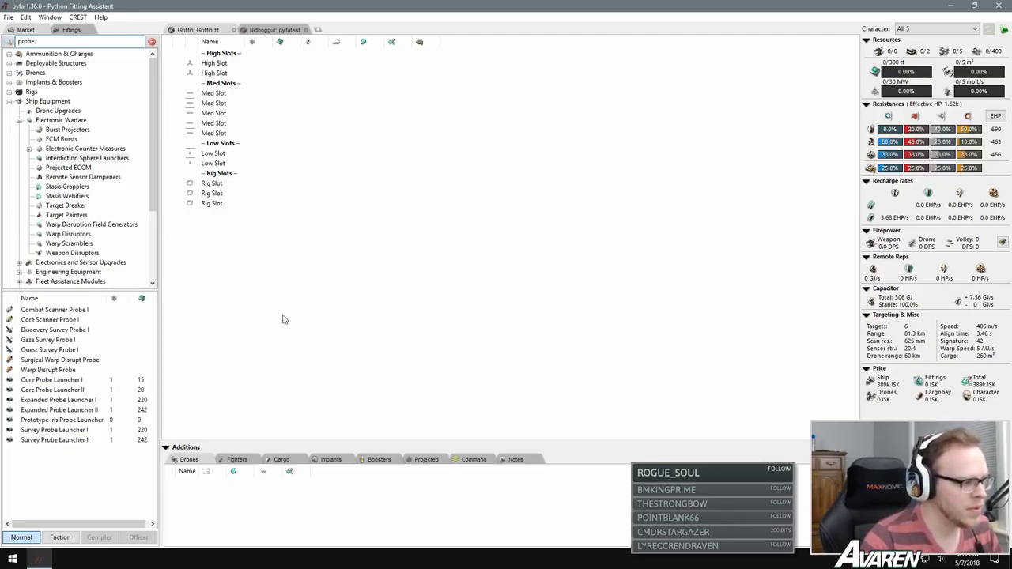
pyautogui.click(49, 369)
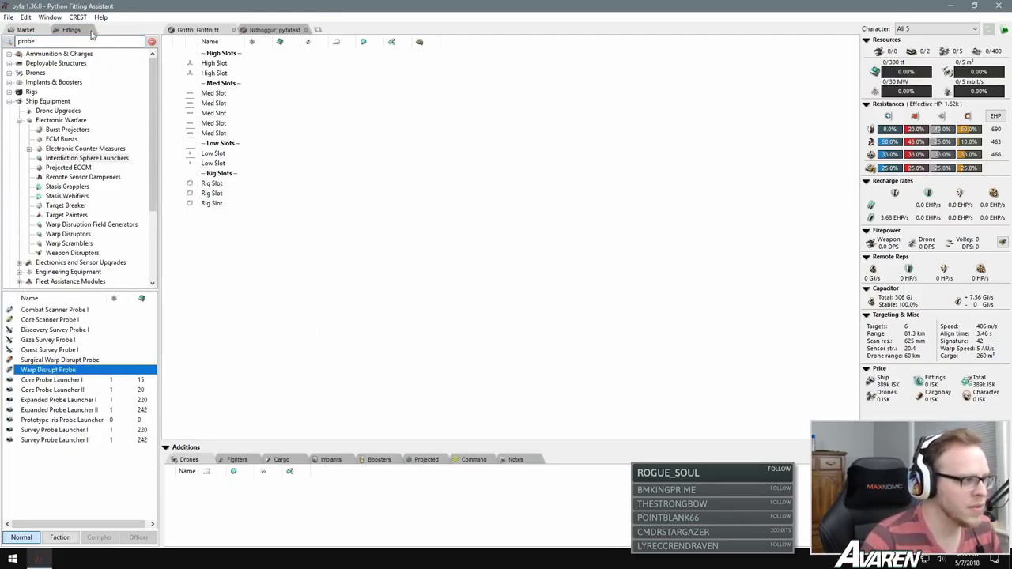
pyautogui.doubleClick(22, 41)
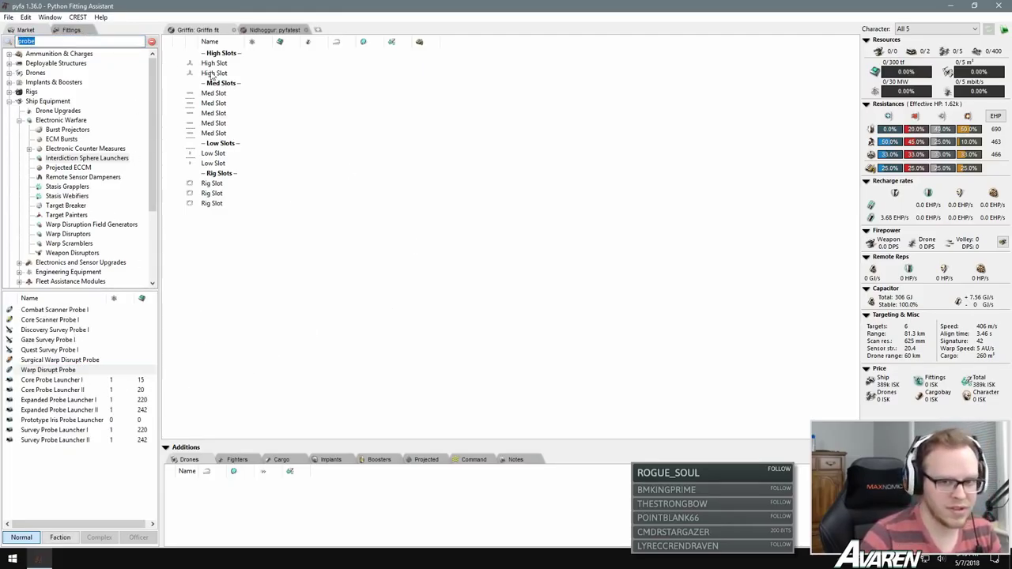
pyautogui.click(56, 41)
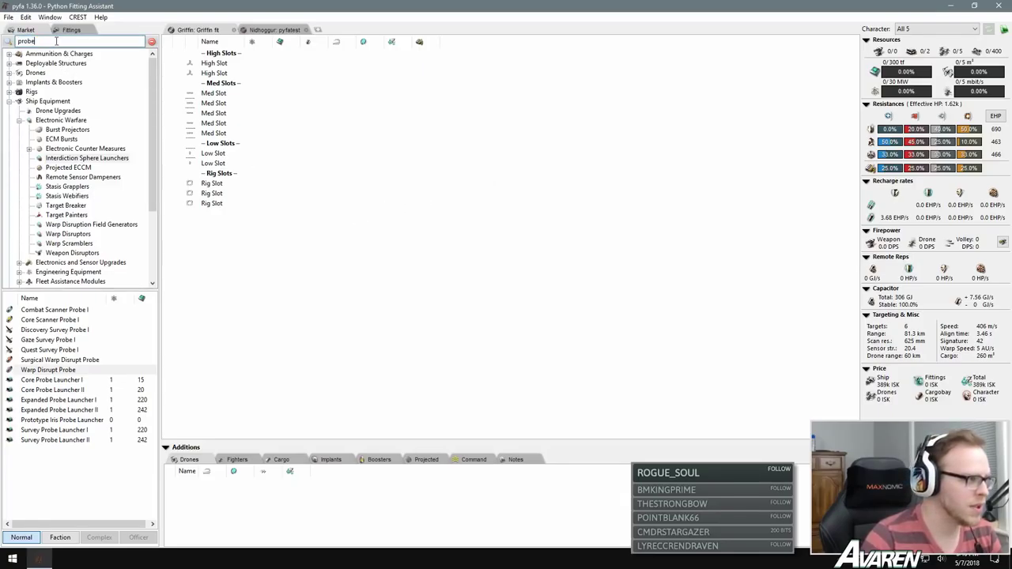
pyautogui.doubleClick(56, 41)
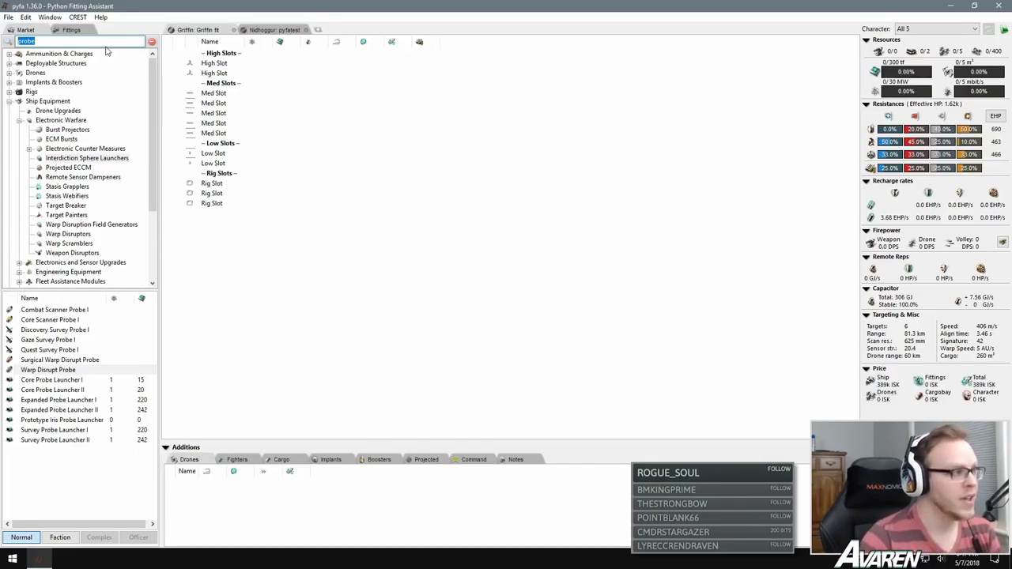
# Step: Browse the Interdiction Sphere Launchers, Projected ECCM and Remote Sensor Dampeners groups of the Electronic Warfare market category
pyautogui.click(87, 159)
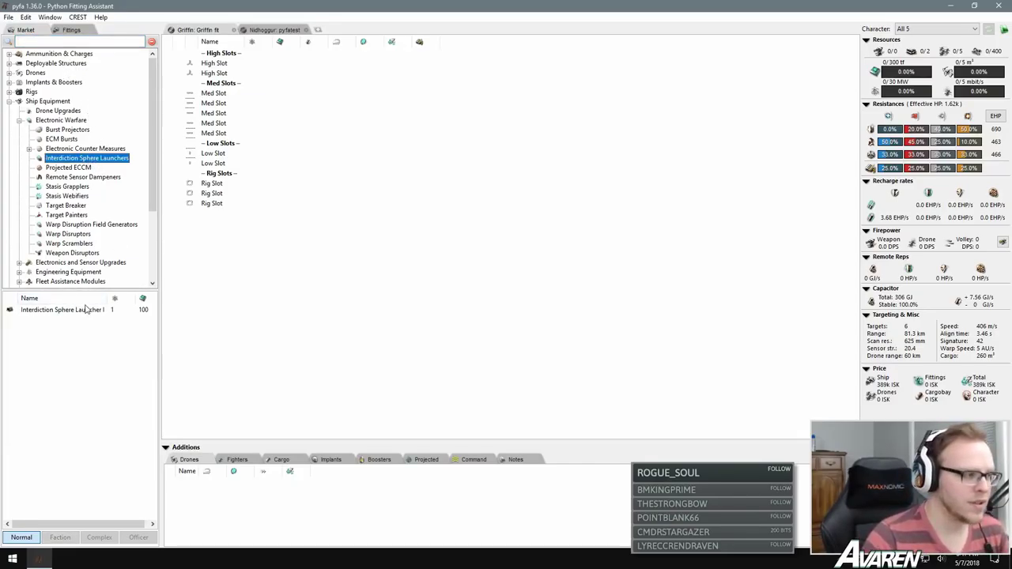
pyautogui.click(66, 167)
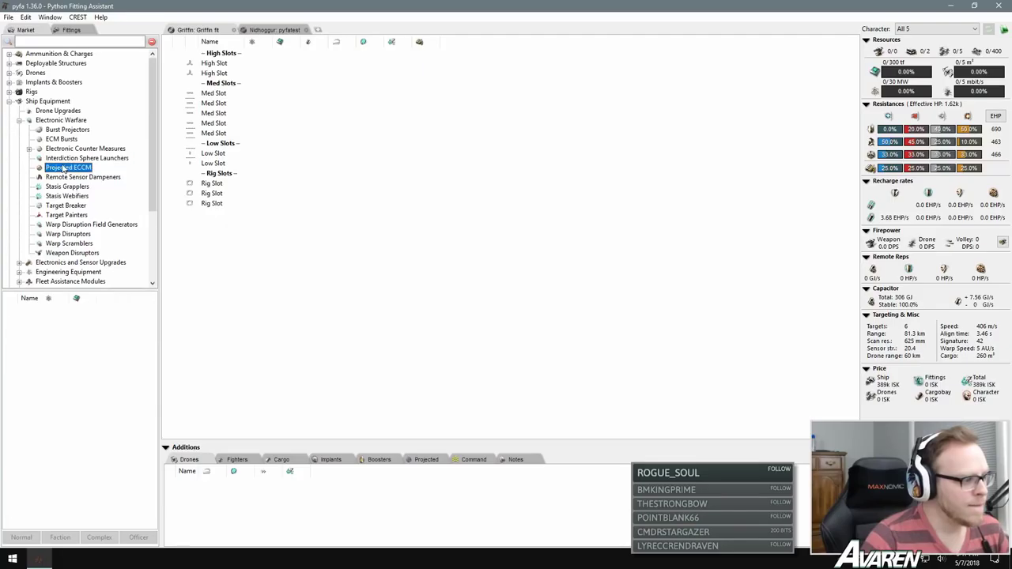
pyautogui.click(67, 179)
pyautogui.click(70, 169)
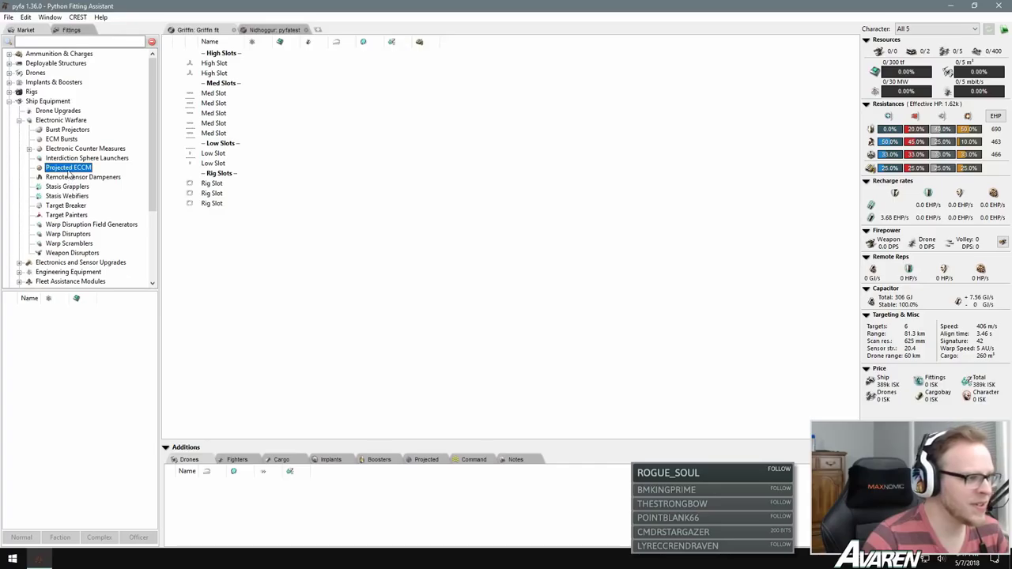
pyautogui.click(70, 178)
pyautogui.click(69, 168)
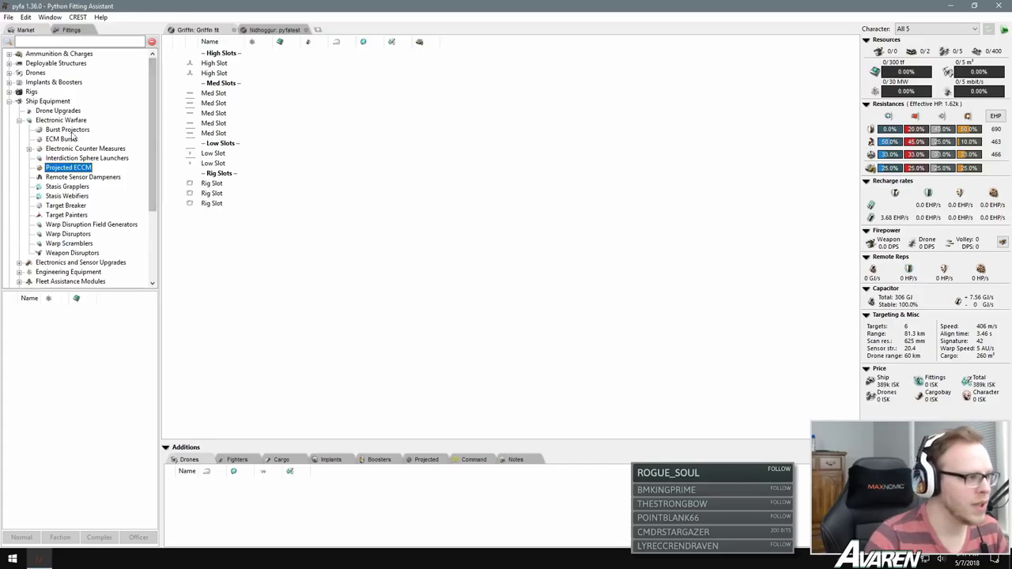
# Step: Fit a Gravimetric ECM II and a Multispectral ECM II on the Griffin to compare their range and strength
pyautogui.click(29, 149)
pyautogui.click(82, 158)
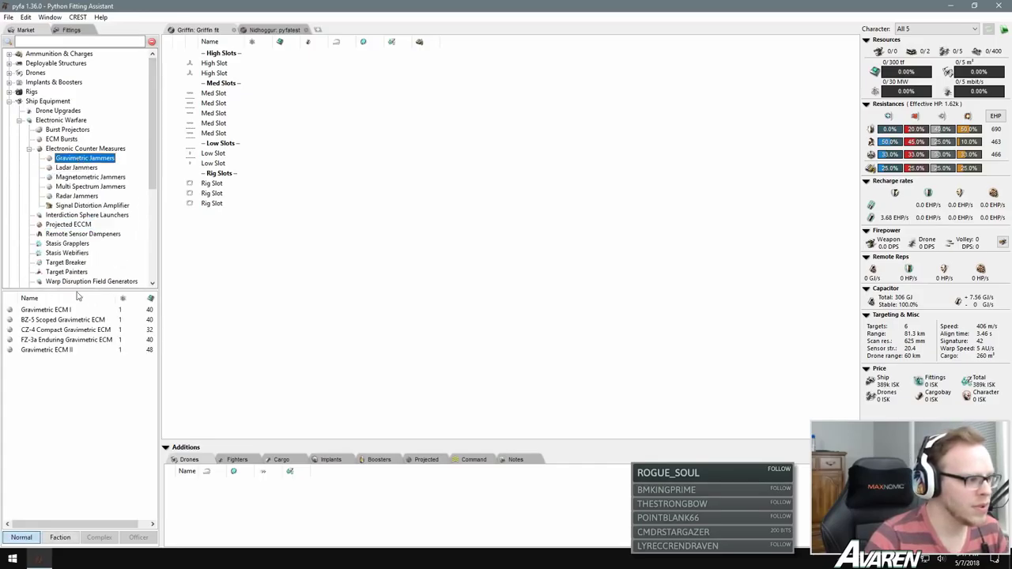
pyautogui.doubleClick(59, 351)
pyautogui.click(80, 187)
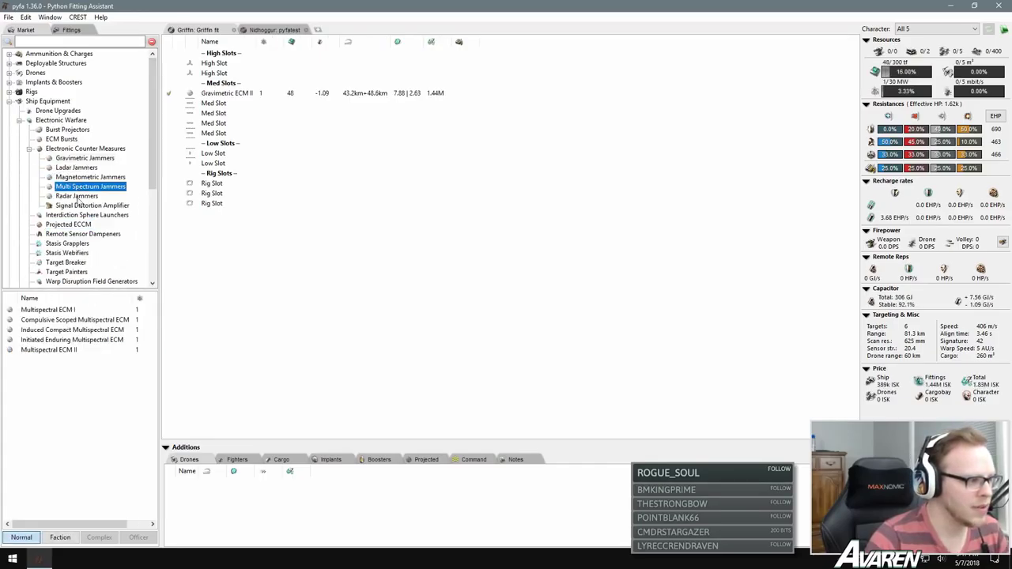
pyautogui.doubleClick(61, 352)
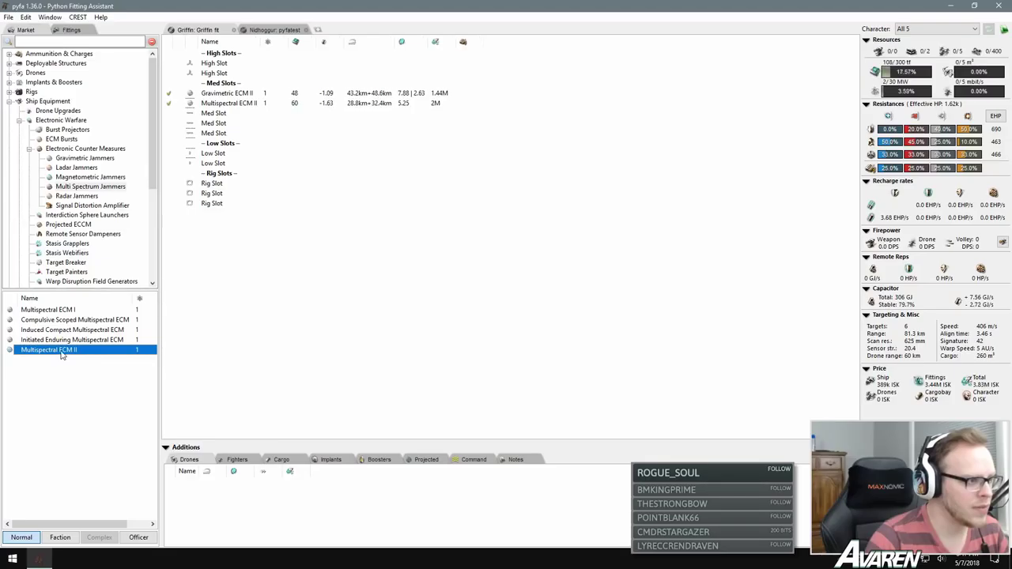
pyautogui.click(369, 106)
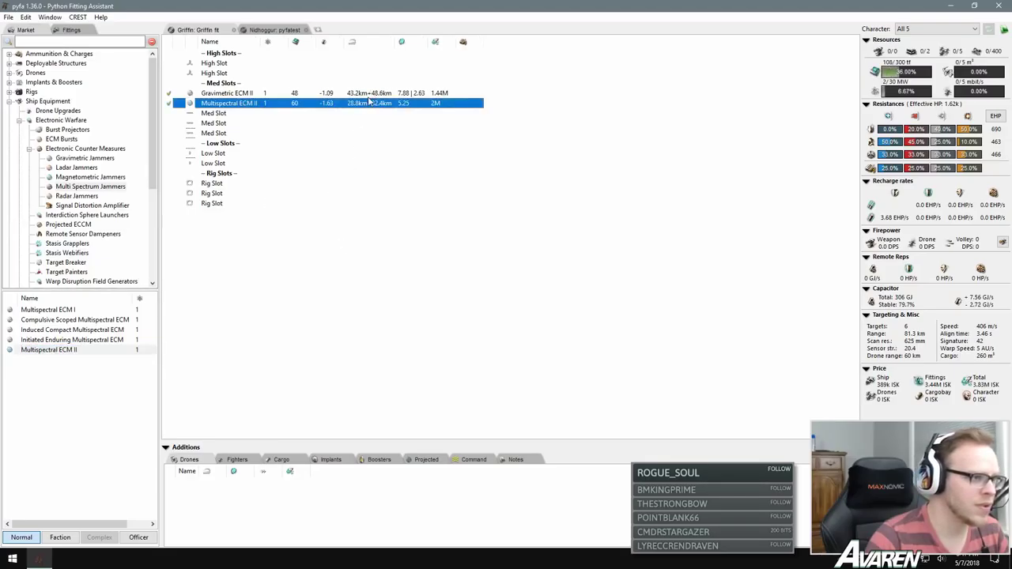
# Step: Remove the Multispectral ECM II and the Gravimetric ECM II from the Griffin's med slots
pyautogui.click(35, 42)
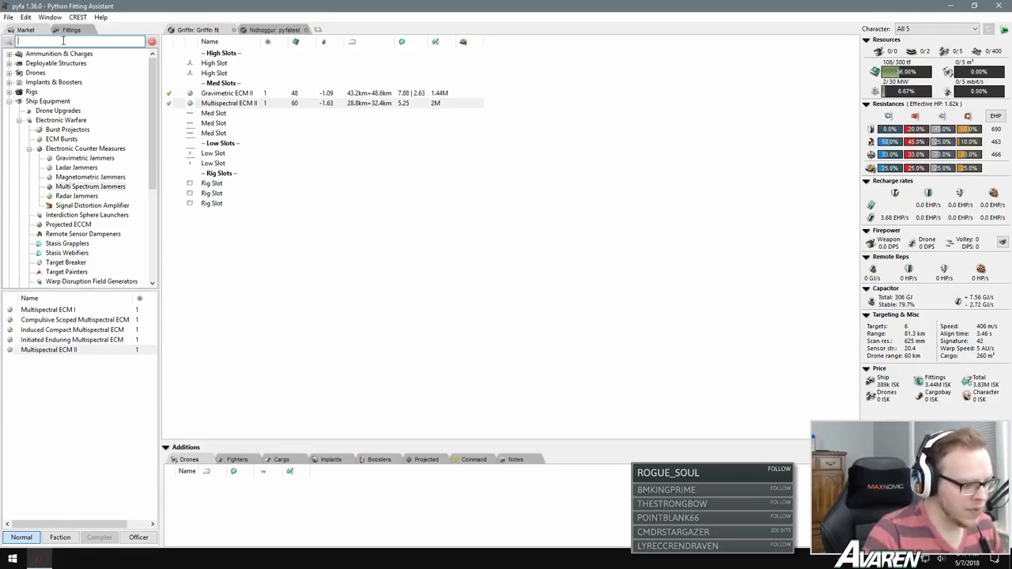
pyautogui.click(229, 104)
pyautogui.press('Delete')
pyautogui.click(231, 95)
pyautogui.press('Delete')
# Step: Search the saved fittings for "scorpio" and open the Scorpion's Clockwork Hook fit
pyautogui.hotkey('ctrl', 'b')
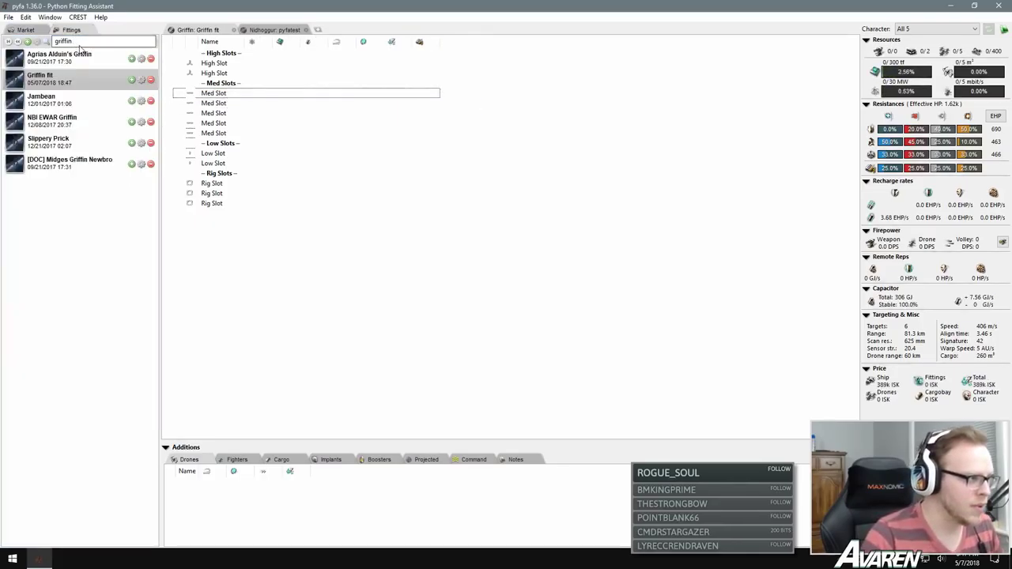
pyautogui.write('scorpio')
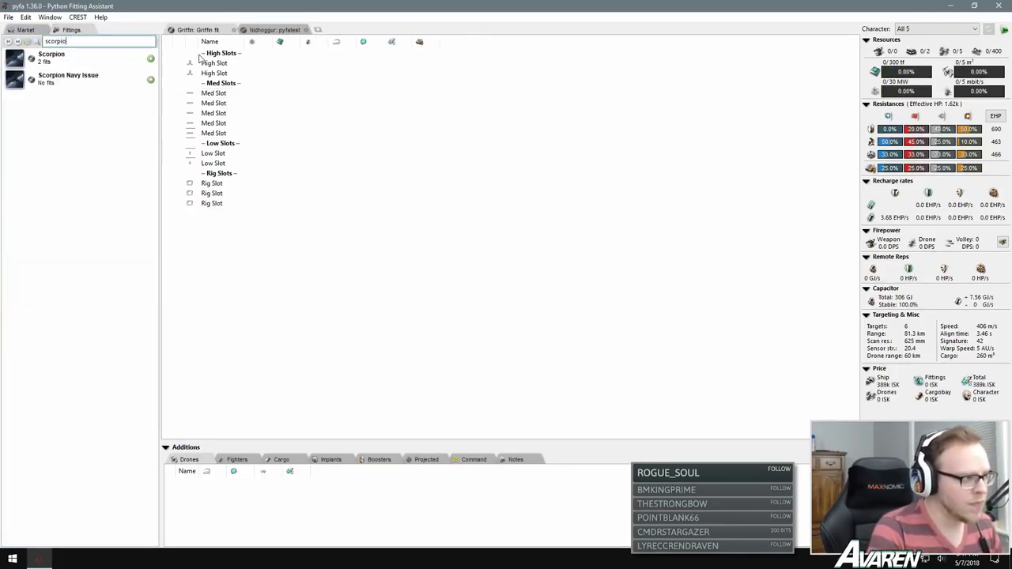
pyautogui.click(70, 61)
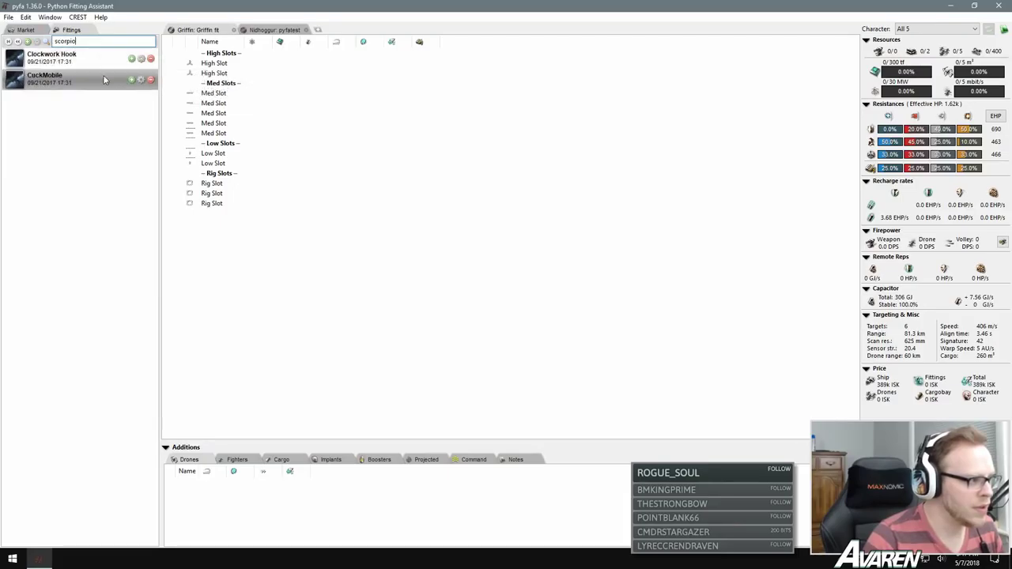
pyautogui.click(89, 63)
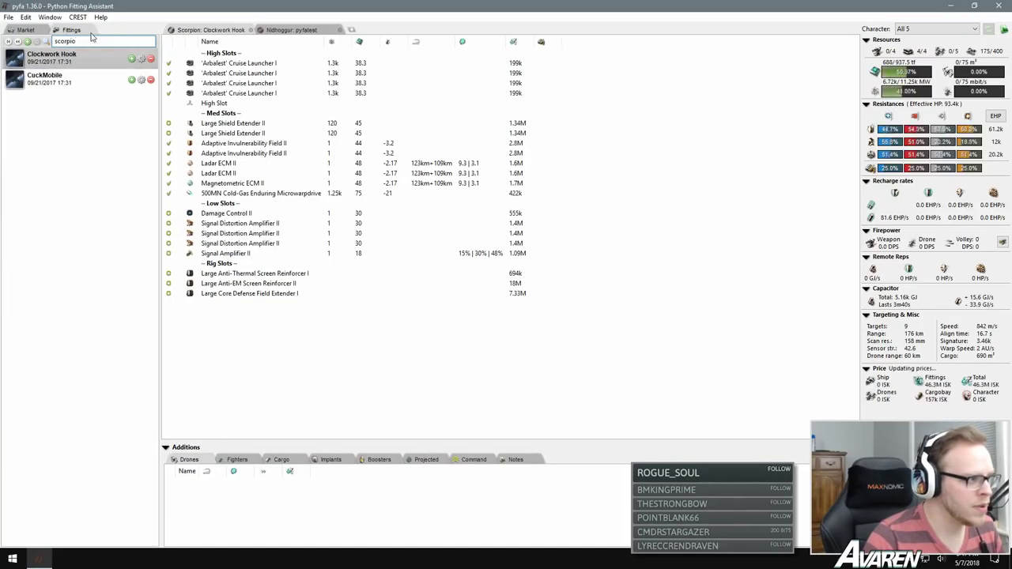
# Step: Delete the saved Scorpion fit CuckMobile
pyautogui.click(151, 80)
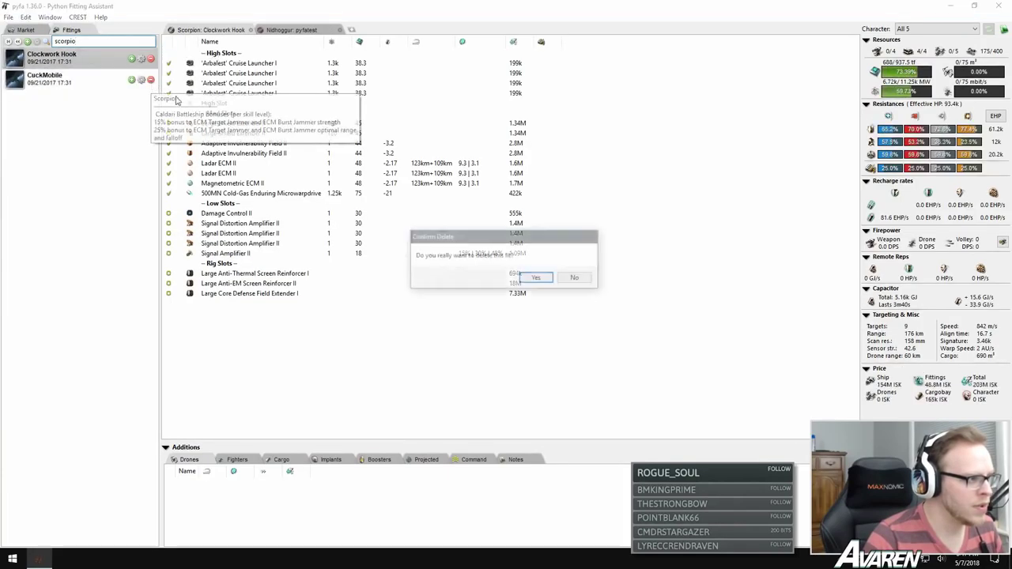
pyautogui.click(544, 279)
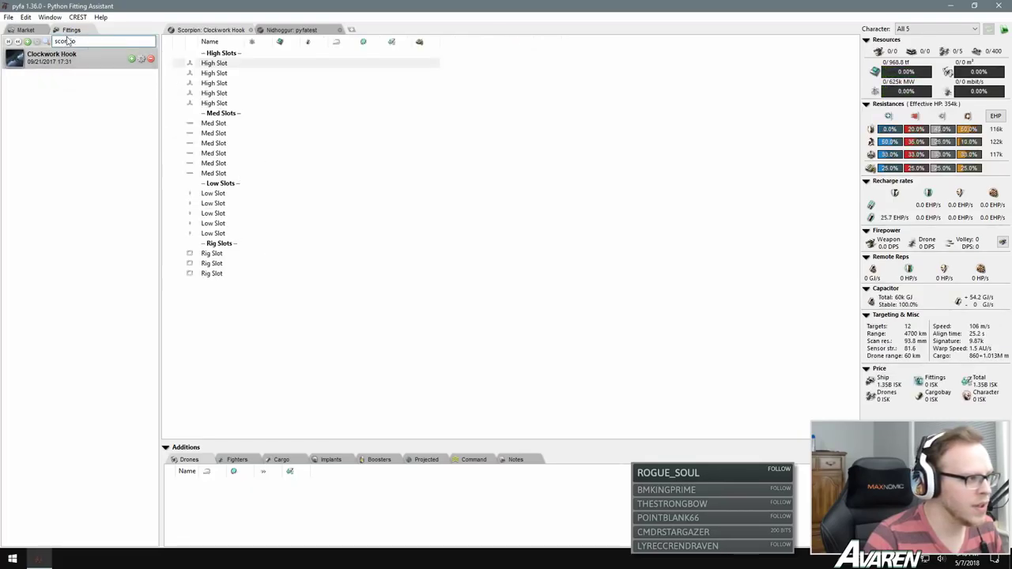
# Step: Try to fit a Multispectral ECM II in the med slots of the open Nidhoggur fit
pyautogui.click(34, 30)
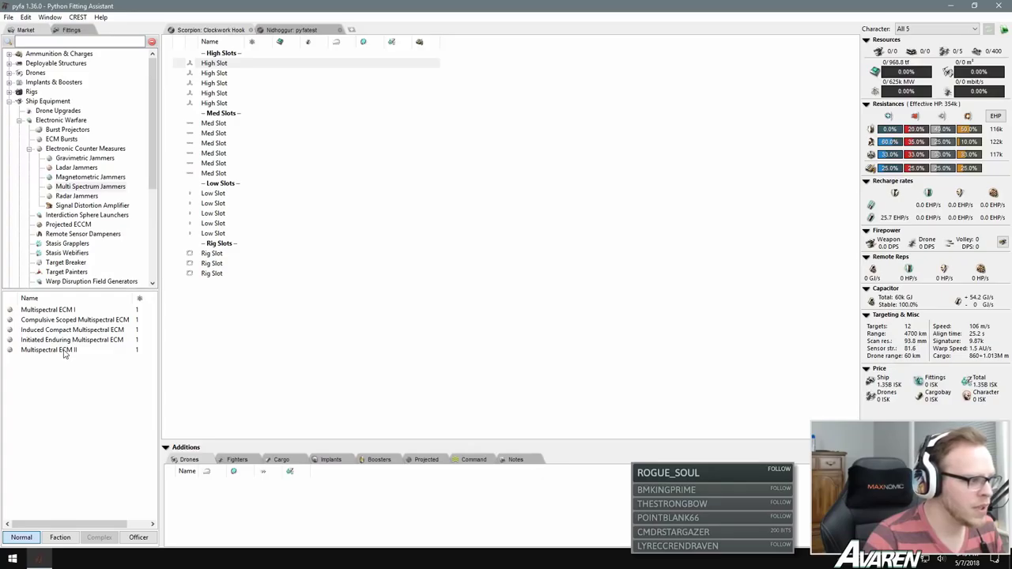
pyautogui.click(63, 353)
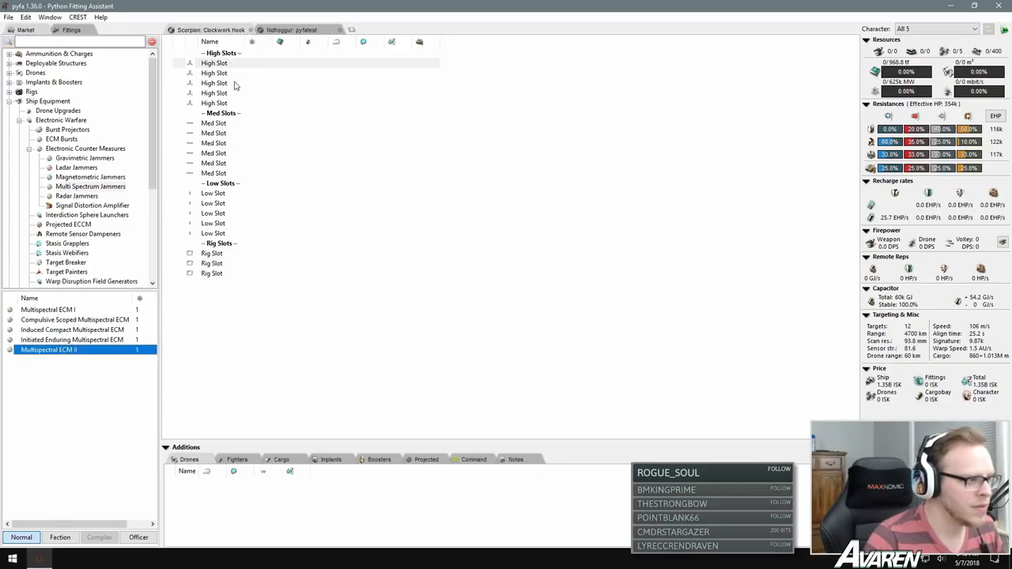
pyautogui.click(208, 143)
pyautogui.click(68, 354)
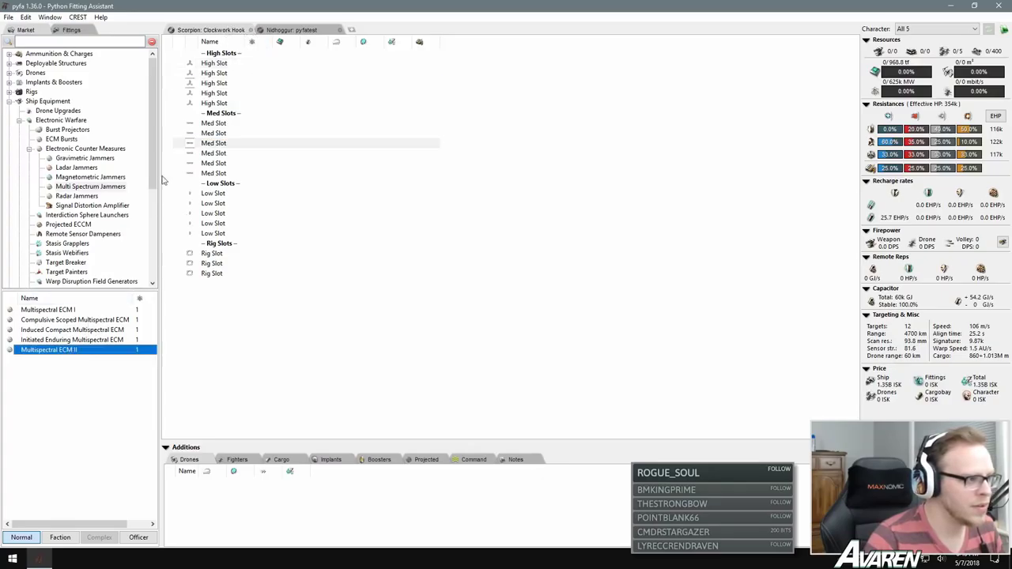
pyautogui.click(88, 177)
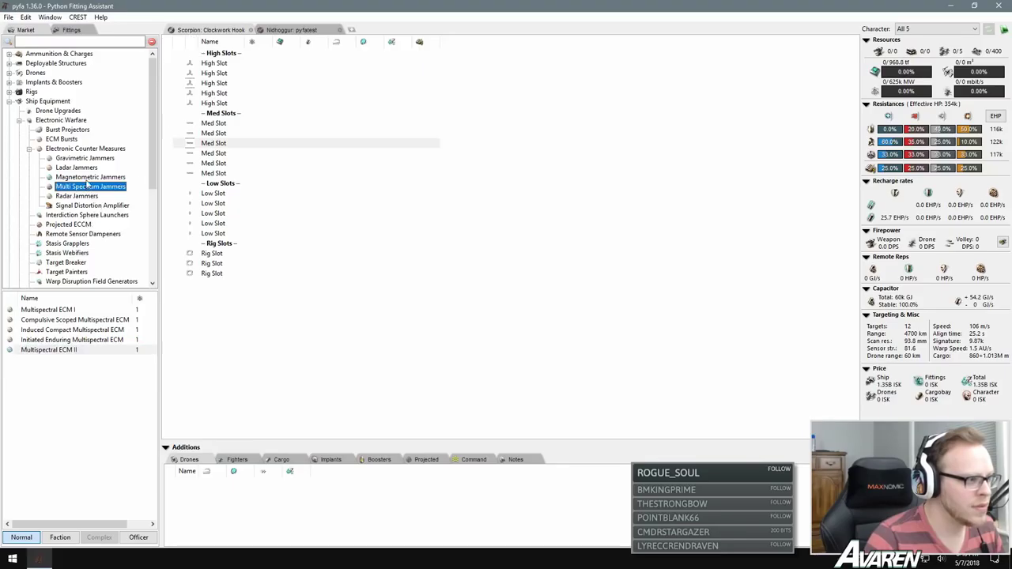
pyautogui.moveTo(57, 351); pyautogui.dragTo(87, 39)
# Step: Search the fittings for "SCORPION" and create a new Scorpion fit named TEST
pyautogui.click(71, 30)
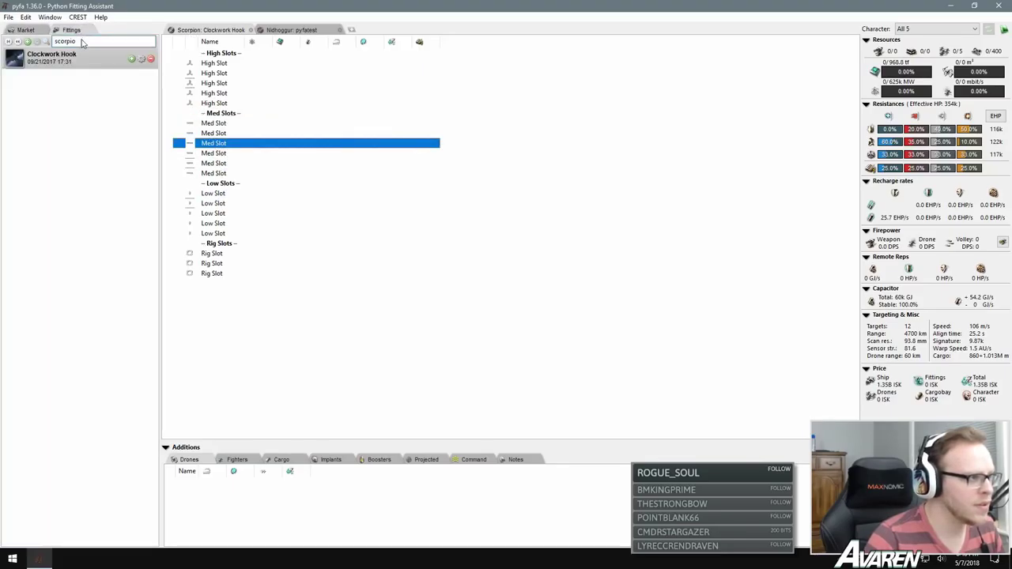
pyautogui.doubleClick(76, 41)
pyautogui.write('sci')
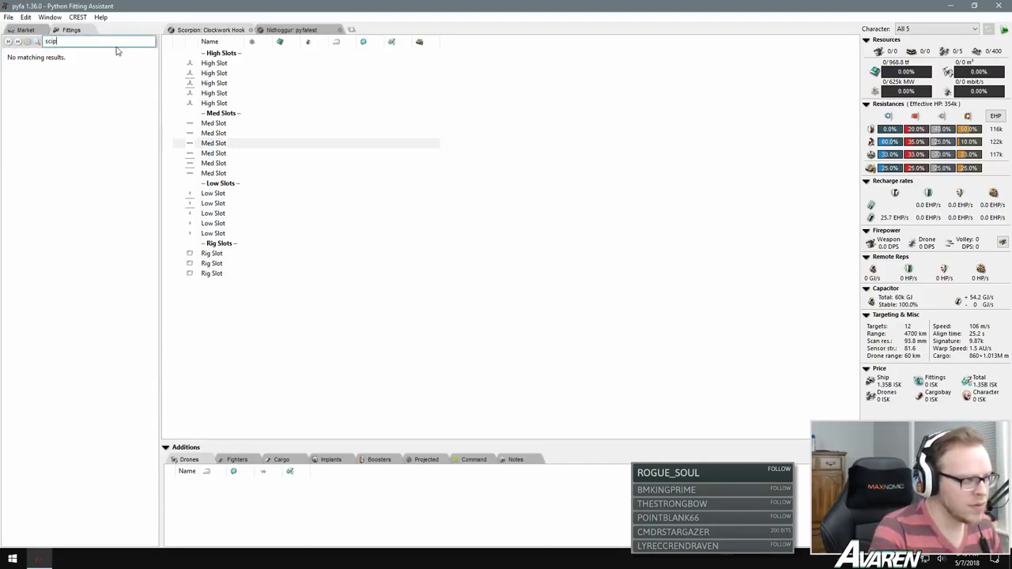
pyautogui.write('rpoi')
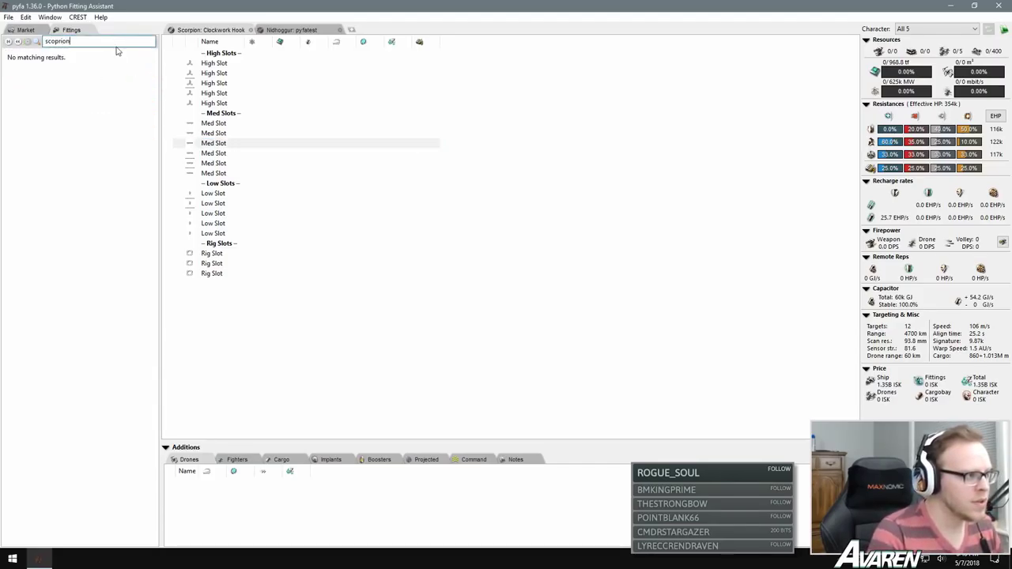
pyautogui.hotkey('ctrl', 'a')
pyautogui.press('BackSpace')
pyautogui.write('SCORPION')
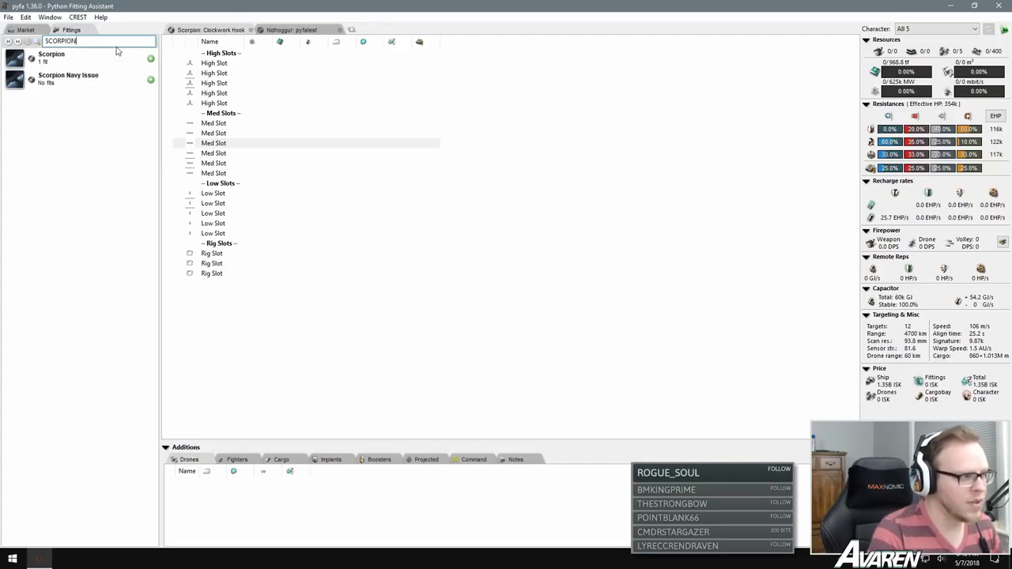
pyautogui.click(150, 59)
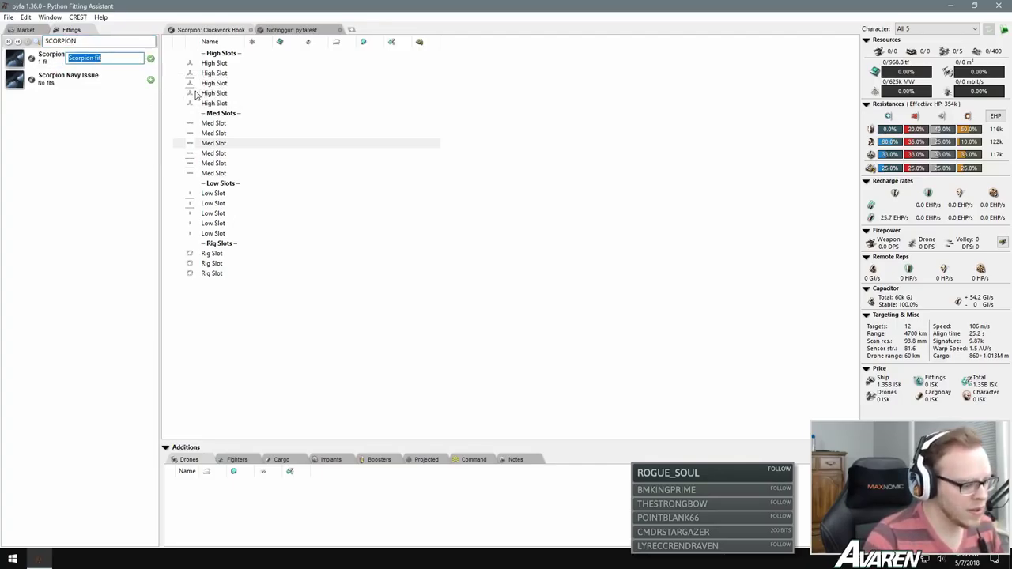
pyautogui.write('TEST')
pyautogui.press('Return')
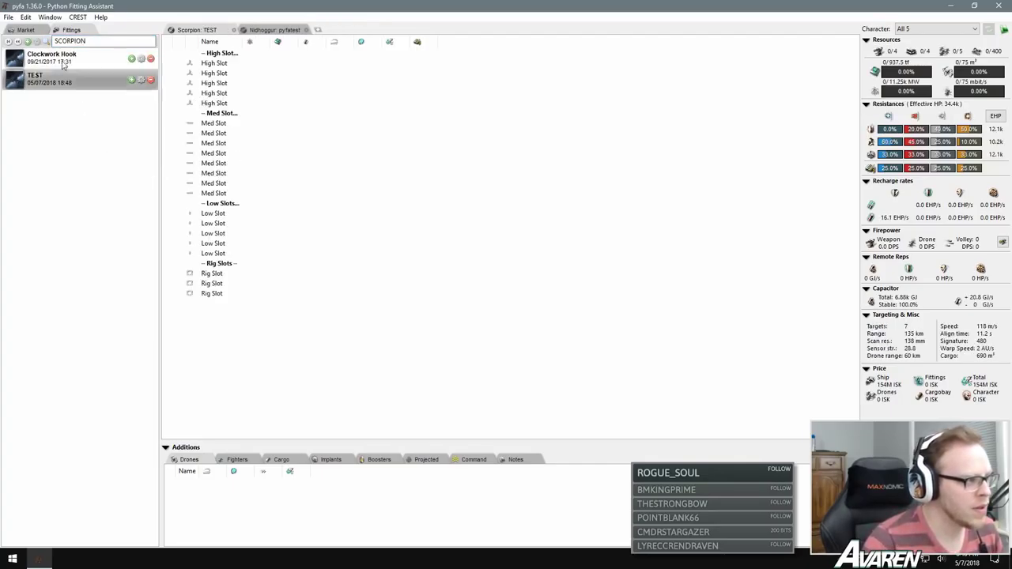
# Step: Try a Signal Distortion Amplifier II in the Scorpion's low slots and remove it again
pyautogui.click(39, 32)
pyautogui.click(76, 166)
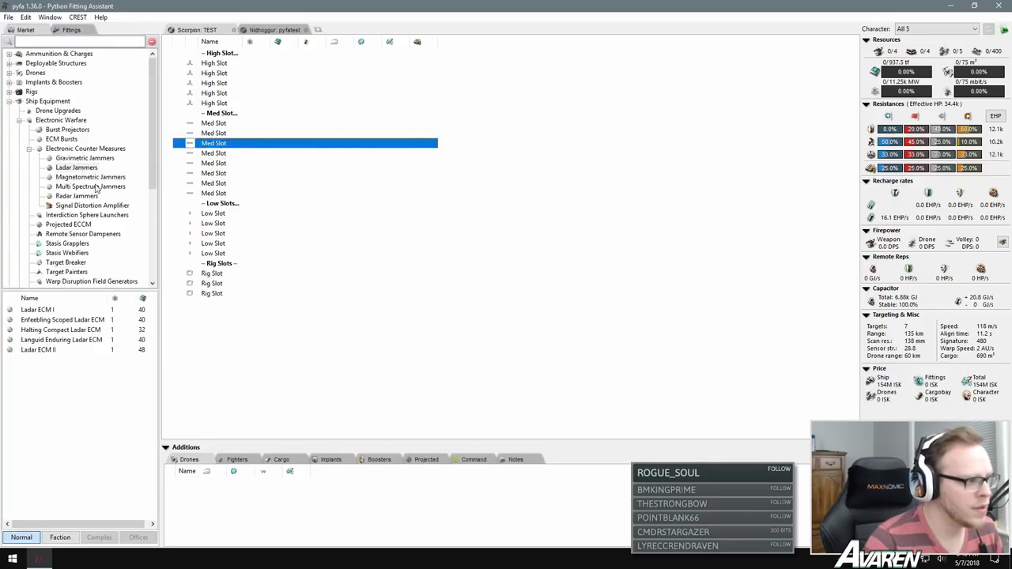
pyautogui.click(79, 206)
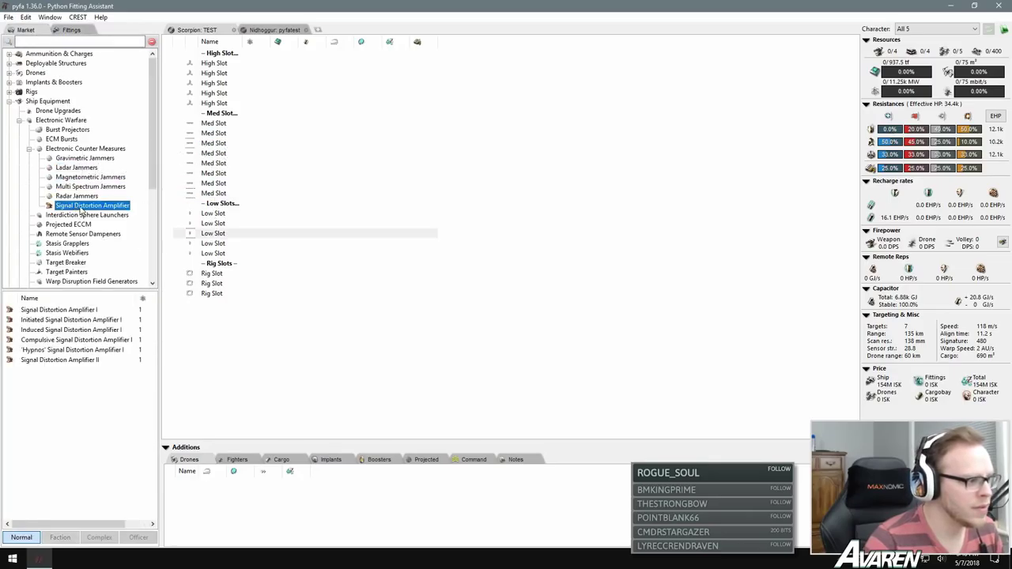
pyautogui.doubleClick(68, 362)
pyautogui.click(230, 215)
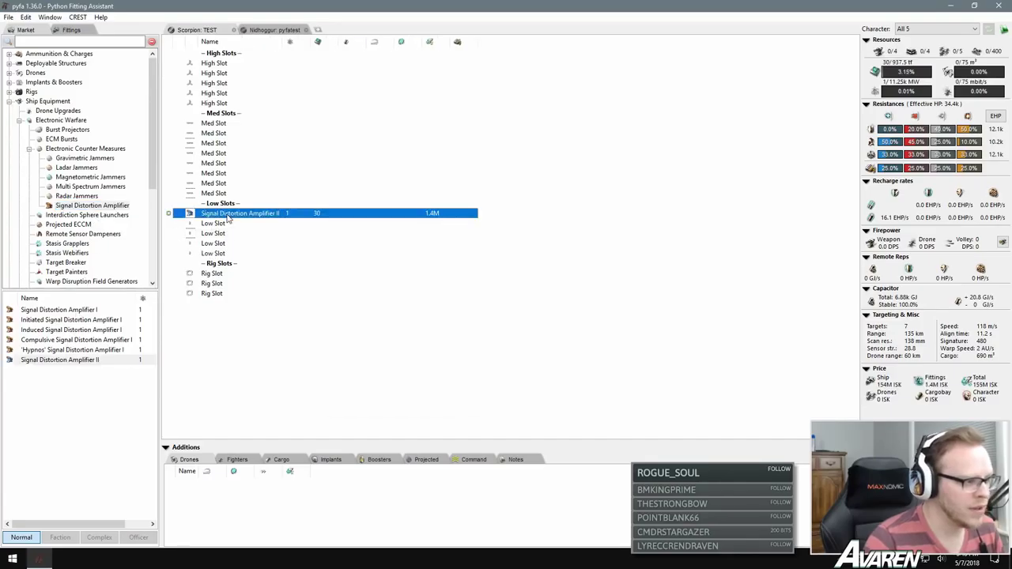
pyautogui.doubleClick(194, 218)
# Step: Fit four Ladar ECM II modules in the Scorpion's med slots
pyautogui.click(75, 168)
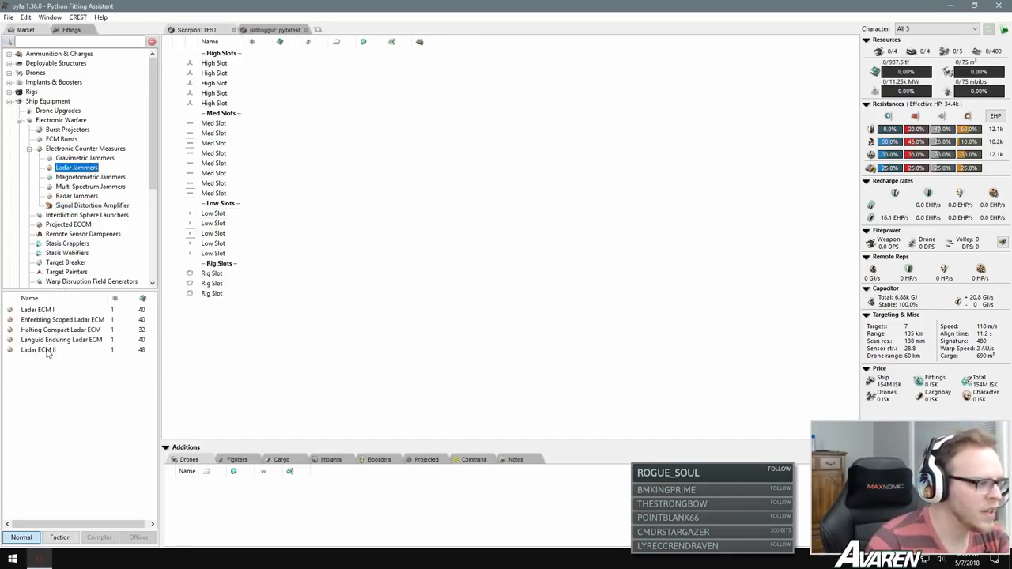
pyautogui.doubleClick(49, 354)
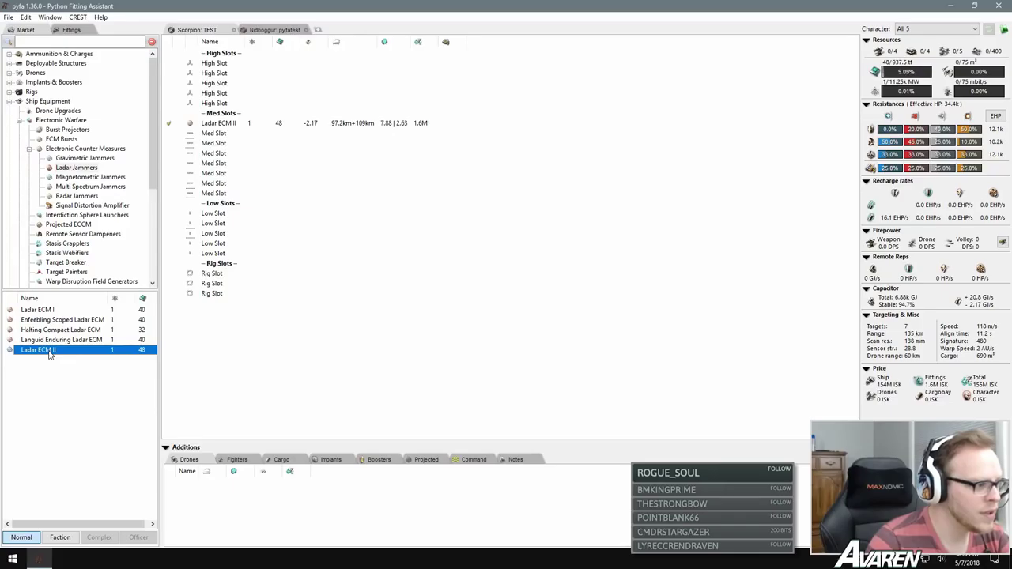
pyautogui.doubleClick(49, 354)
pyautogui.doubleClick(49, 354)
pyautogui.doubleClick(49, 353)
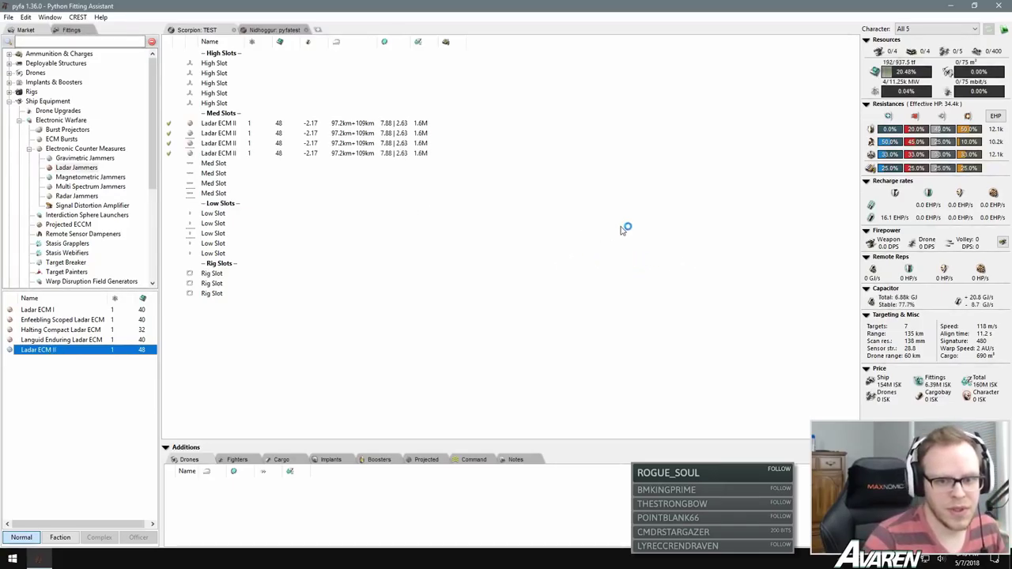
# Step: Fill the four remaining med slots of the Scorpion with Multispectral ECM II modules
pyautogui.click(68, 186)
pyautogui.doubleClick(58, 352)
pyautogui.doubleClick(57, 351)
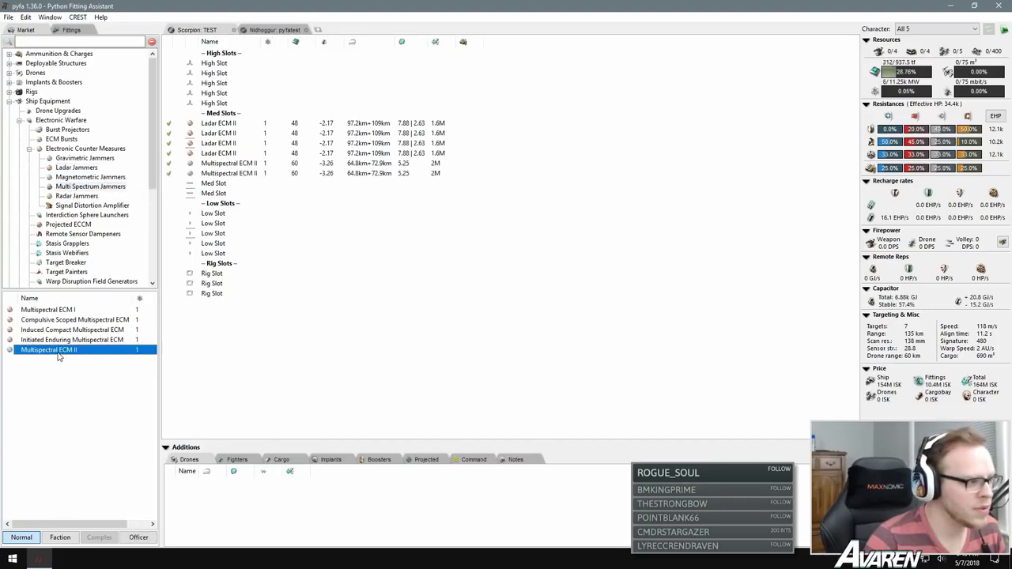
pyautogui.doubleClick(58, 353)
pyautogui.doubleClick(58, 354)
# Step: Fill all five low slots of the Scorpion with Signal Distortion Amplifier II modules
pyautogui.click(52, 42)
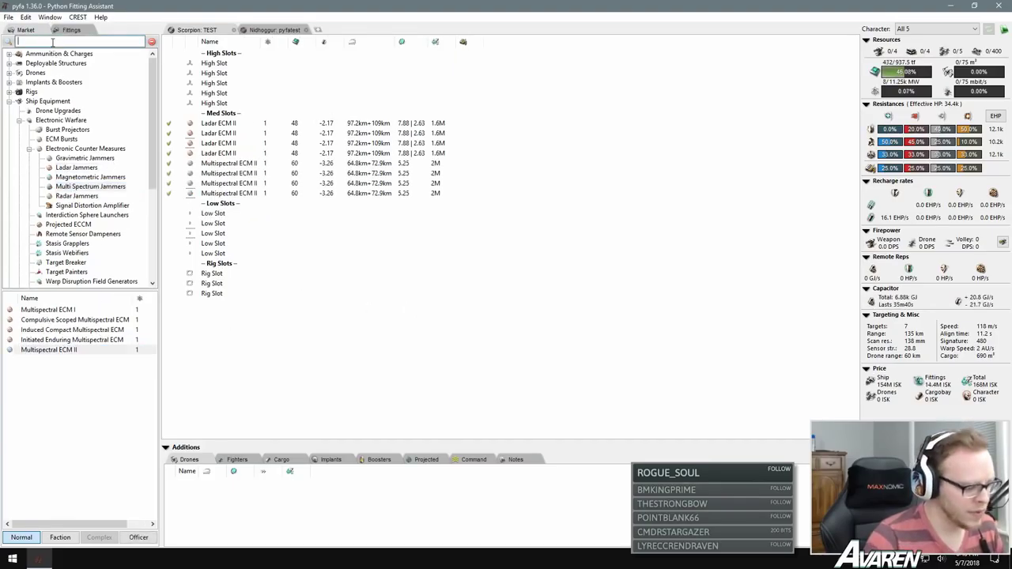
pyautogui.click(92, 204)
pyautogui.click(69, 360)
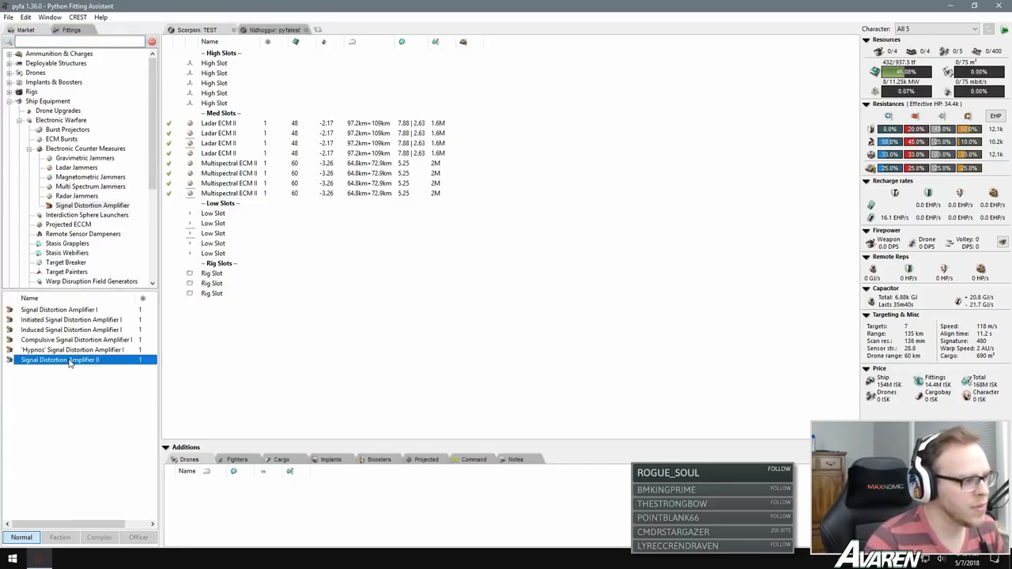
pyautogui.doubleClick(69, 360)
pyautogui.doubleClick(70, 360)
pyautogui.doubleClick(70, 360)
pyautogui.doubleClick(70, 360)
pyautogui.doubleClick(70, 361)
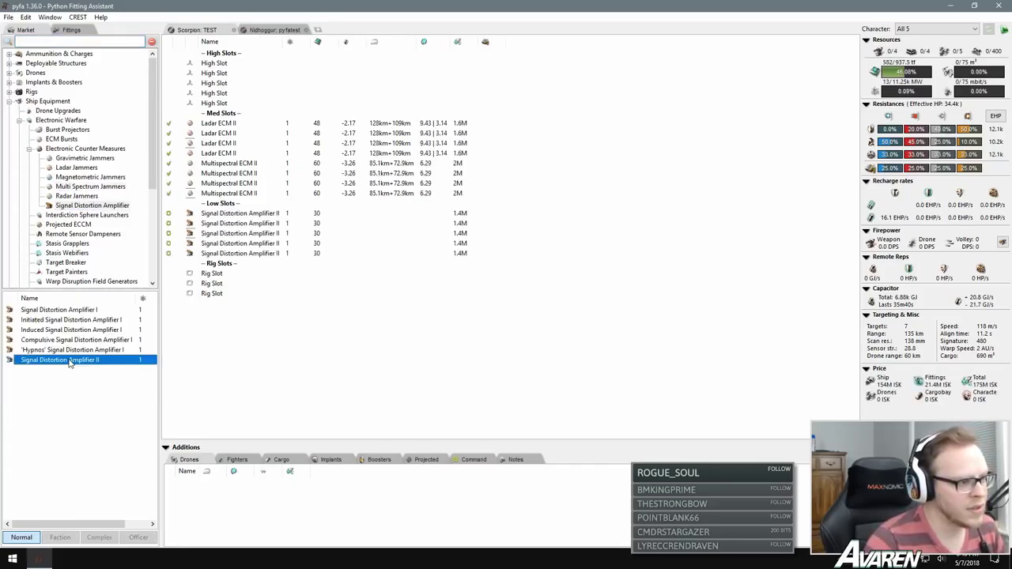
# Step: Search the market for "particle disp" and fit three Large Particle Dispersion Projector II rigs on the Scorpion
pyautogui.click(61, 39)
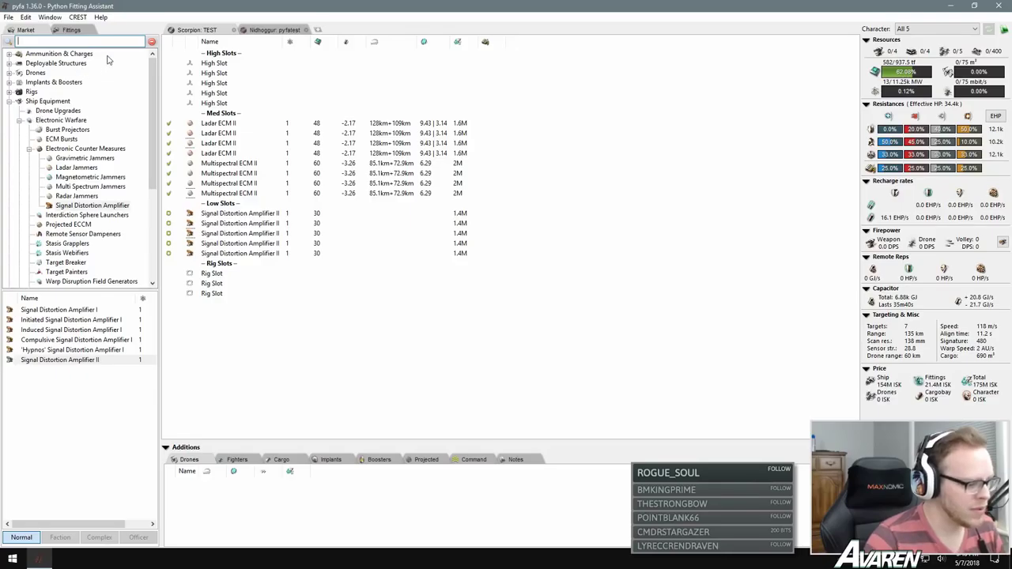
pyautogui.write('part')
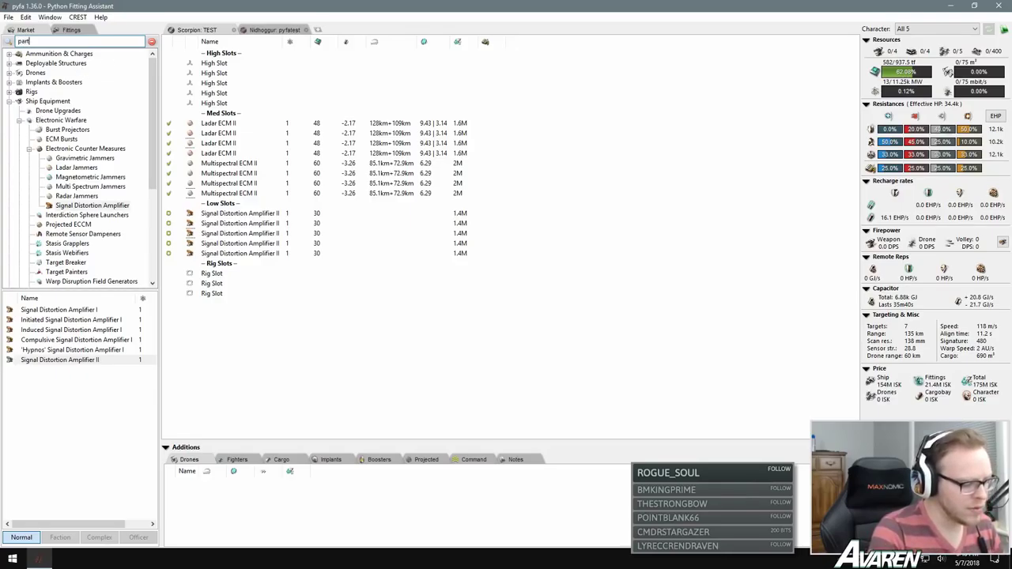
pyautogui.write('icle dis')
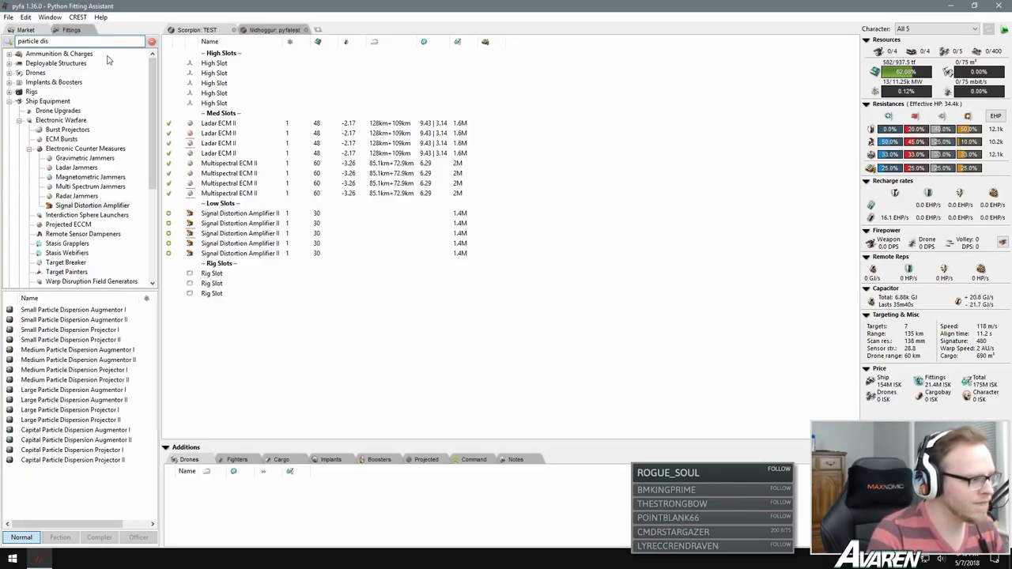
pyautogui.write('p')
pyautogui.click(98, 339)
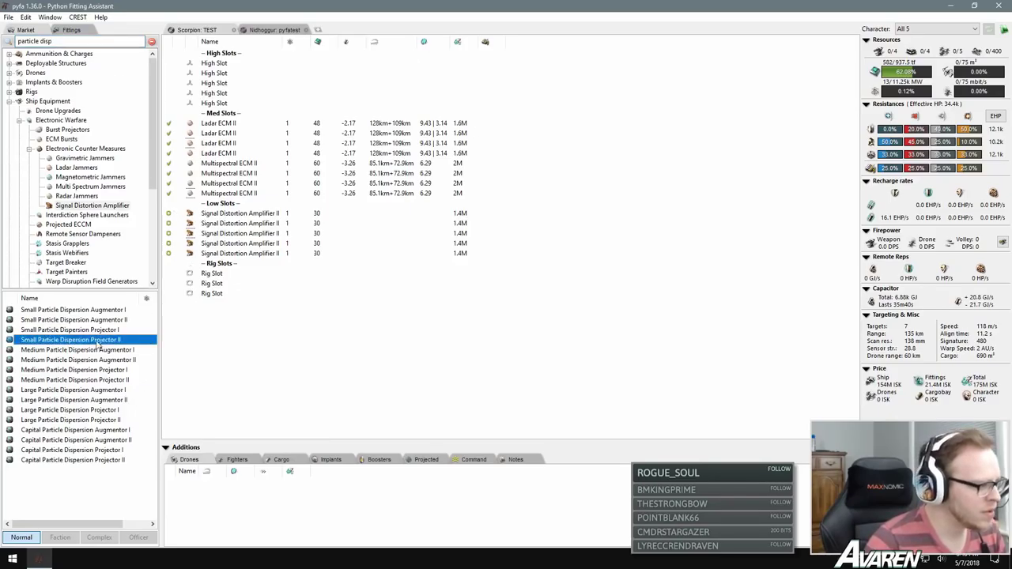
pyautogui.click(82, 421)
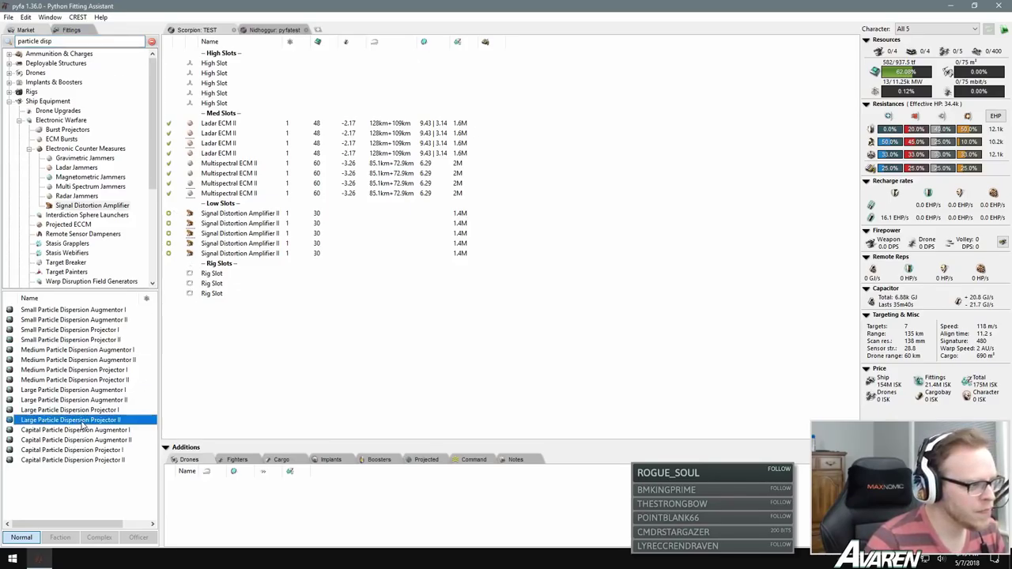
pyautogui.doubleClick(83, 424)
pyautogui.doubleClick(82, 423)
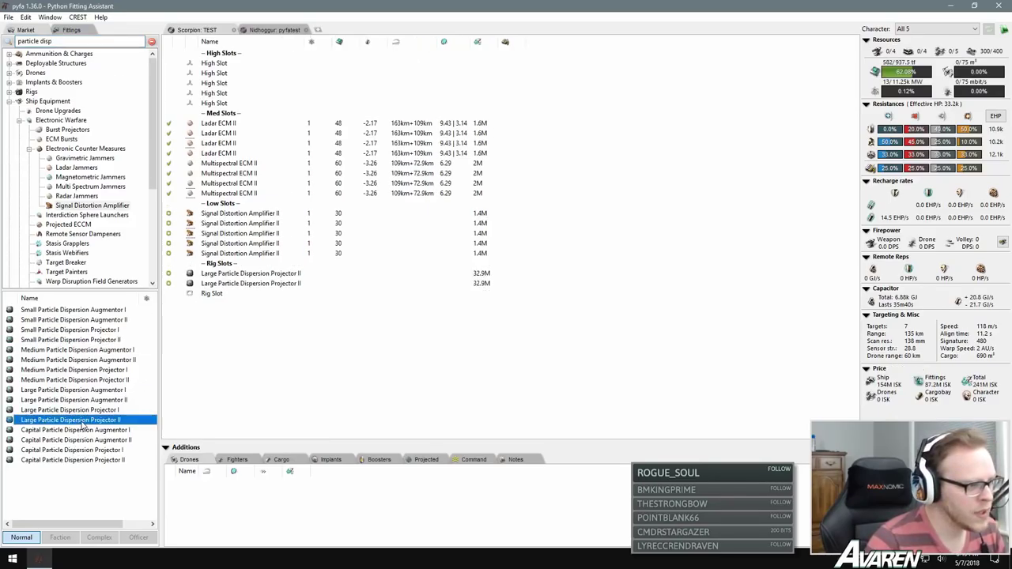
pyautogui.doubleClick(82, 423)
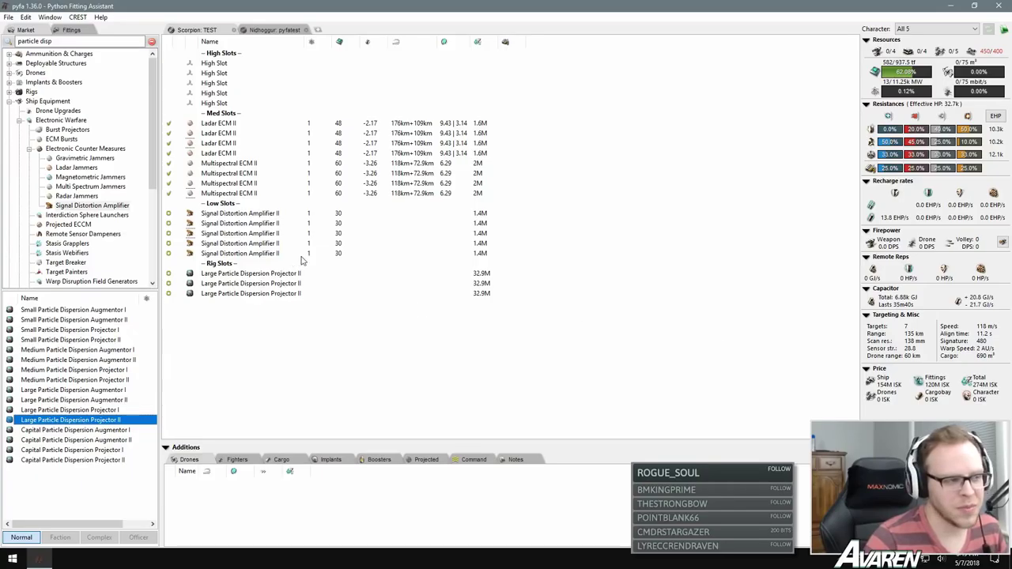
# Step: Compare the optimal range and falloff of the Scorpion's Multispectral ECM II and Ladar ECM II modules
pyautogui.click(250, 165)
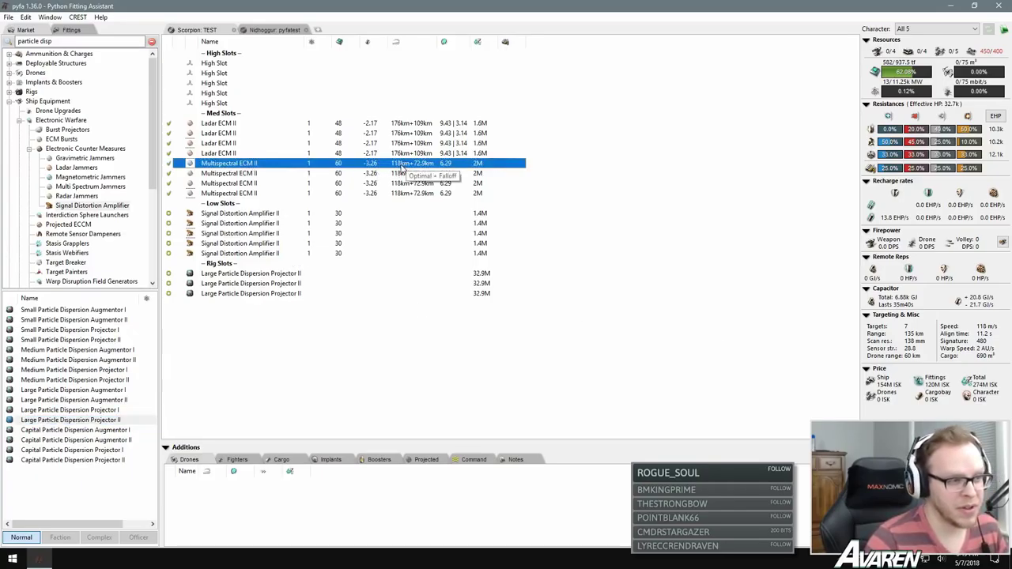
pyautogui.click(400, 153)
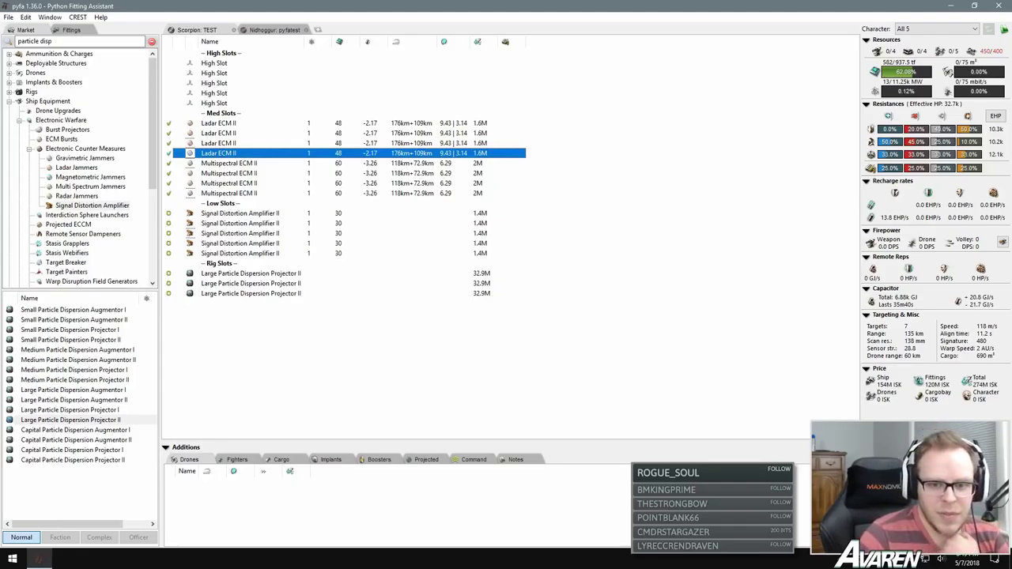
pyautogui.hotkey('alt', 'Tab')
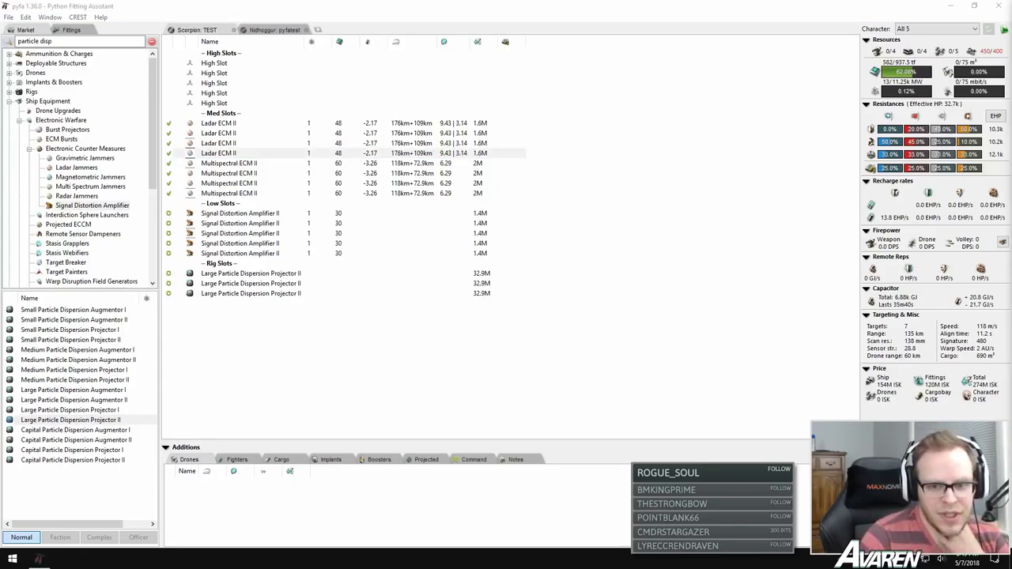
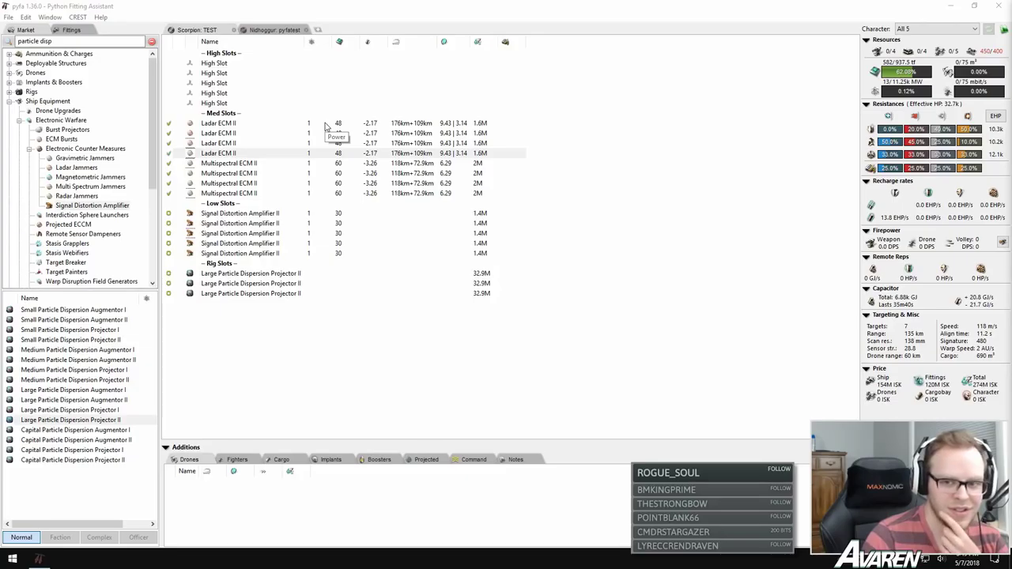
# Step: Overheat the first Ladar ECM II to check its jamming strength and return it to the active state
pyautogui.click(168, 124)
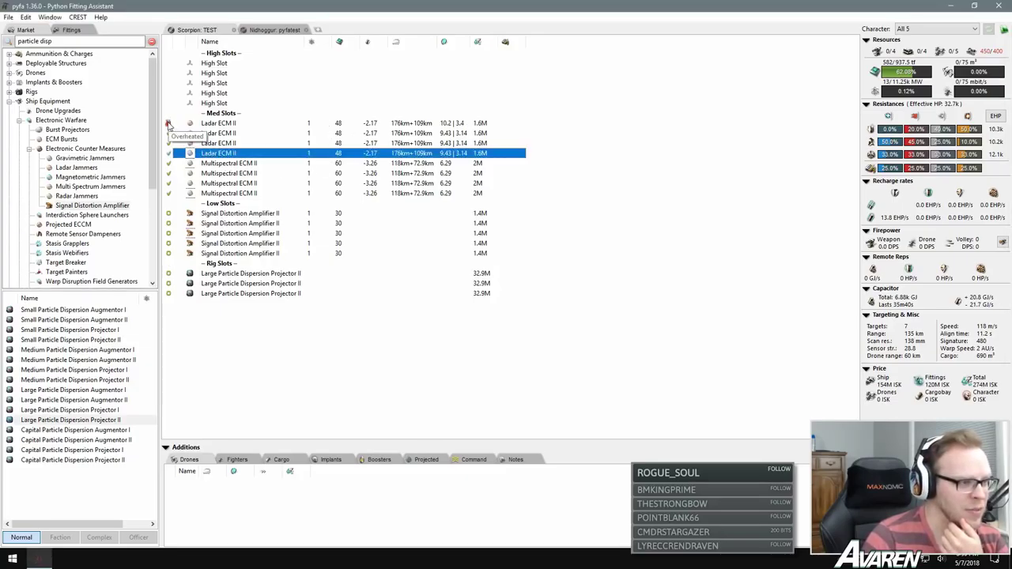
pyautogui.click(168, 125)
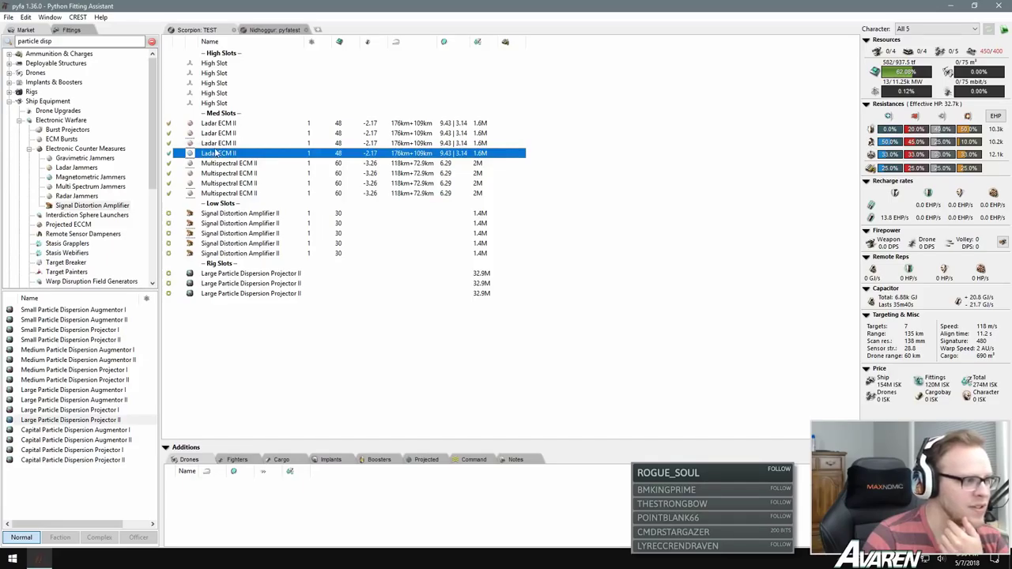
# Step: Remove all ECM modules, Signal Distortion Amplifiers and rigs from the Scorpion fit
pyautogui.click(224, 134)
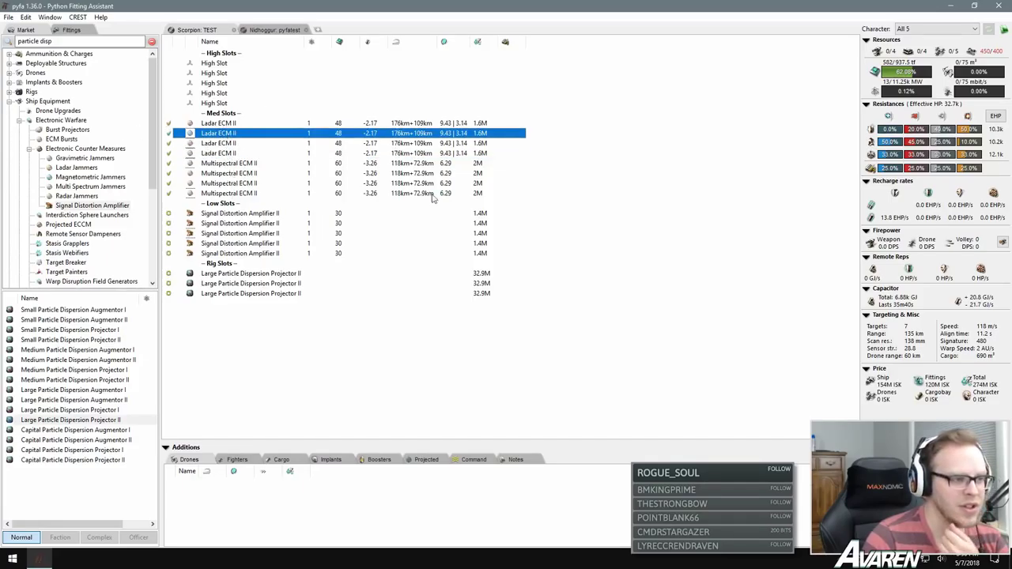
pyautogui.click(263, 294)
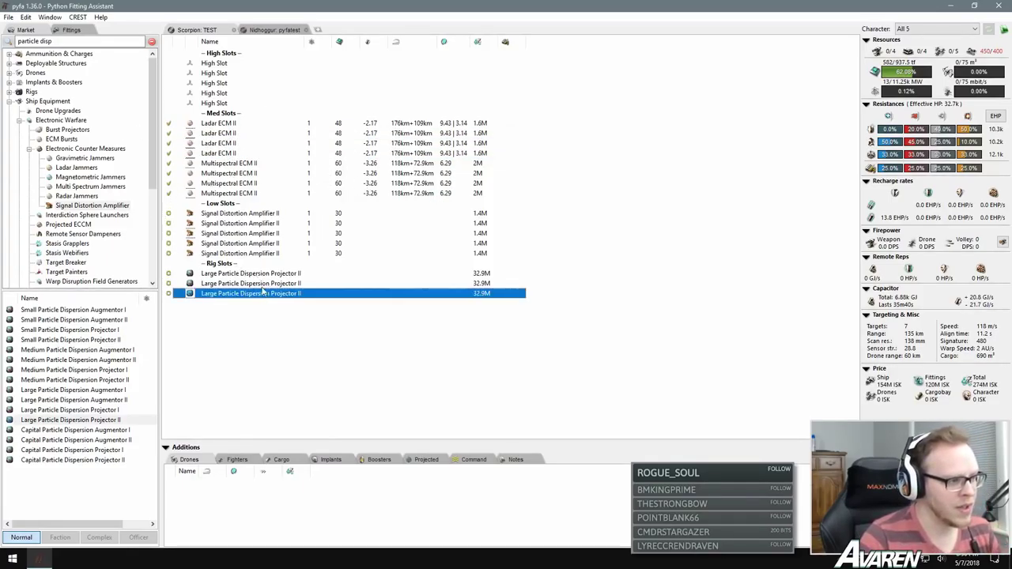
pyautogui.keyDown('shift'); pyautogui.click(232, 125); pyautogui.keyUp('shift')
pyautogui.press('Delete')
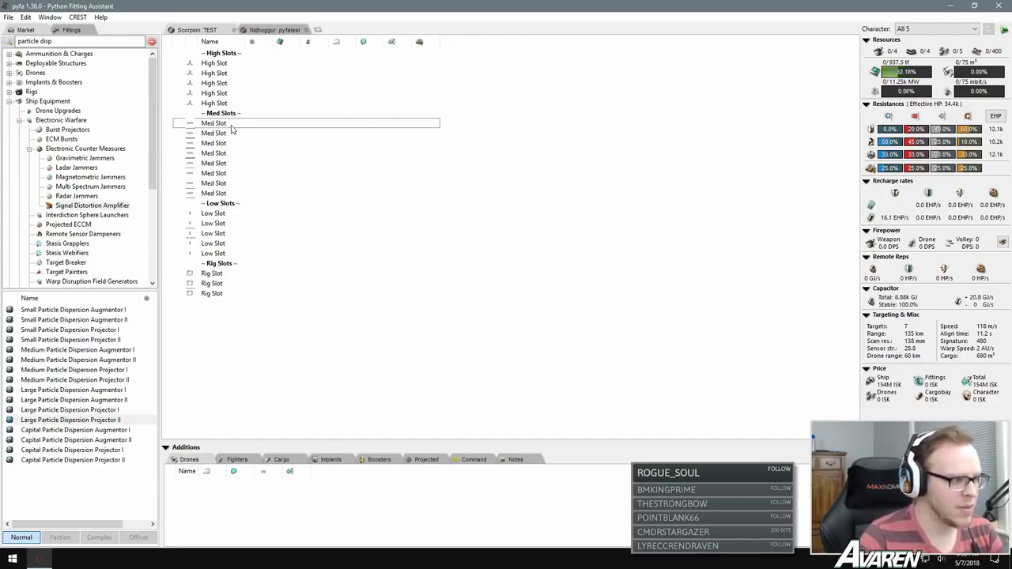
pyautogui.click(253, 174)
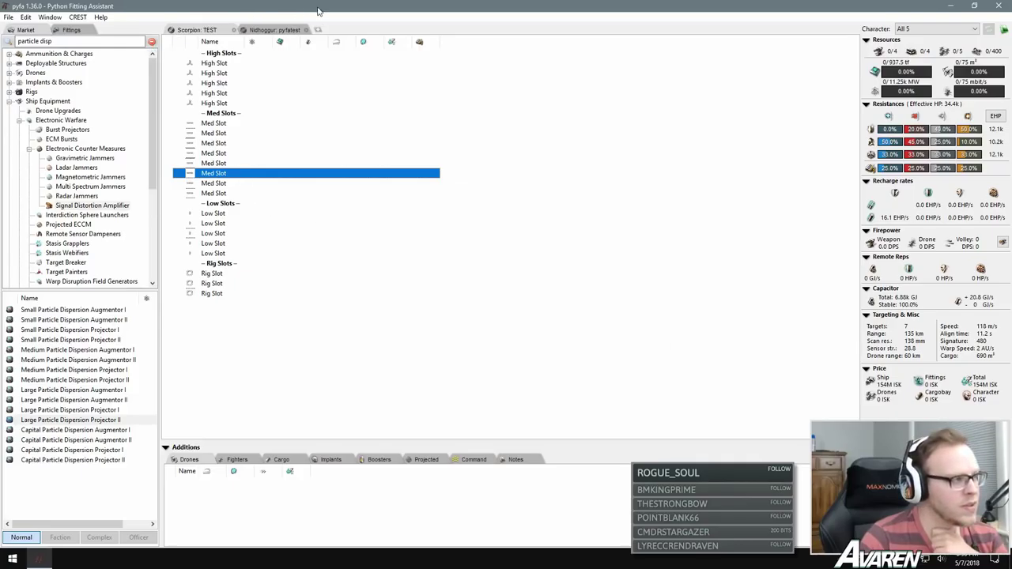
# Step: Collapse the Electronic Counter Measures market group and display the Remote Sensor Dampeners group
pyautogui.click(29, 149)
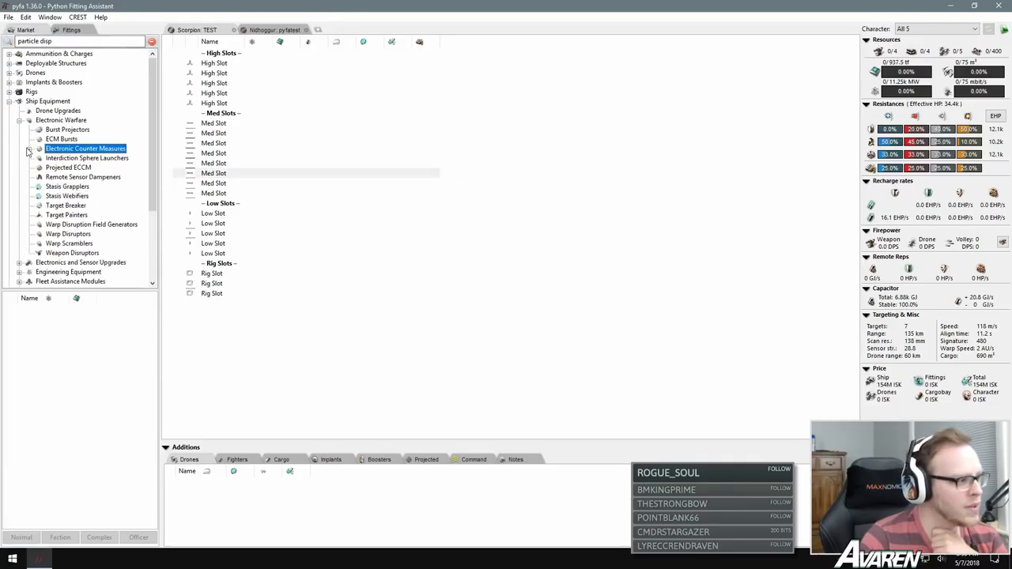
pyautogui.click(69, 169)
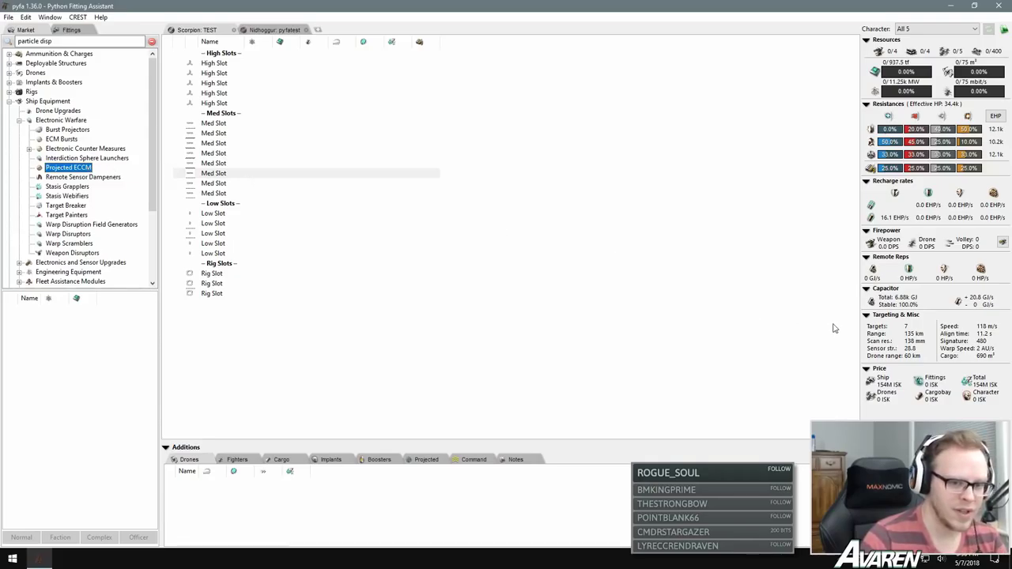
pyautogui.moveTo(911, 351)
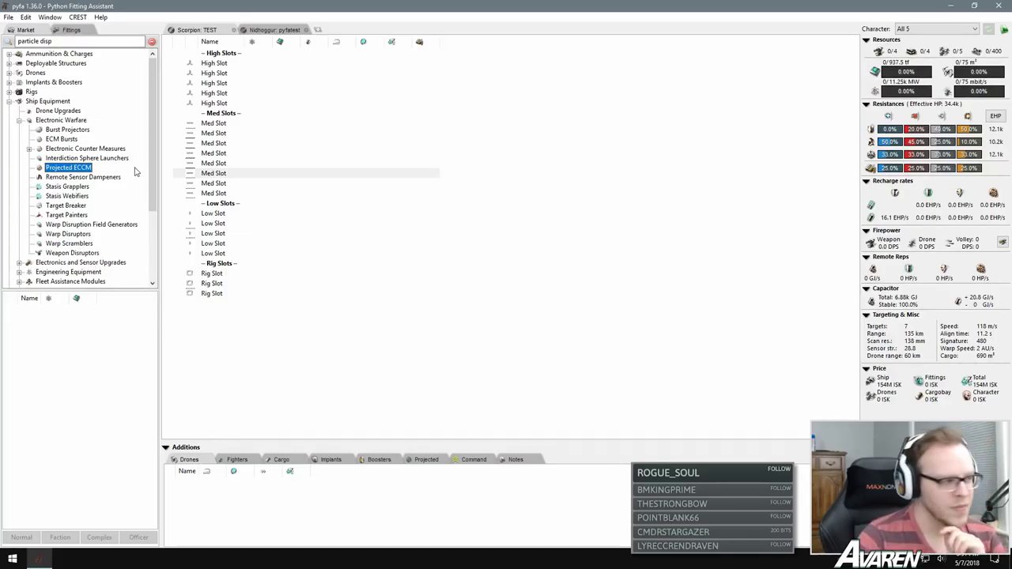
pyautogui.click(67, 158)
pyautogui.click(57, 169)
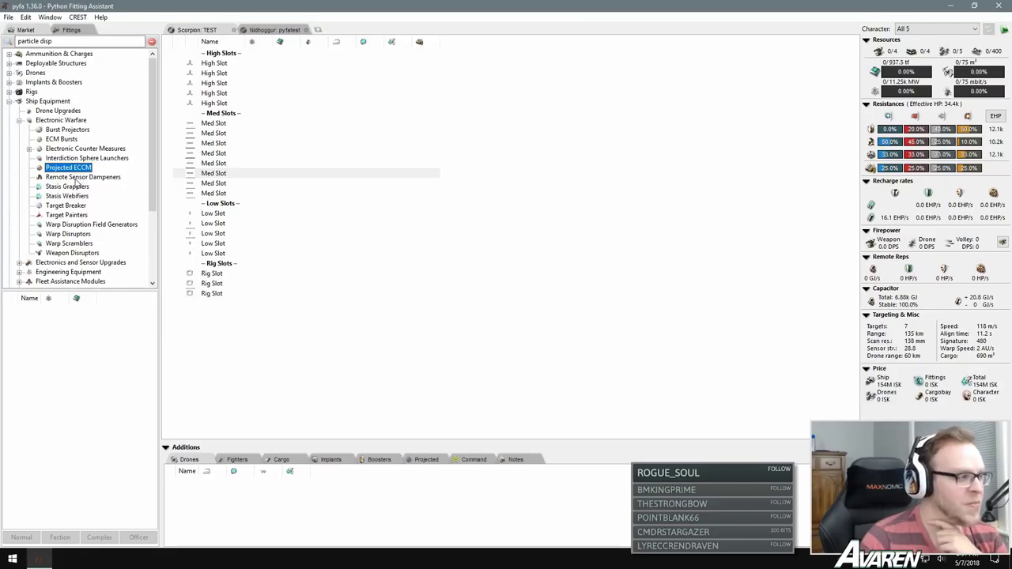
pyautogui.click(76, 185)
pyautogui.click(80, 177)
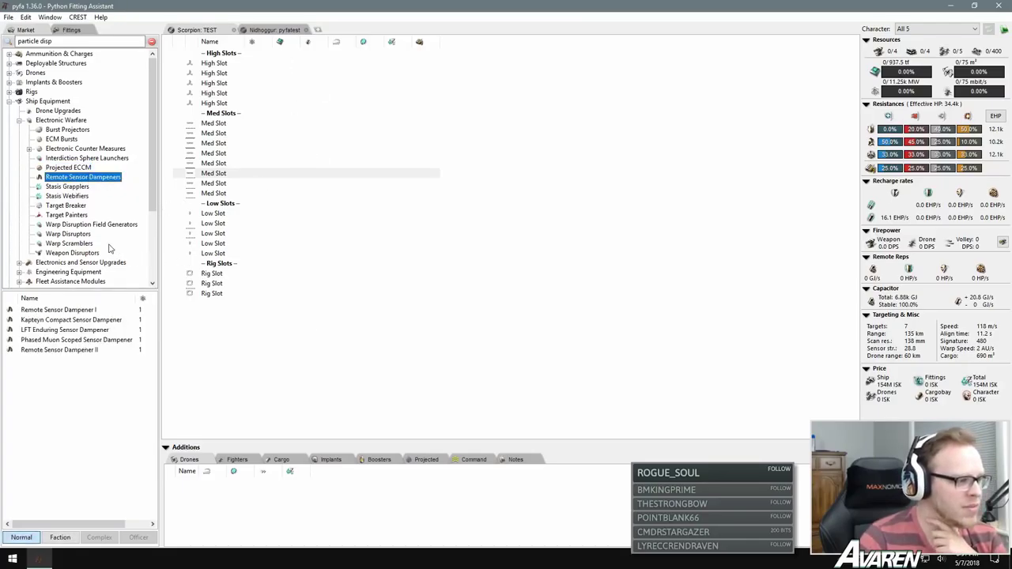
pyautogui.click(81, 252)
pyautogui.click(73, 178)
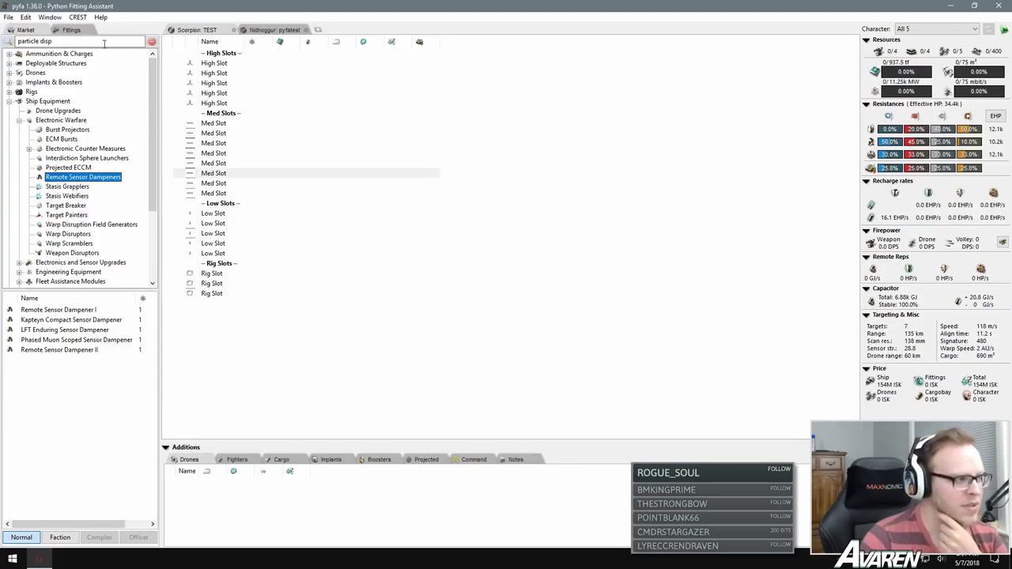
# Step: Search the fittings for "celes", open the VNI Celestis fit and return to the market browser
pyautogui.click(71, 29)
pyautogui.click(67, 43)
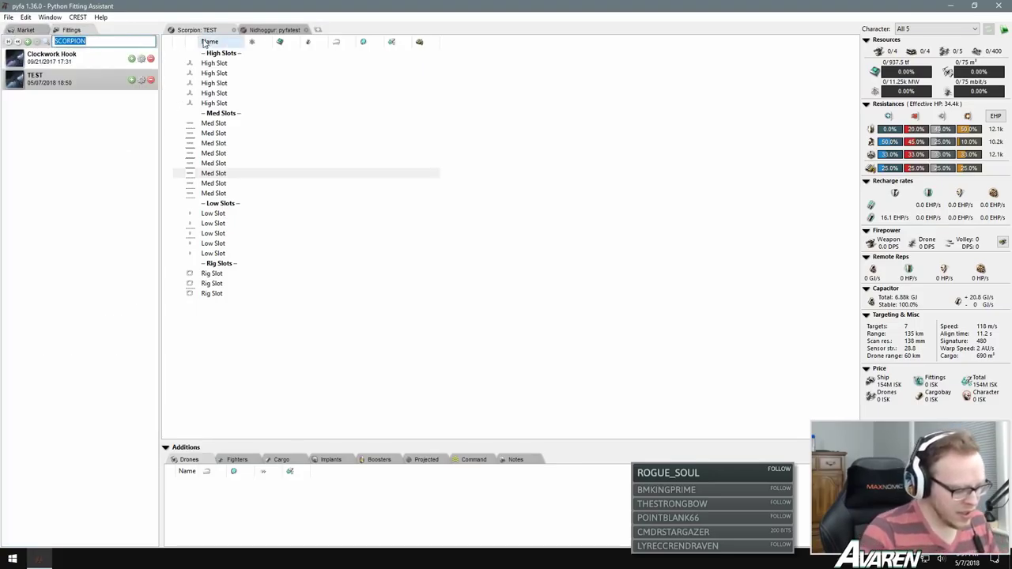
pyautogui.write('celes')
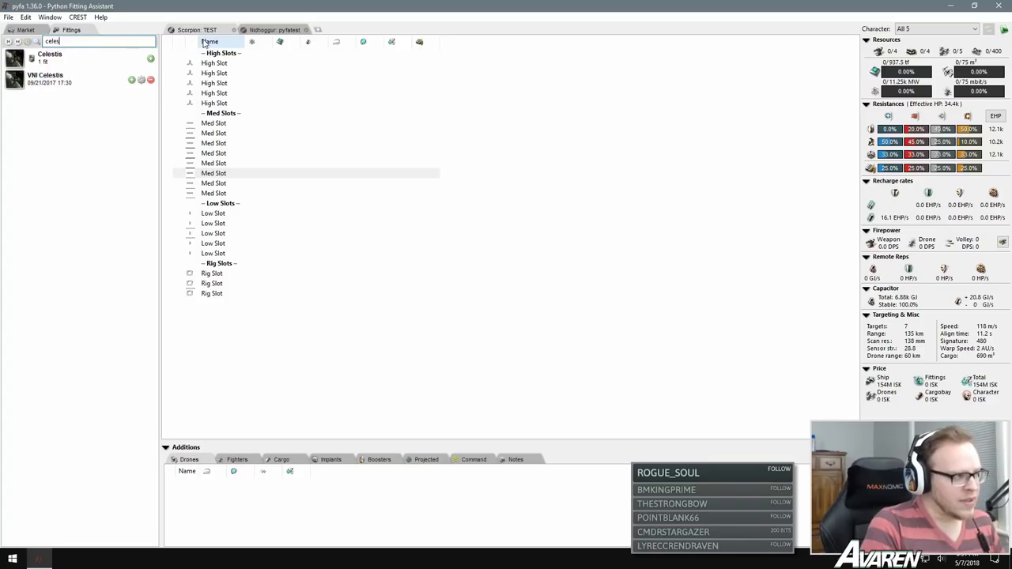
pyautogui.click(68, 79)
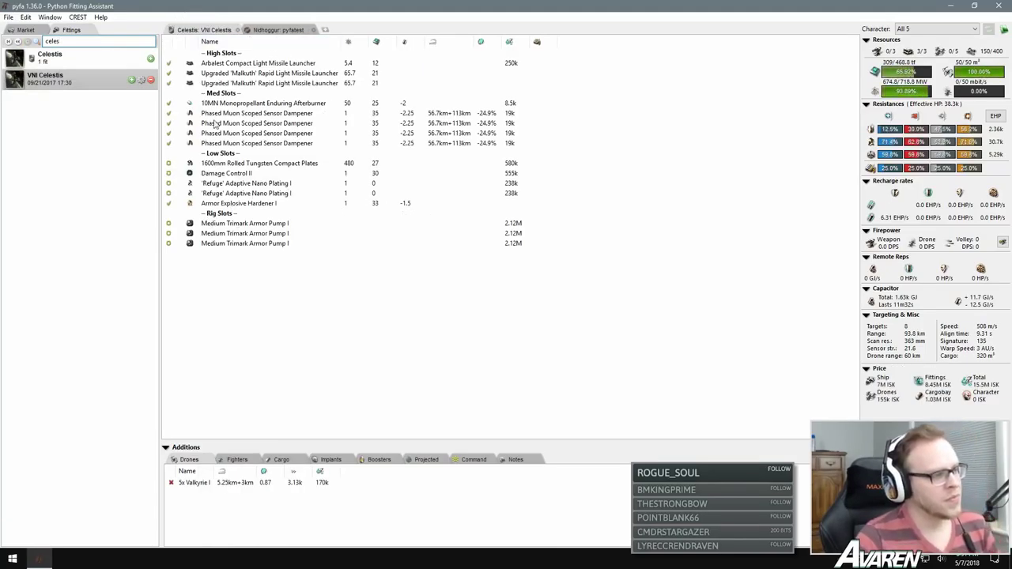
pyautogui.click(23, 29)
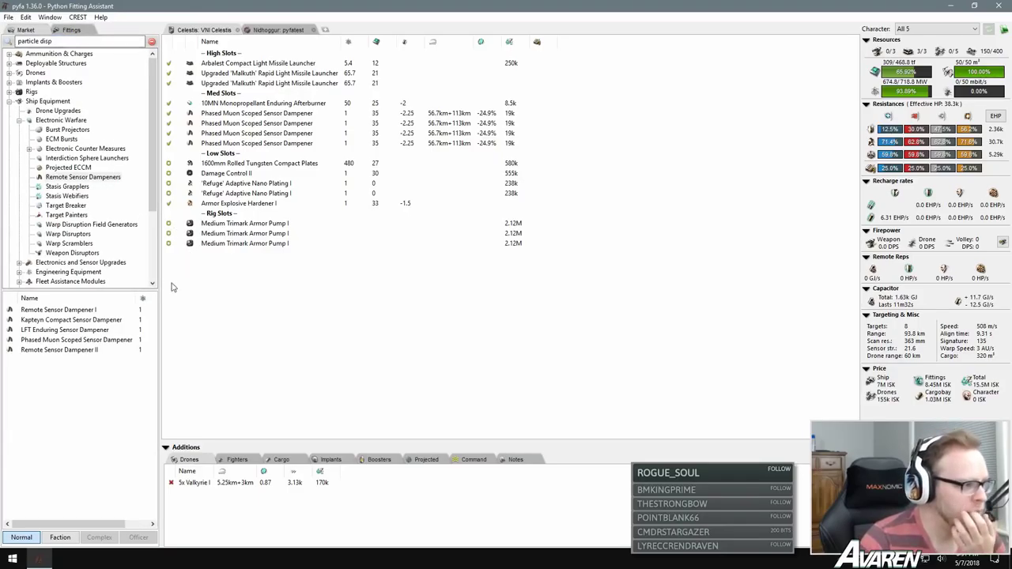
# Step: Overheat the first Phased Muon Scoped Sensor Dampener to check its dampening strength and return it to the active state
pyautogui.click(246, 115)
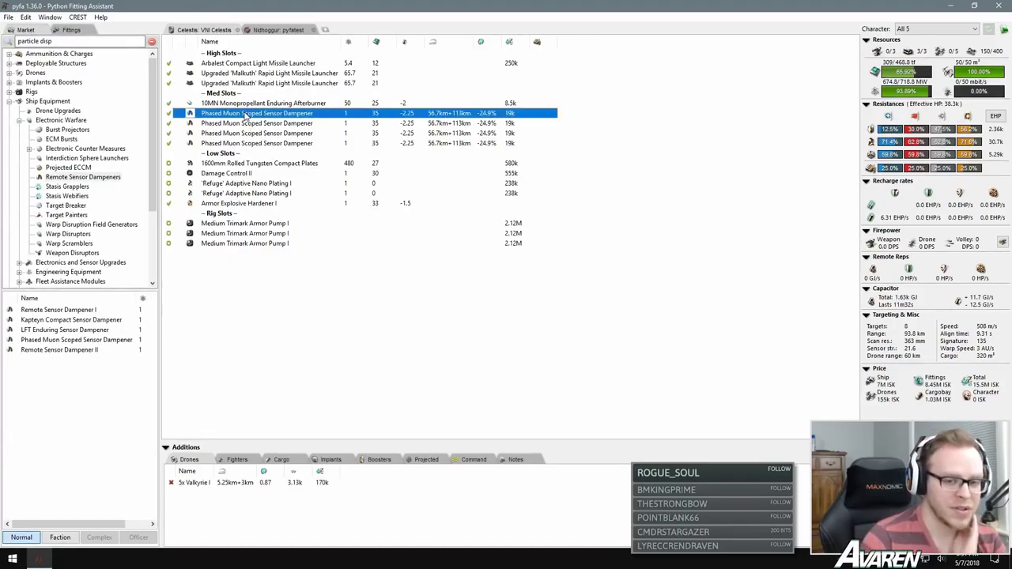
pyautogui.click(169, 113)
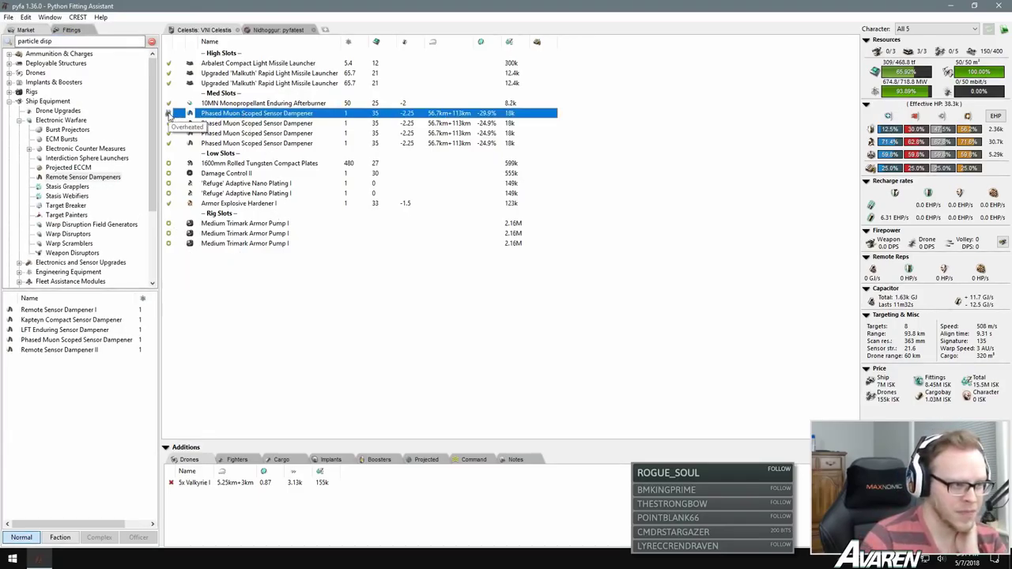
pyautogui.click(169, 114)
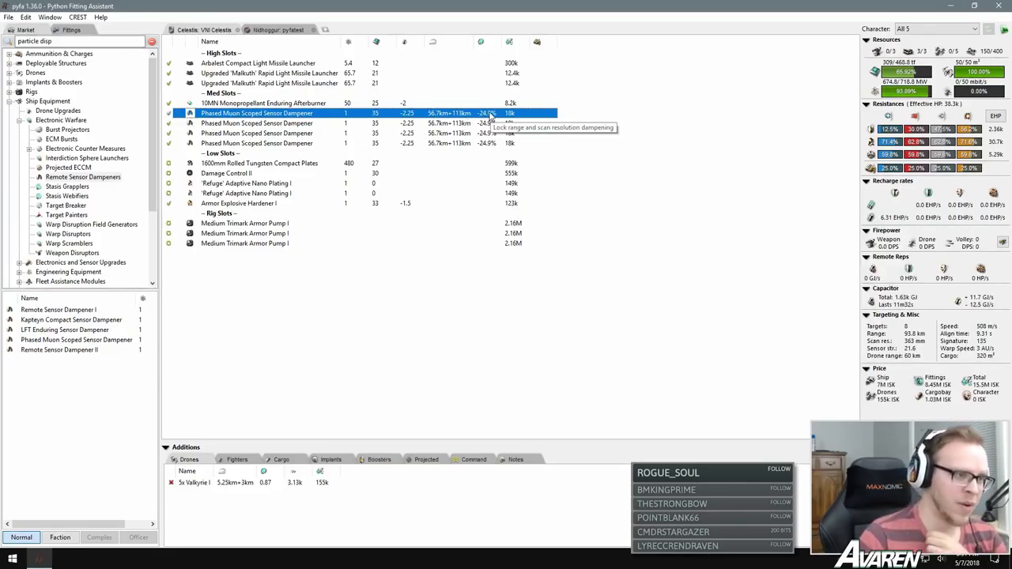
# Step: Examine the Maximum Targeting Range Bonus and Scan Resolution Bonus attributes in the first sensor dampener's module stats, and close the stats
pyautogui.rightClick(267, 114)
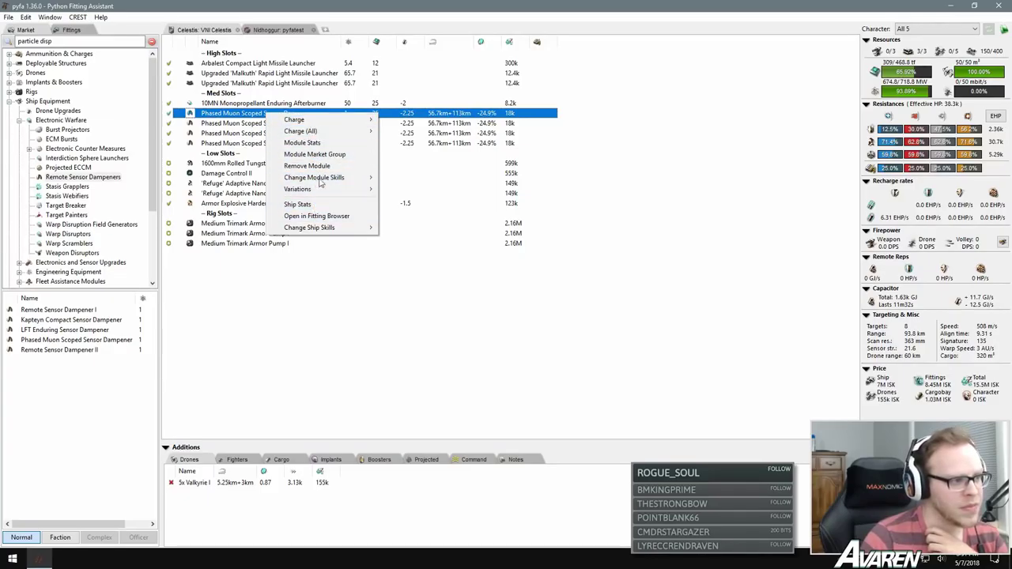
pyautogui.click(301, 142)
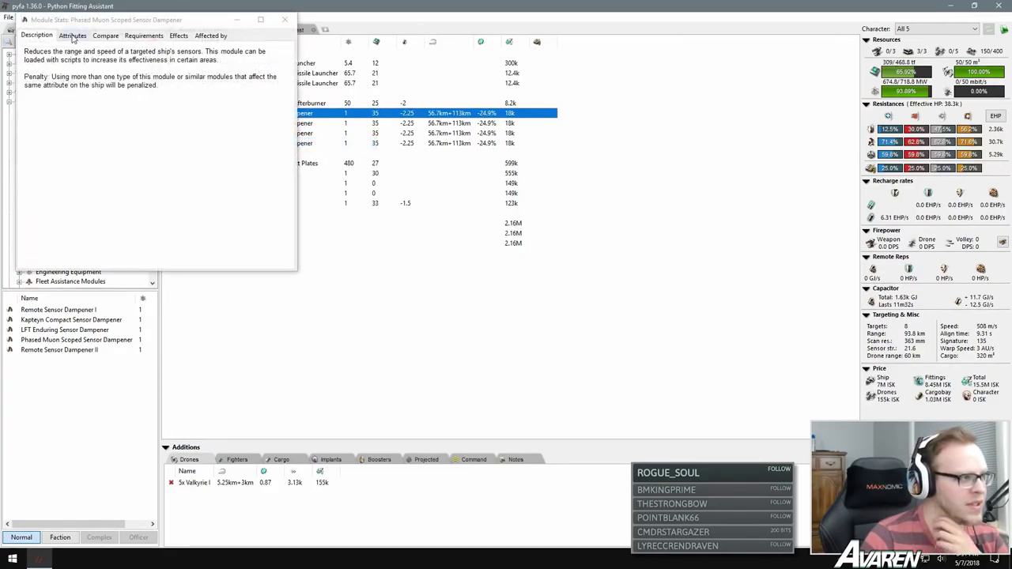
pyautogui.click(71, 36)
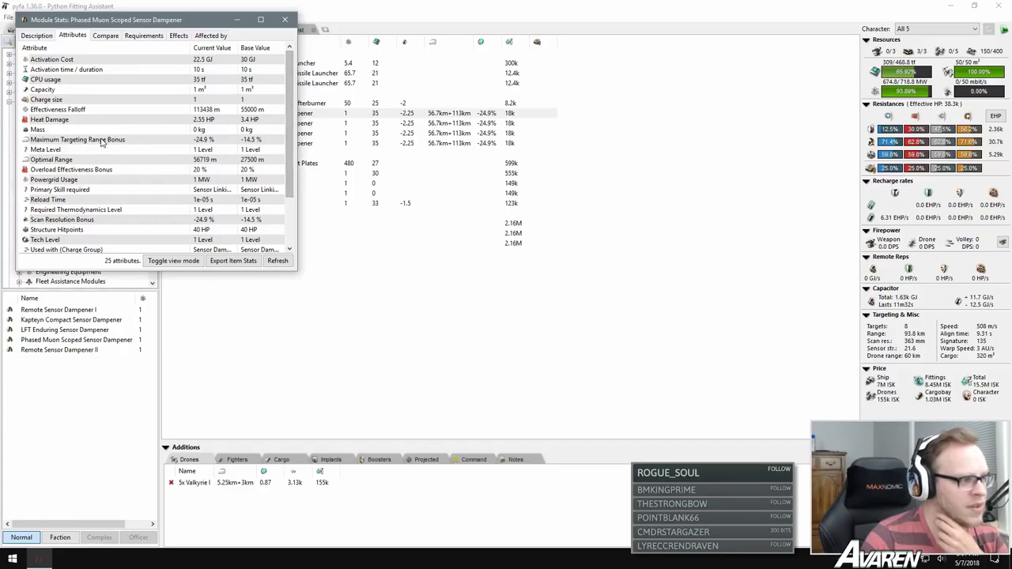
pyautogui.click(101, 140)
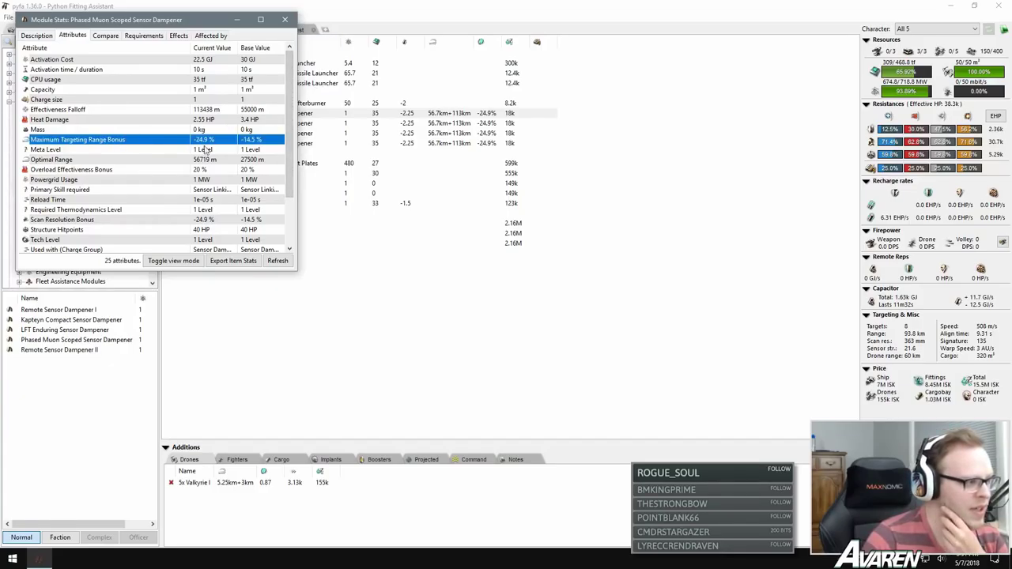
pyautogui.scroll(-3, 268, 162)
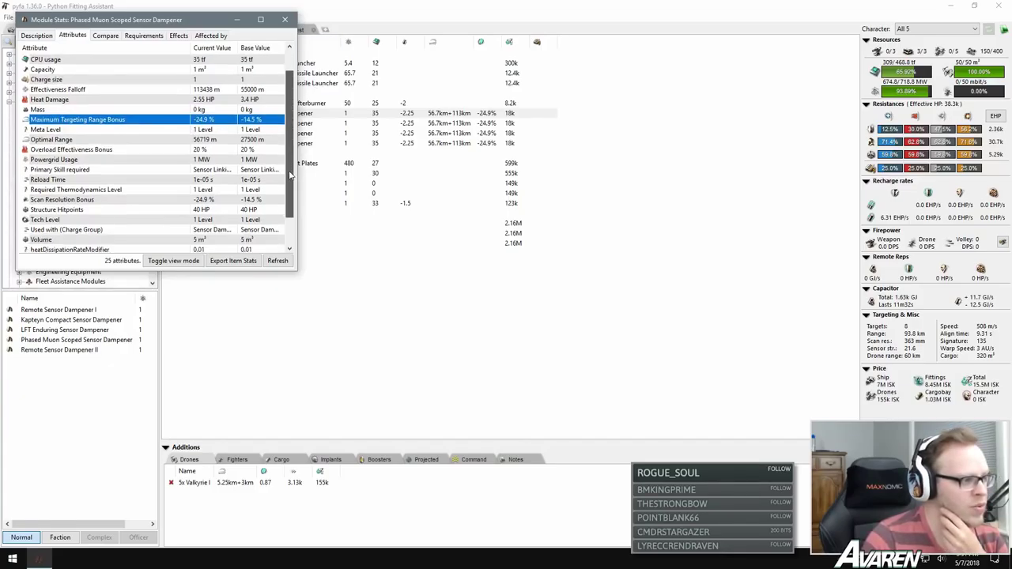
pyautogui.click(198, 191)
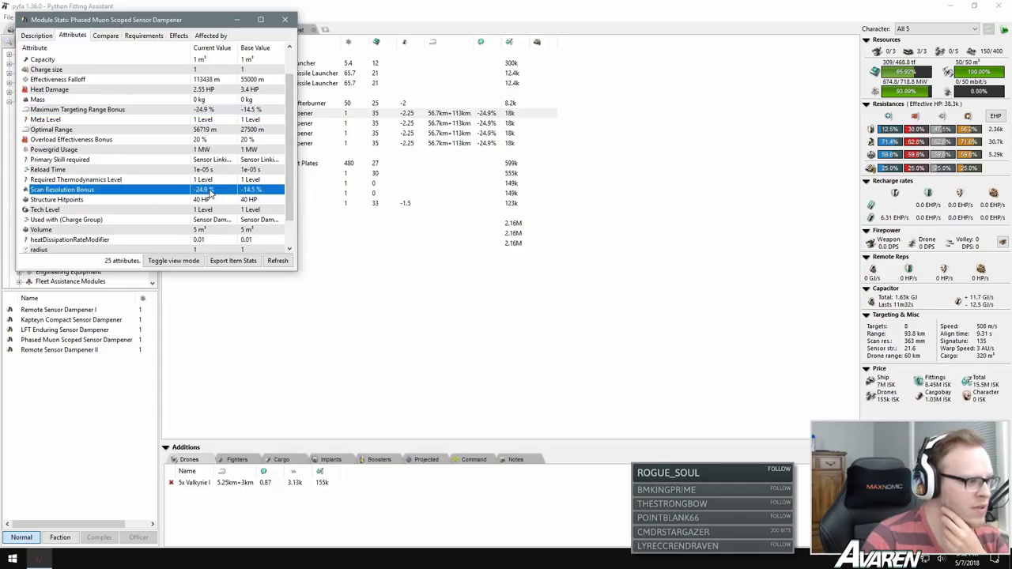
pyautogui.click(211, 110)
pyautogui.click(203, 193)
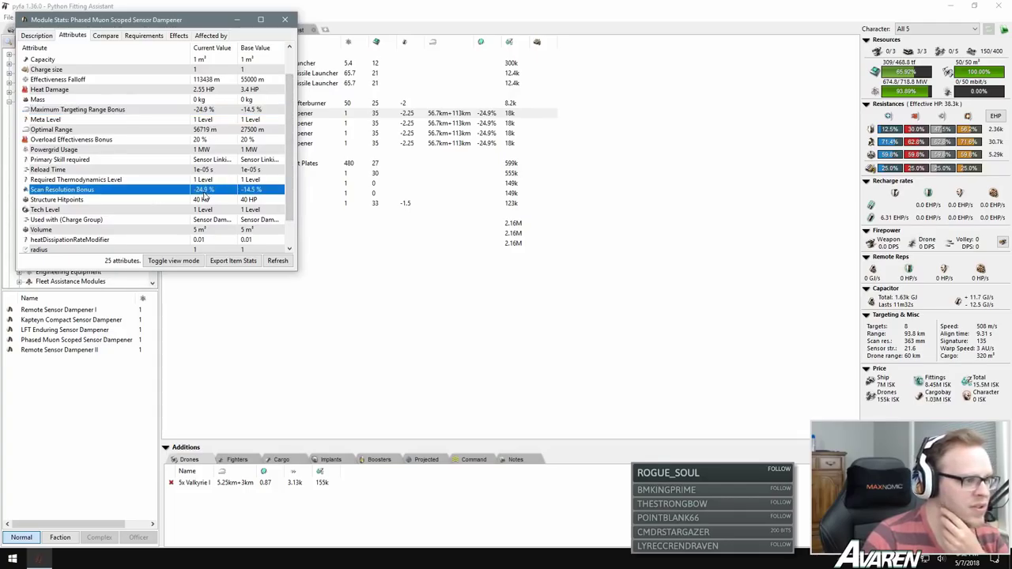
pyautogui.click(210, 115)
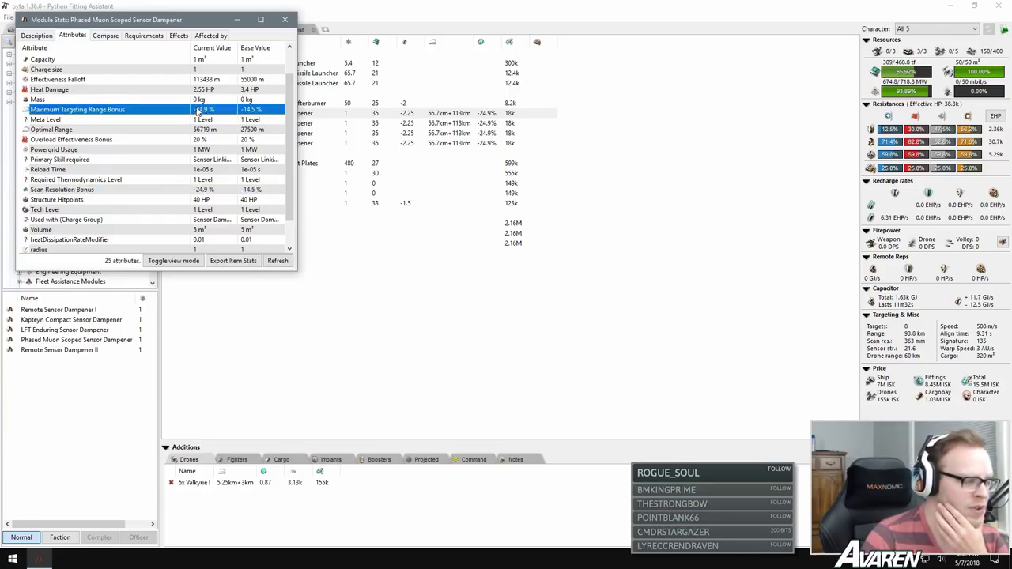
pyautogui.click(215, 193)
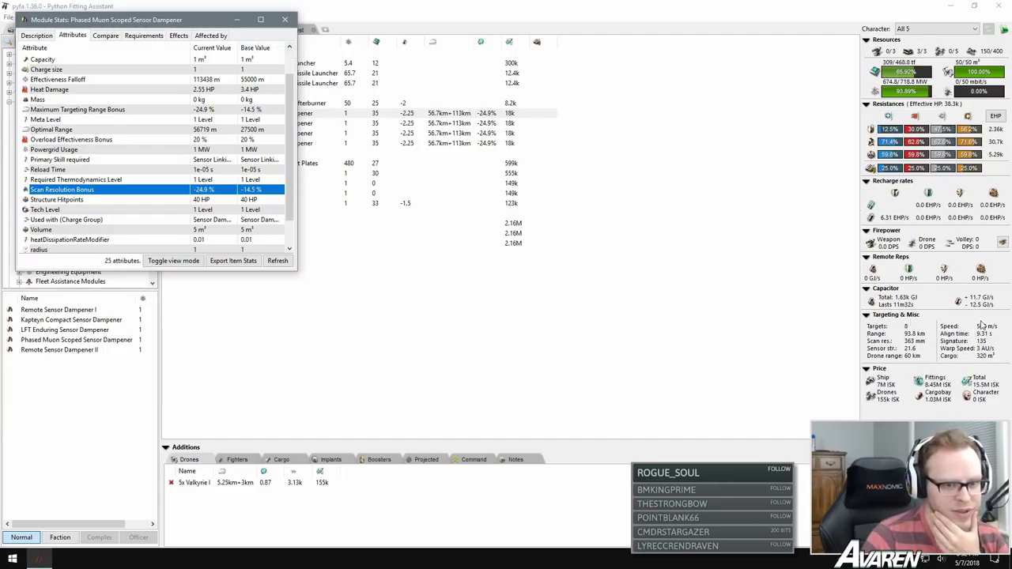
pyautogui.moveTo(909, 347)
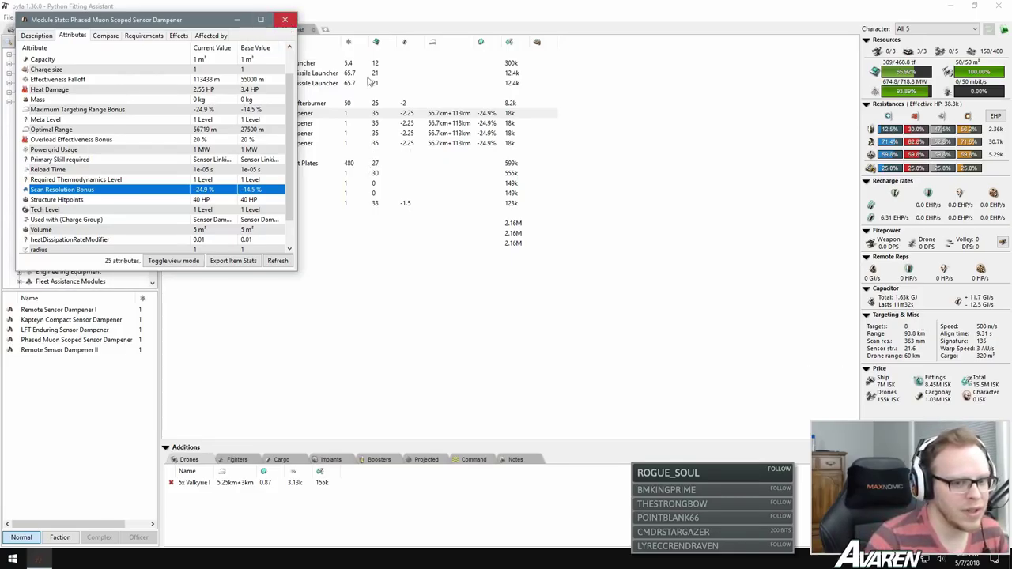
pyautogui.click(284, 19)
pyautogui.click(267, 125)
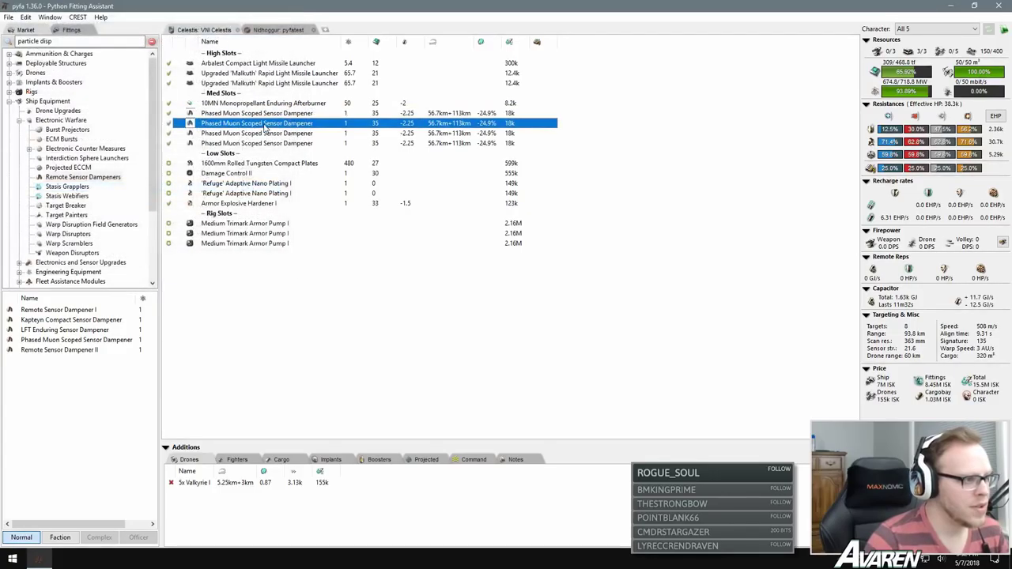
pyautogui.click(267, 134)
pyautogui.click(267, 143)
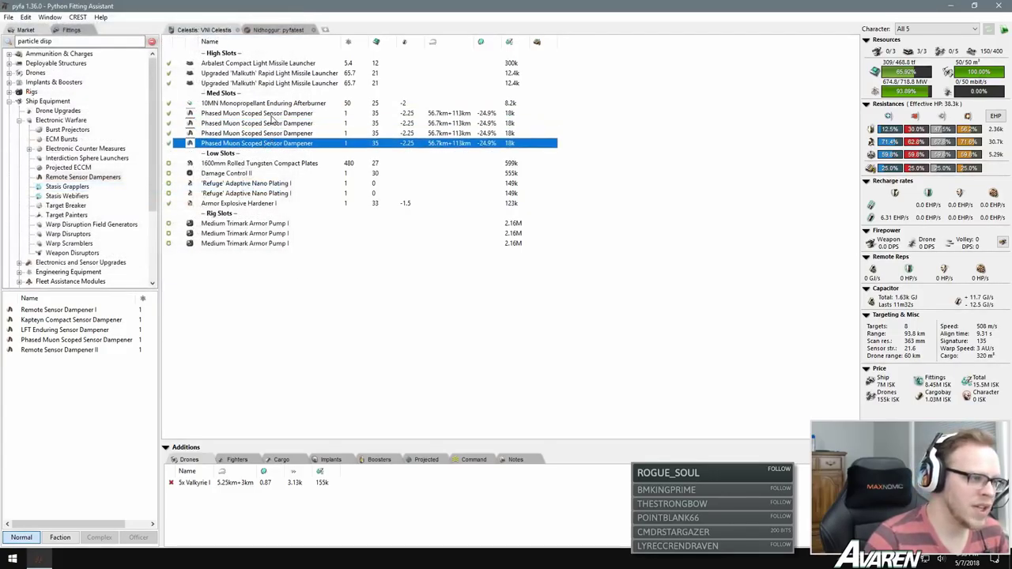
pyautogui.click(272, 116)
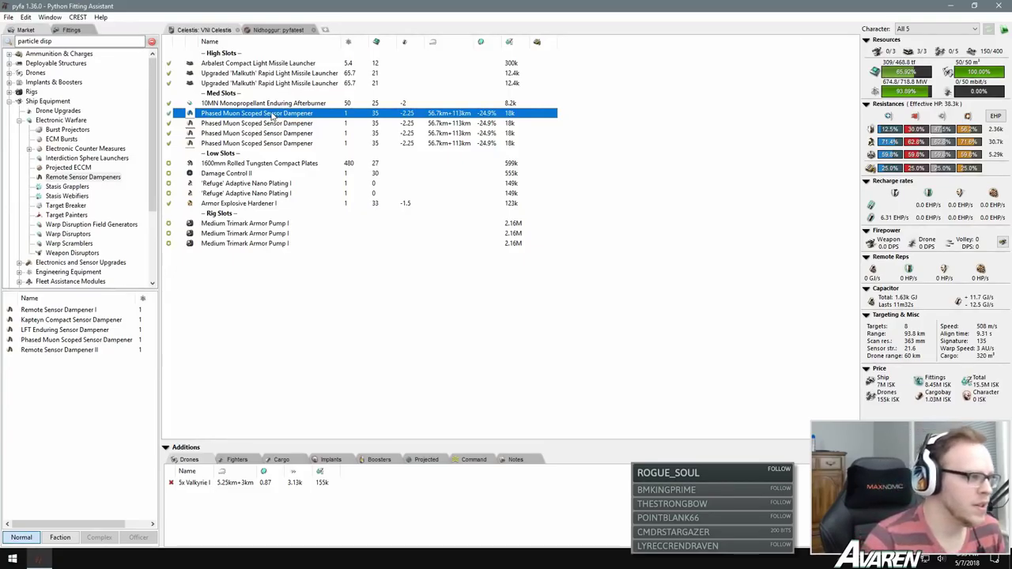
pyautogui.click(235, 125)
# Step: Check the Scan Resolution and Targeting Range Dampening Script charge options for the first Phased Muon Scoped Sensor Dampener
pyautogui.click(258, 117)
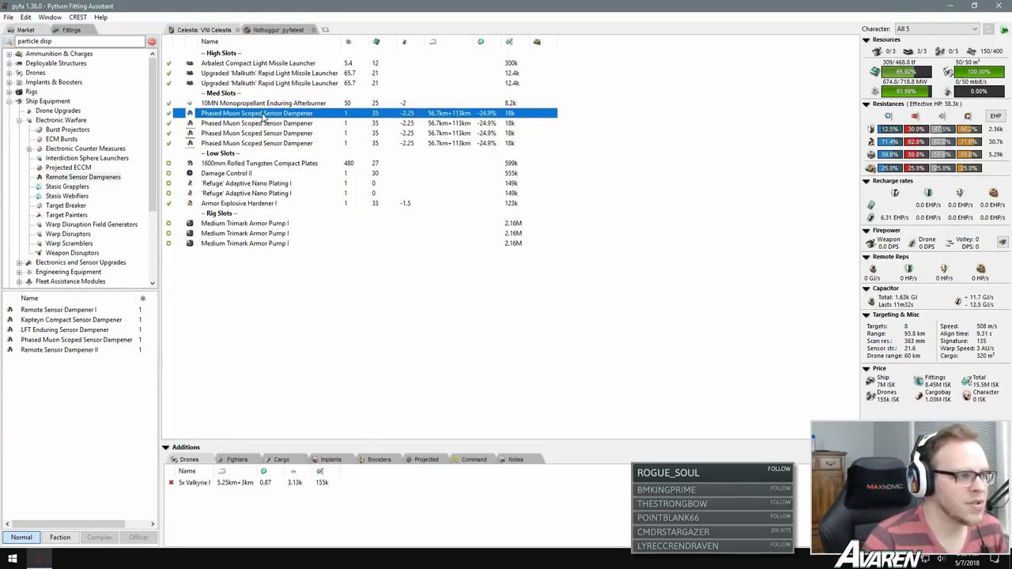
pyautogui.rightClick(263, 116)
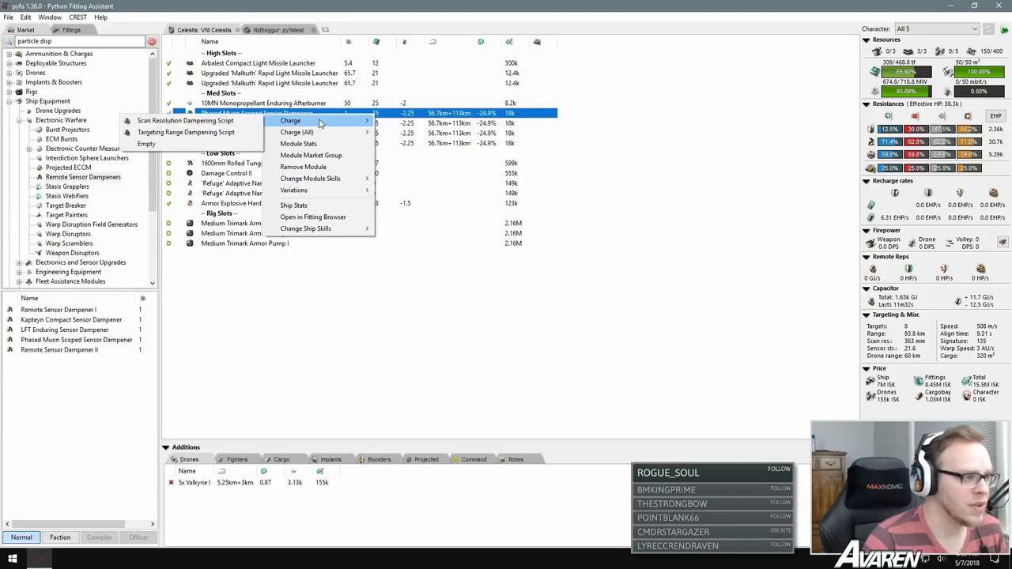
pyautogui.click(234, 121)
pyautogui.keyDown('shift'); pyautogui.click(241, 139); pyautogui.keyUp('shift')
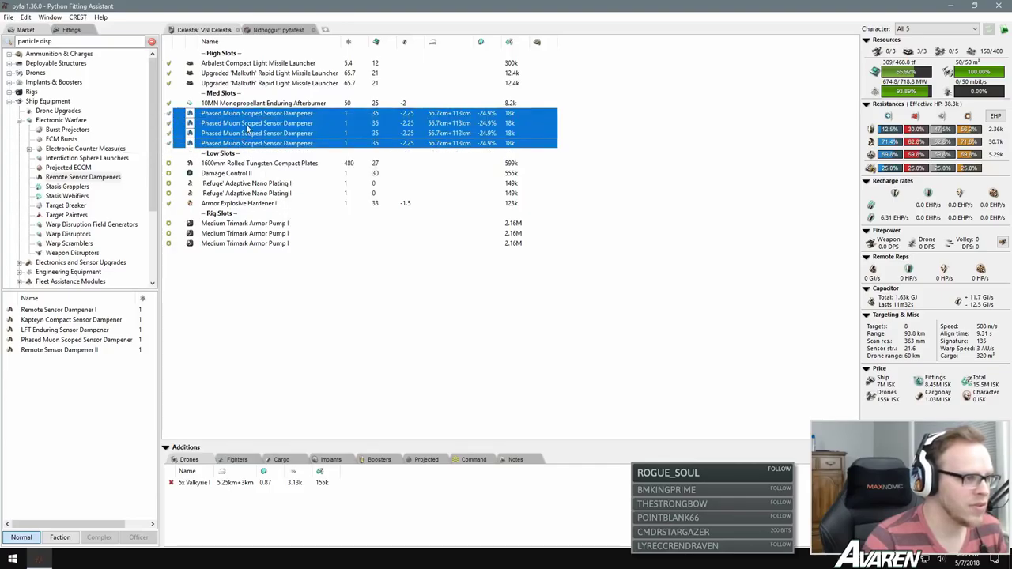
pyautogui.rightClick(294, 115)
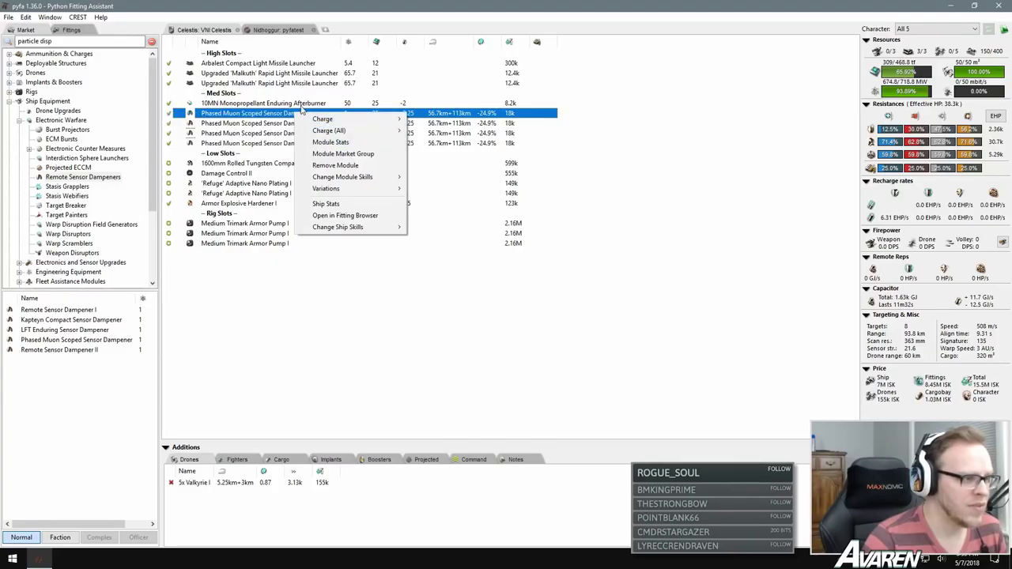
pyautogui.click(456, 153)
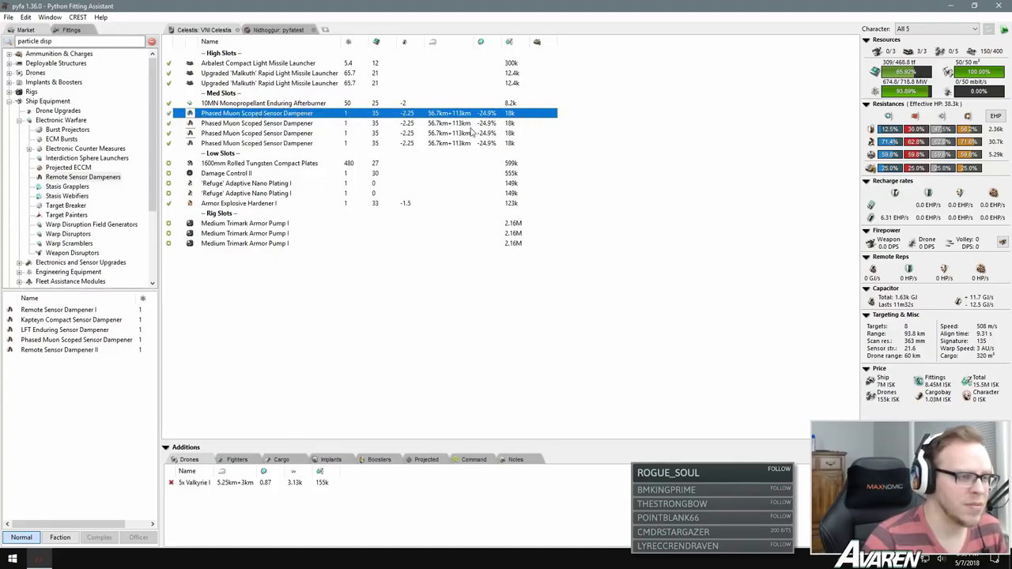
# Step: Load the Scan Resolution Dampening Script into all four Phased Muon Scoped Sensor Dampeners
pyautogui.keyDown('shift'); pyautogui.click(279, 145); pyautogui.keyUp('shift')
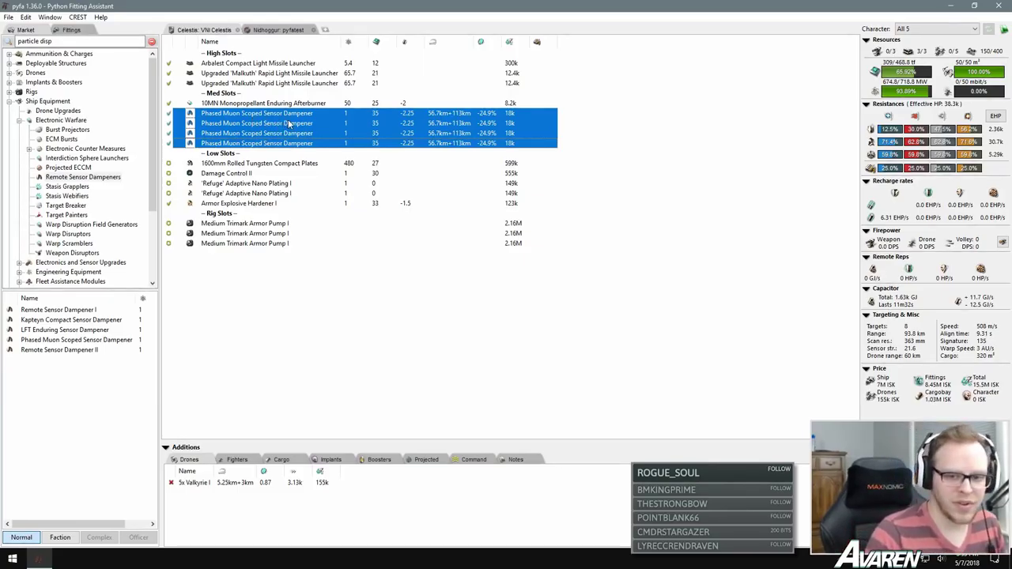
pyautogui.rightClick(277, 121)
pyautogui.moveTo(309, 126)
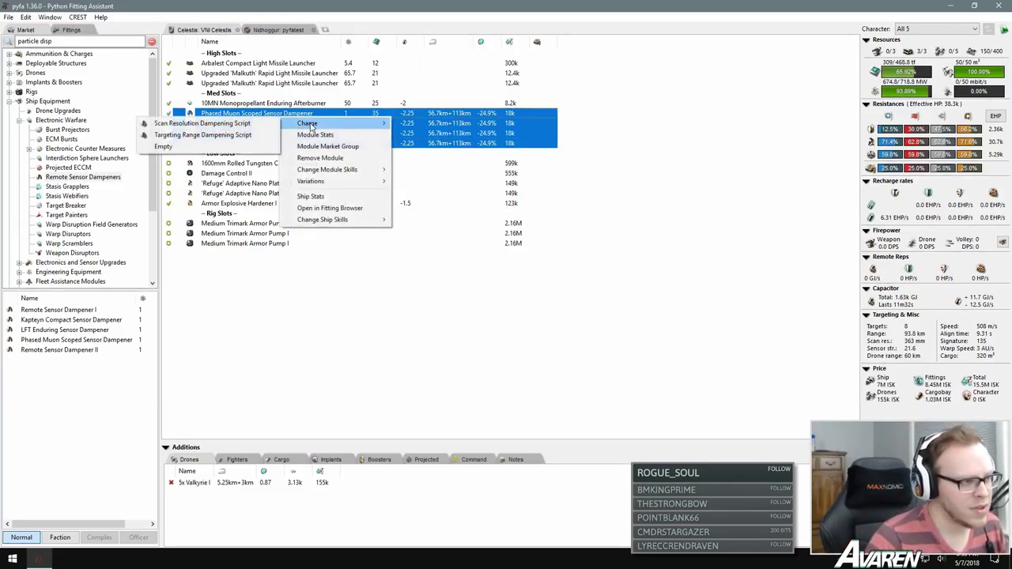
pyautogui.click(227, 124)
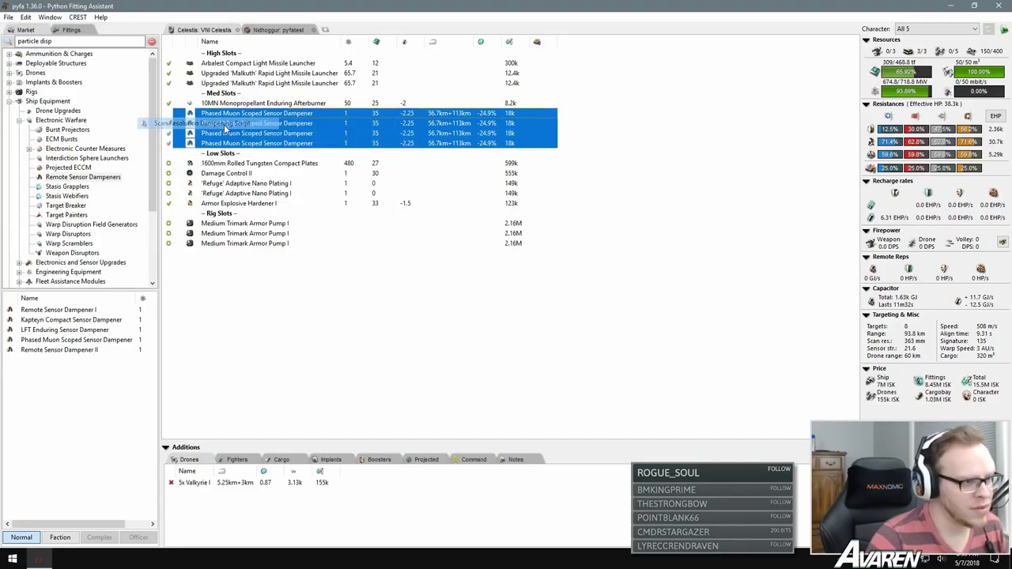
pyautogui.click(492, 121)
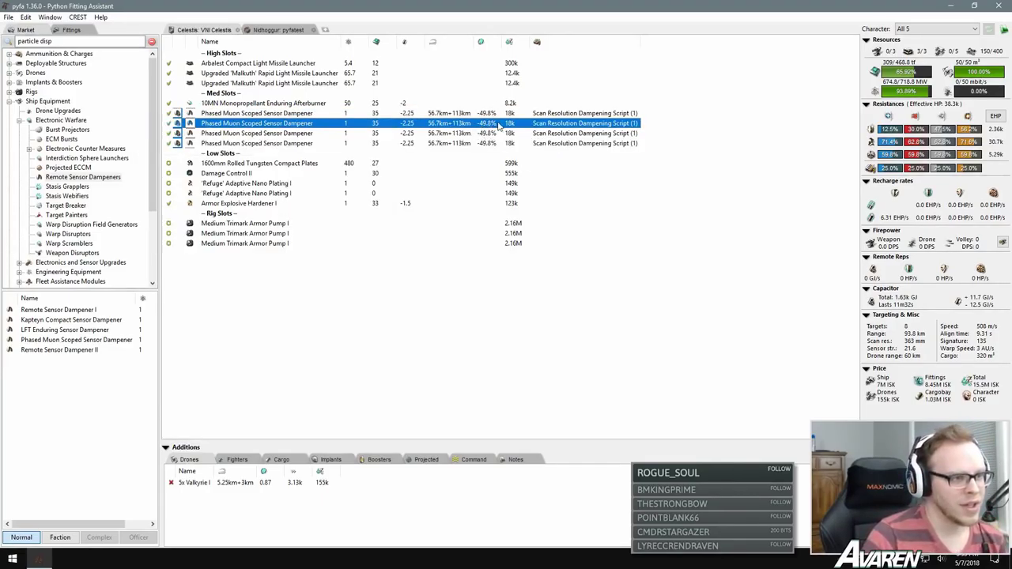
pyautogui.click(485, 116)
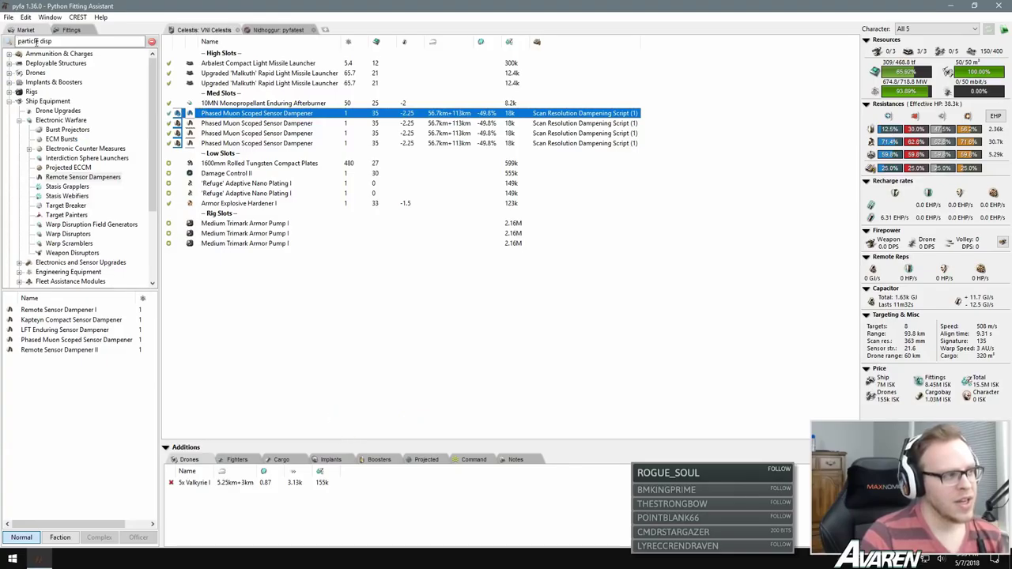
# Step: Add the VNI Celestis fit as a projected fit on the open Celestis
pyautogui.click(69, 30)
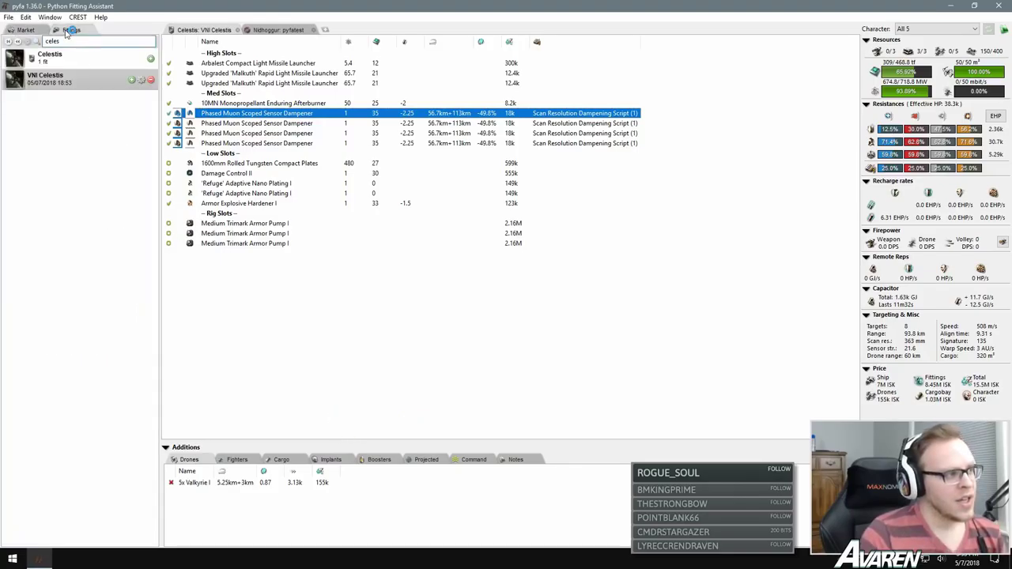
pyautogui.click(426, 459)
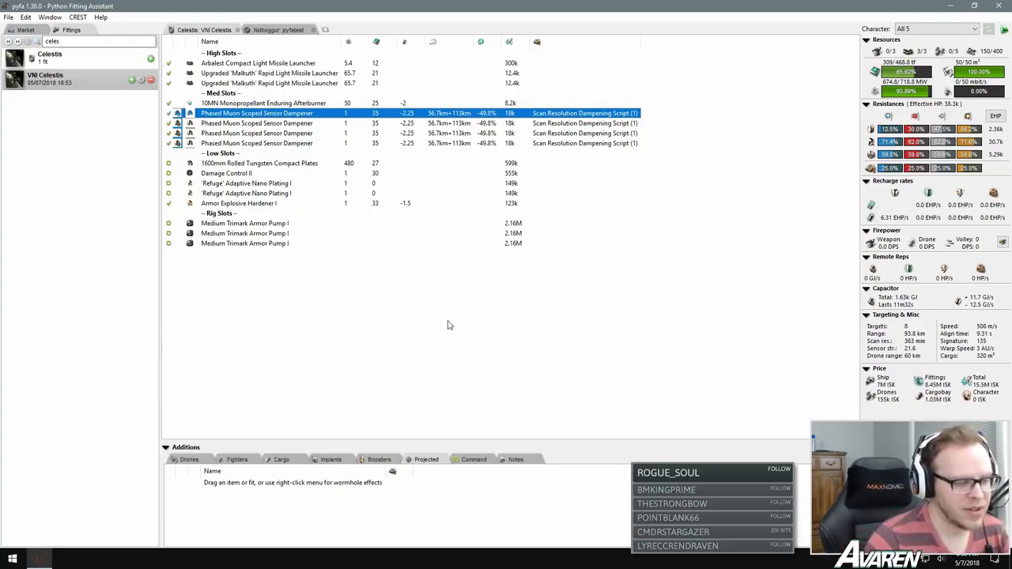
pyautogui.moveTo(59, 77); pyautogui.dragTo(212, 342)
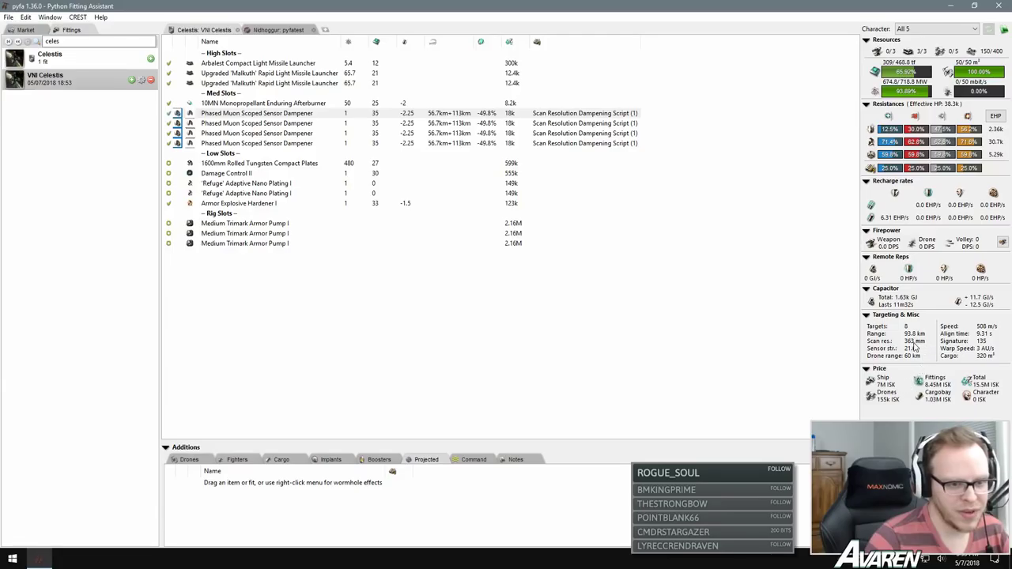
pyautogui.moveTo(912, 346)
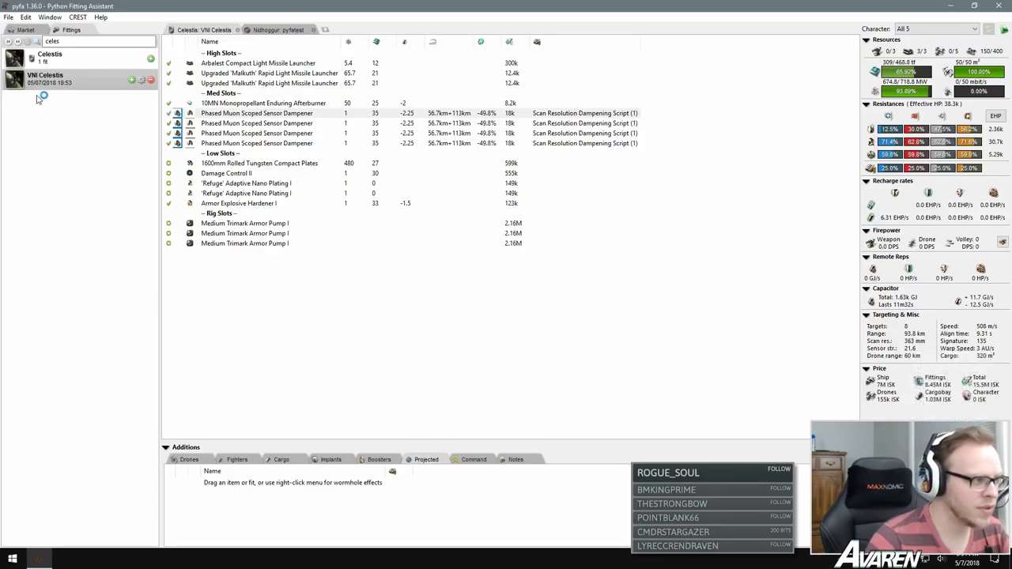
pyautogui.moveTo(43, 81); pyautogui.dragTo(287, 499)
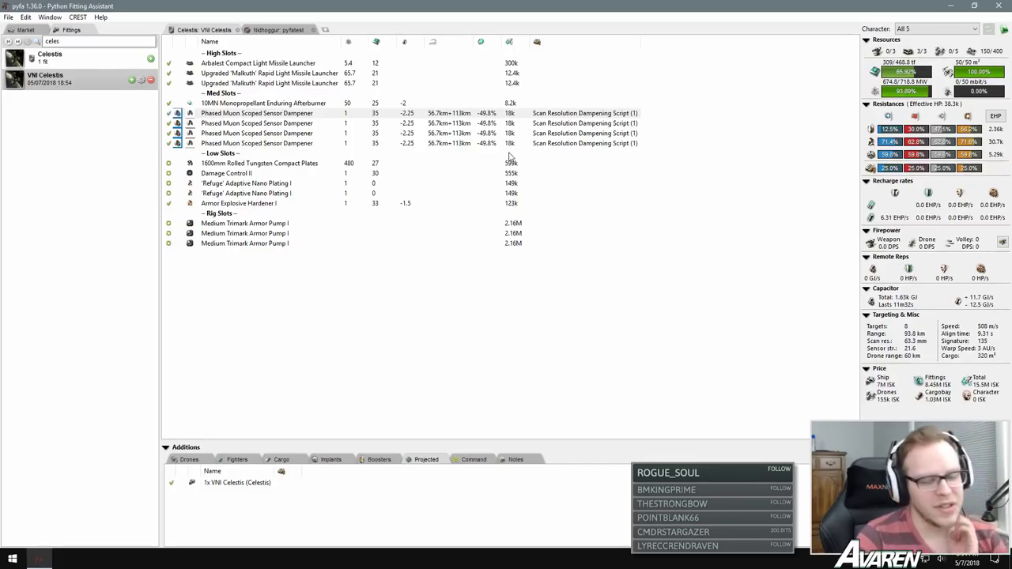
# Step: Deactivate the second, third and fourth sensor dampeners to check a single dampener's effect on scan resolution, and reactivate them
pyautogui.click(167, 123)
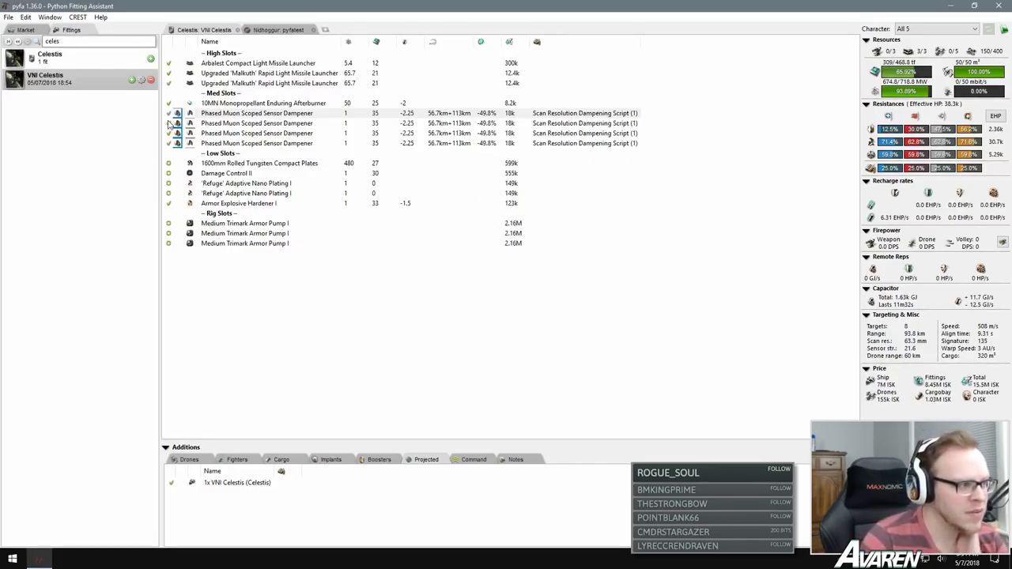
pyautogui.click(168, 133)
pyautogui.click(167, 143)
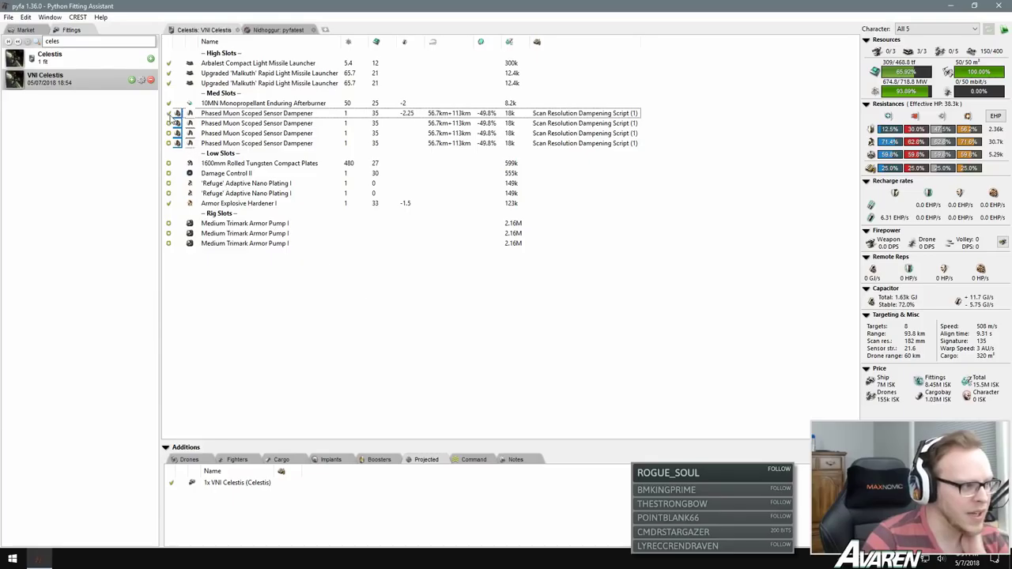
pyautogui.click(168, 124)
pyautogui.click(168, 133)
pyautogui.click(168, 143)
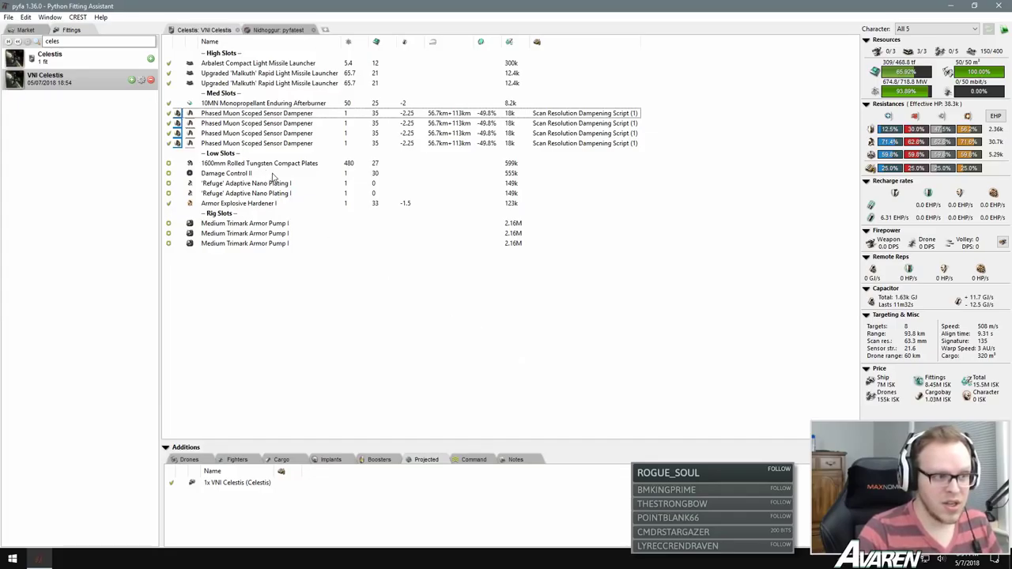
# Step: Switch all four Phased Muon Scoped Sensor Dampeners to the Targeting Range Dampening Script
pyautogui.click(252, 116)
pyautogui.keyDown('shift'); pyautogui.click(255, 146); pyautogui.keyUp('shift')
pyautogui.rightClick(254, 145)
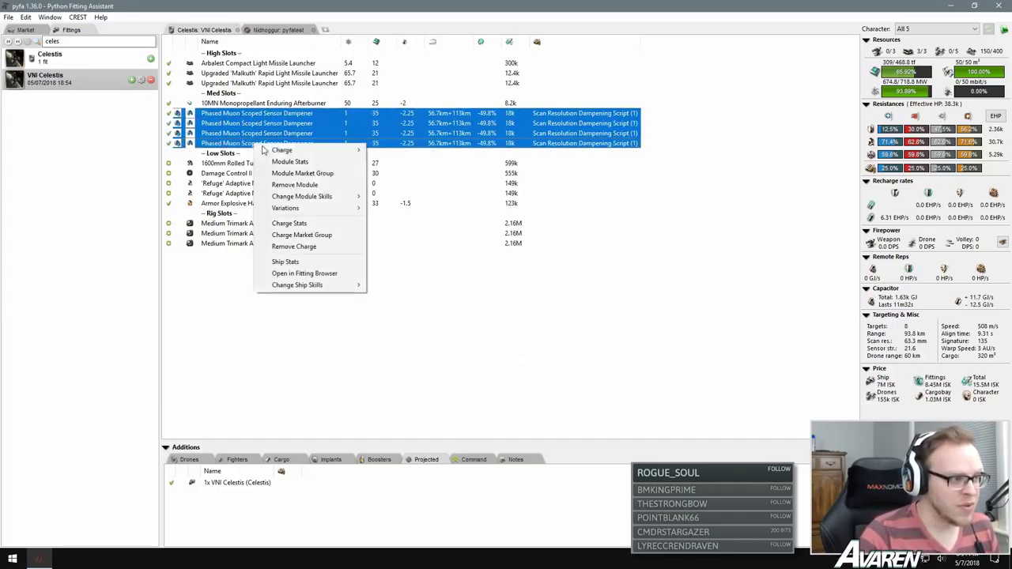
pyautogui.click(285, 284)
pyautogui.click(289, 16)
pyautogui.rightClick(278, 120)
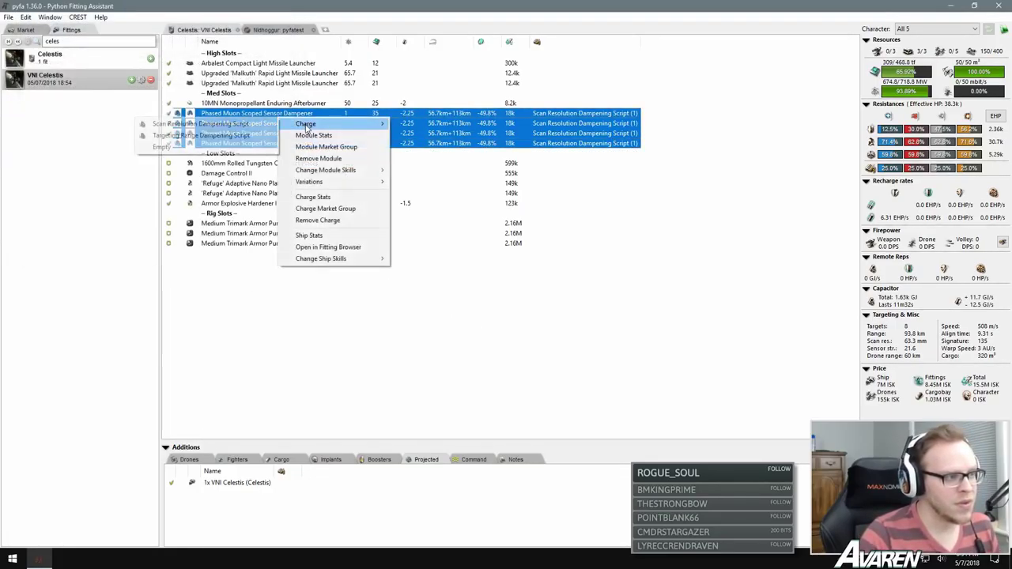
pyautogui.moveTo(294, 123)
pyautogui.click(207, 136)
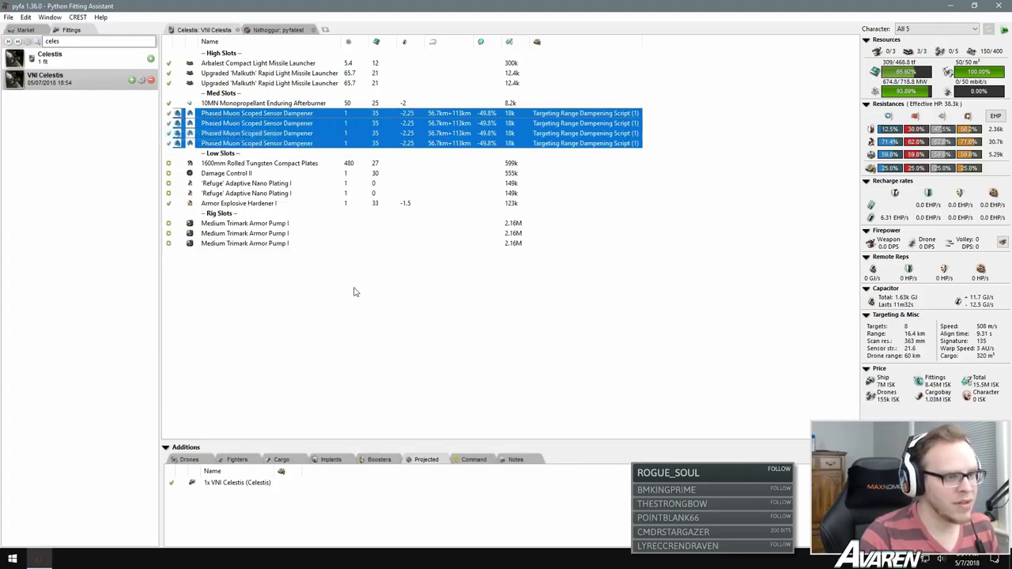
pyautogui.click(220, 484)
pyautogui.click(332, 270)
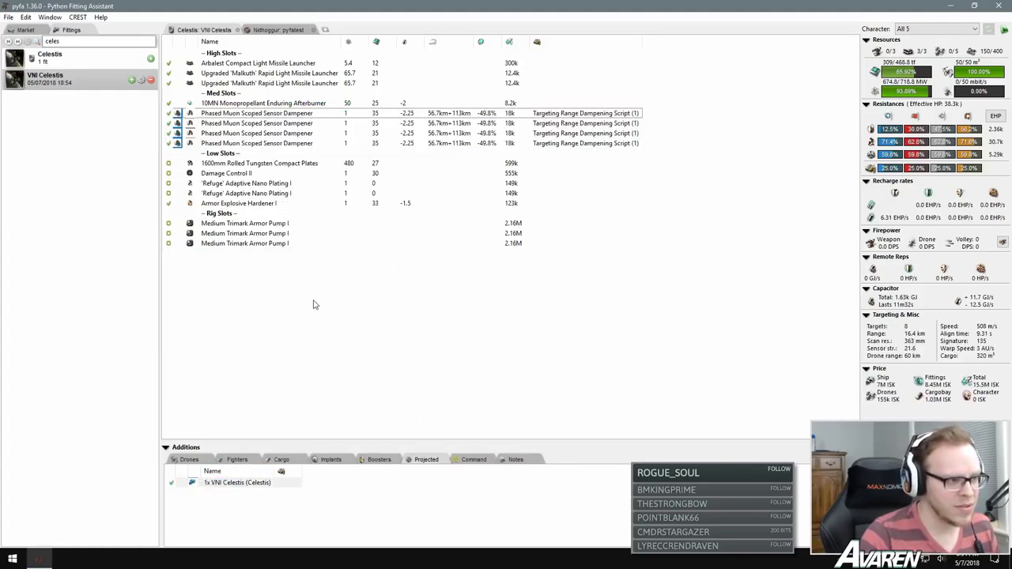
# Step: Overheat all four sensor dampeners, and toggle the projected VNI Celestis off and back on to compare targeting range
pyautogui.click(167, 113)
pyautogui.click(167, 123)
pyautogui.click(168, 132)
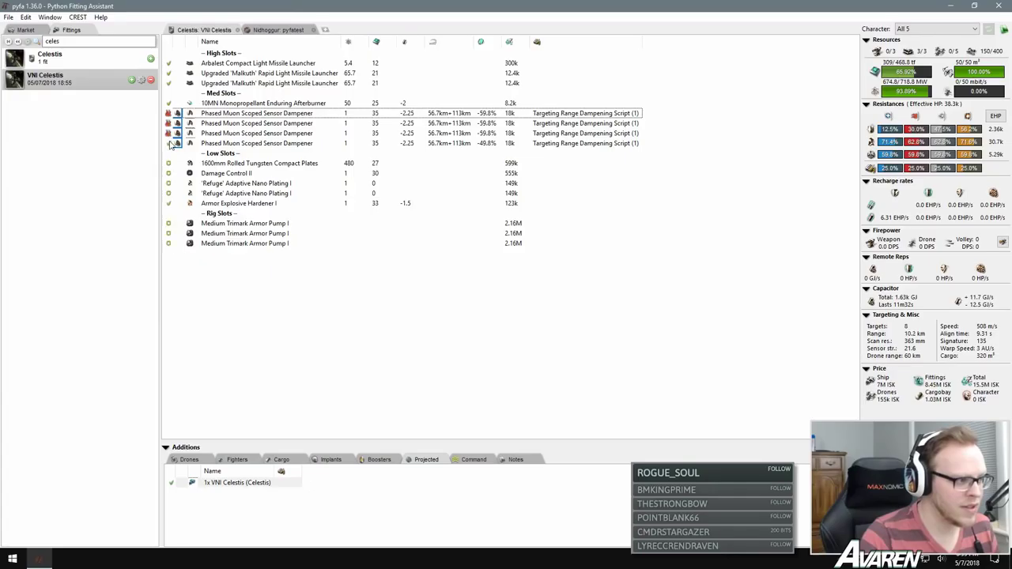
pyautogui.click(167, 143)
pyautogui.click(172, 484)
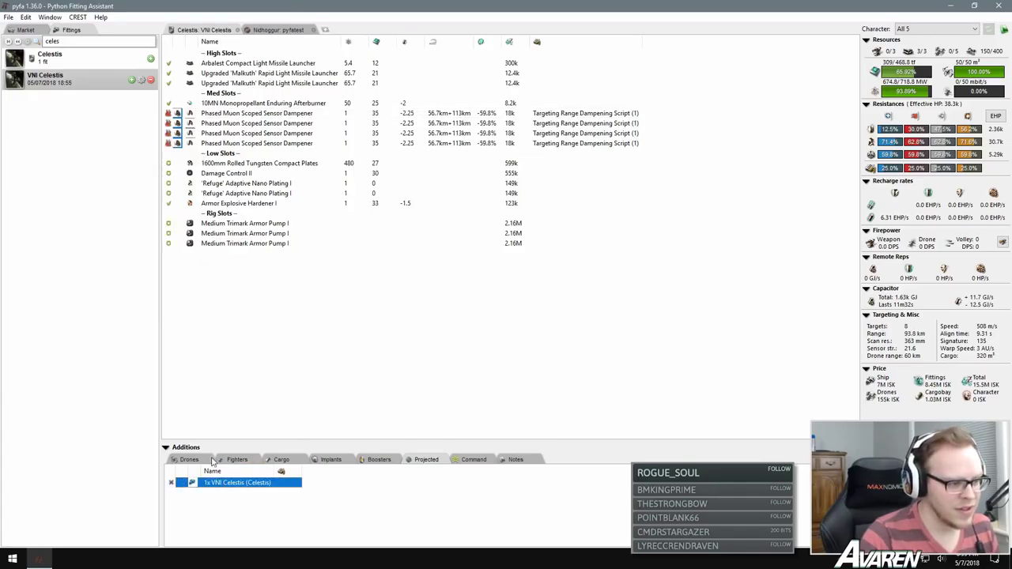
pyautogui.click(171, 485)
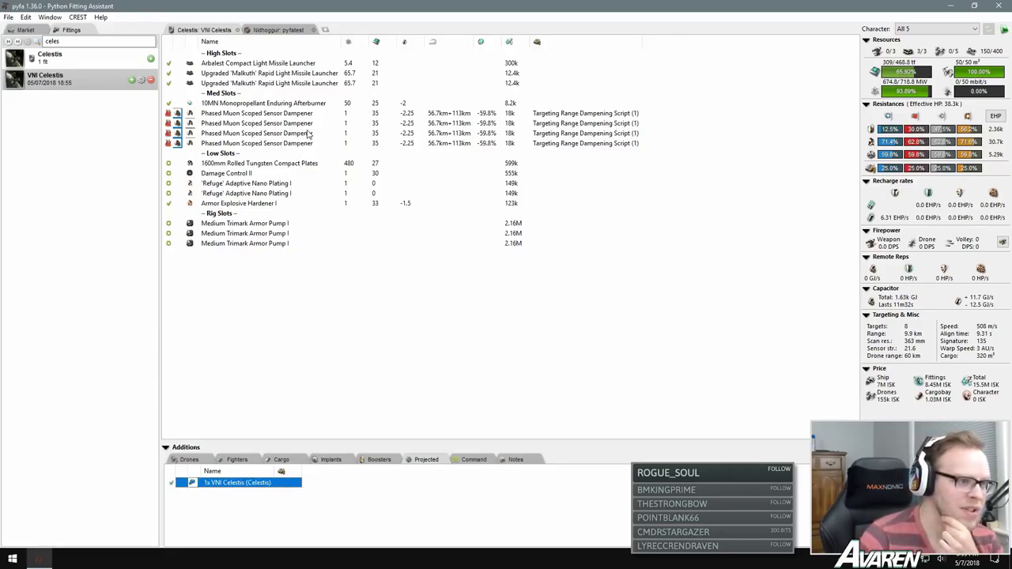
# Step: Load the Scan Resolution Dampening Script into the first two sensor dampeners and check the resulting targeting range and scan resolution
pyautogui.click(258, 115)
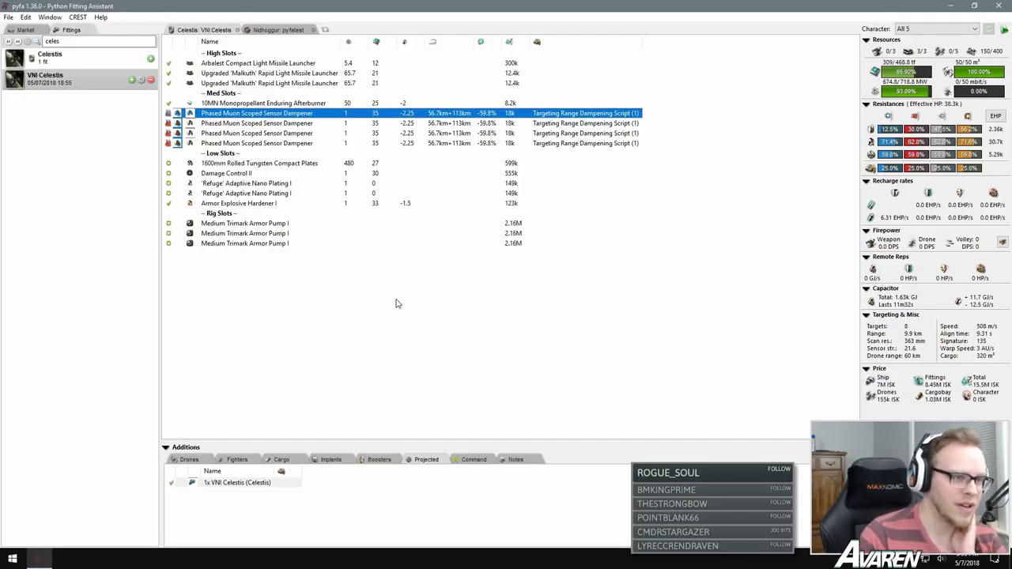
pyautogui.click(326, 125)
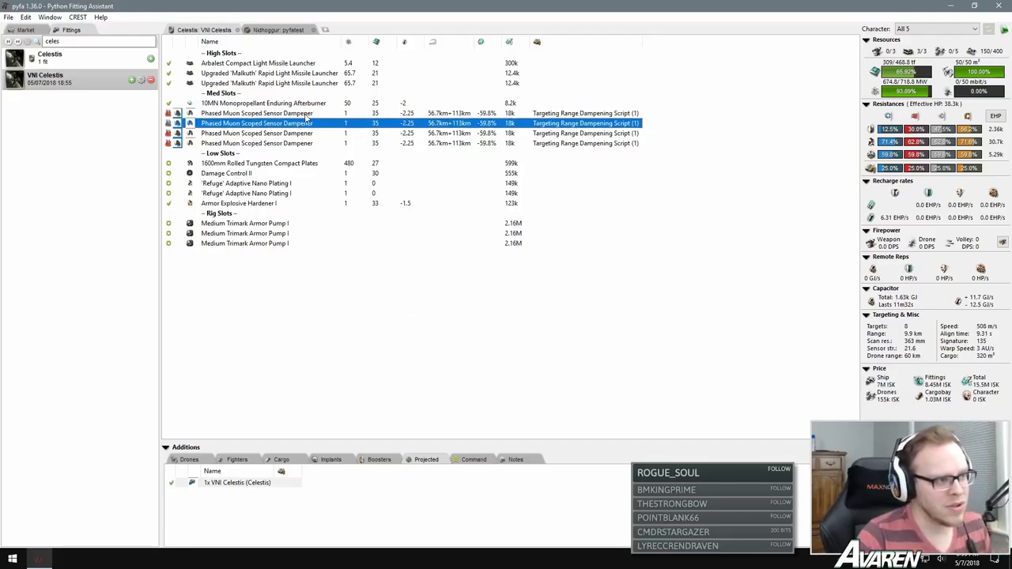
pyautogui.keyDown('ctrl'); pyautogui.click(306, 115); pyautogui.keyUp('ctrl')
pyautogui.rightClick(308, 115)
pyautogui.moveTo(333, 121)
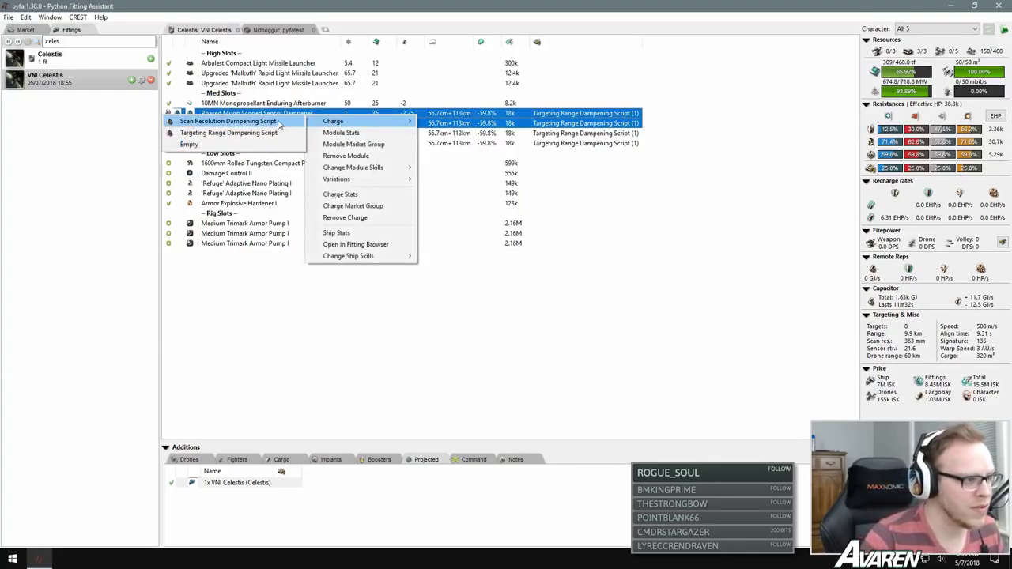
pyautogui.click(229, 121)
pyautogui.click(481, 345)
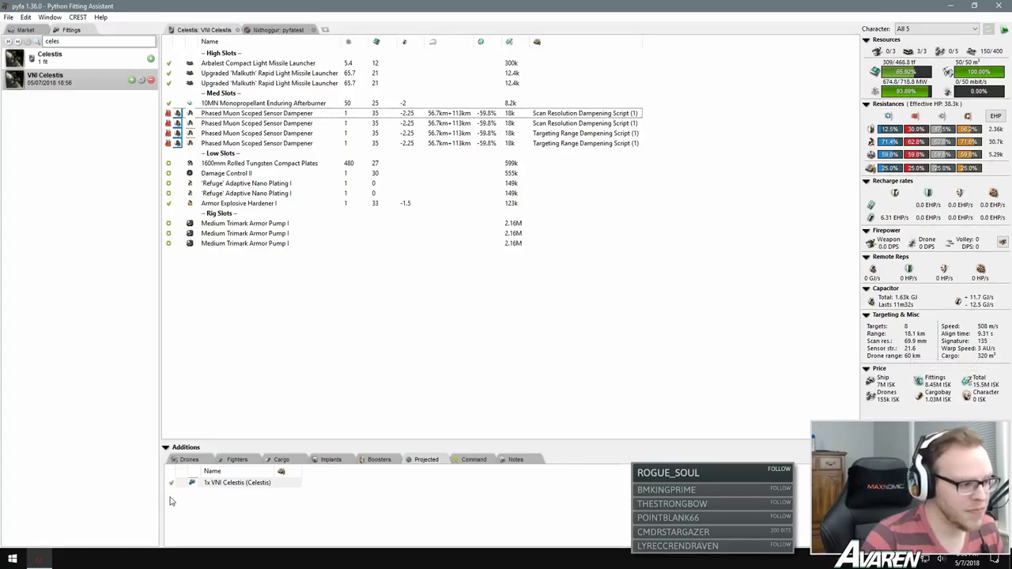
pyautogui.moveTo(917, 347)
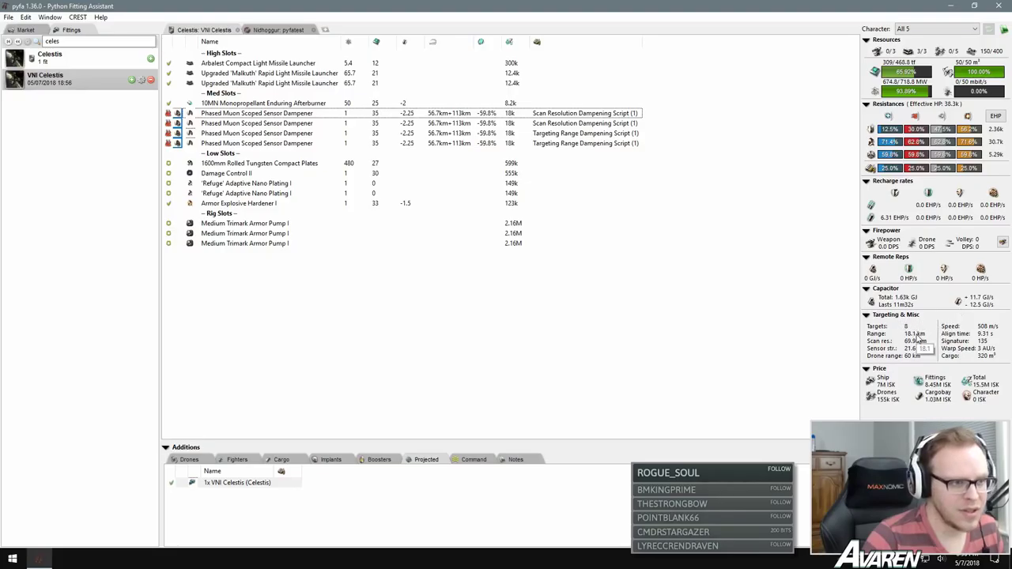
# Step: Empty the scripts from all four sensor dampeners to compare the unscripted effect
pyautogui.moveTo(254, 116); pyautogui.dragTo(253, 142)
pyautogui.rightClick(253, 142)
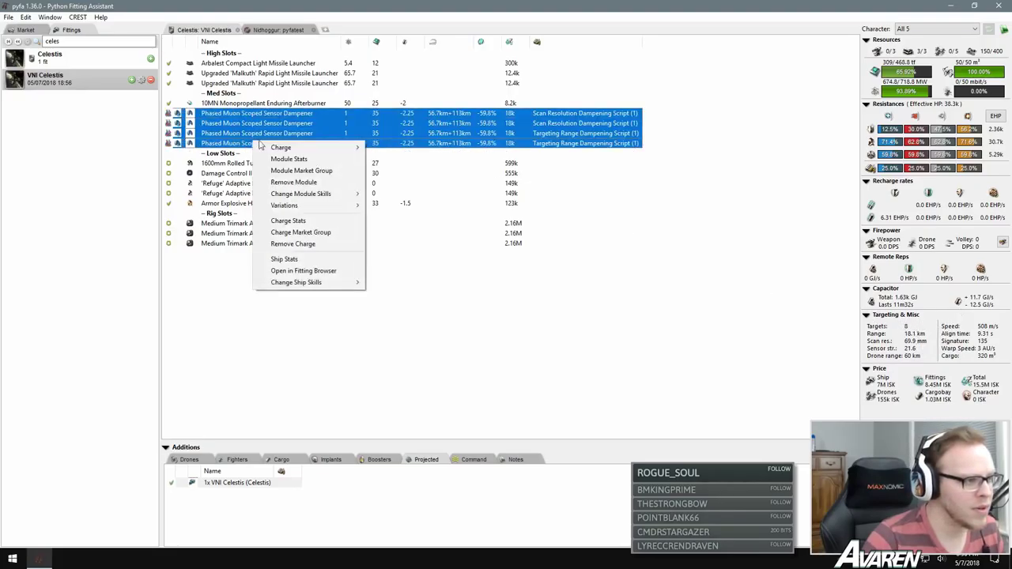
pyautogui.moveTo(277, 147)
pyautogui.click(181, 171)
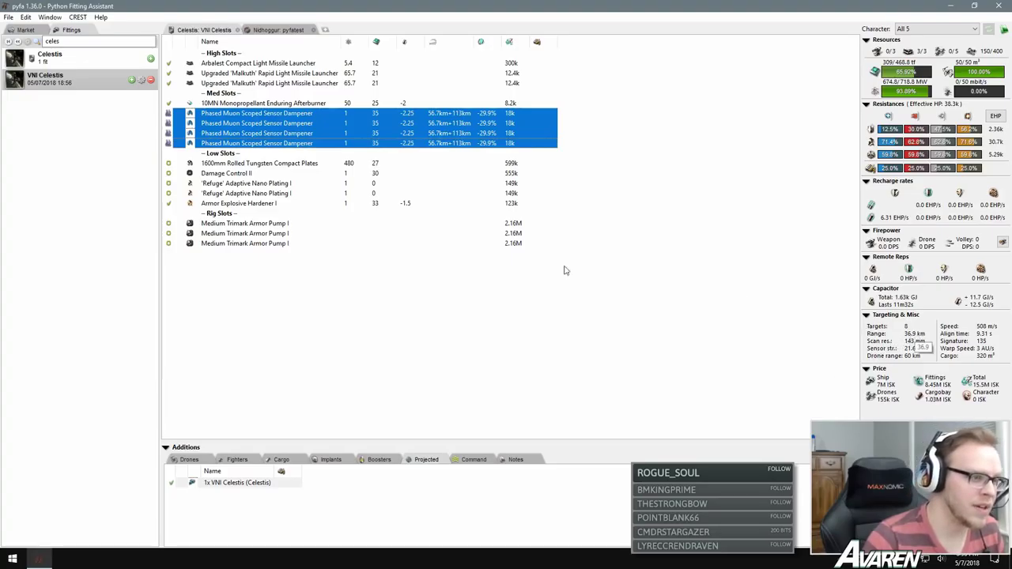
pyautogui.click(302, 292)
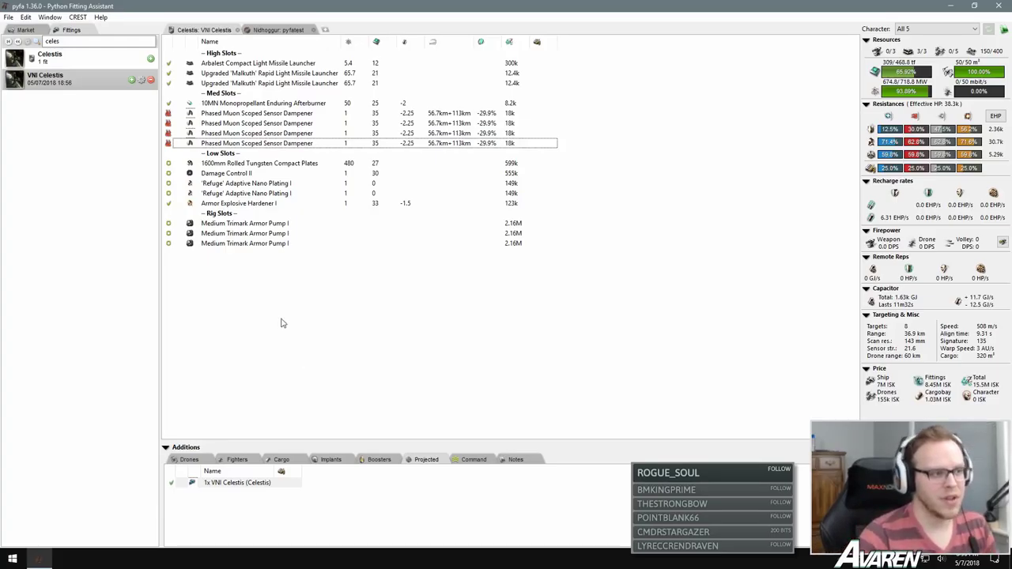
# Step: Load the Scan Resolution Dampening Script into the first two unscripted sensor dampeners
pyautogui.click(282, 115)
pyautogui.keyDown('shift'); pyautogui.click(284, 125); pyautogui.keyUp('shift')
pyautogui.rightClick(284, 124)
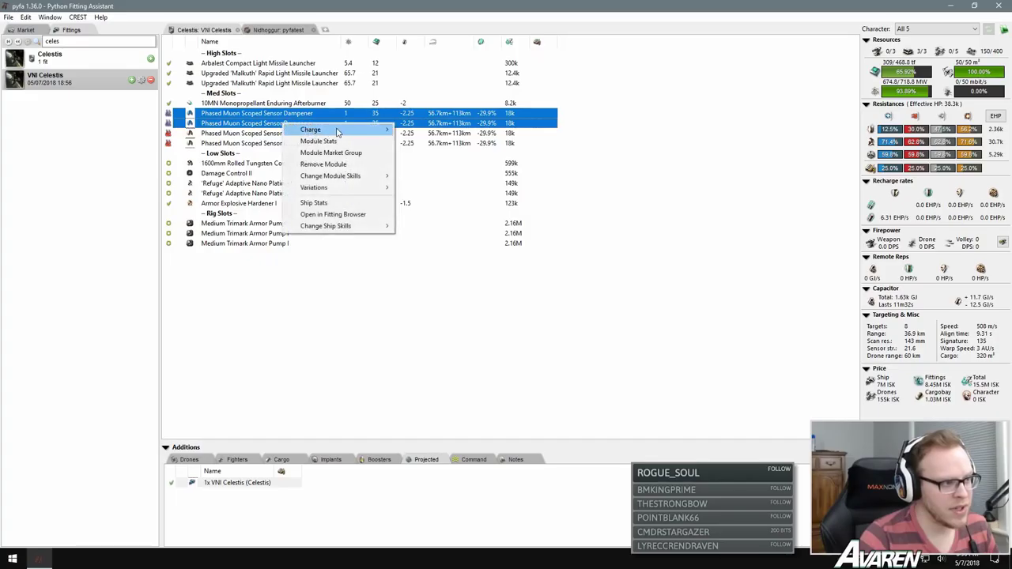
pyautogui.moveTo(310, 129)
pyautogui.click(223, 130)
# Step: Load the Targeting Range Dampening Script into the third and fourth sensor dampeners
pyautogui.click(261, 133)
pyautogui.keyDown('shift'); pyautogui.click(265, 143); pyautogui.keyUp('shift')
pyautogui.rightClick(265, 143)
pyautogui.moveTo(292, 150)
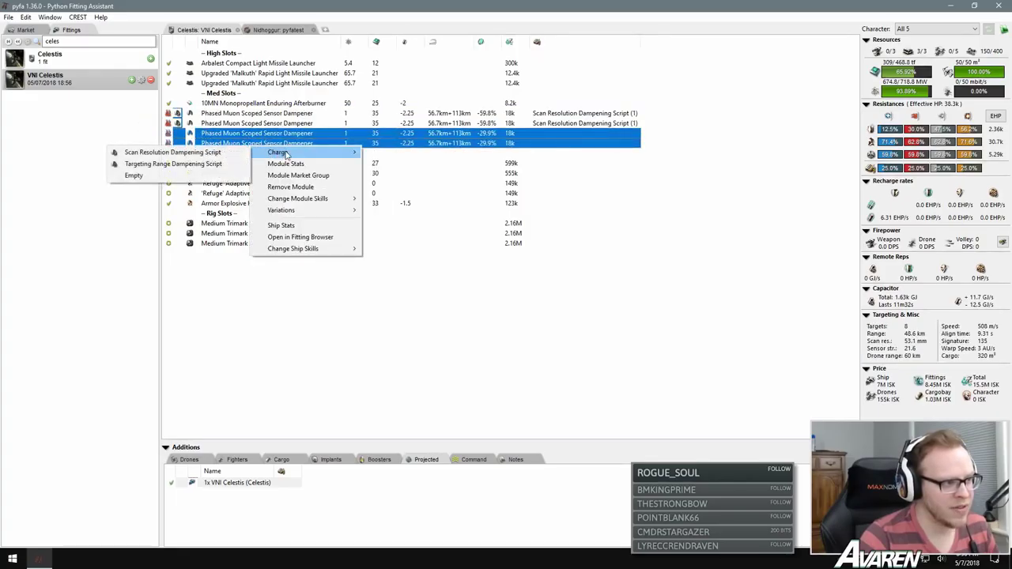
pyautogui.click(210, 173)
pyautogui.rightClick(218, 140)
pyautogui.moveTo(241, 144)
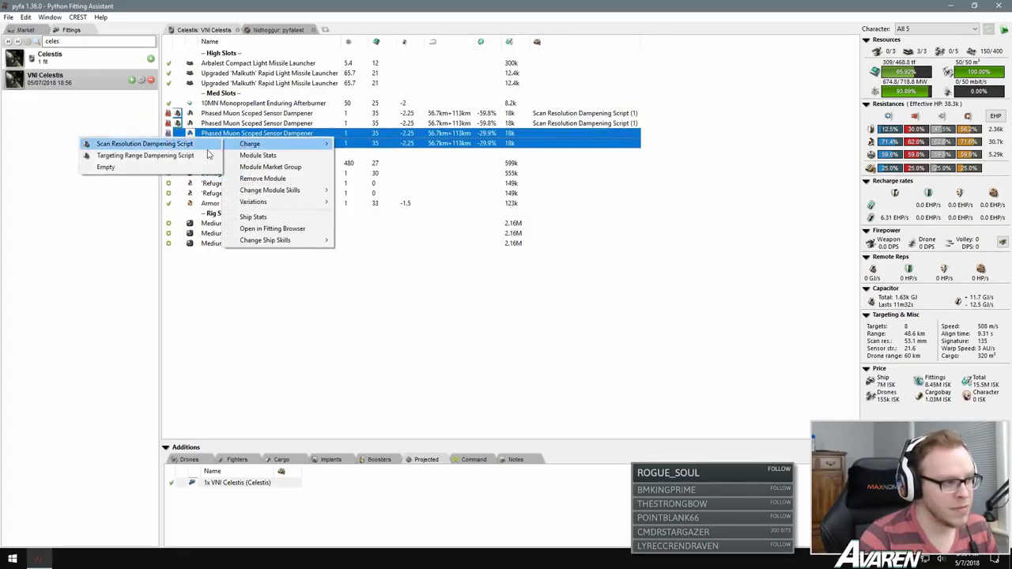
pyautogui.click(143, 154)
pyautogui.click(577, 115)
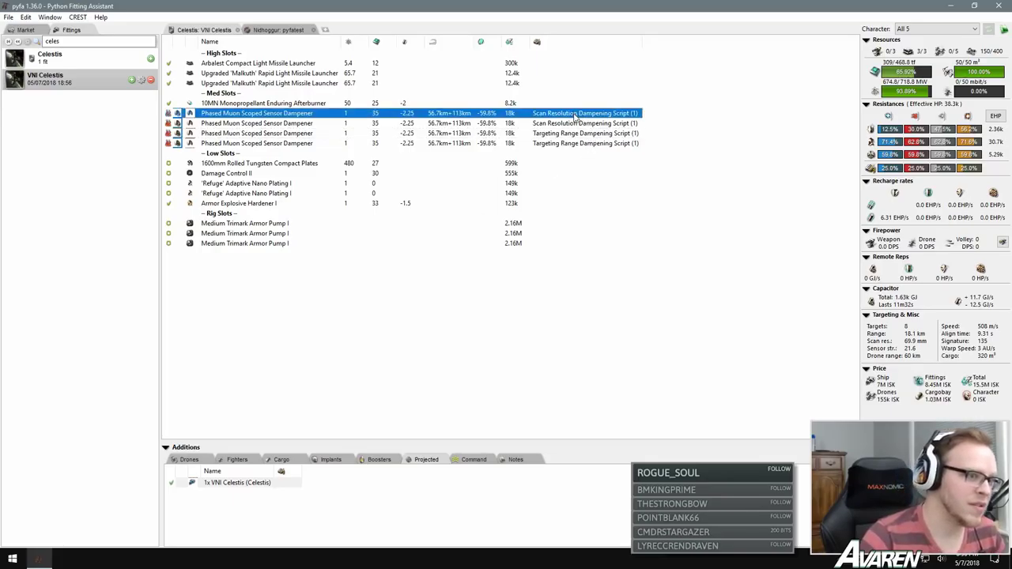
pyautogui.click(575, 125)
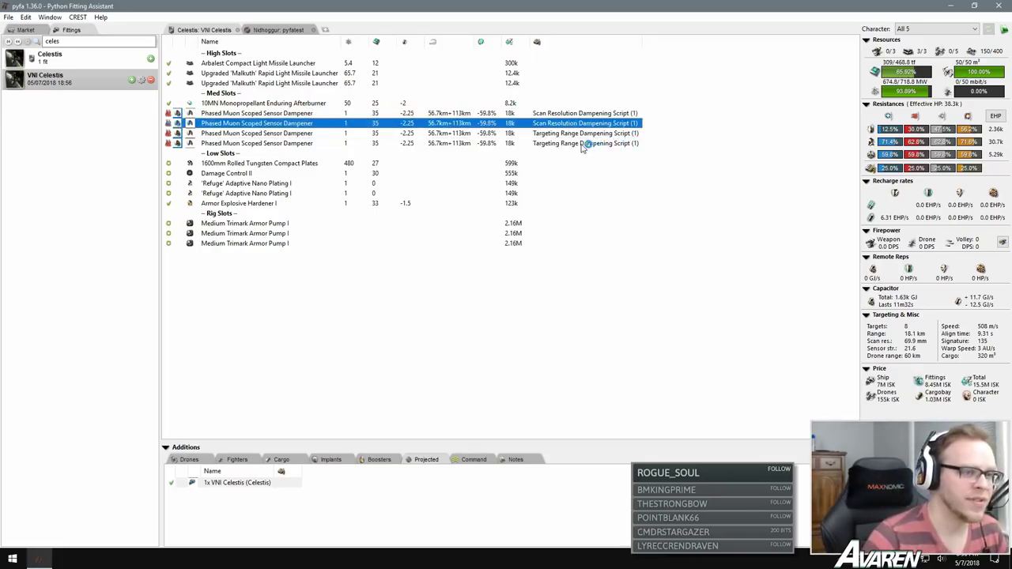
pyautogui.click(581, 145)
pyautogui.click(496, 340)
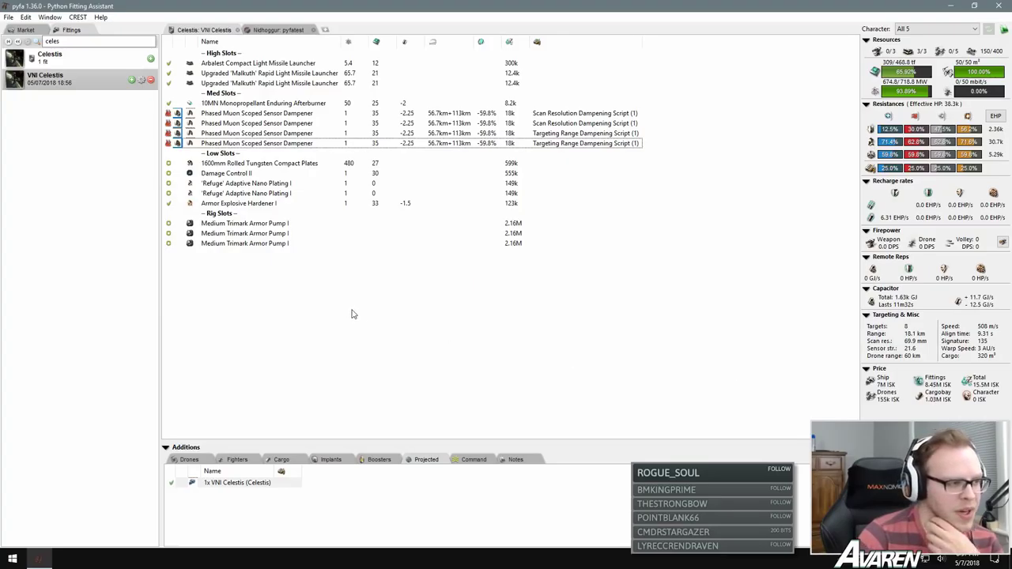
pyautogui.click(294, 125)
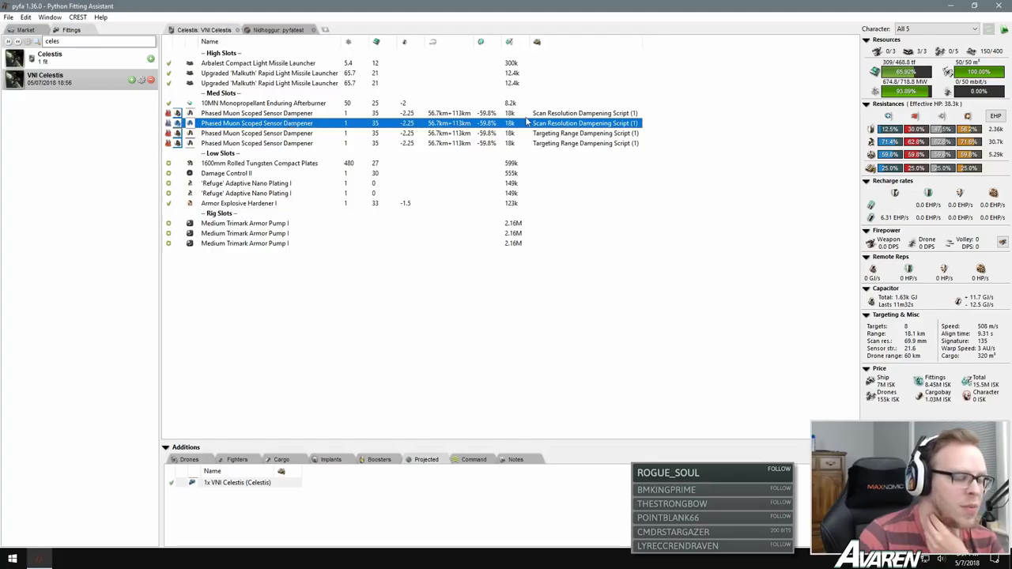
# Step: Compare the Scan Resolution and Targeting Range Dampening Scripts loaded across the four Phased Muon Scoped Sensor Dampeners
pyautogui.click(575, 115)
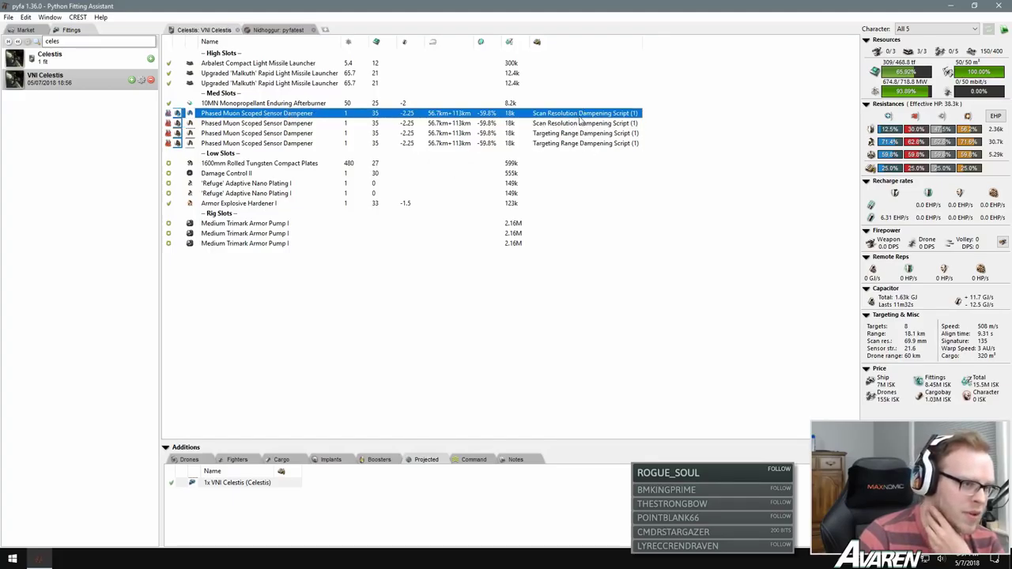
pyautogui.click(579, 125)
pyautogui.click(574, 133)
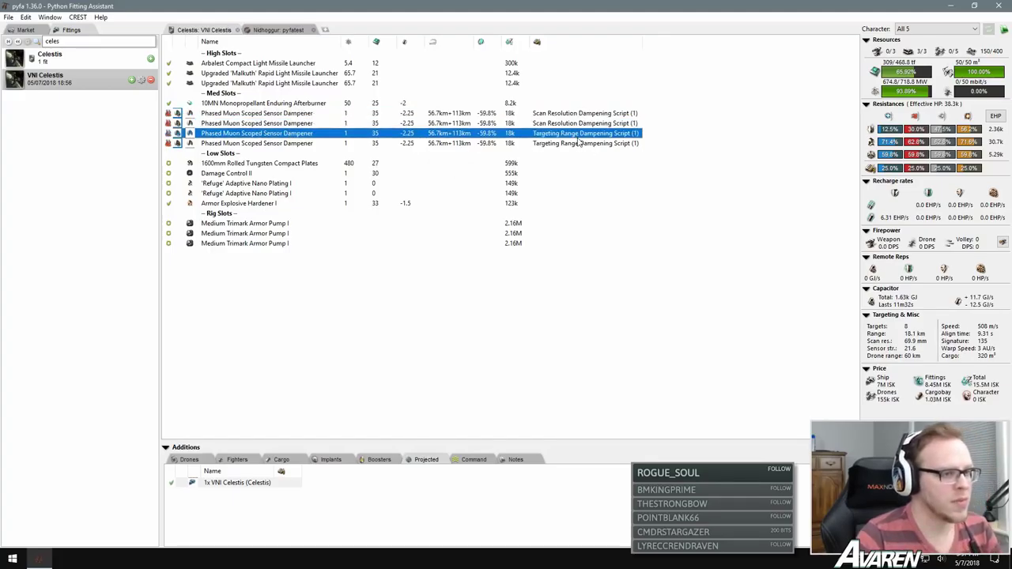
pyautogui.click(581, 140)
pyautogui.click(578, 123)
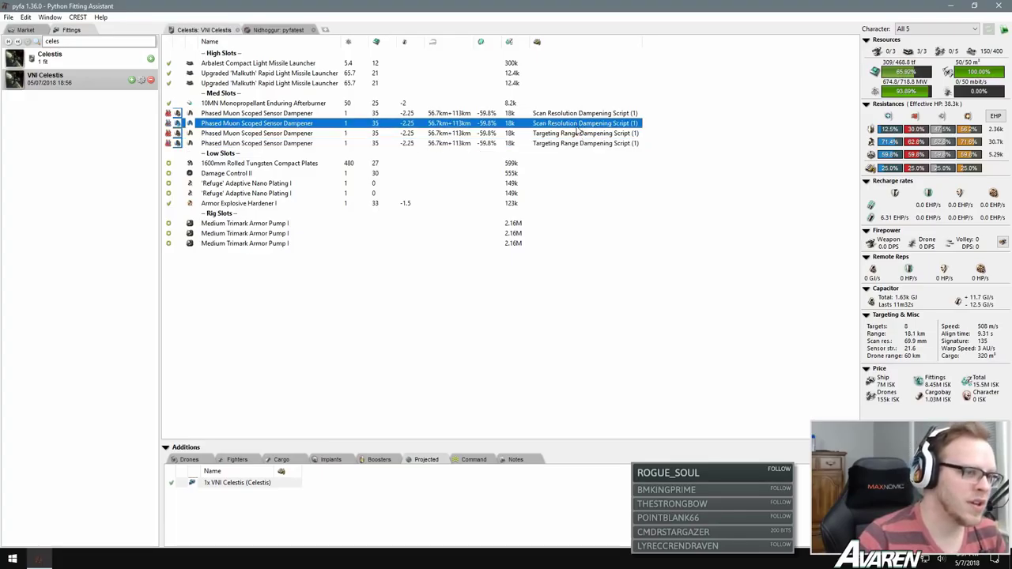
pyautogui.click(576, 134)
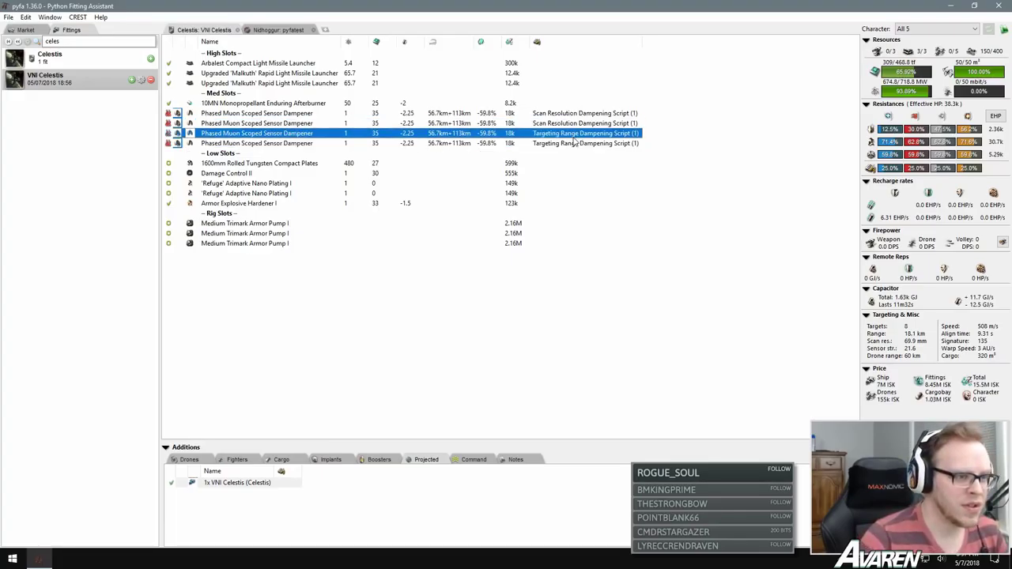
pyautogui.click(577, 125)
pyautogui.click(576, 133)
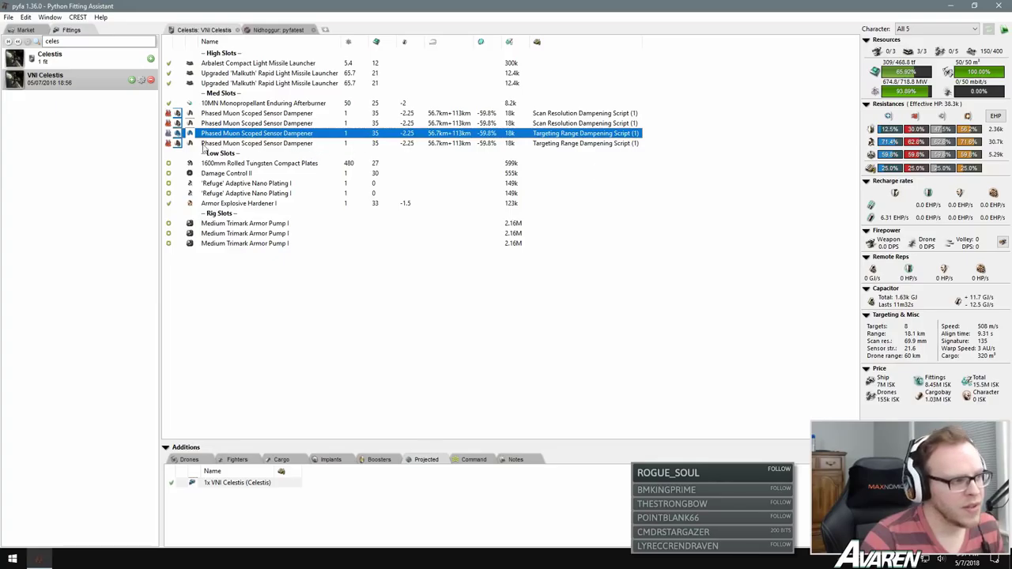
# Step: Browse the Stasis Grapplers and Stasis Webifiers categories in the module market and locate Stasis Webifier I
pyautogui.click(32, 29)
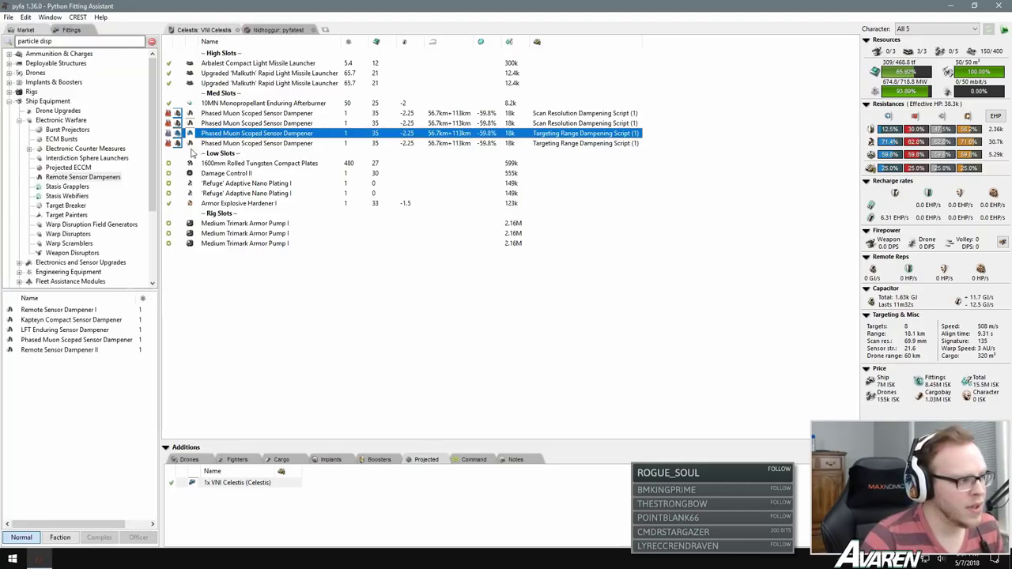
pyautogui.click(272, 143)
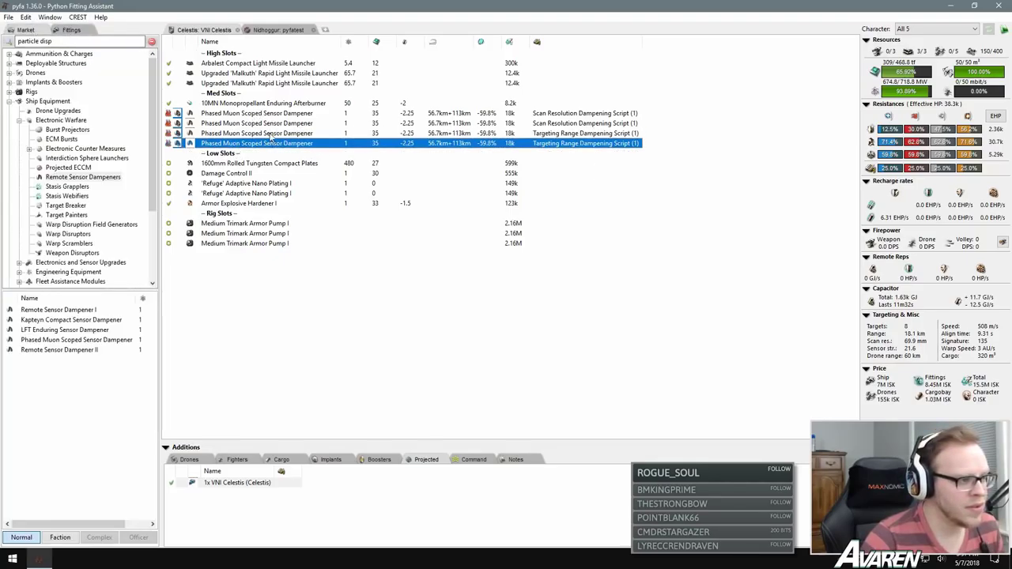
pyautogui.click(269, 114)
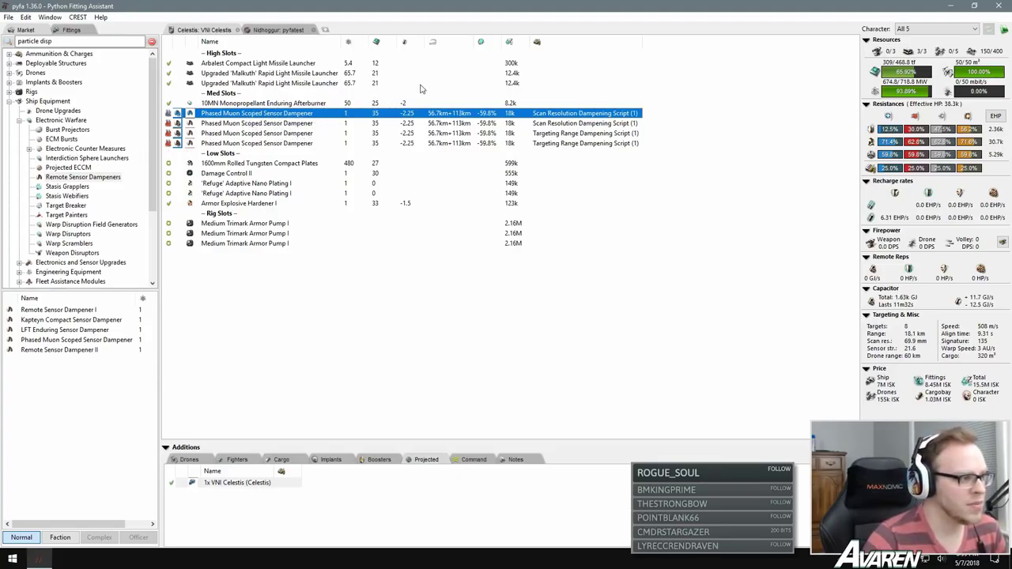
pyautogui.click(70, 188)
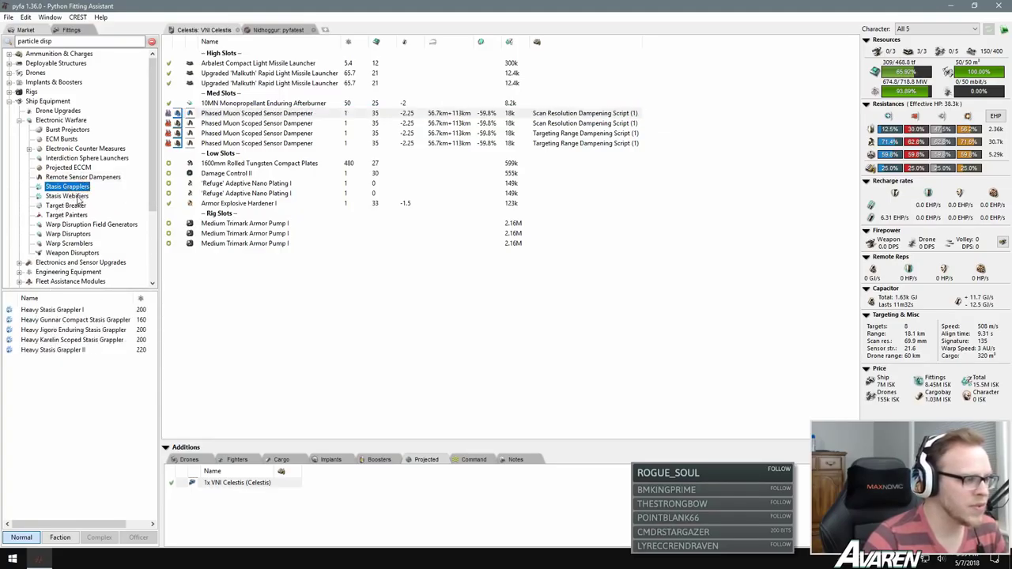
pyautogui.click(78, 196)
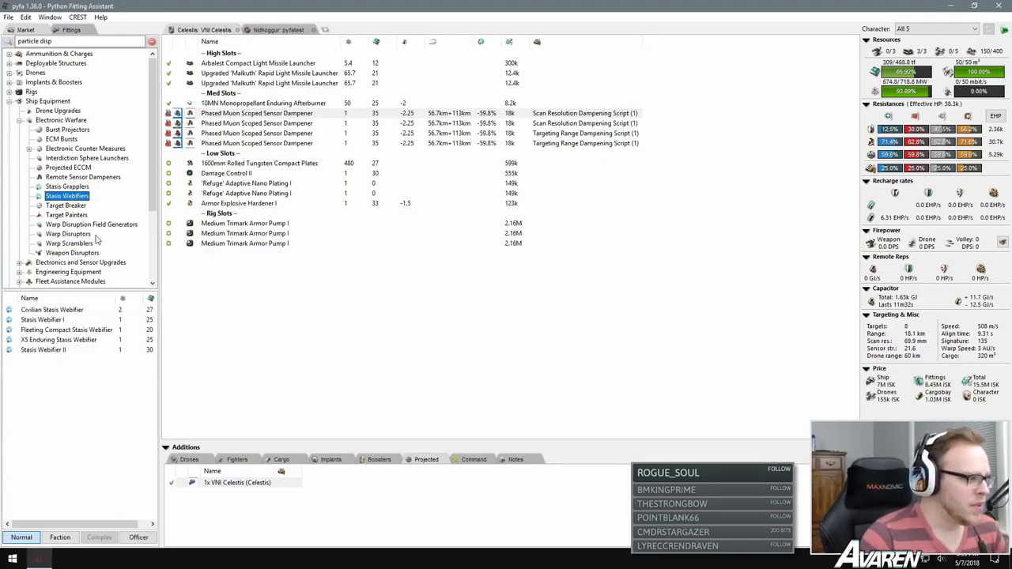
pyautogui.click(76, 188)
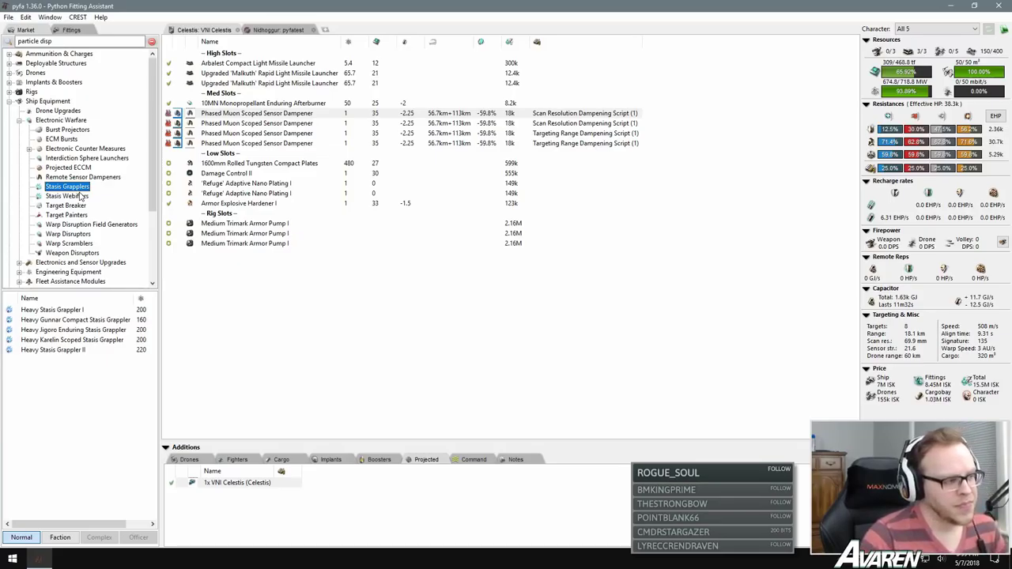
pyautogui.click(77, 196)
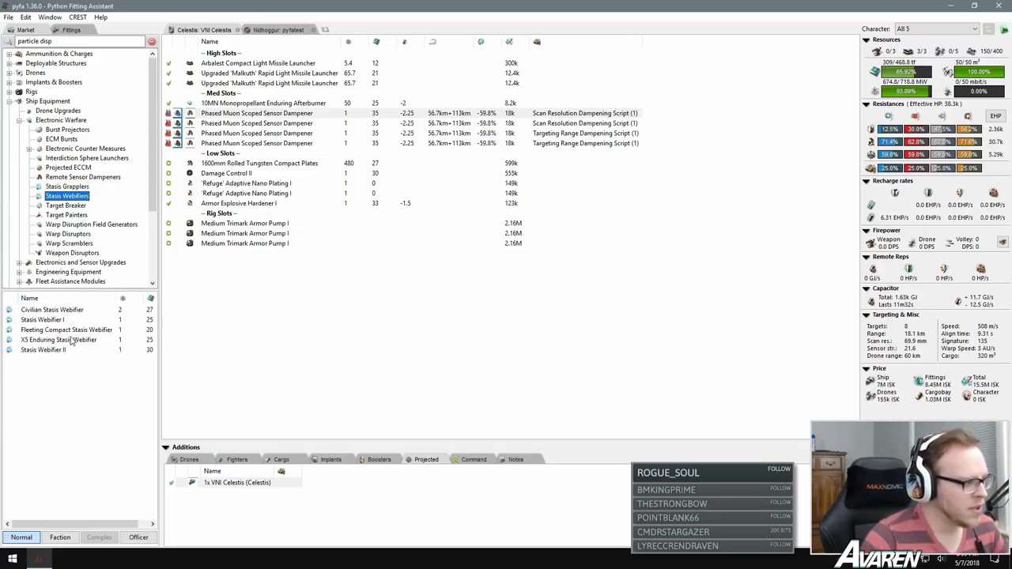
pyautogui.click(54, 320)
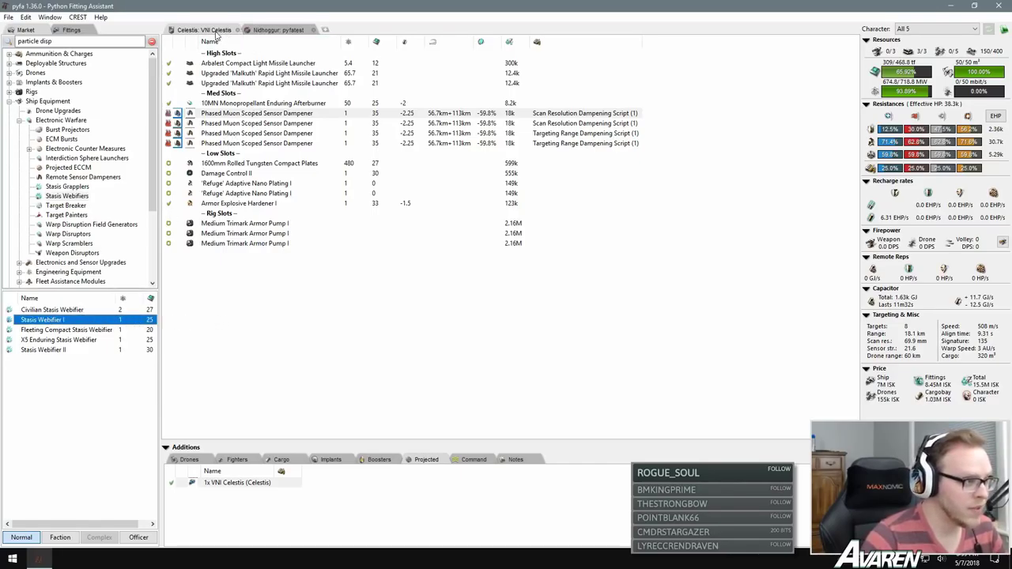
# Step: Remove the 10MN Monopropellant Enduring Afterburner and all four sensor dampeners from the Celestis med slots
pyautogui.click(230, 113)
pyautogui.click(231, 103)
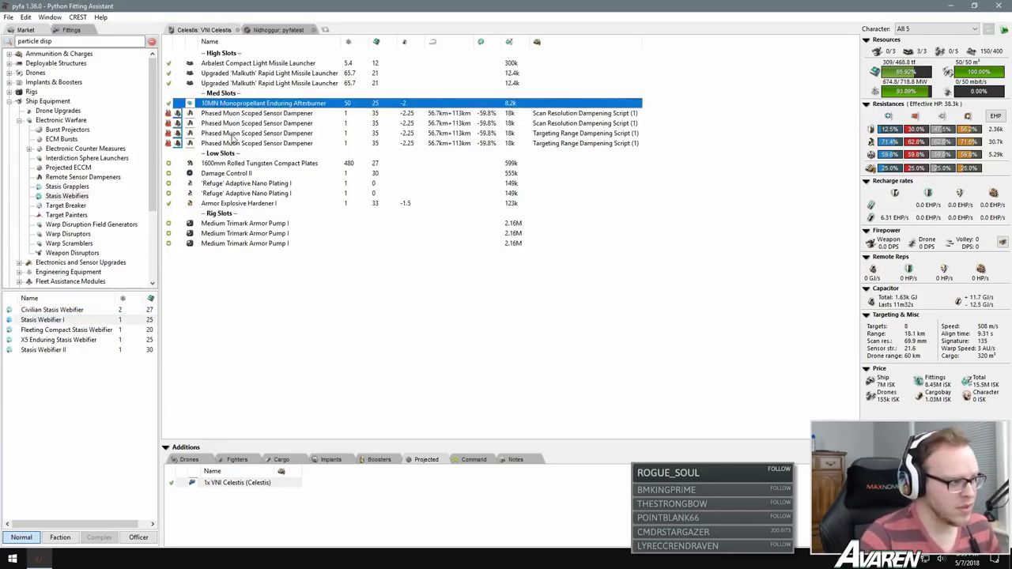
pyautogui.keyDown('shift'); pyautogui.click(231, 143); pyautogui.keyUp('shift')
pyautogui.press('Delete')
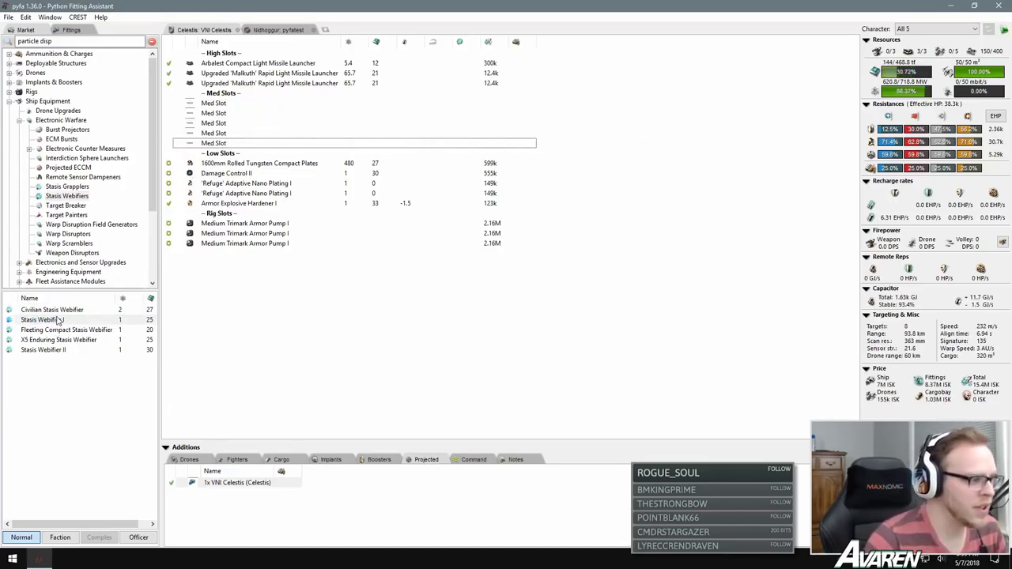
# Step: Fit a Stasis Webifier I and switch it to overheated and back to active to compare its range and speed reduction
pyautogui.doubleClick(55, 321)
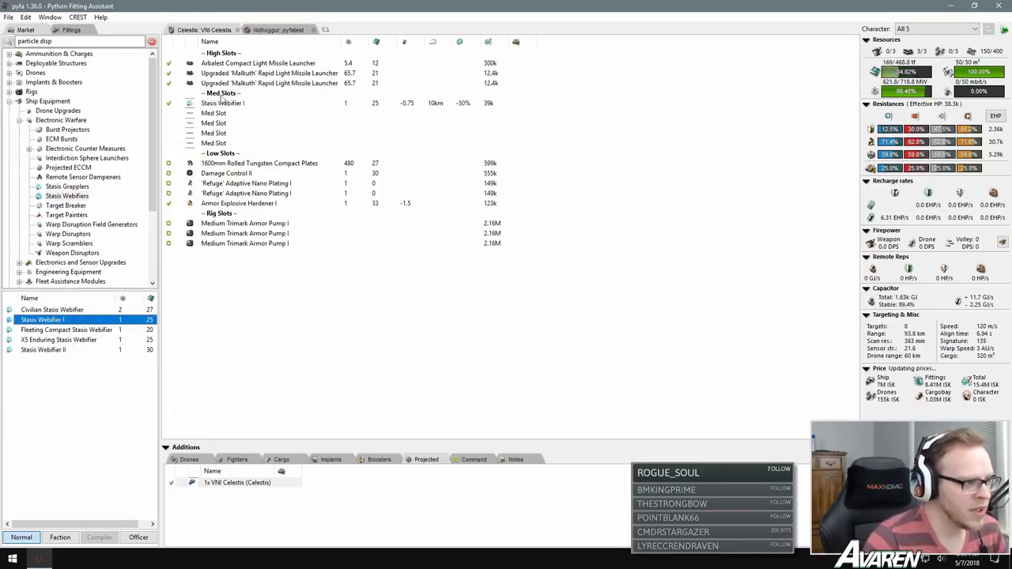
pyautogui.click(288, 107)
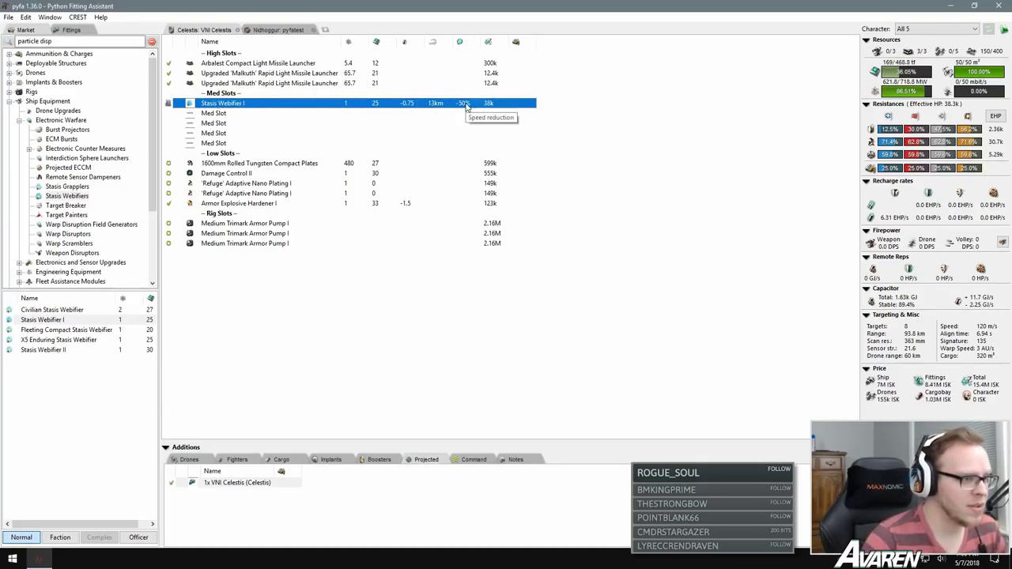
pyautogui.click(168, 104)
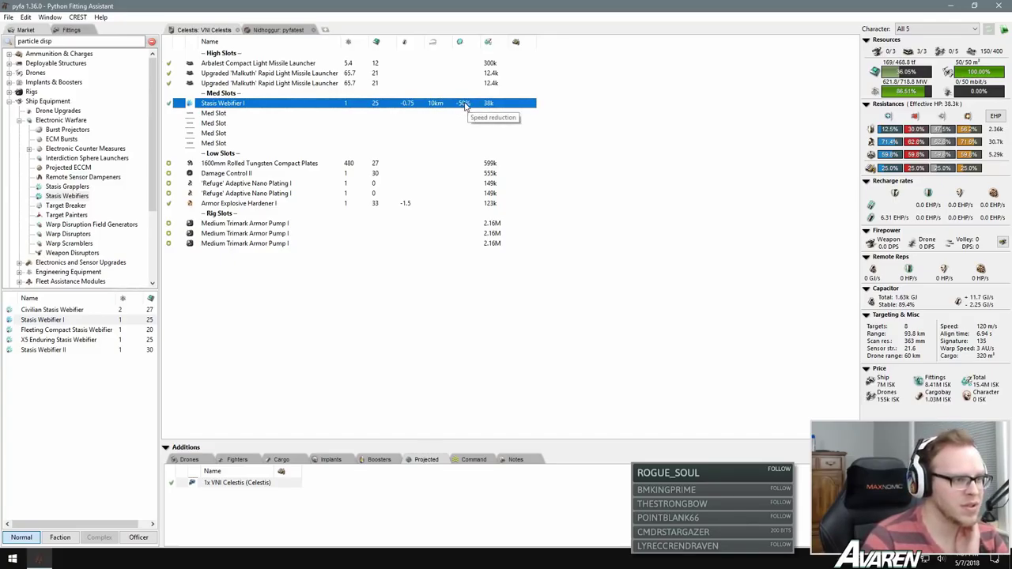
# Step: Fit a Fleeting Compact Stasis Webifier in the second med slot and examine its speed reduction and CPU usage
pyautogui.click(63, 330)
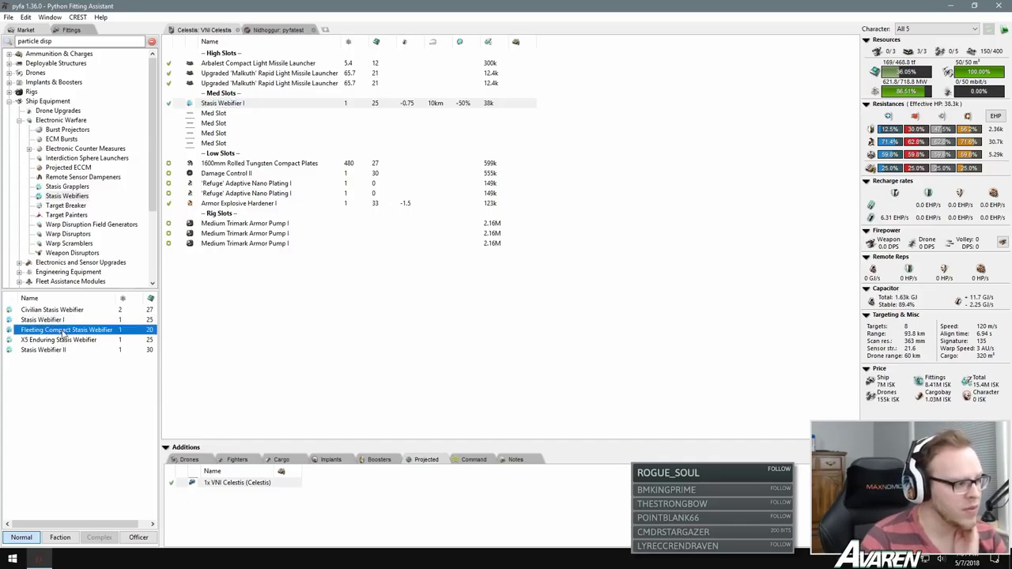
pyautogui.doubleClick(62, 334)
pyautogui.click(466, 117)
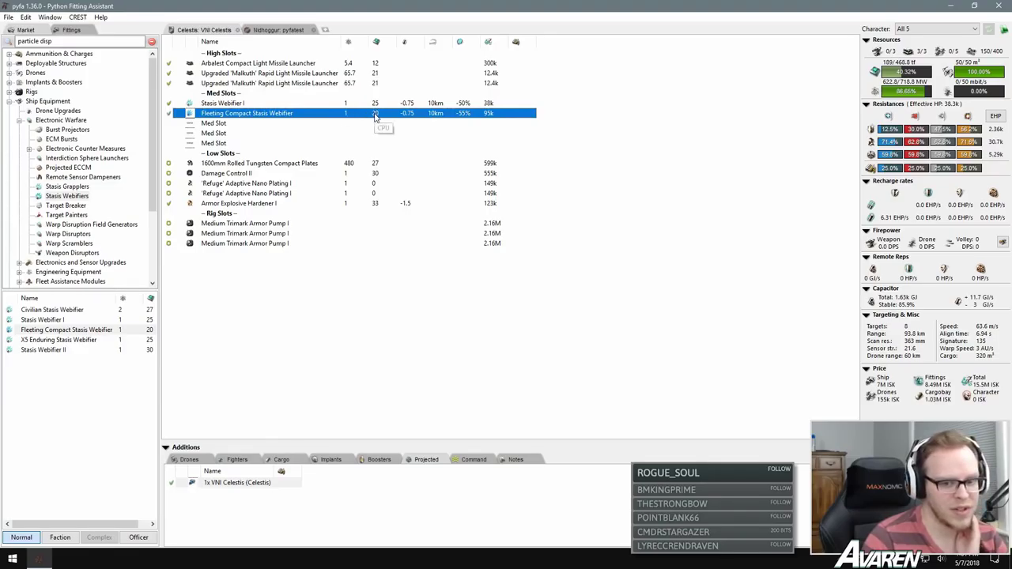
# Step: Fit an X5 Enduring Stasis Webifier, check its capacitor usage, and select Stasis Webifier II in the module list
pyautogui.doubleClick(59, 339)
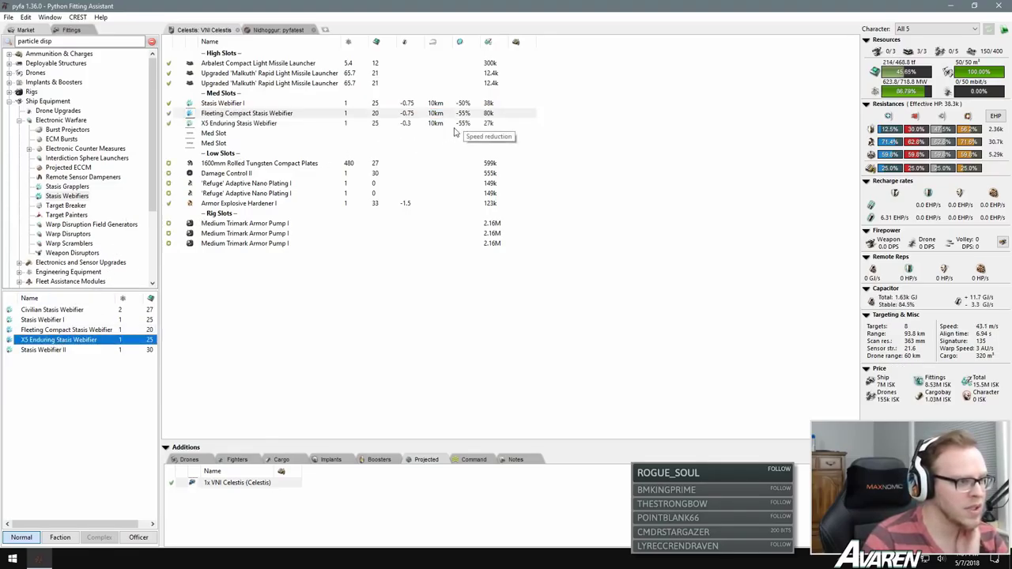
pyautogui.click(408, 126)
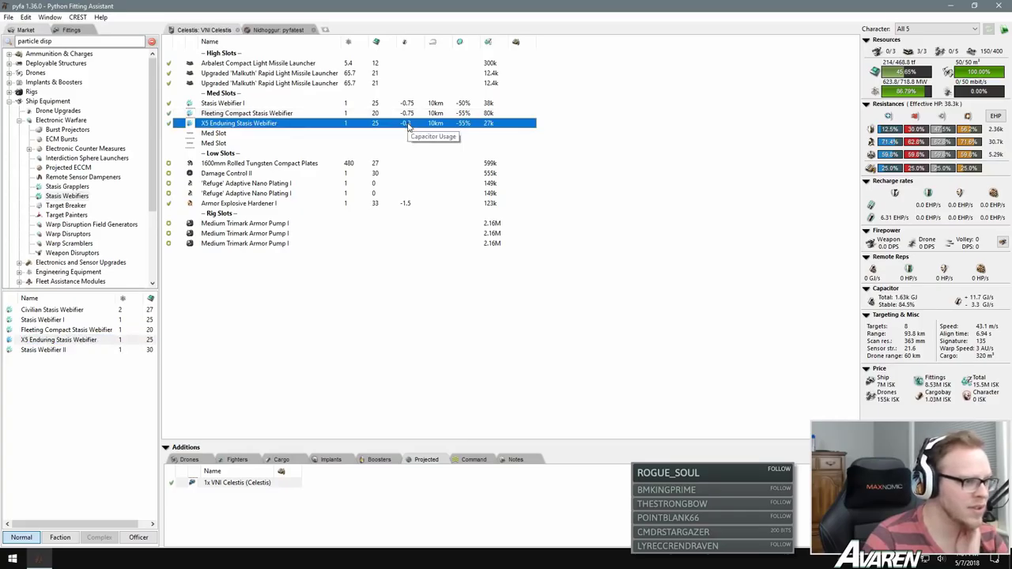
pyautogui.click(47, 352)
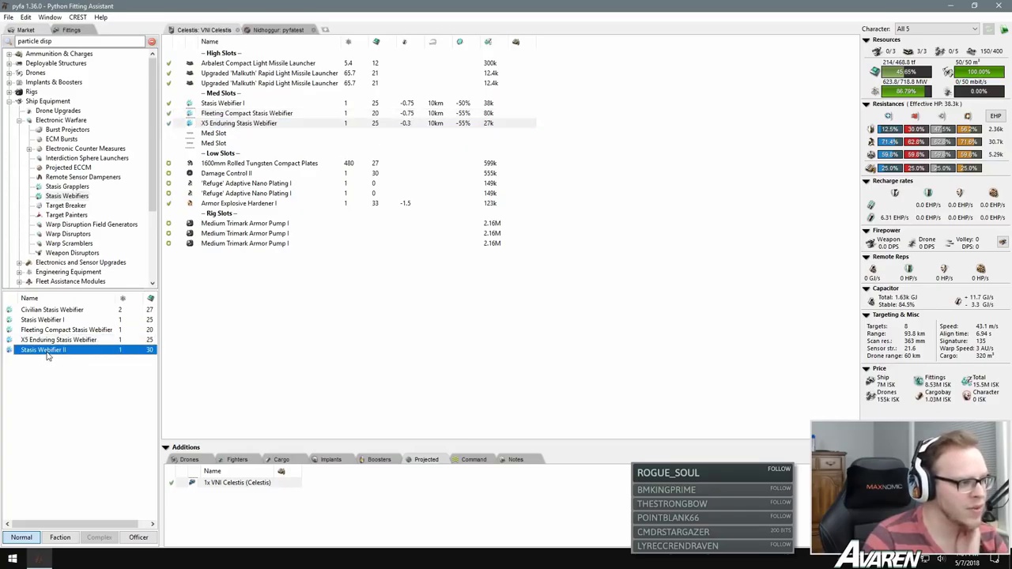
# Step: Fit a Stasis Webifier II to an empty med slot and compare its stats with the X5 Enduring Stasis Webifier
pyautogui.moveTo(46, 353); pyautogui.dragTo(248, 138)
pyautogui.click(376, 136)
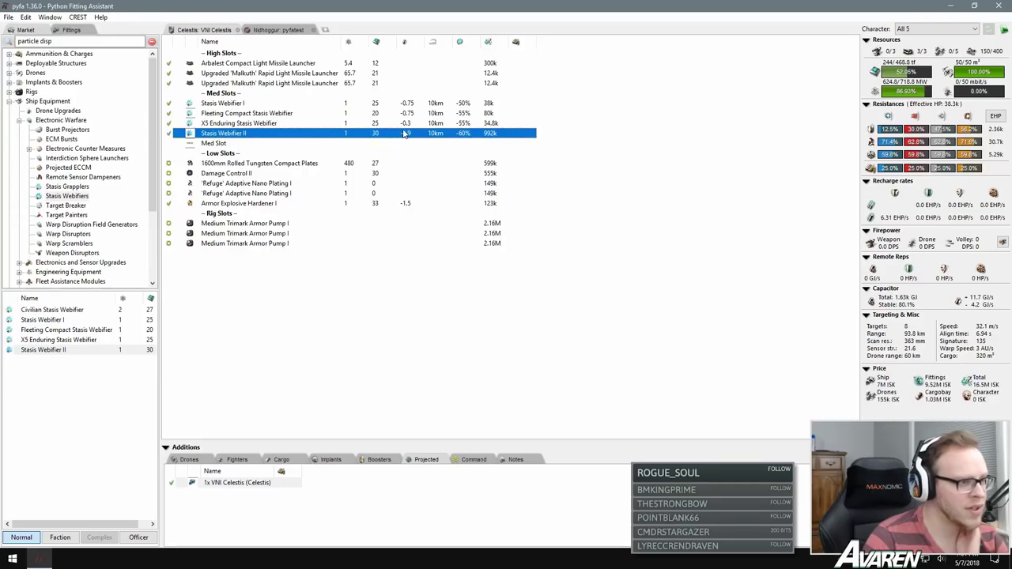
pyautogui.click(473, 124)
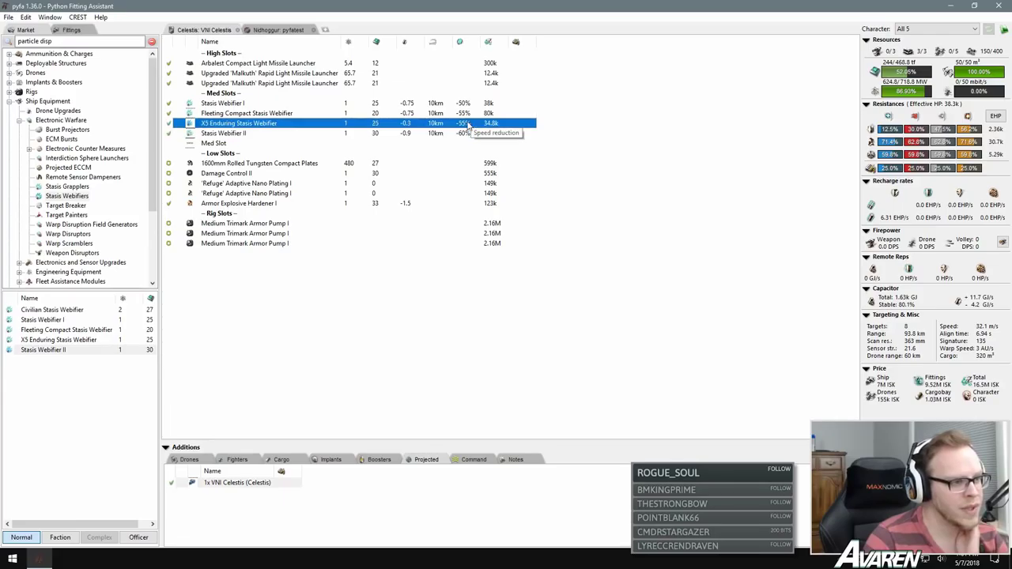
pyautogui.click(468, 133)
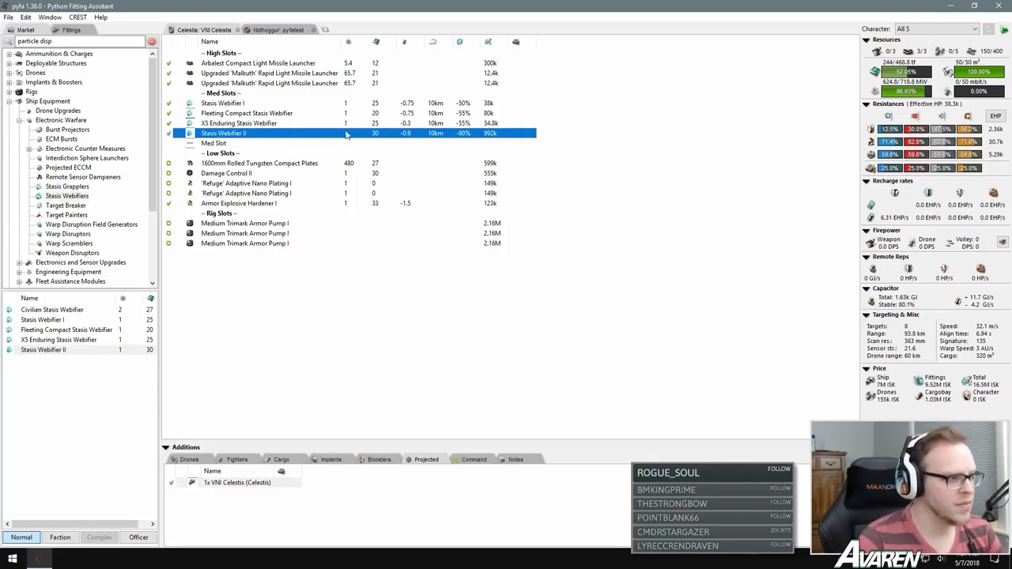
# Step: Remove the Stasis Webifier II, X5 Enduring Stasis Webifier and Fleeting Compact Stasis Webifier from the med slots
pyautogui.doubleClick(243, 131)
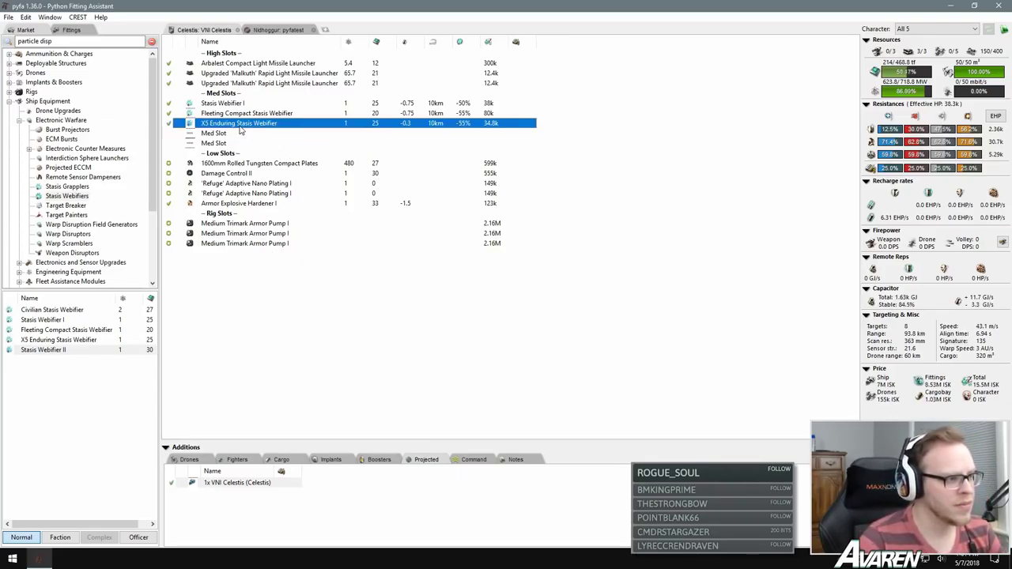
pyautogui.doubleClick(243, 125)
pyautogui.doubleClick(239, 113)
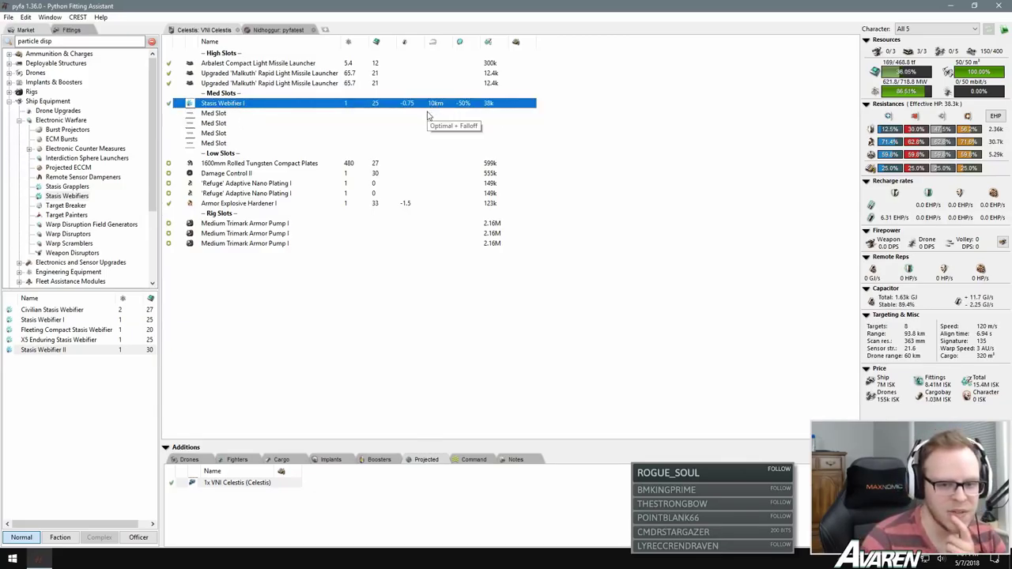
# Step: Refit a Stasis Webifier II to check its range, and clear both it and the Stasis Webifier I from the med slots
pyautogui.doubleClick(43, 349)
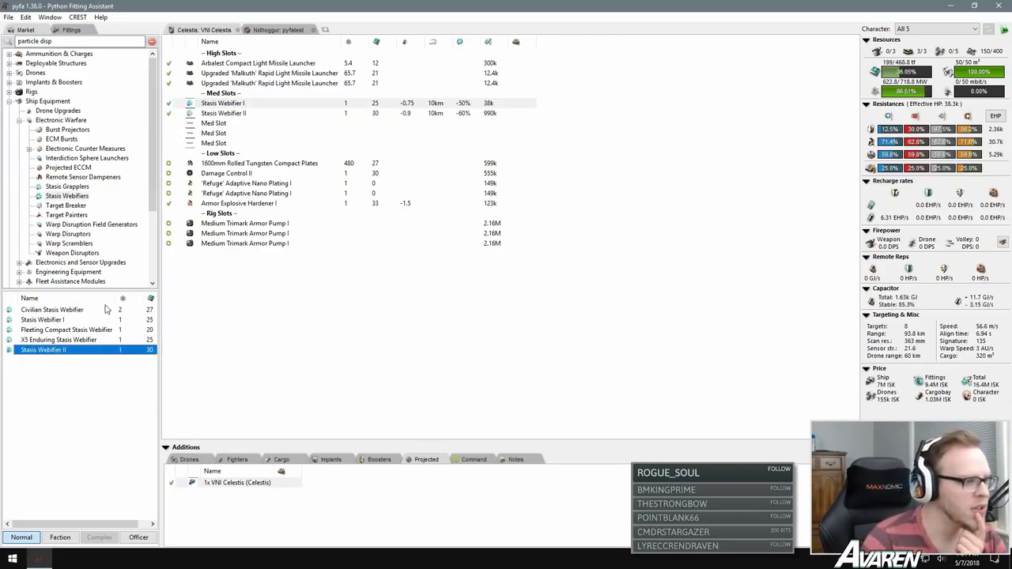
pyautogui.click(431, 112)
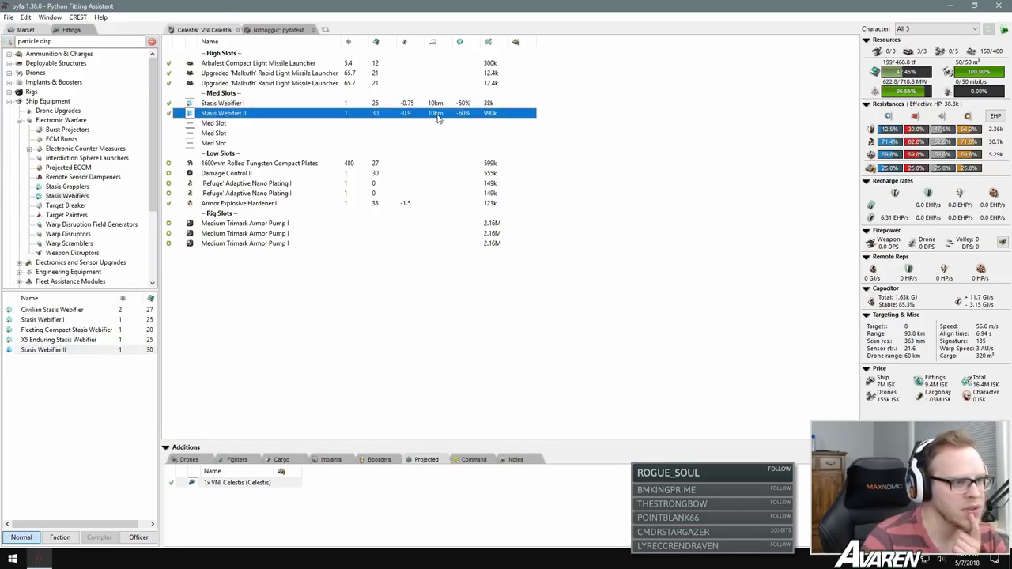
pyautogui.click(255, 104)
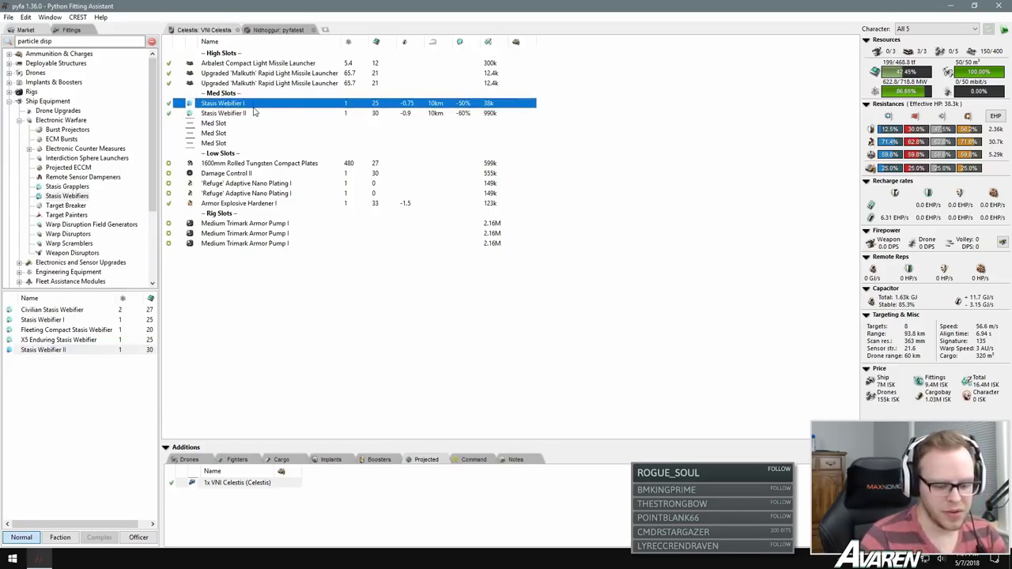
pyautogui.press('Delete')
pyautogui.click(254, 113)
pyautogui.press('Delete')
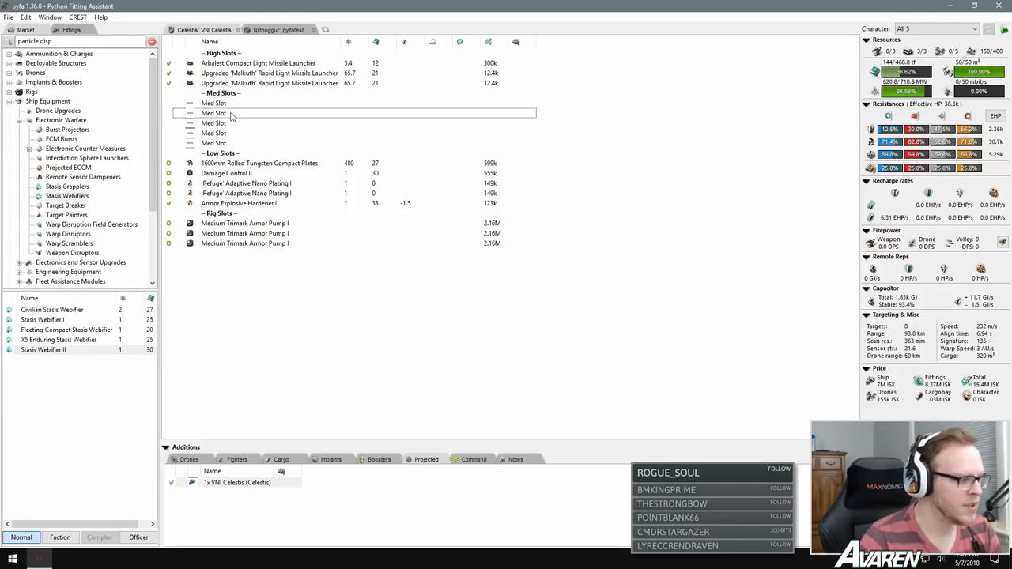
# Step: Fit one Stasis Webifier I and one Stasis Webifier II to the empty med slots
pyautogui.click(67, 538)
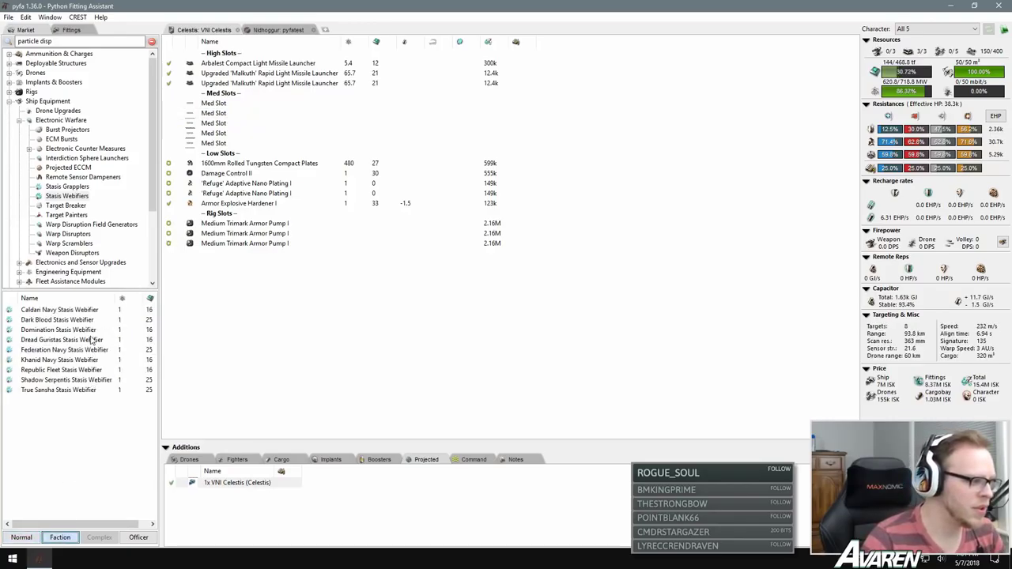
pyautogui.click(22, 537)
pyautogui.doubleClick(78, 320)
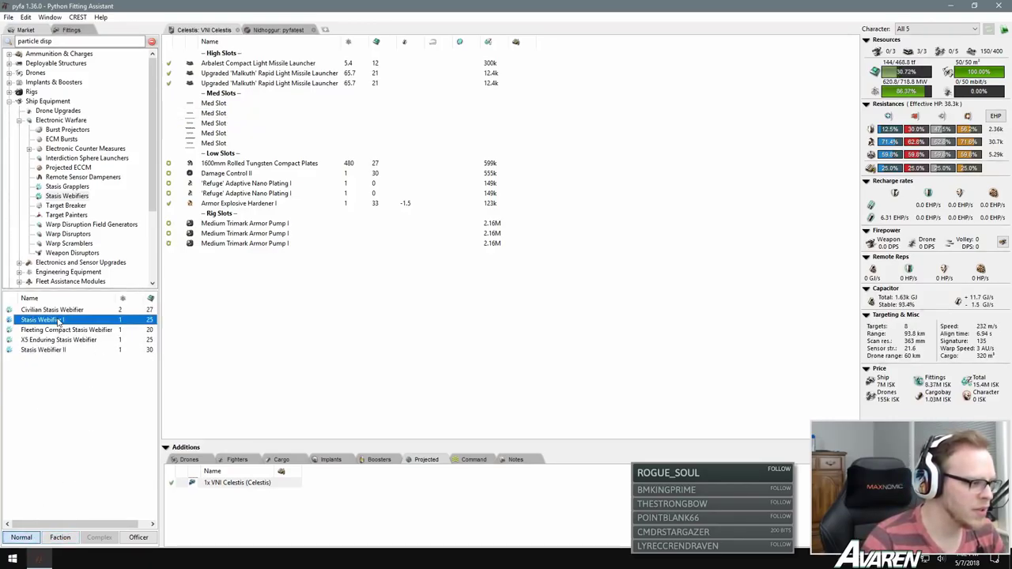
pyautogui.doubleClick(64, 349)
# Step: Add the faction Federation Navy and True Sansha Stasis Webifiers to the med slots and compare their ranges
pyautogui.click(60, 537)
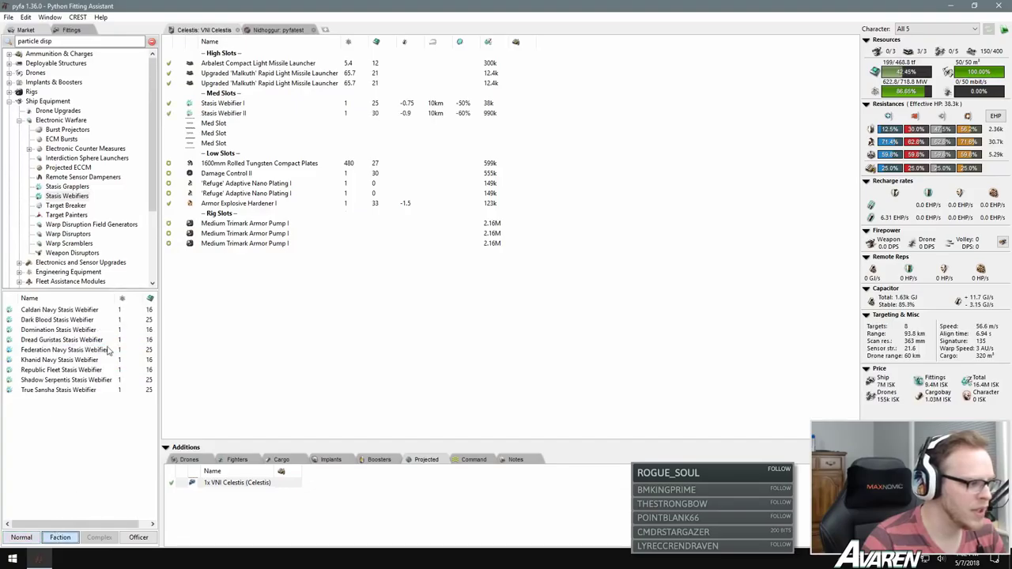
pyautogui.doubleClick(67, 349)
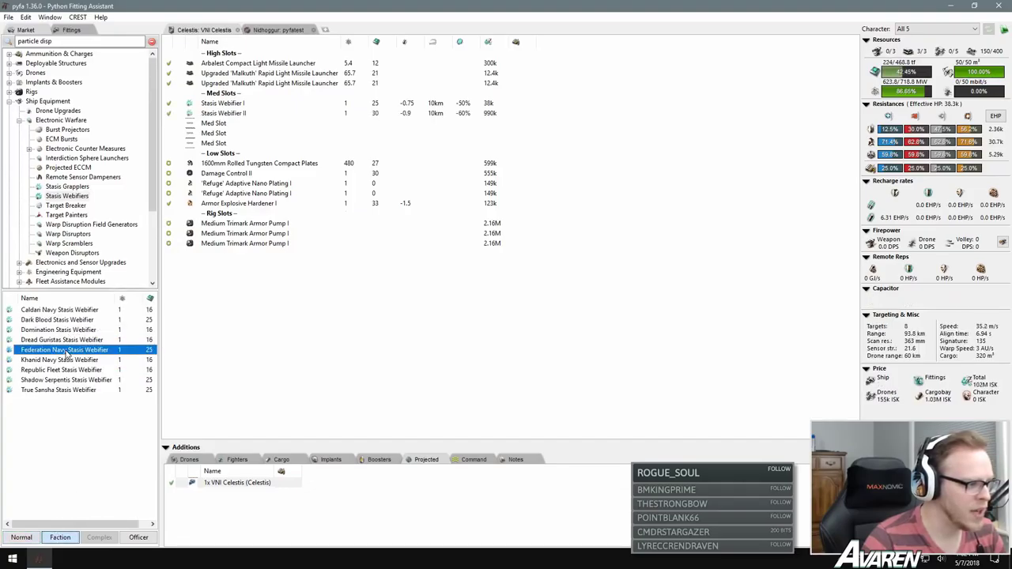
pyautogui.click(69, 391)
pyautogui.doubleClick(70, 391)
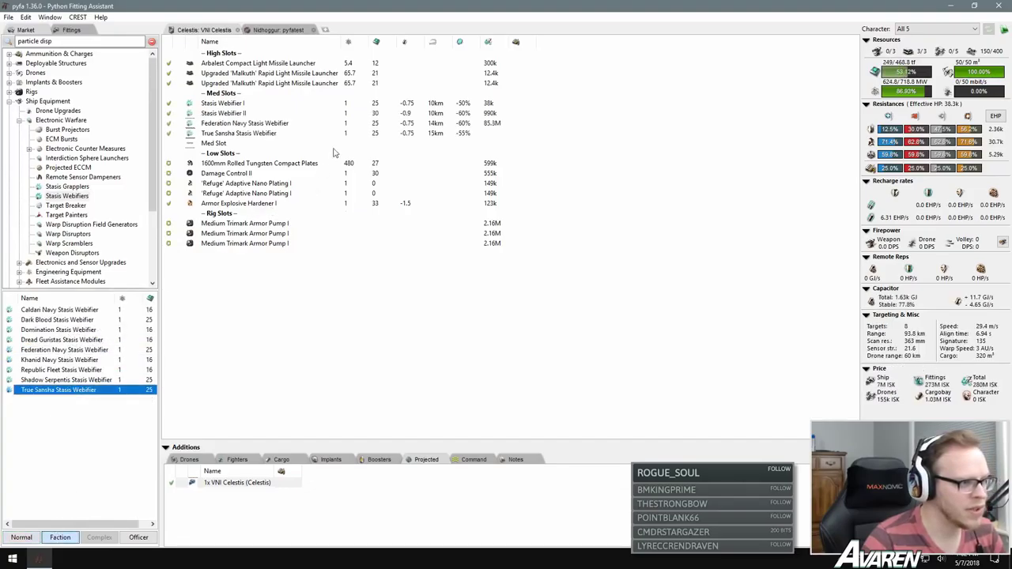
pyautogui.click(437, 124)
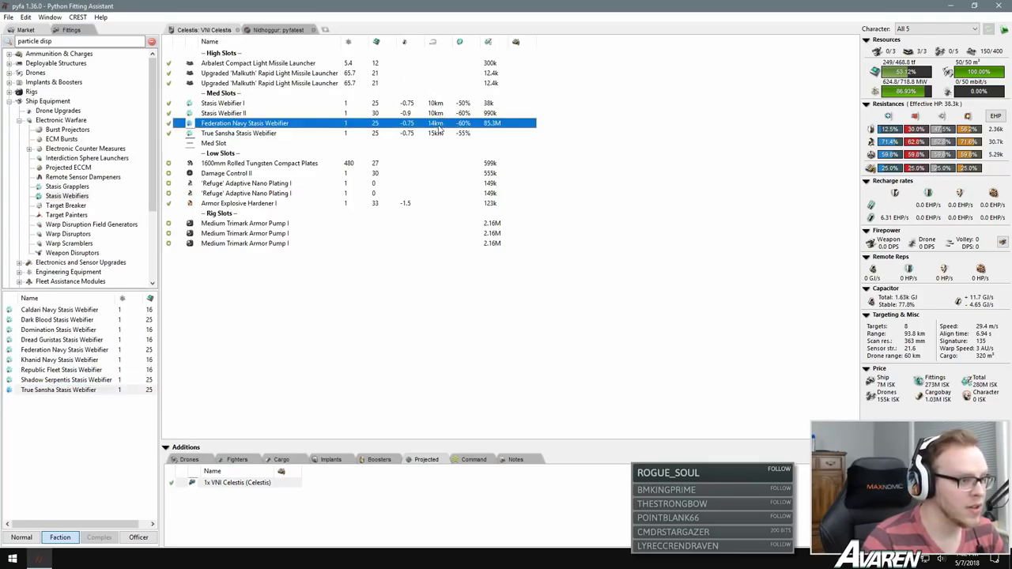
pyautogui.click(438, 134)
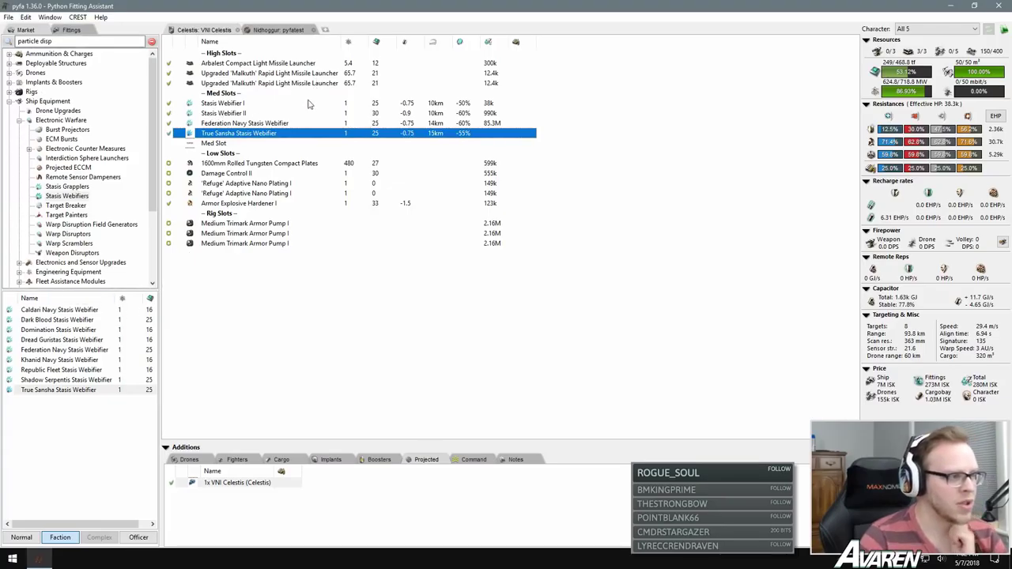
# Step: Remove all four stasis webifiers from the med slots
pyautogui.press('Delete')
pyautogui.click(267, 125)
pyautogui.press('Delete')
pyautogui.press('Delete')
pyautogui.press('Delete')
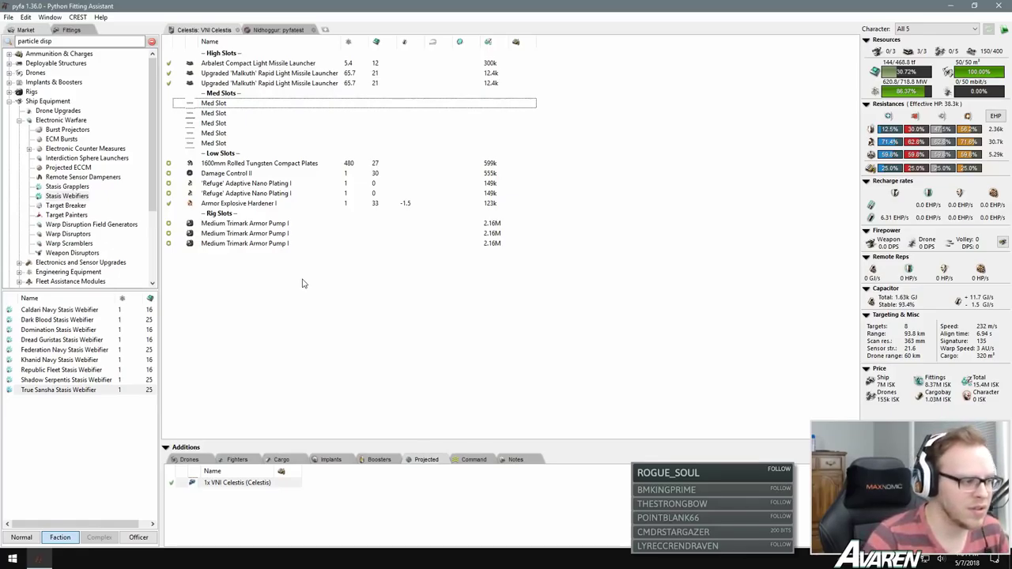
# Step: Open the module stats of the normal Target Spectrum Breaker and read in its description which ship classes can fit it
pyautogui.click(24, 541)
pyautogui.click(70, 205)
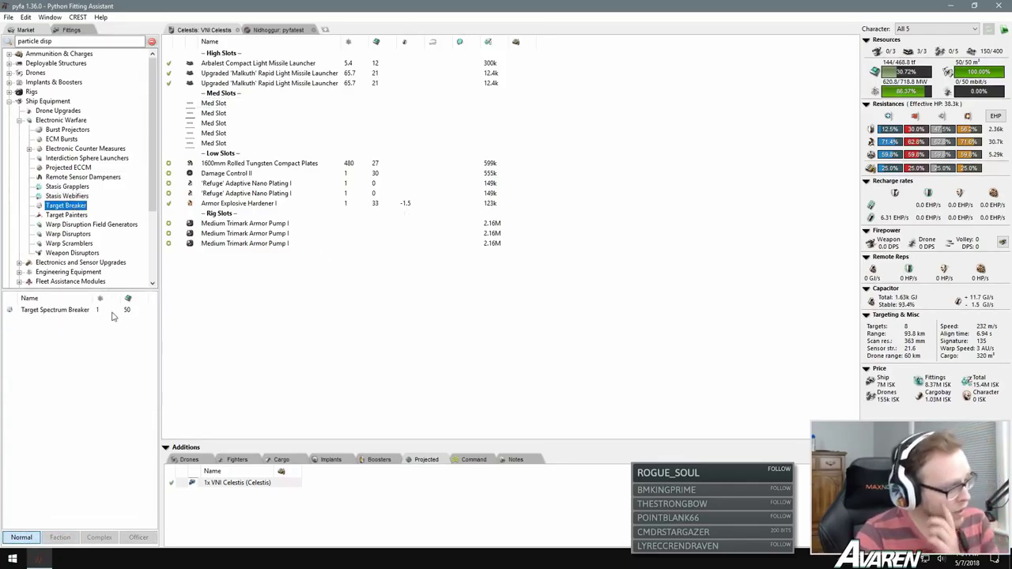
pyautogui.click(57, 313)
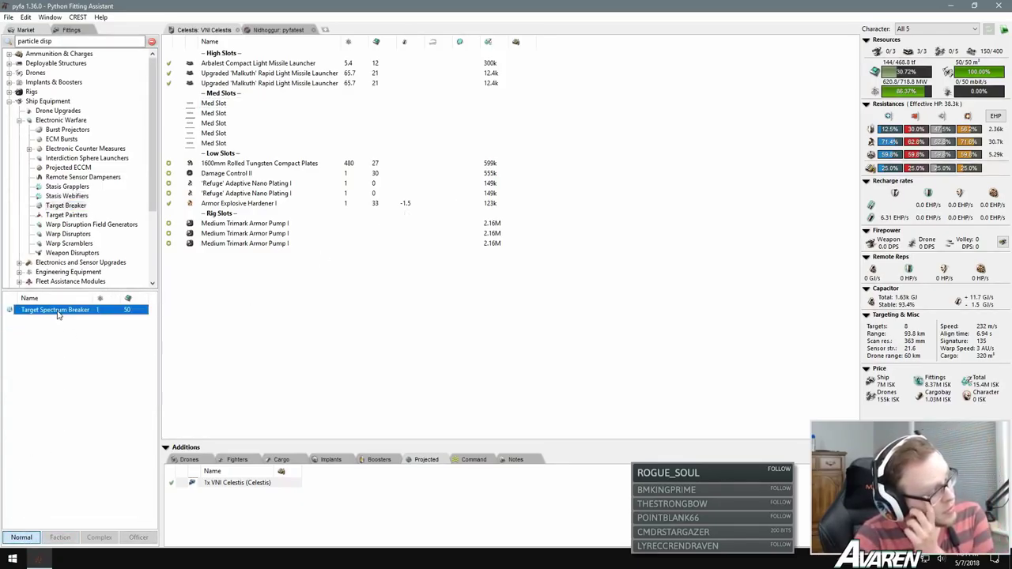
pyautogui.rightClick(56, 314)
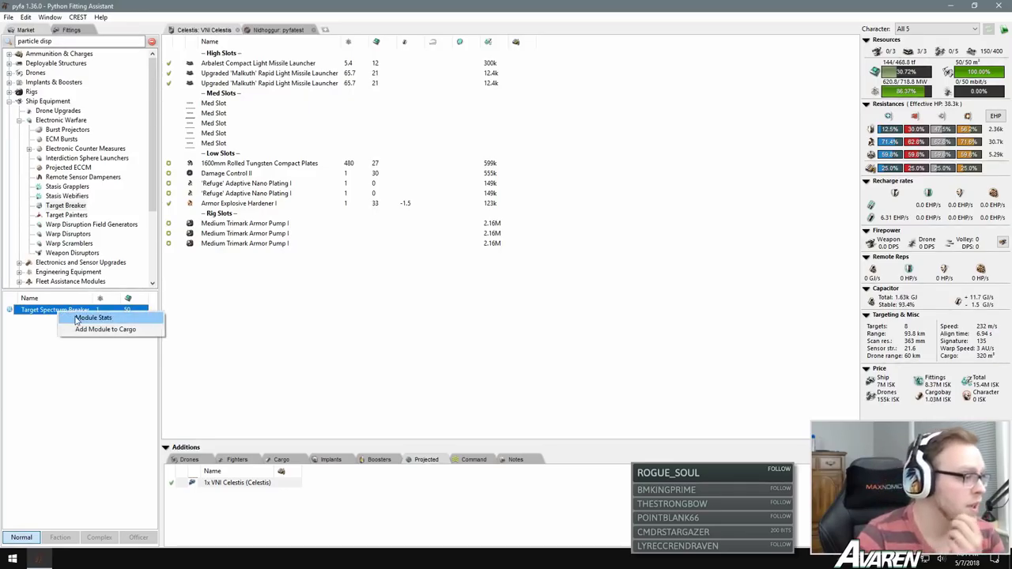
pyautogui.click(77, 317)
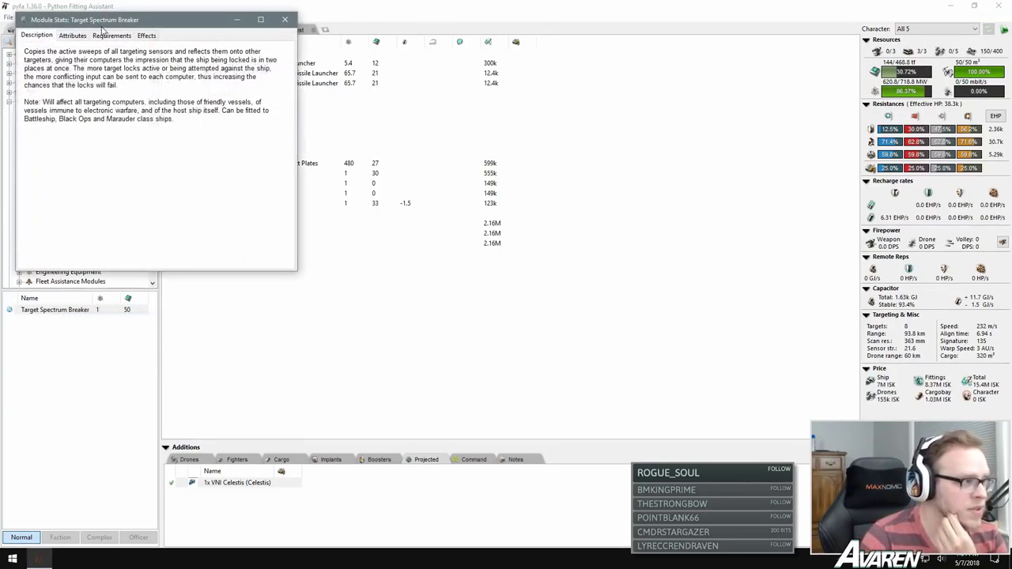
pyautogui.moveTo(130, 20); pyautogui.dragTo(368, 50)
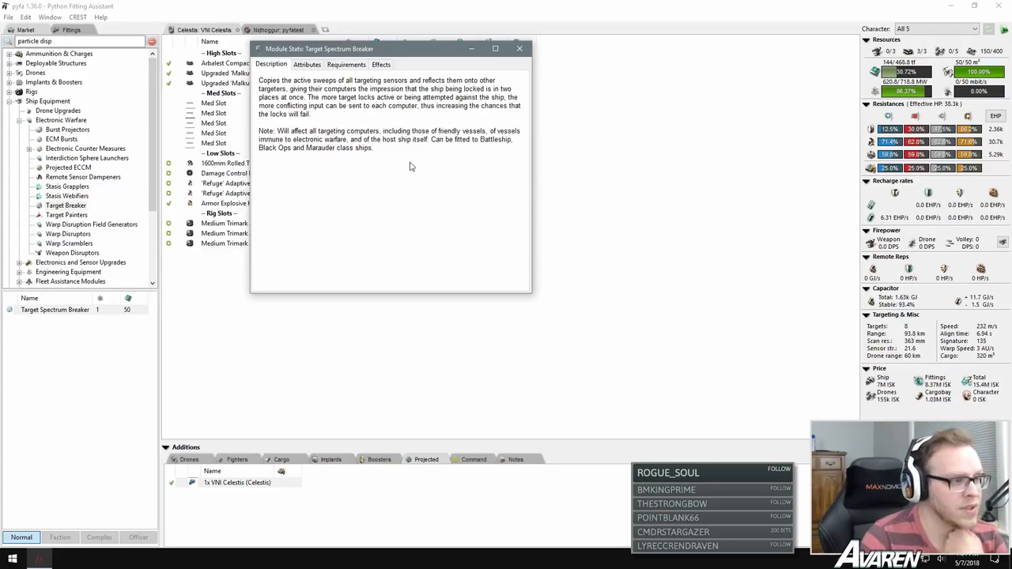
pyautogui.moveTo(430, 139); pyautogui.dragTo(455, 149)
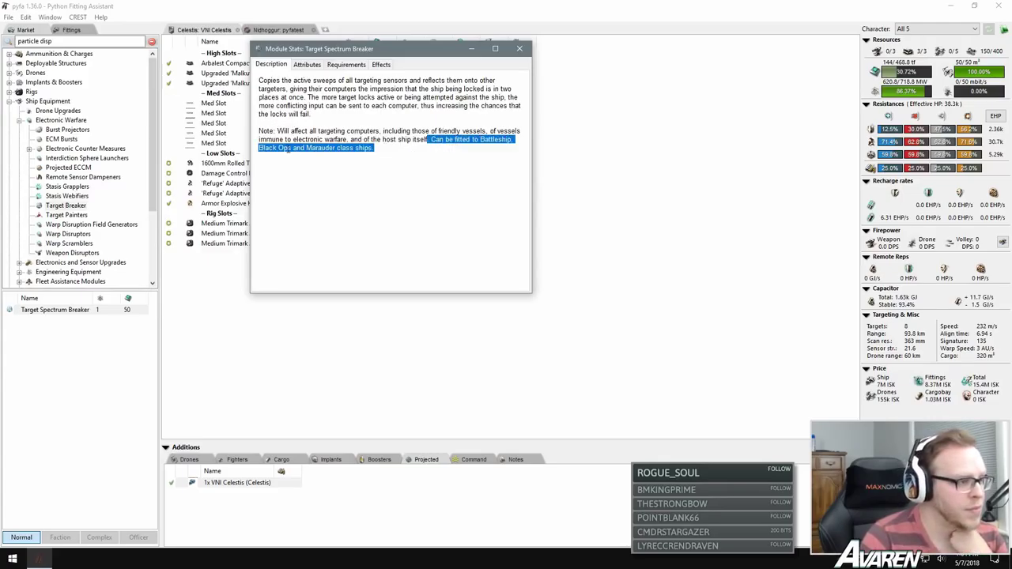
pyautogui.click(288, 149)
pyautogui.moveTo(288, 149); pyautogui.dragTo(335, 149)
pyautogui.click(260, 160)
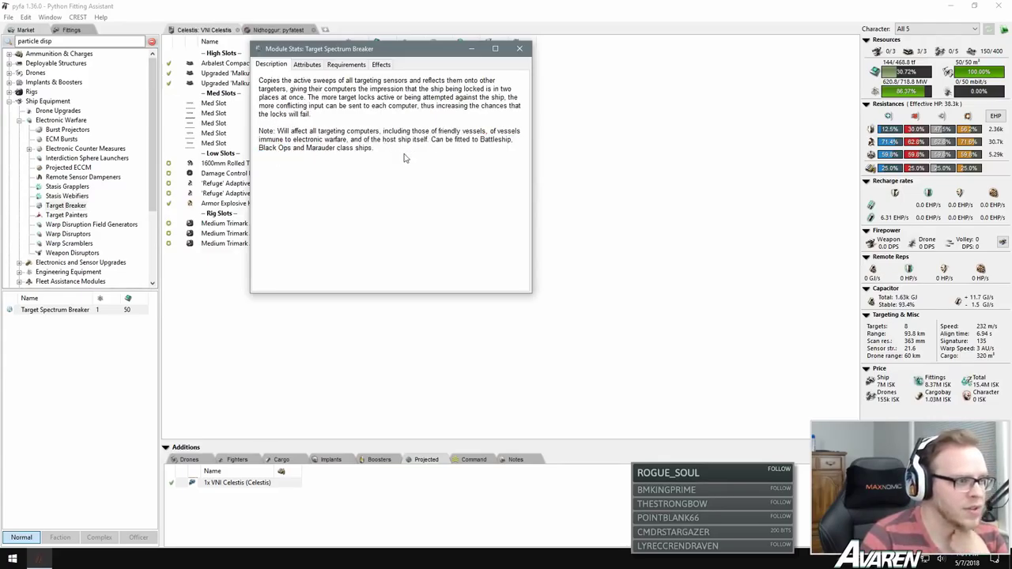
# Step: Examine the Target Spectrum Breaker's attributes, including its scan resolution bonus and activation duration
pyautogui.click(315, 64)
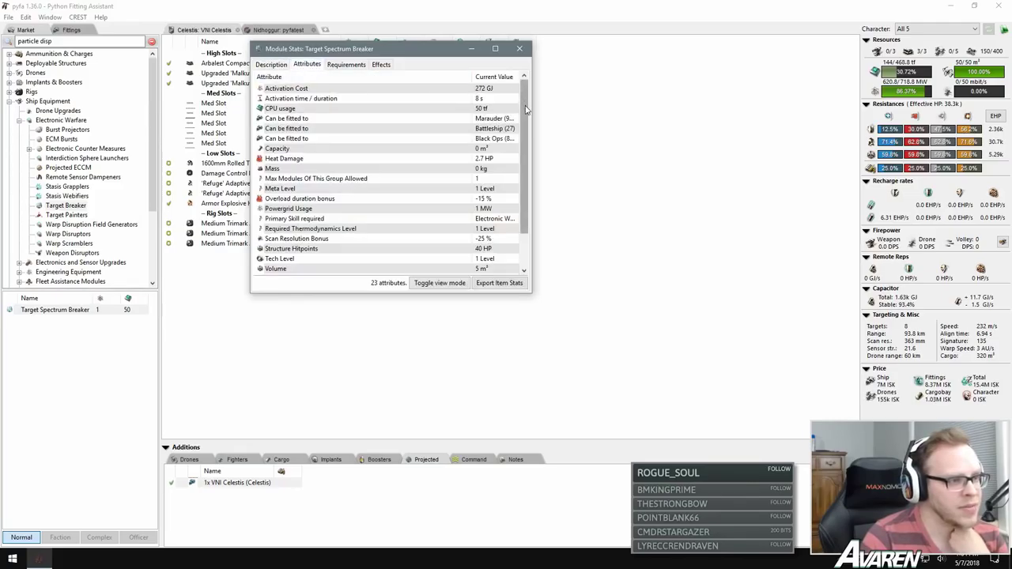
pyautogui.scroll(-2, 526, 108)
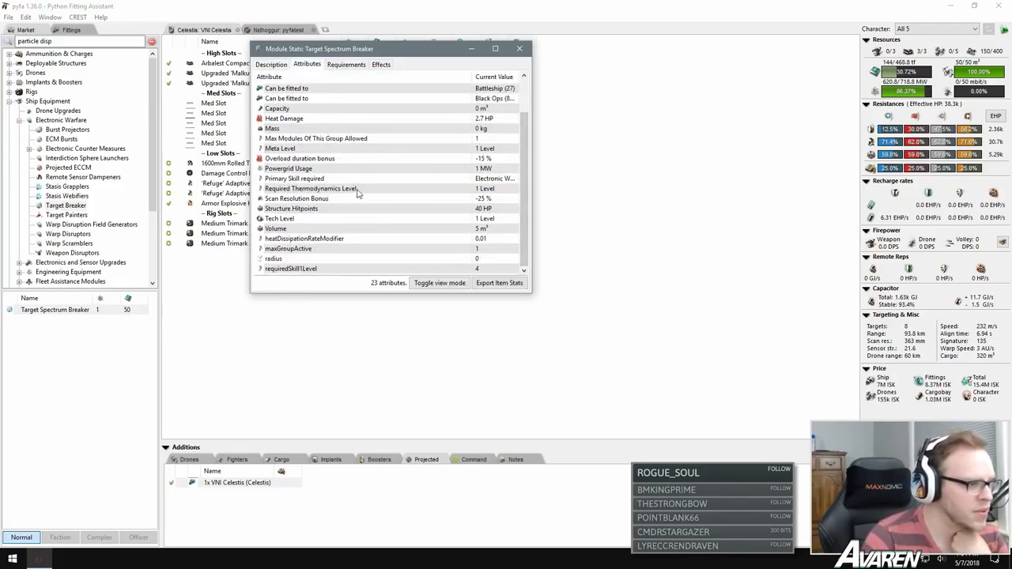
pyautogui.click(337, 168)
pyautogui.click(336, 199)
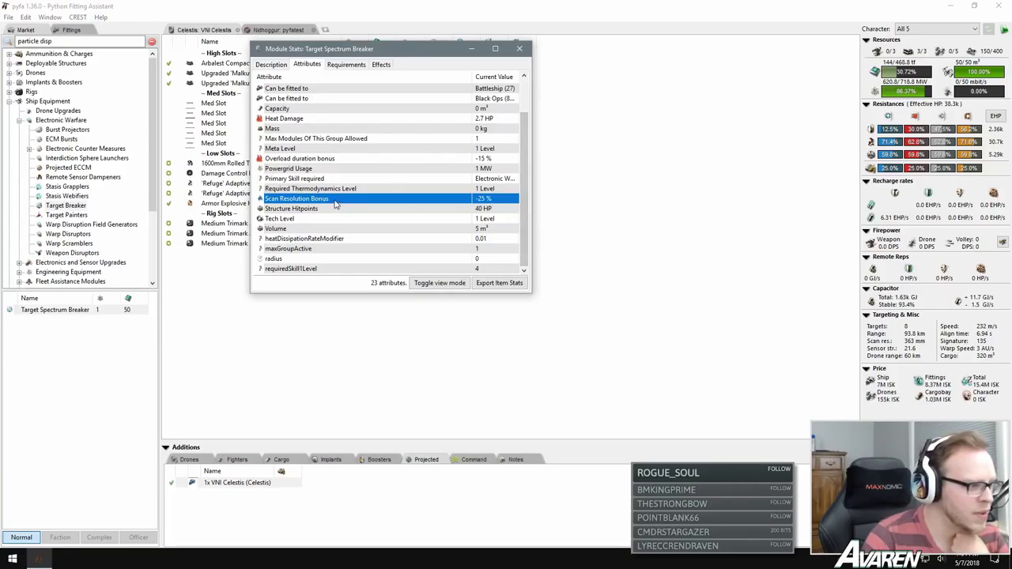
pyautogui.moveTo(521, 212); pyautogui.dragTo(521, 184)
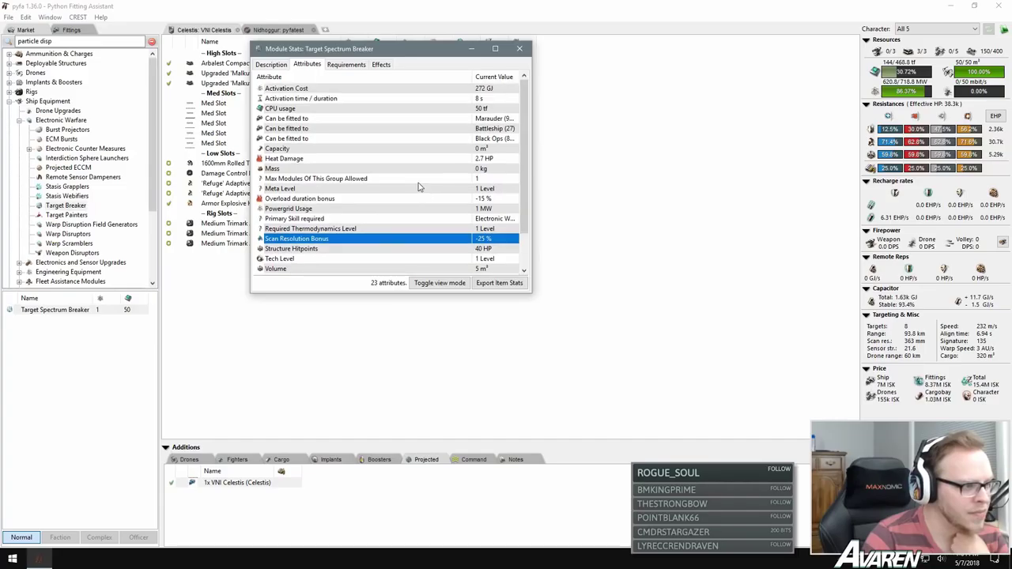
pyautogui.moveTo(525, 146); pyautogui.dragTo(324, 192)
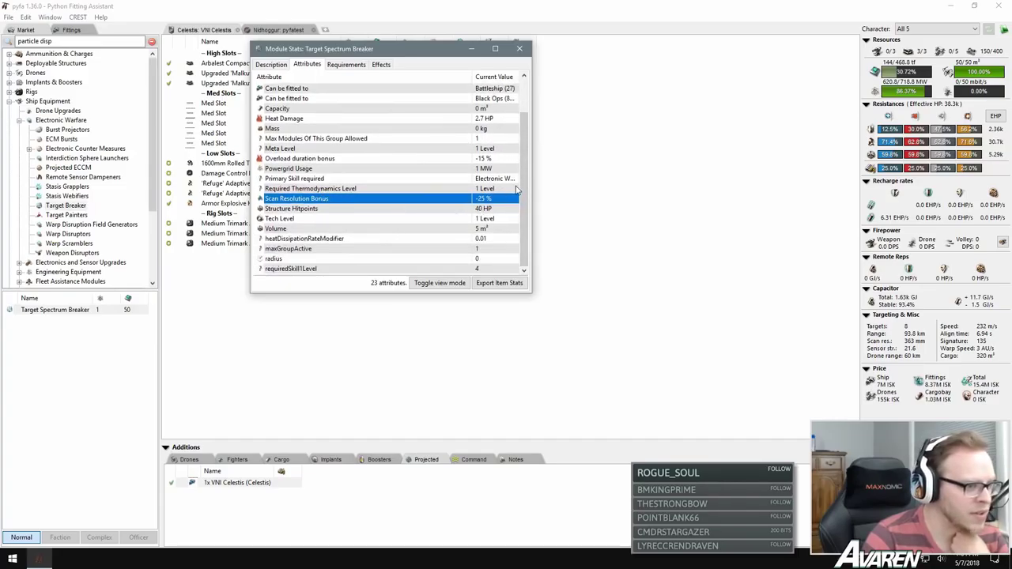
pyautogui.moveTo(520, 191); pyautogui.dragTo(523, 147)
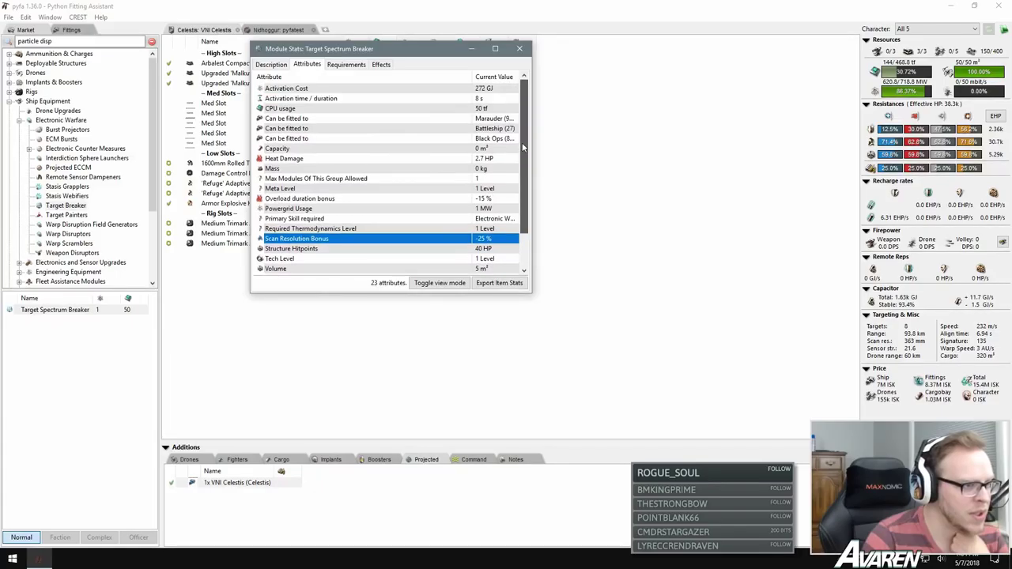
pyautogui.click(315, 100)
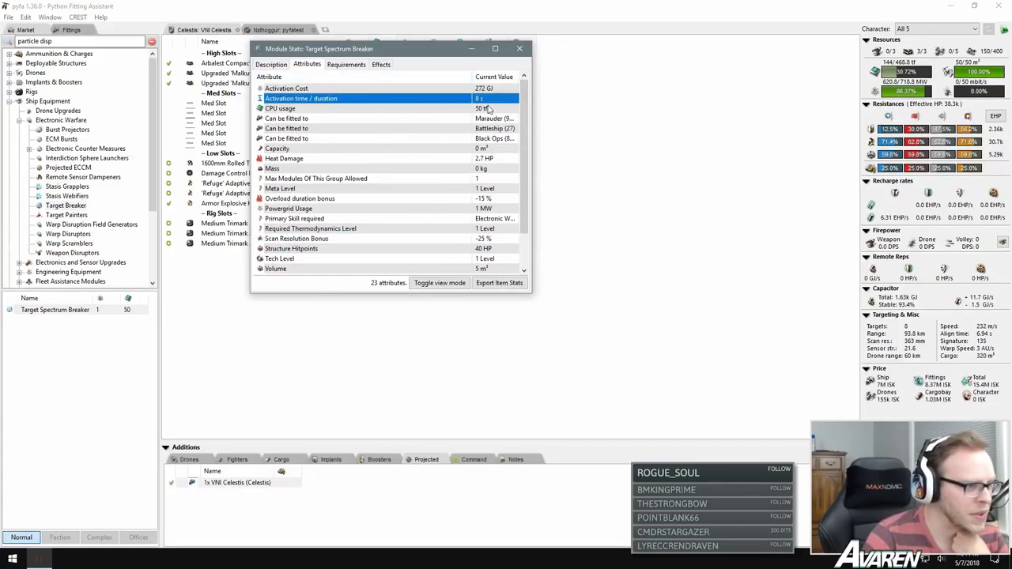
pyautogui.moveTo(524, 129); pyautogui.dragTo(527, 146)
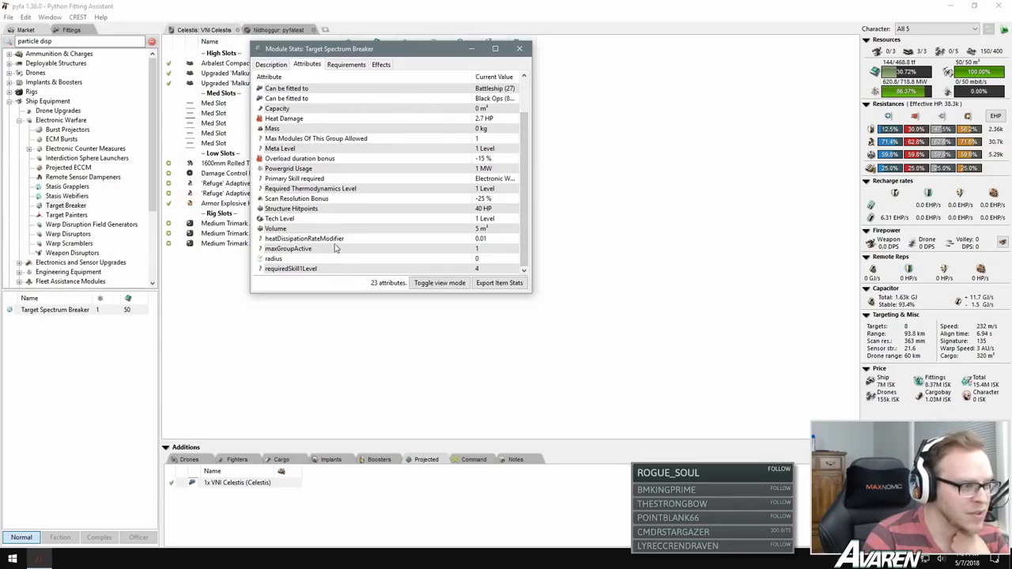
# Step: Reread the Target Spectrum Breaker's description of how the number of target locks affects its chance of breaking them
pyautogui.click(262, 66)
pyautogui.moveTo(318, 118); pyautogui.dragTo(342, 96)
pyautogui.click(273, 78)
pyautogui.click(328, 123)
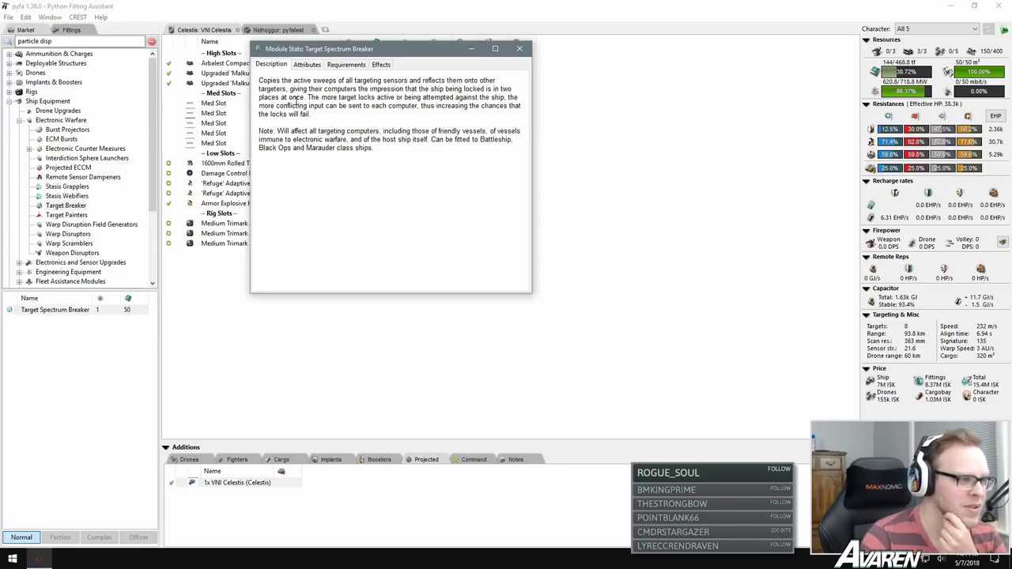
pyautogui.moveTo(321, 96); pyautogui.dragTo(437, 97)
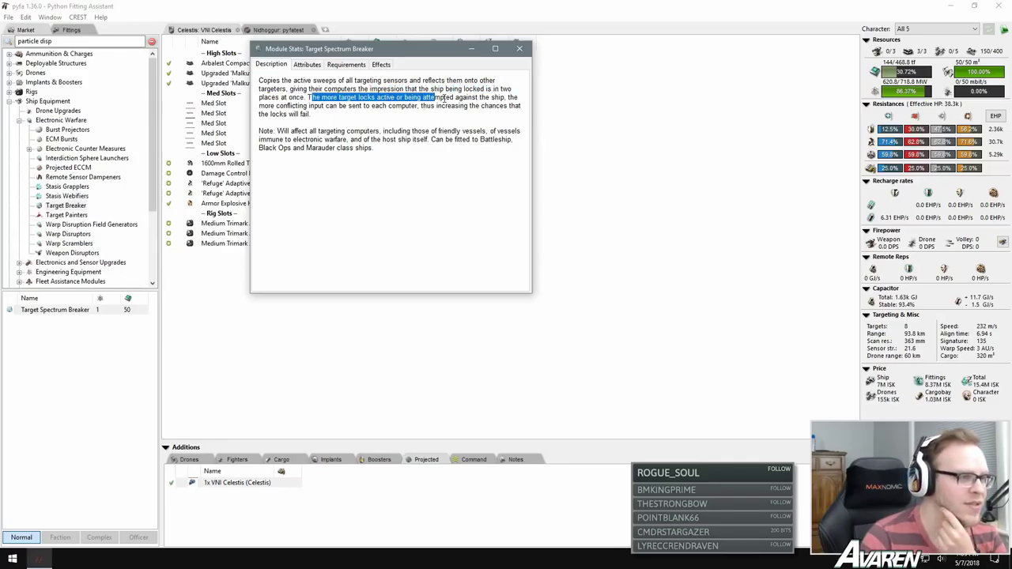
pyautogui.click(452, 96)
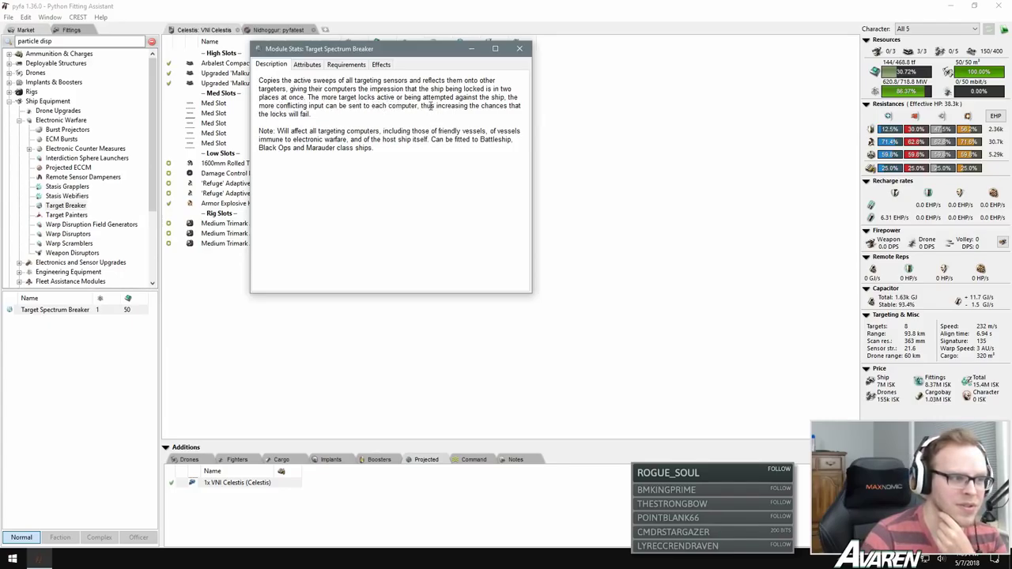
# Step: Go over the opening paragraph of the Target Spectrum Breaker's description, covering reflected sensor sweeps and failing target locks
pyautogui.moveTo(419, 106); pyautogui.dragTo(357, 116)
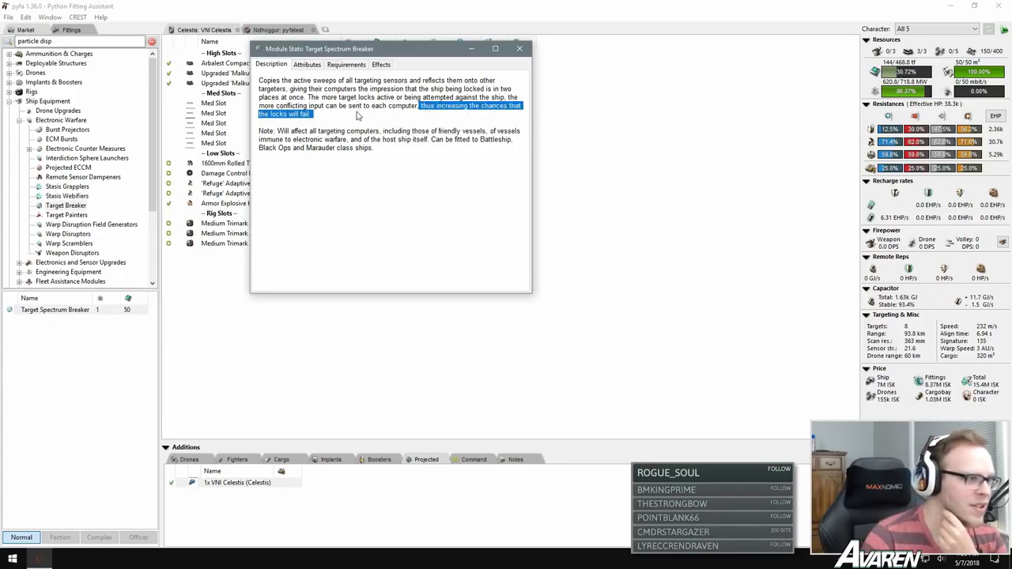
pyautogui.click(357, 115)
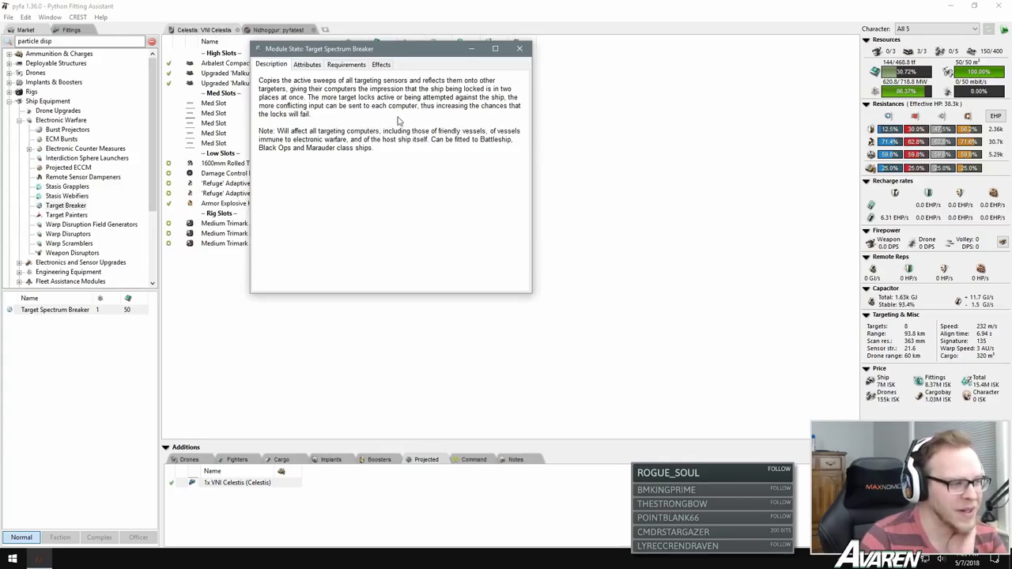
pyautogui.tripleClick(393, 143)
pyautogui.click(368, 140)
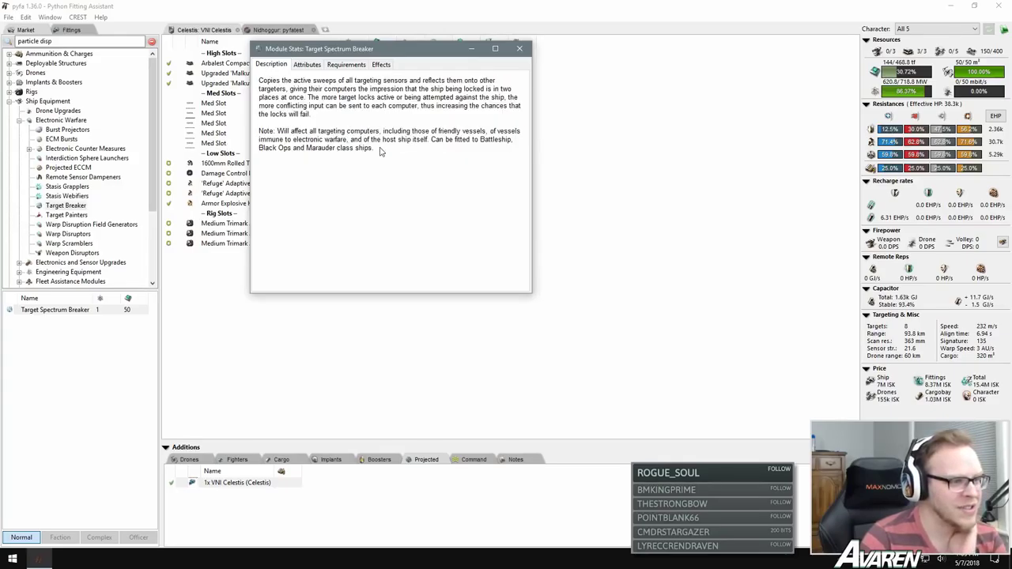
pyautogui.moveTo(334, 118); pyautogui.dragTo(259, 80)
pyautogui.click(261, 83)
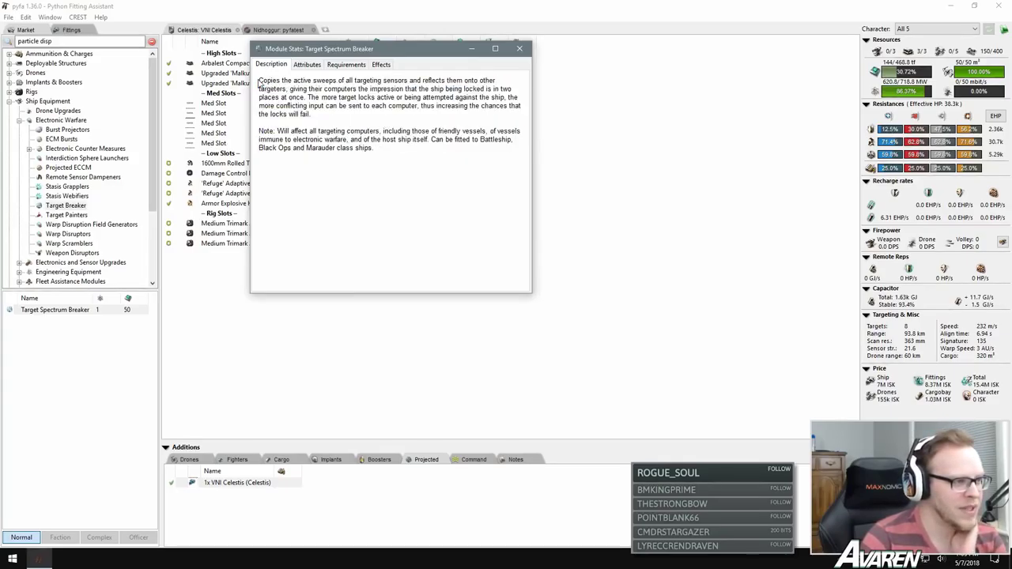
pyautogui.moveTo(326, 122); pyautogui.dragTo(258, 80)
pyautogui.click(298, 96)
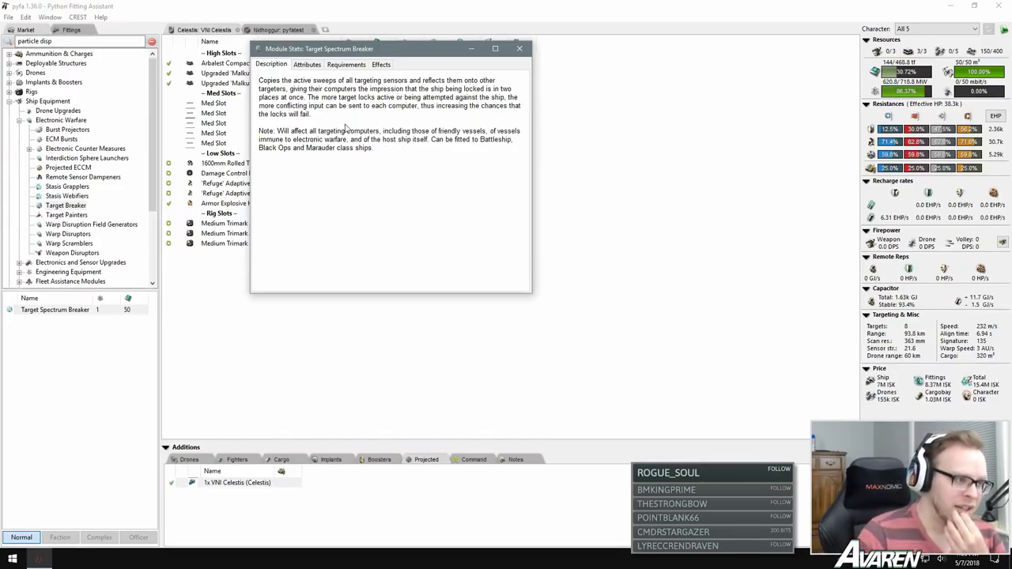
pyautogui.moveTo(320, 117); pyautogui.dragTo(259, 77)
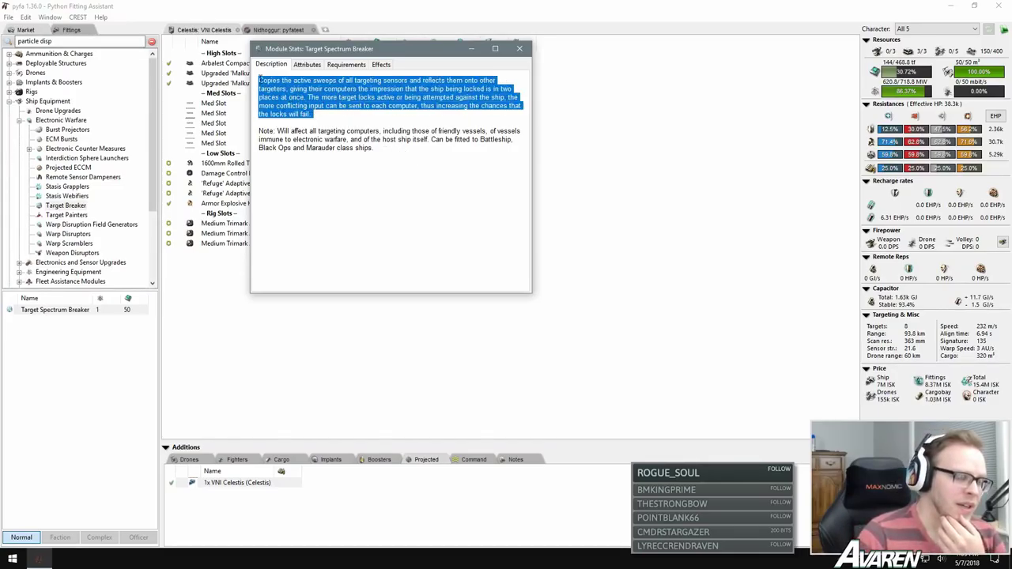
pyautogui.click(259, 76)
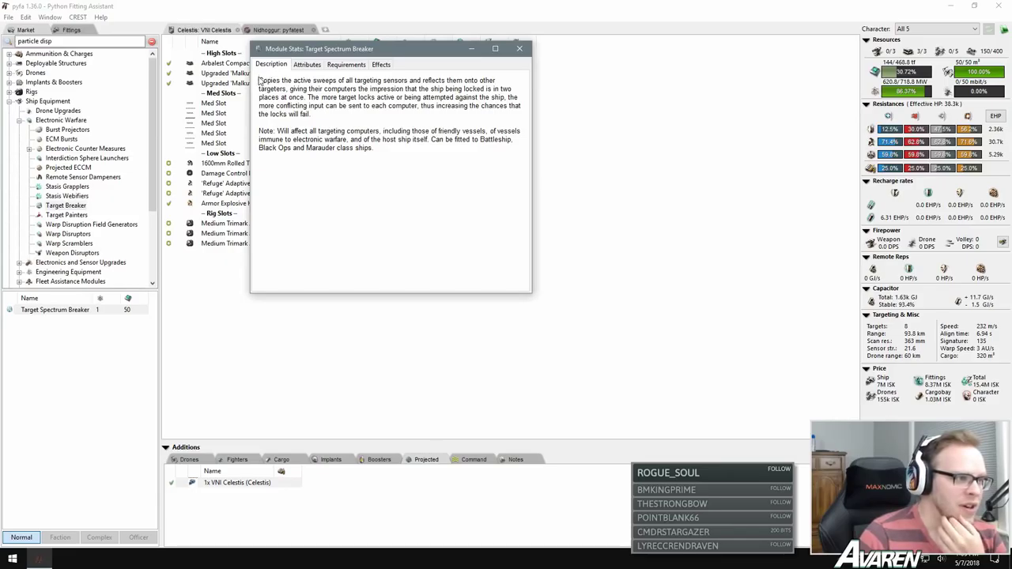
pyautogui.moveTo(259, 77); pyautogui.dragTo(332, 117)
pyautogui.click(333, 117)
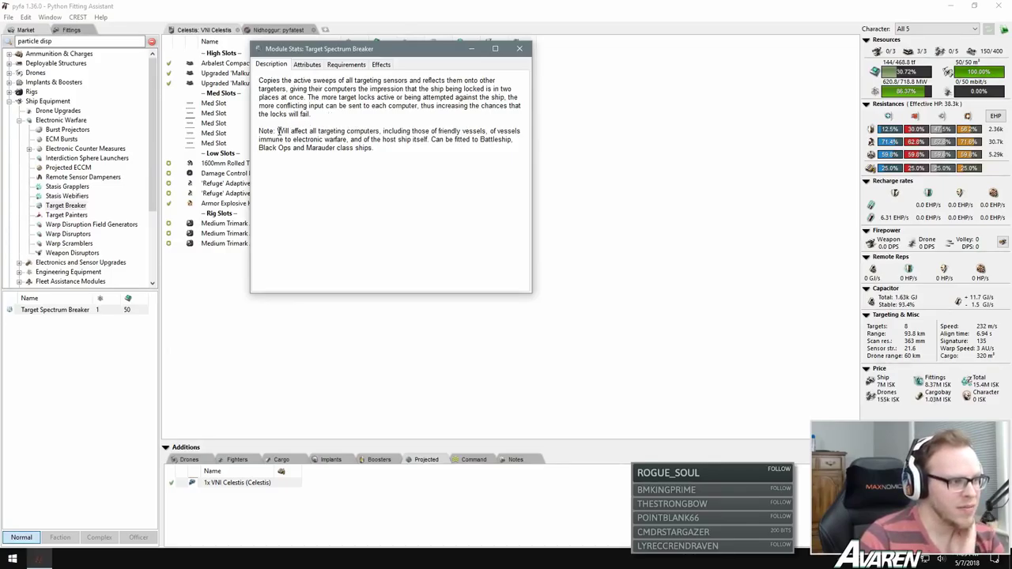
# Step: Read the description's note on whose targeting computers the Target Spectrum Breaker affects, including friendly vessels and the host ship
pyautogui.moveTo(278, 131); pyautogui.dragTo(486, 135)
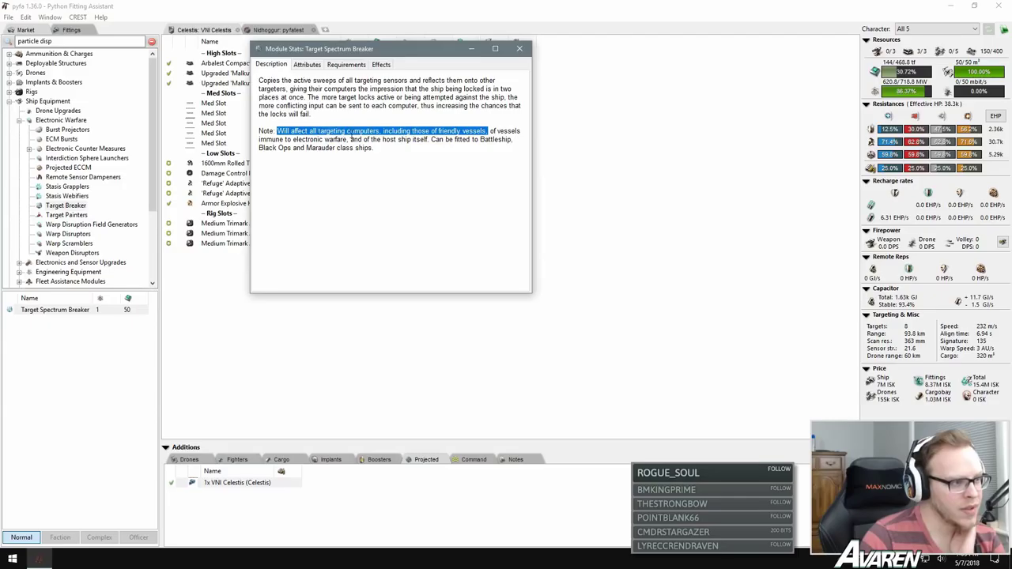
pyautogui.moveTo(361, 140); pyautogui.dragTo(419, 140)
pyautogui.click(433, 139)
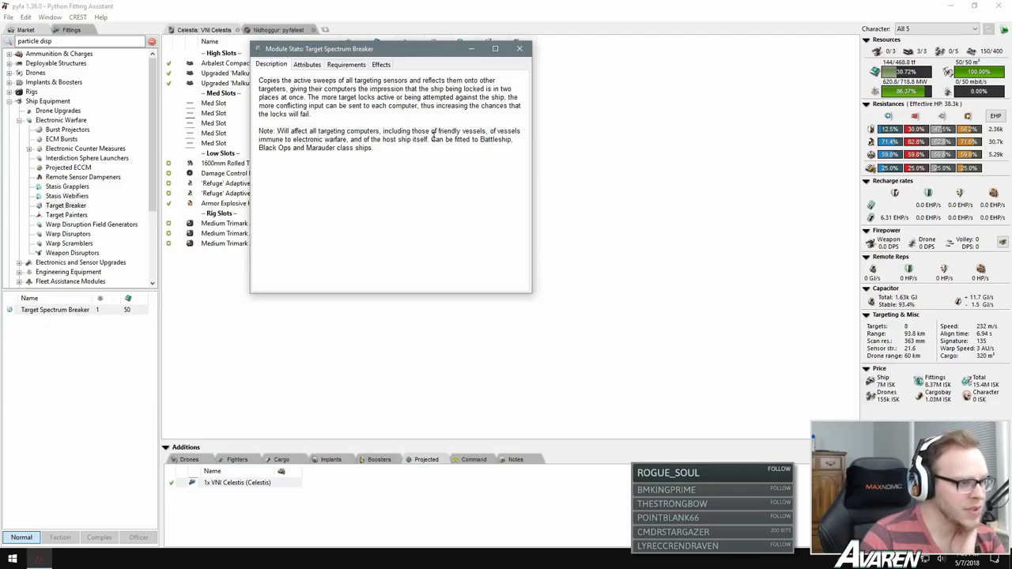
pyautogui.moveTo(485, 131); pyautogui.dragTo(276, 131)
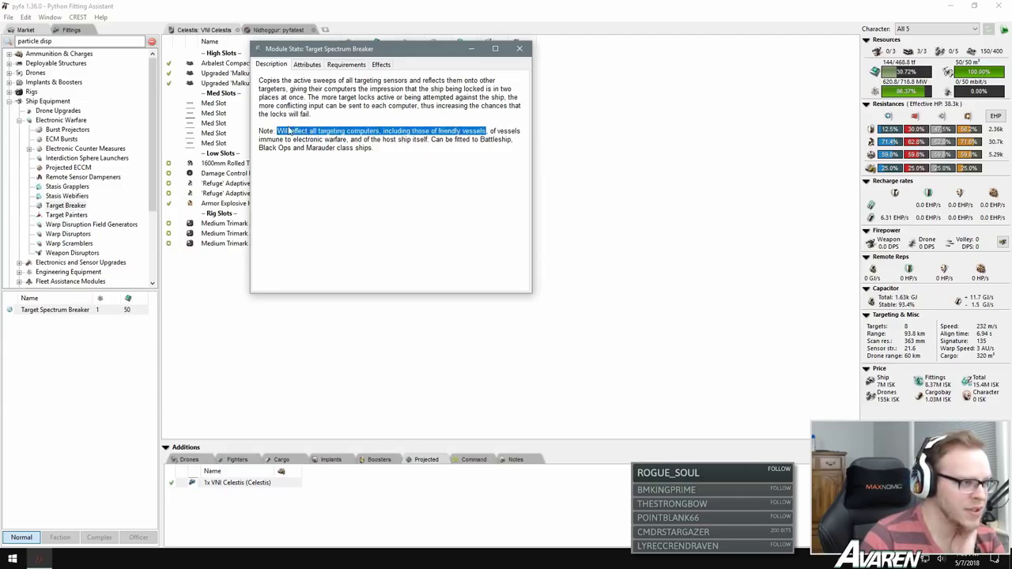
pyautogui.click(399, 141)
pyautogui.moveTo(486, 131); pyautogui.dragTo(276, 131)
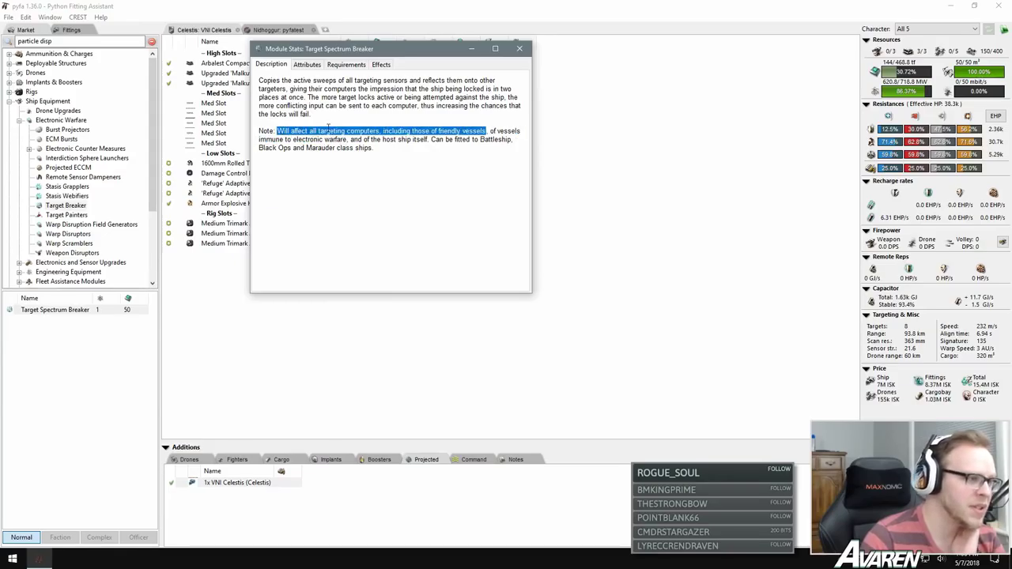
pyautogui.click(376, 123)
pyautogui.moveTo(353, 139)
pyautogui.mouseDown()
pyautogui.moveTo(417, 131)
pyautogui.moveTo(358, 139)
pyautogui.mouseUp()
pyautogui.click(411, 169)
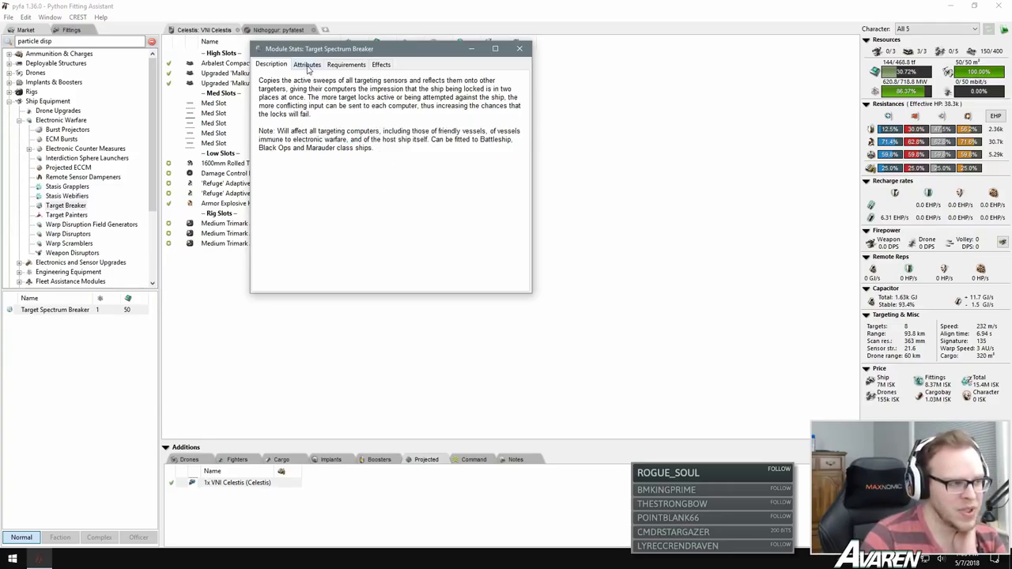
# Step: Check the Target Spectrum Breaker's activation time in its attributes, return to the description and close the module stats
pyautogui.click(306, 64)
pyautogui.click(272, 64)
pyautogui.click(307, 64)
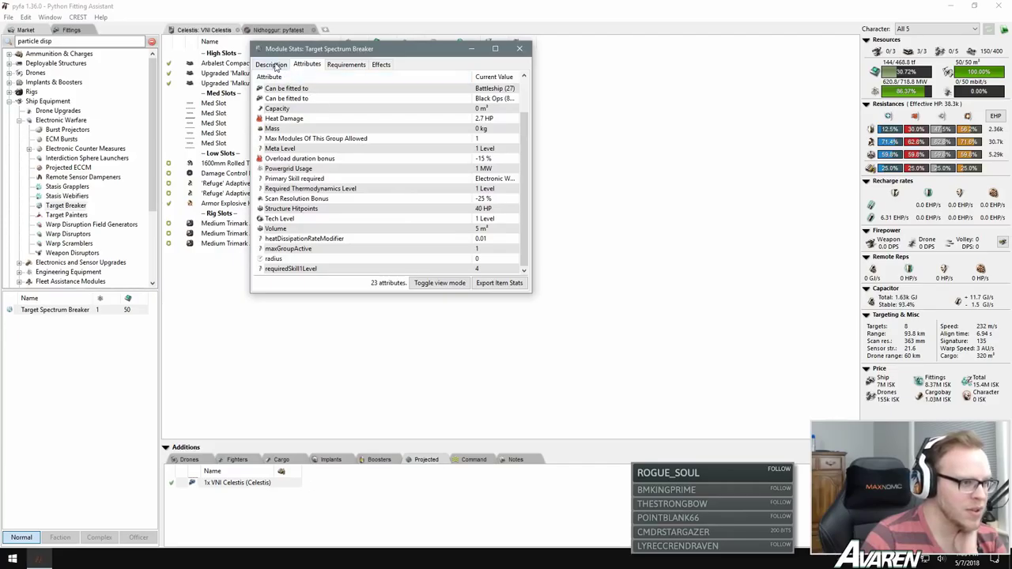
pyautogui.scroll(2, 442, 198)
pyautogui.click(478, 100)
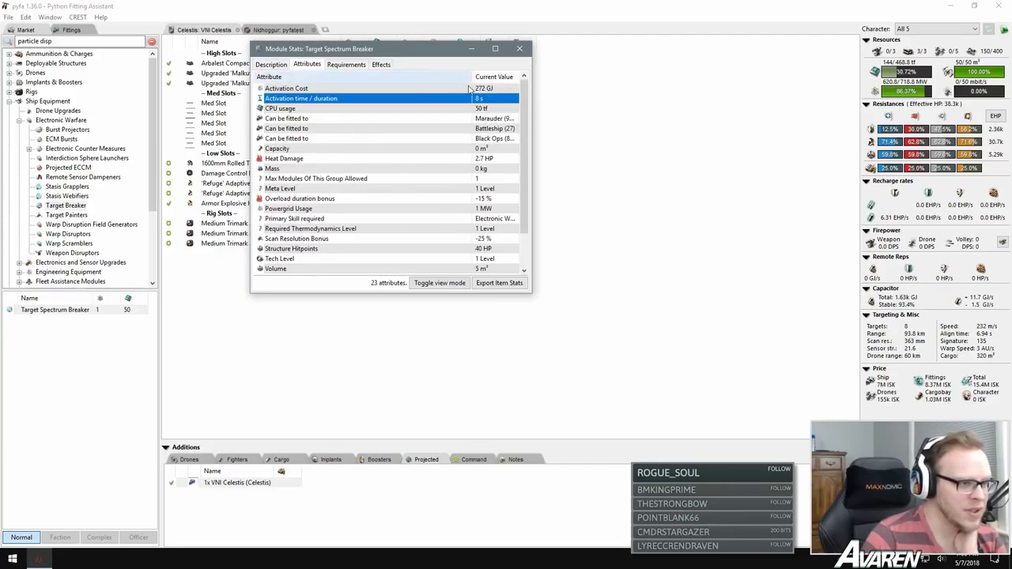
pyautogui.scroll(-2, 407, 158)
pyautogui.click(280, 64)
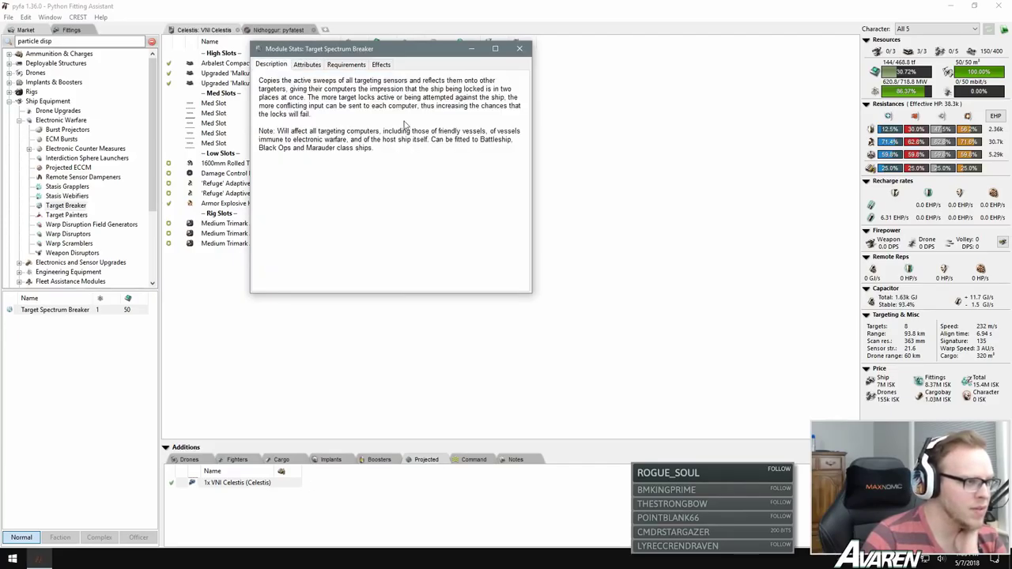
pyautogui.click(520, 50)
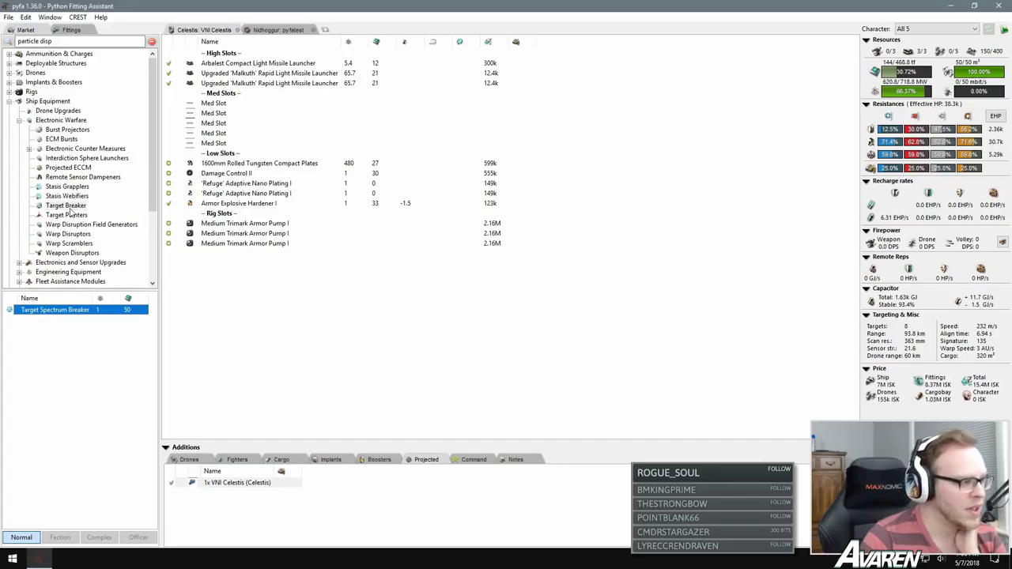
# Step: Open the module stats of the Heavy Stasis Grappler II and read in its description which ships can fit it
pyautogui.click(68, 187)
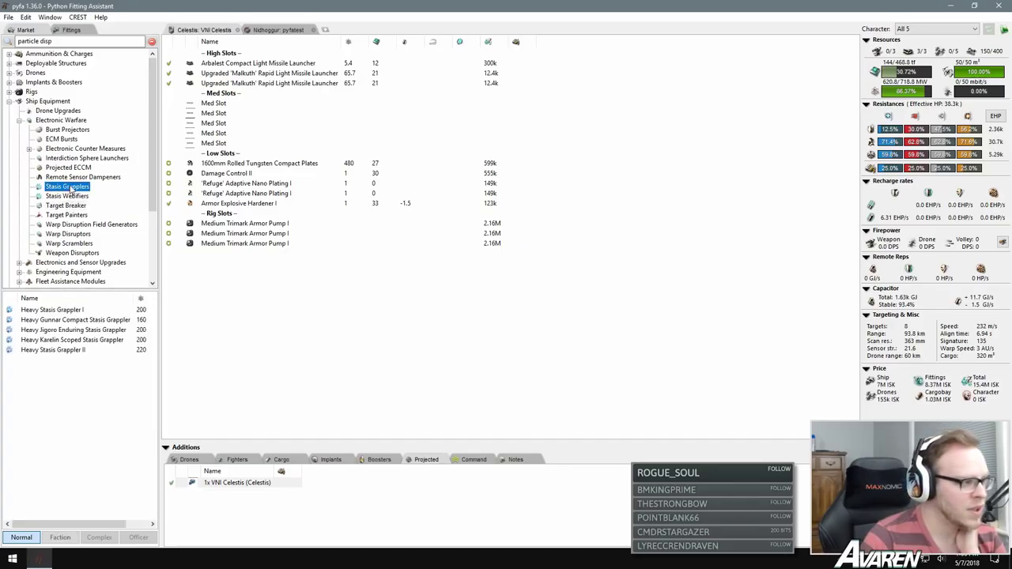
pyautogui.click(60, 351)
pyautogui.rightClick(59, 354)
pyautogui.click(80, 359)
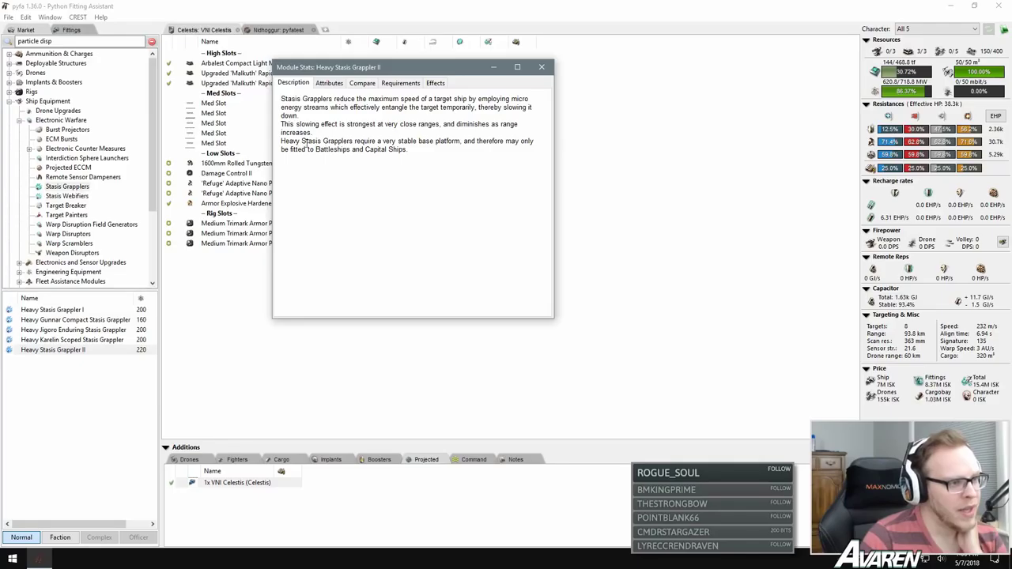
pyautogui.moveTo(411, 150); pyautogui.dragTo(312, 150)
pyautogui.click(345, 168)
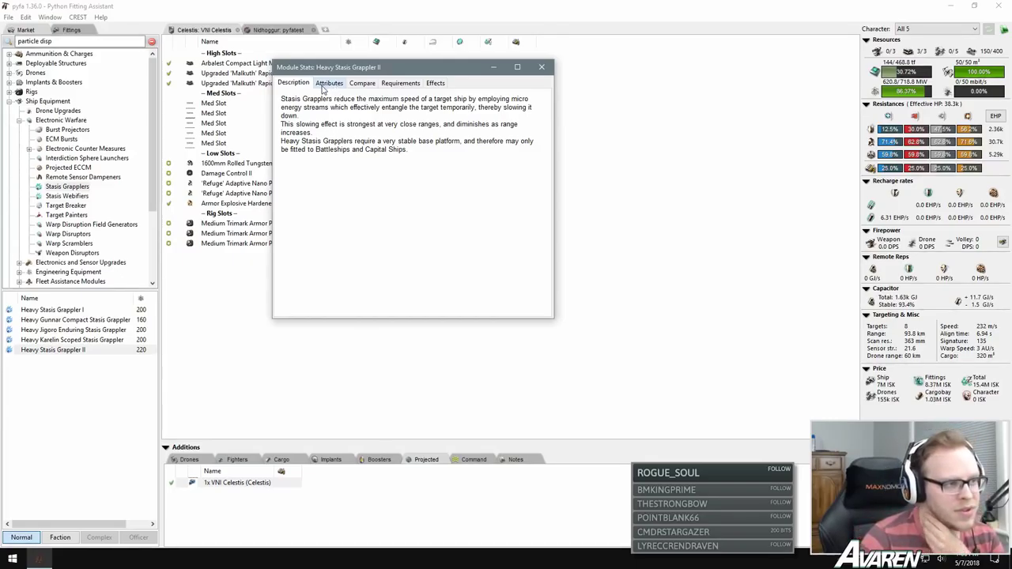
# Step: Examine the Heavy Stasis Grappler II's attributes for the ship classes it can be fitted to
pyautogui.click(329, 84)
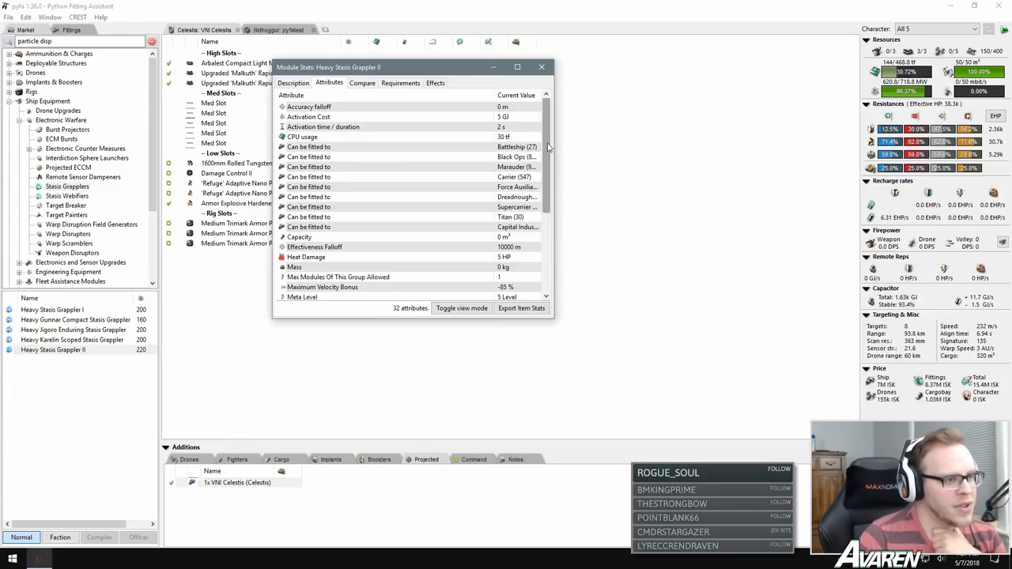
pyautogui.scroll(-1, 515, 150)
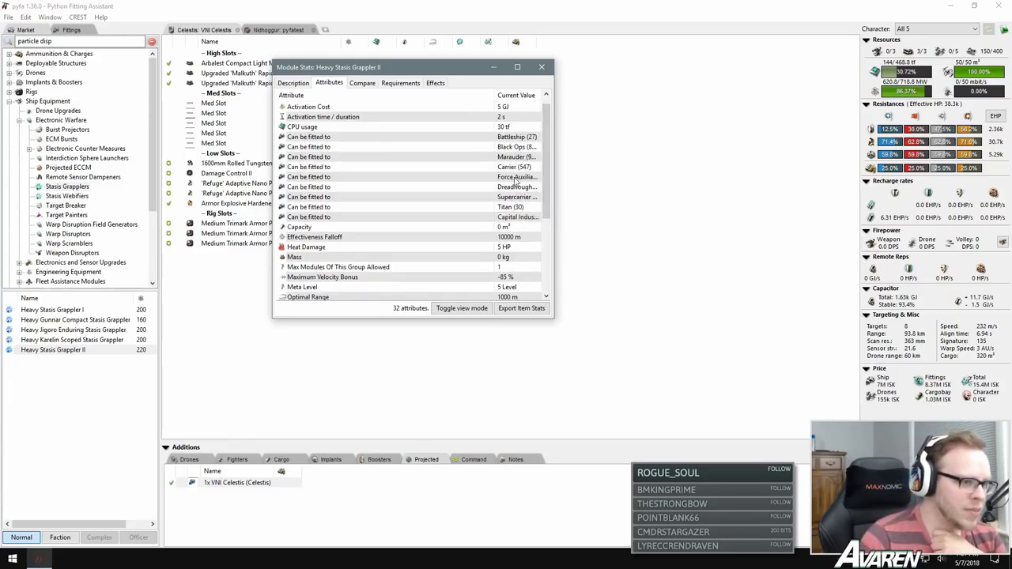
pyautogui.click(518, 178)
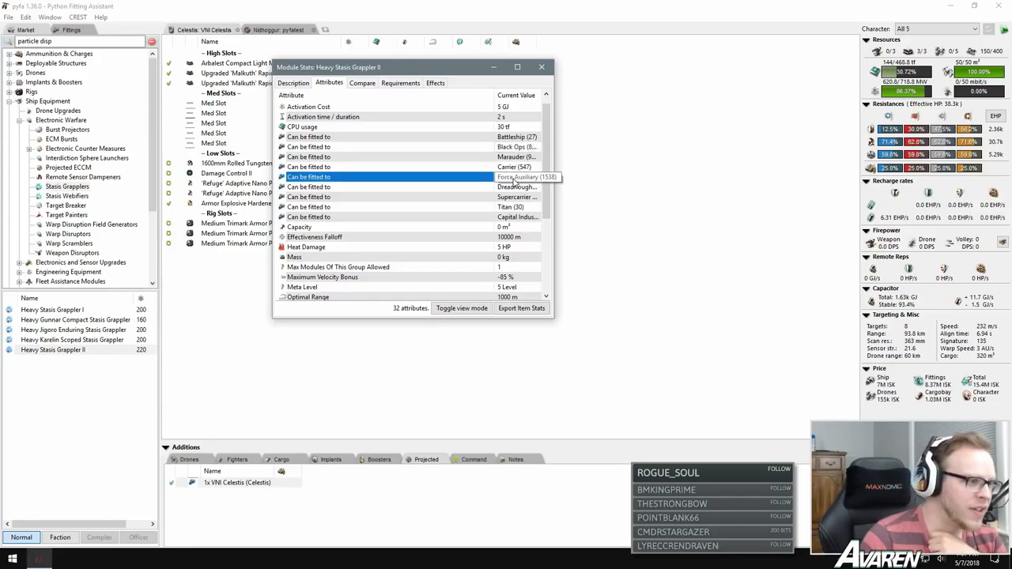
pyautogui.scroll(1, 537, 158)
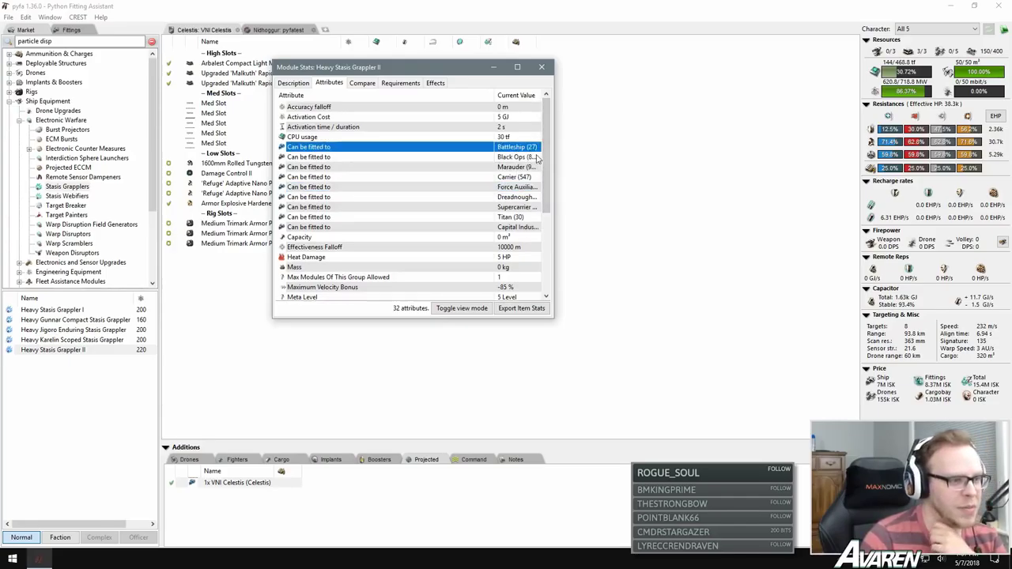
# Step: Examine the Heavy Stasis Grappler II's optimal range, effectiveness falloff and maximum velocity bonus
pyautogui.scroll(-3, 490, 205)
pyautogui.scroll(-1, 486, 220)
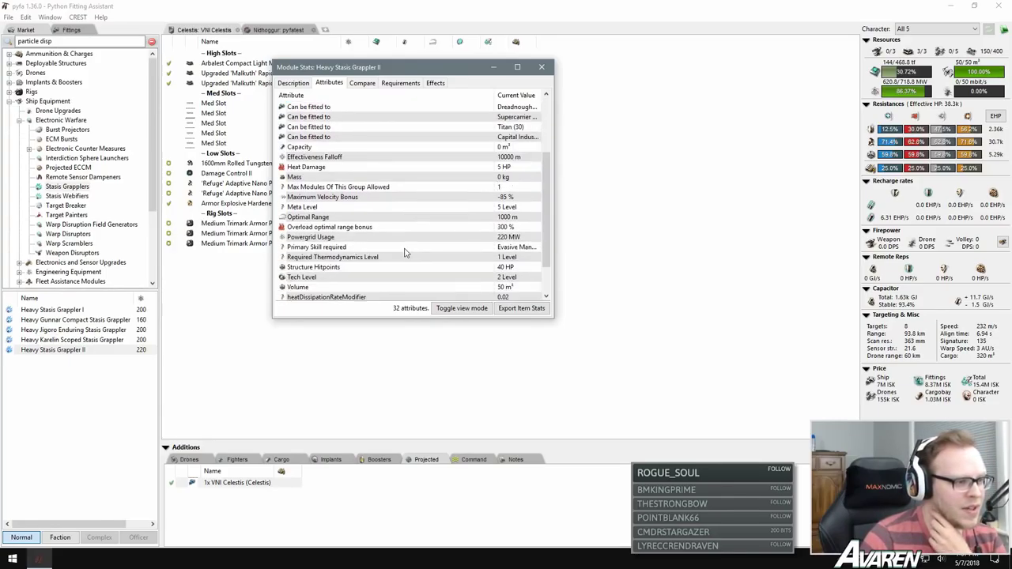
pyautogui.click(346, 218)
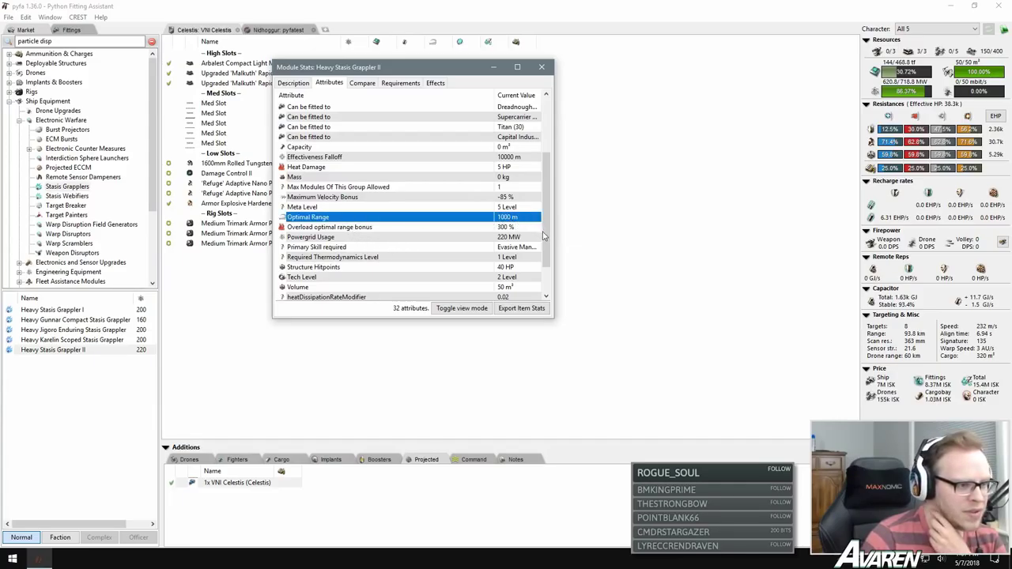
pyautogui.scroll(-1, 547, 231)
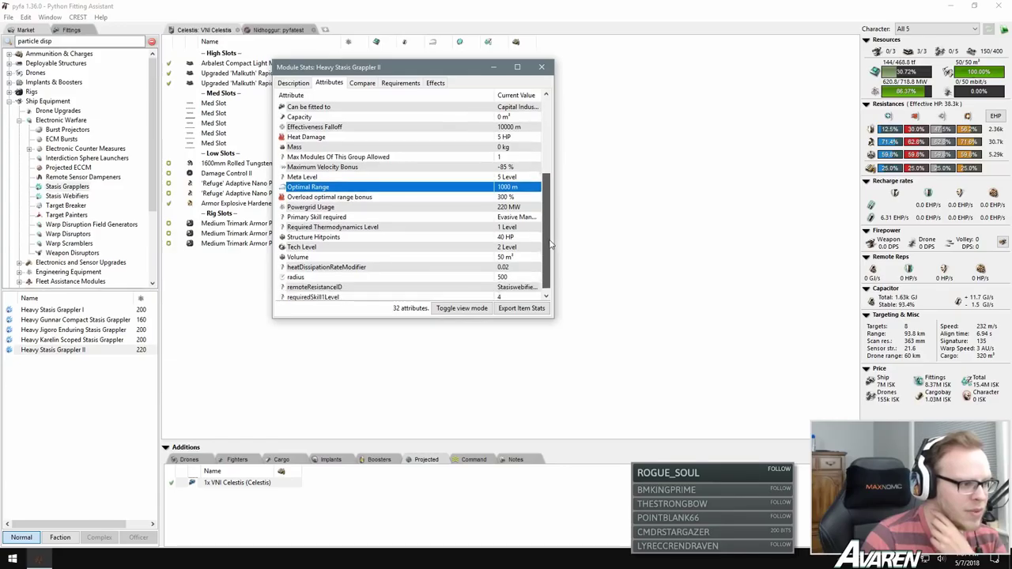
pyautogui.scroll(1, 551, 234)
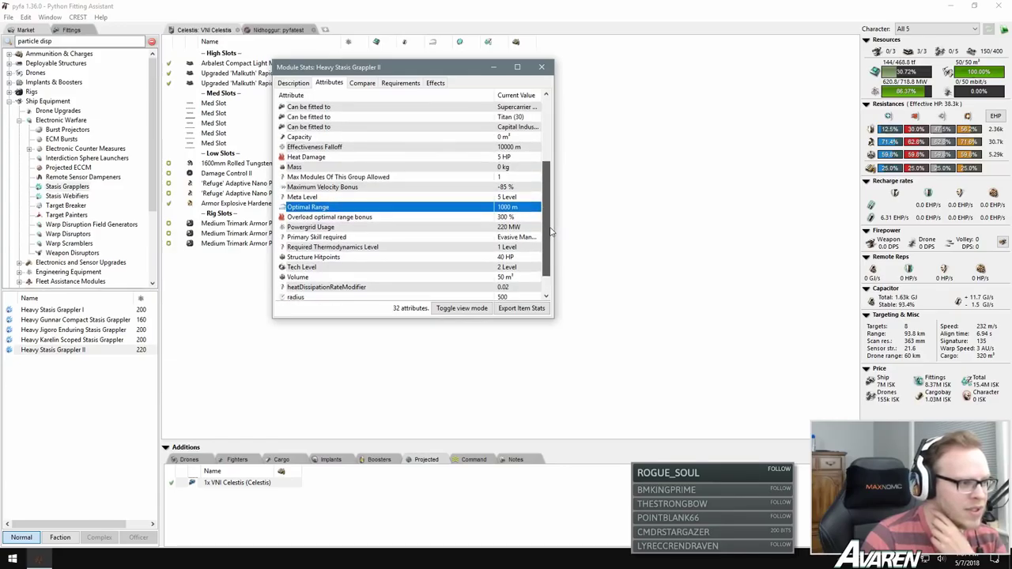
pyautogui.click(452, 147)
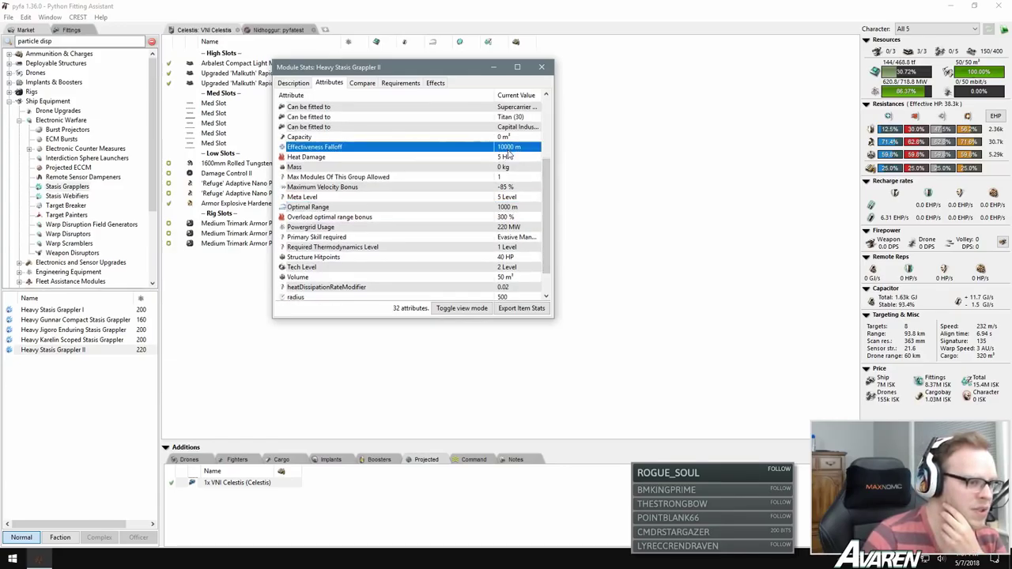
pyautogui.click(504, 188)
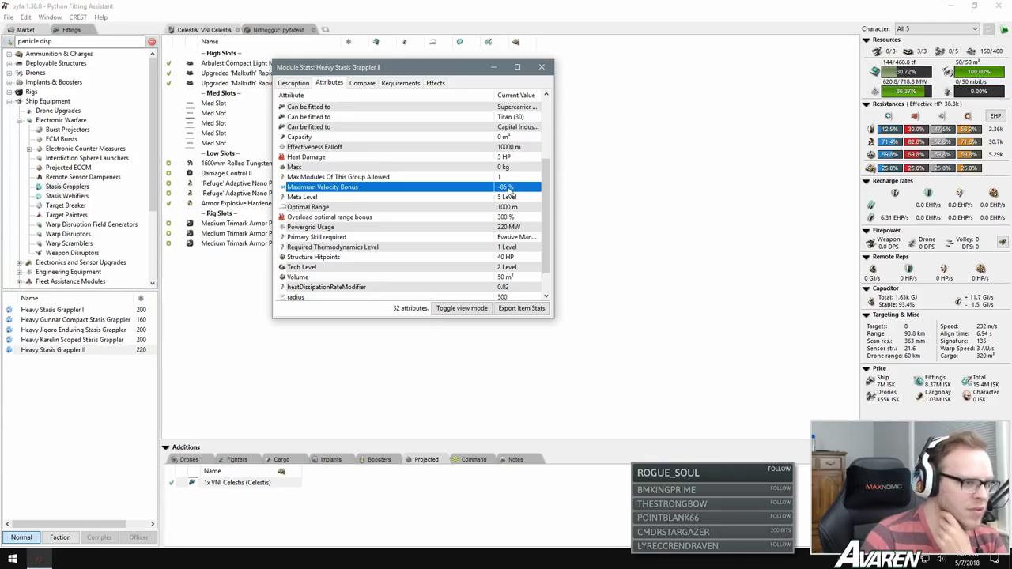
# Step: Compare the grappler's effectiveness falloff with its maximum velocity bonus again and close its module stats
pyautogui.click(508, 148)
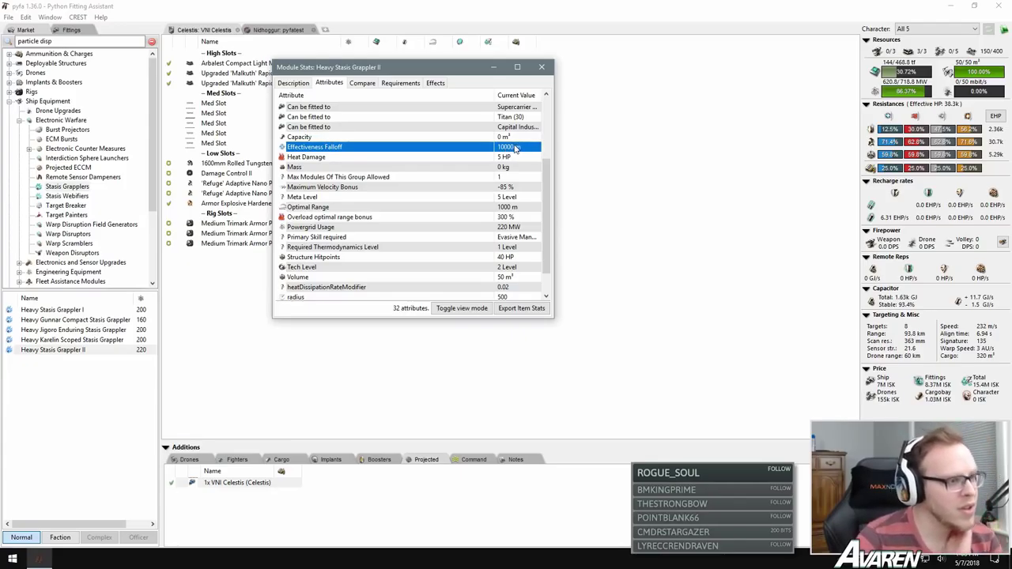
pyautogui.click(503, 190)
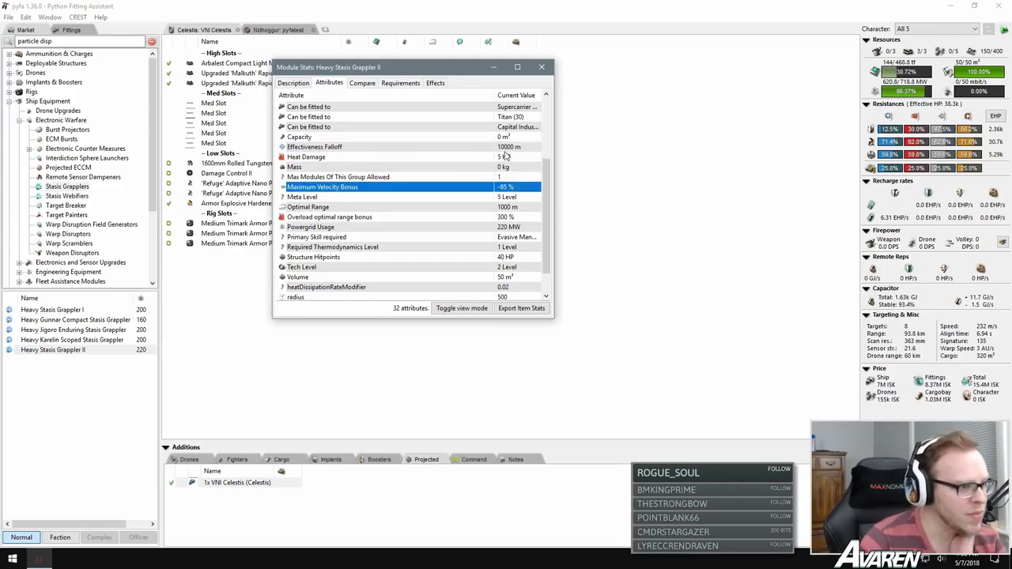
pyautogui.click(507, 149)
pyautogui.click(510, 190)
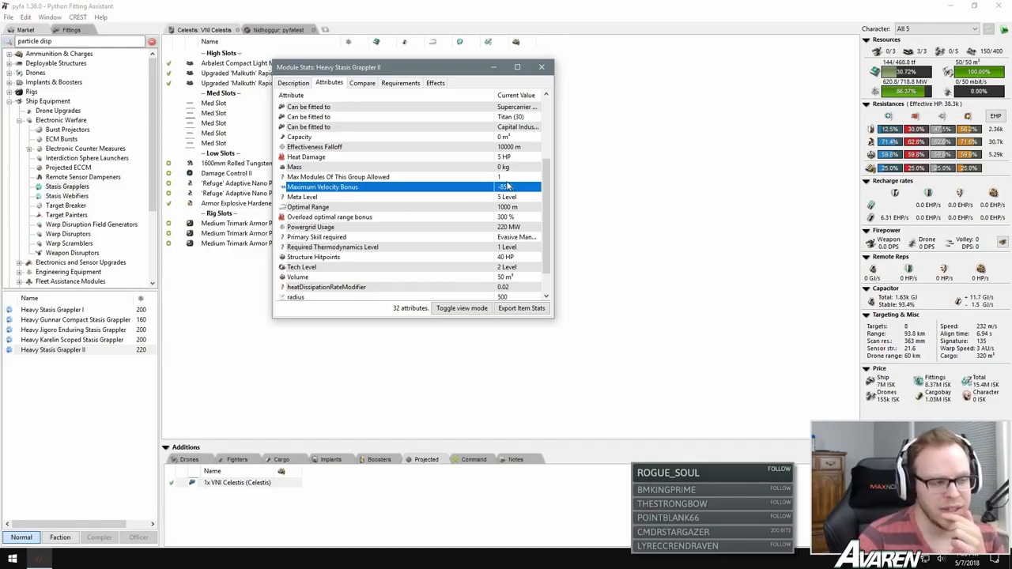
pyautogui.click(405, 149)
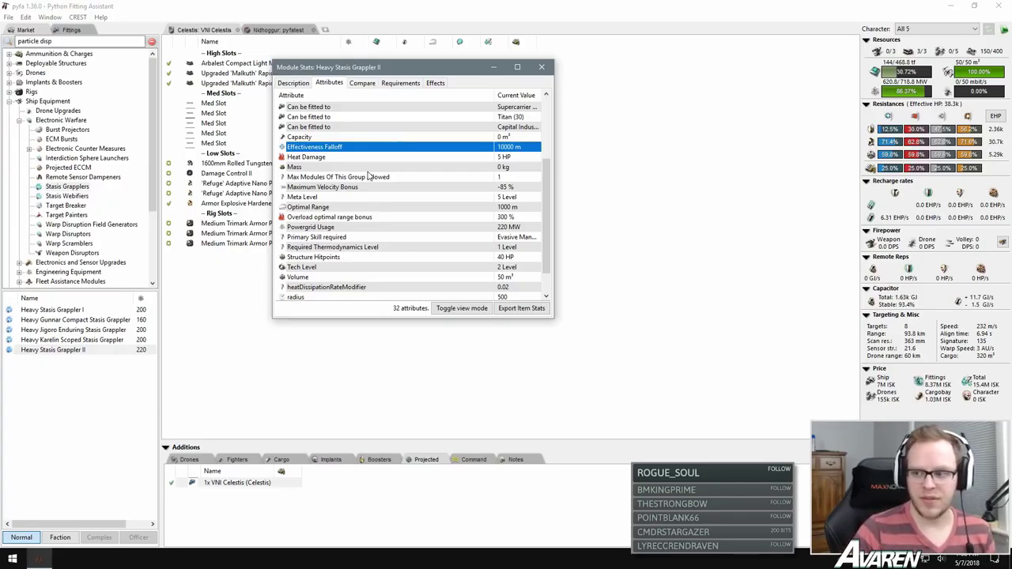
pyautogui.click(541, 69)
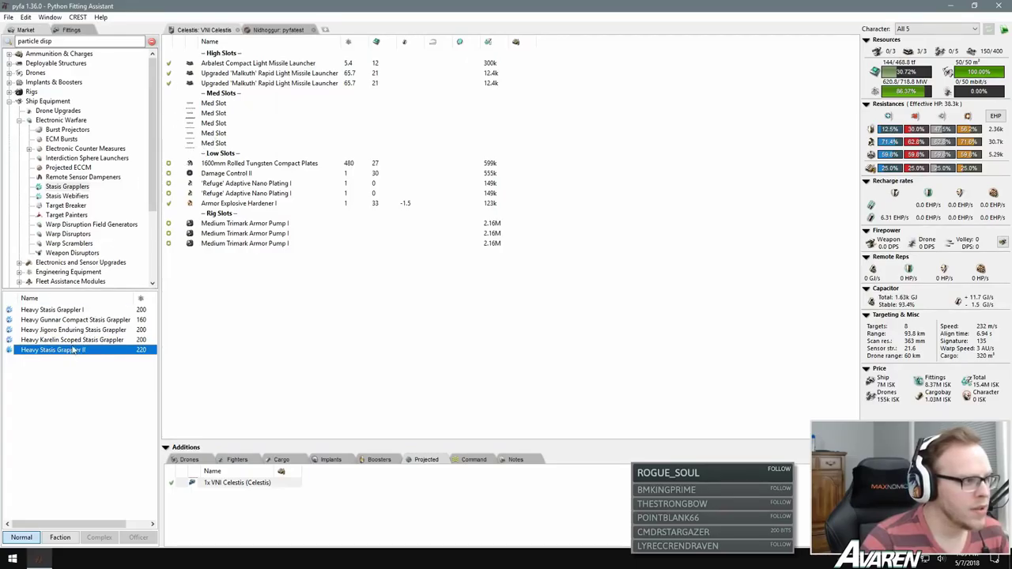
# Step: Switch to the Nidhoggur fit and open the module attributes of its fitted Heavy Stasis Grappler II
pyautogui.click(277, 29)
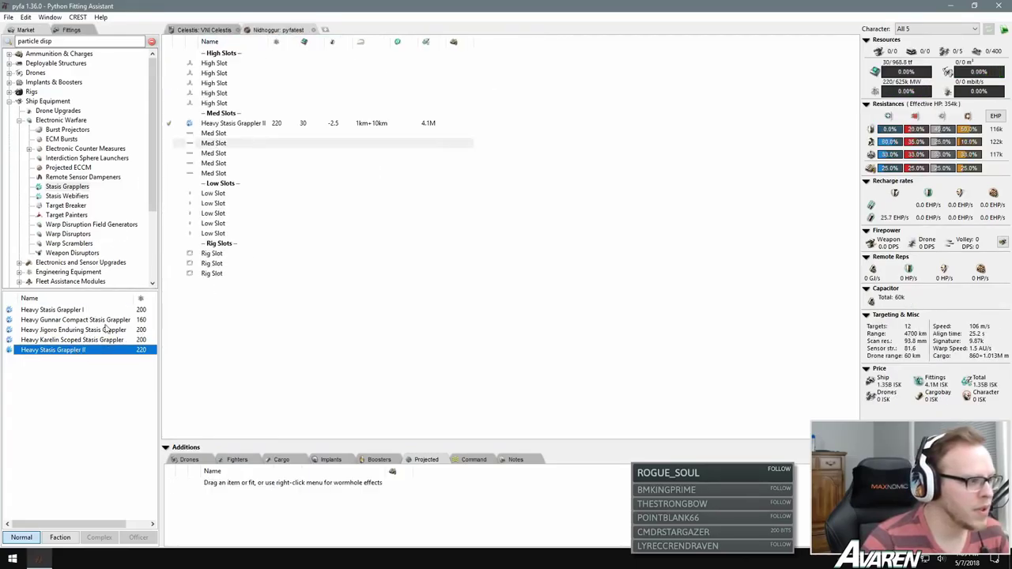
pyautogui.click(339, 124)
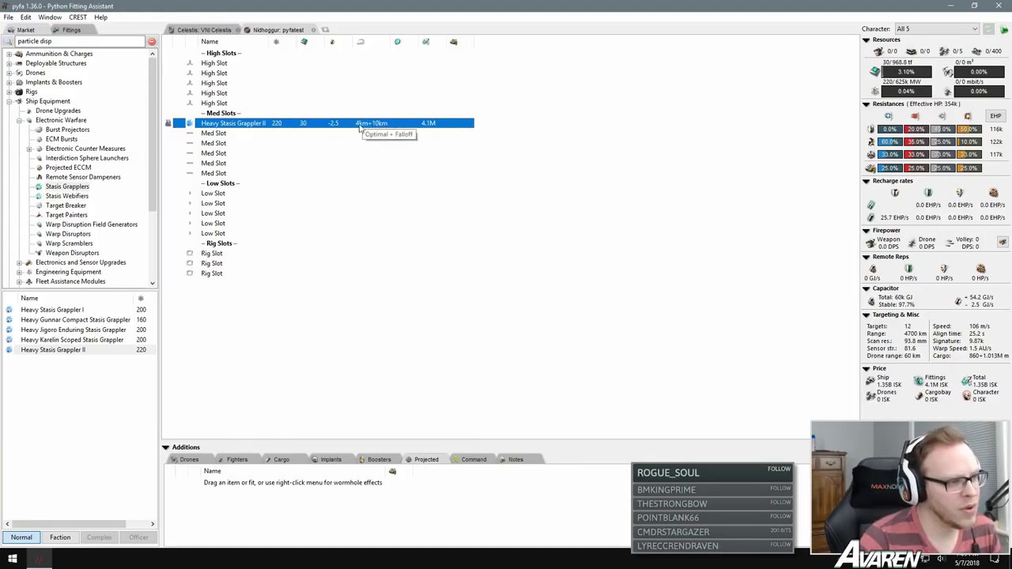
pyautogui.rightClick(234, 123)
pyautogui.click(236, 128)
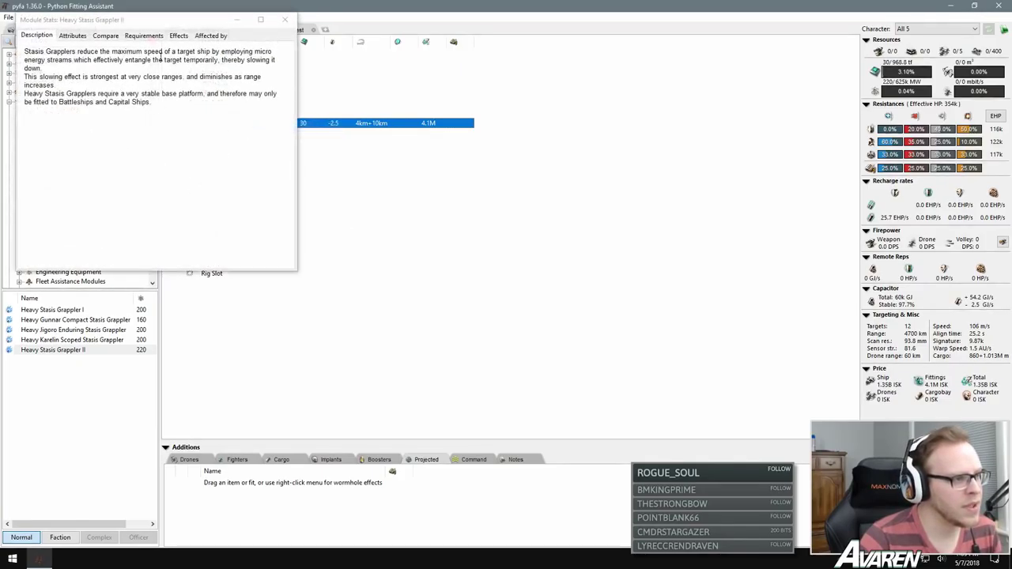
pyautogui.click(79, 36)
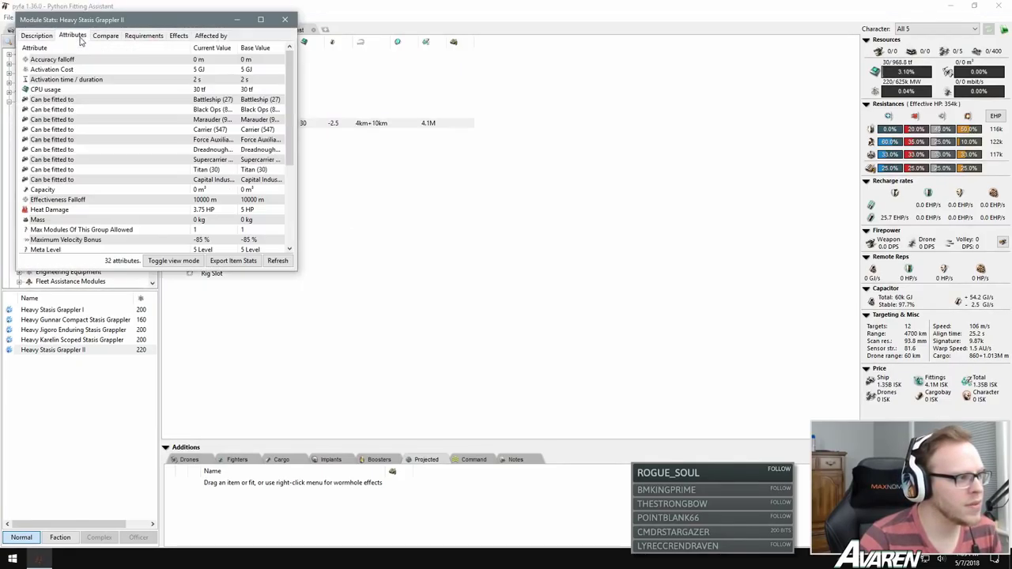
# Step: Examine the grappler's overload optimal range bonus alongside its optimal range, and close the module stats
pyautogui.click(126, 217)
pyautogui.scroll(-5, 139, 199)
pyautogui.click(110, 141)
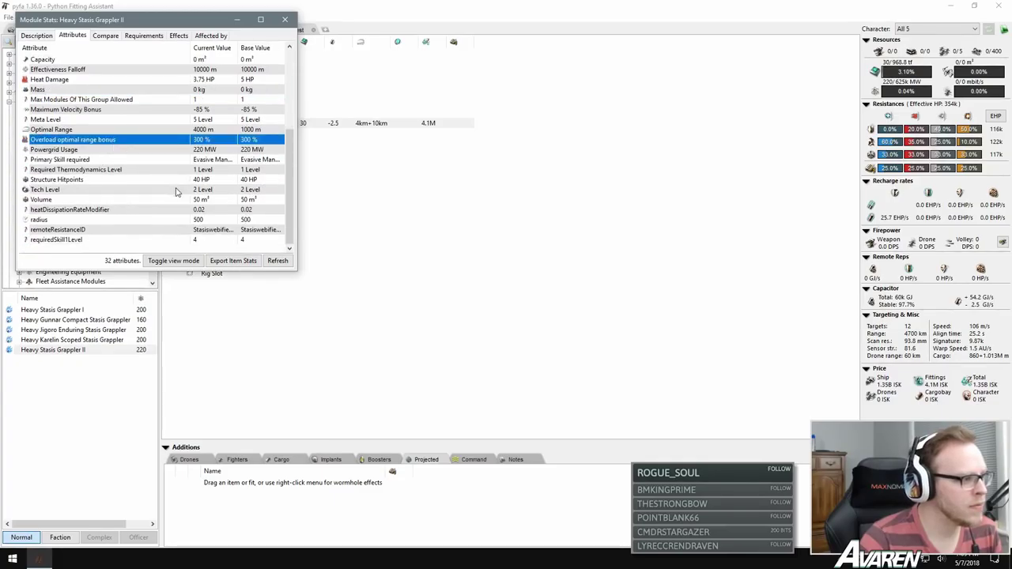
pyautogui.scroll(6, 150, 198)
pyautogui.scroll(-6, 208, 190)
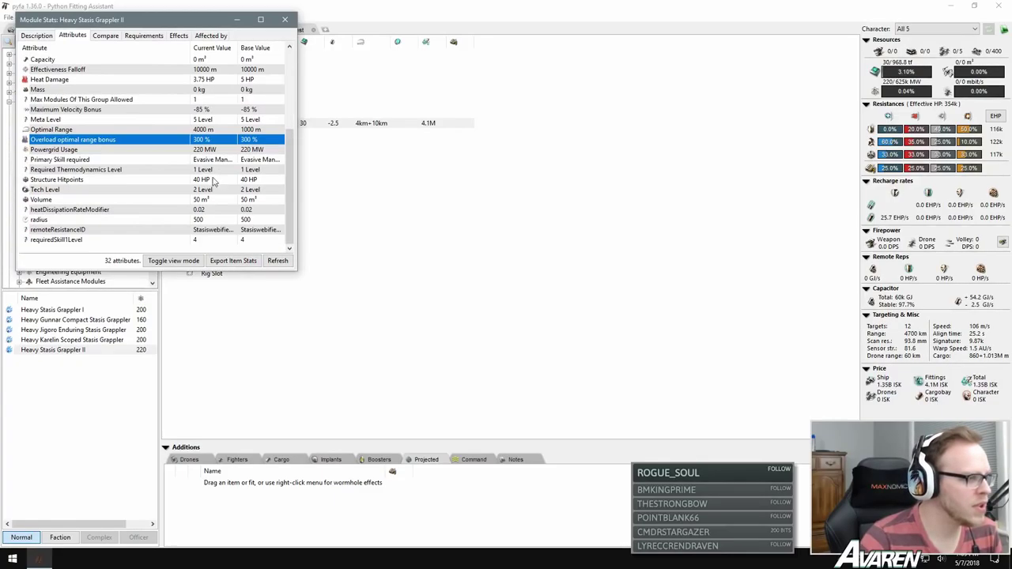
pyautogui.click(290, 22)
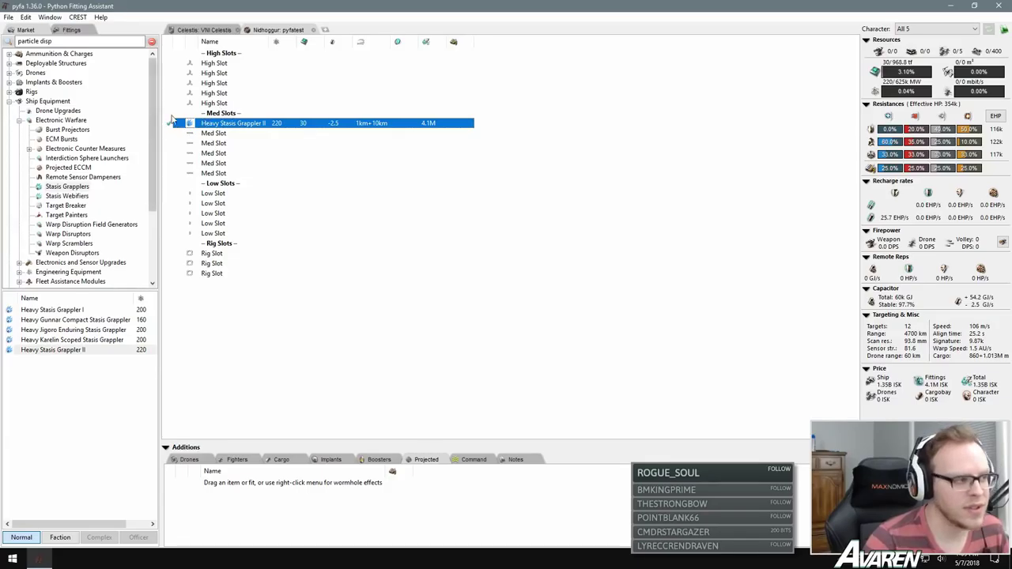
# Step: Remove the Heavy Stasis Grappler II from the Nidhoggur fit and list the target painters in the market
pyautogui.click(170, 123)
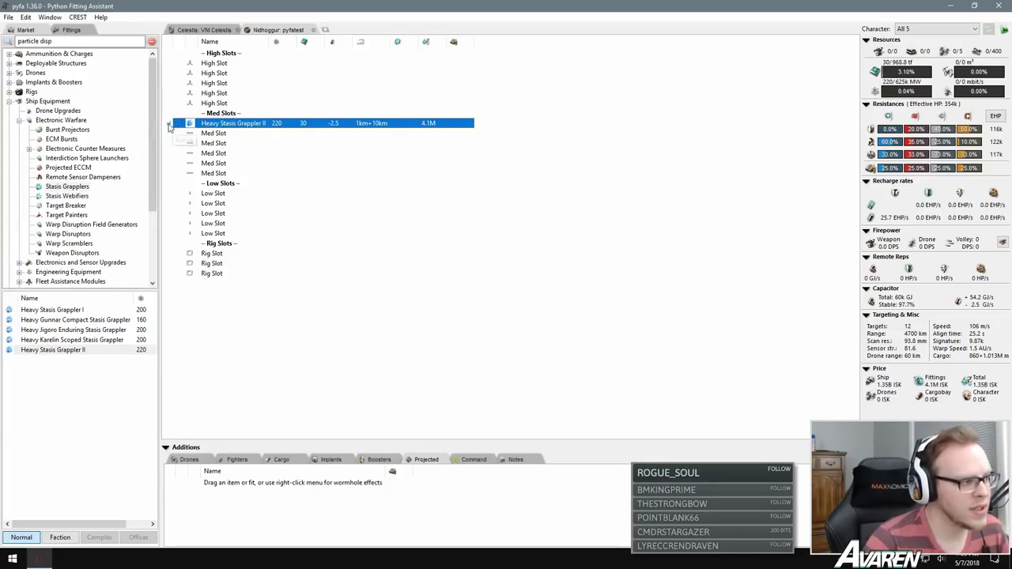
pyautogui.click(70, 215)
pyautogui.click(229, 124)
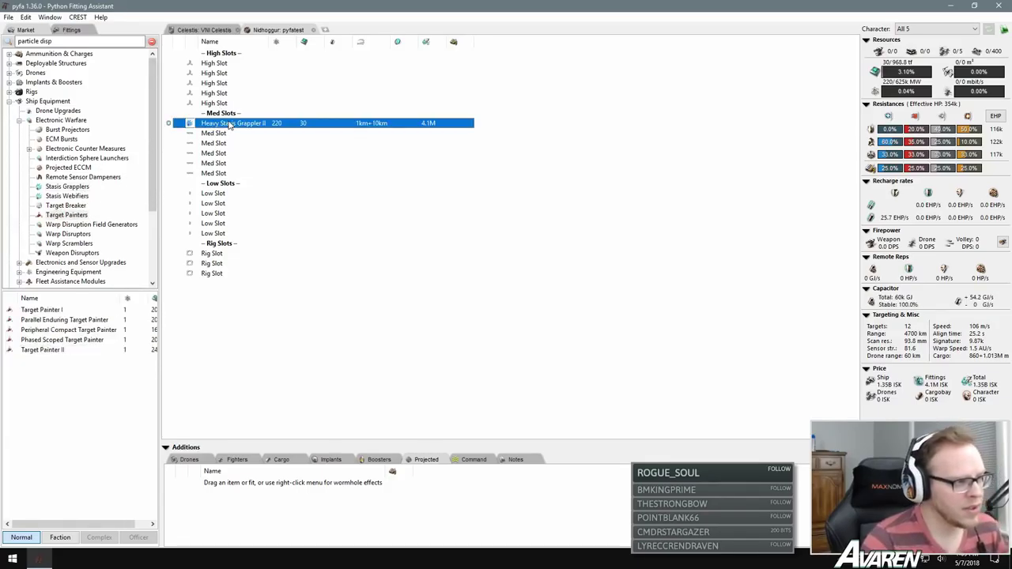
pyautogui.press('Delete')
# Step: Search the ship fittings for "bellico" and create a new Bellicose fit named "test"
pyautogui.click(222, 29)
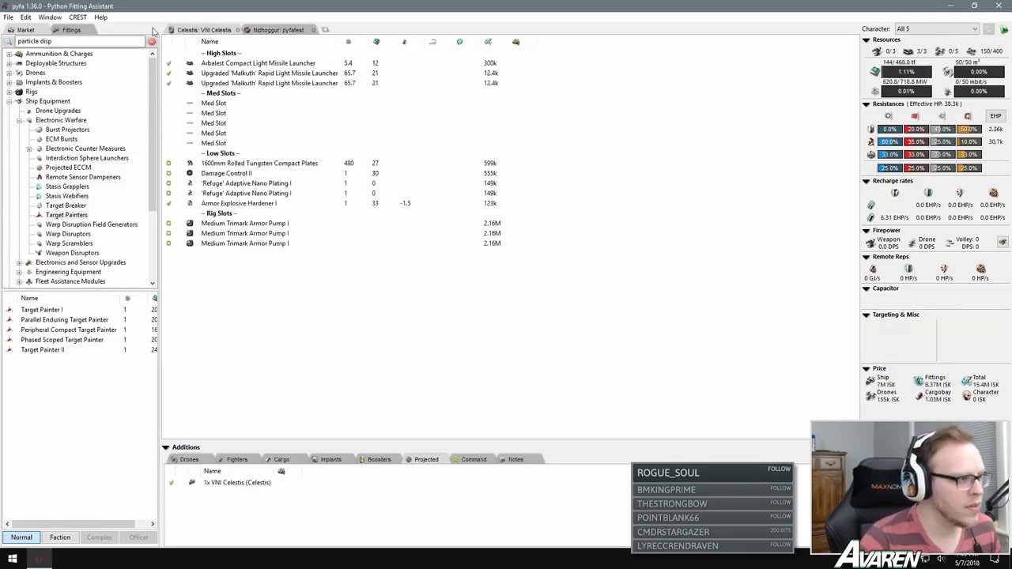
pyautogui.click(70, 41)
pyautogui.tripleClick(69, 41)
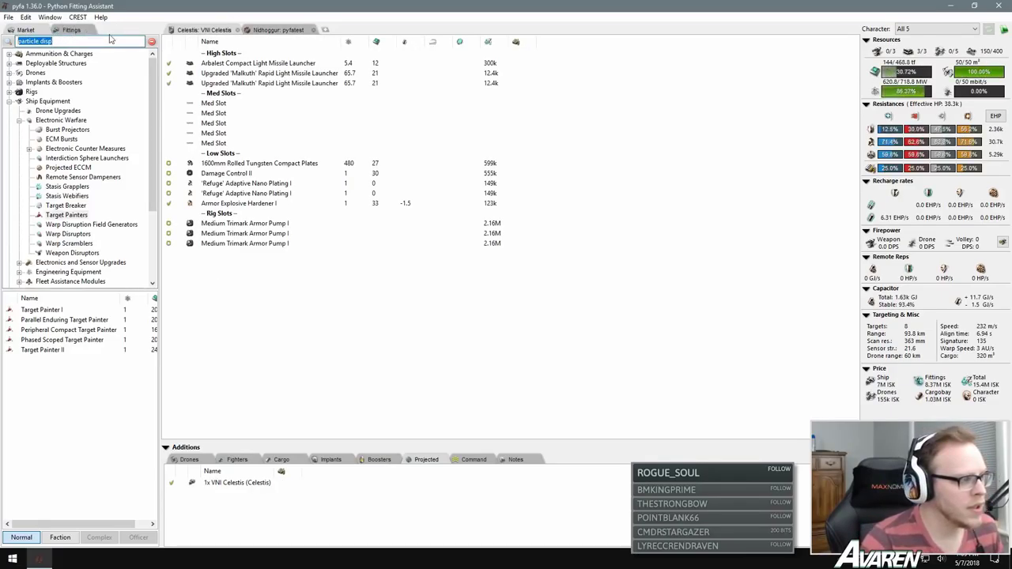
pyautogui.click(71, 30)
pyautogui.write('celes')
pyautogui.doubleClick(55, 41)
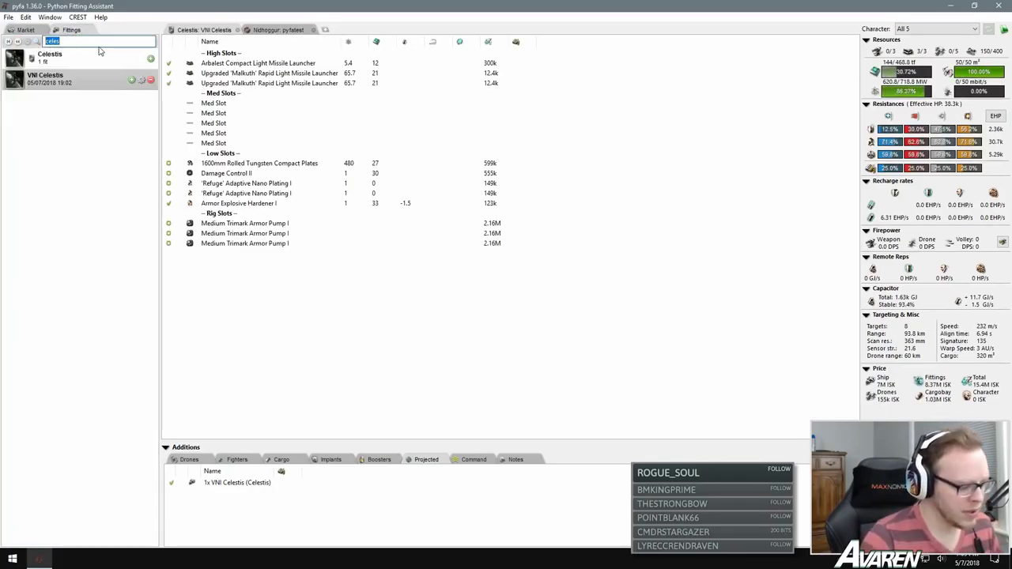
pyautogui.write('bellico')
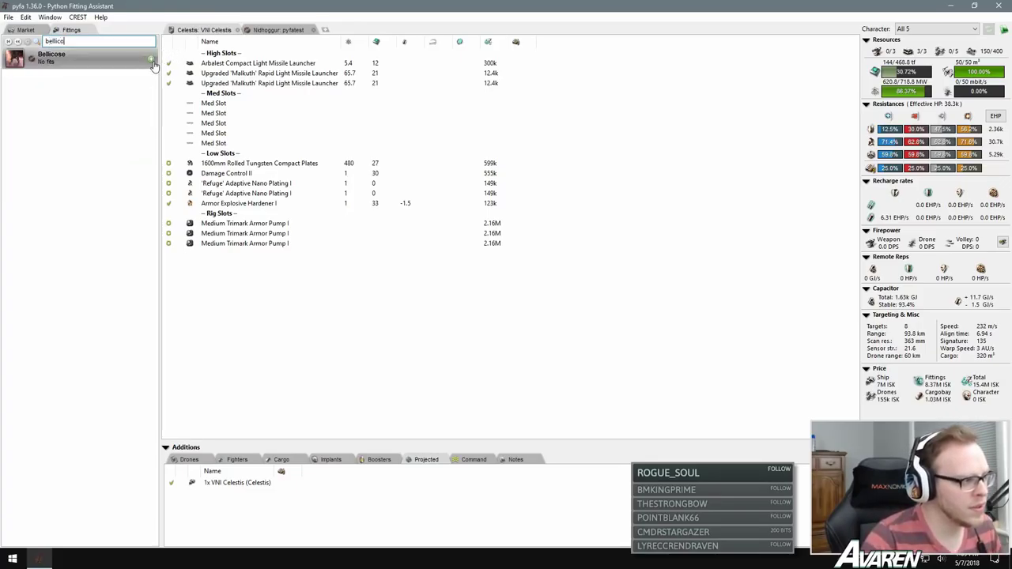
pyautogui.click(151, 58)
pyautogui.write('test')
pyautogui.press('Return')
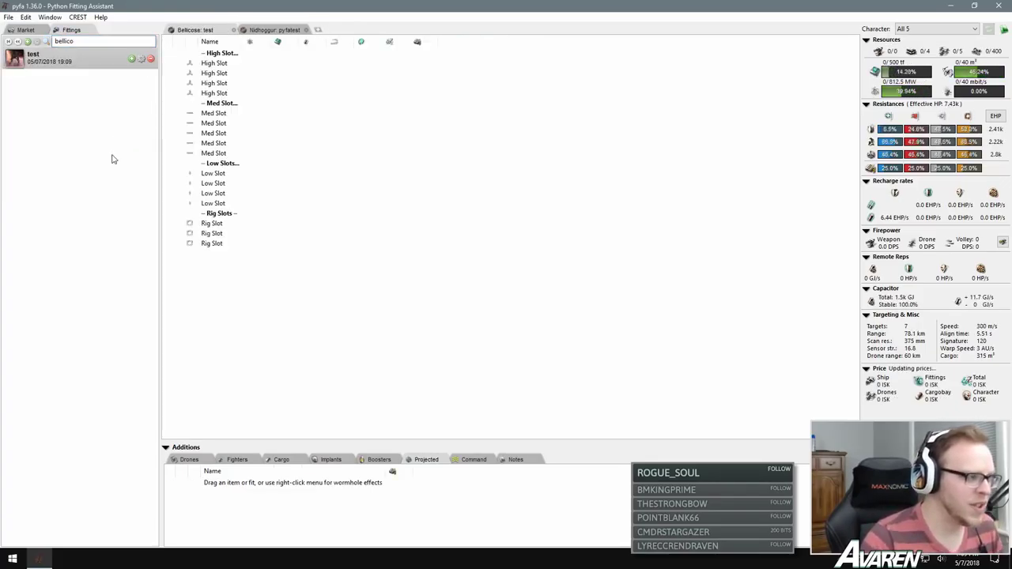
# Step: Fit a Target Painter II to the Bellicose and open the fitted module's stats
pyautogui.click(26, 30)
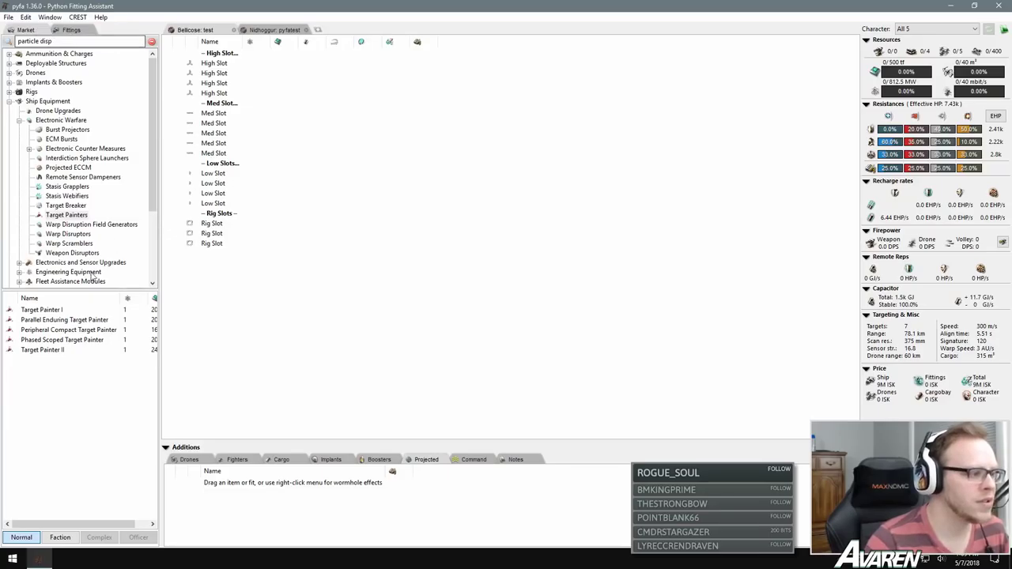
pyautogui.doubleClick(55, 350)
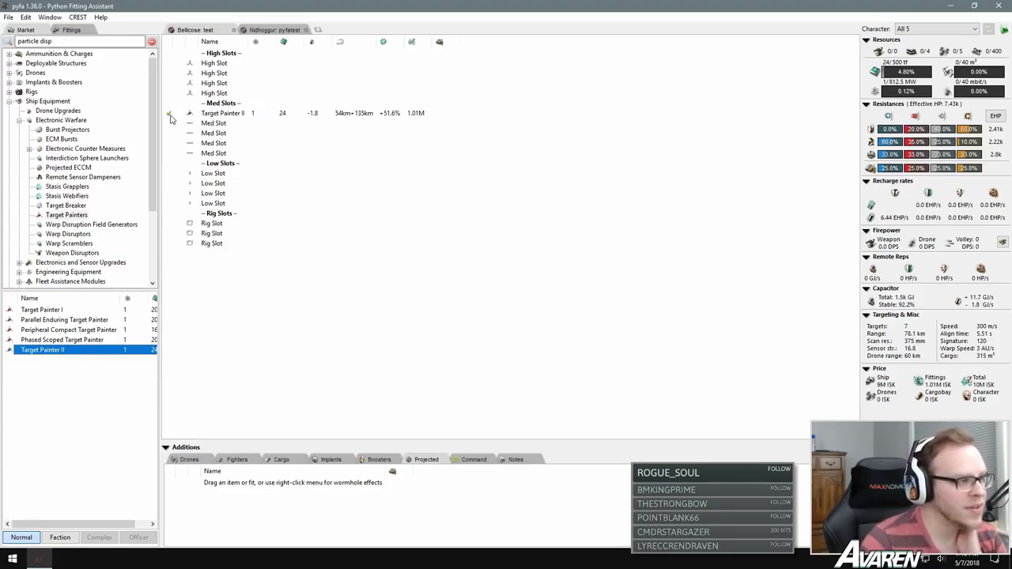
pyautogui.rightClick(222, 117)
pyautogui.click(248, 126)
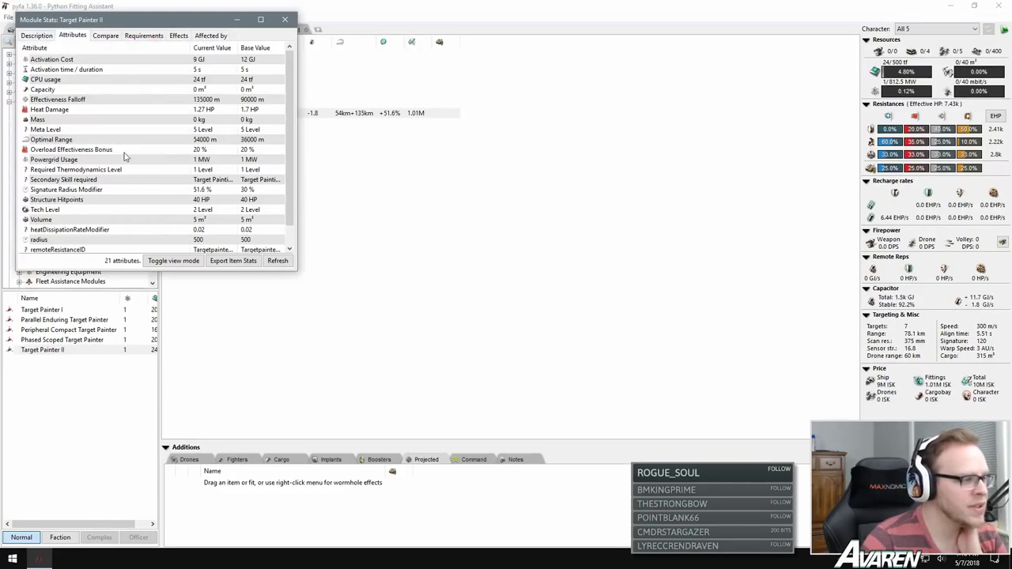
# Step: Examine the Target Painter II's signature radius modifier and overload effectiveness bonus, and close its stats
pyautogui.scroll(-1, 113, 166)
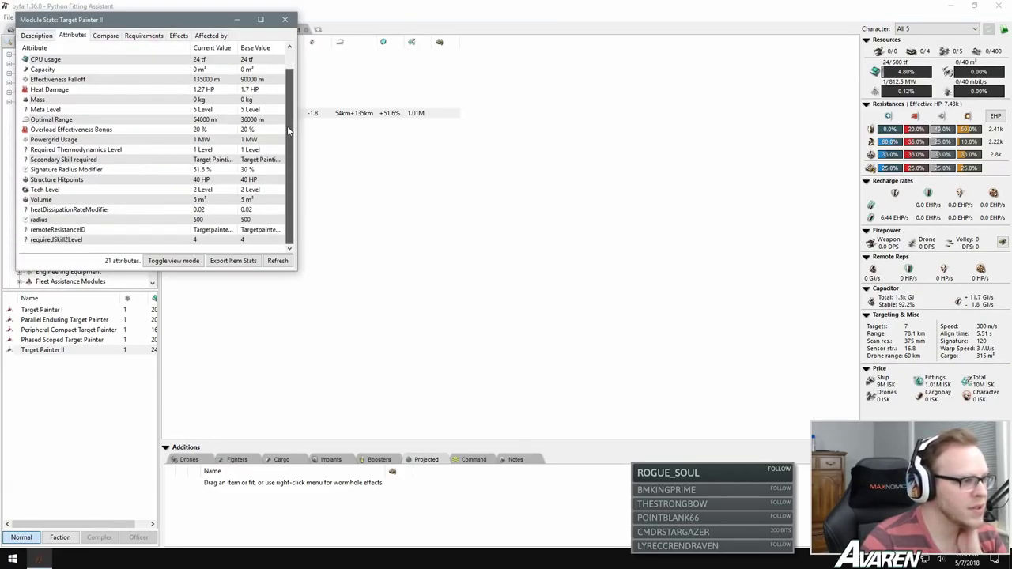
pyautogui.click(113, 169)
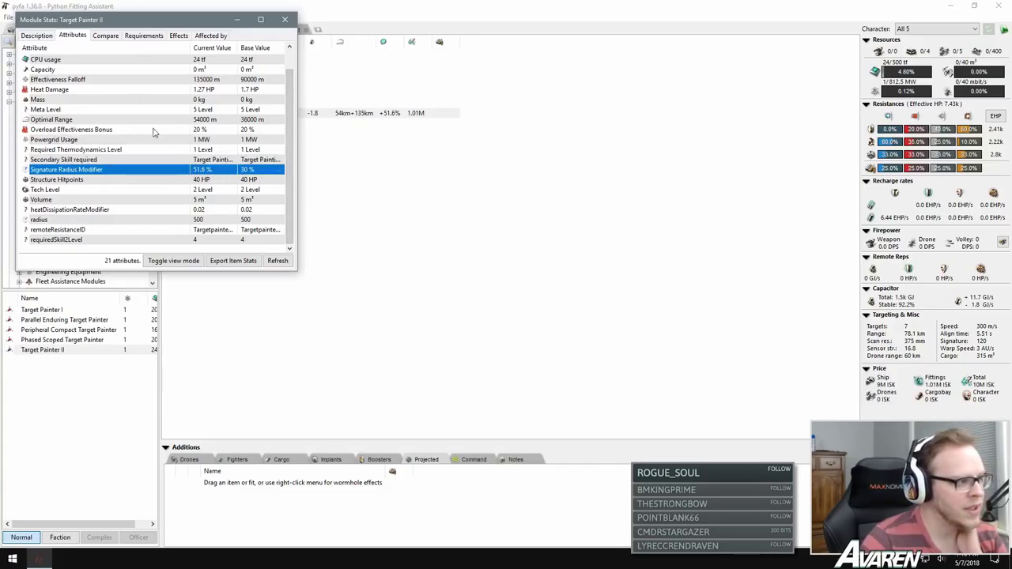
pyautogui.click(215, 130)
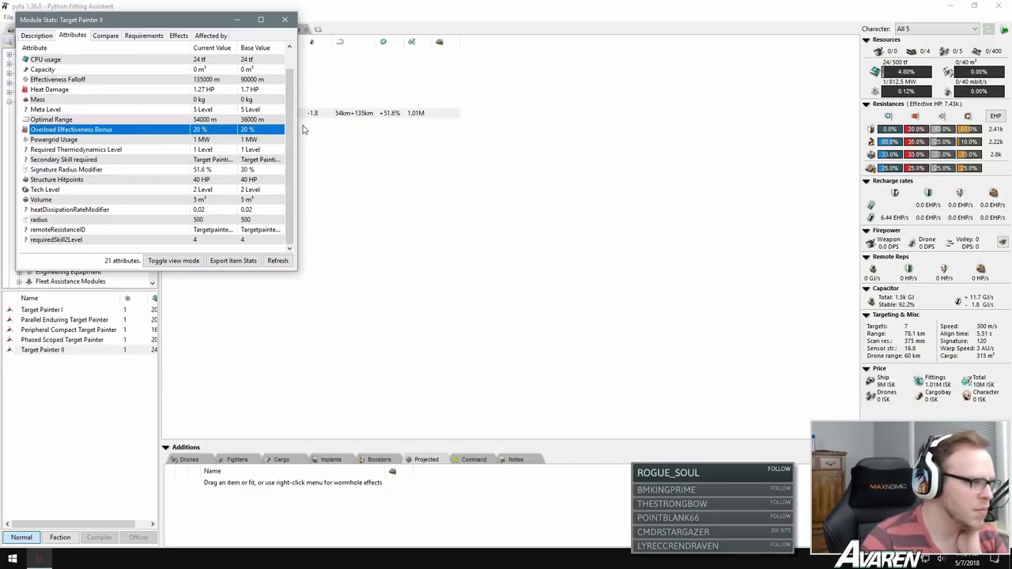
pyautogui.moveTo(291, 130); pyautogui.dragTo(298, 184)
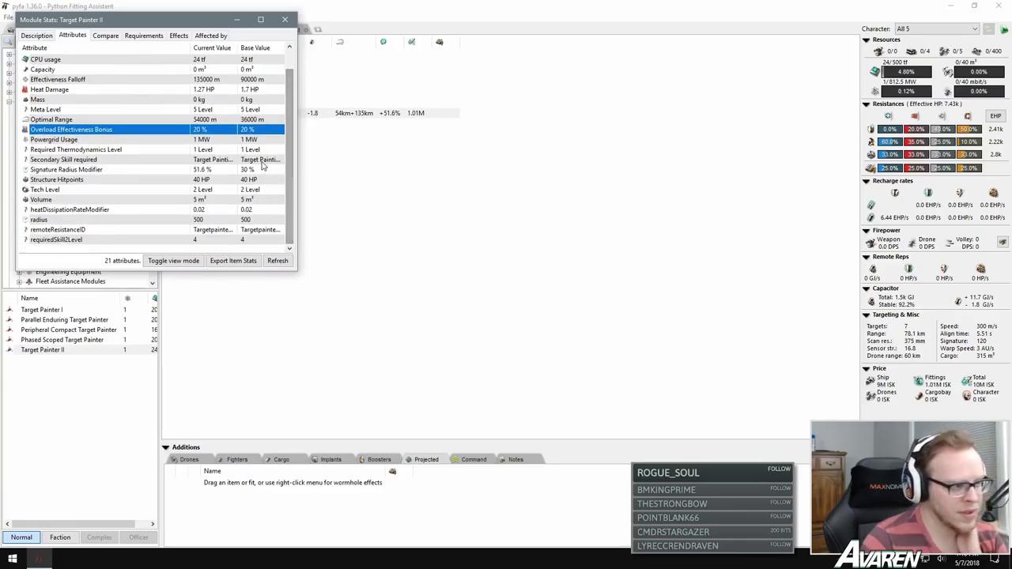
pyautogui.click(285, 20)
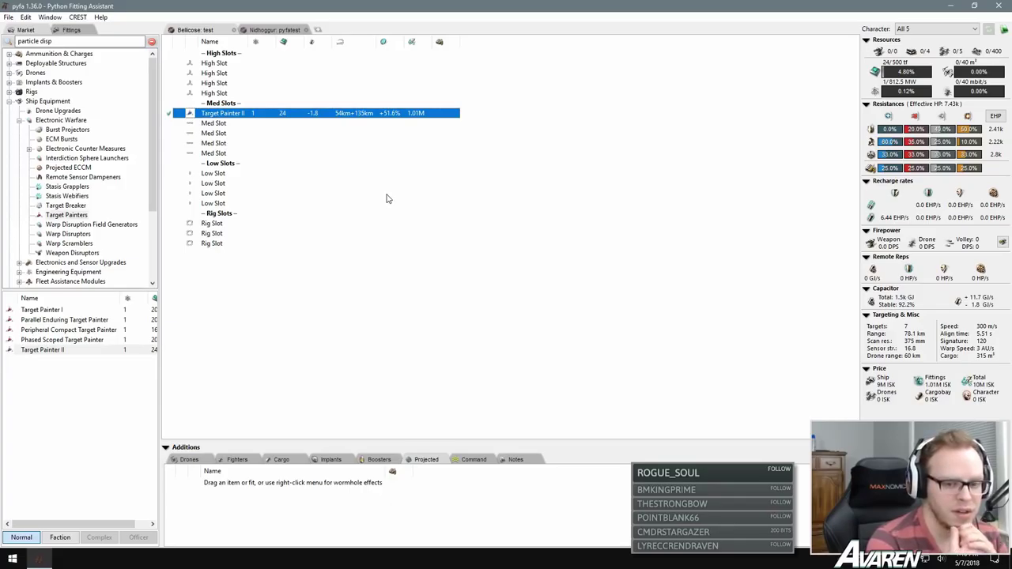
# Step: Read the descriptions of the Peripheral Compact and Parallel Enduring Target Painters in their module stats
pyautogui.rightClick(71, 331)
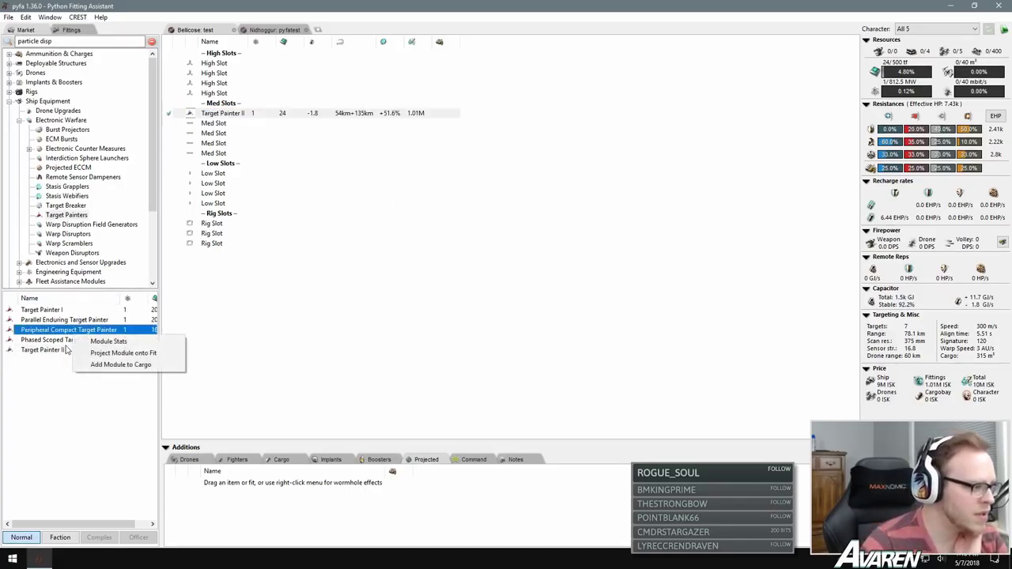
pyautogui.click(104, 341)
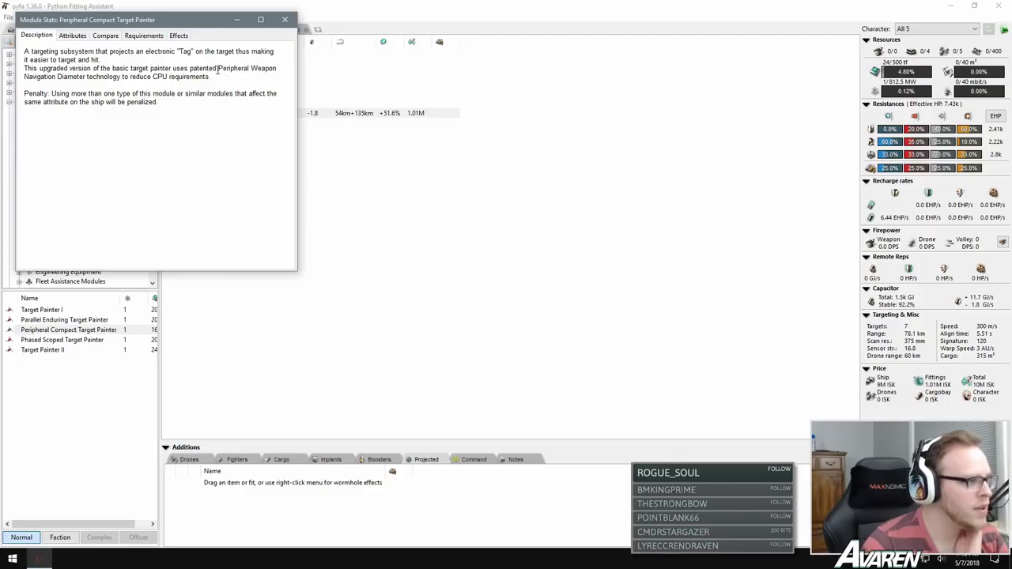
pyautogui.click(285, 19)
pyautogui.rightClick(64, 320)
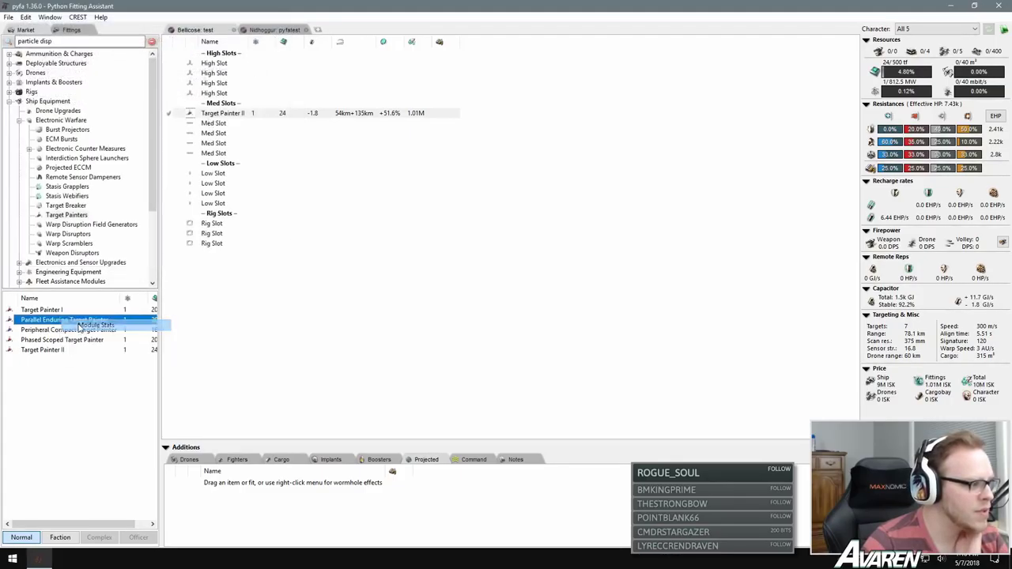
pyautogui.click(97, 331)
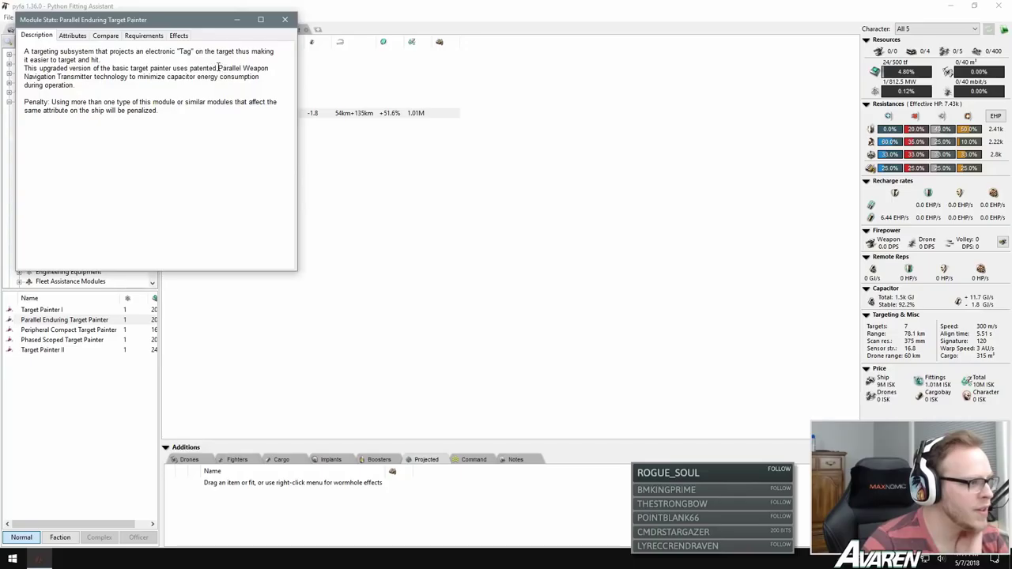
pyautogui.moveTo(218, 68); pyautogui.dragTo(57, 77)
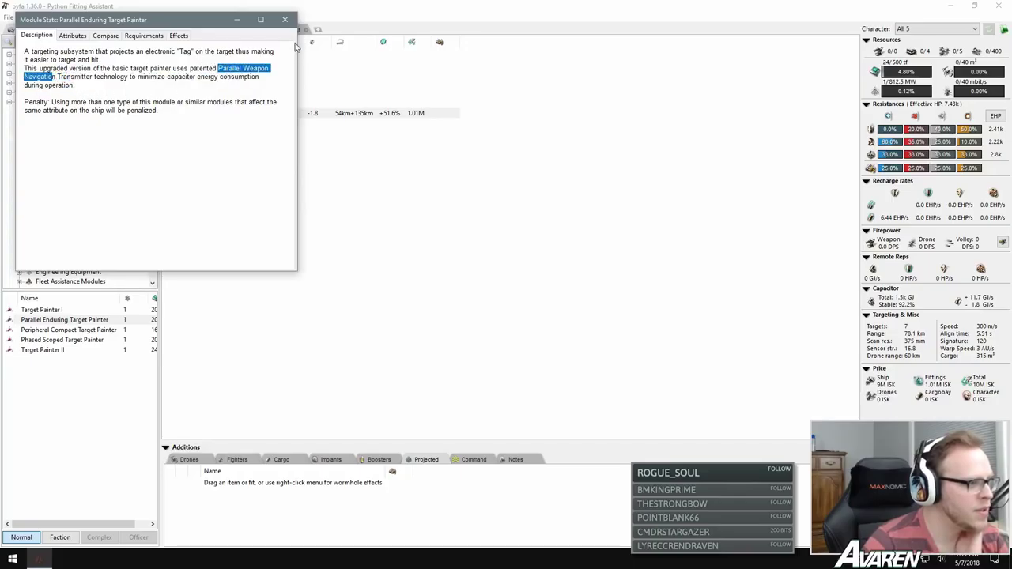
pyautogui.click(284, 19)
# Step: Glance at the Phased Scoped Target Painter's stats and reread the technology name in the Peripheral Compact Target Painter's description
pyautogui.rightClick(81, 341)
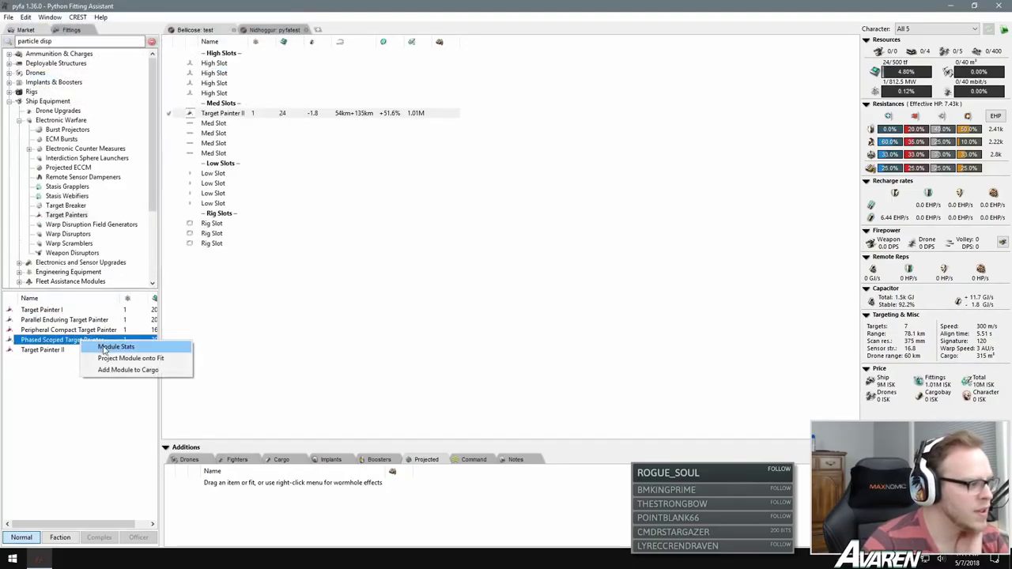
pyautogui.click(115, 347)
pyautogui.click(284, 18)
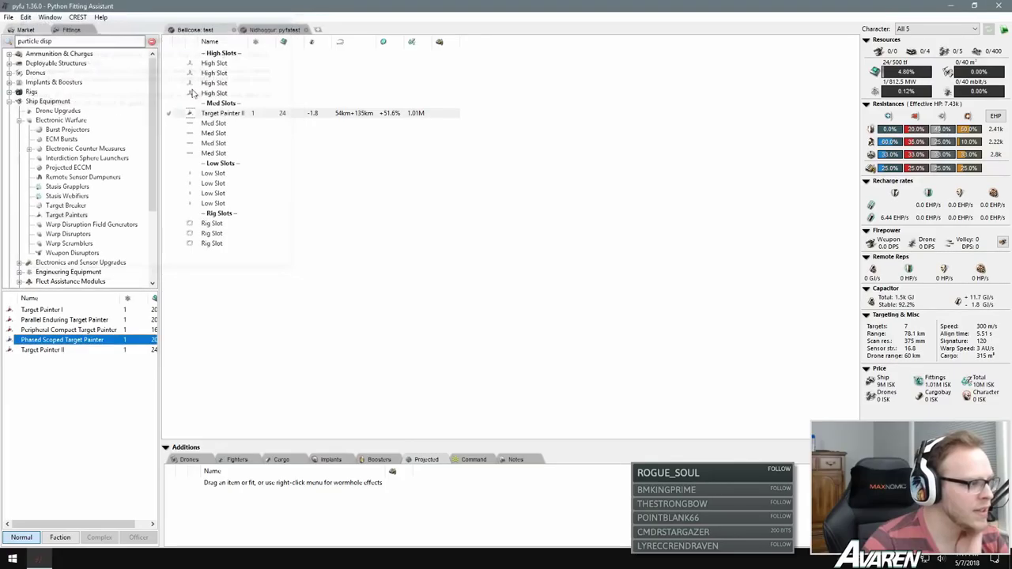
pyautogui.rightClick(56, 330)
pyautogui.click(63, 343)
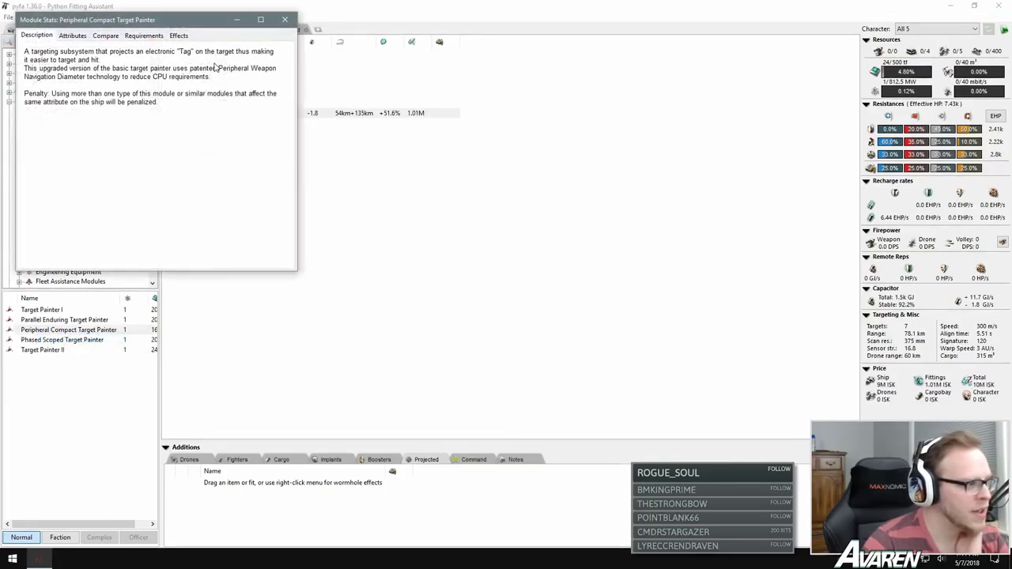
pyautogui.moveTo(218, 68)
pyautogui.mouseDown()
pyautogui.moveTo(212, 81)
pyautogui.moveTo(68, 80)
pyautogui.mouseUp()
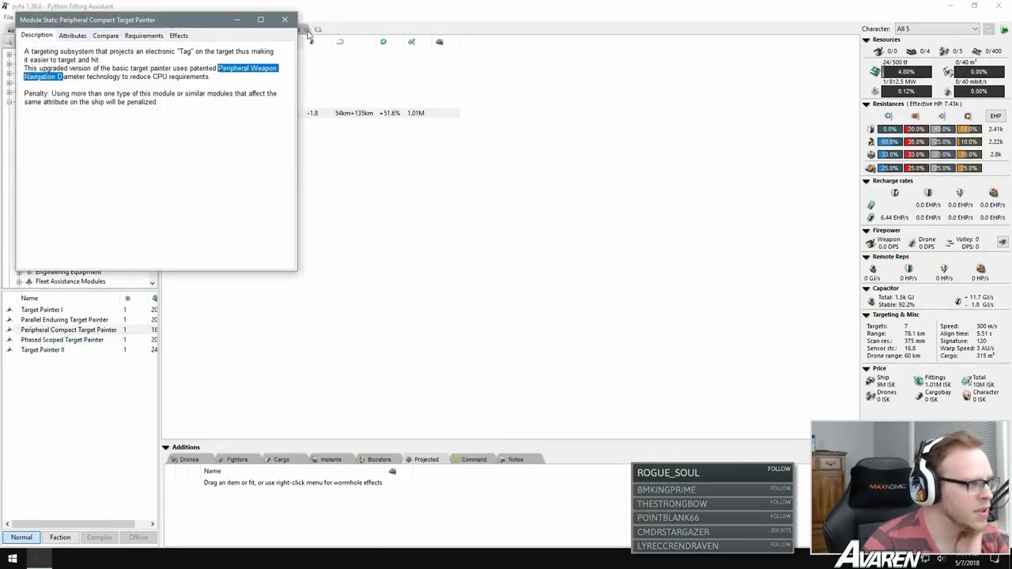
pyautogui.click(284, 19)
# Step: Read the technology name in the Phased Scoped Target Painter's description and close its stats
pyautogui.rightClick(85, 340)
pyautogui.click(93, 346)
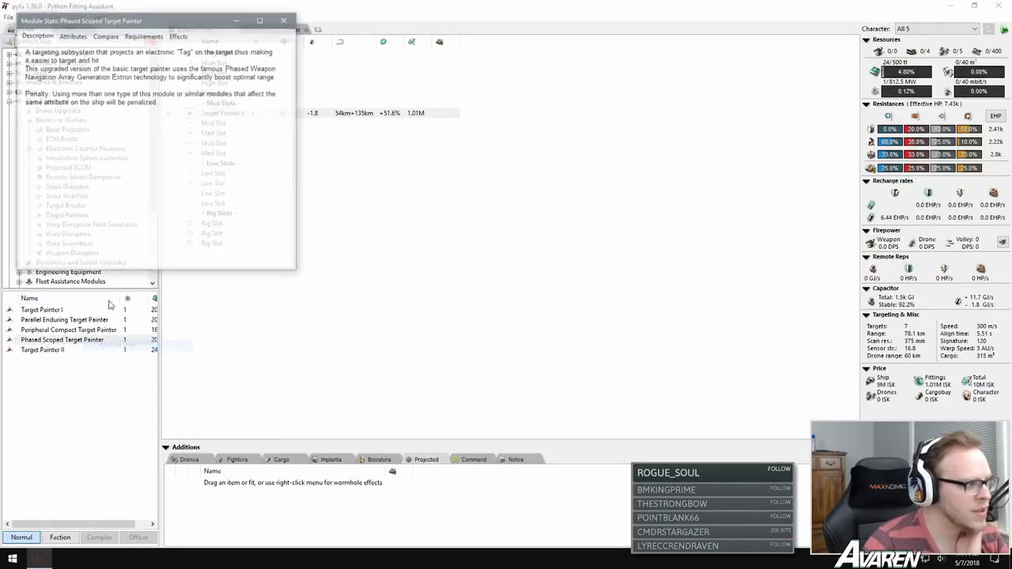
pyautogui.moveTo(226, 68)
pyautogui.mouseDown()
pyautogui.moveTo(141, 93)
pyautogui.moveTo(133, 77)
pyautogui.mouseUp()
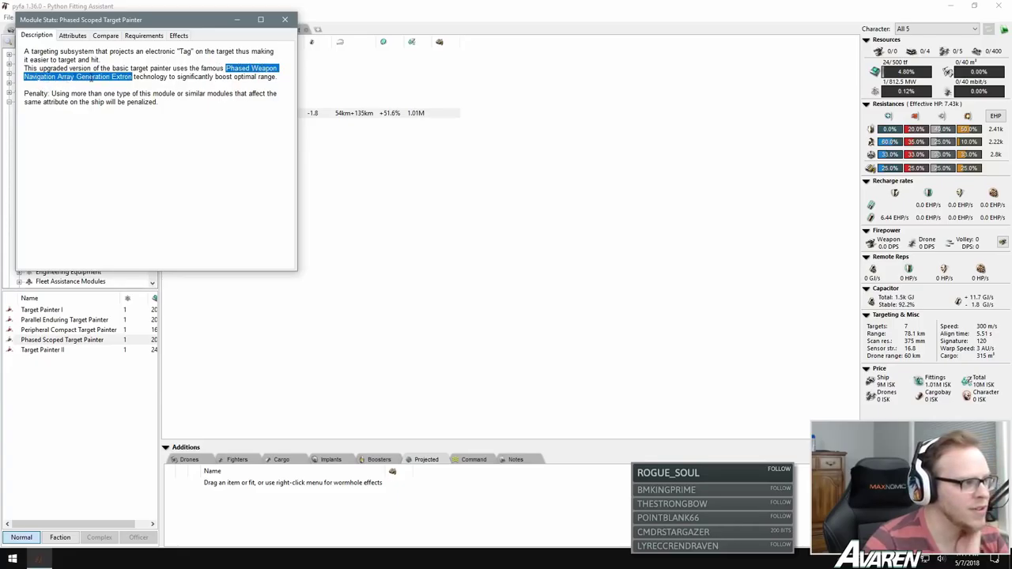
pyautogui.click(285, 19)
# Step: Select the Target Painter II in the market list and widen the list to fully show the CPU column
pyautogui.click(57, 350)
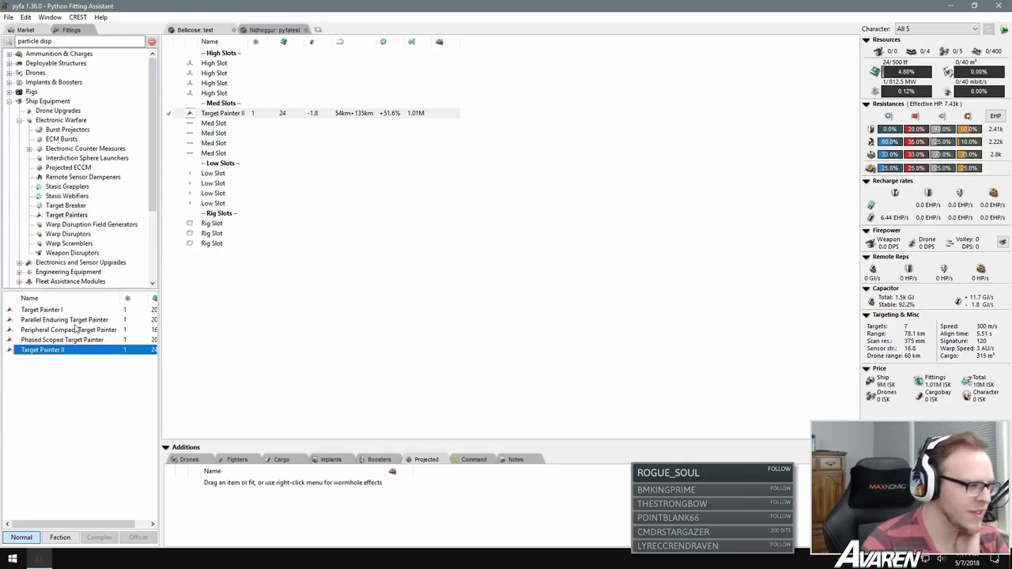
pyautogui.moveTo(158, 287); pyautogui.dragTo(168, 286)
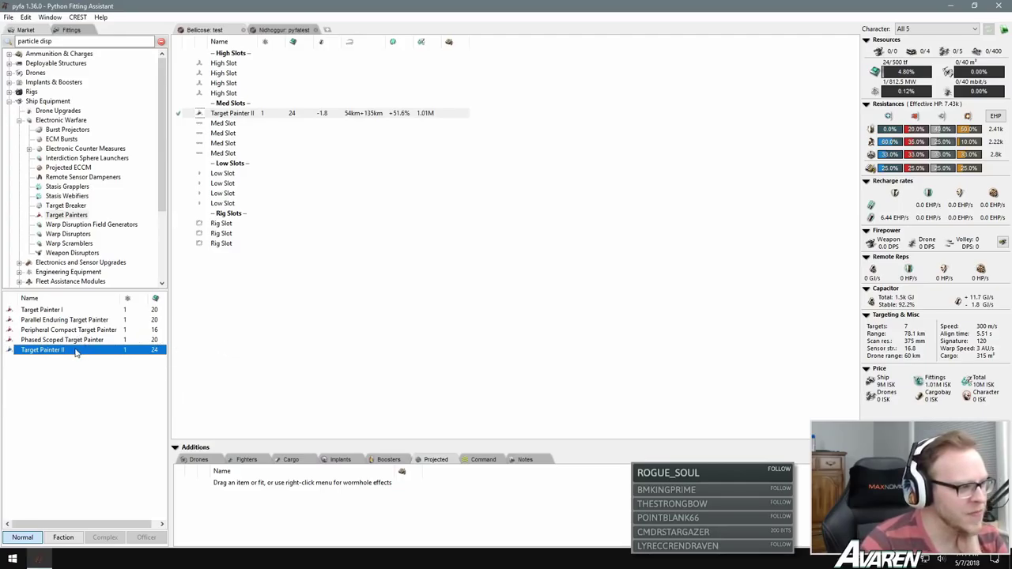
# Step: Browse the Warp Disruption Field Generators in the market and select Warp Disruption Field Generator II
pyautogui.click(242, 114)
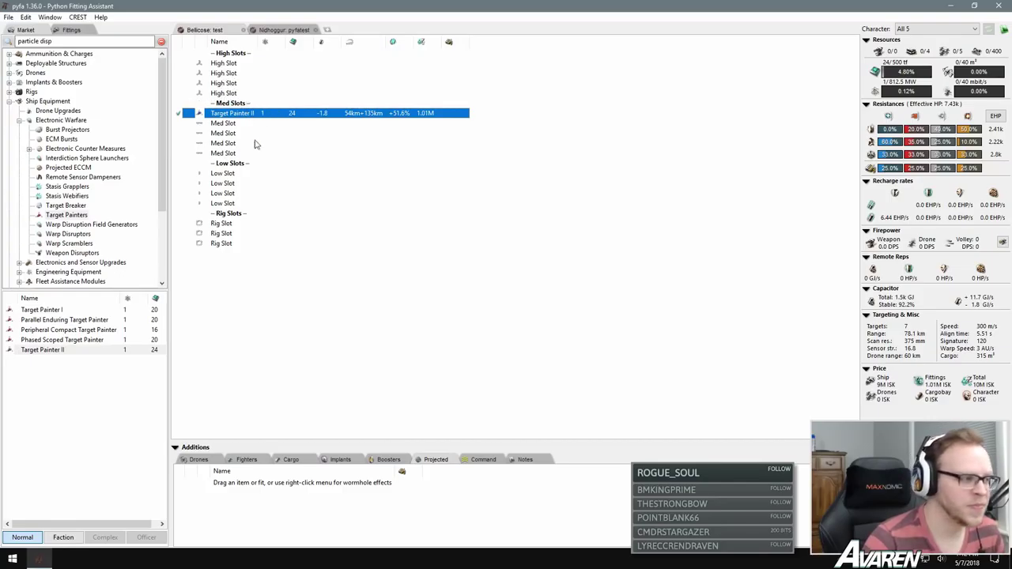
pyautogui.click(82, 226)
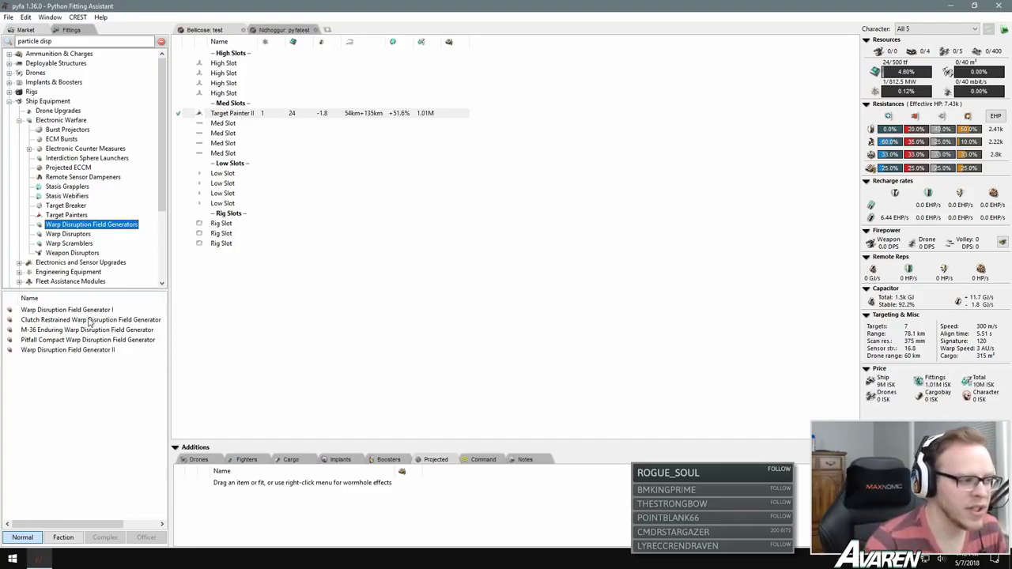
pyautogui.click(101, 351)
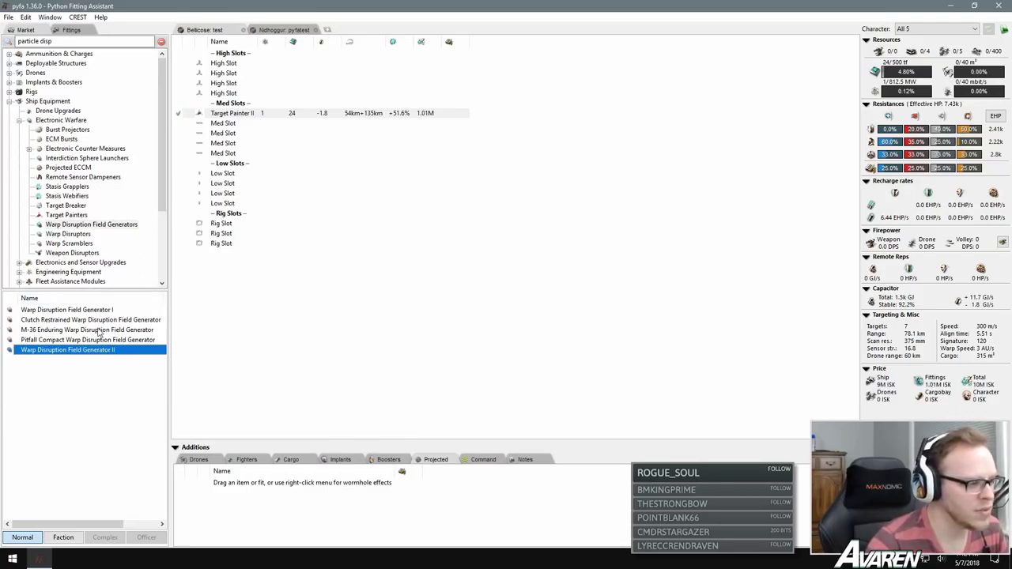
pyautogui.moveTo(99, 333); pyautogui.dragTo(90, 309)
# Step: Find the Warp Disruptor II in the market and fit it in place of the Target Painter II
pyautogui.click(78, 235)
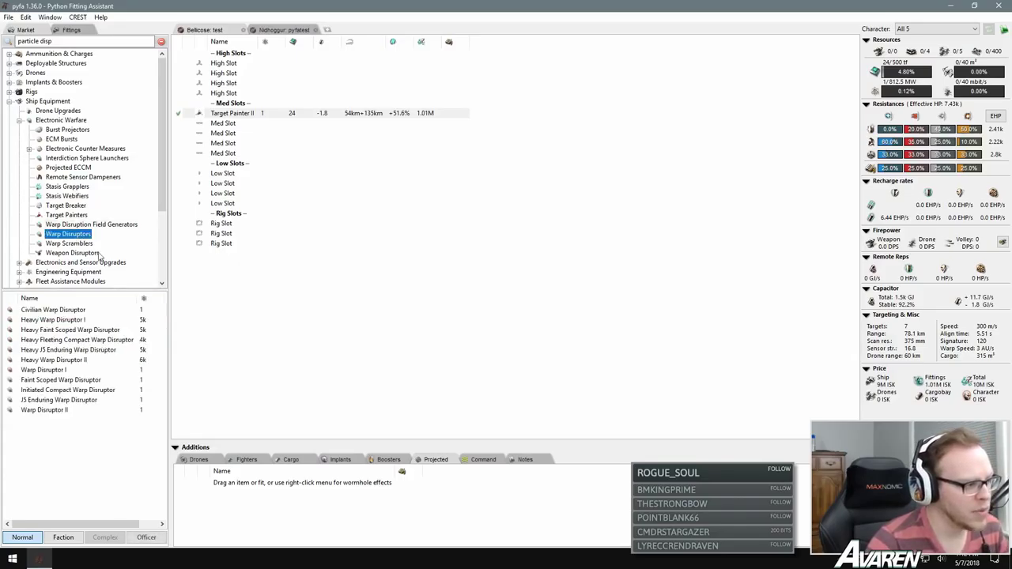
pyautogui.click(55, 370)
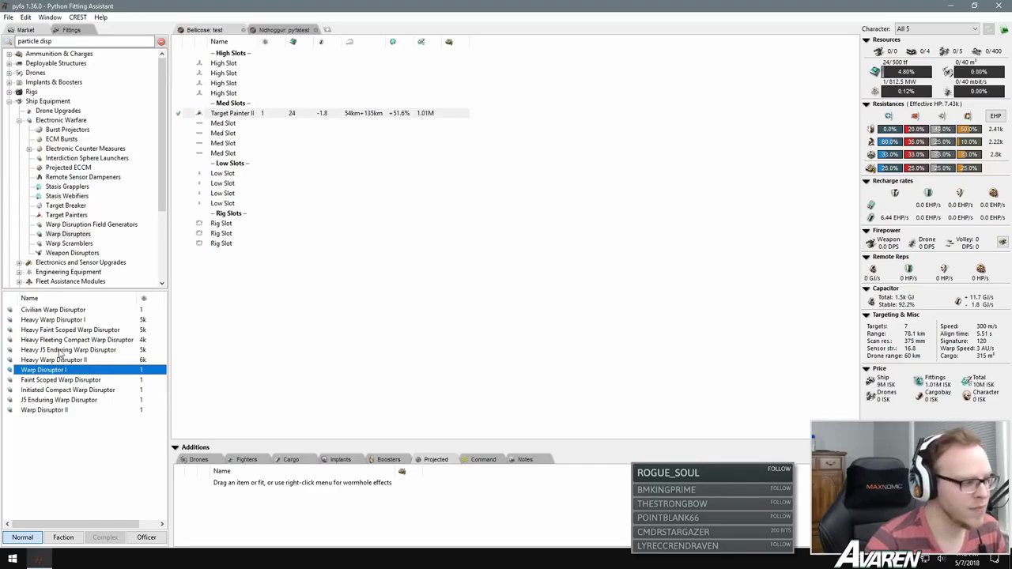
pyautogui.click(55, 411)
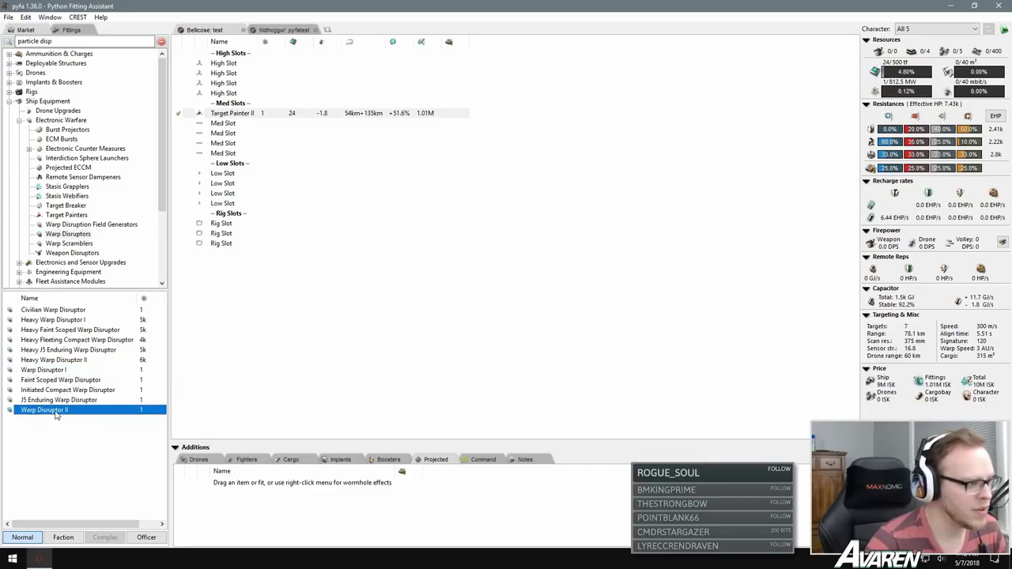
pyautogui.click(241, 113)
pyautogui.press('Delete')
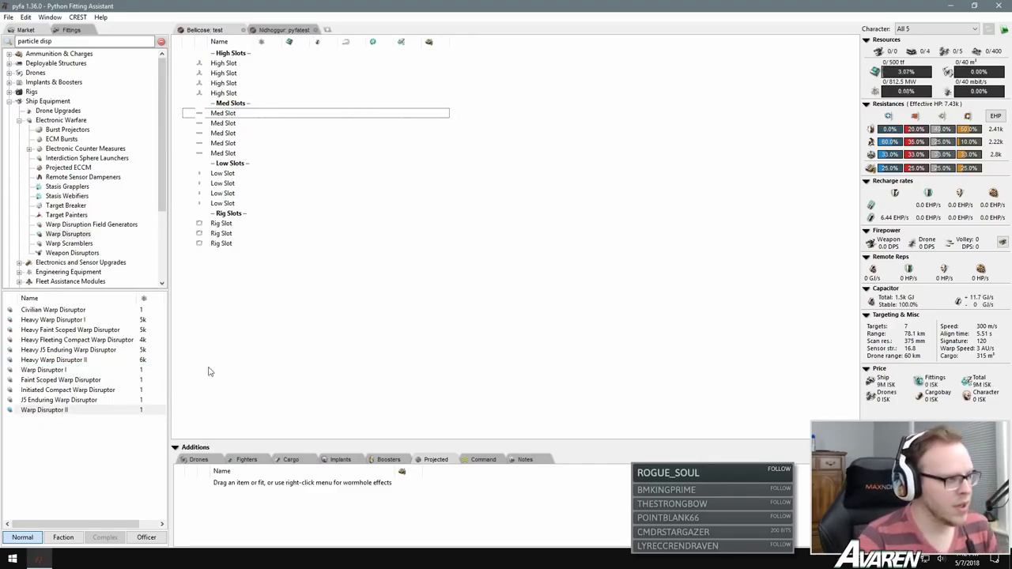
pyautogui.doubleClick(45, 411)
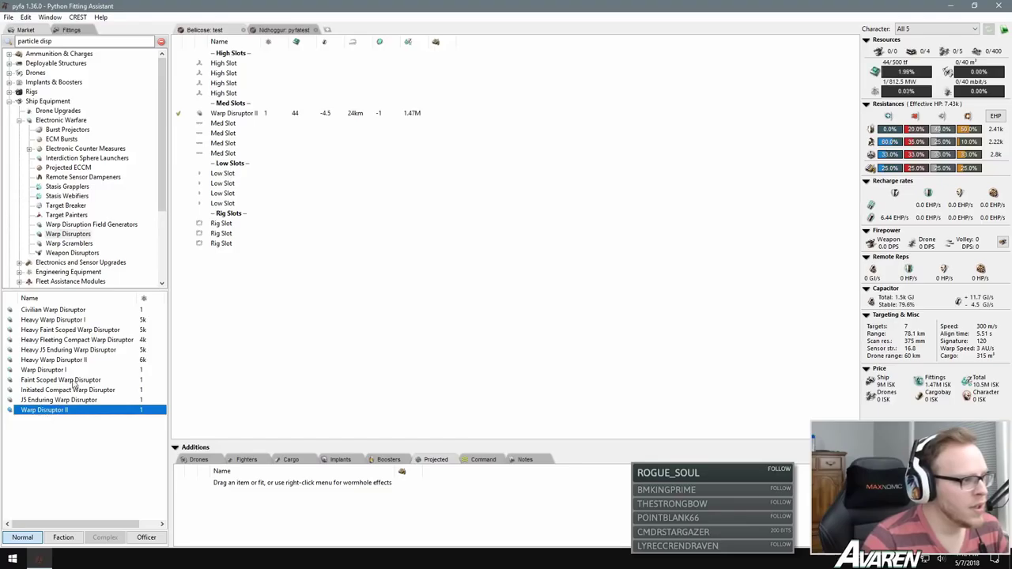
# Step: Examine the fitted Warp Disruptor II's attributes, especially its optimal range, and leave its module stats
pyautogui.rightClick(241, 115)
pyautogui.click(265, 124)
pyautogui.click(73, 36)
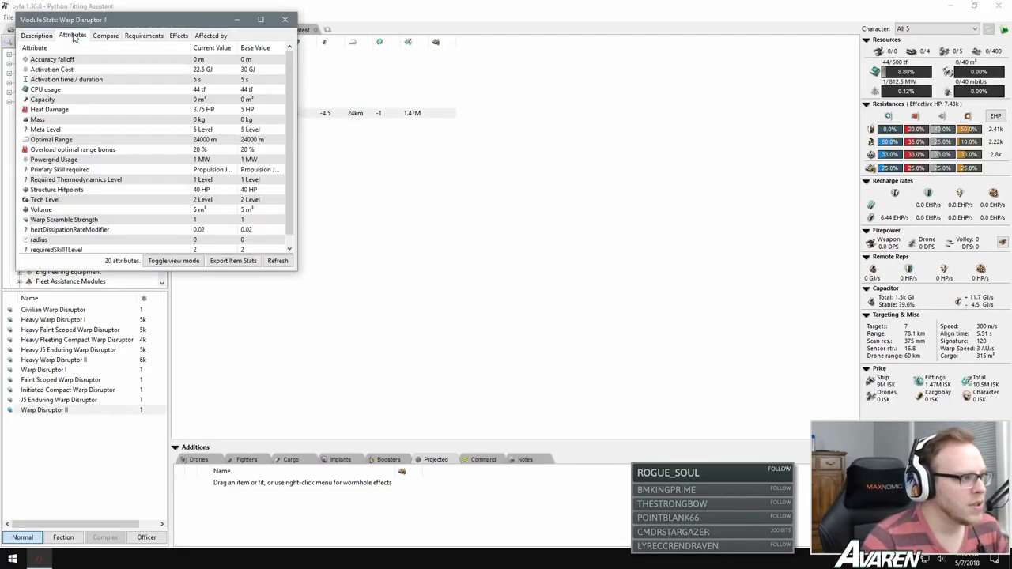
pyautogui.scroll(-1, 289, 87)
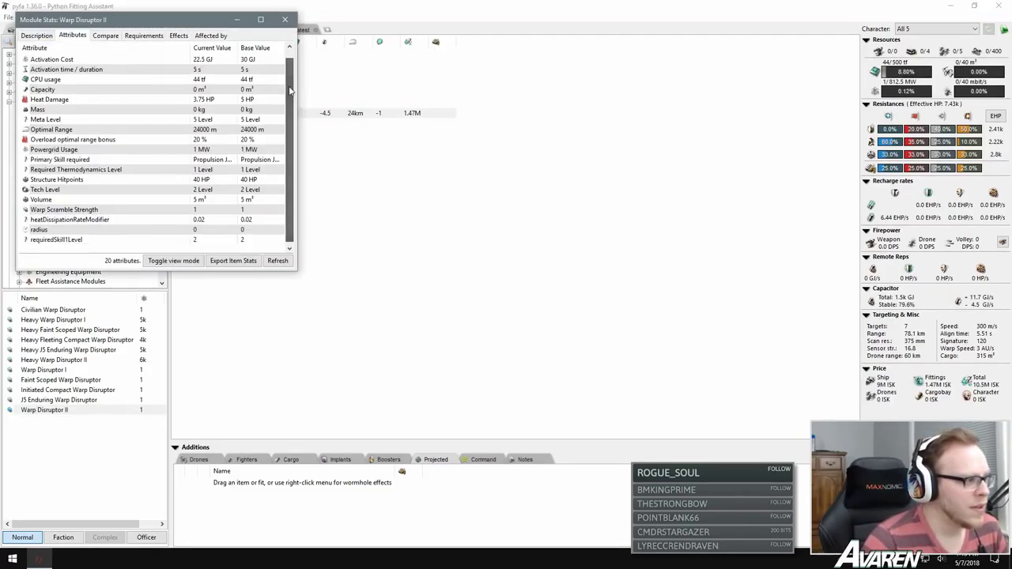
pyautogui.click(226, 131)
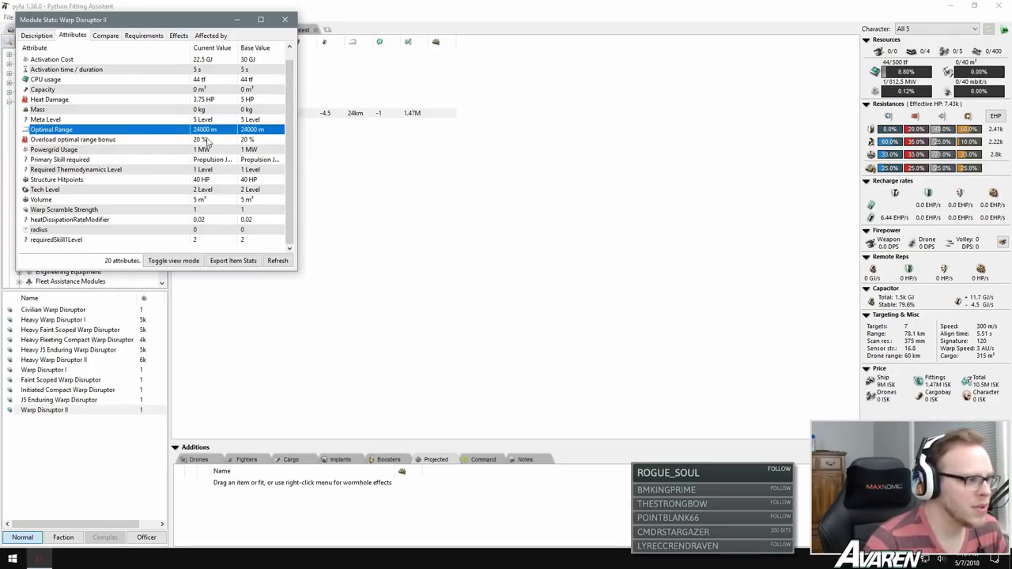
pyautogui.click(313, 163)
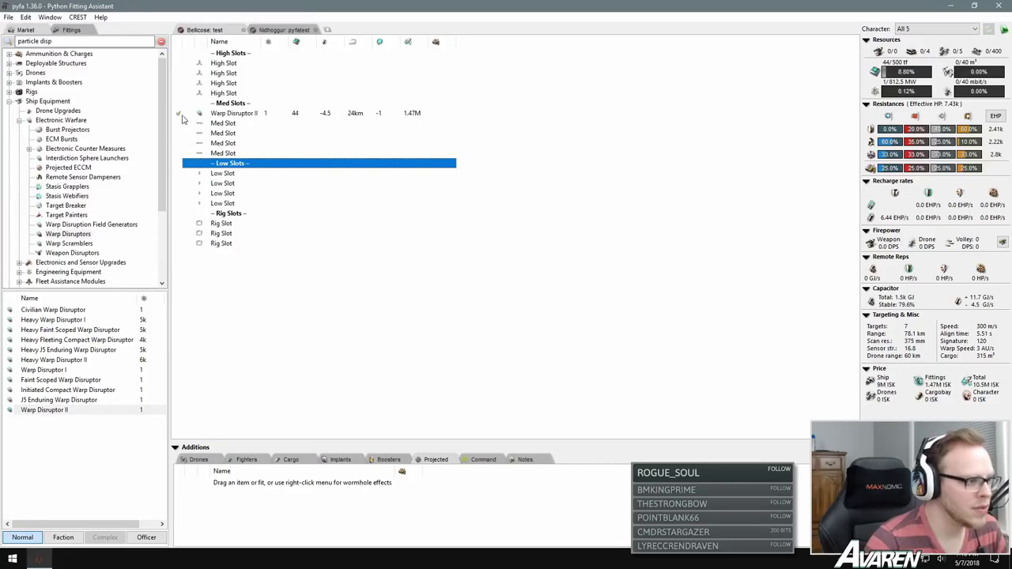
# Step: Overheat the Warp Disruptor II to compare its range, and set it back to active
pyautogui.click(199, 115)
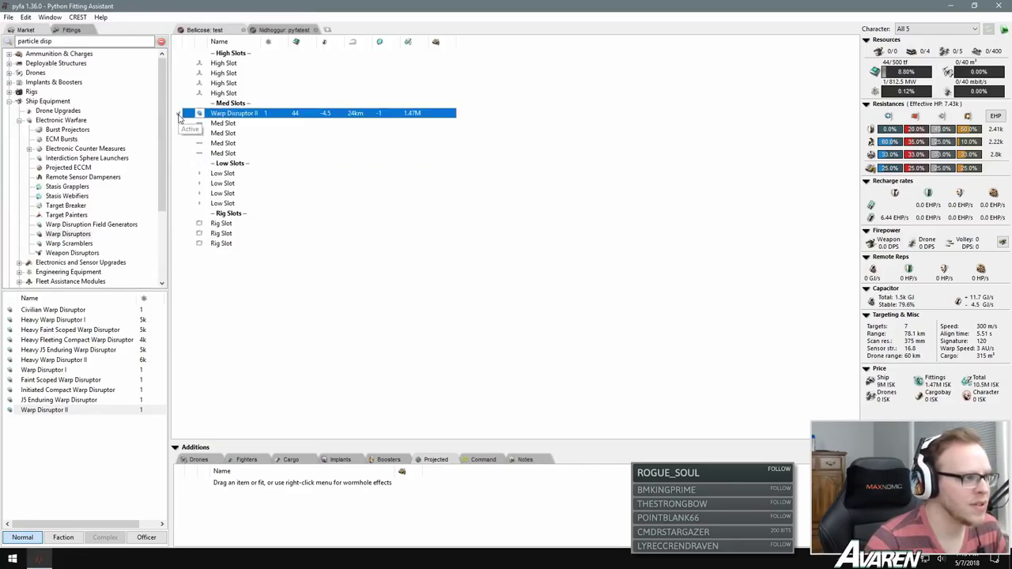
pyautogui.click(177, 115)
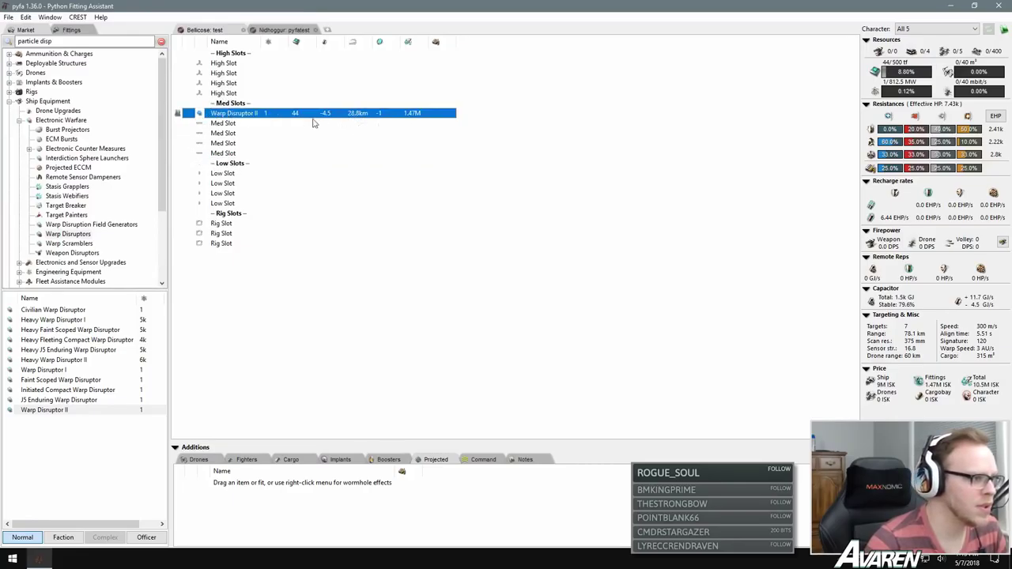
pyautogui.click(178, 115)
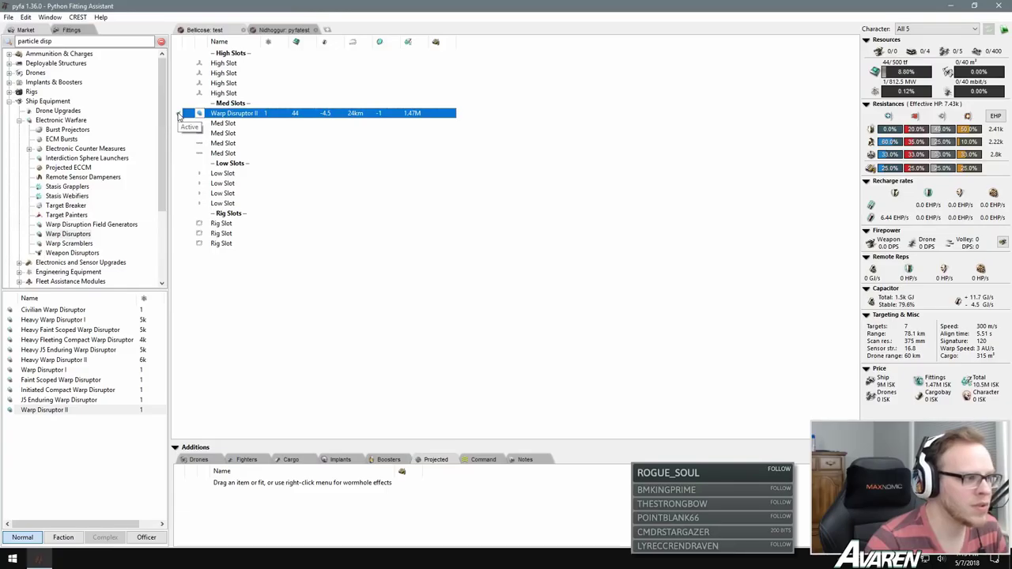
# Step: Show the faction warp disruptors, fit the Republic Fleet Warp Disruptor for comparison and remove it
pyautogui.click(65, 538)
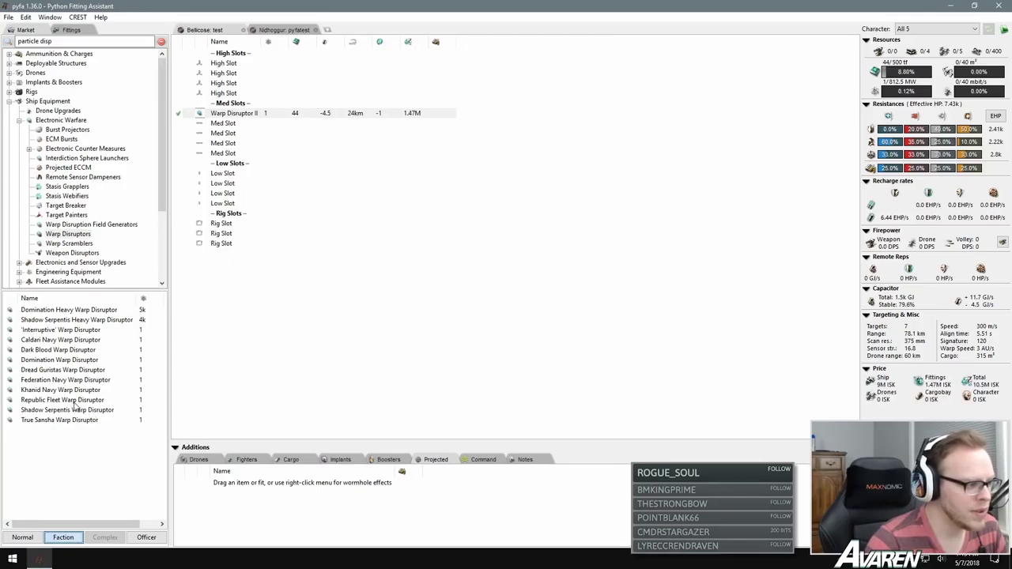
pyautogui.doubleClick(79, 402)
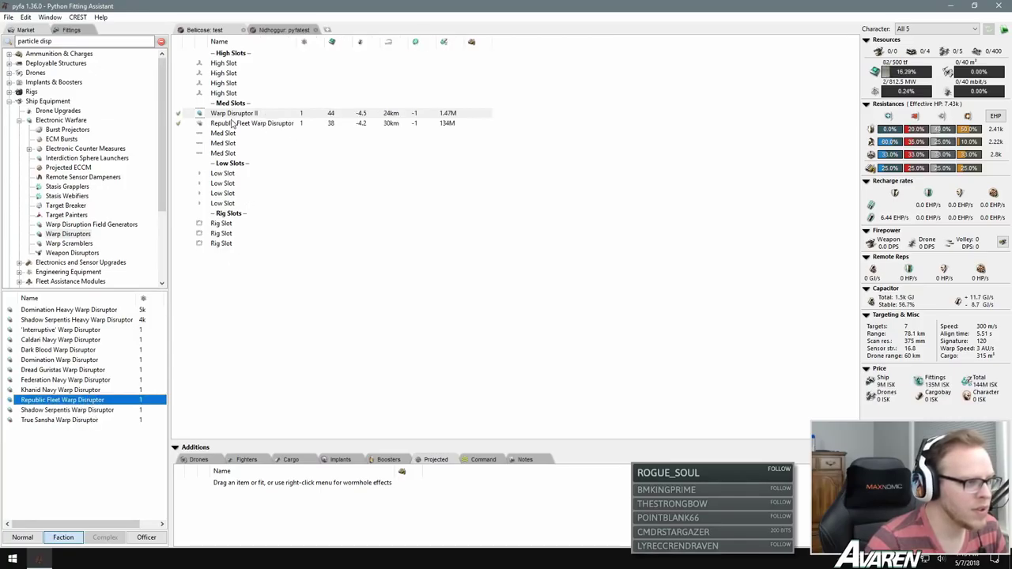
pyautogui.click(255, 124)
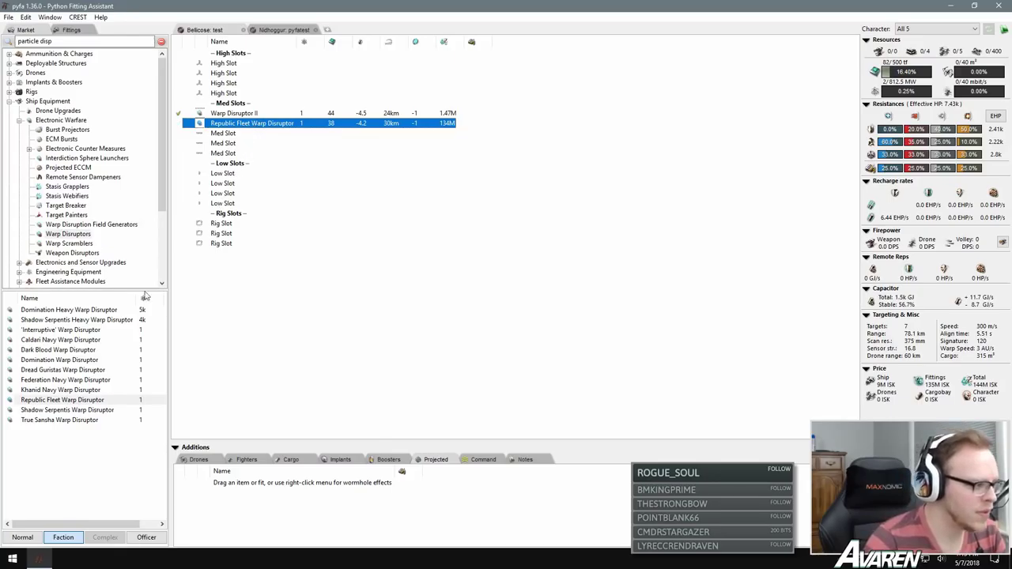
pyautogui.press('Delete')
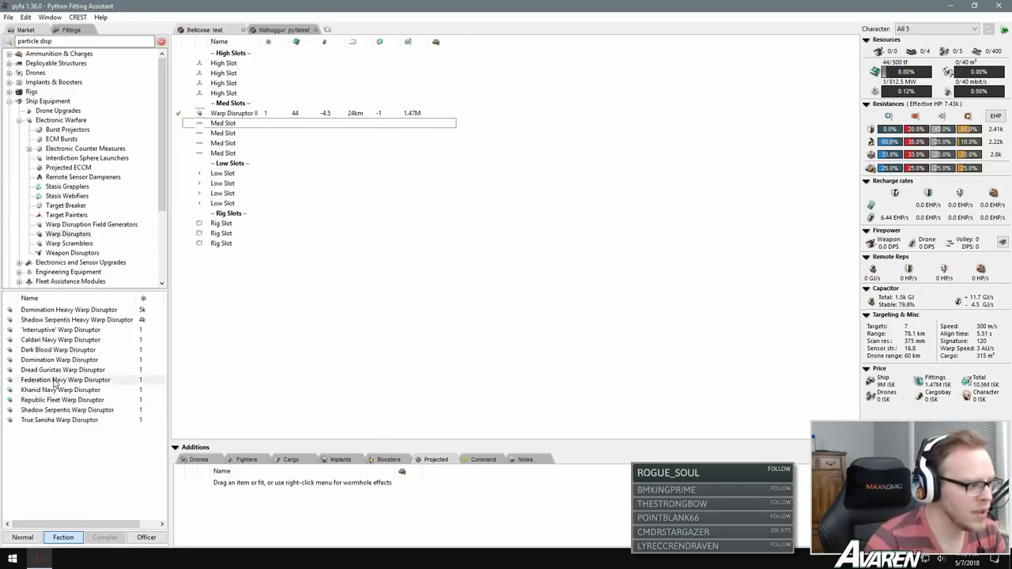
# Step: Fit the Federation Navy, True Sansha and Republic Fleet Warp Disruptors to compare them with the Warp Disruptor II
pyautogui.doubleClick(54, 381)
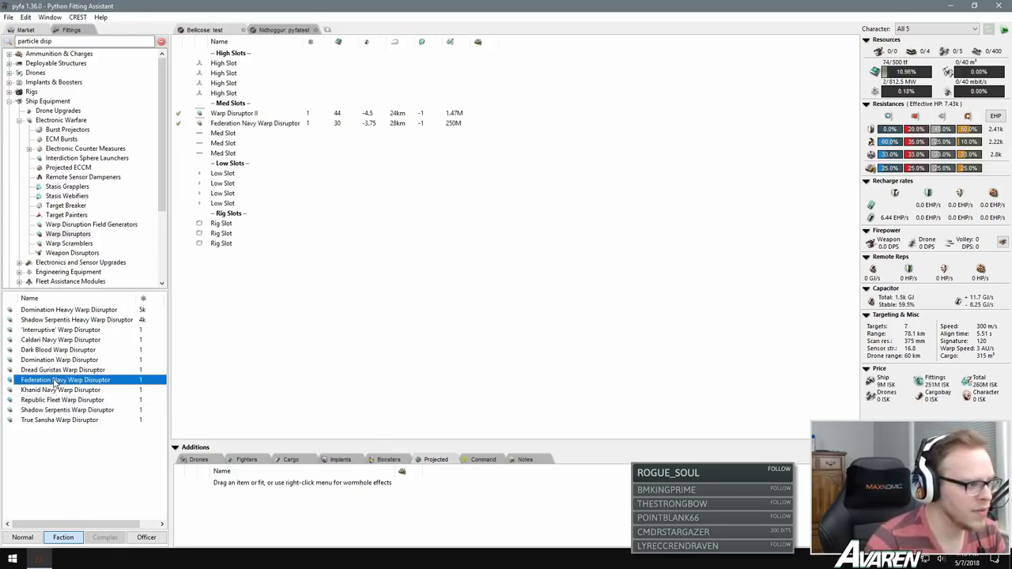
pyautogui.doubleClick(67, 420)
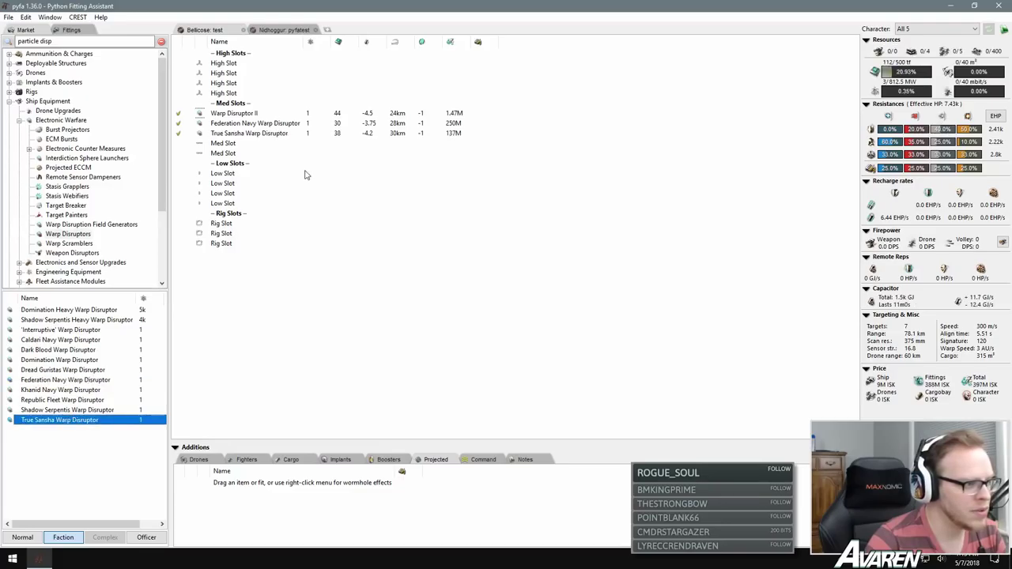
pyautogui.doubleClick(85, 400)
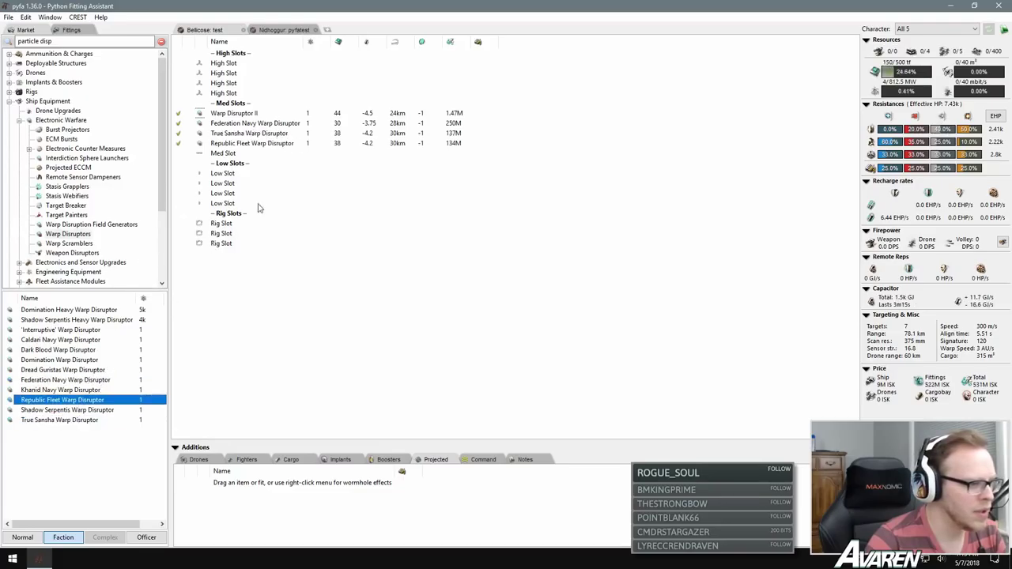
pyautogui.click(290, 135)
pyautogui.click(271, 143)
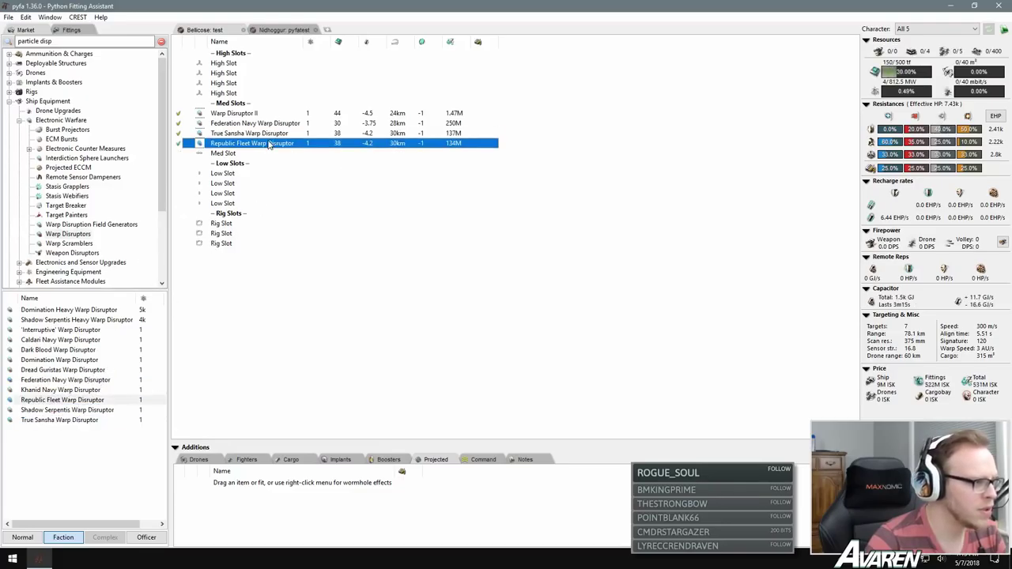
# Step: Remove the Federation Navy, True Sansha and Republic Fleet Warp Disruptors, keeping only the Warp Disruptor II fitted
pyautogui.click(268, 124)
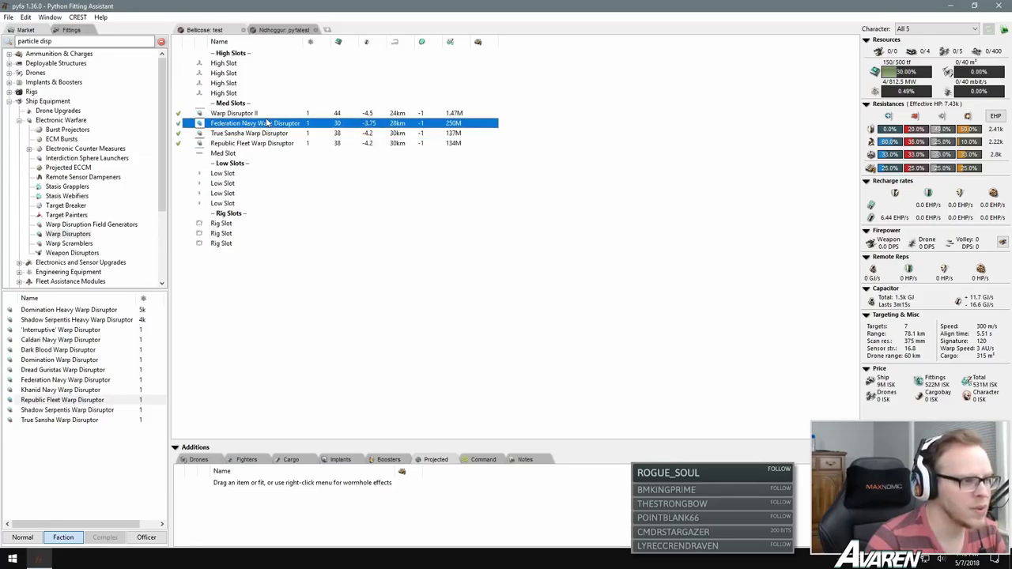
pyautogui.press('Delete')
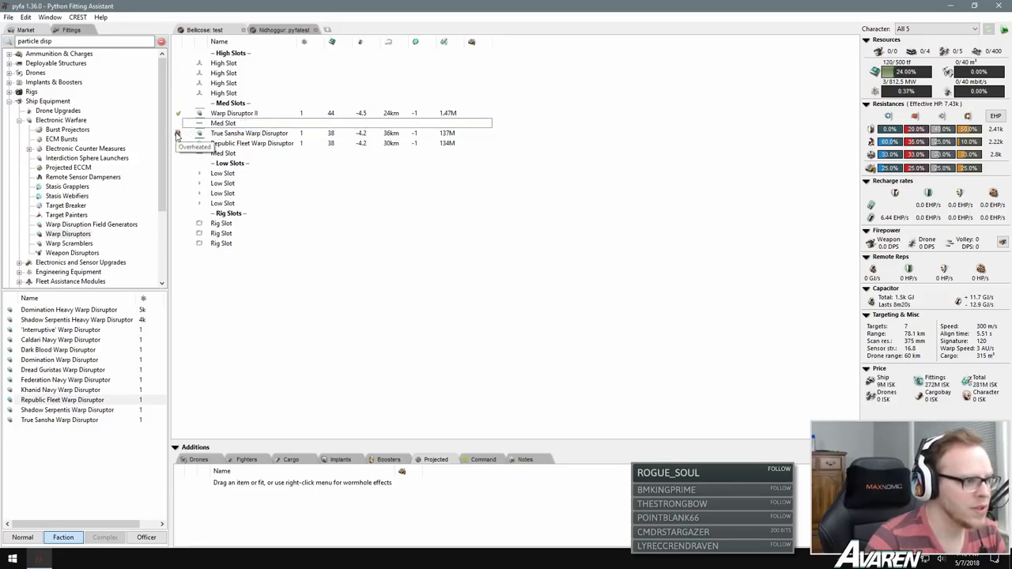
pyautogui.click(245, 133)
pyautogui.press('Delete')
pyautogui.click(247, 143)
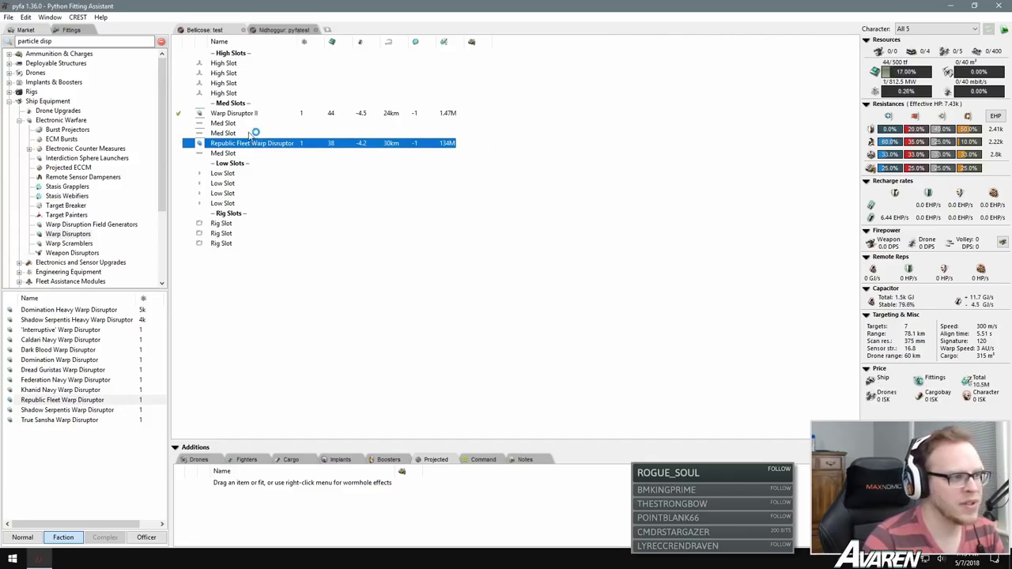
pyautogui.press('Delete')
# Step: Examine the Warp Scramble Strength among the fitted Warp Disruptor II's attributes and close its module stats
pyautogui.rightClick(246, 115)
pyautogui.click(273, 118)
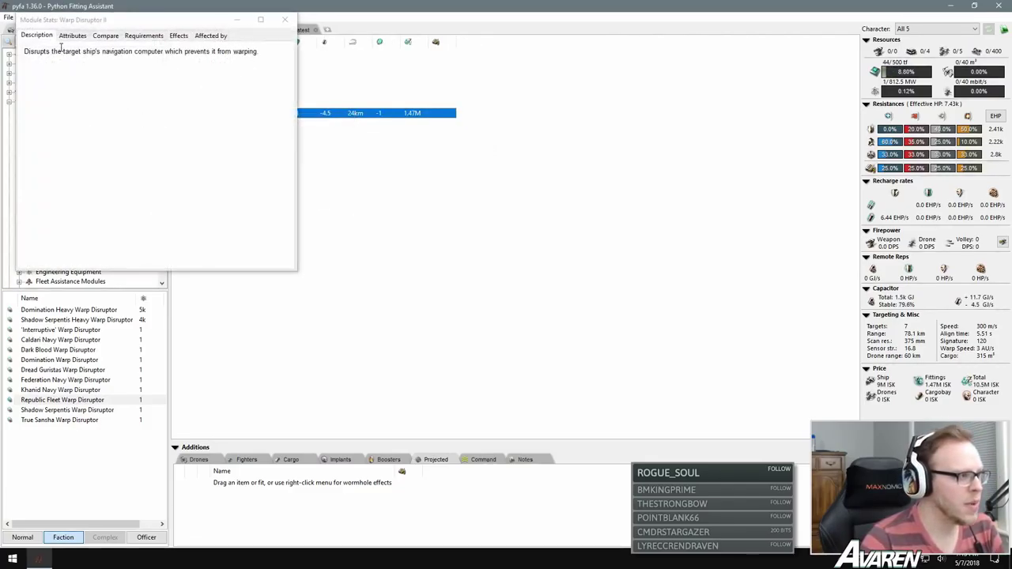
pyautogui.click(70, 36)
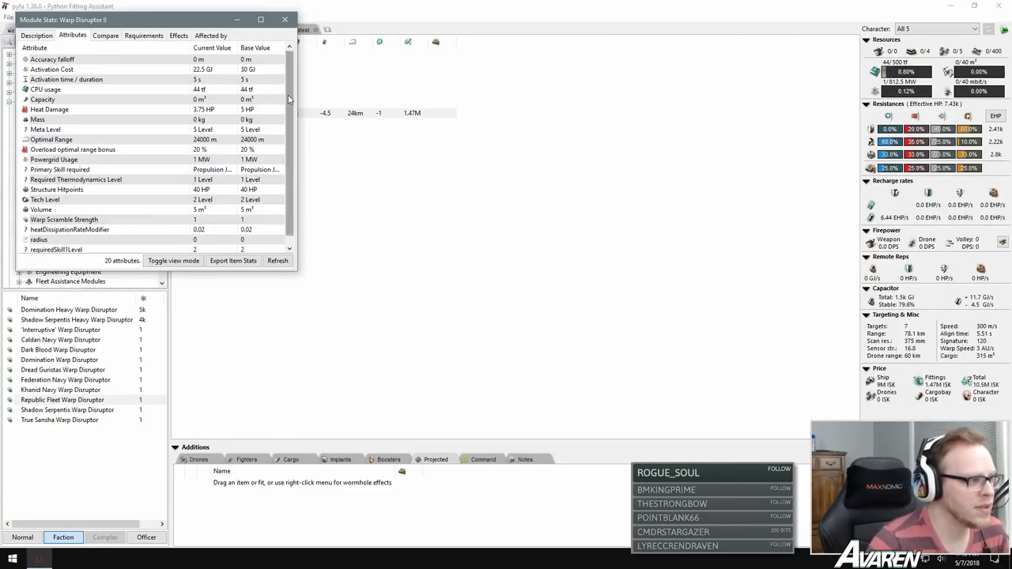
pyautogui.scroll(-1, 106, 186)
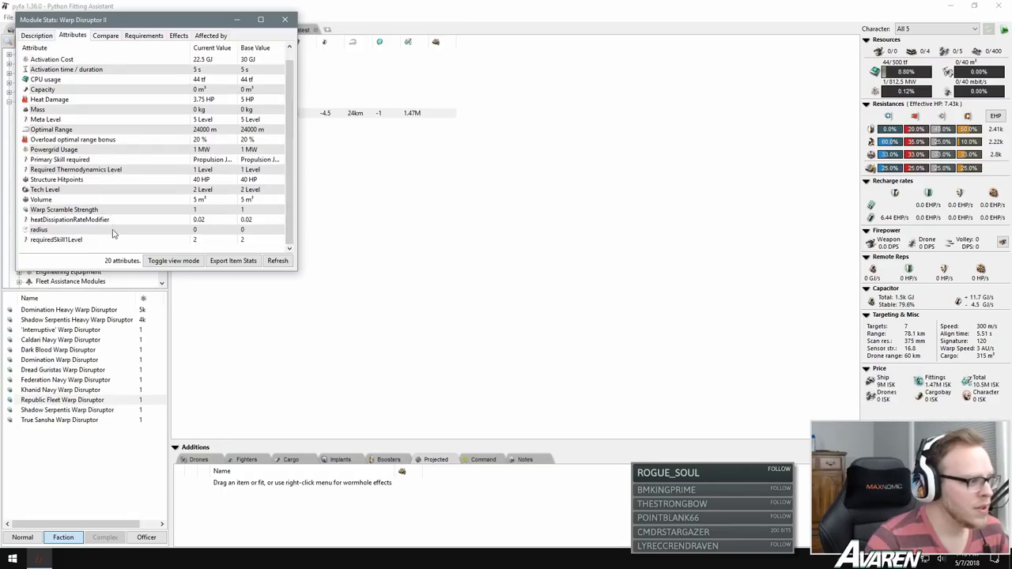
pyautogui.scroll(1, 112, 233)
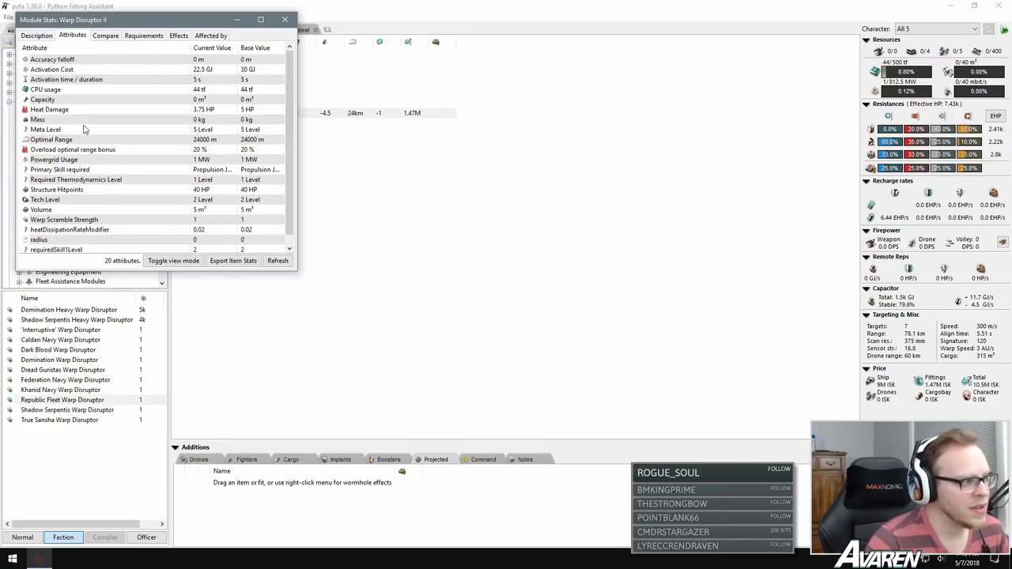
pyautogui.click(94, 221)
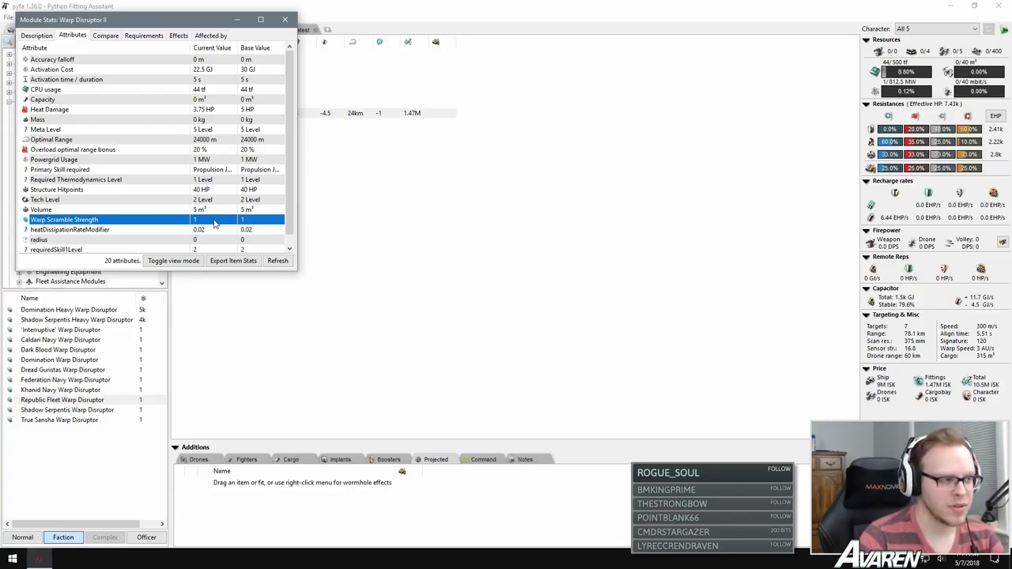
pyautogui.click(284, 19)
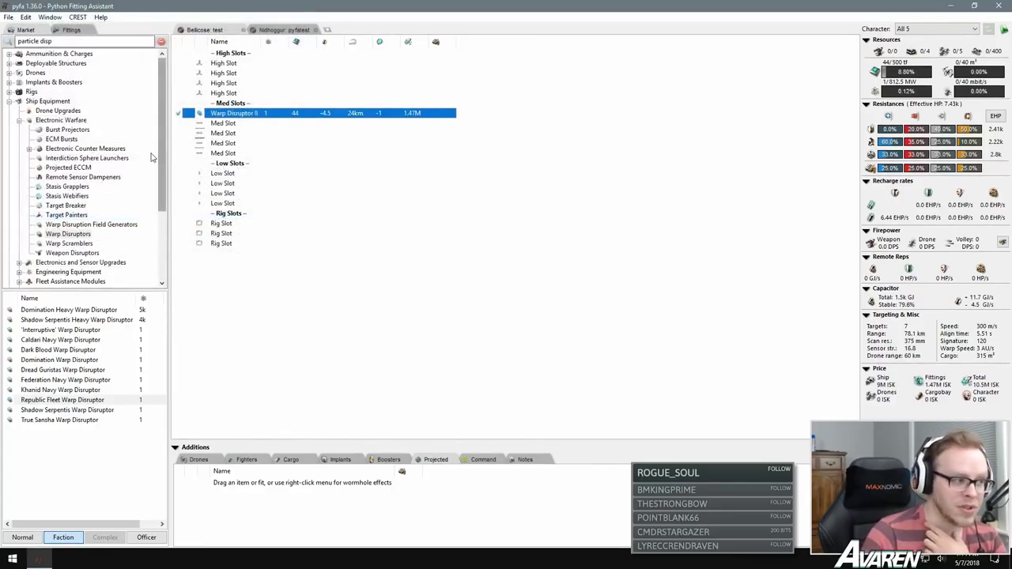
pyautogui.scroll(-2, 71, 242)
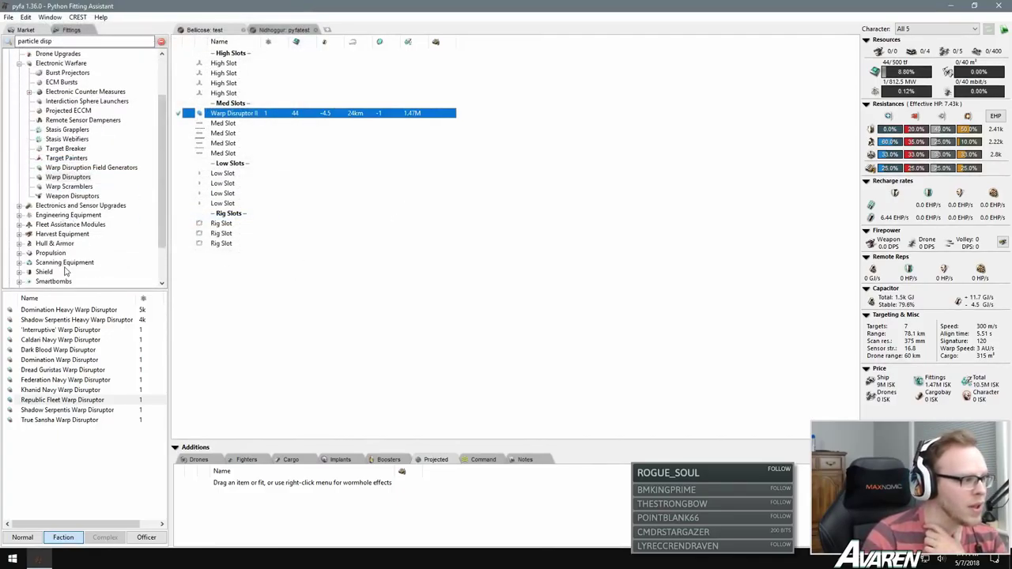
pyautogui.scroll(2, 59, 255)
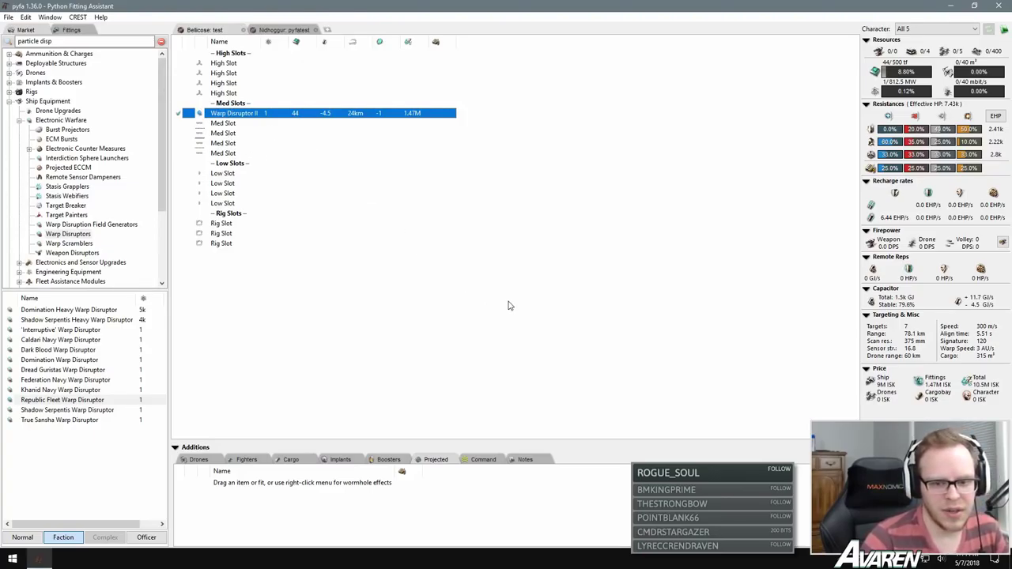
# Step: Search the ships for "aeon" and open the Aeon's basic ship stats
pyautogui.click(72, 29)
pyautogui.click(133, 41)
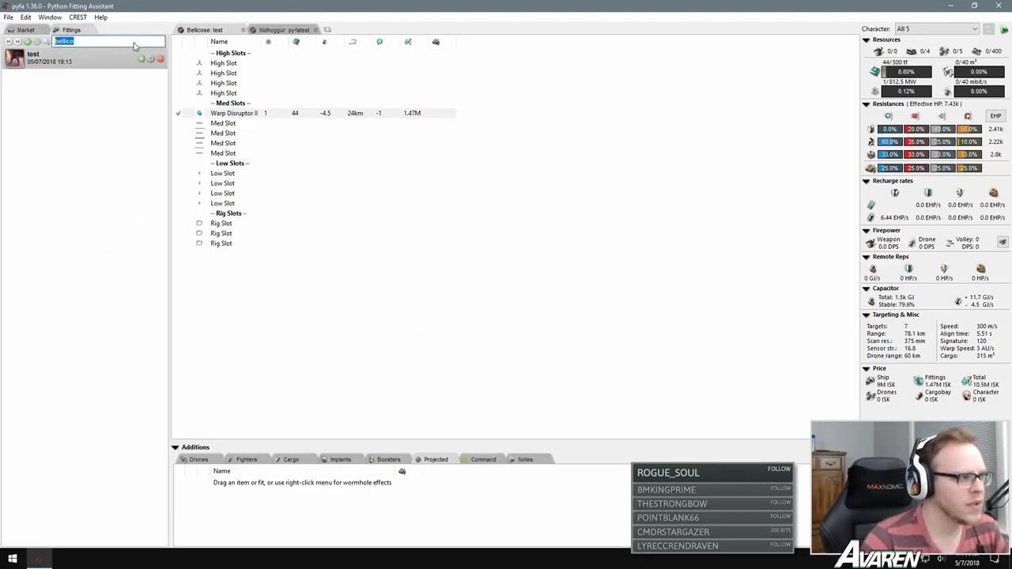
pyautogui.write('aeon')
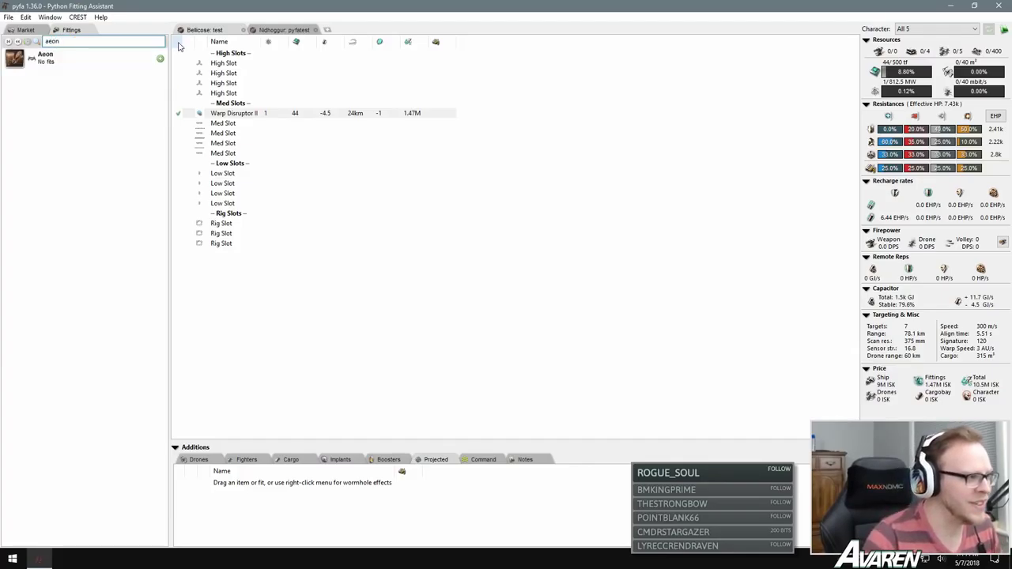
pyautogui.rightClick(90, 57)
pyautogui.click(111, 64)
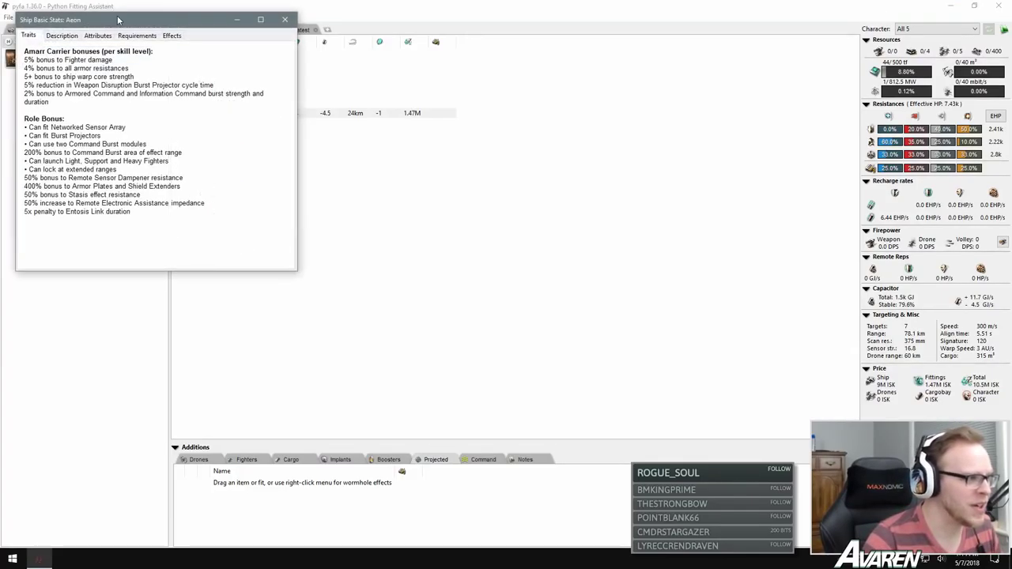
# Step: Examine the Aeon's Amarr Carrier traits, focusing on the per-level bonus to ship warp core strength
pyautogui.moveTo(118, 20); pyautogui.dragTo(223, 75)
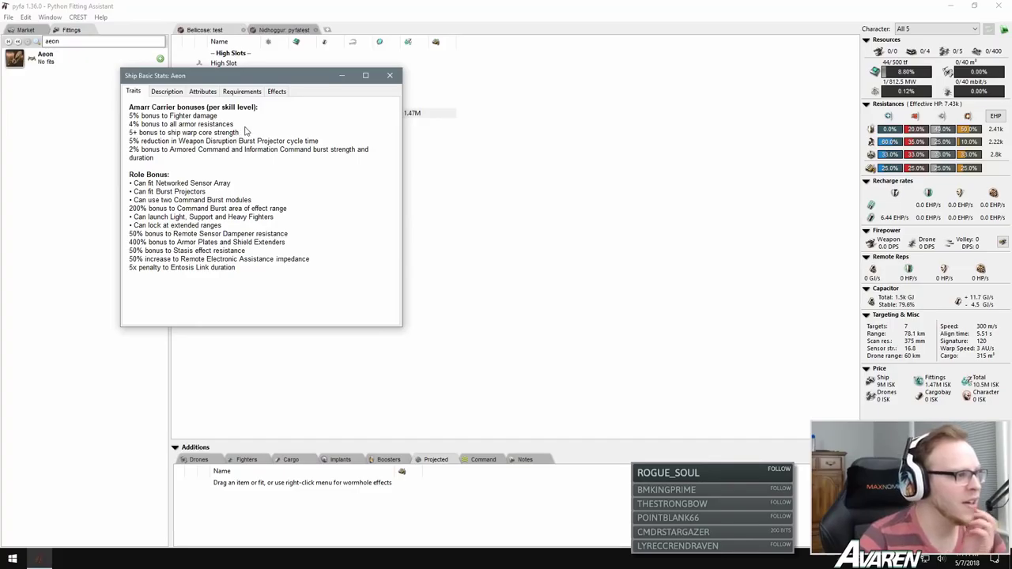
pyautogui.moveTo(245, 130); pyautogui.dragTo(126, 136)
pyautogui.moveTo(242, 135); pyautogui.dragTo(169, 108)
pyautogui.click(235, 204)
pyautogui.click(360, 100)
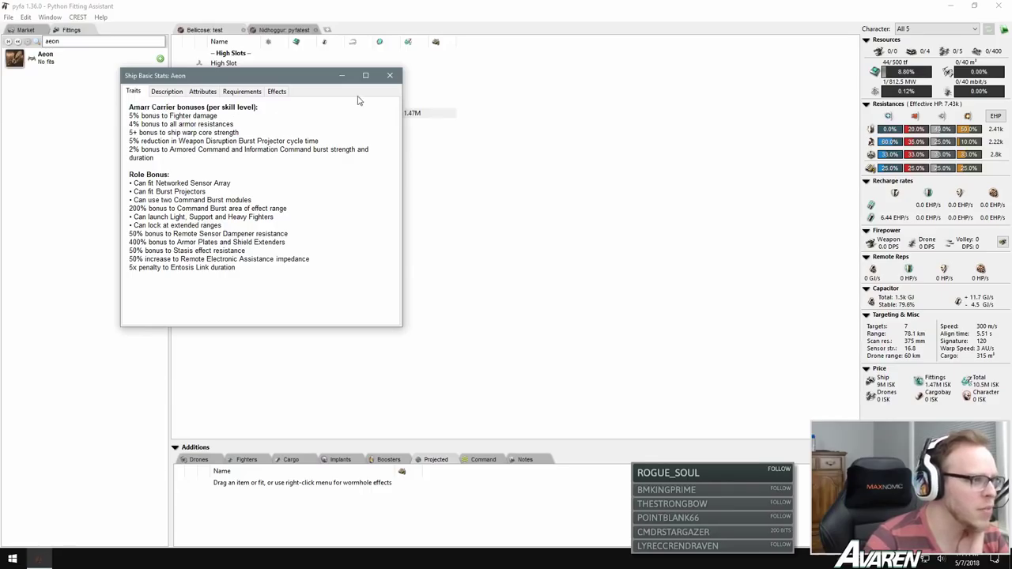
# Step: Examine the Warp Scramble Status among the Aeon's attributes and close its ship stats
pyautogui.click(167, 92)
pyautogui.click(202, 91)
pyautogui.moveTo(394, 131); pyautogui.dragTo(407, 226)
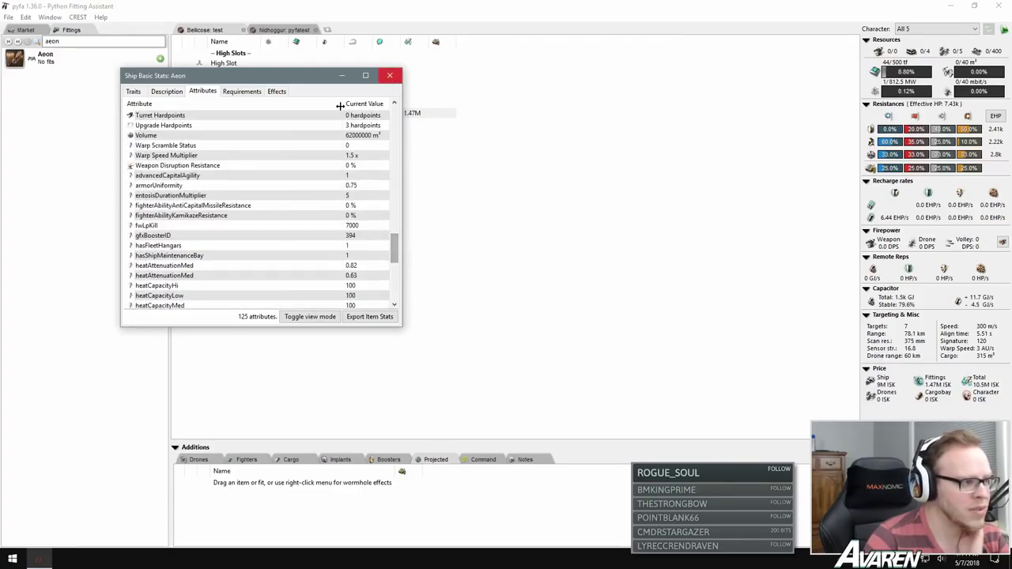
pyautogui.click(293, 147)
pyautogui.scroll(4, 275, 182)
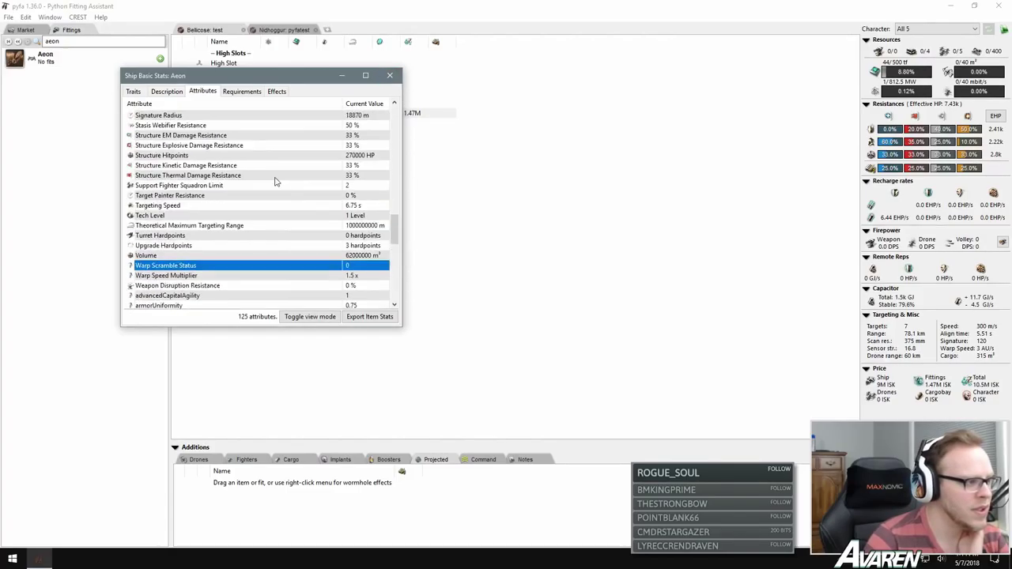
pyautogui.click(389, 76)
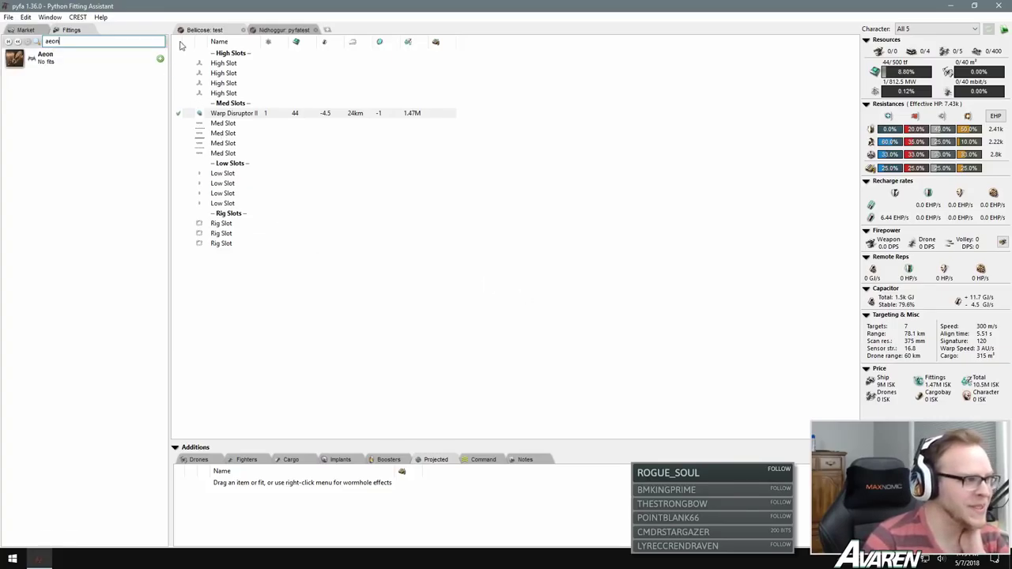
# Step: Return to the market's normal-grade modules and fit a Warp Scrambler II alongside the Warp Disruptor II
pyautogui.click(27, 31)
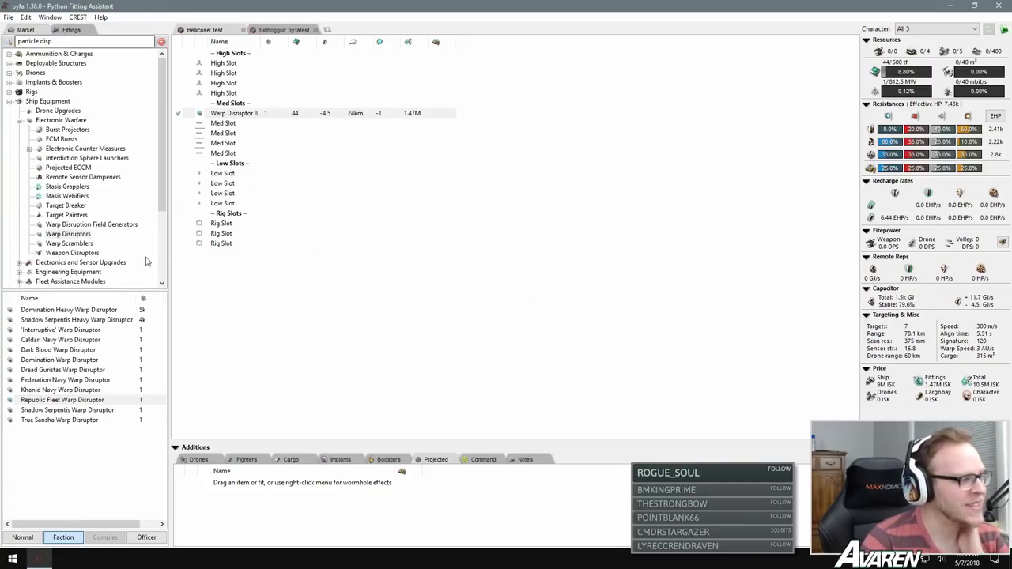
pyautogui.click(22, 536)
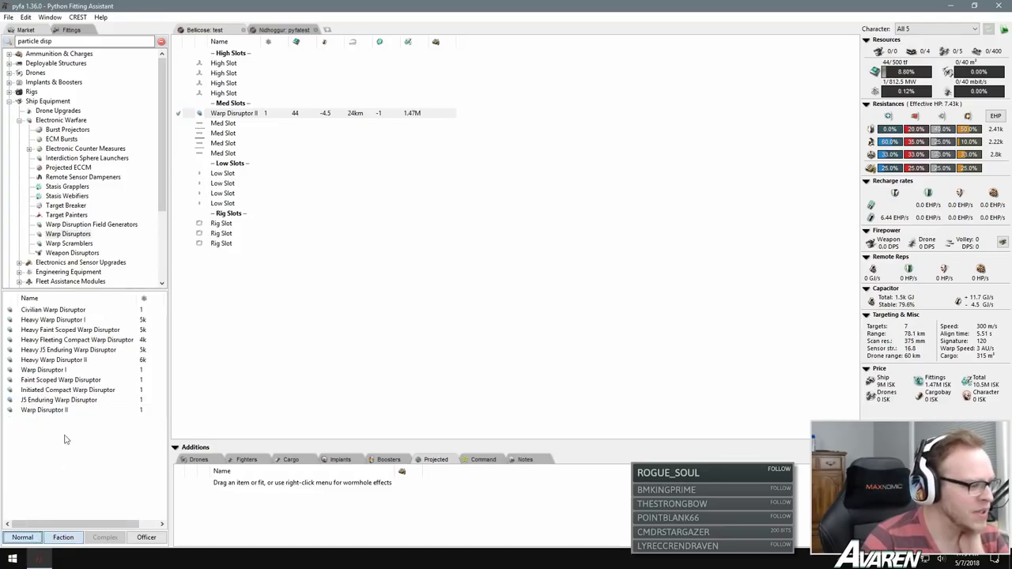
pyautogui.click(251, 115)
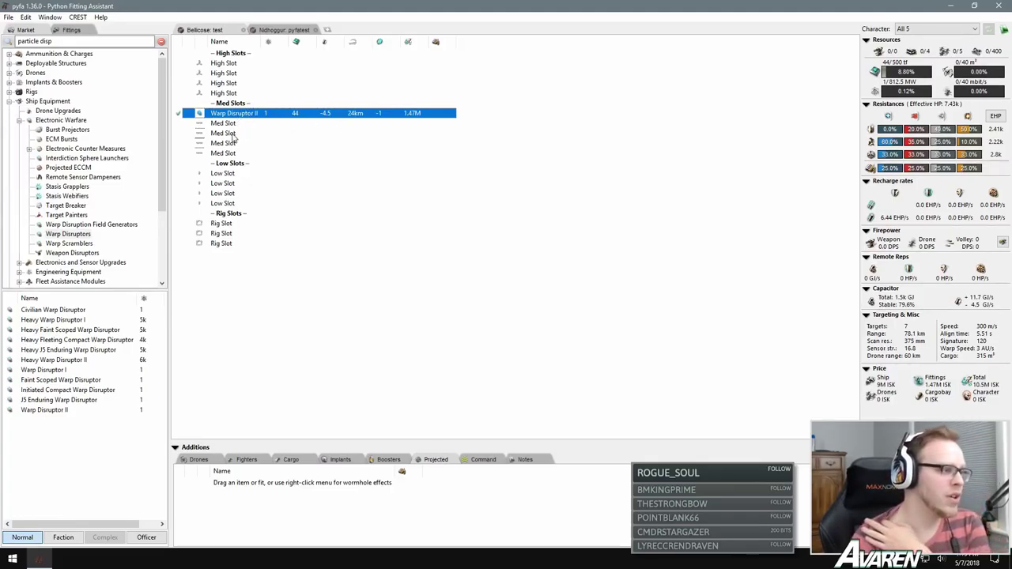
pyautogui.click(79, 244)
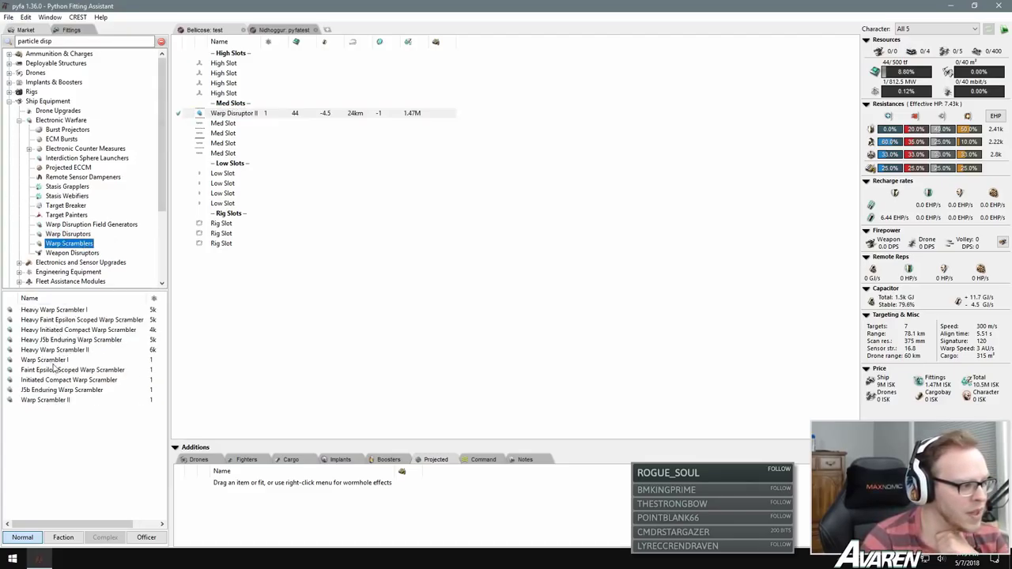
pyautogui.doubleClick(54, 400)
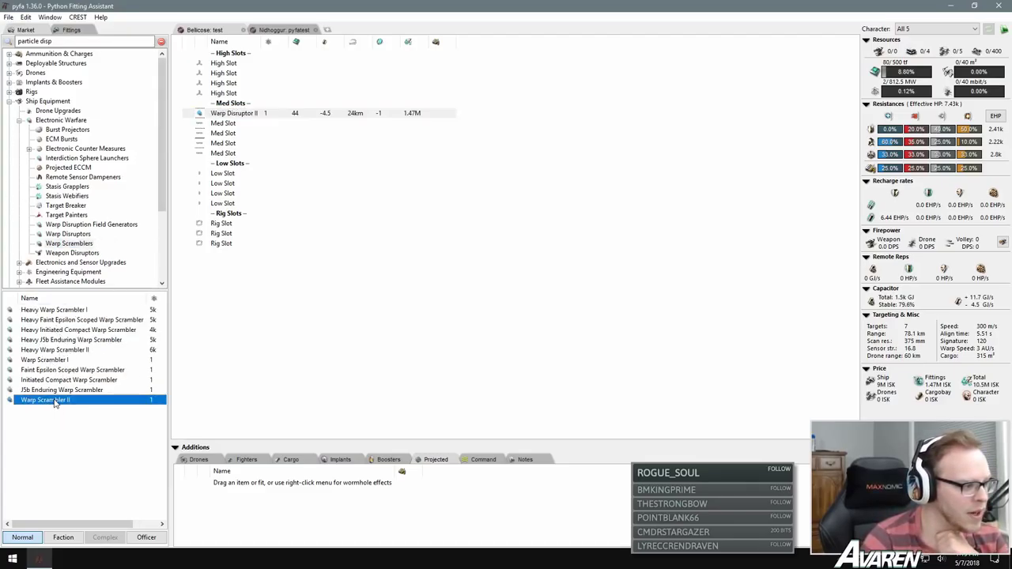
# Step: Open the Heavy Warp Disruptor I's module stats from the warp disruptors list and show its attributes
pyautogui.click(77, 234)
pyautogui.click(60, 321)
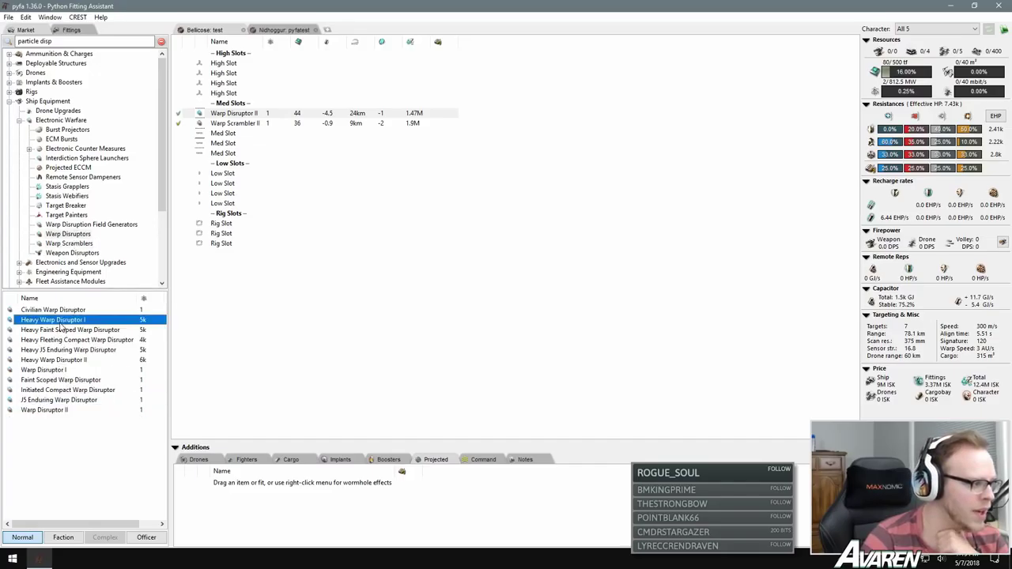
pyautogui.click(76, 338)
pyautogui.click(63, 321)
pyautogui.rightClick(80, 321)
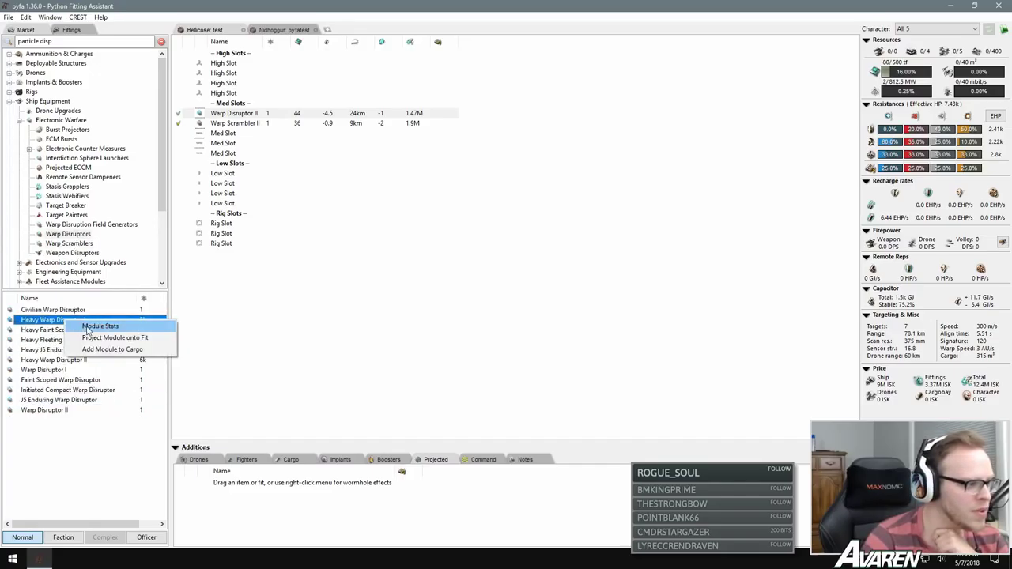
pyautogui.click(90, 326)
pyautogui.click(72, 36)
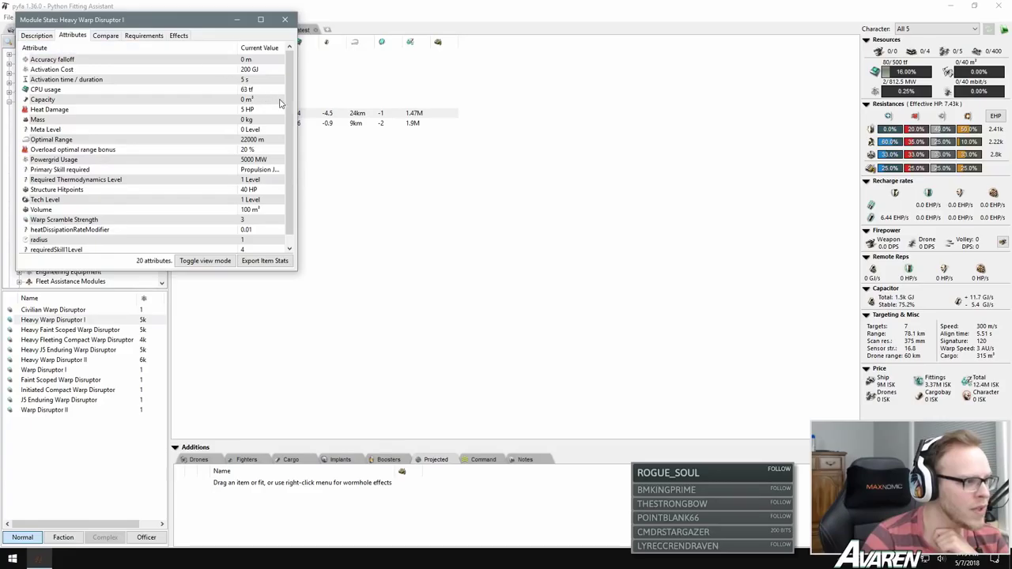
# Step: Review the Heavy Warp Disruptor I's attributes and read its description
pyautogui.scroll(-1, 280, 103)
pyautogui.scroll(1, 280, 103)
pyautogui.click(35, 36)
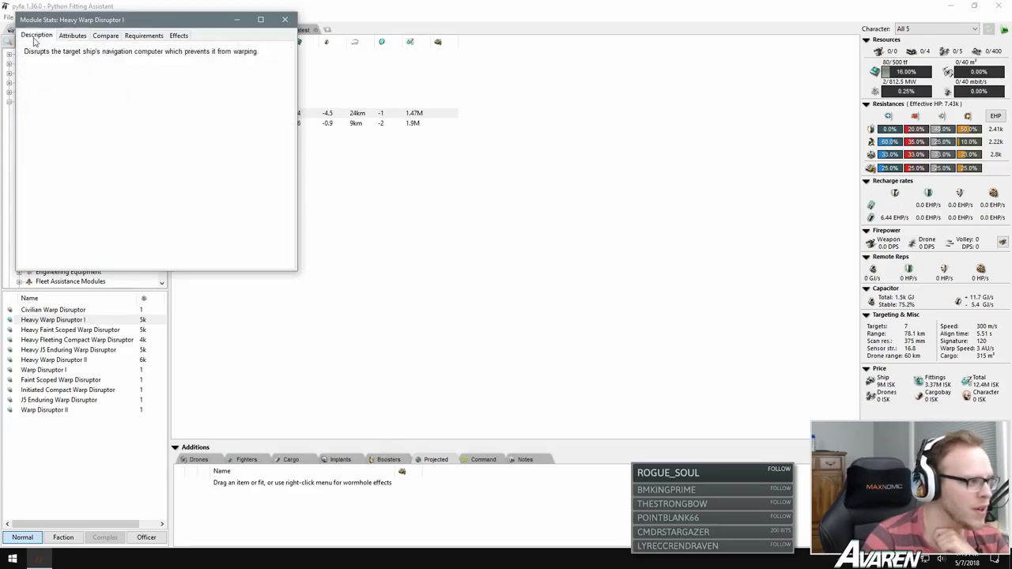
pyautogui.click(72, 39)
pyautogui.click(37, 42)
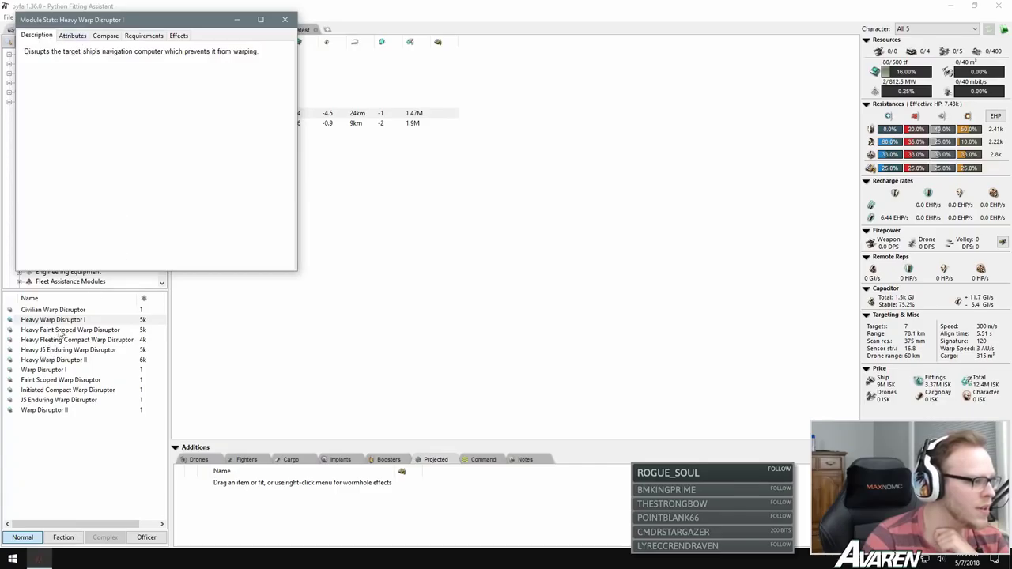
# Step: Examine the Heavy Warp Disruptor I's overload optimal range bonus and Warp Scramble Strength, and close its module stats
pyautogui.click(72, 36)
pyautogui.scroll(-1, 294, 111)
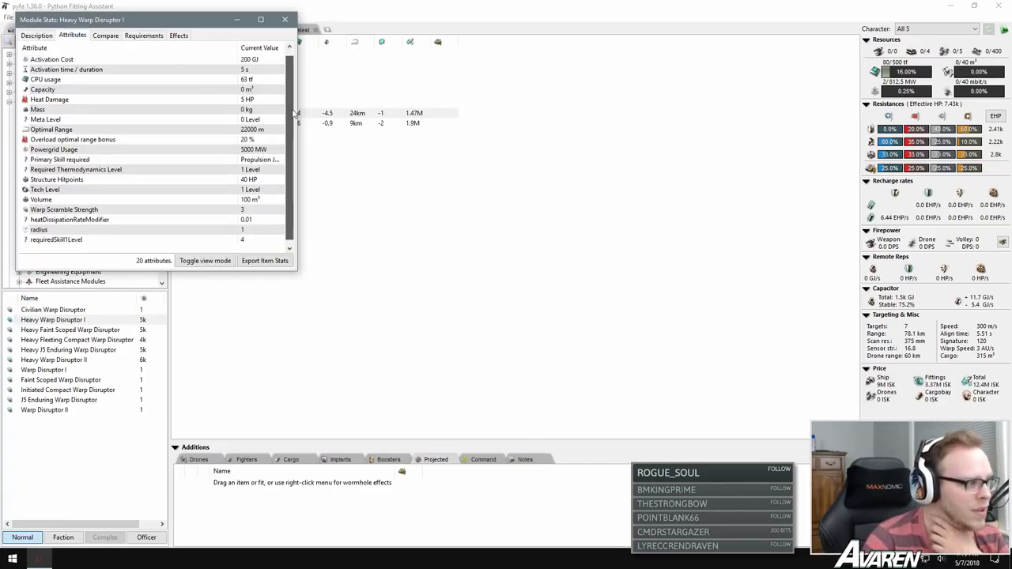
pyautogui.click(158, 141)
pyautogui.scroll(1, 161, 154)
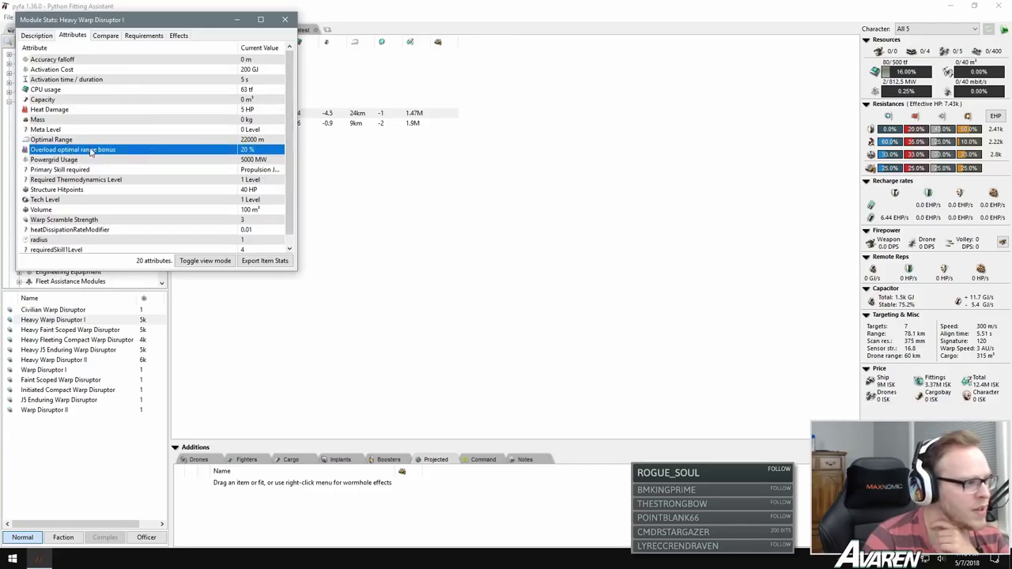
pyautogui.scroll(-1, 144, 157)
pyautogui.click(127, 210)
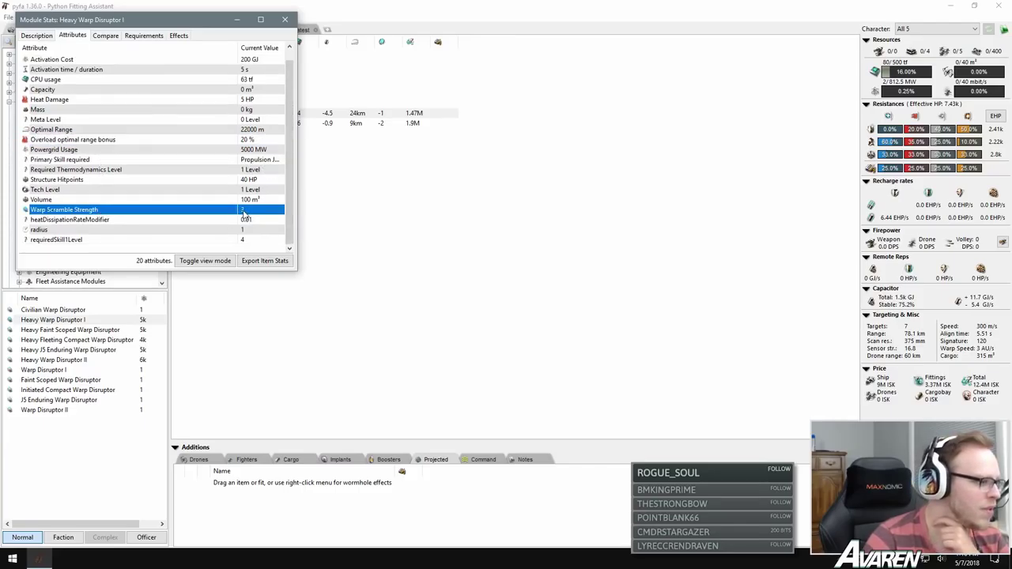
pyautogui.scroll(1, 245, 215)
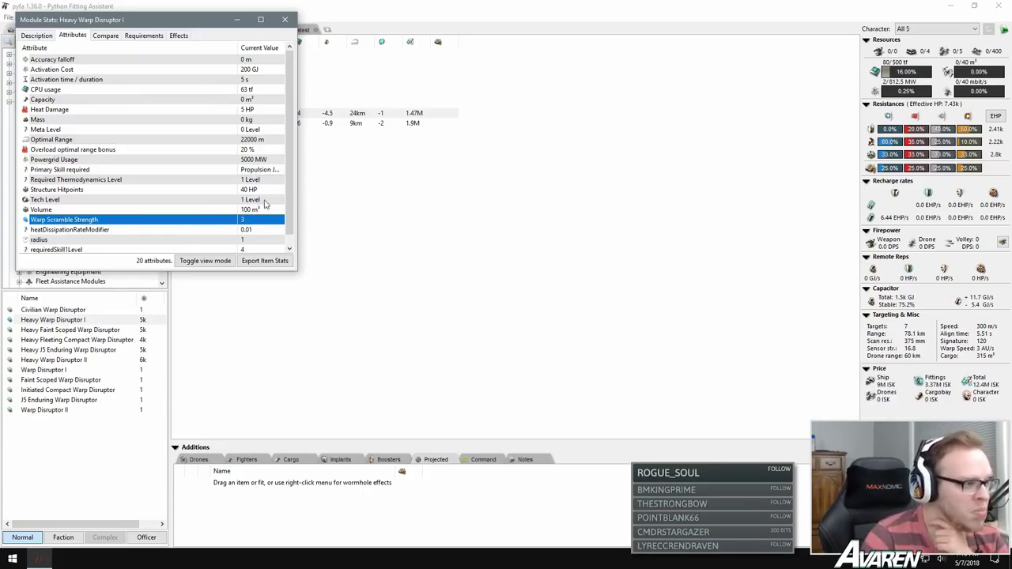
pyautogui.scroll(-1, 290, 164)
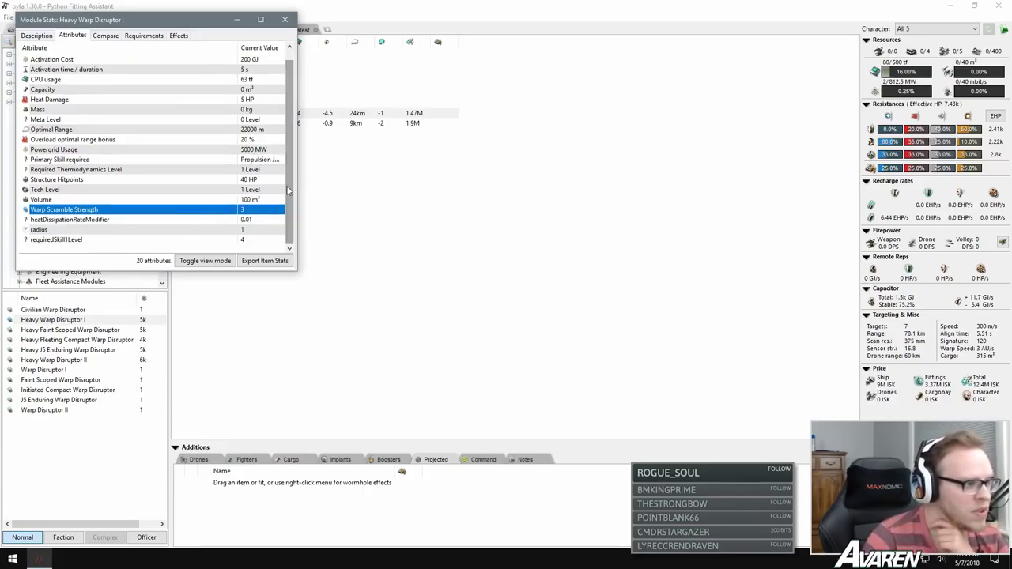
pyautogui.click(191, 209)
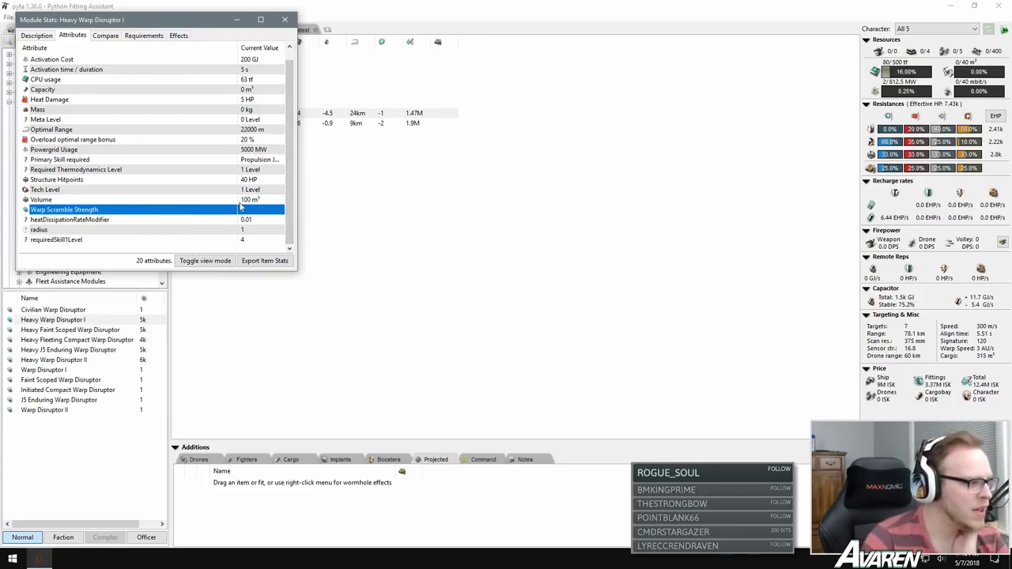
pyautogui.click(286, 19)
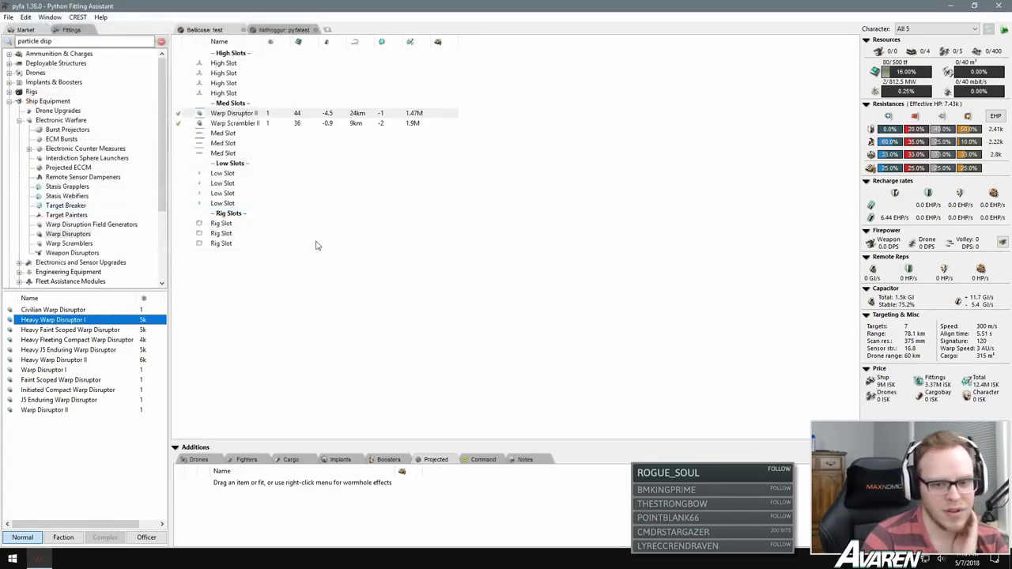
# Step: List the warp scramblers, read the fitted Warp Scrambler II's description and close its module stats
pyautogui.click(241, 125)
pyautogui.click(71, 244)
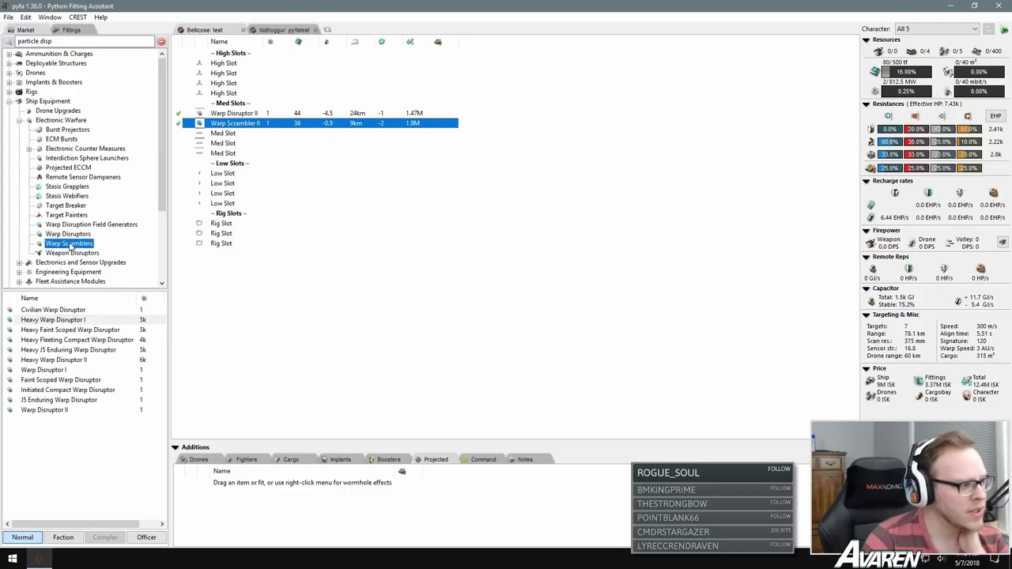
pyautogui.click(237, 128)
pyautogui.rightClick(238, 128)
pyautogui.click(269, 218)
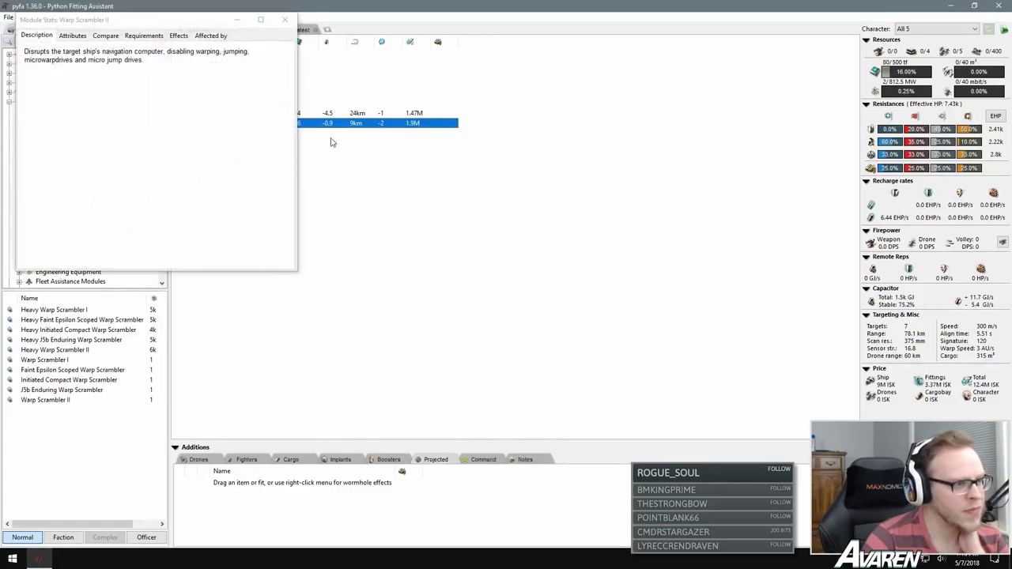
pyautogui.click(285, 18)
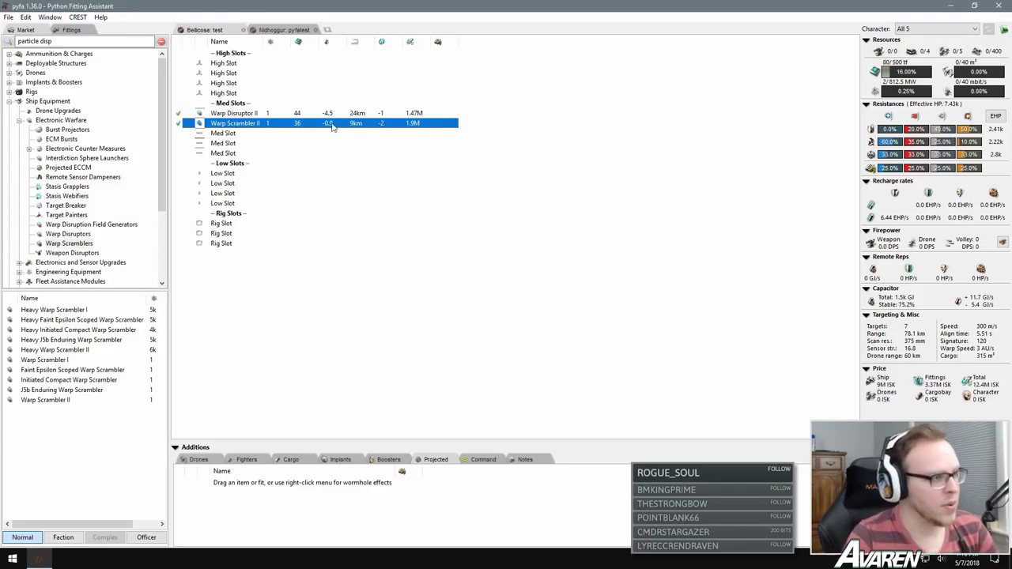
# Step: Reopen the fitted Warp Scrambler II's module stats and examine which warp, jump and microwarpdrive functions its description says it disables
pyautogui.rightClick(240, 125)
pyautogui.click(248, 131)
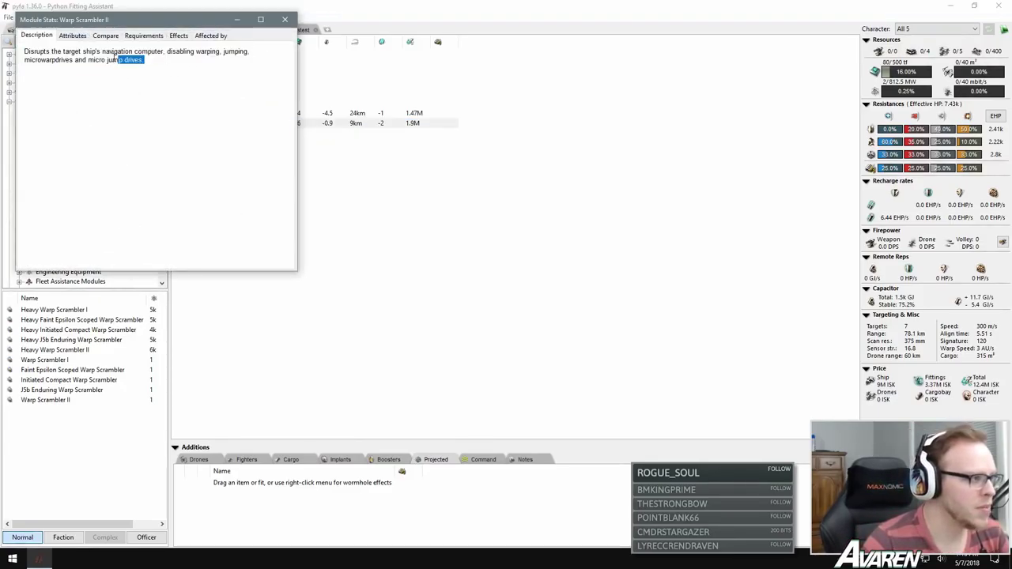
pyautogui.tripleClick(169, 52)
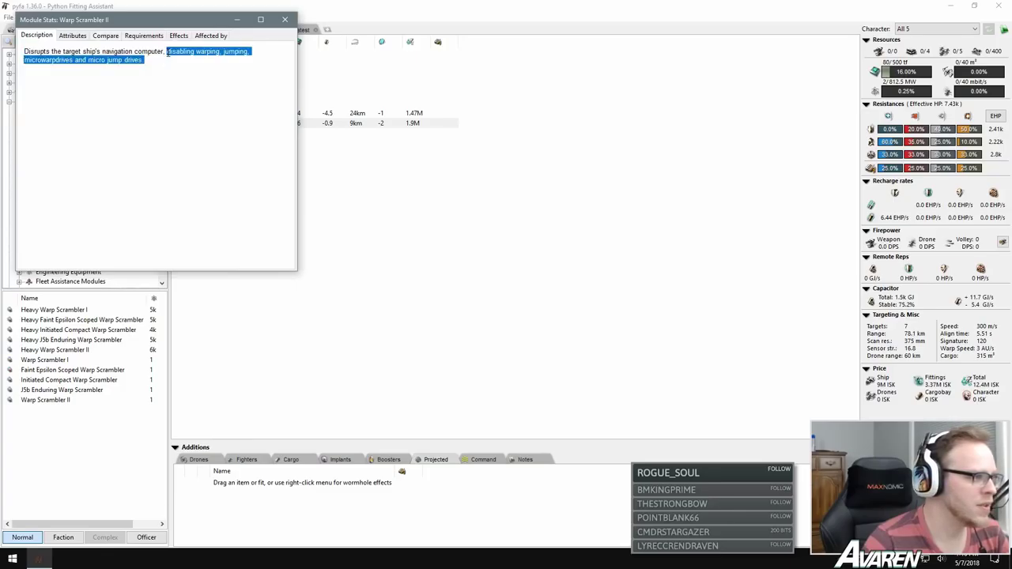
pyautogui.click(172, 51)
pyautogui.moveTo(224, 52); pyautogui.dragTo(247, 51)
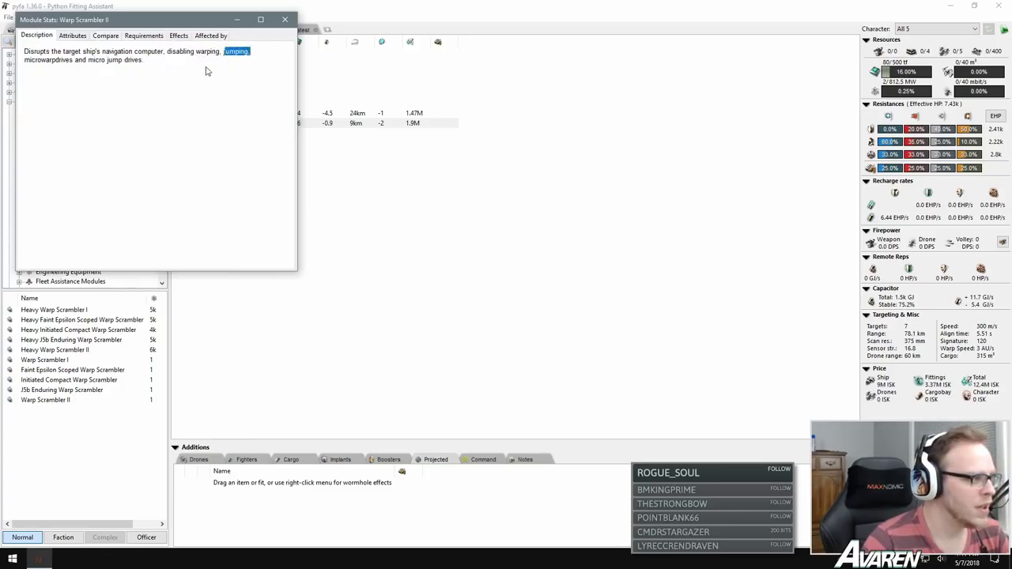
pyautogui.moveTo(33, 60); pyautogui.dragTo(153, 66)
pyautogui.click(72, 60)
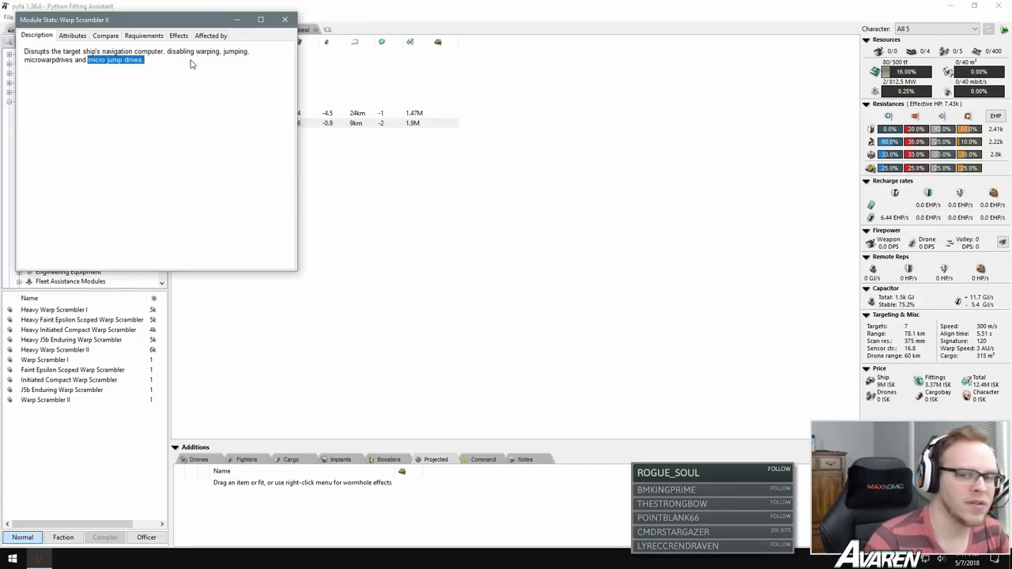
pyautogui.click(161, 100)
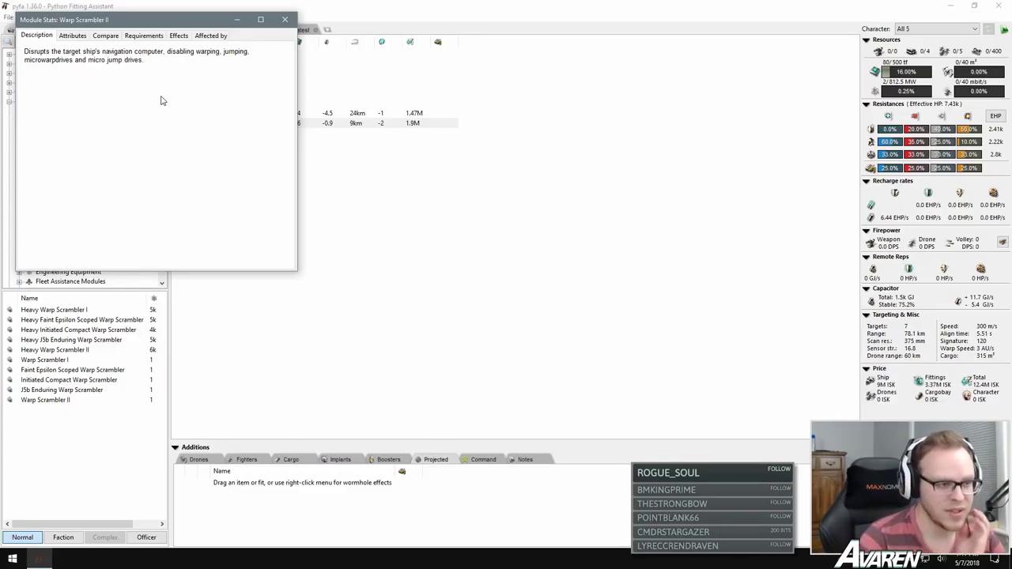
pyautogui.moveTo(87, 60); pyautogui.dragTo(165, 66)
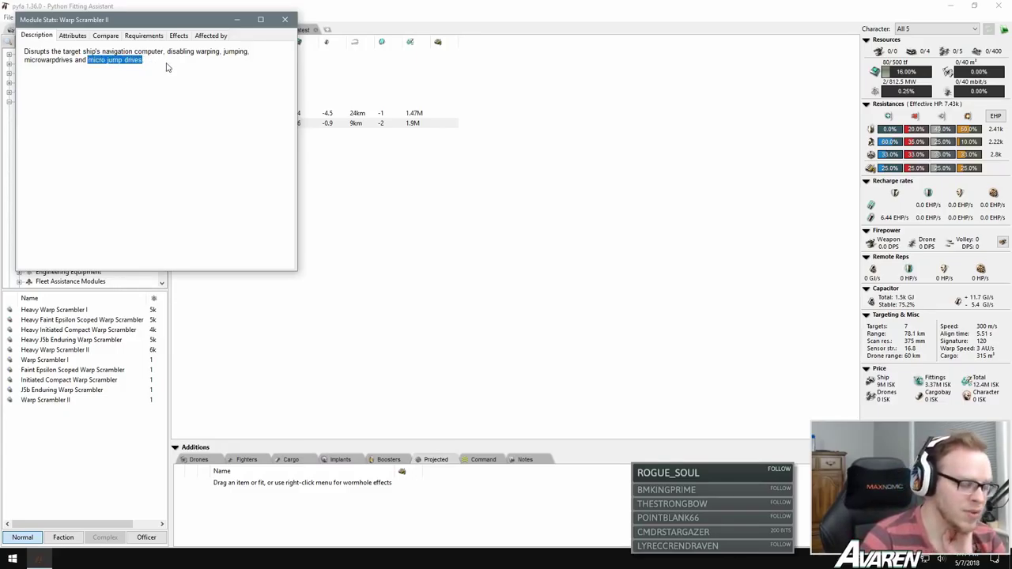
pyautogui.click(203, 101)
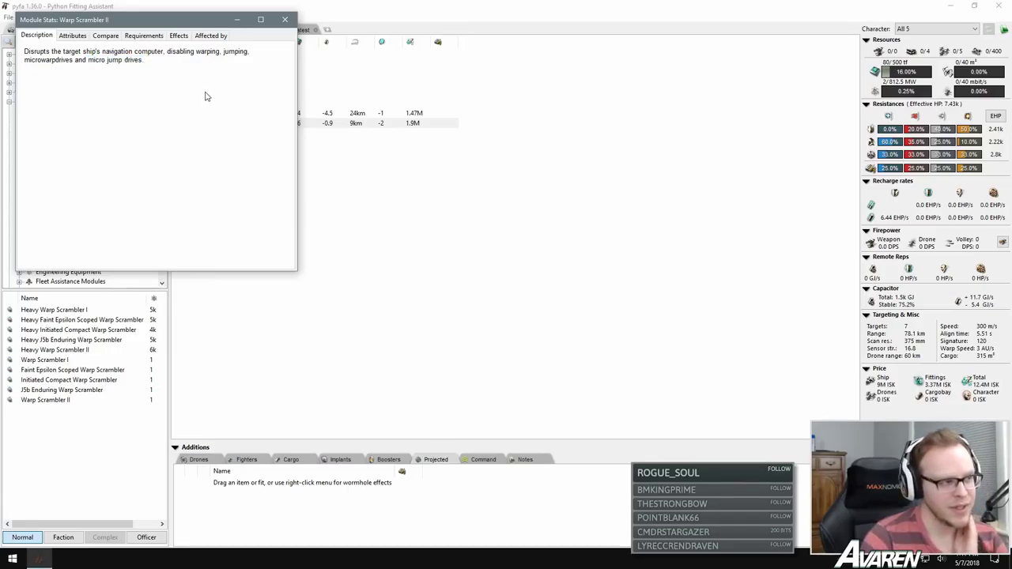
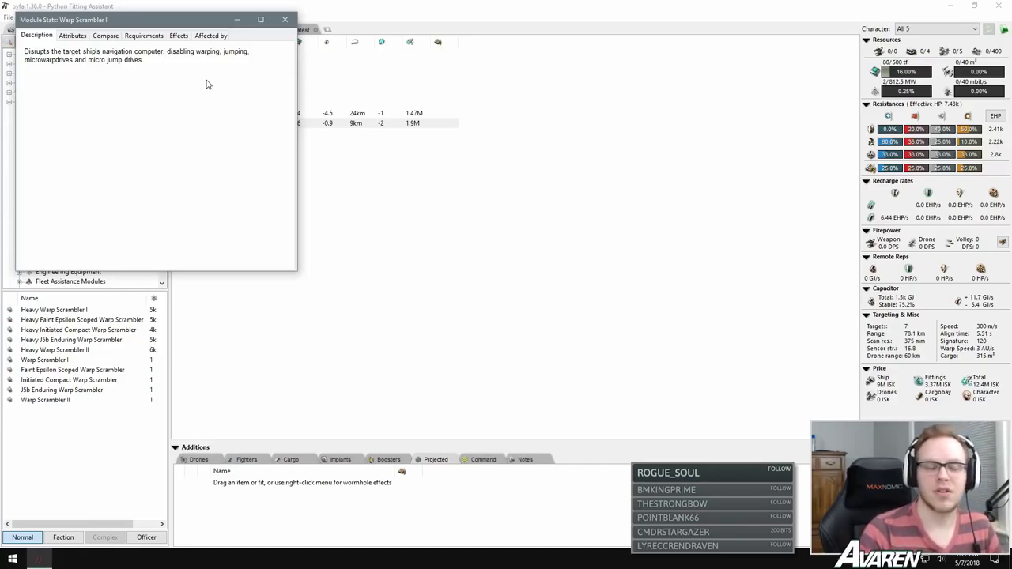
# Step: Examine the micro jump drive part of the Warp Scrambler II's description and close its module stats
pyautogui.moveTo(87, 59); pyautogui.dragTo(152, 65)
pyautogui.click(89, 61)
pyautogui.moveTo(89, 60); pyautogui.dragTo(144, 61)
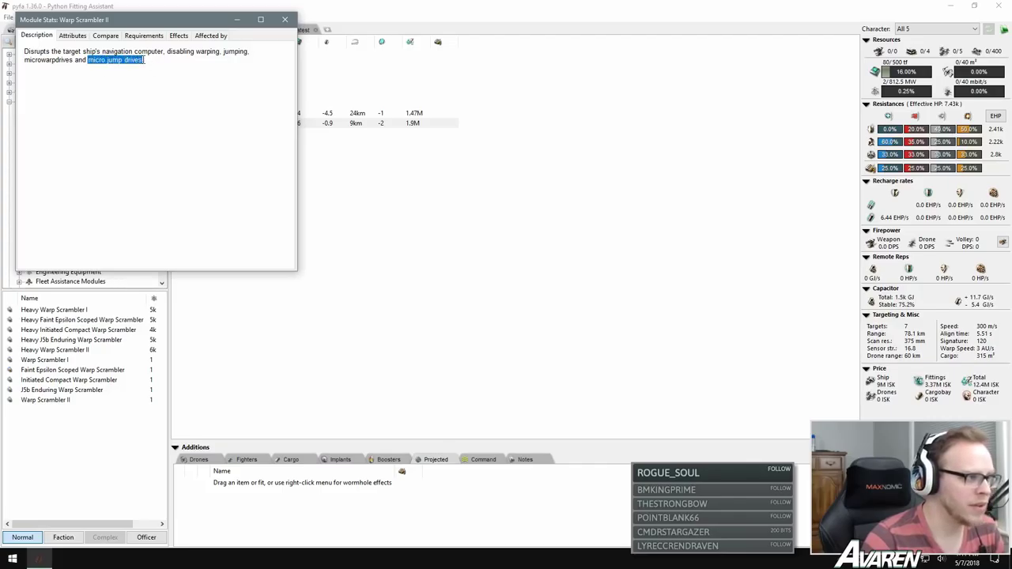
pyautogui.click(172, 79)
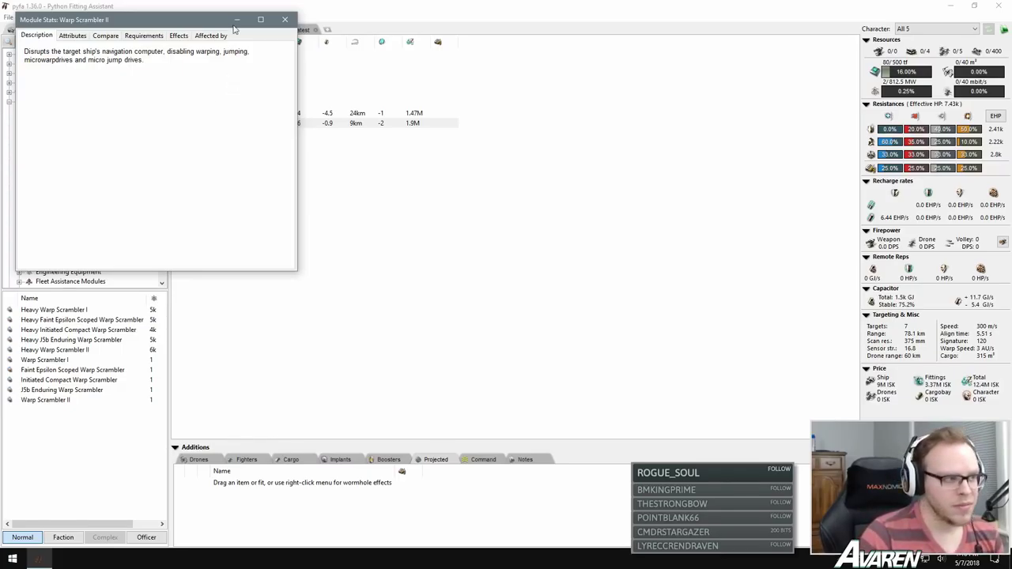
pyautogui.click(285, 19)
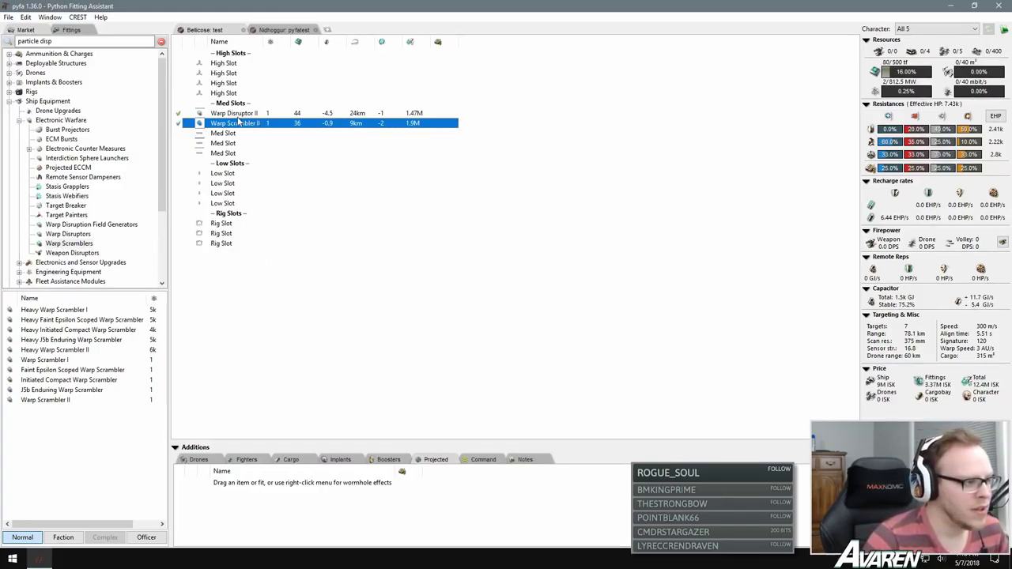
# Step: Toggle the fitted Warp Scrambler II between active and overheated to compare its range, leaving it active
pyautogui.click(179, 124)
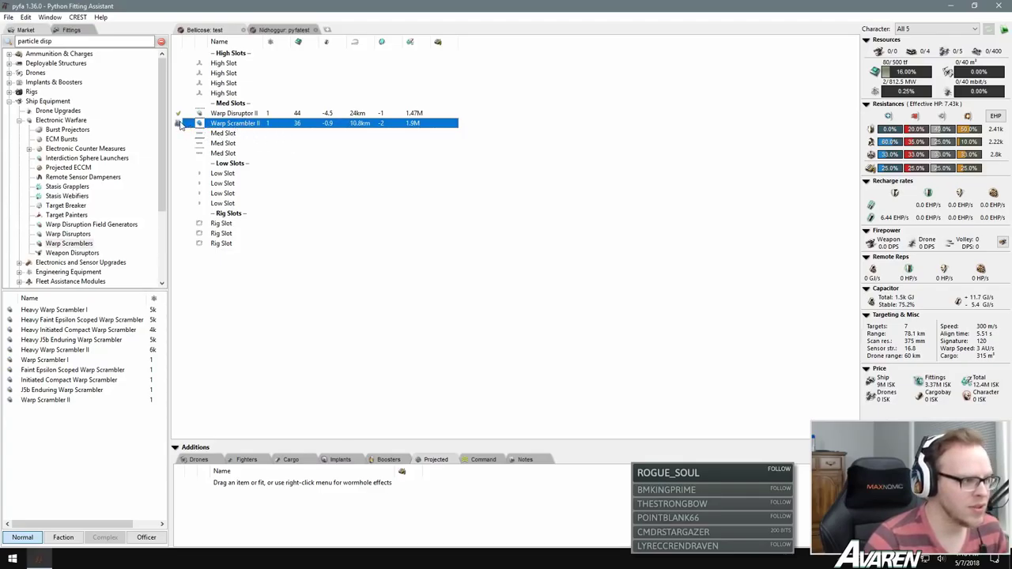
pyautogui.click(179, 125)
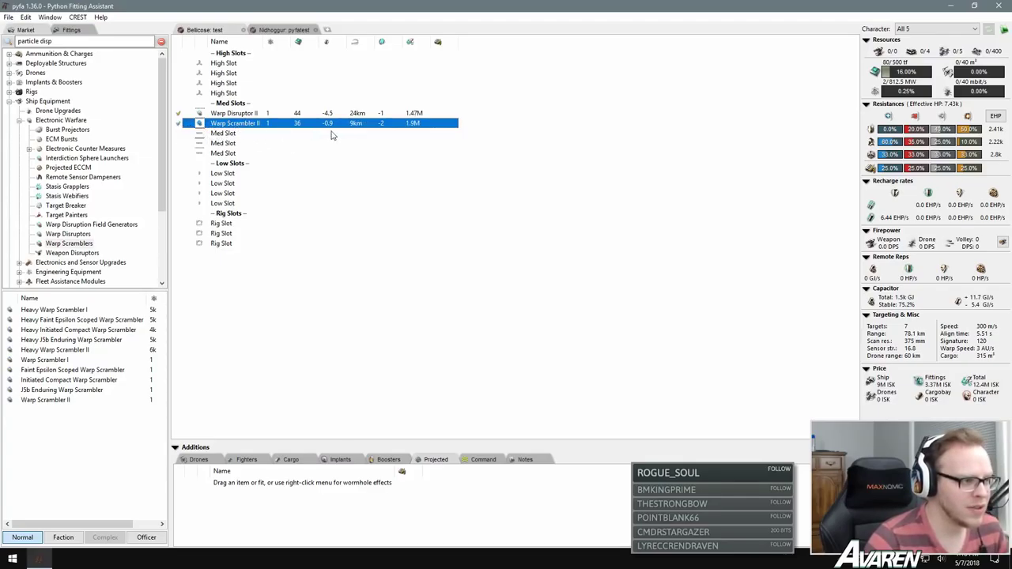
pyautogui.click(178, 125)
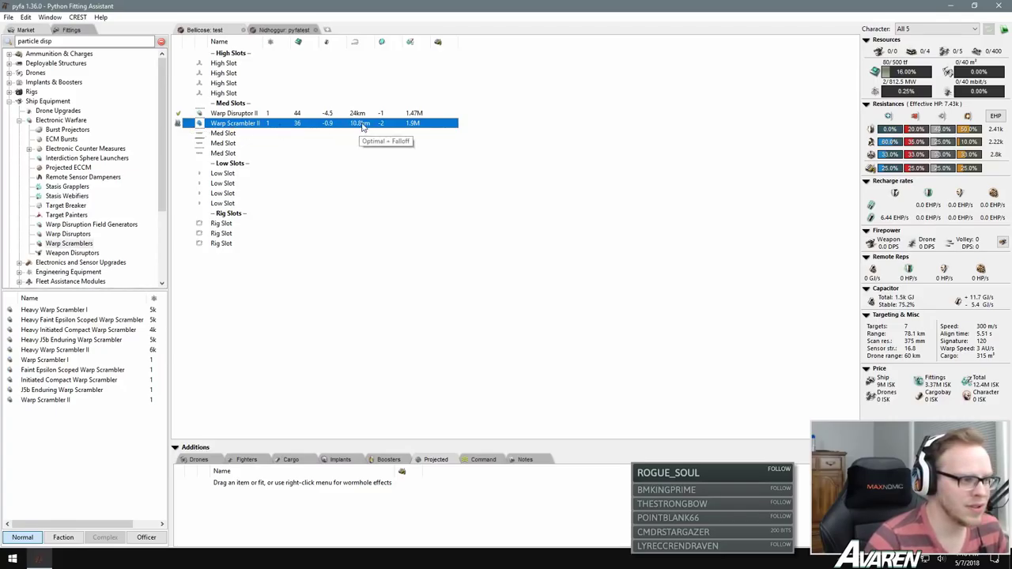
pyautogui.click(180, 125)
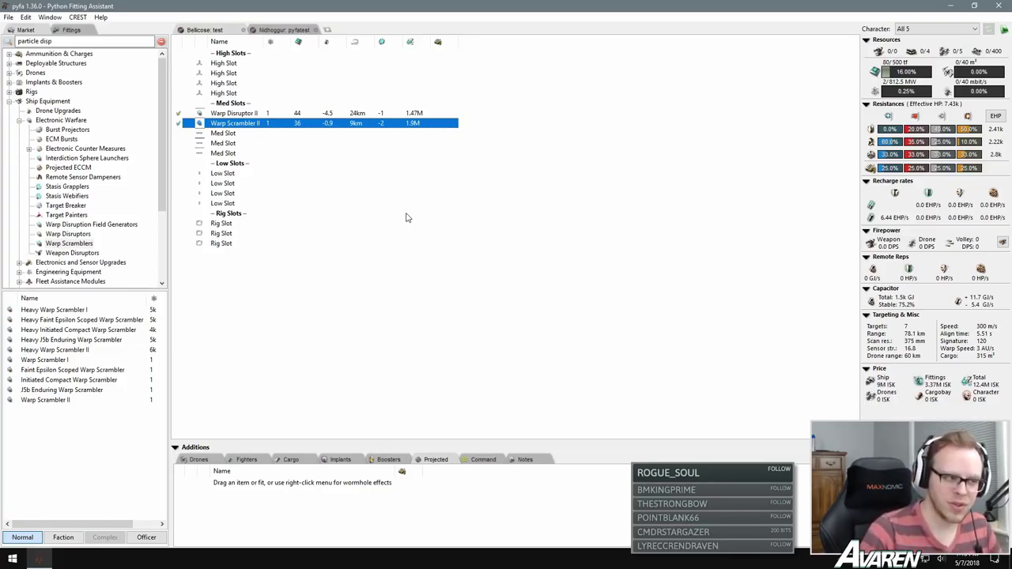
pyautogui.rightClick(179, 123)
pyautogui.click(178, 123)
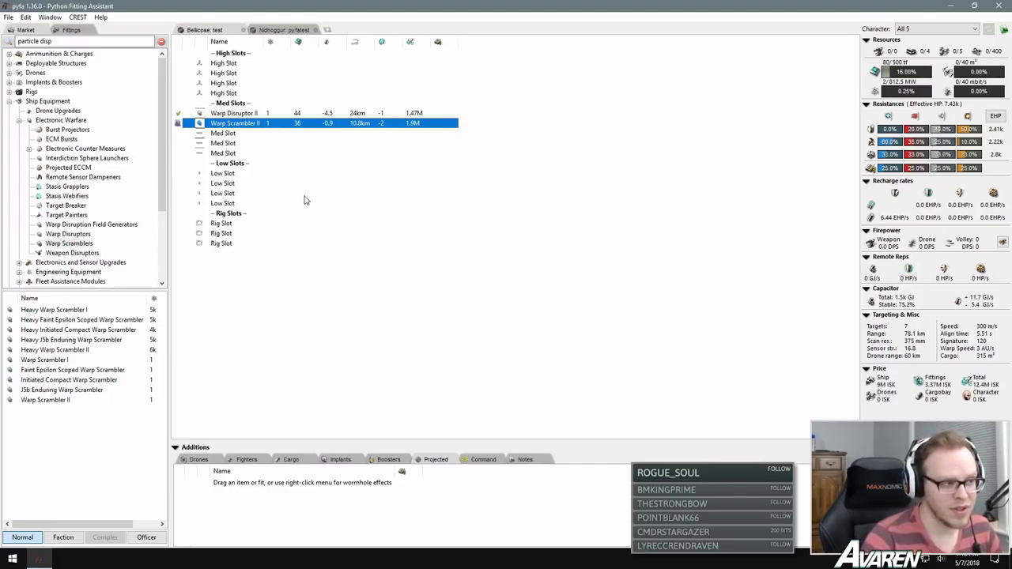
pyautogui.click(177, 123)
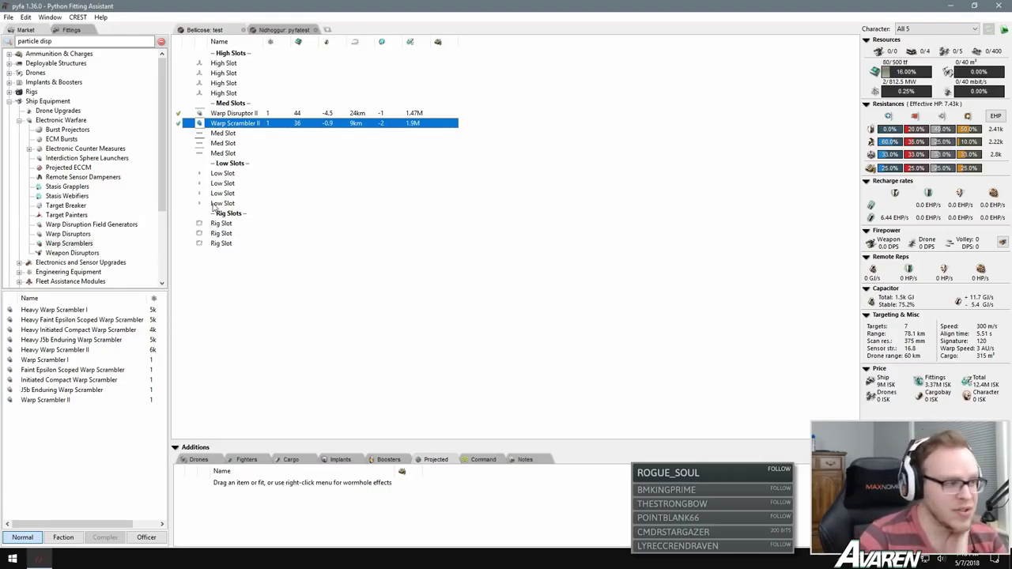
pyautogui.click(234, 132)
pyautogui.click(231, 127)
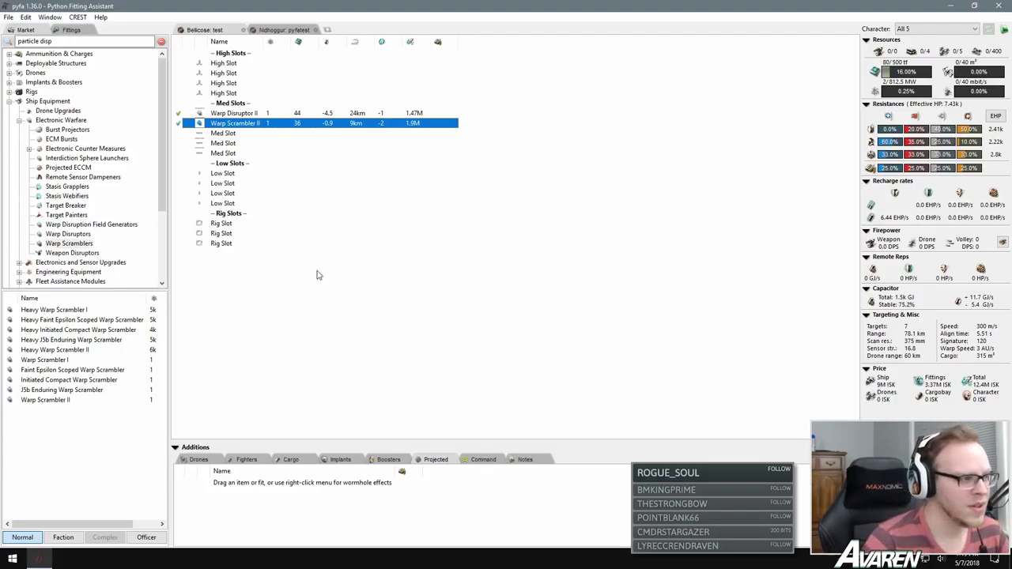
# Step: Open the Heavy Warp Scrambler I's module stats and examine its attributes, including Warp Scramble Strength
pyautogui.click(63, 310)
pyautogui.rightClick(62, 310)
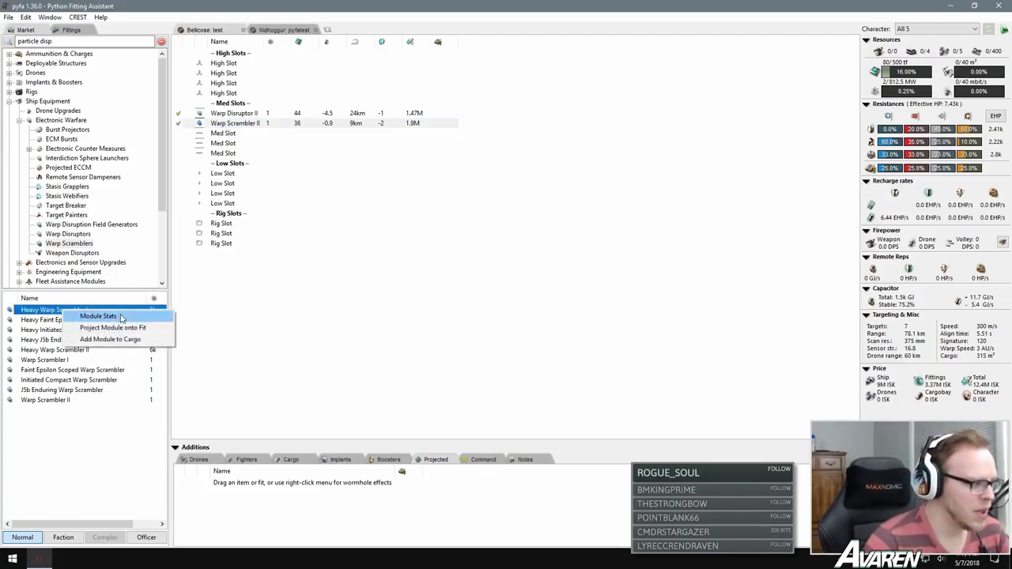
pyautogui.click(131, 316)
pyautogui.click(71, 36)
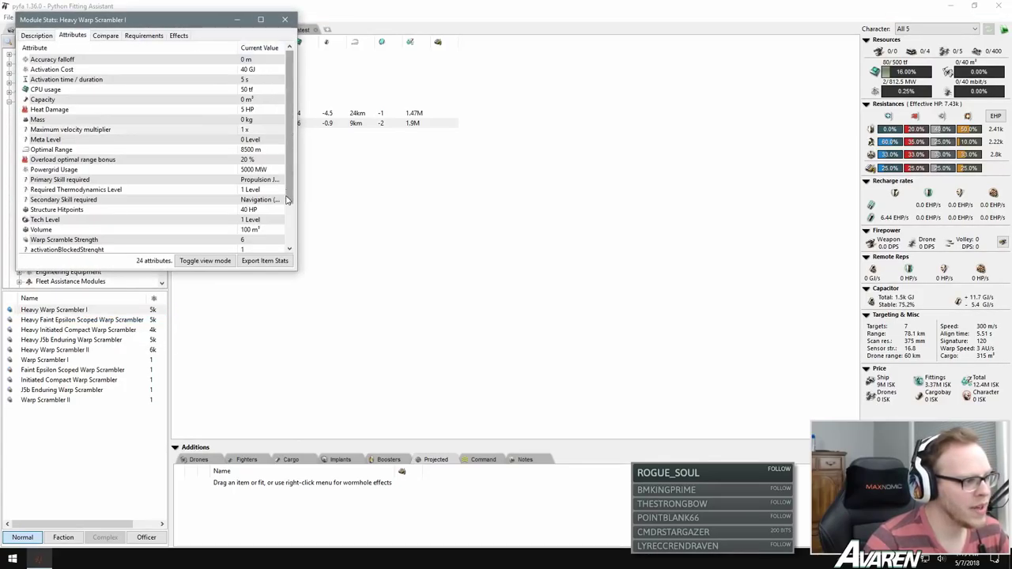
pyautogui.click(237, 240)
pyautogui.scroll(-2, 238, 240)
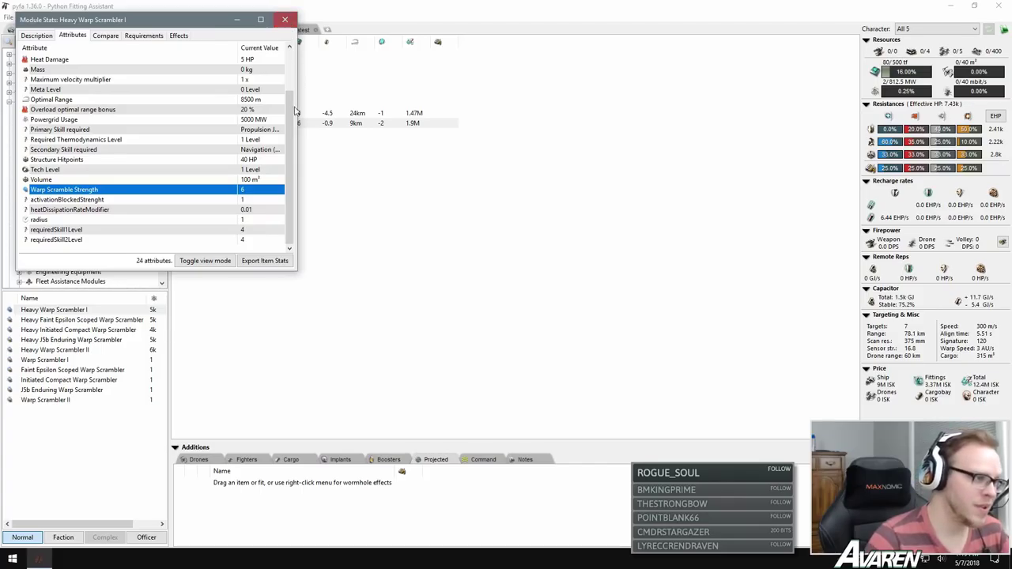
pyautogui.scroll(2, 66, 52)
# Step: Read which functions the Heavy Warp Scrambler I's description says it disables, and close its module stats
pyautogui.click(37, 35)
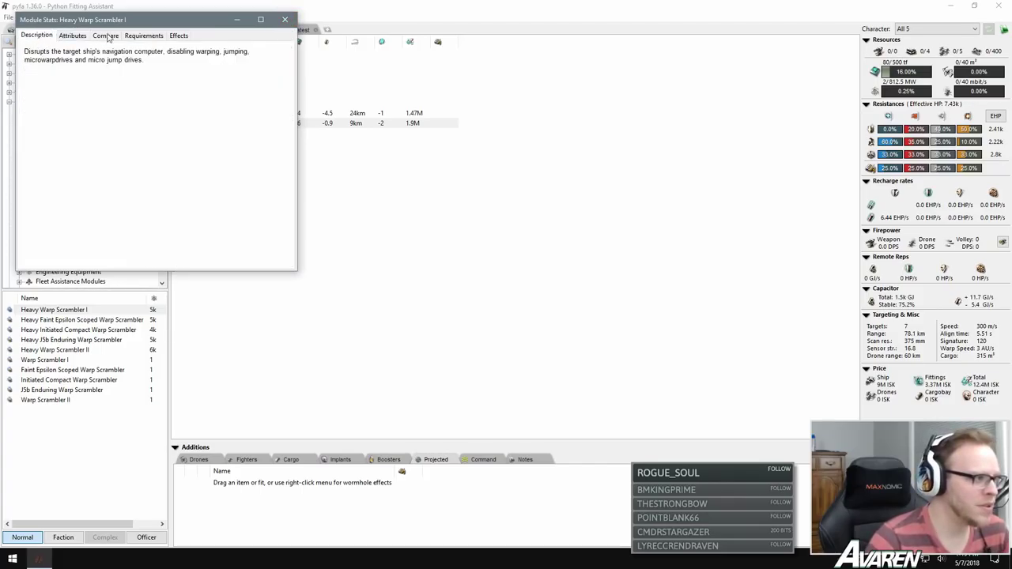
pyautogui.moveTo(164, 52); pyautogui.dragTo(223, 53)
pyautogui.moveTo(37, 60); pyautogui.dragTo(79, 60)
pyautogui.click(195, 63)
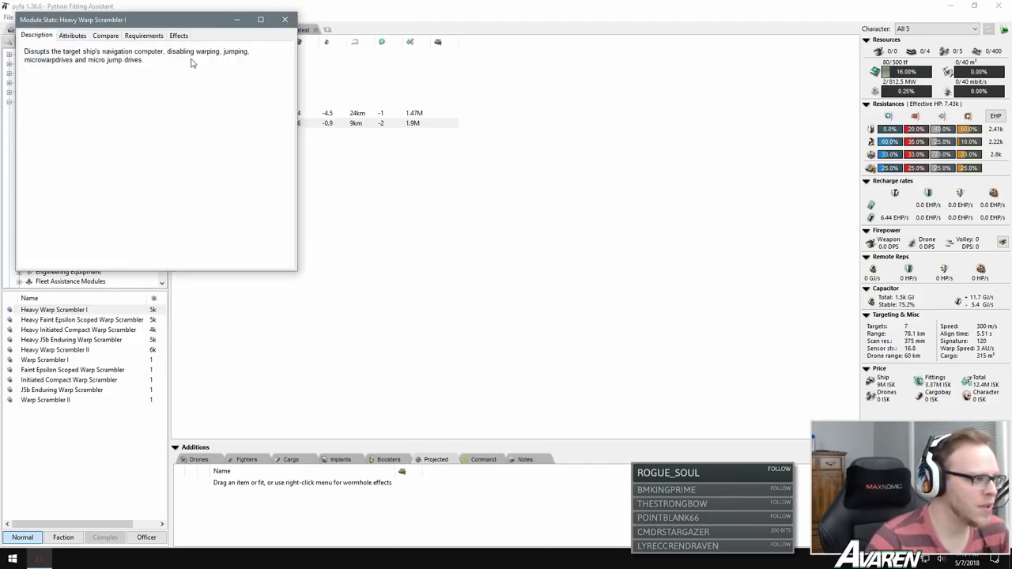
pyautogui.click(286, 20)
pyautogui.click(247, 310)
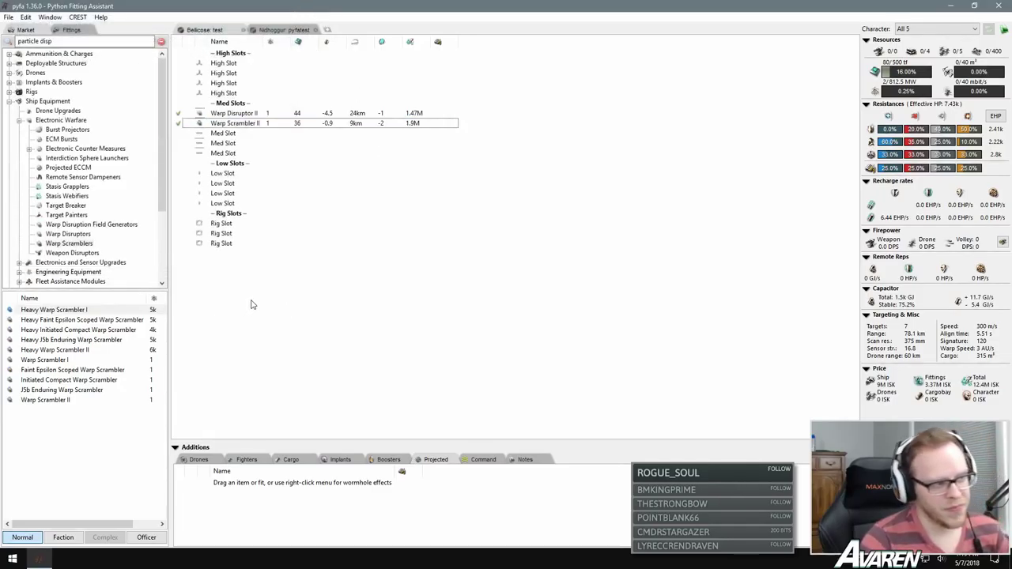
# Step: List the weapon disruptors and remove the Warp Scrambler II and Warp Disruptor II from the Bellicose fit
pyautogui.click(245, 126)
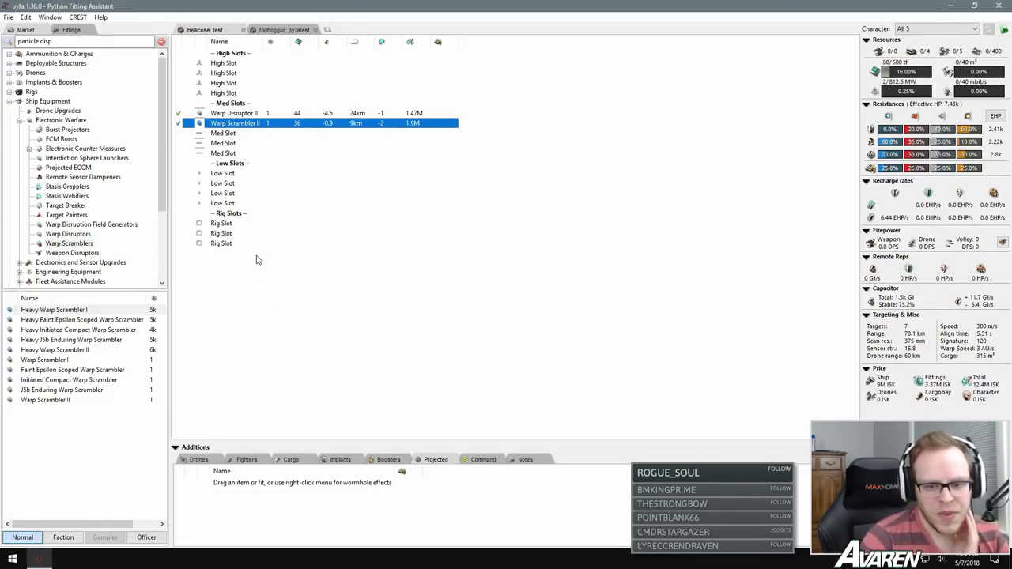
pyautogui.click(72, 253)
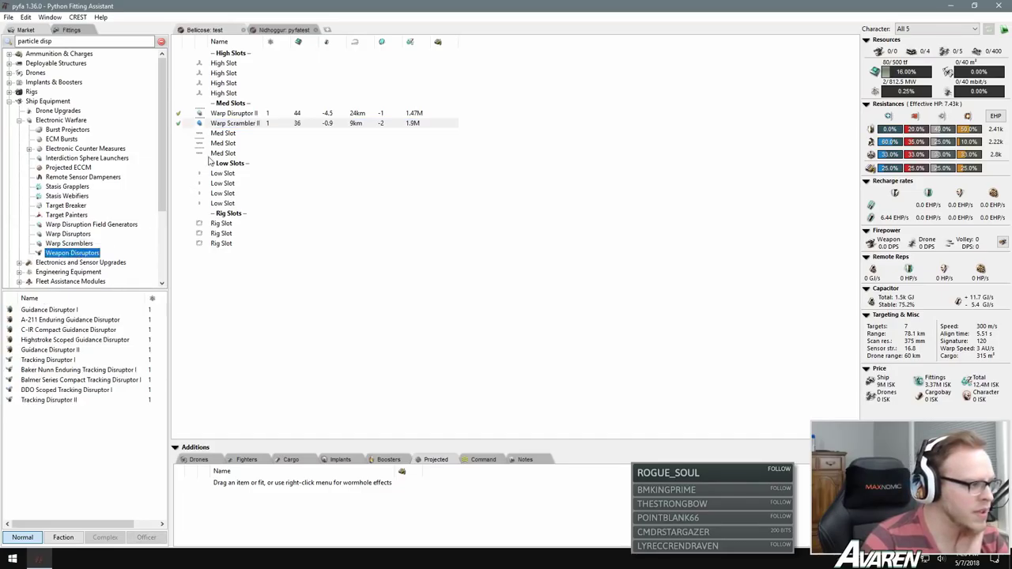
pyautogui.click(247, 124)
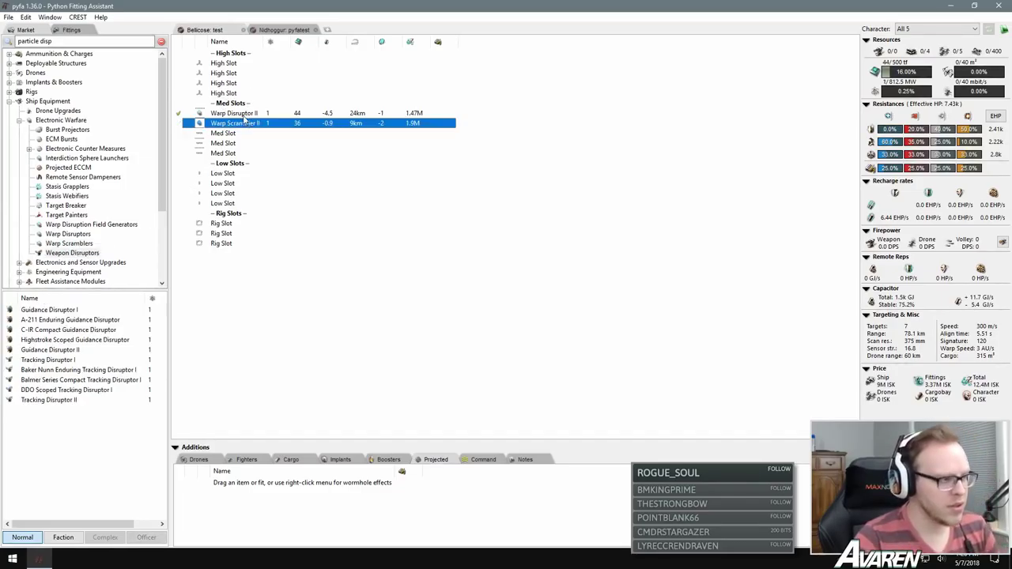
pyautogui.press('Delete')
# Step: Search the fittings for "crucif" and open the Crucifier - T1 EWAR fit dated 11/28/2017
pyautogui.click(71, 29)
pyautogui.click(76, 39)
pyautogui.write('crucif')
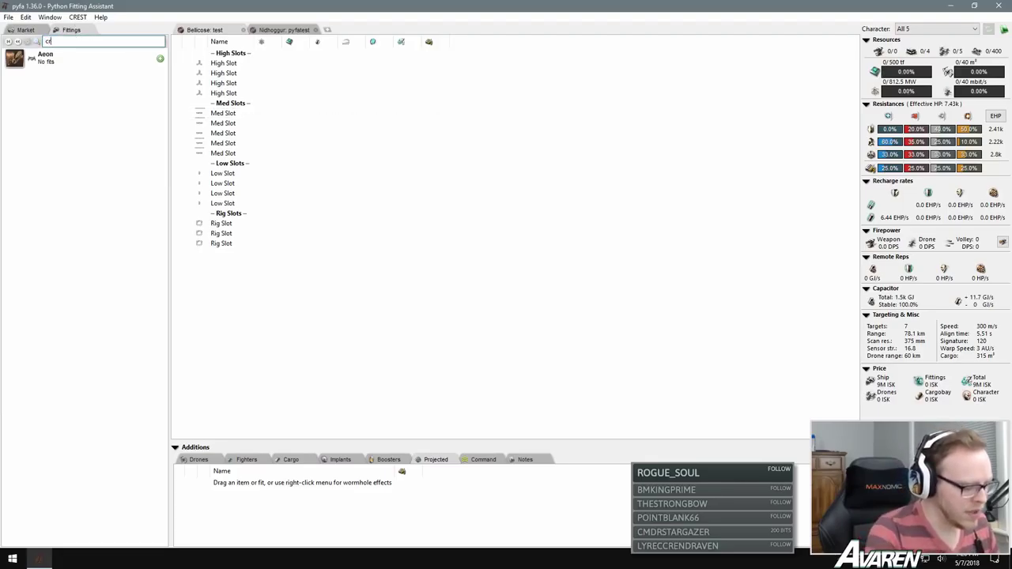
pyautogui.click(87, 57)
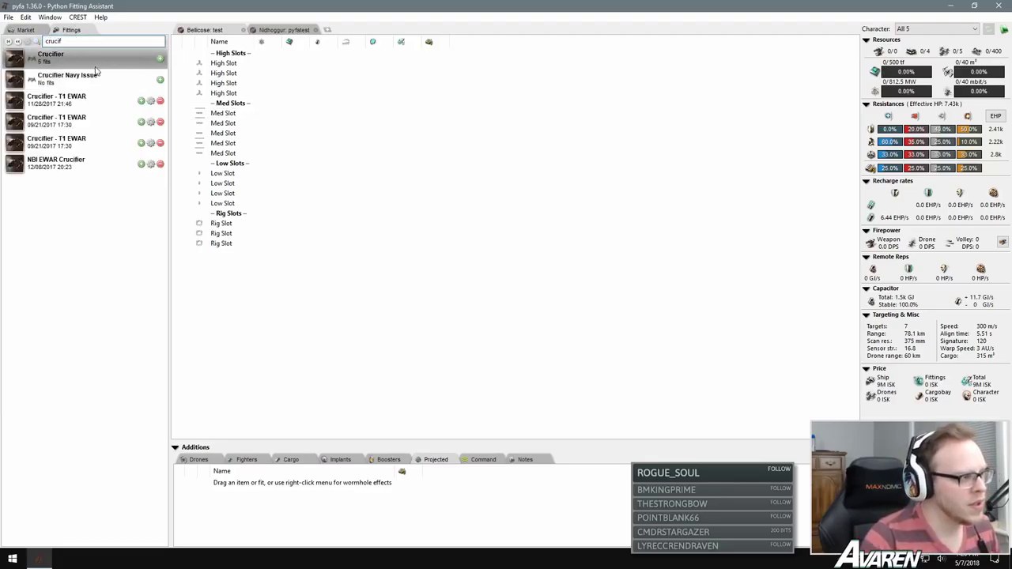
pyautogui.click(96, 57)
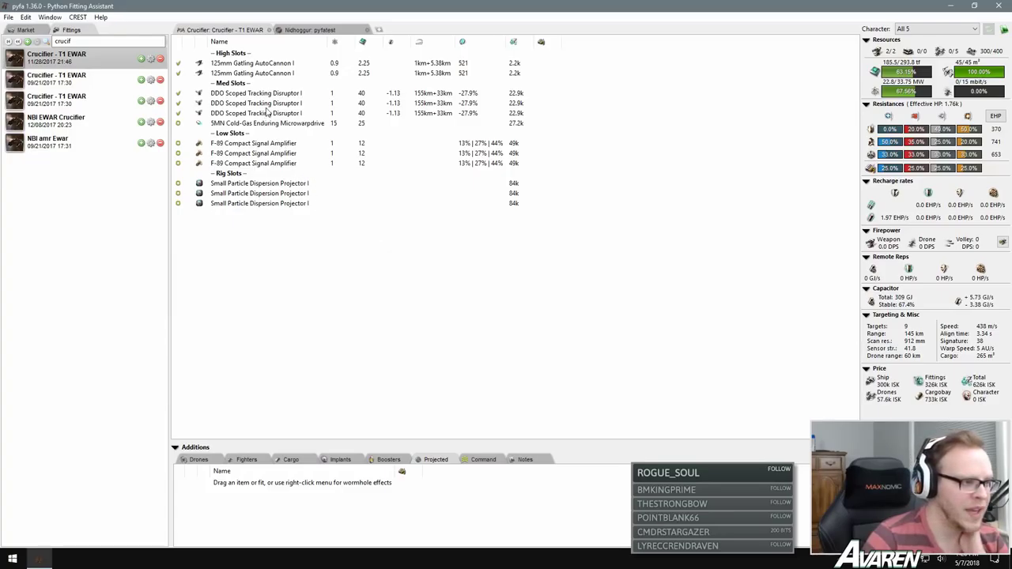
# Step: Check which charge scripts are available for the first DDO Scoped Tracking Disruptor I, without loading one
pyautogui.click(472, 94)
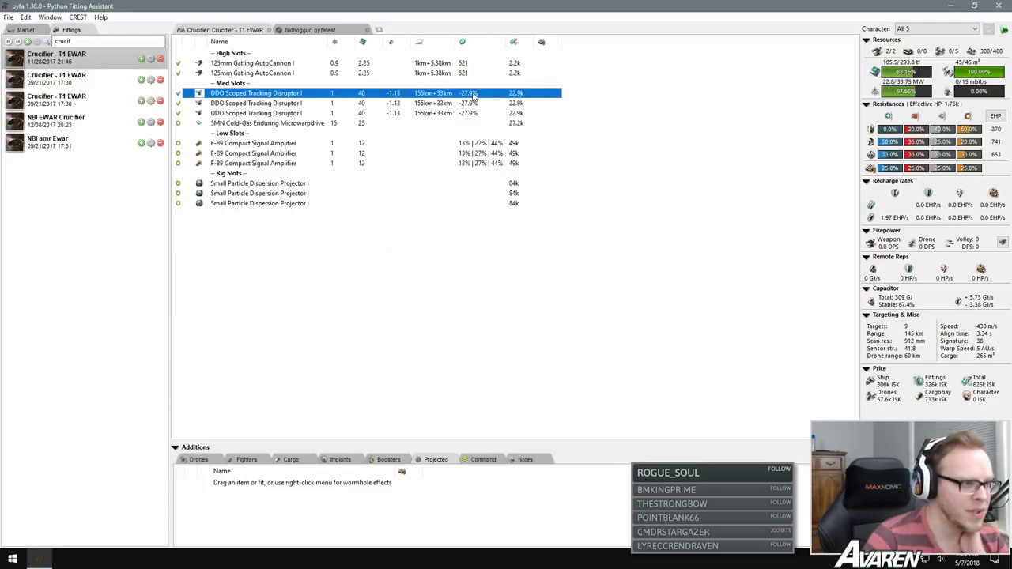
pyautogui.rightClick(282, 94)
pyautogui.moveTo(313, 101)
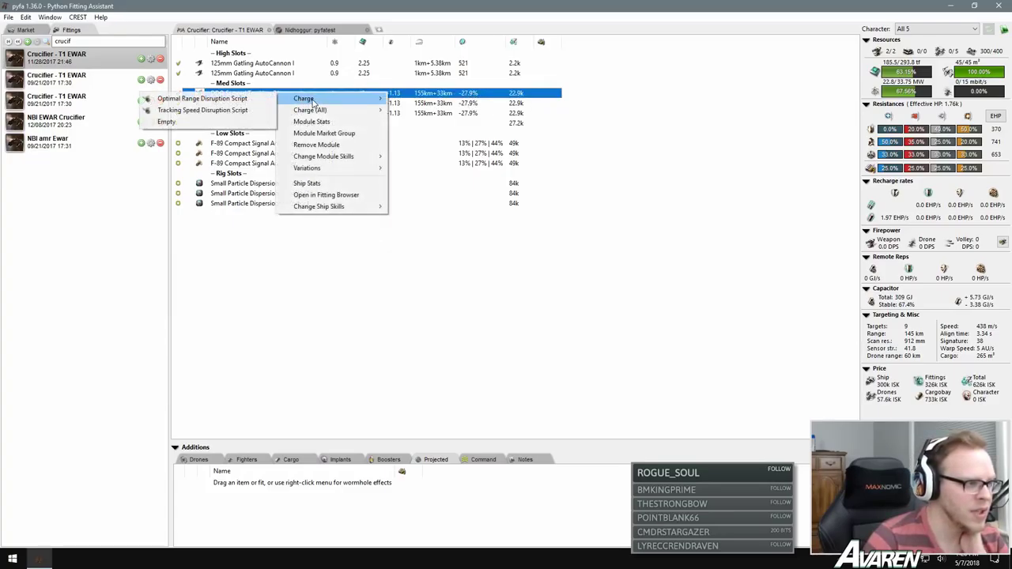
pyautogui.click(268, 334)
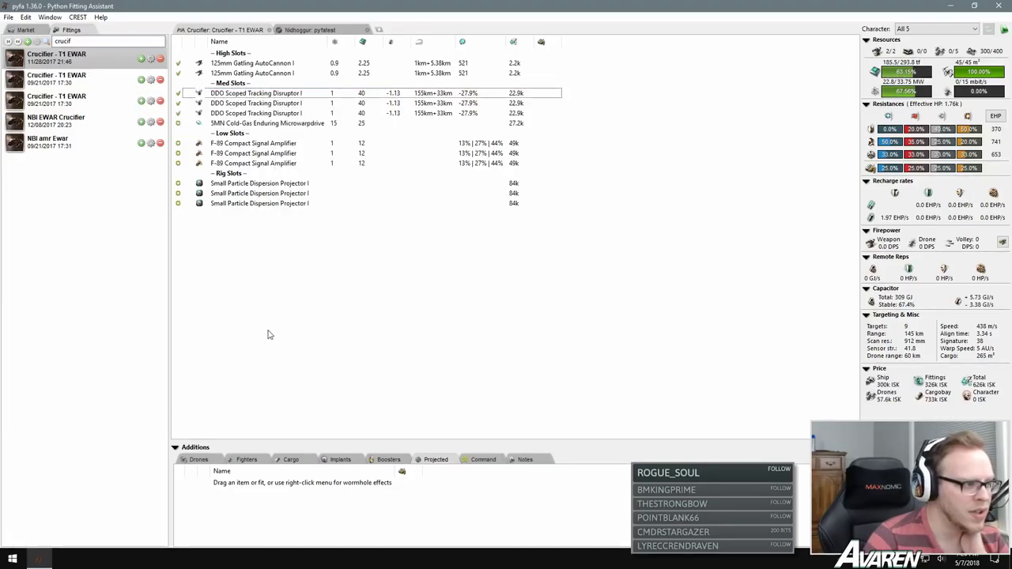
# Step: Return to the market's weapon disruptors and look over the guidance disruptors and tracking disruptors
pyautogui.click(25, 17)
pyautogui.click(25, 30)
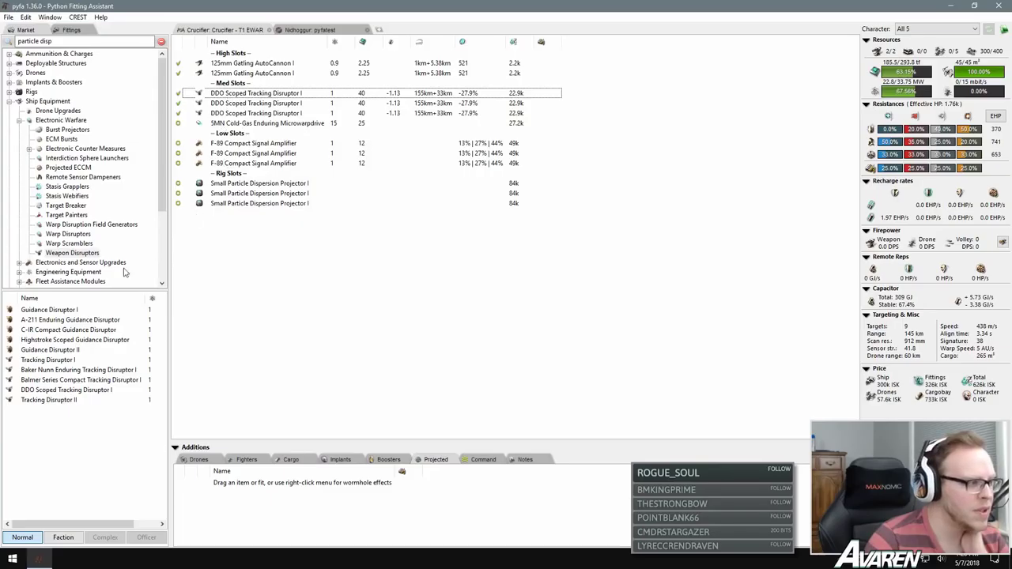
pyautogui.click(71, 253)
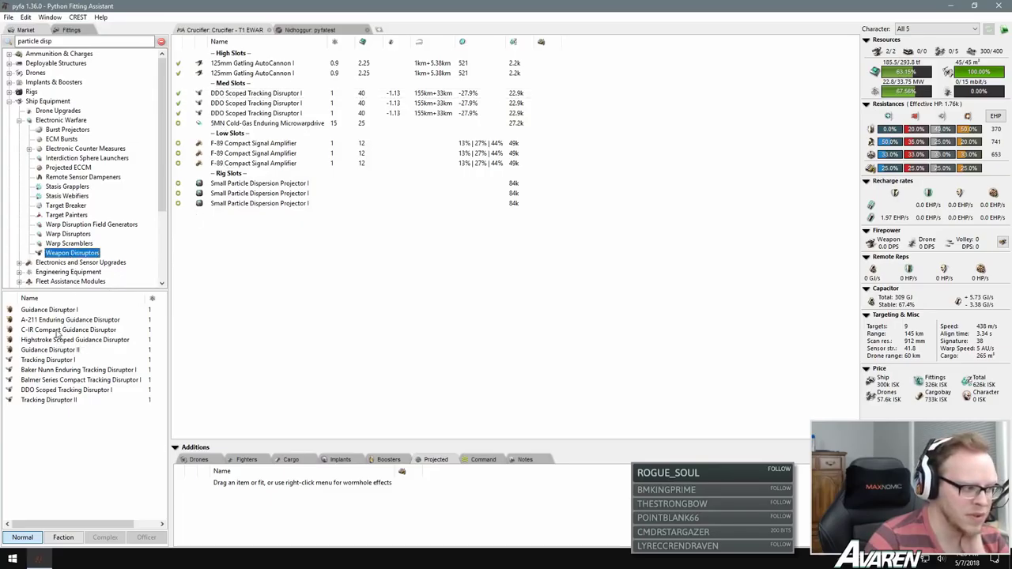
pyautogui.click(54, 310)
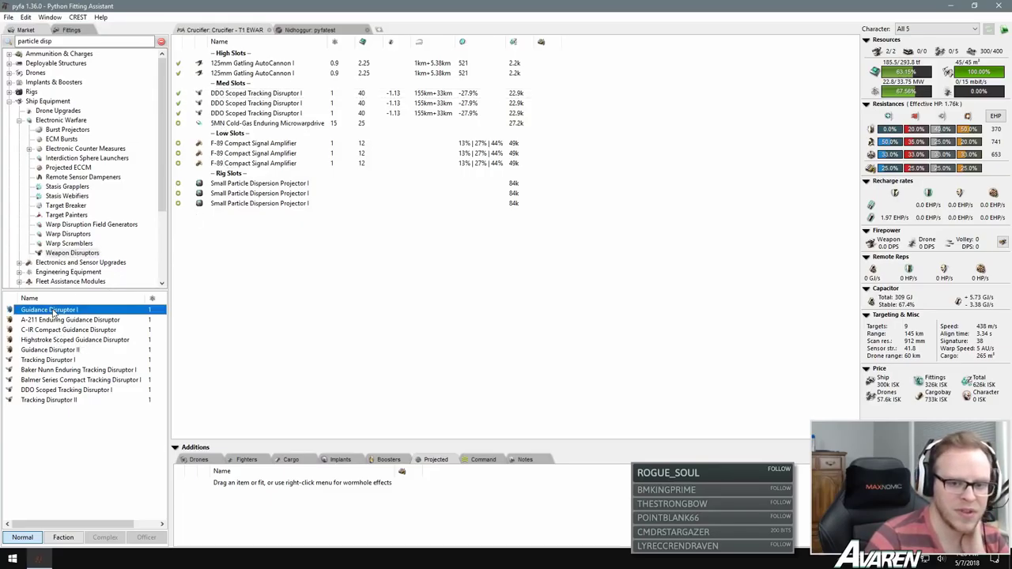
pyautogui.click(54, 361)
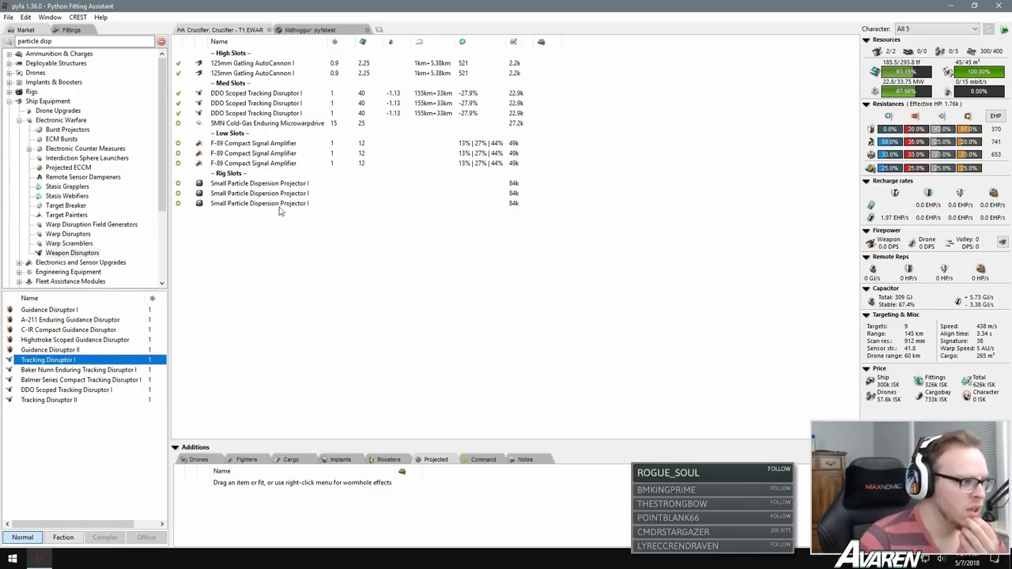
# Step: Open the first fitted DDO Scoped Tracking Disruptor I's module stats, read its turret range and tracking speed description, and close them
pyautogui.click(261, 94)
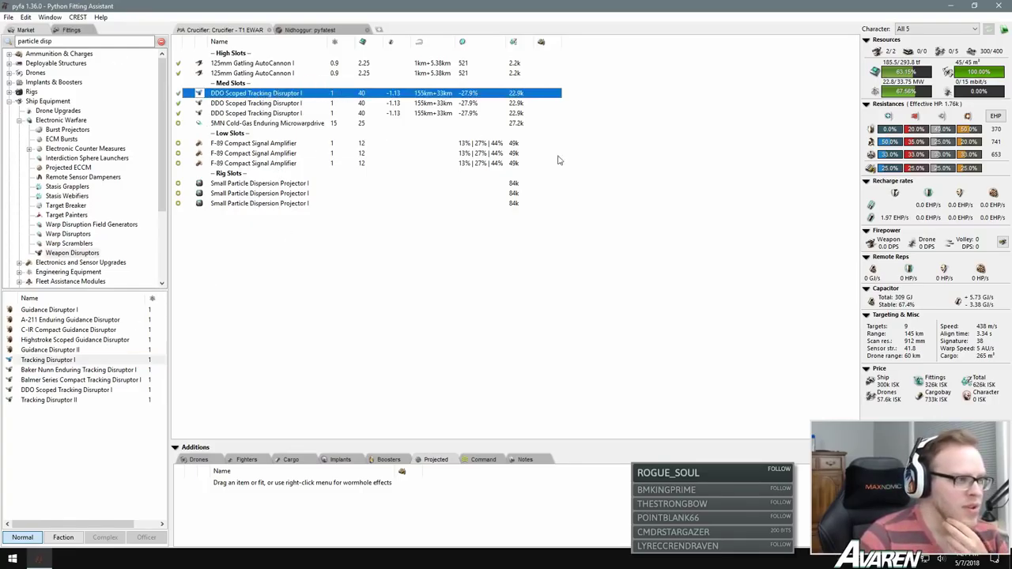
pyautogui.rightClick(266, 95)
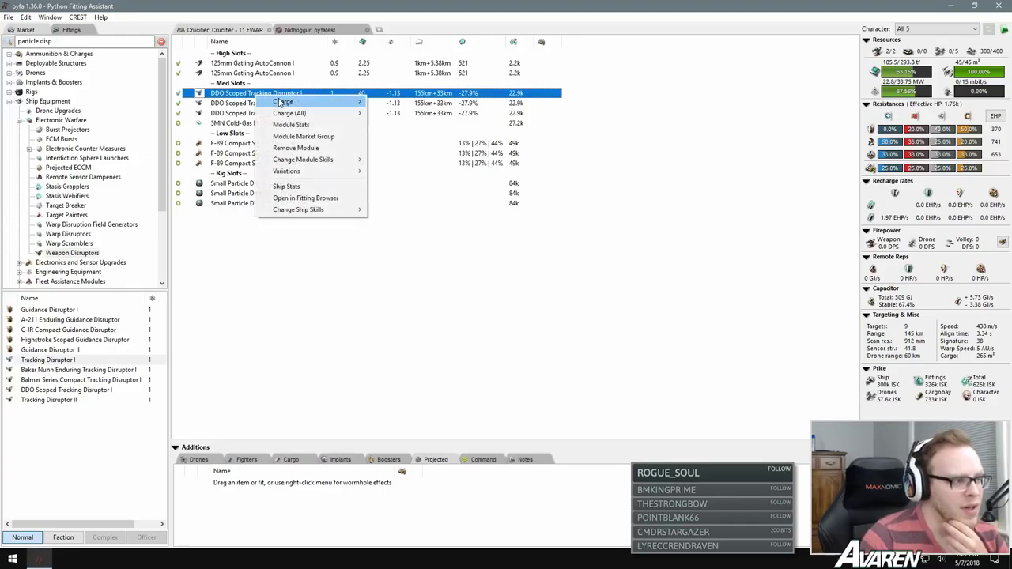
pyautogui.moveTo(280, 102)
pyautogui.click(291, 124)
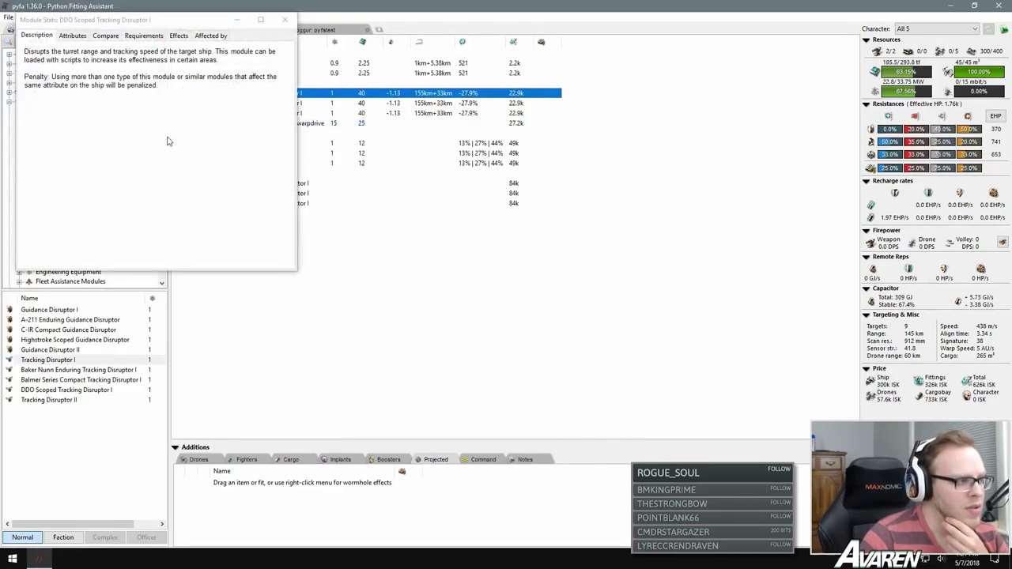
pyautogui.moveTo(203, 57); pyautogui.dragTo(163, 53)
pyautogui.click(29, 51)
pyautogui.click(163, 52)
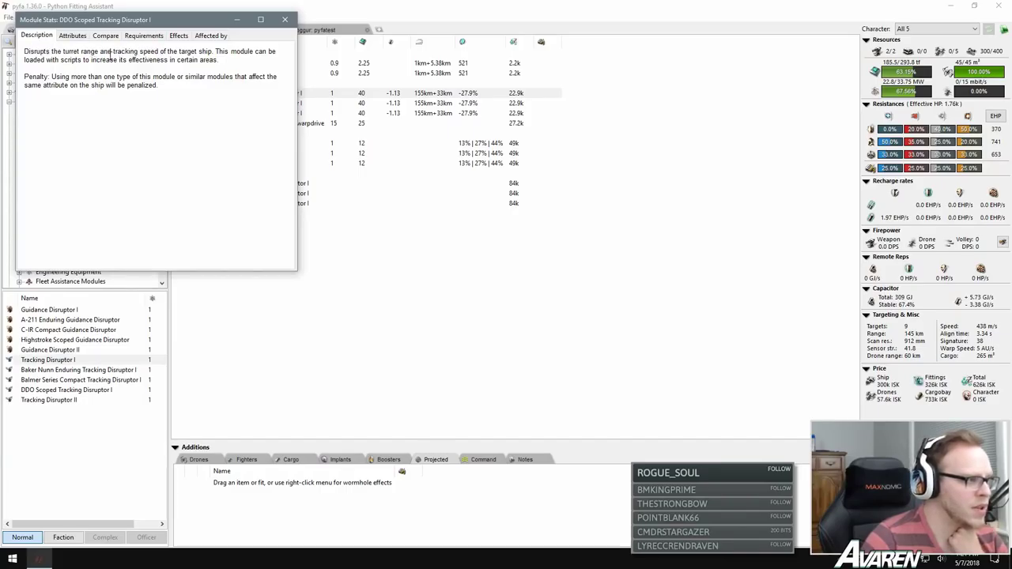
pyautogui.click(284, 19)
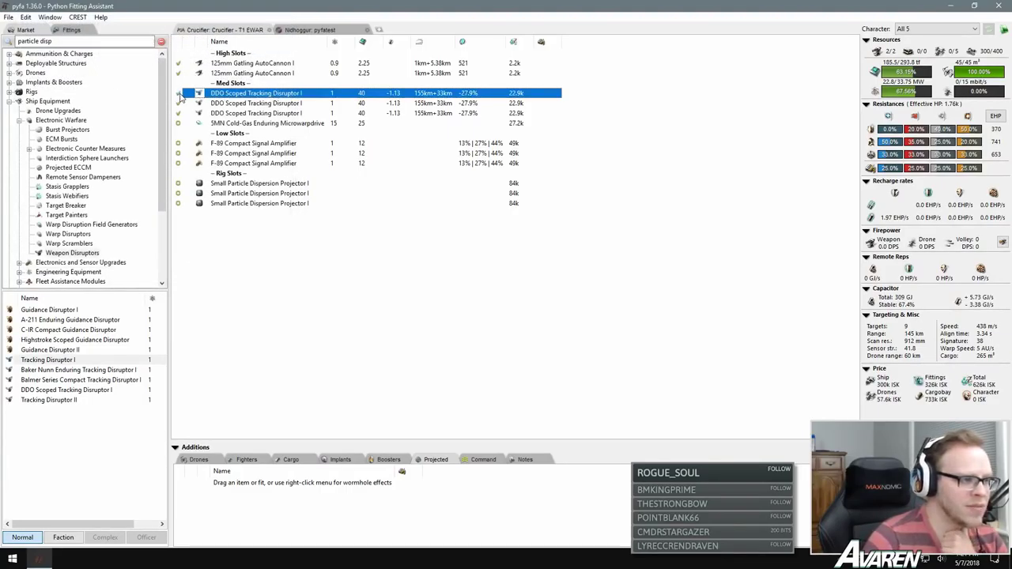
# Step: Toggle the first DDO Scoped Tracking Disruptor I to overheated and back to active, and load it with an Optimal Range Disruption Script
pyautogui.click(179, 93)
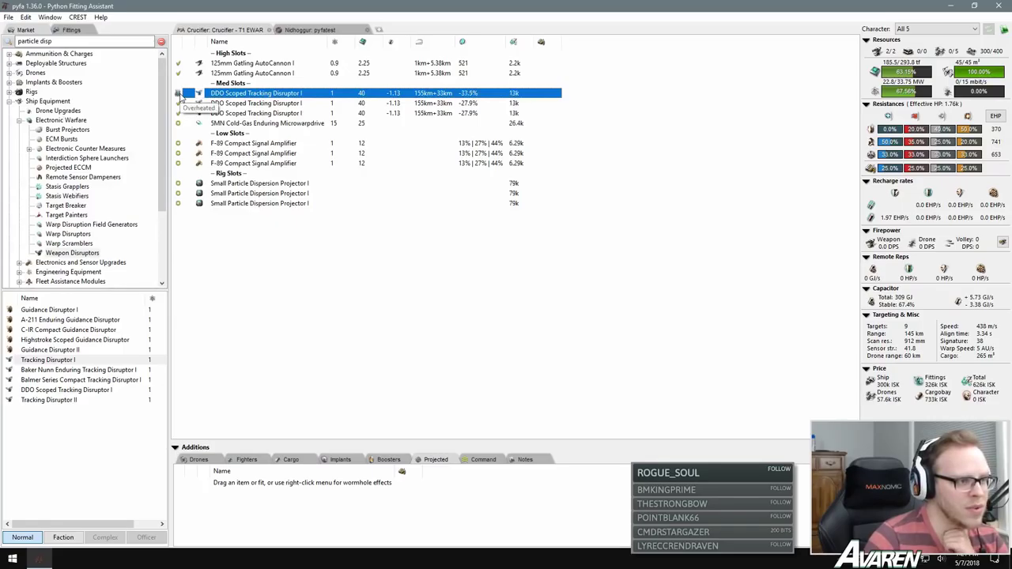
pyautogui.click(179, 94)
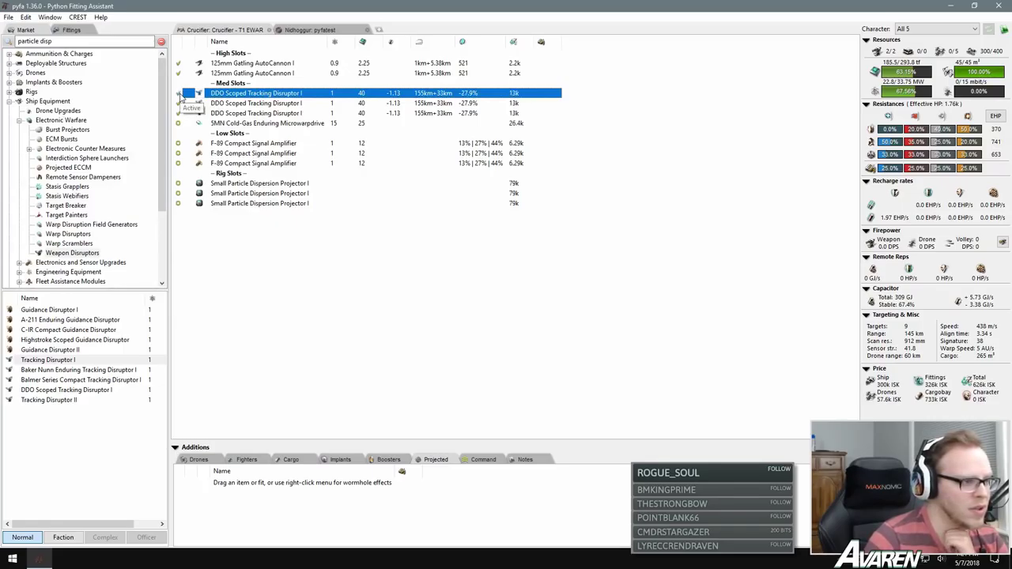
pyautogui.rightClick(278, 95)
pyautogui.moveTo(304, 99)
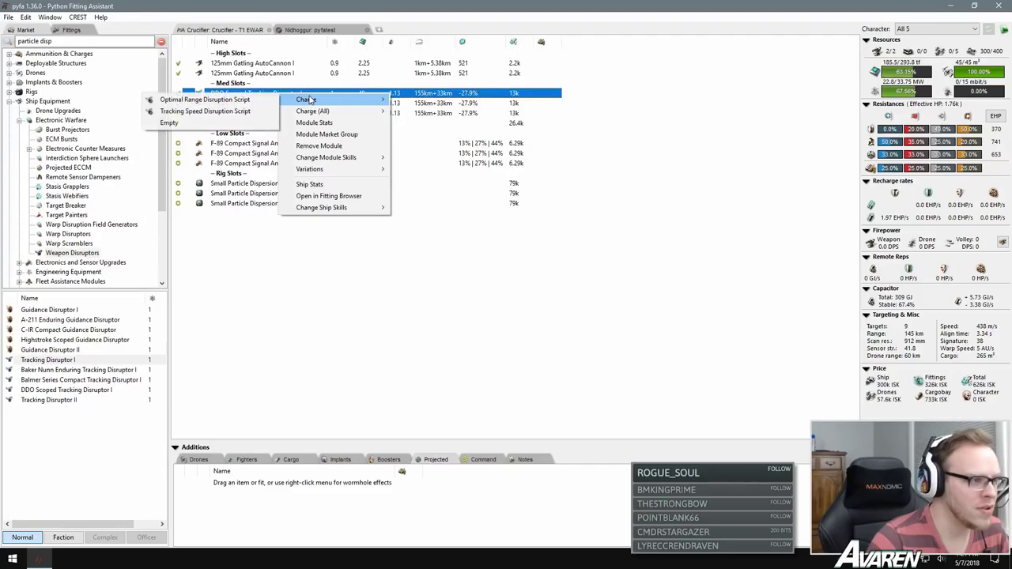
pyautogui.click(234, 100)
pyautogui.rightClick(303, 103)
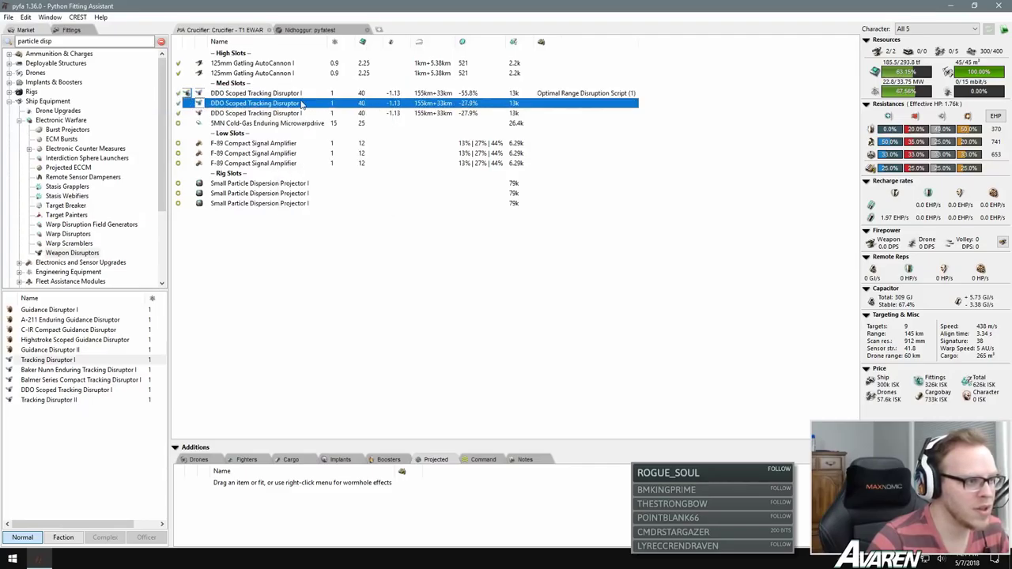
pyautogui.click(470, 94)
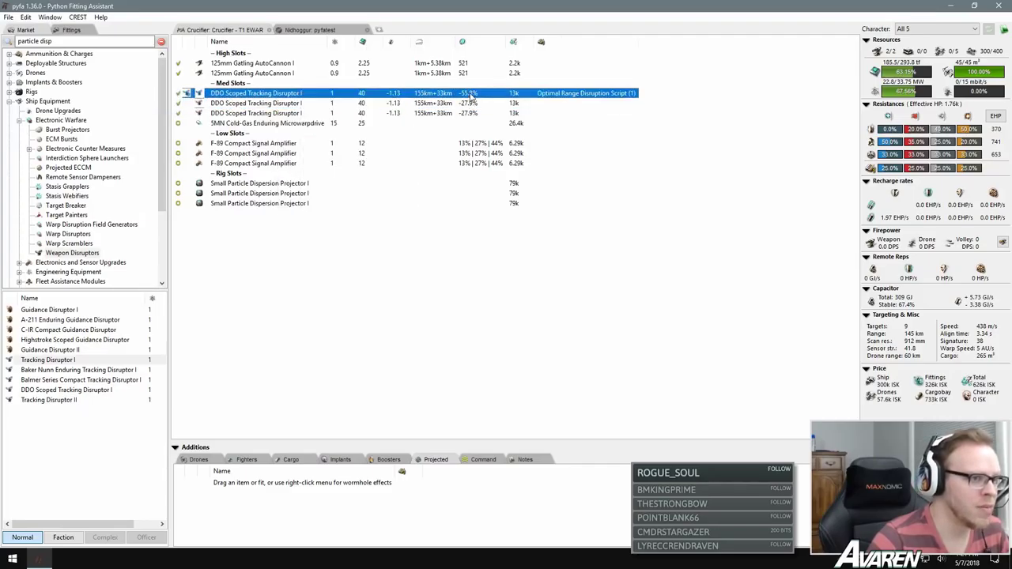
# Step: Load Tracking Speed Disruption Scripts into the second and third DDO Scoped Tracking Disruptor I modules
pyautogui.click(469, 103)
pyautogui.rightClick(475, 104)
pyautogui.moveTo(495, 106)
pyautogui.click(387, 121)
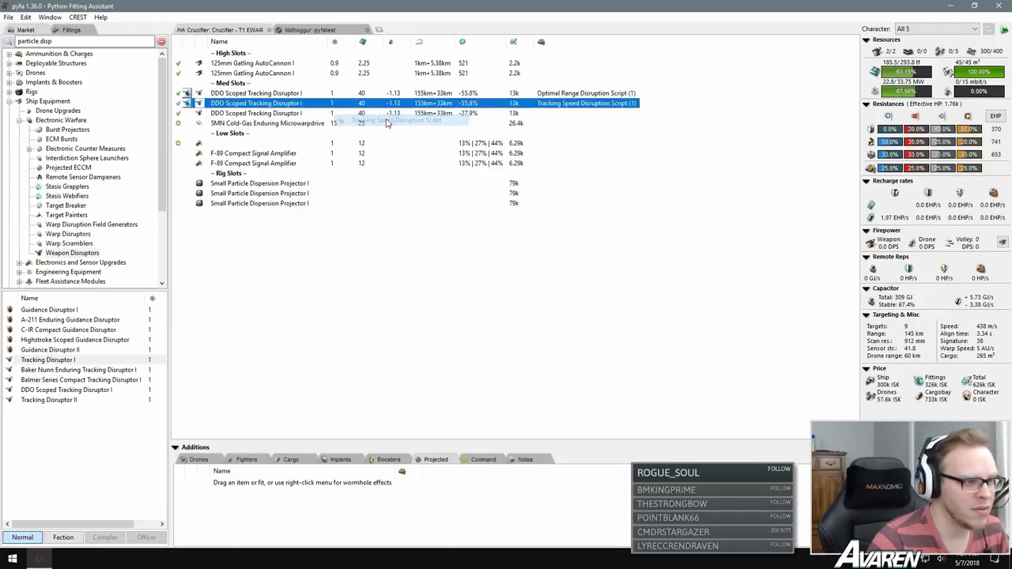
pyautogui.click(472, 114)
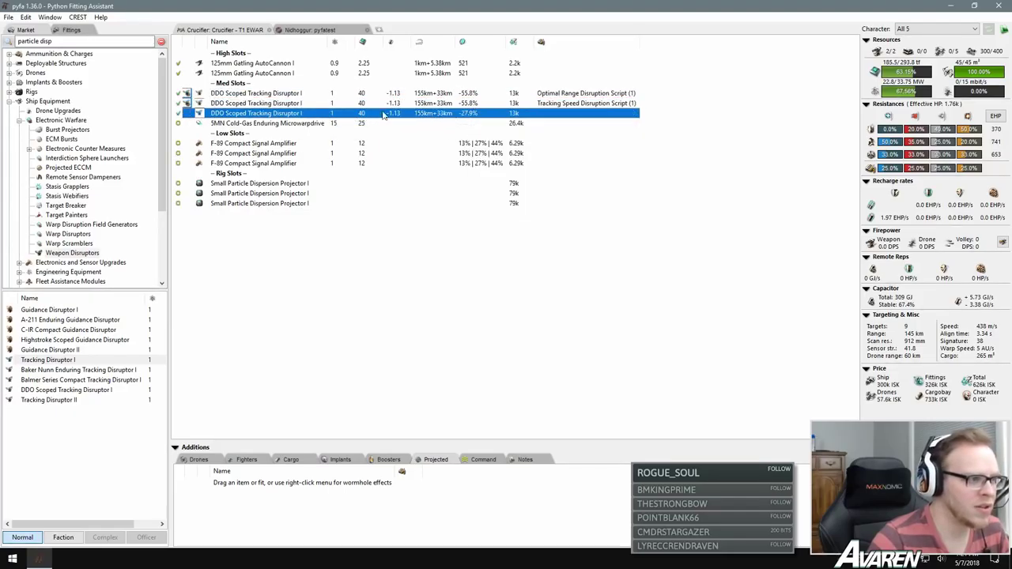
pyautogui.click(471, 93)
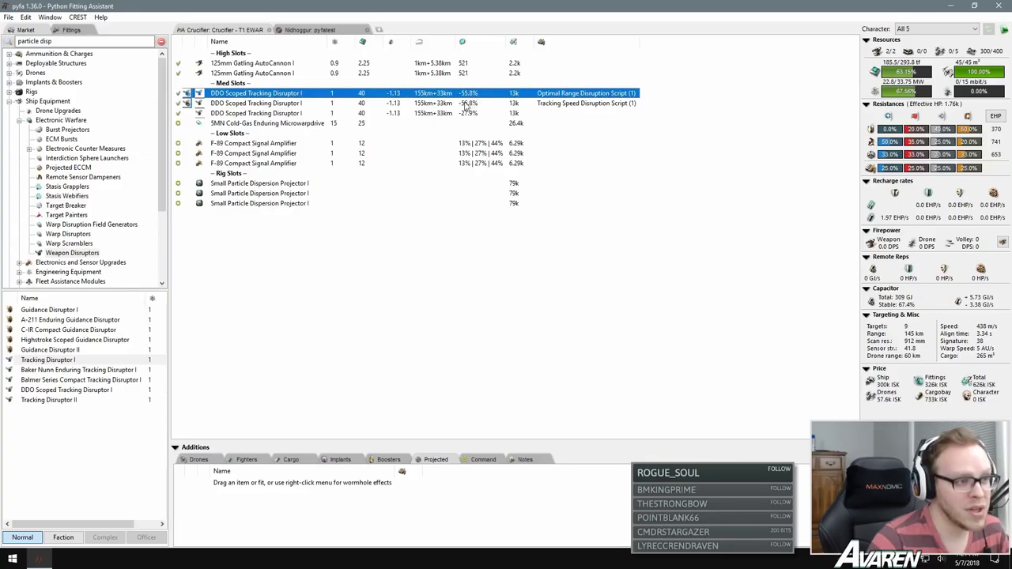
pyautogui.rightClick(291, 116)
pyautogui.moveTo(317, 120)
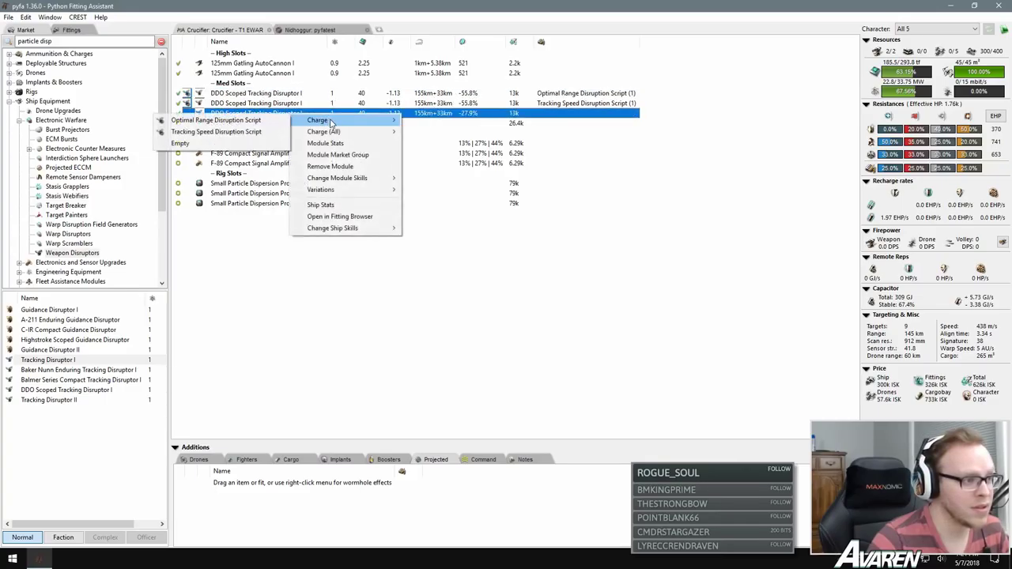
pyautogui.click(222, 131)
# Step: Switch the second and third DDO Scoped Tracking Disruptor I modules to Optimal Range Disruption Scripts
pyautogui.rightClick(454, 115)
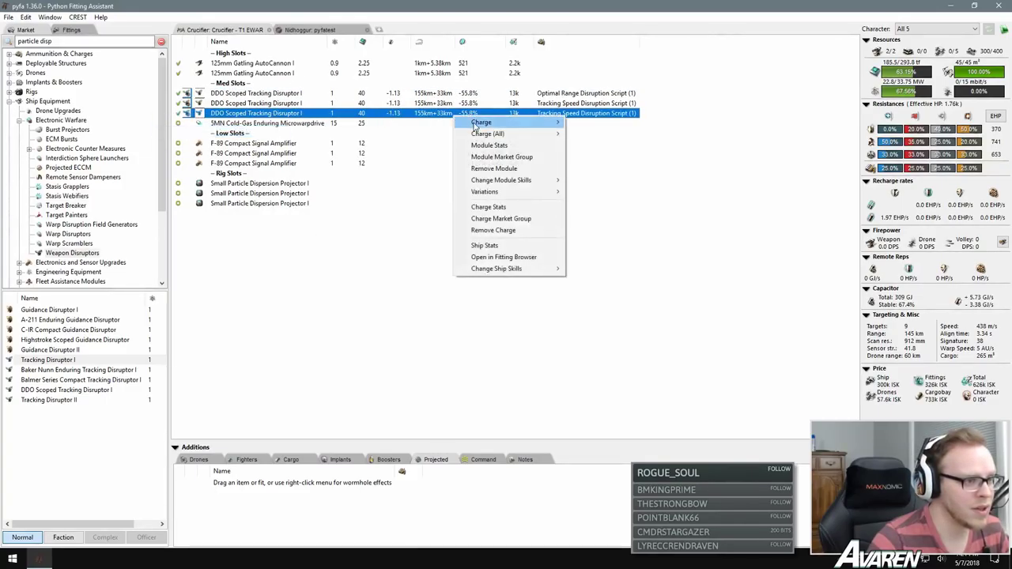
pyautogui.moveTo(473, 125)
pyautogui.click(380, 133)
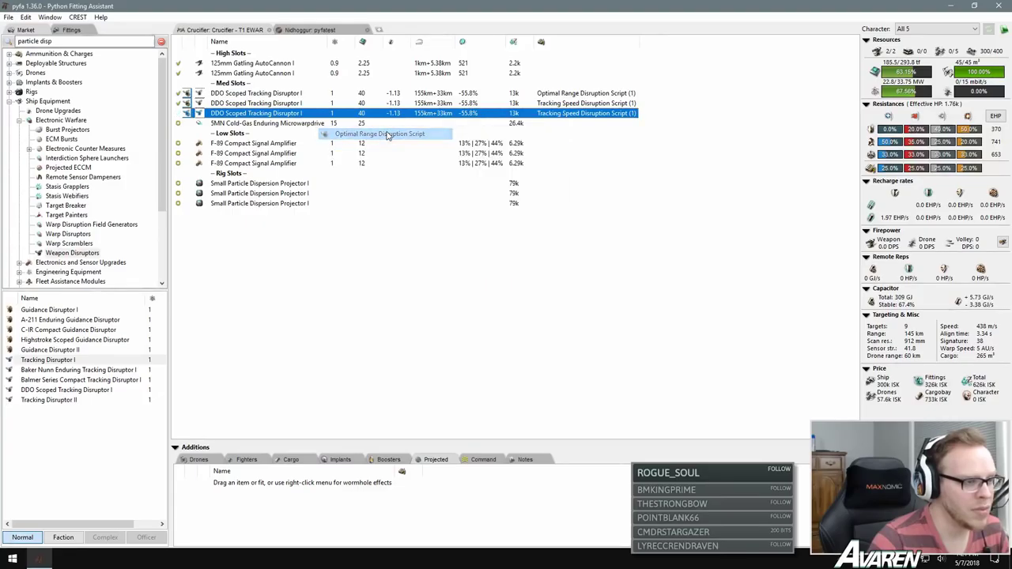
pyautogui.click(471, 101)
pyautogui.click(295, 113)
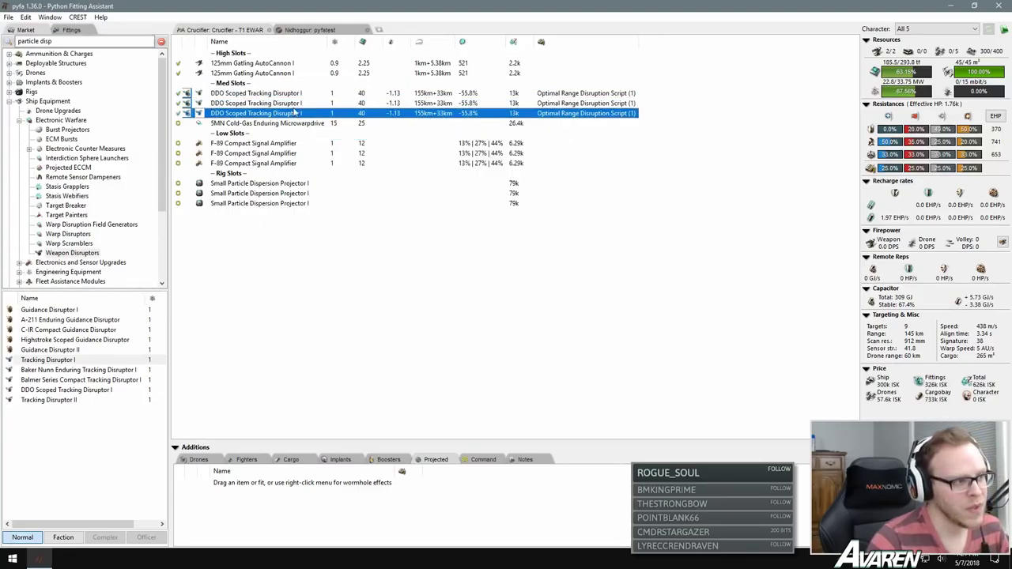
pyautogui.click(315, 238)
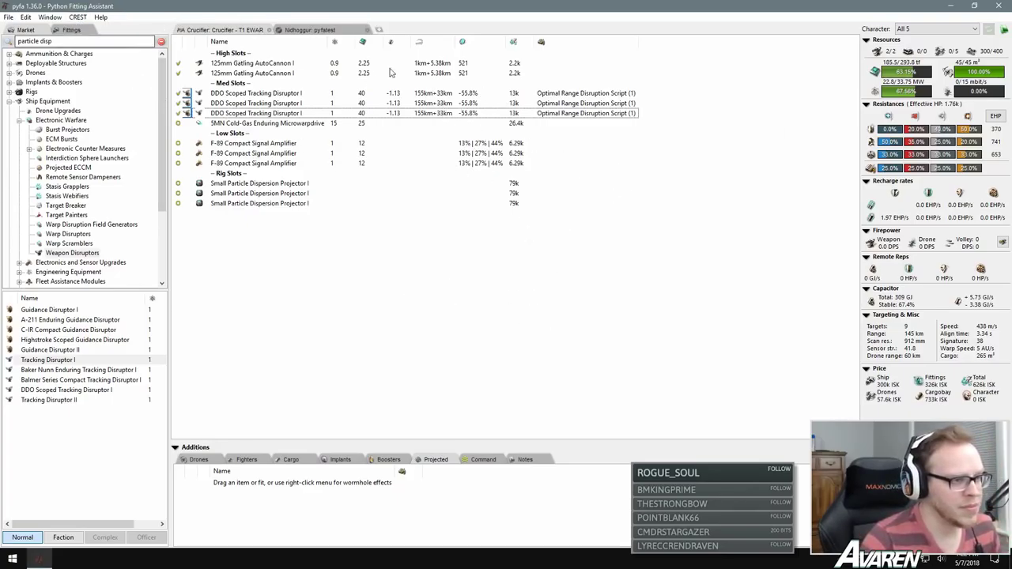
# Step: Close the Nidhoggur fit, search the fittings for "eagle", open the Apex Fleet Eagle fit, and return to the market listing
pyautogui.click(368, 30)
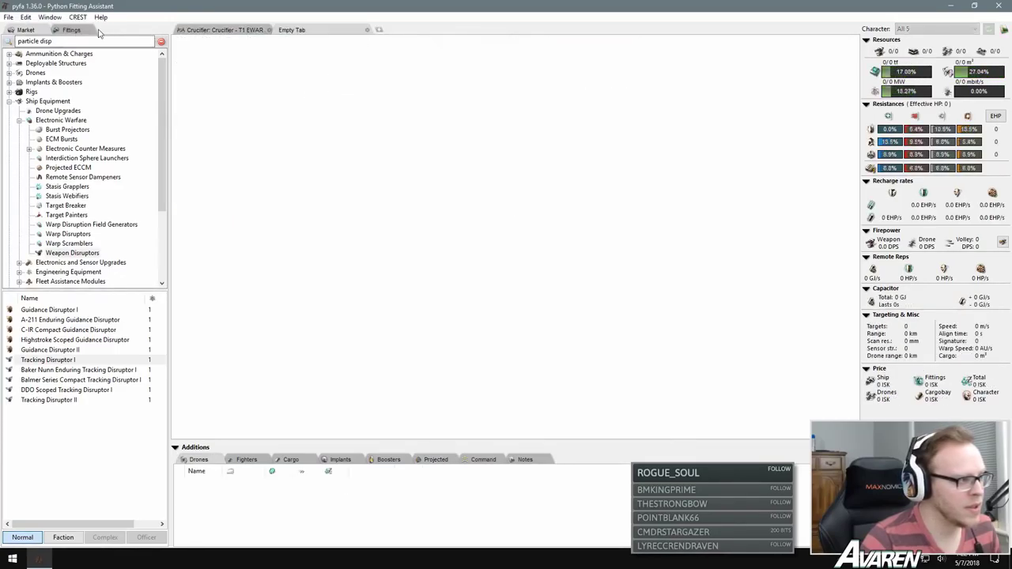
pyautogui.click(71, 29)
pyautogui.doubleClick(69, 42)
pyautogui.write('eagle')
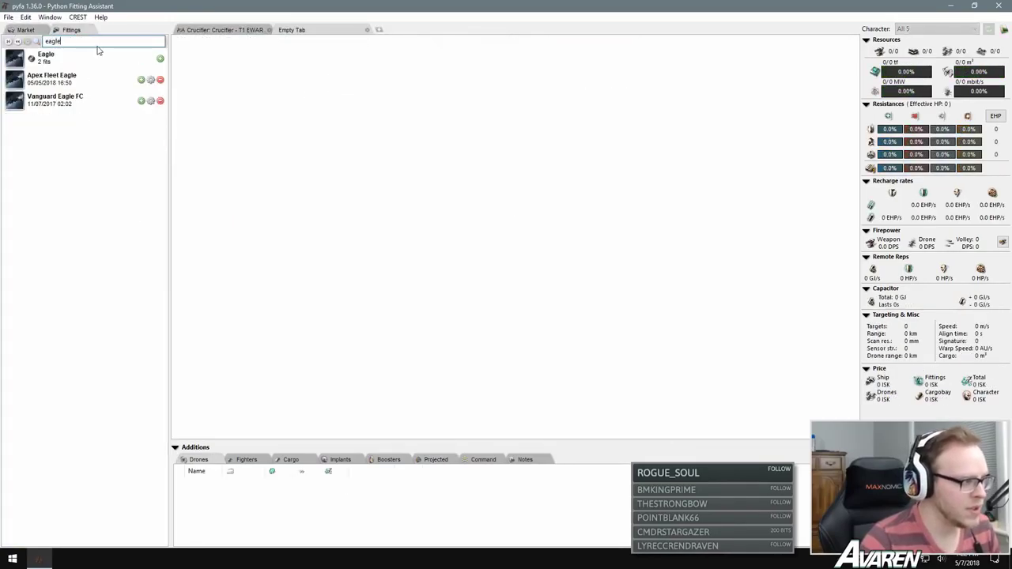
pyautogui.click(56, 79)
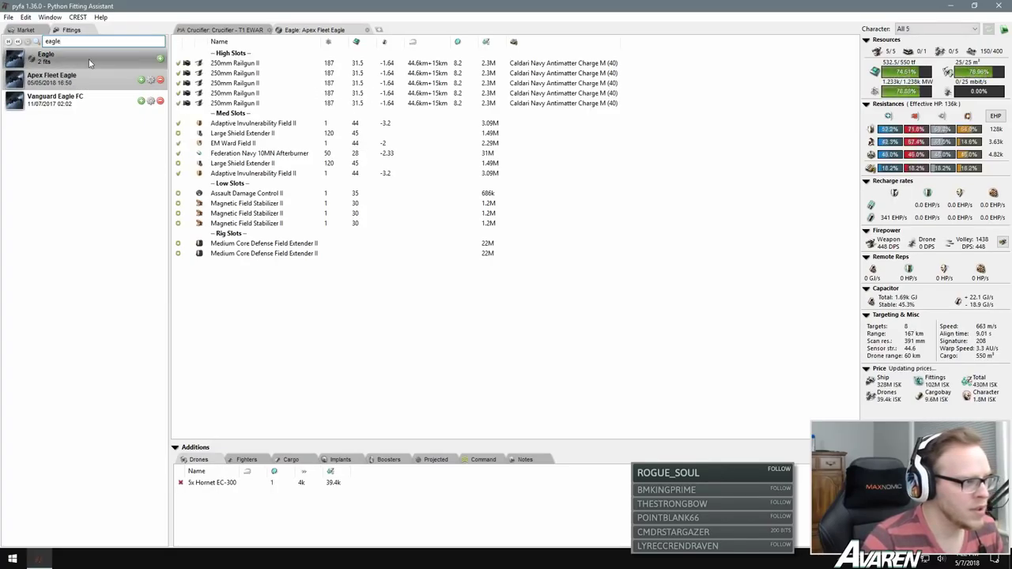
pyautogui.click(29, 32)
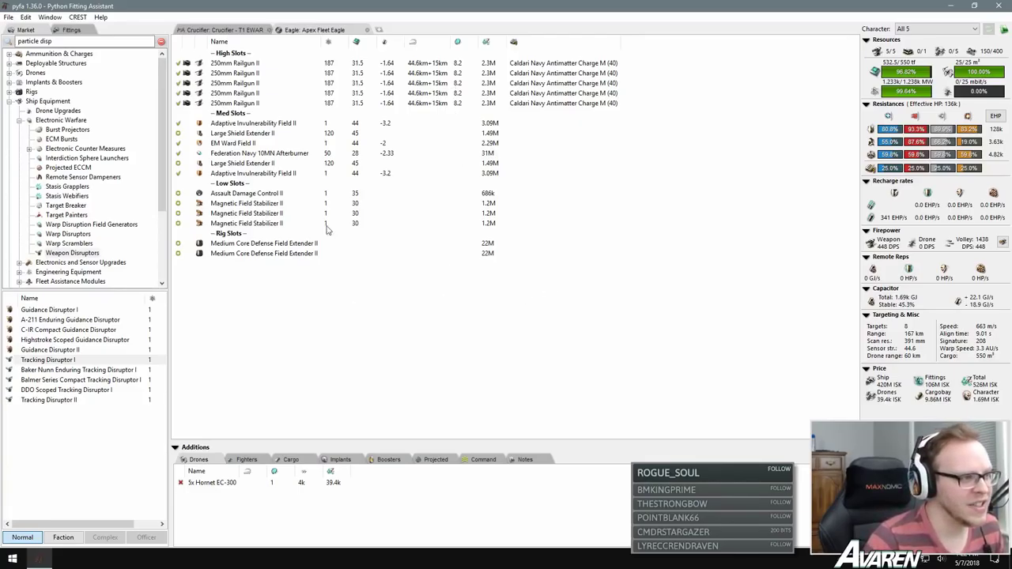
# Step: Load Spike M ammunition into all five 250mm Railgun II turrets on the Apex Fleet Eagle
pyautogui.click(244, 63)
pyautogui.keyDown('shift'); pyautogui.click(245, 102); pyautogui.keyUp('shift')
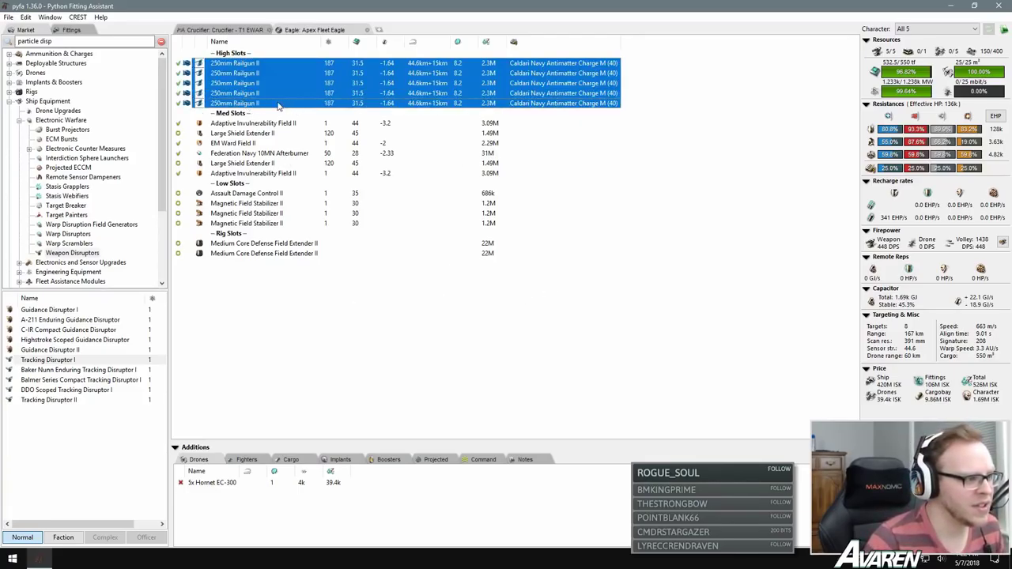
pyautogui.rightClick(278, 106)
pyautogui.moveTo(278, 106)
pyautogui.click(169, 119)
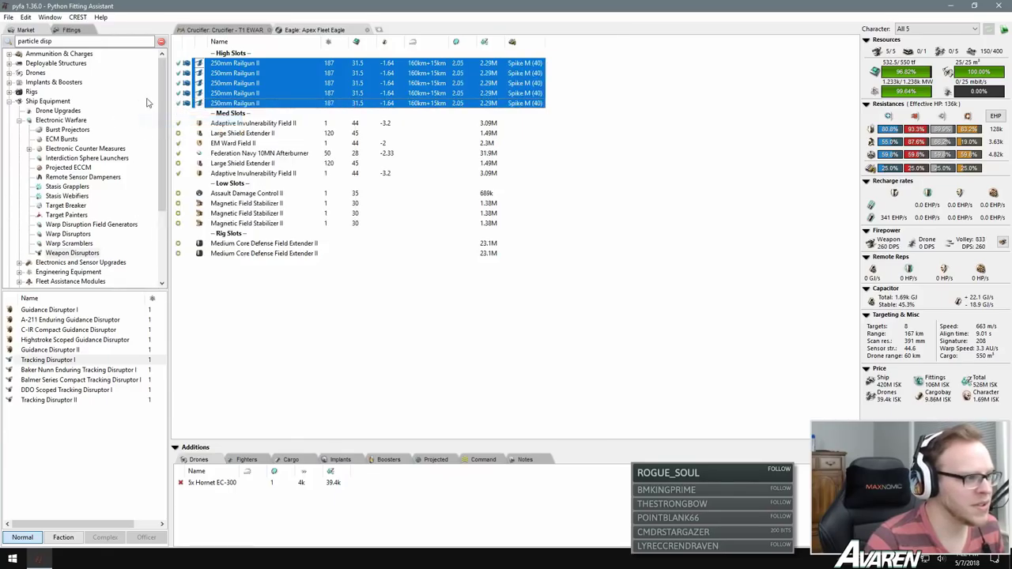
pyautogui.click(431, 186)
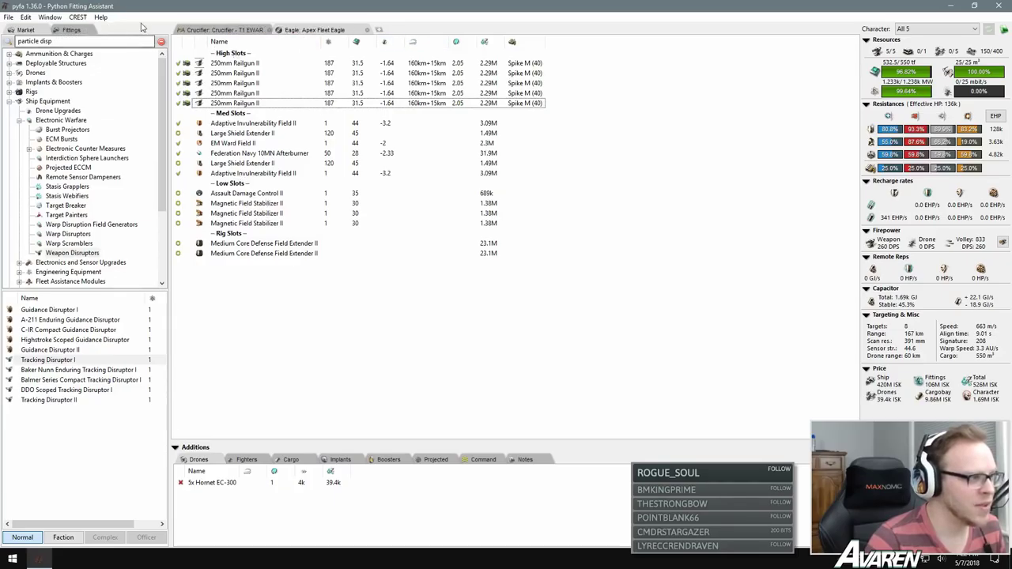
# Step: Locate the open Crucifier - T1 EWAR fit in the fitting browser and add it to the Apex Fleet Eagle as a projected fit
pyautogui.click(235, 31)
pyautogui.rightClick(251, 291)
pyautogui.click(307, 312)
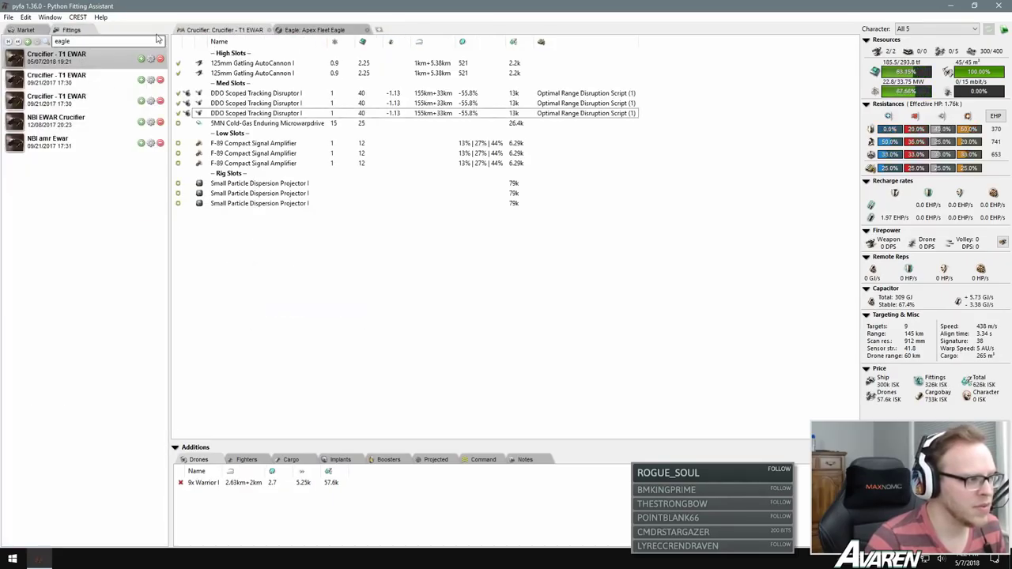
pyautogui.click(314, 31)
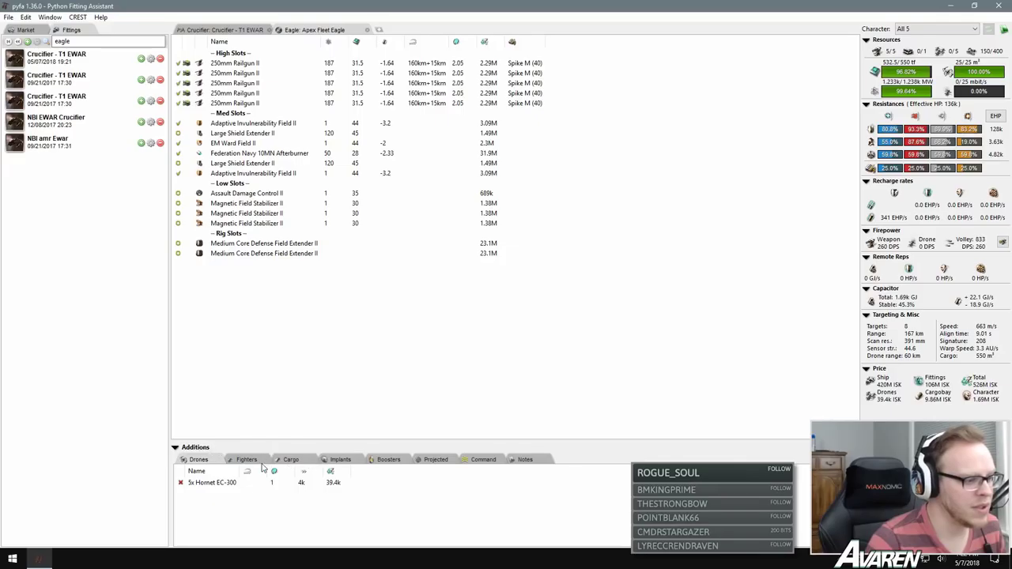
pyautogui.click(435, 459)
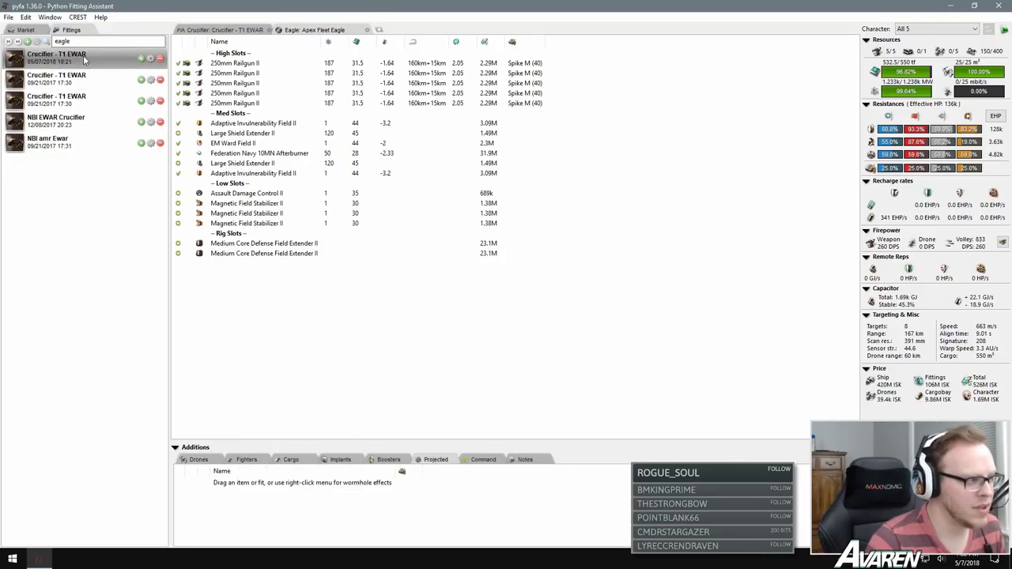
pyautogui.moveTo(71, 60); pyautogui.dragTo(313, 522)
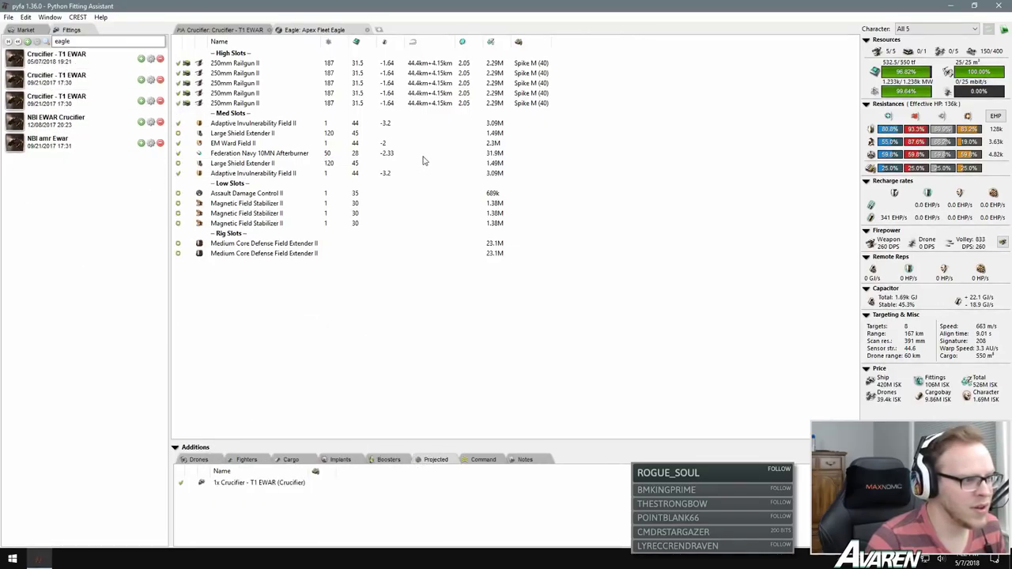
# Step: Load standard Antimatter Charge M into all five 250mm Railgun II turrets and check their optimal and falloff ranges
pyautogui.click(422, 67)
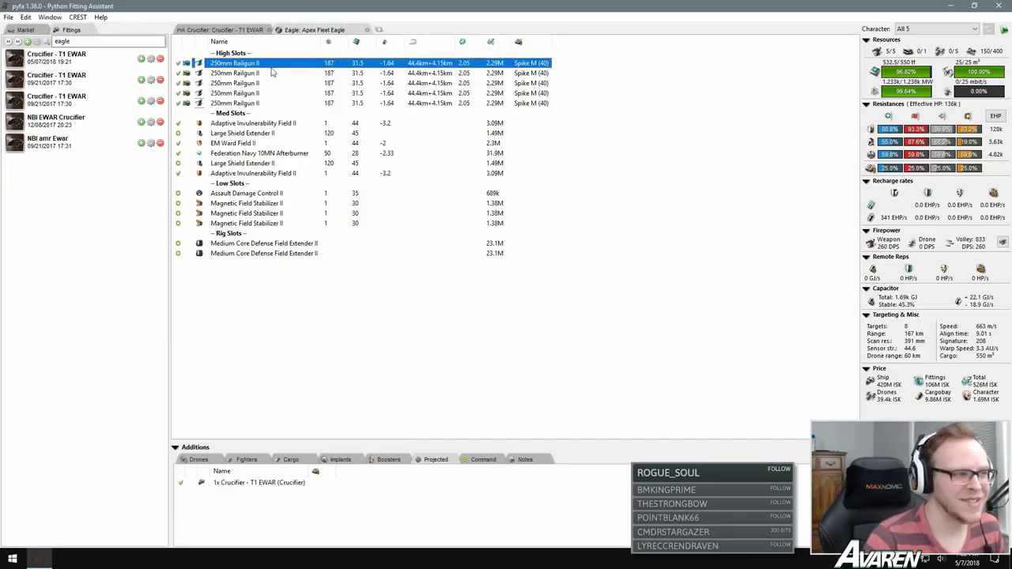
pyautogui.keyDown('shift'); pyautogui.click(245, 103); pyautogui.keyUp('shift')
pyautogui.rightClick(245, 104)
pyautogui.moveTo(261, 109)
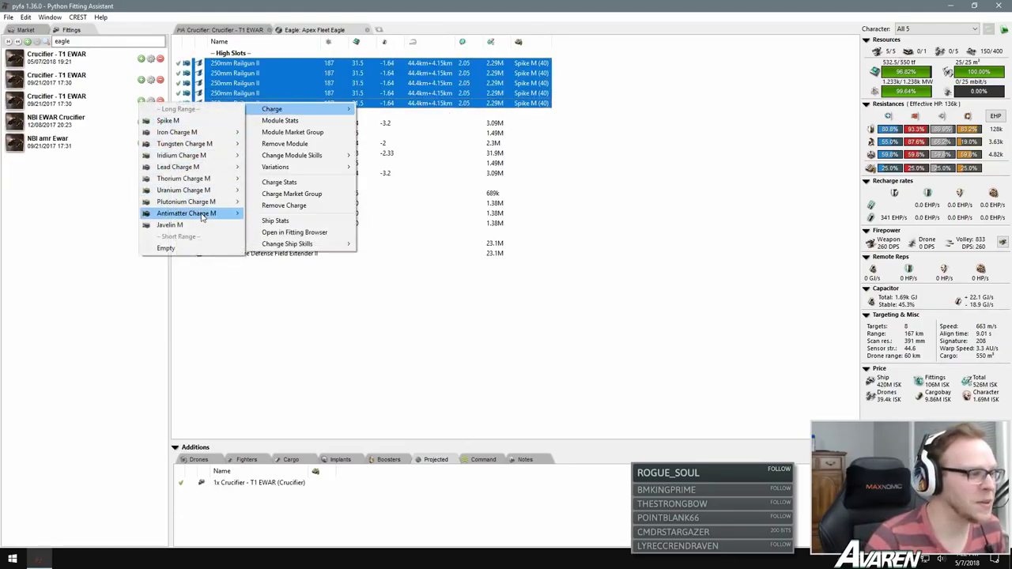
pyautogui.moveTo(211, 216)
pyautogui.click(289, 225)
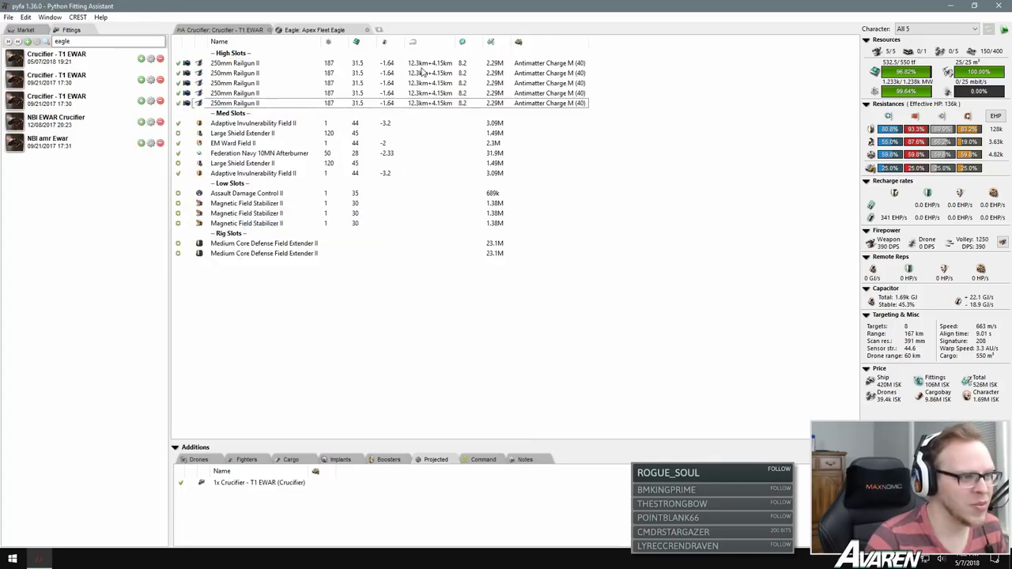
pyautogui.click(422, 106)
pyautogui.click(422, 94)
pyautogui.click(420, 64)
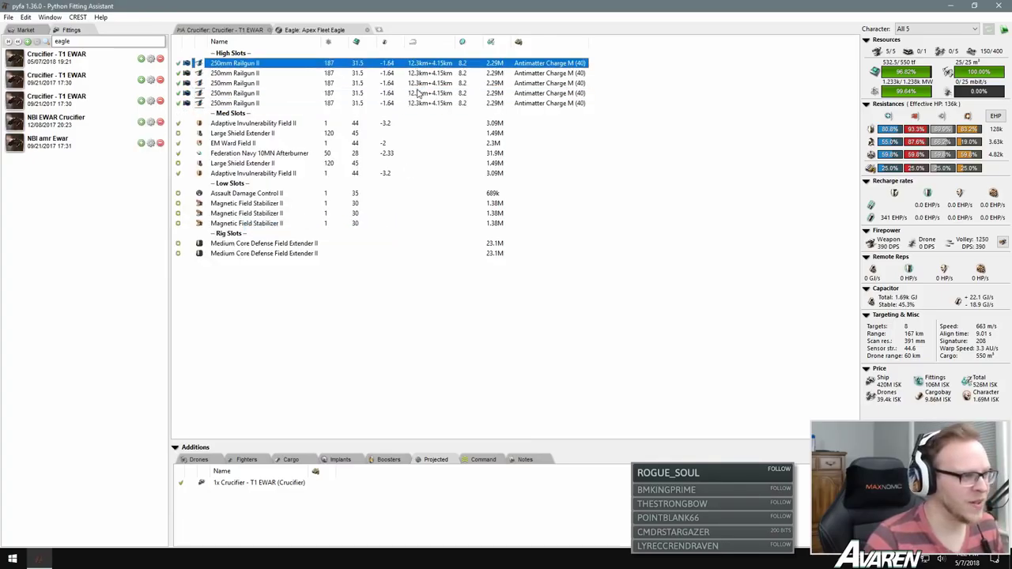
pyautogui.click(419, 93)
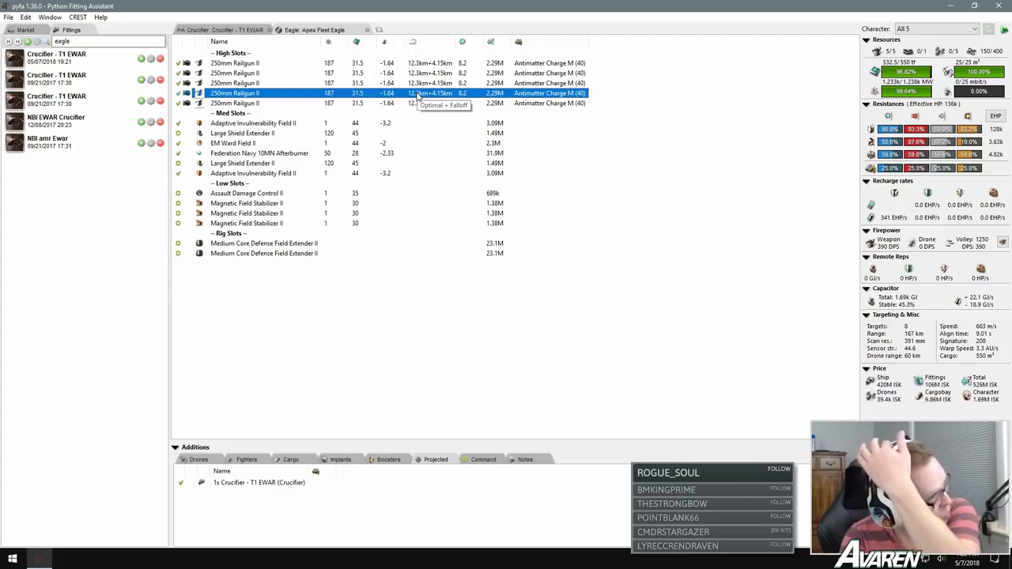
# Step: Deactivate the second and third tracking disruptors on the Crucifier fit, keeping only the first one active
pyautogui.click(237, 29)
pyautogui.click(178, 103)
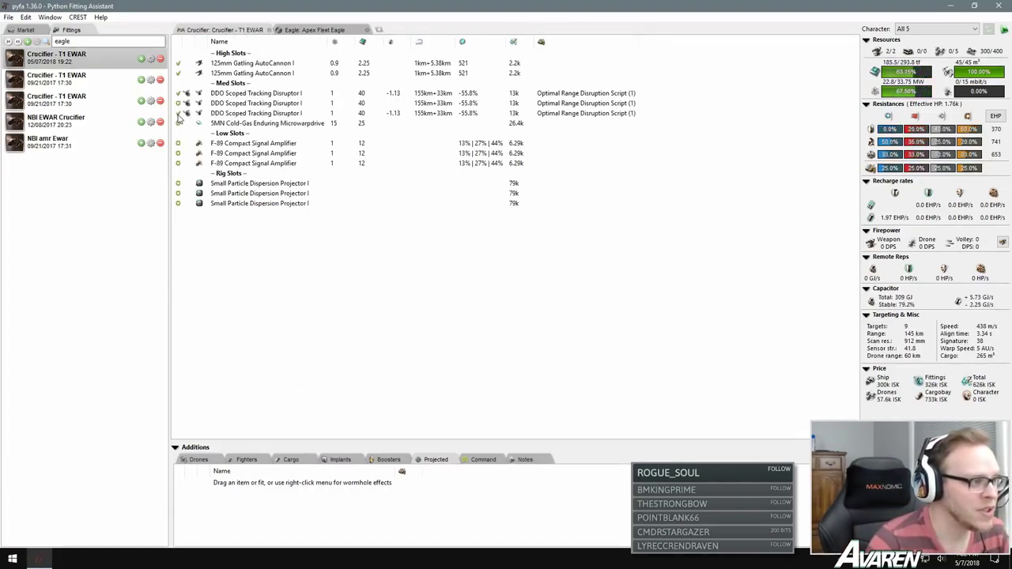
pyautogui.click(178, 113)
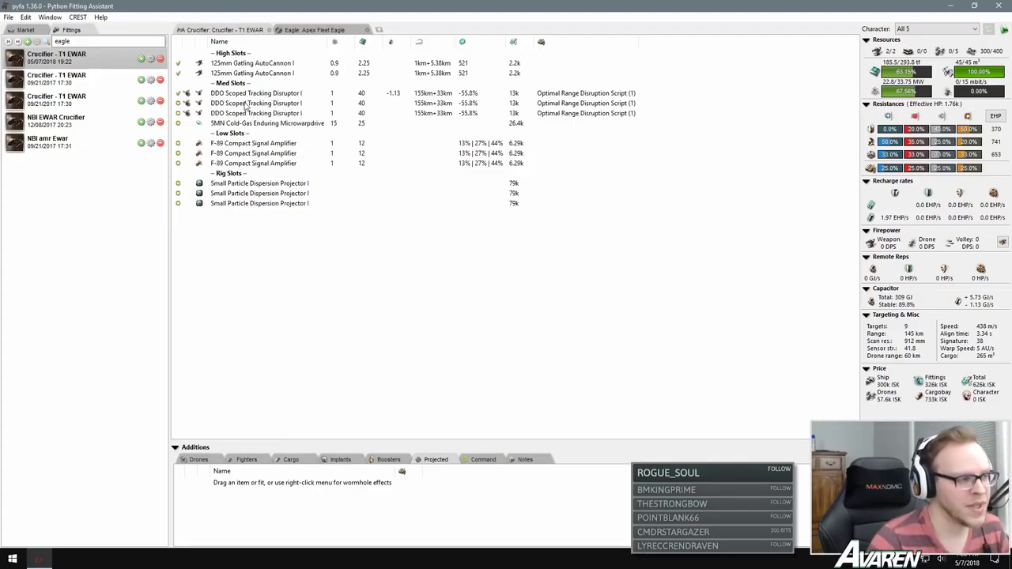
pyautogui.click(235, 96)
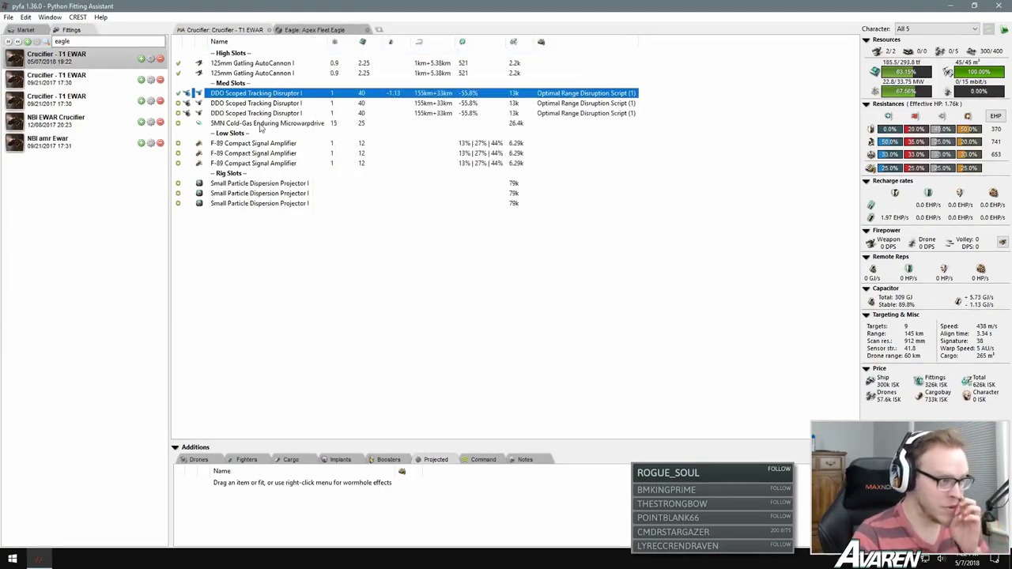
# Step: Load Spike M ammunition into all five 250mm Railgun II turrets on the Apex Fleet Eagle under the Crucifier's single active disruptor
pyautogui.click(320, 29)
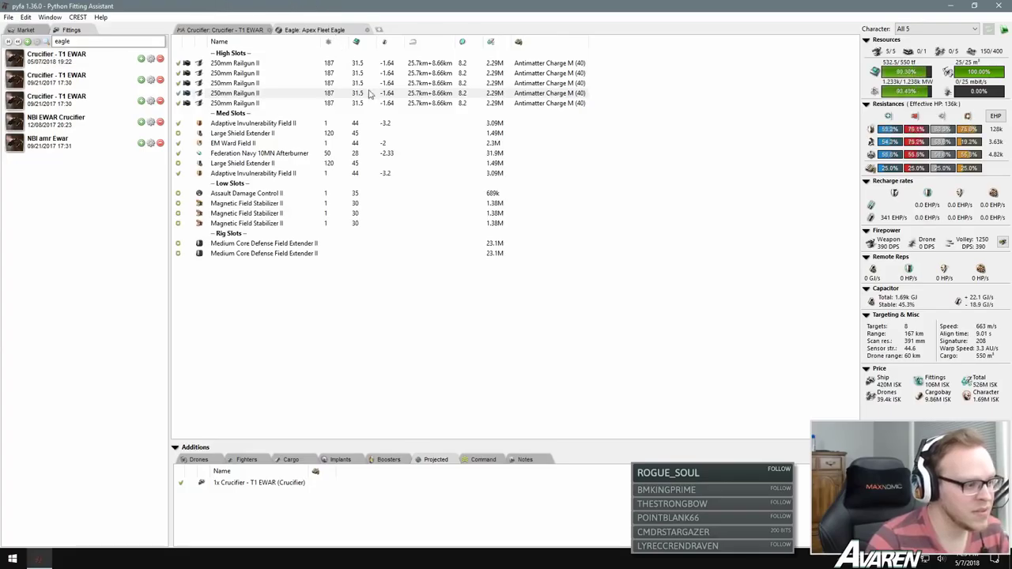
pyautogui.keyDown('shift'); pyautogui.click(231, 103); pyautogui.keyUp('shift')
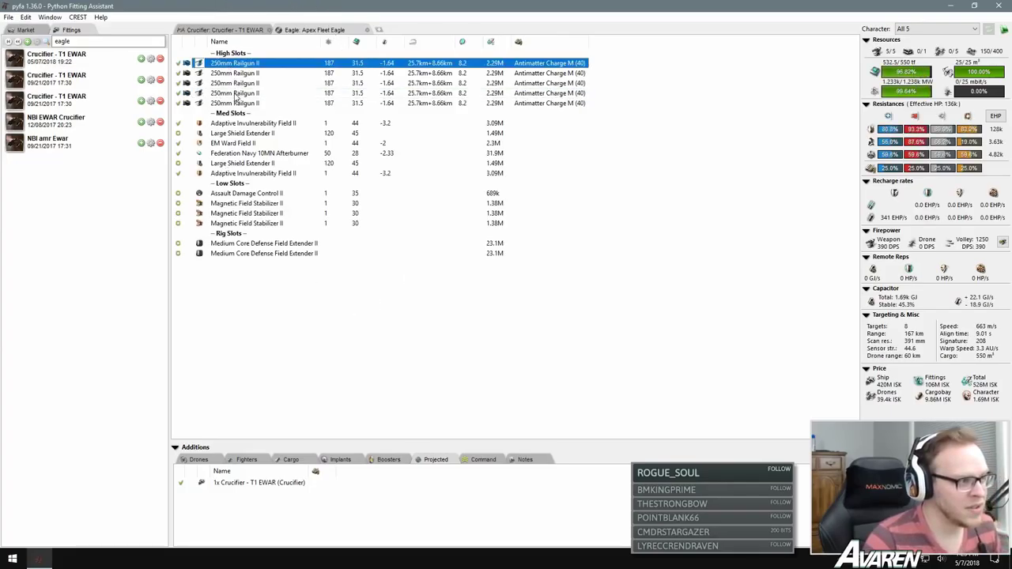
pyautogui.rightClick(232, 102)
pyautogui.moveTo(237, 107)
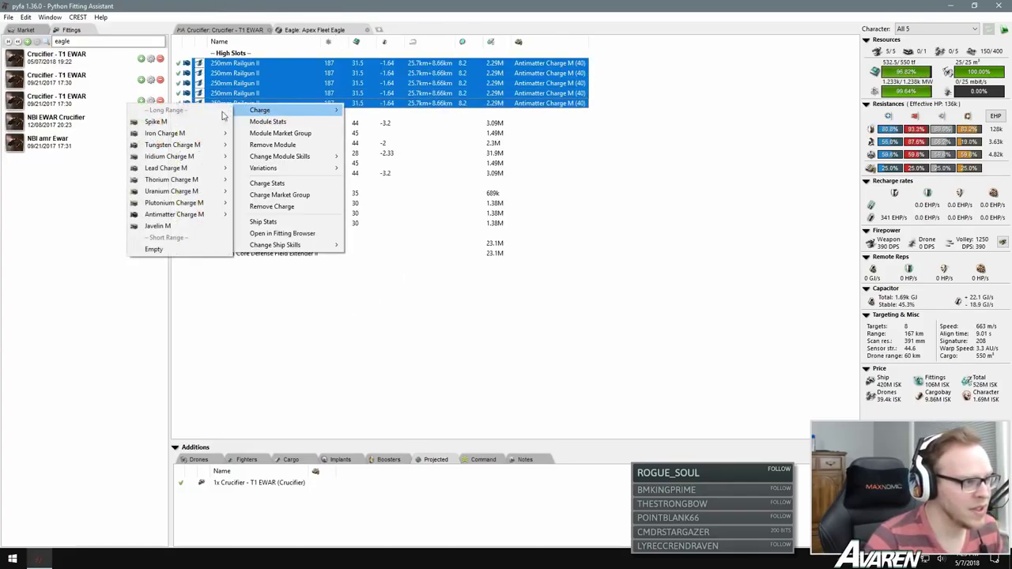
pyautogui.click(166, 122)
pyautogui.click(444, 338)
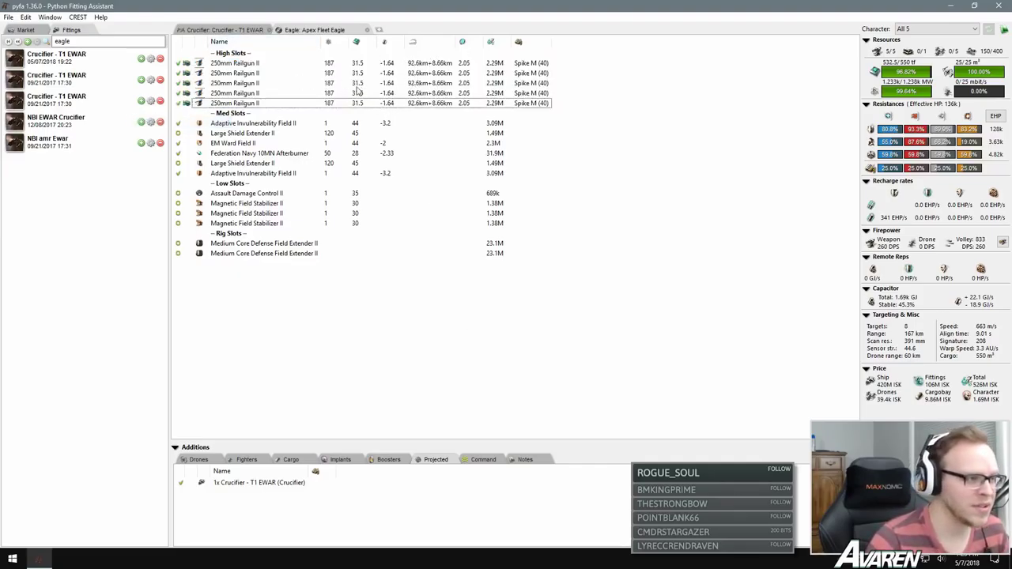
# Step: Return to the Crucifier fit and look through the guidance and tracking disruptor variants in the Weapon Disruptors market group
pyautogui.moveTo(237, 31); pyautogui.dragTo(241, 31)
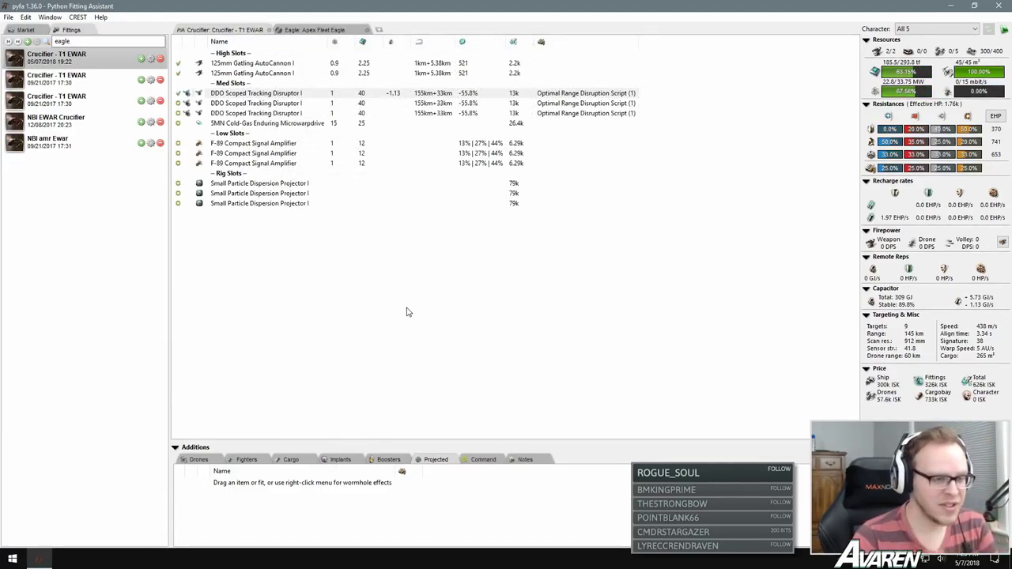
pyautogui.click(924, 31)
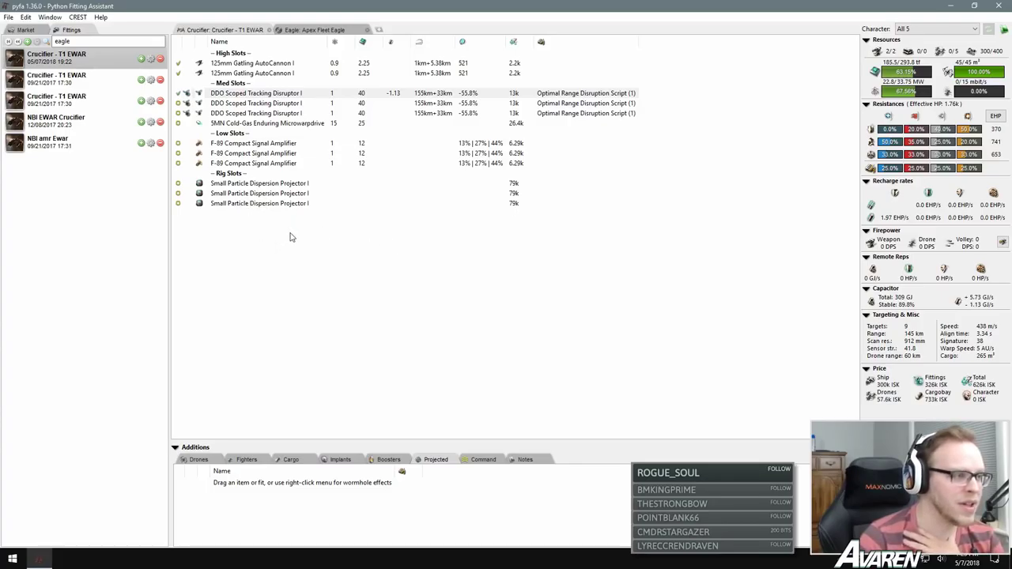
pyautogui.hotkey('ctrl', 'f')
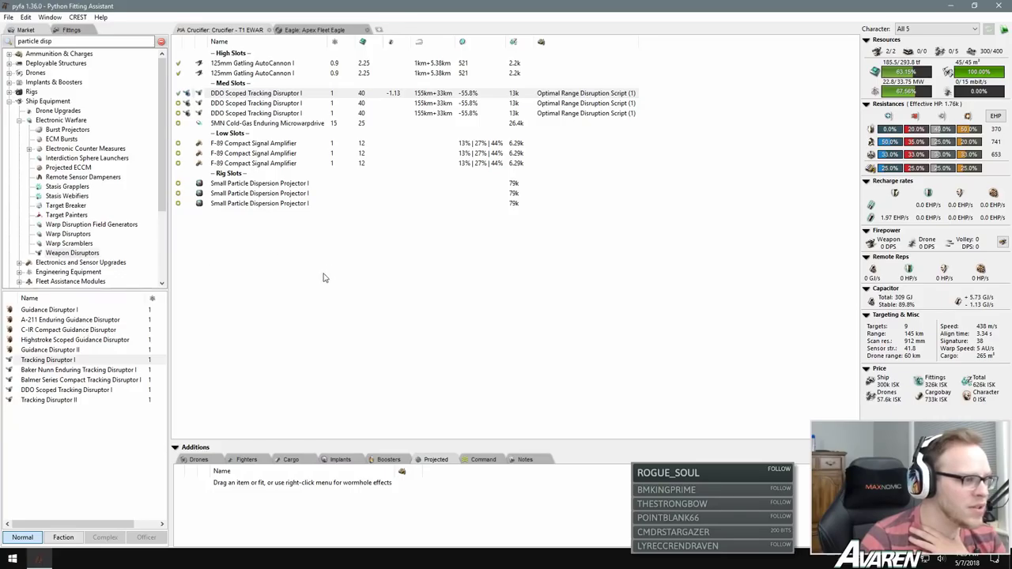
pyautogui.click(62, 360)
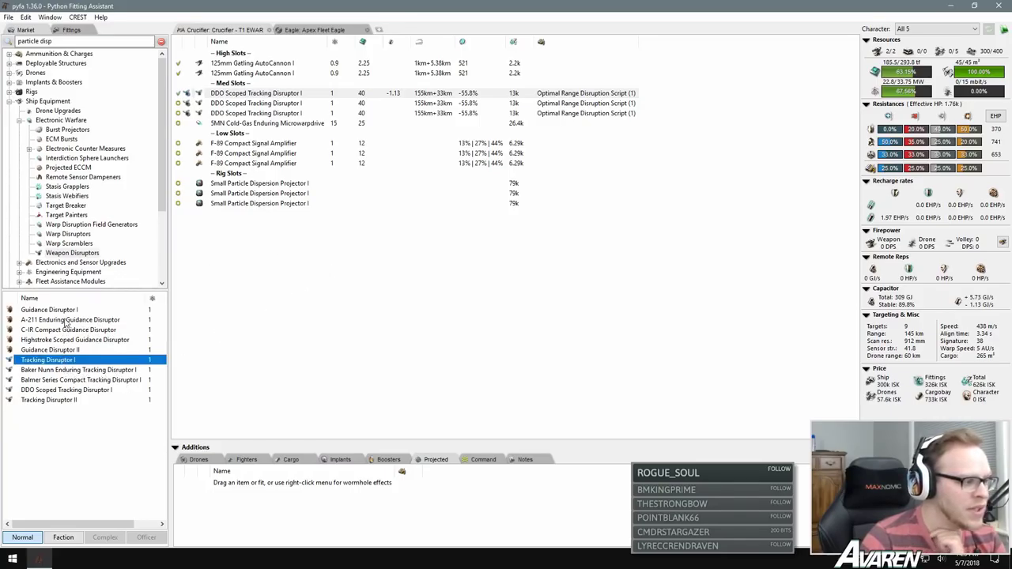
pyautogui.click(69, 311)
pyautogui.click(72, 321)
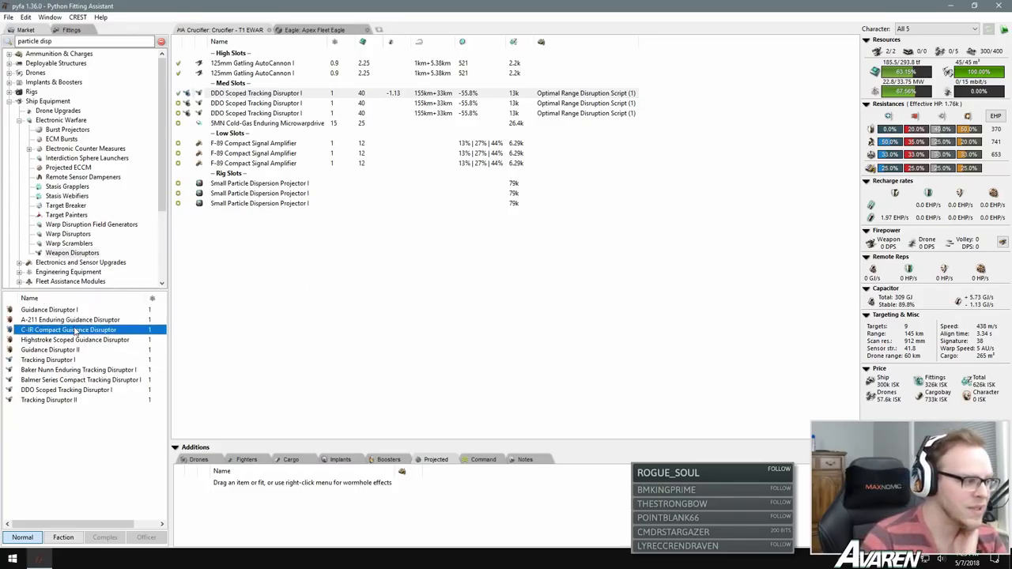
pyautogui.click(64, 370)
pyautogui.click(68, 360)
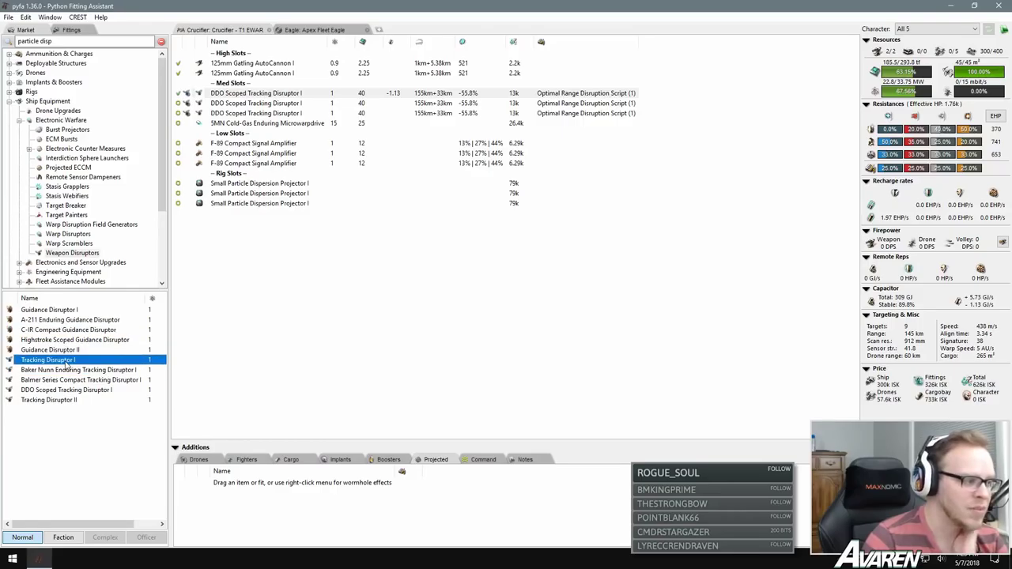
pyautogui.click(68, 320)
pyautogui.click(67, 309)
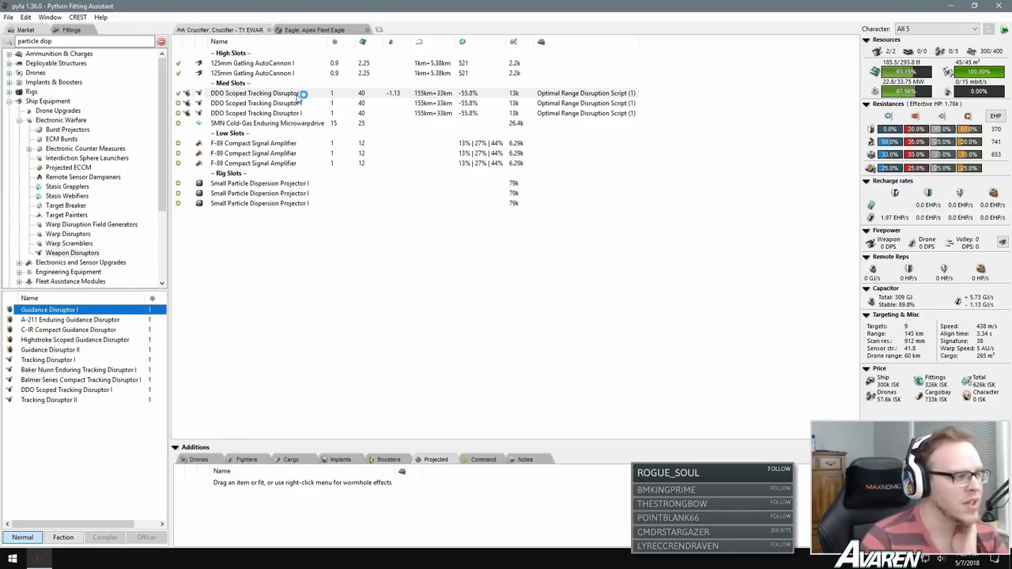
# Step: Replace the three DDO Scoped Tracking Disruptor I modules on the Crucifier with three A-211 Enduring Guidance Disruptors
pyautogui.click(272, 94)
pyautogui.keyDown('shift'); pyautogui.click(267, 115); pyautogui.keyUp('shift')
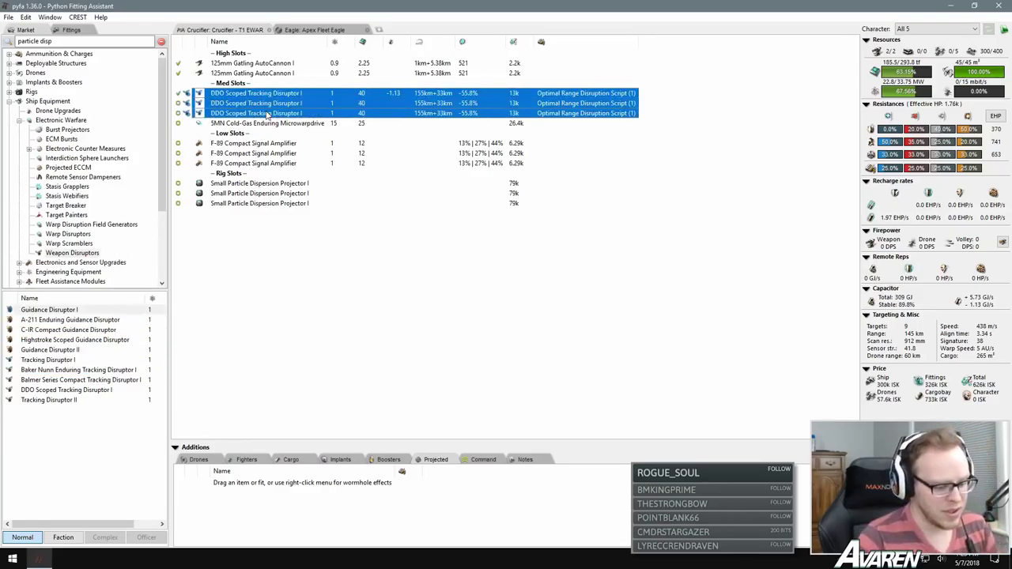
pyautogui.press('Delete')
pyautogui.click(69, 320)
pyautogui.doubleClick(68, 320)
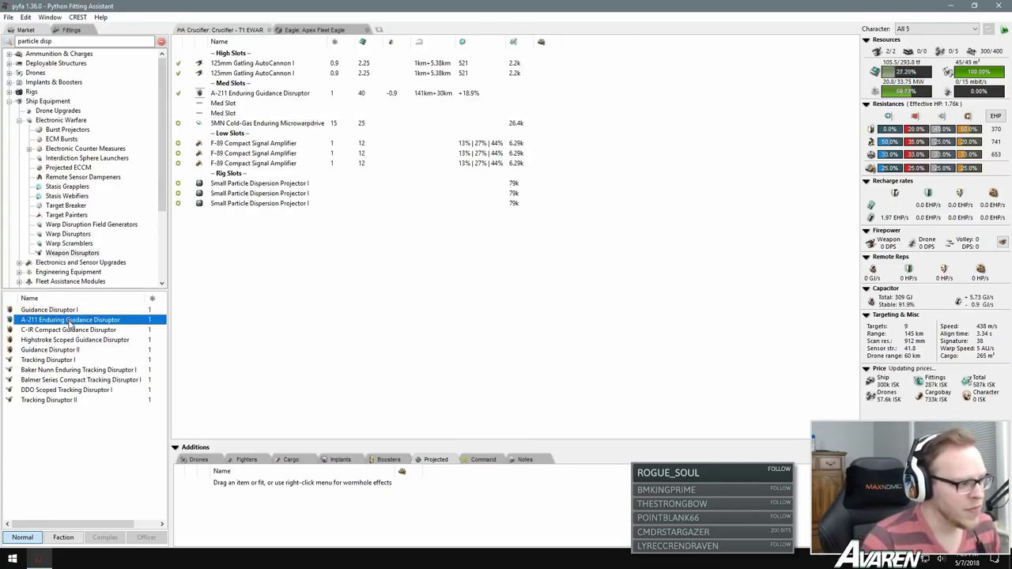
pyautogui.doubleClick(69, 320)
pyautogui.doubleClick(69, 320)
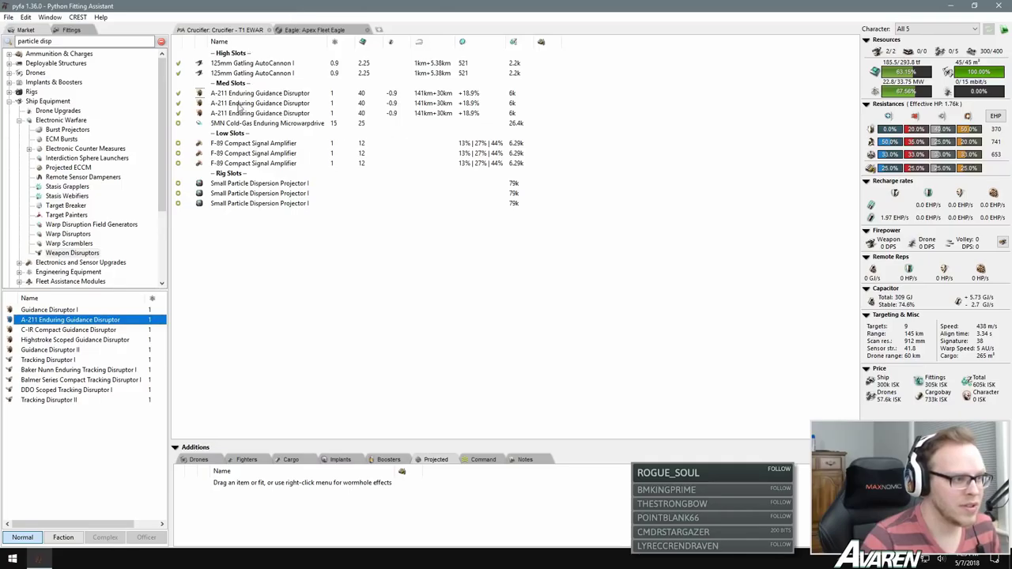
# Step: Widen the market browser to show the CPU usage column for the weapon disruptor variants
pyautogui.click(265, 95)
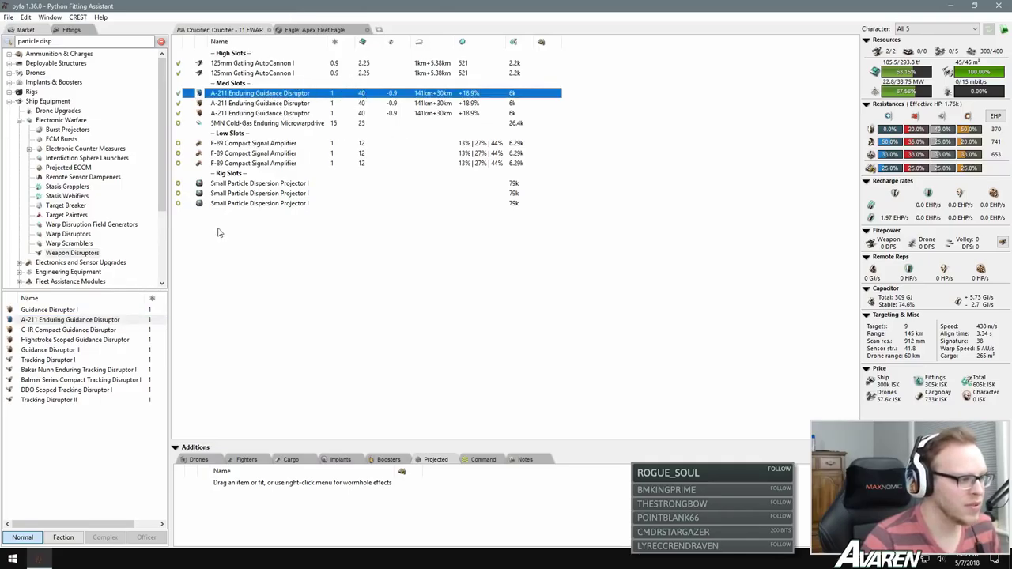
pyautogui.moveTo(169, 317); pyautogui.dragTo(185, 316)
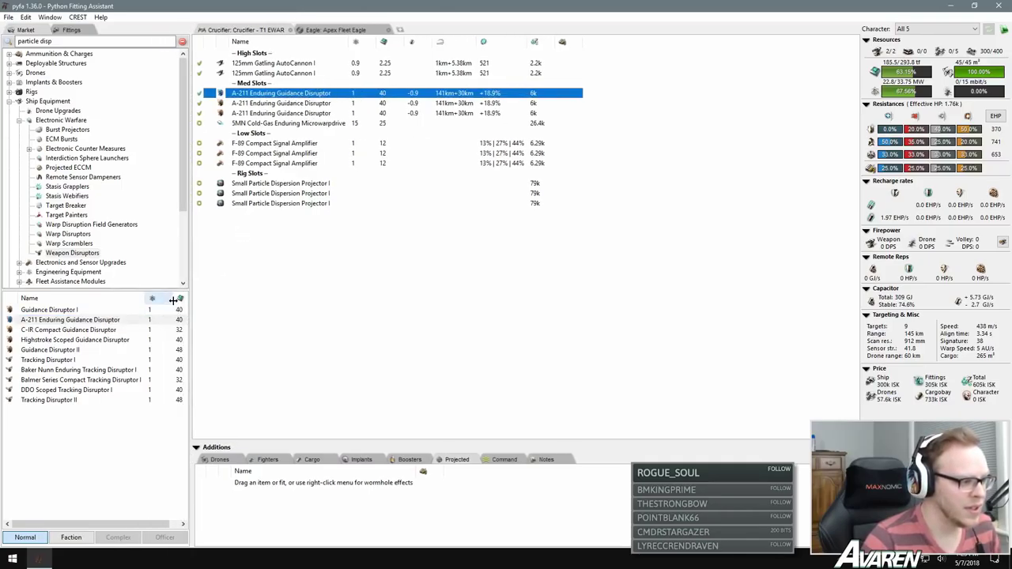
pyautogui.click(179, 318)
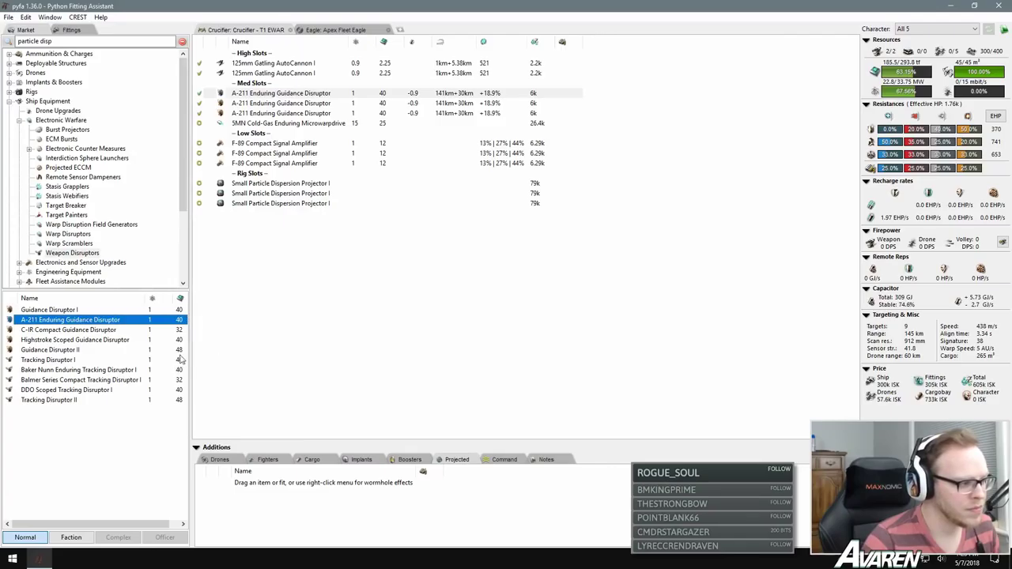
pyautogui.click(286, 93)
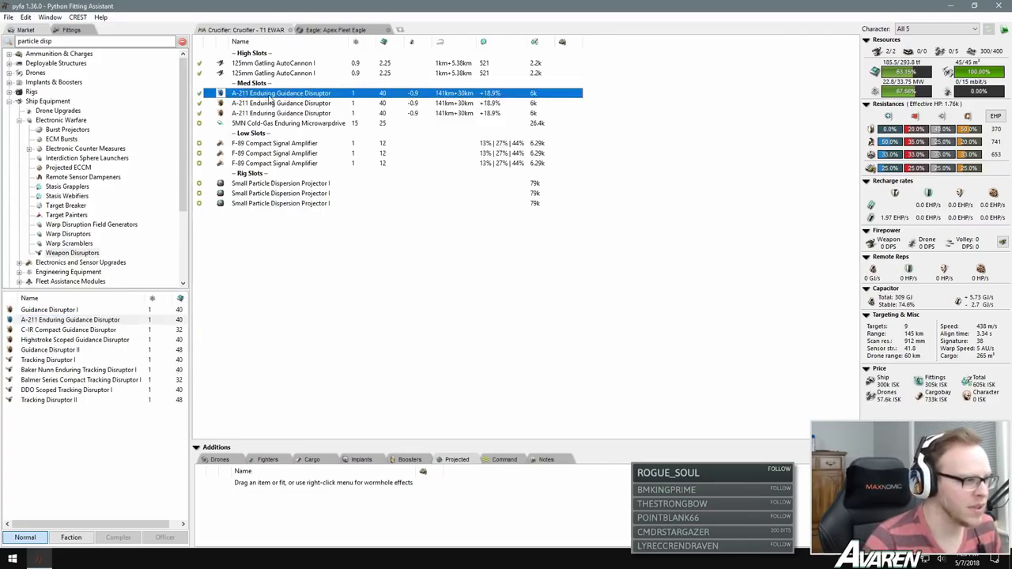
pyautogui.rightClick(271, 96)
pyautogui.press('Escape')
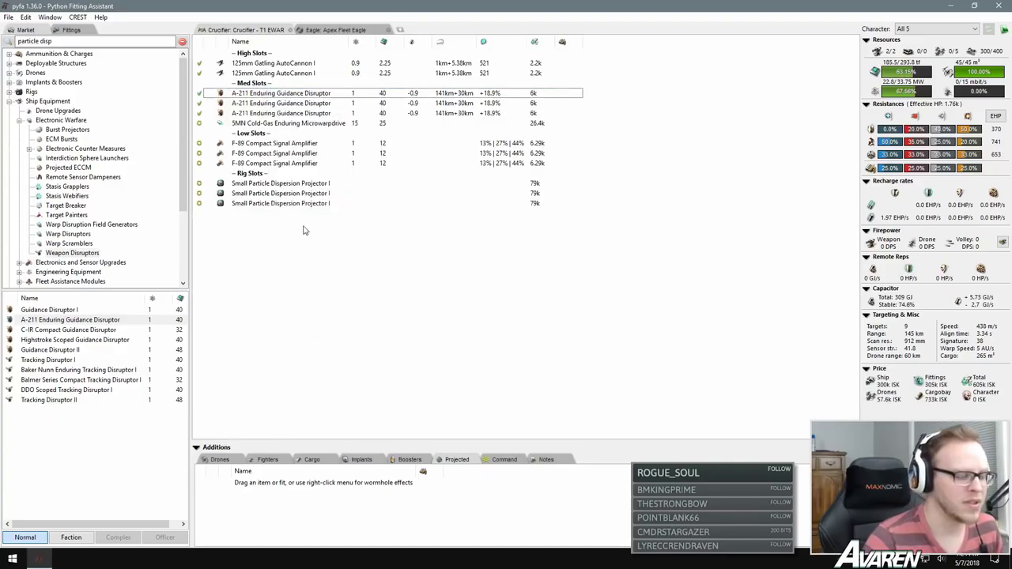
pyautogui.click(306, 231)
pyautogui.rightClick(309, 85)
pyautogui.rightClick(299, 93)
pyautogui.moveTo(323, 98)
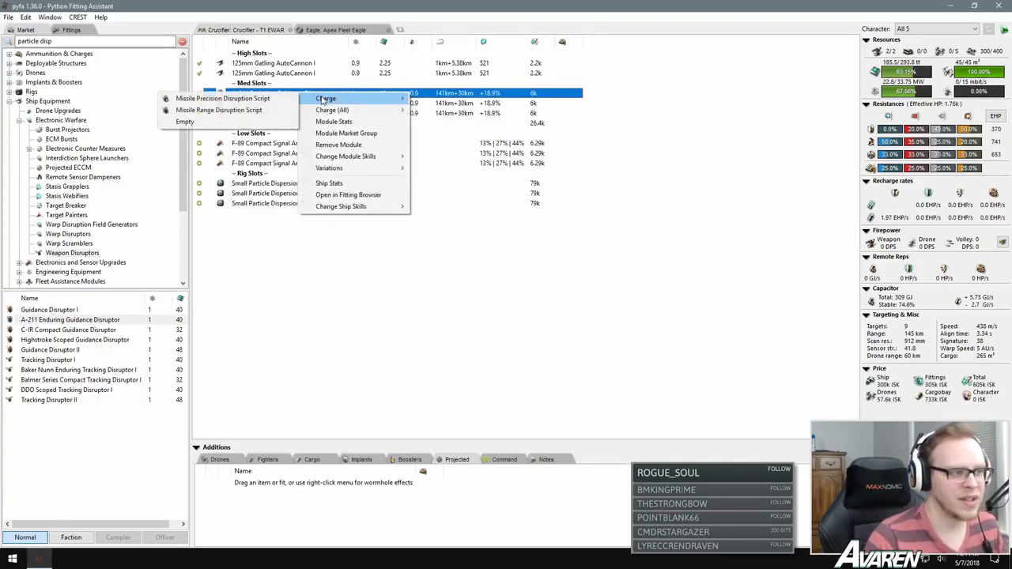
pyautogui.click(292, 245)
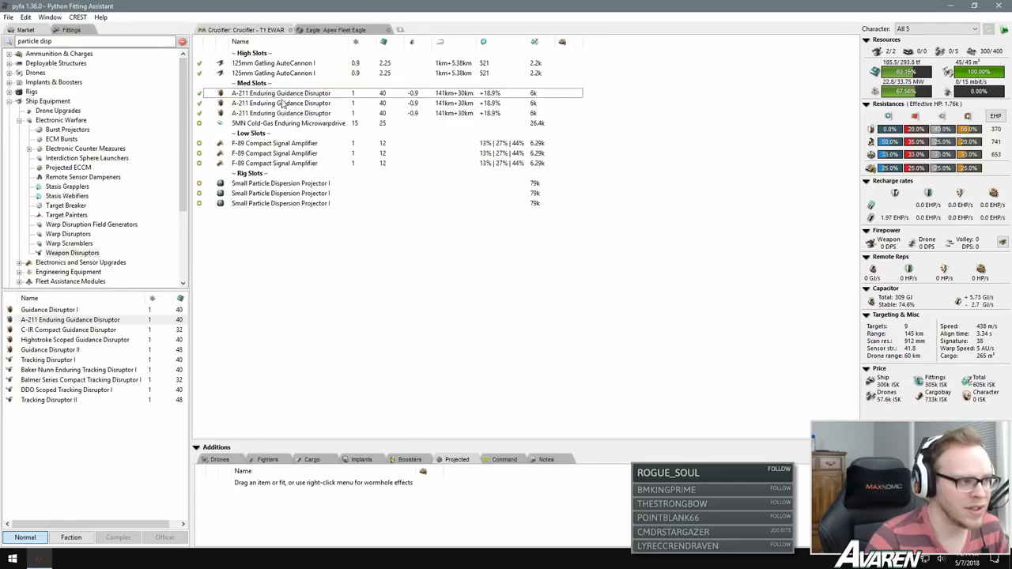
# Step: Load a Missile Precision Disruption Script into the first guidance disruptor and a Missile Range Disruption Script into the second
pyautogui.rightClick(282, 98)
pyautogui.moveTo(316, 102)
pyautogui.click(206, 101)
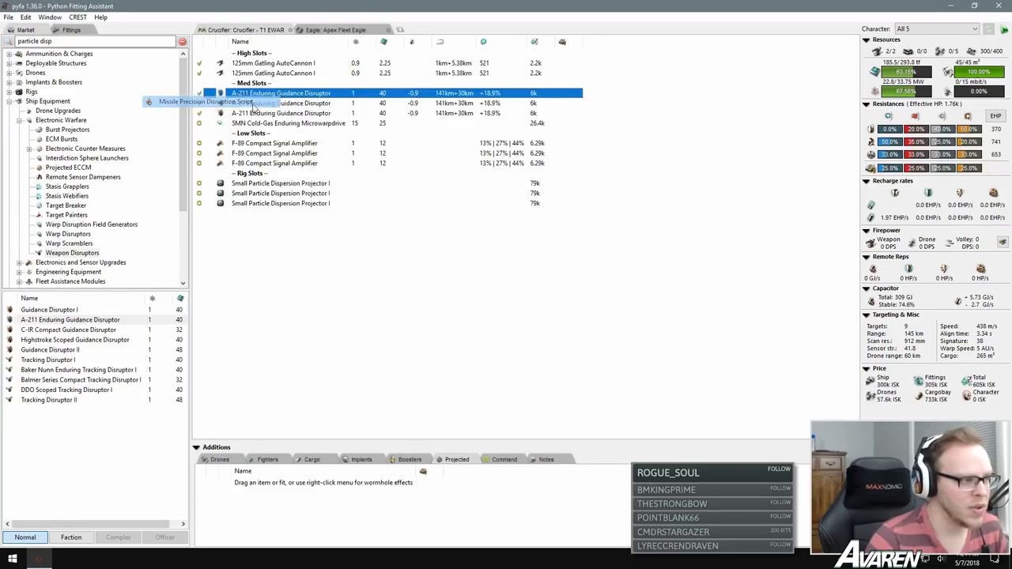
pyautogui.rightClick(302, 103)
pyautogui.click(258, 122)
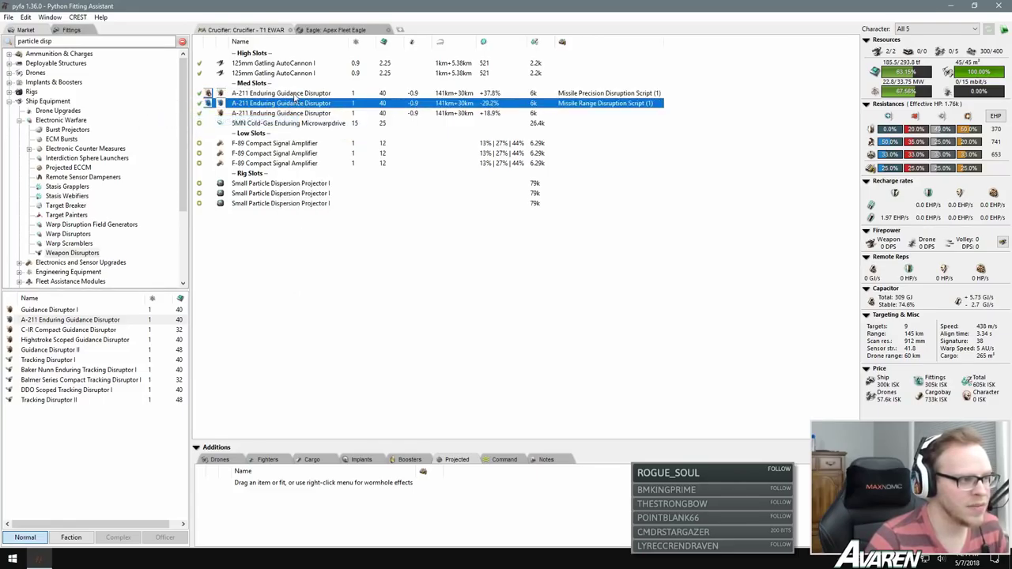
# Step: Open the module attributes of the guidance disruptor loaded with the Missile Range Disruption Script
pyautogui.click(305, 95)
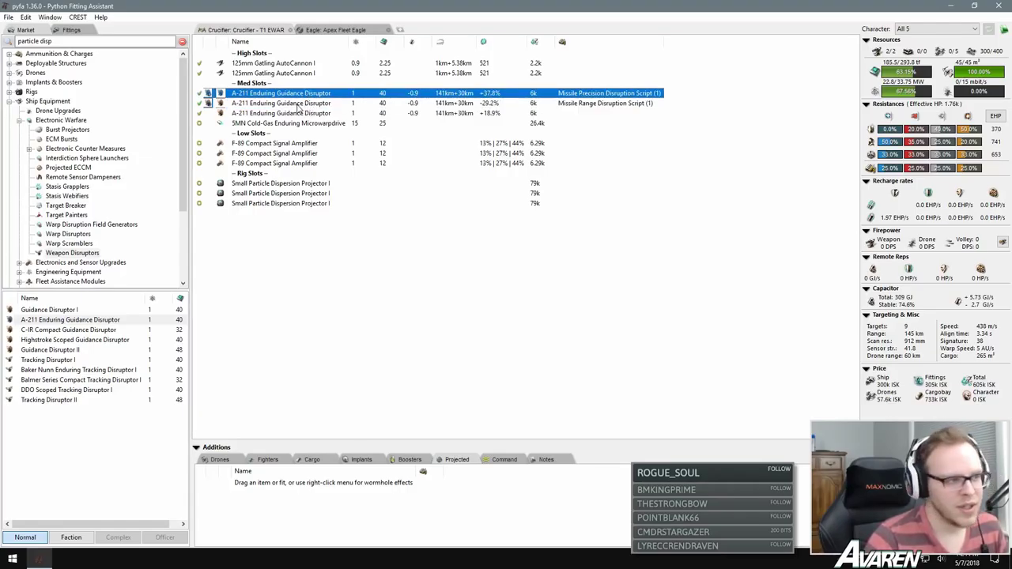
pyautogui.rightClick(301, 103)
pyautogui.click(267, 299)
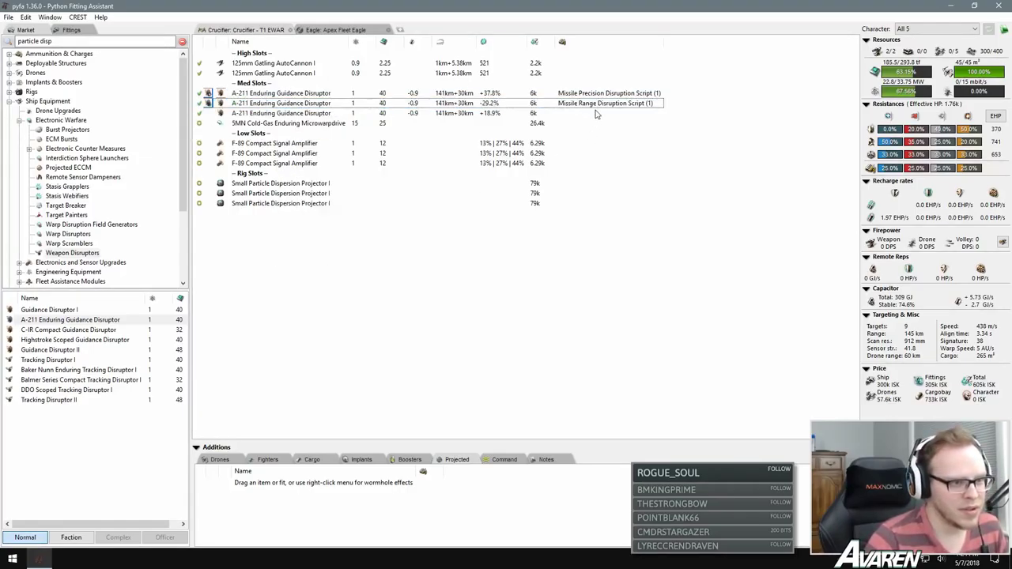
pyautogui.rightClick(292, 104)
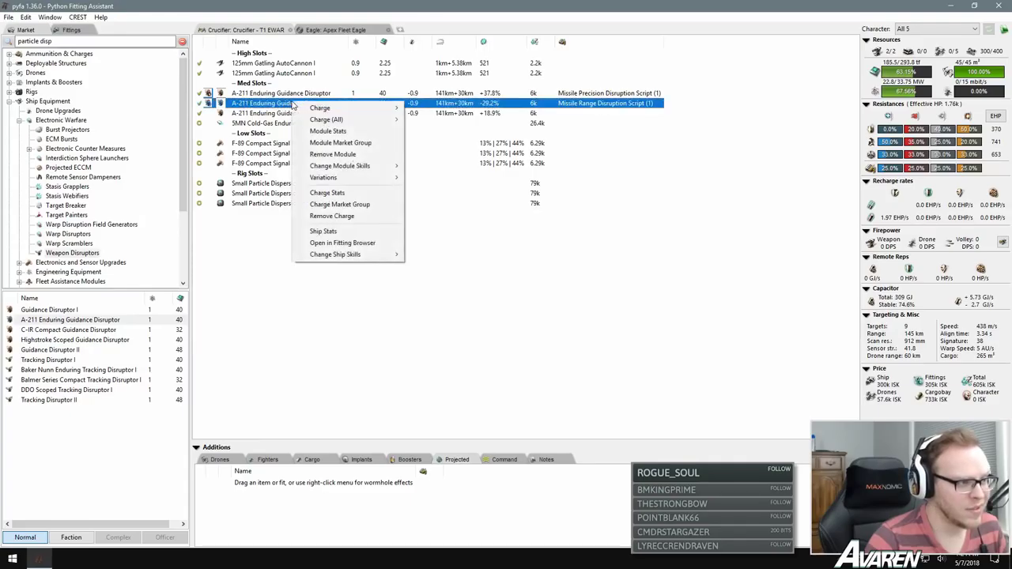
pyautogui.click(338, 132)
pyautogui.click(76, 36)
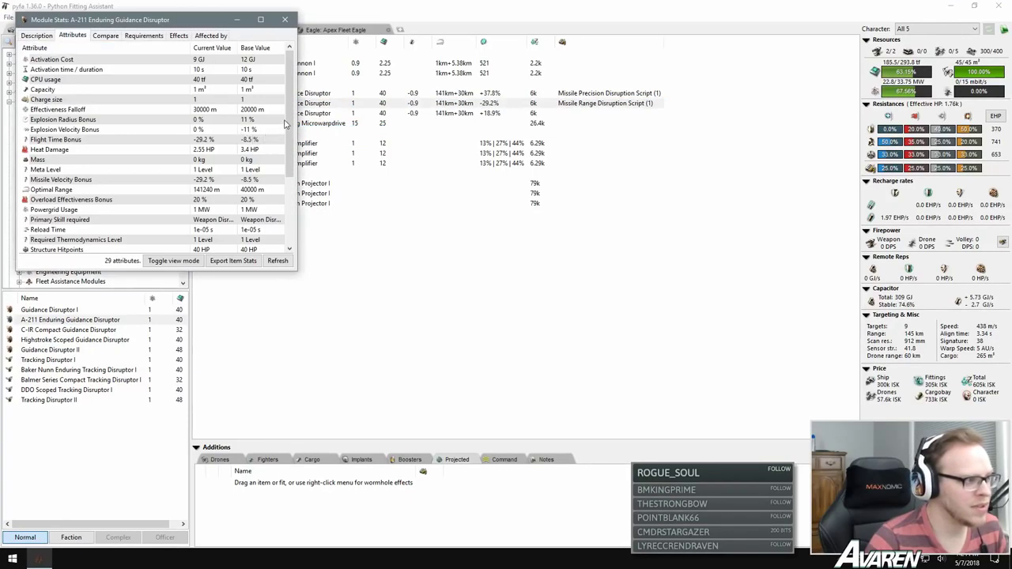
# Step: Examine the guidance disruptor's explosion radius, explosion velocity, flight time and missile velocity bonuses, comparing current and base values
pyautogui.scroll(-3, 184, 139)
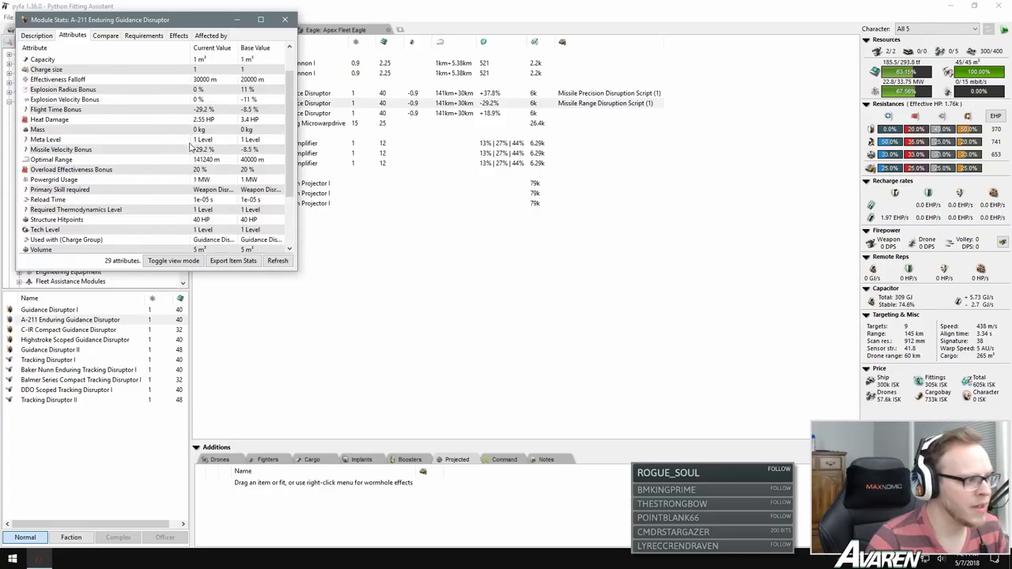
pyautogui.scroll(3, 191, 147)
pyautogui.click(91, 120)
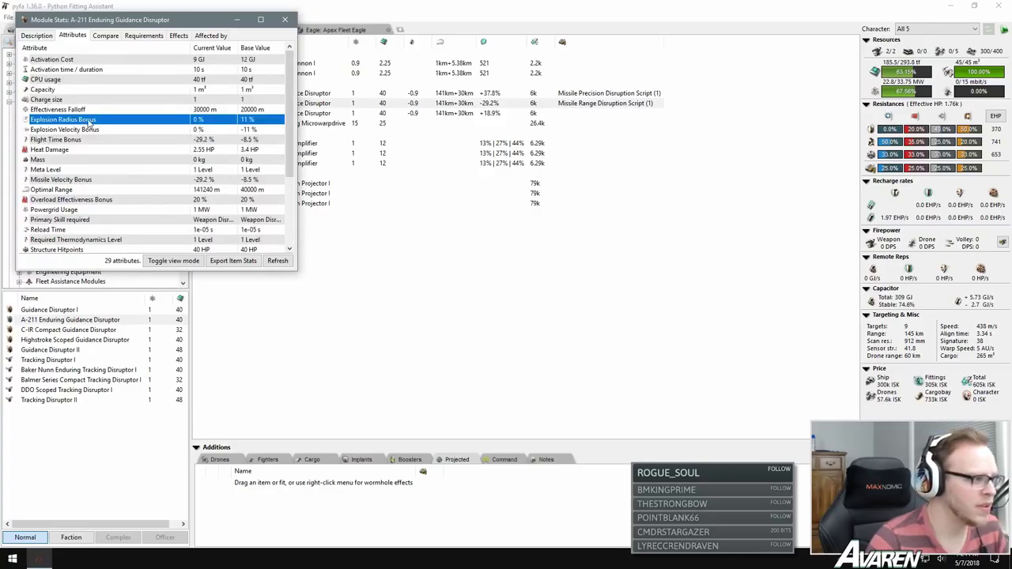
pyautogui.click(130, 130)
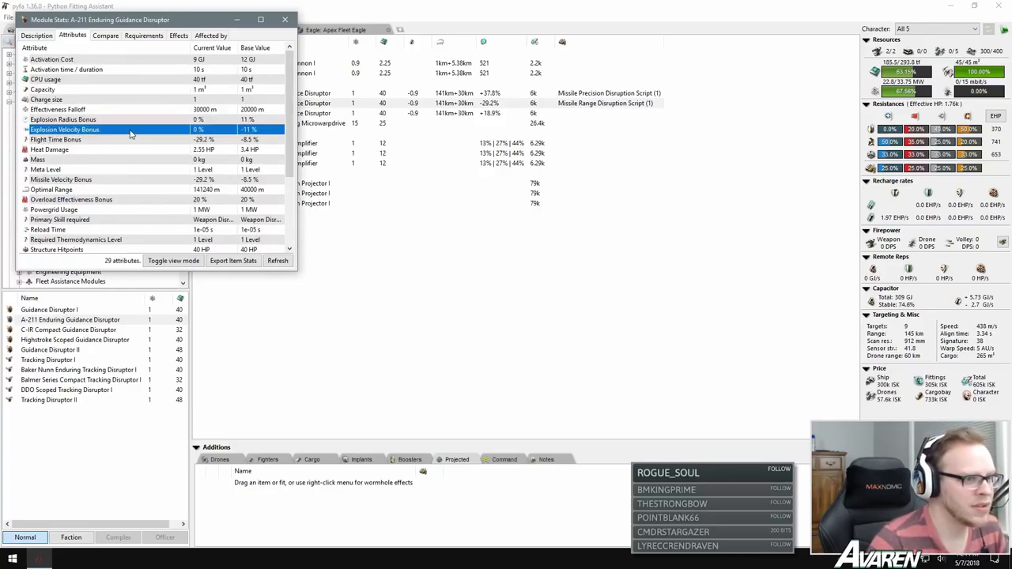
pyautogui.scroll(-3, 144, 138)
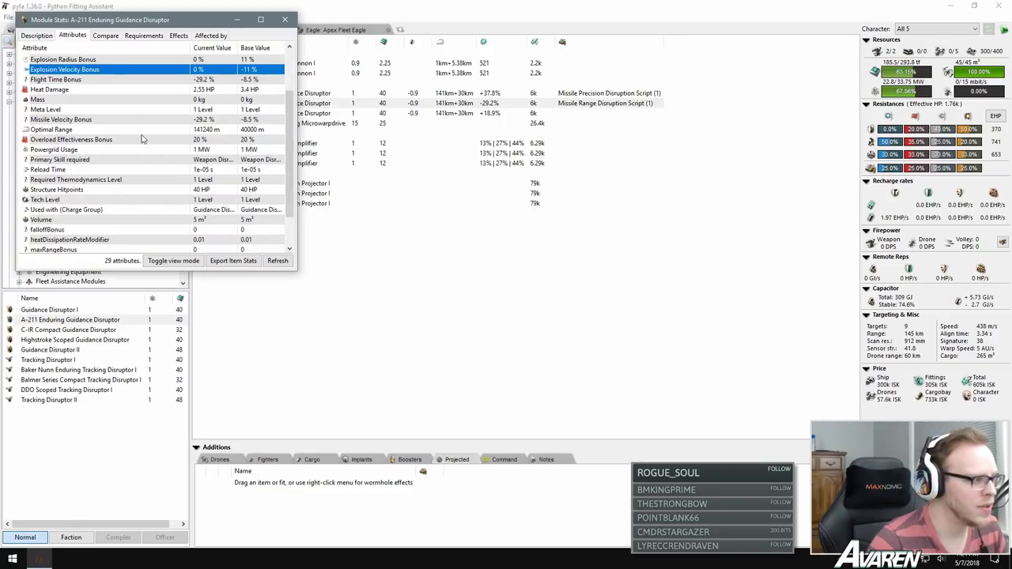
pyautogui.scroll(3, 152, 202)
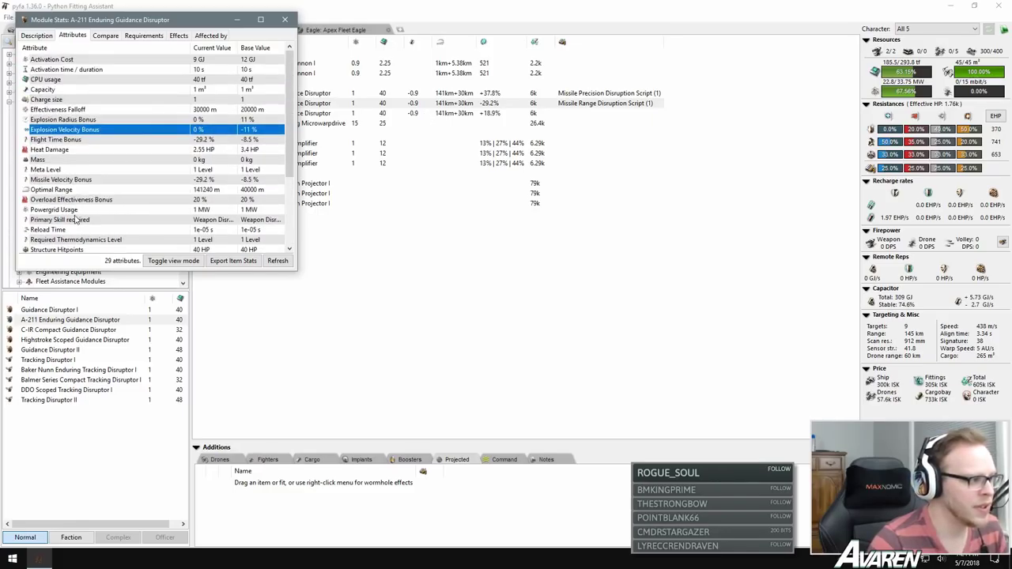
pyautogui.scroll(-3, 69, 193)
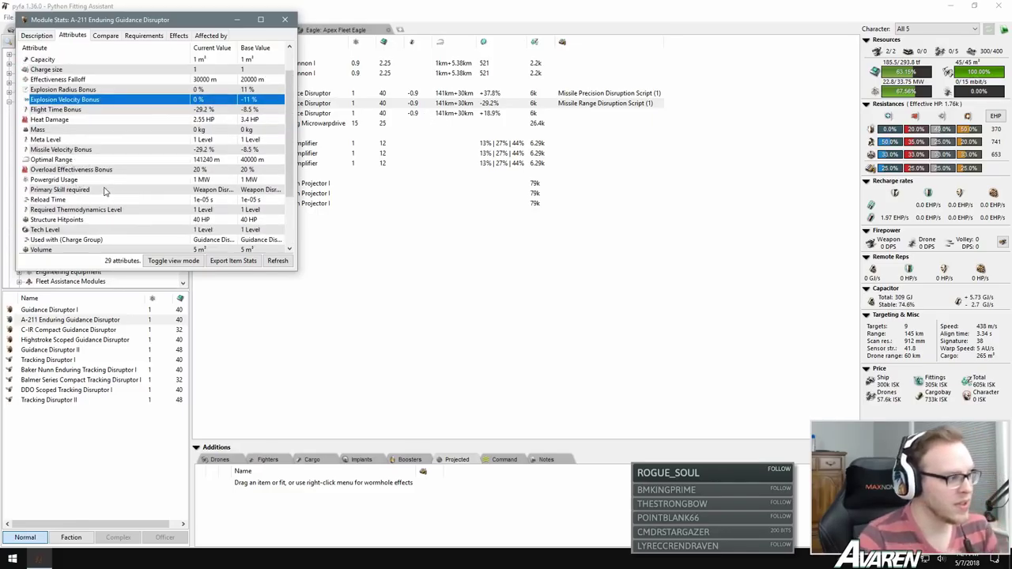
pyautogui.scroll(3, 109, 192)
pyautogui.click(75, 141)
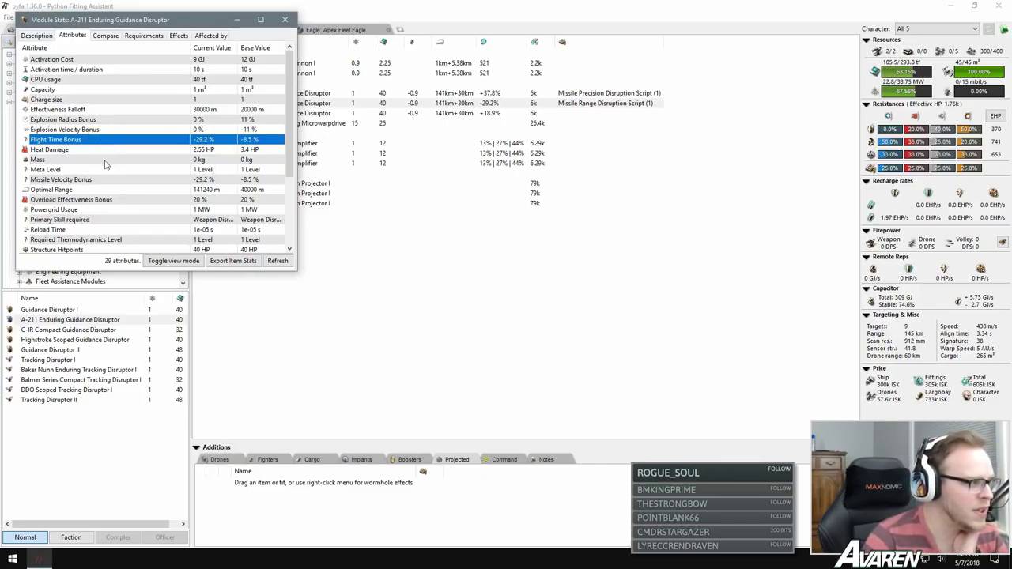
pyautogui.scroll(-1, 83, 240)
pyautogui.scroll(-1, 85, 230)
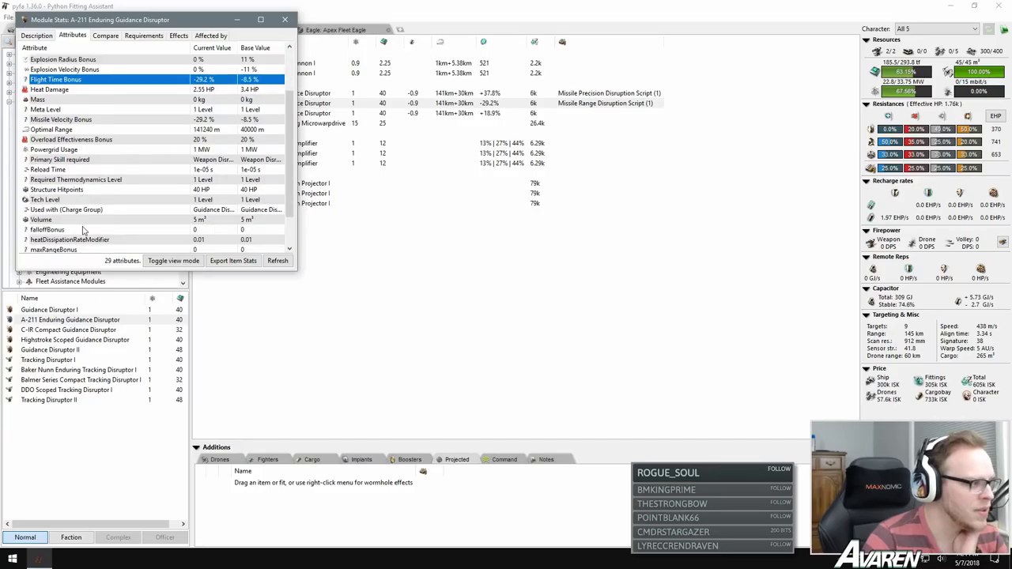
# Step: Review the remaining attributes of the range-scripted guidance disruptor, check its missile velocity bonus, and close the module stats
pyautogui.scroll(-1, 84, 233)
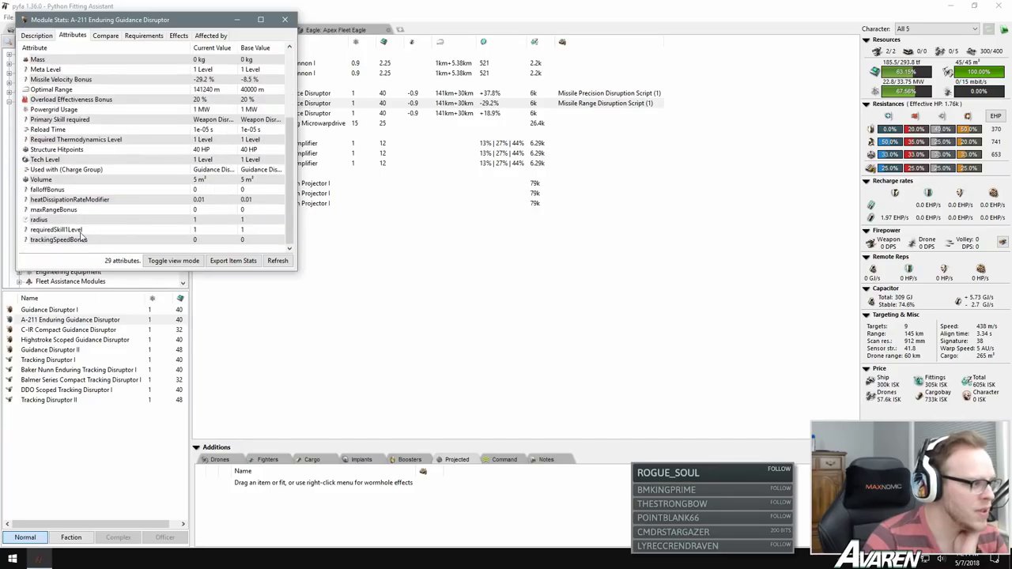
pyautogui.scroll(2, 84, 237)
pyautogui.click(73, 140)
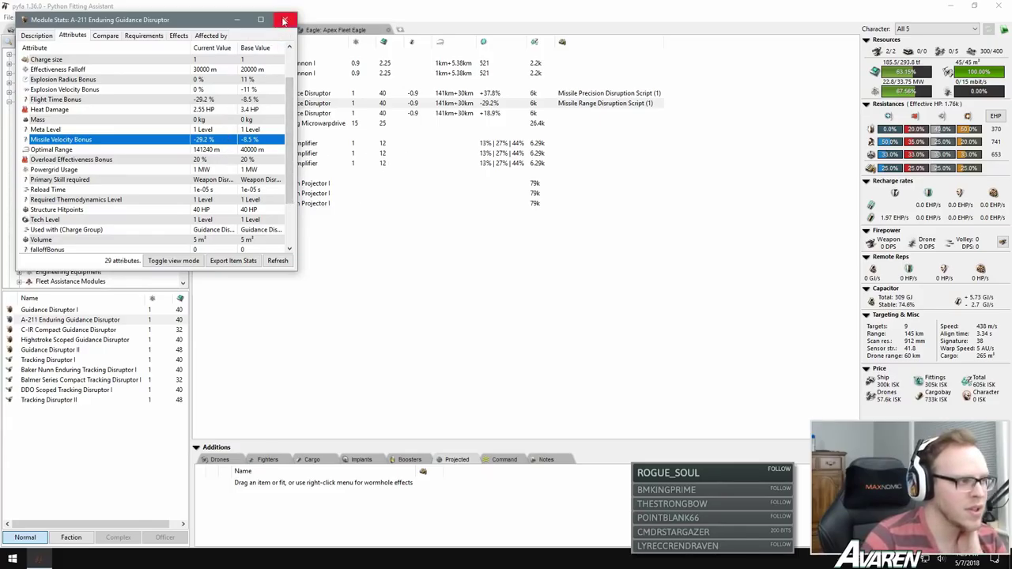
pyautogui.click(284, 19)
# Step: Check the explosion radius and explosion velocity bonuses in the attributes of the guidance disruptor loaded with the Missile Precision Disruption Script
pyautogui.rightClick(297, 94)
pyautogui.moveTo(355, 105)
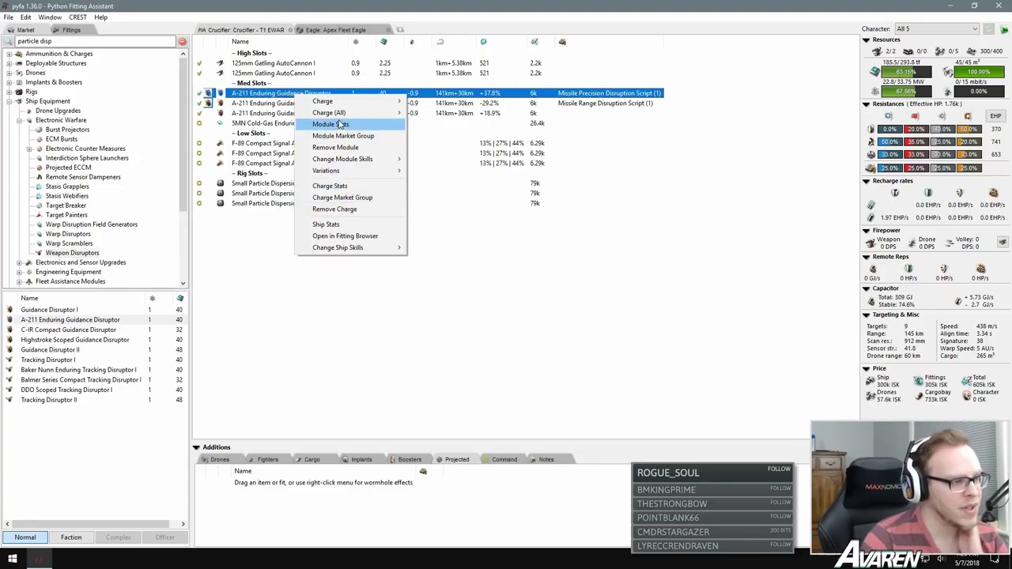
pyautogui.click(339, 124)
pyautogui.click(73, 36)
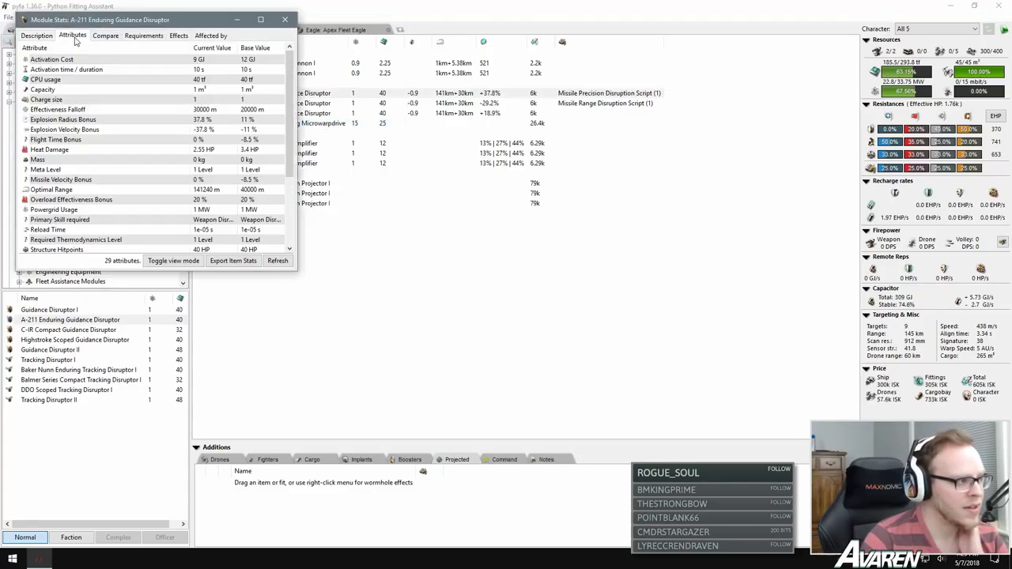
pyautogui.click(124, 123)
pyautogui.click(204, 133)
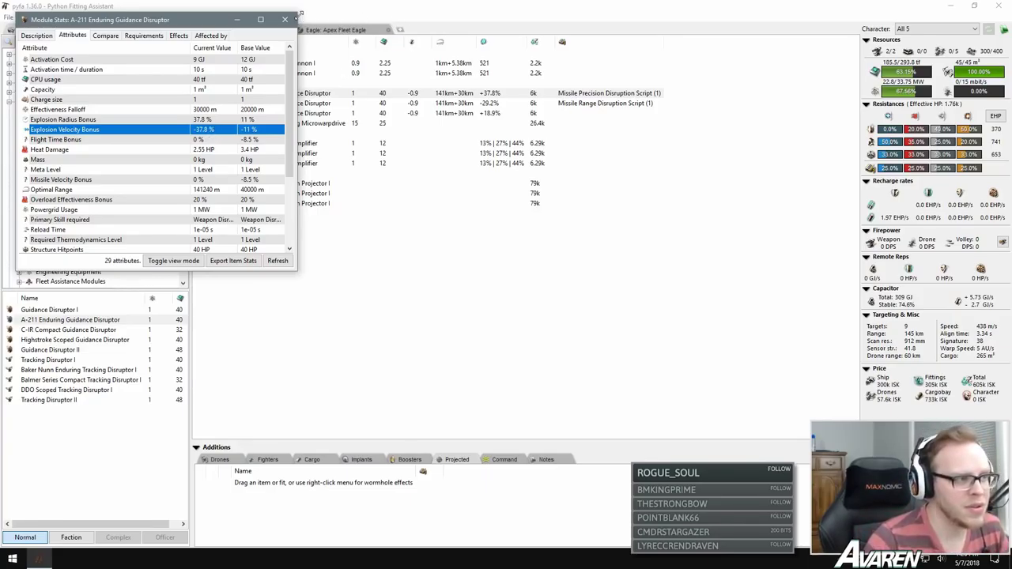
pyautogui.click(286, 19)
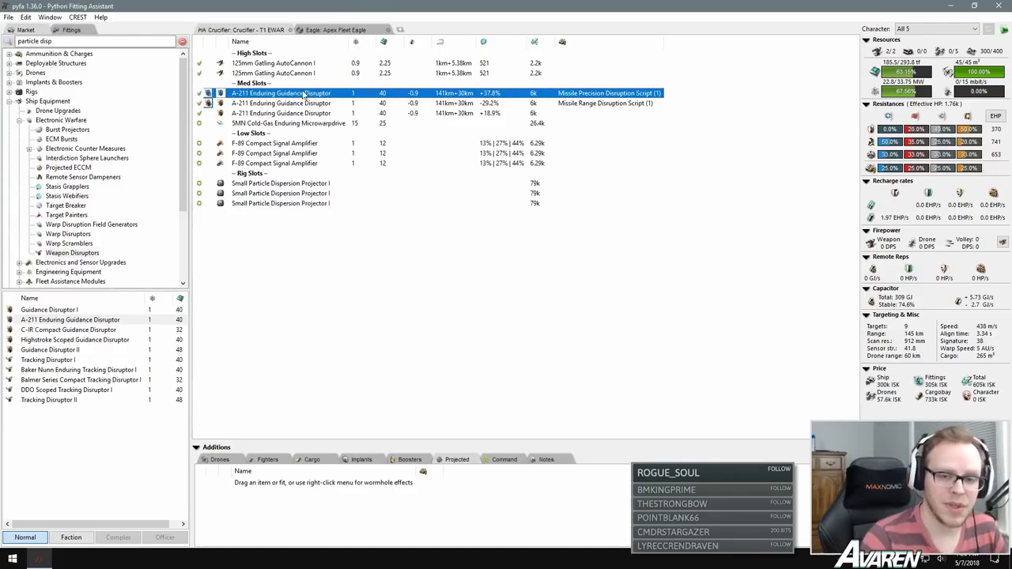
# Step: Compare the precision-scripted, range-scripted and unscripted guidance disruptors fitted on the Crucifier
pyautogui.click(577, 105)
pyautogui.click(589, 98)
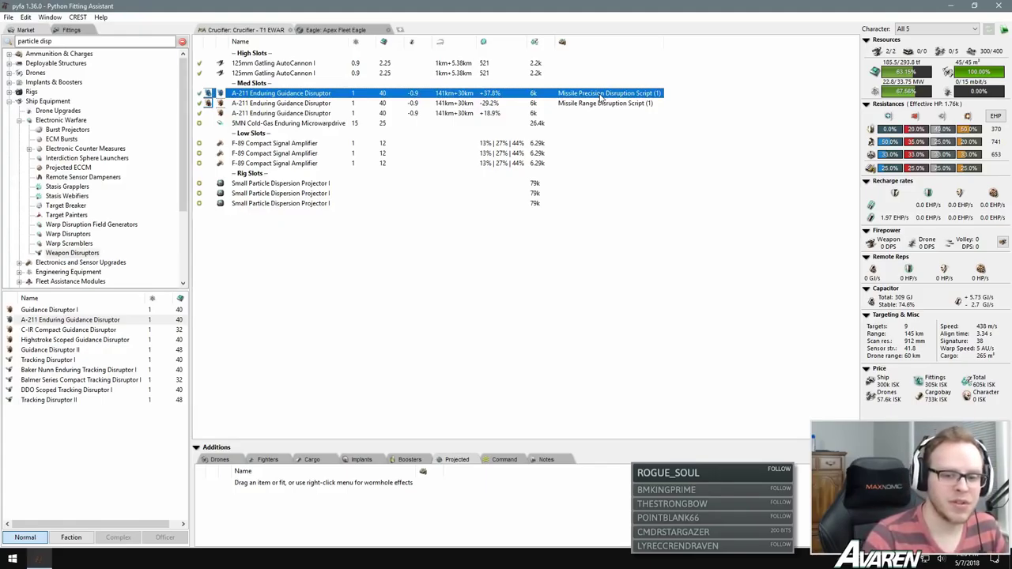
pyautogui.click(584, 106)
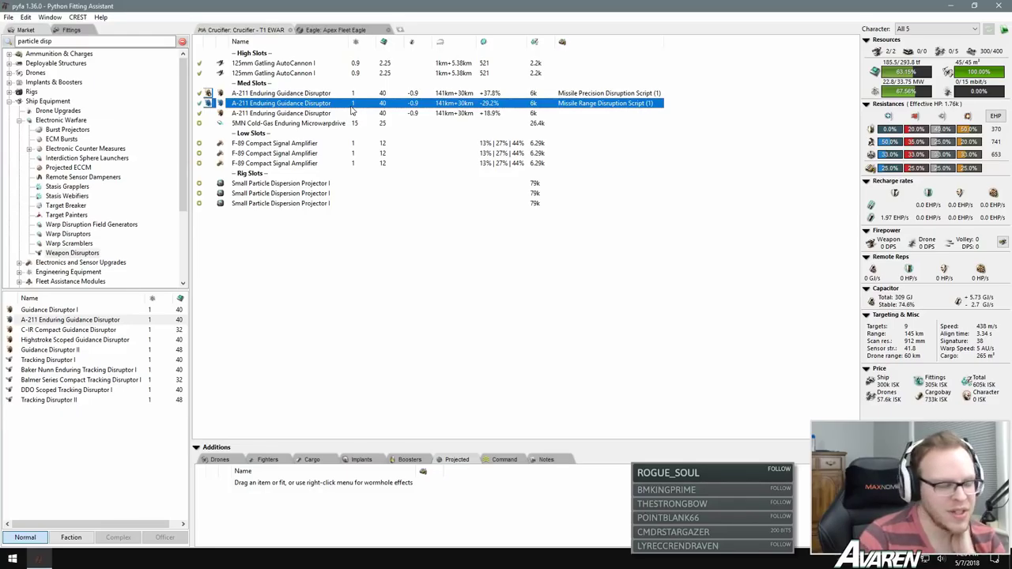
pyautogui.click(287, 116)
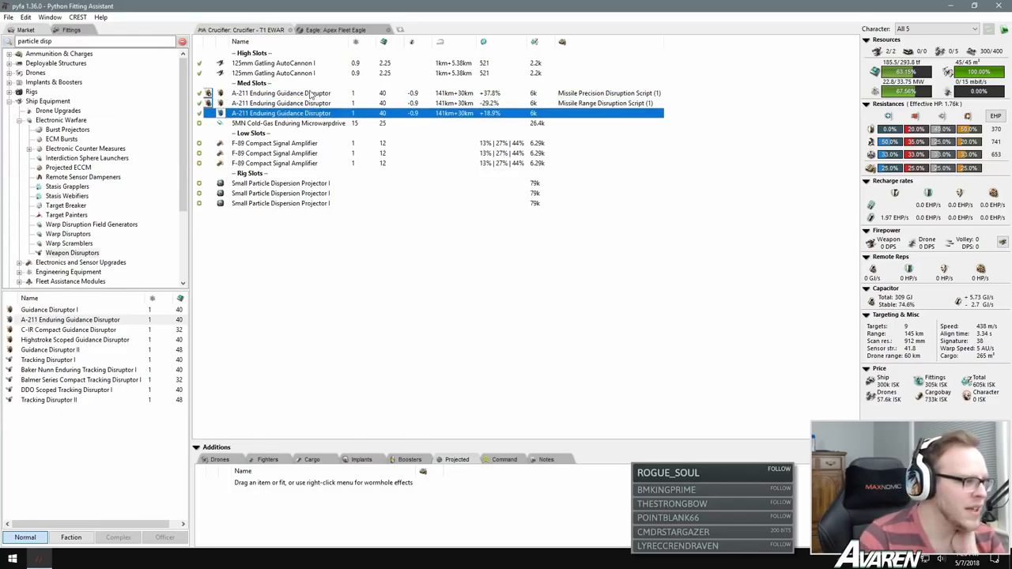
pyautogui.click(314, 104)
pyautogui.click(313, 95)
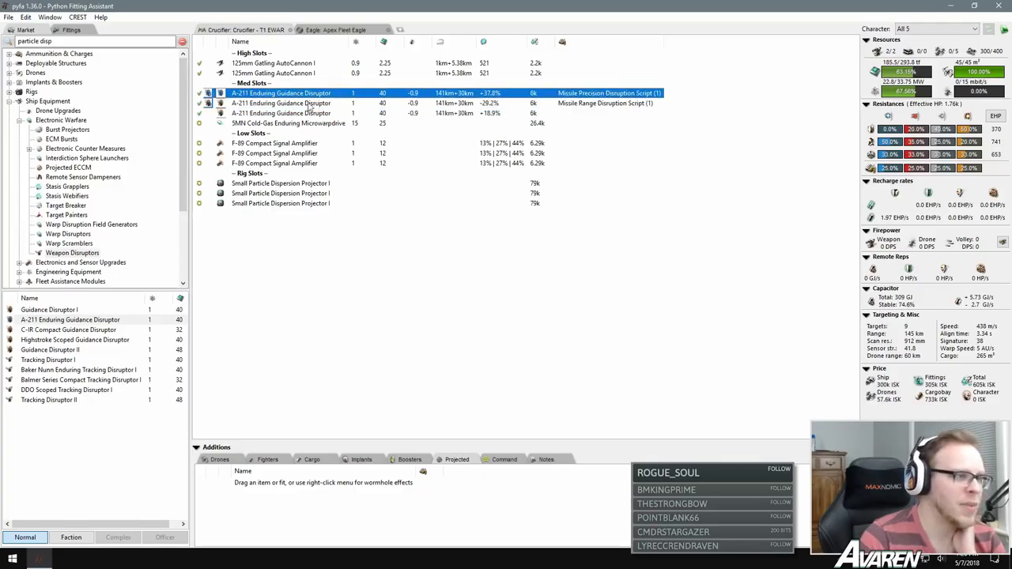
# Step: Compare the C-IR Compact Guidance Disruptor with the Baker Nunn Enduring and Balmer Series Compact tracking disruptors in the market list
pyautogui.click(76, 369)
pyautogui.click(83, 331)
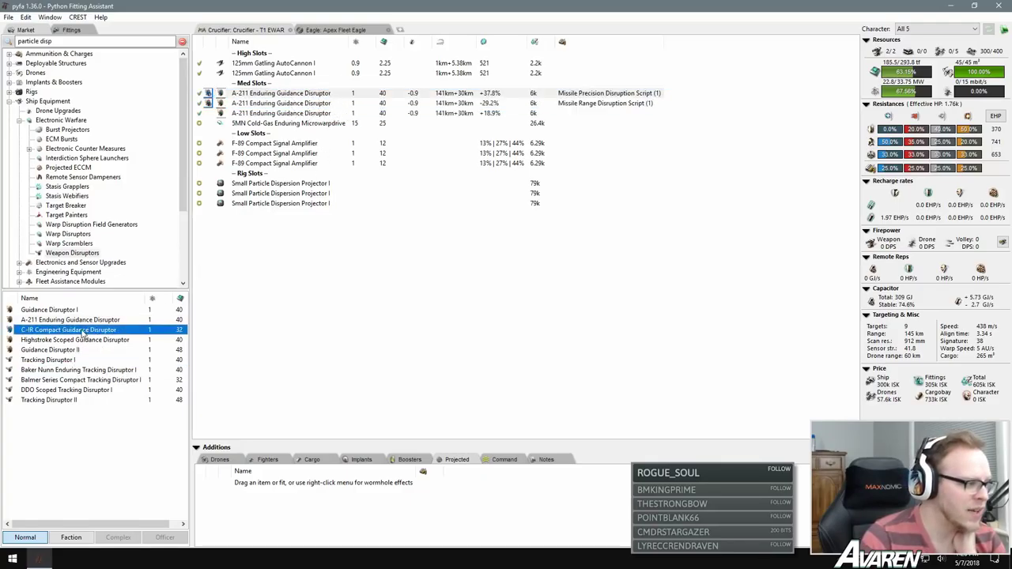
pyautogui.click(75, 369)
pyautogui.click(75, 332)
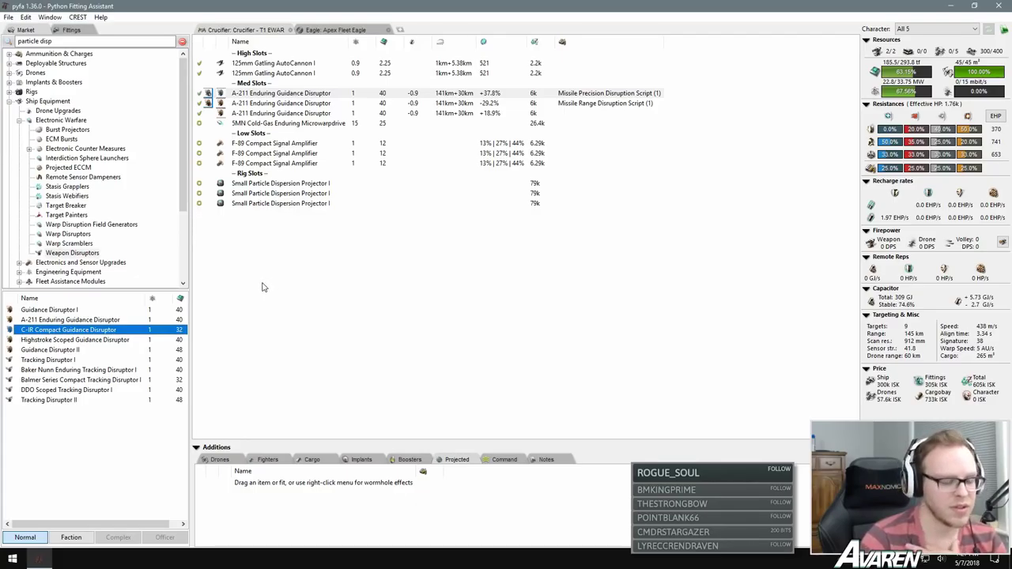
pyautogui.click(72, 370)
pyautogui.click(79, 381)
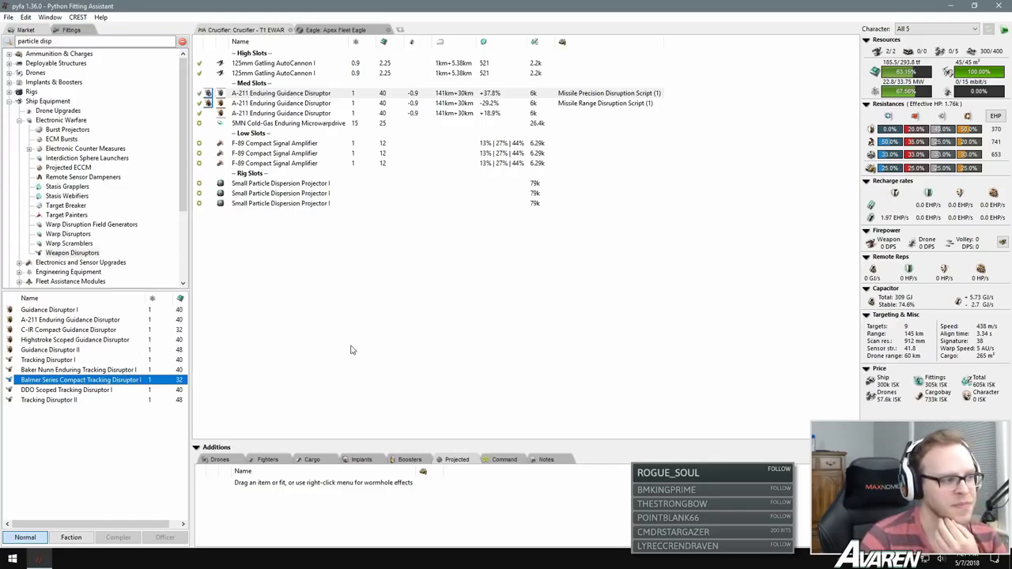
pyautogui.click(84, 255)
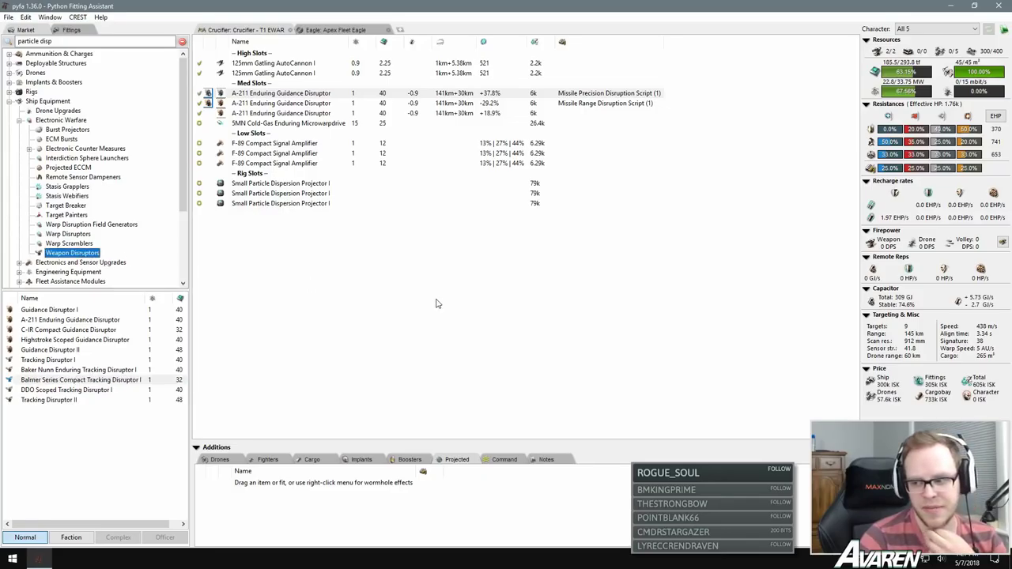
pyautogui.click(305, 262)
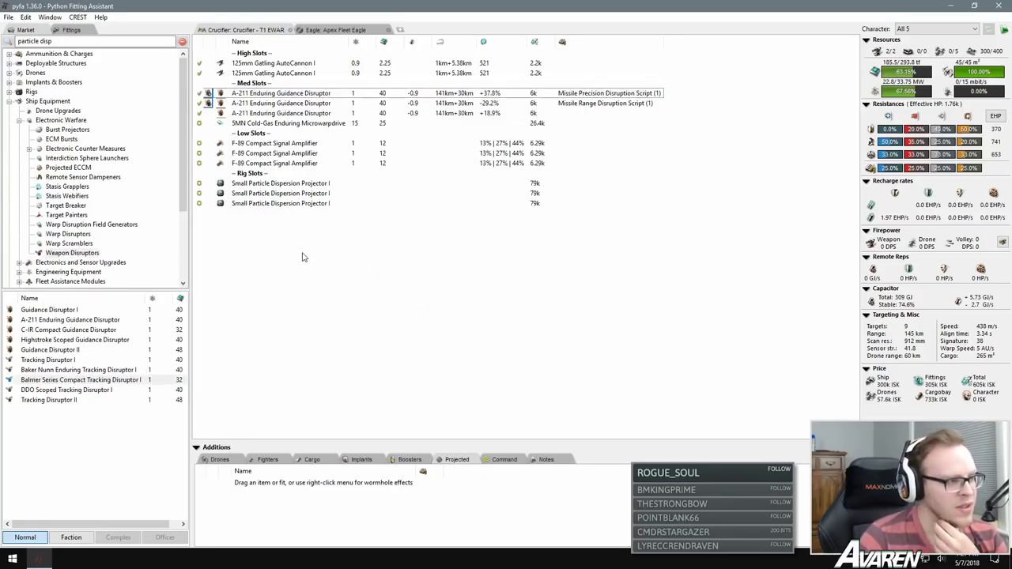
pyautogui.click(19, 120)
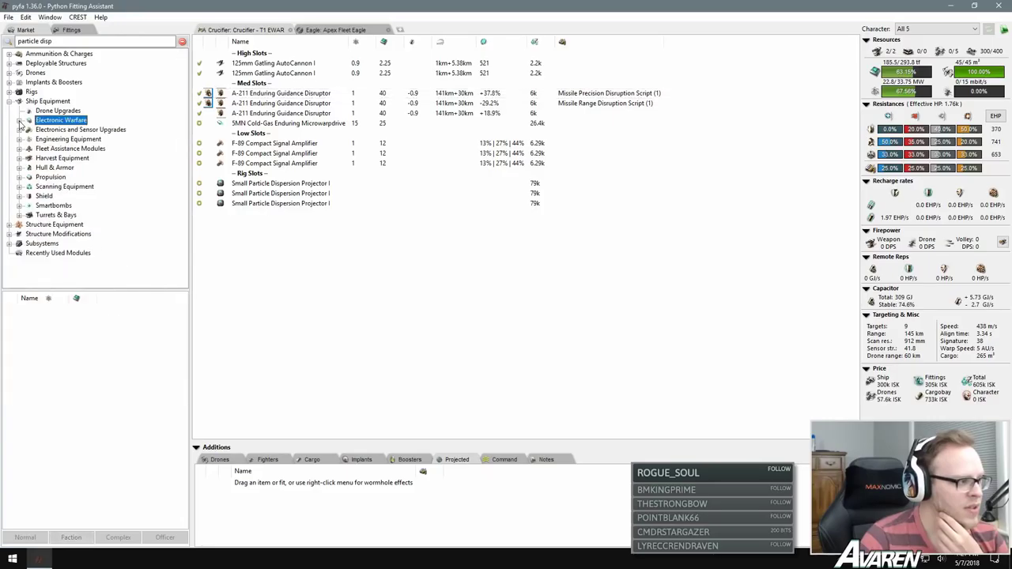
pyautogui.click(19, 120)
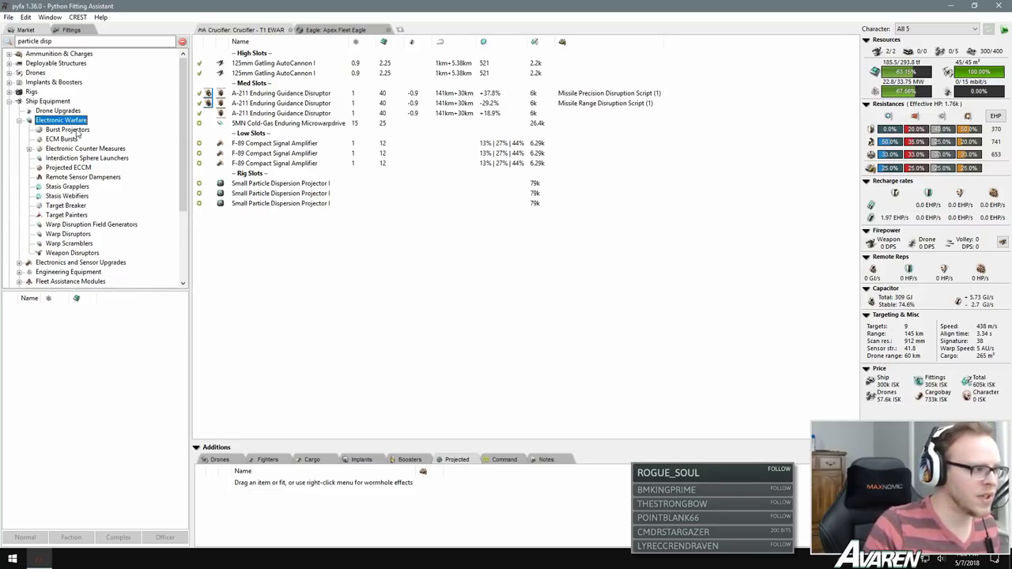
pyautogui.click(46, 111)
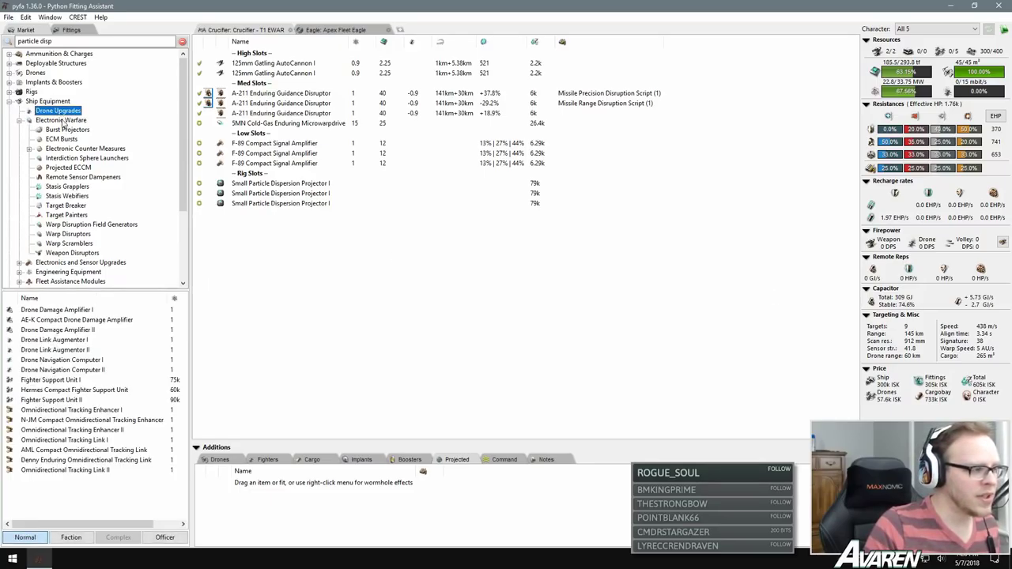
pyautogui.click(63, 121)
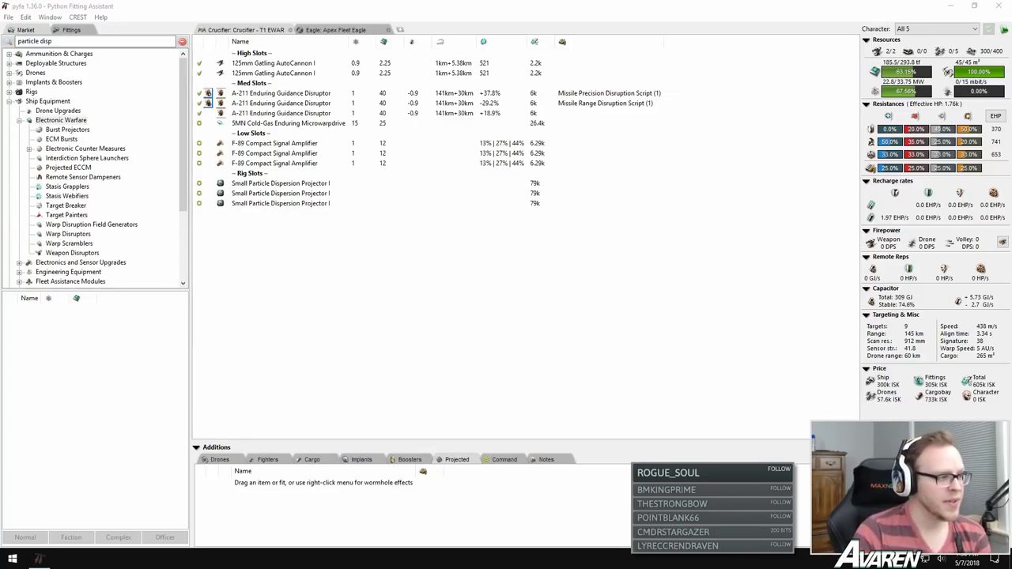
# Step: Collapse the Electronic Warfare group under Ship Equipment in the market tree and leave it selected
pyautogui.click(20, 121)
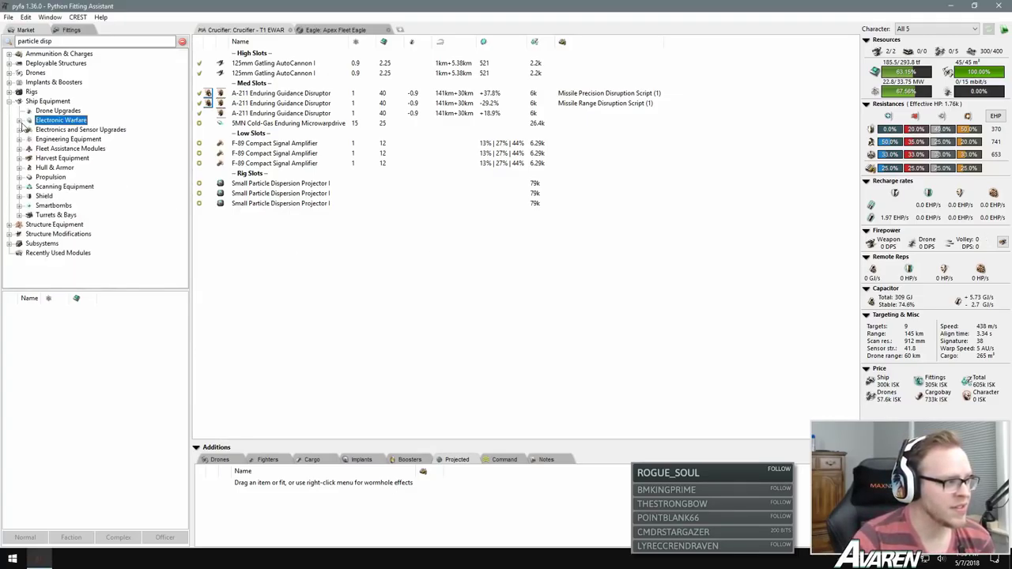
pyautogui.click(68, 112)
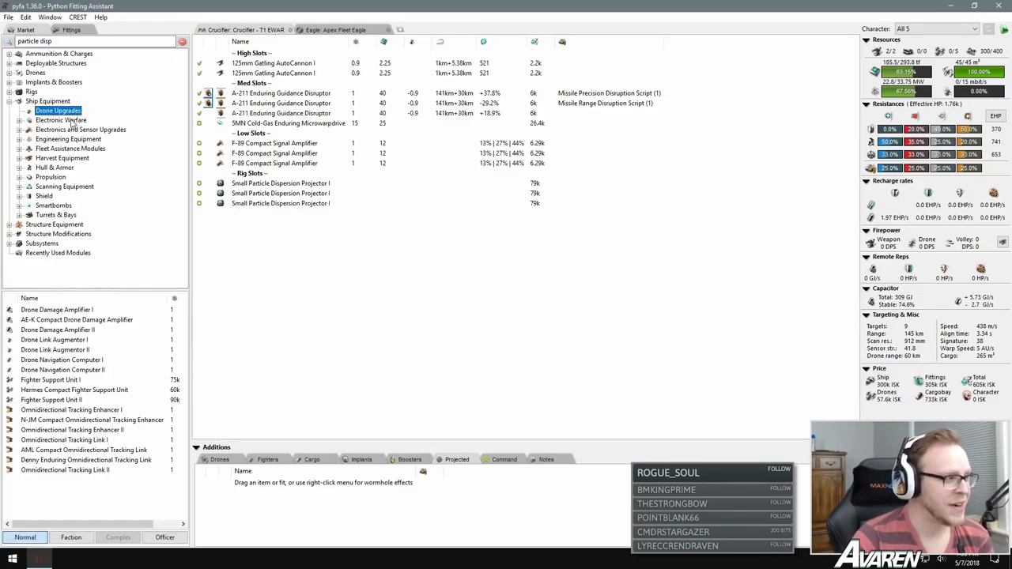
pyautogui.click(65, 120)
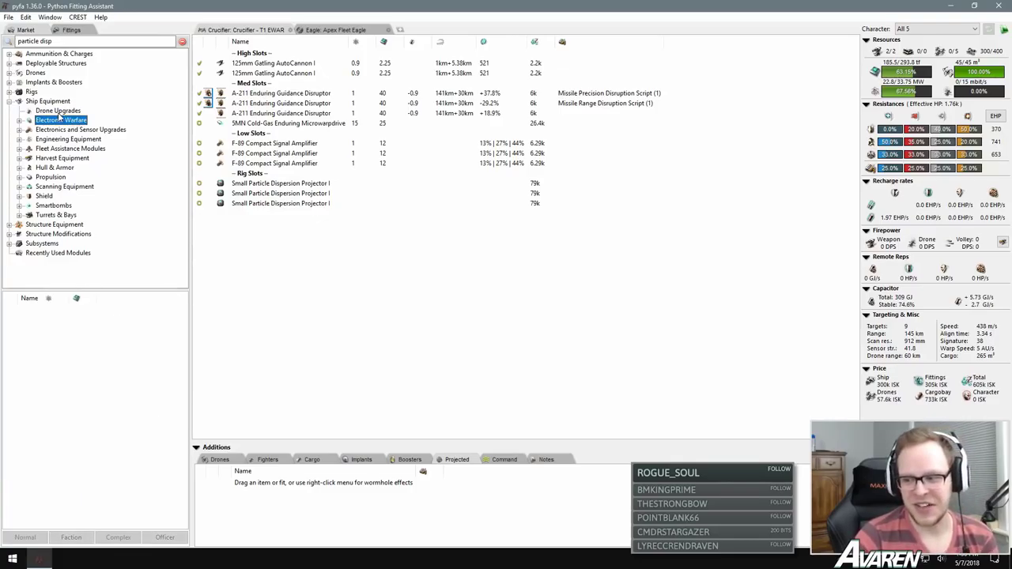
pyautogui.click(58, 111)
pyautogui.click(59, 120)
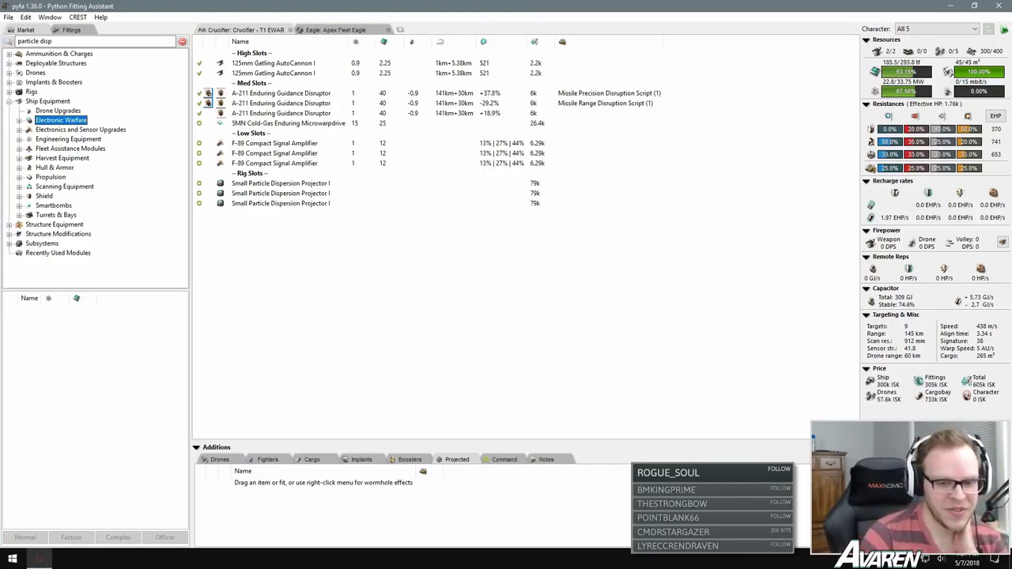
pyautogui.hotkey('alt', 'Tab')
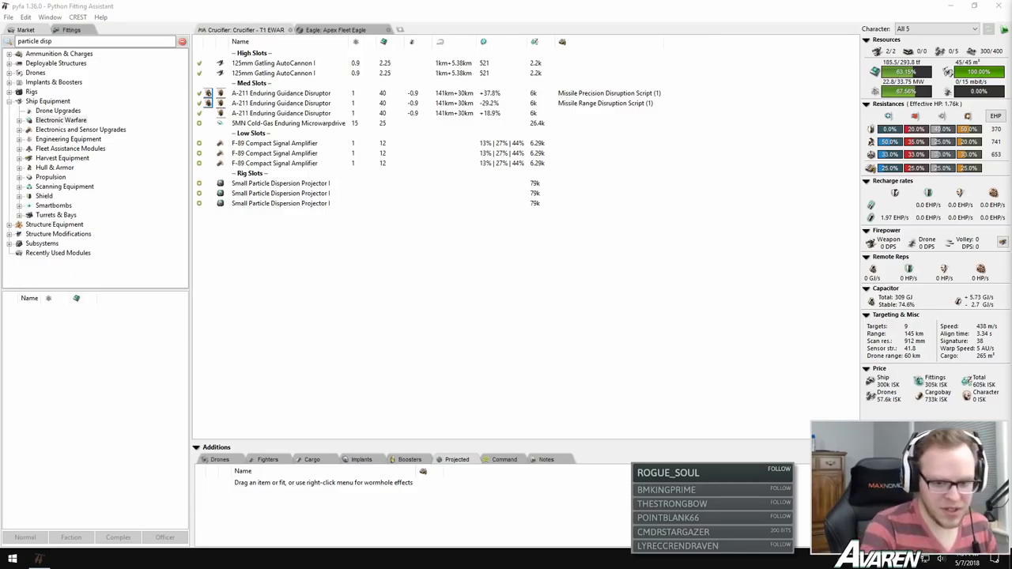